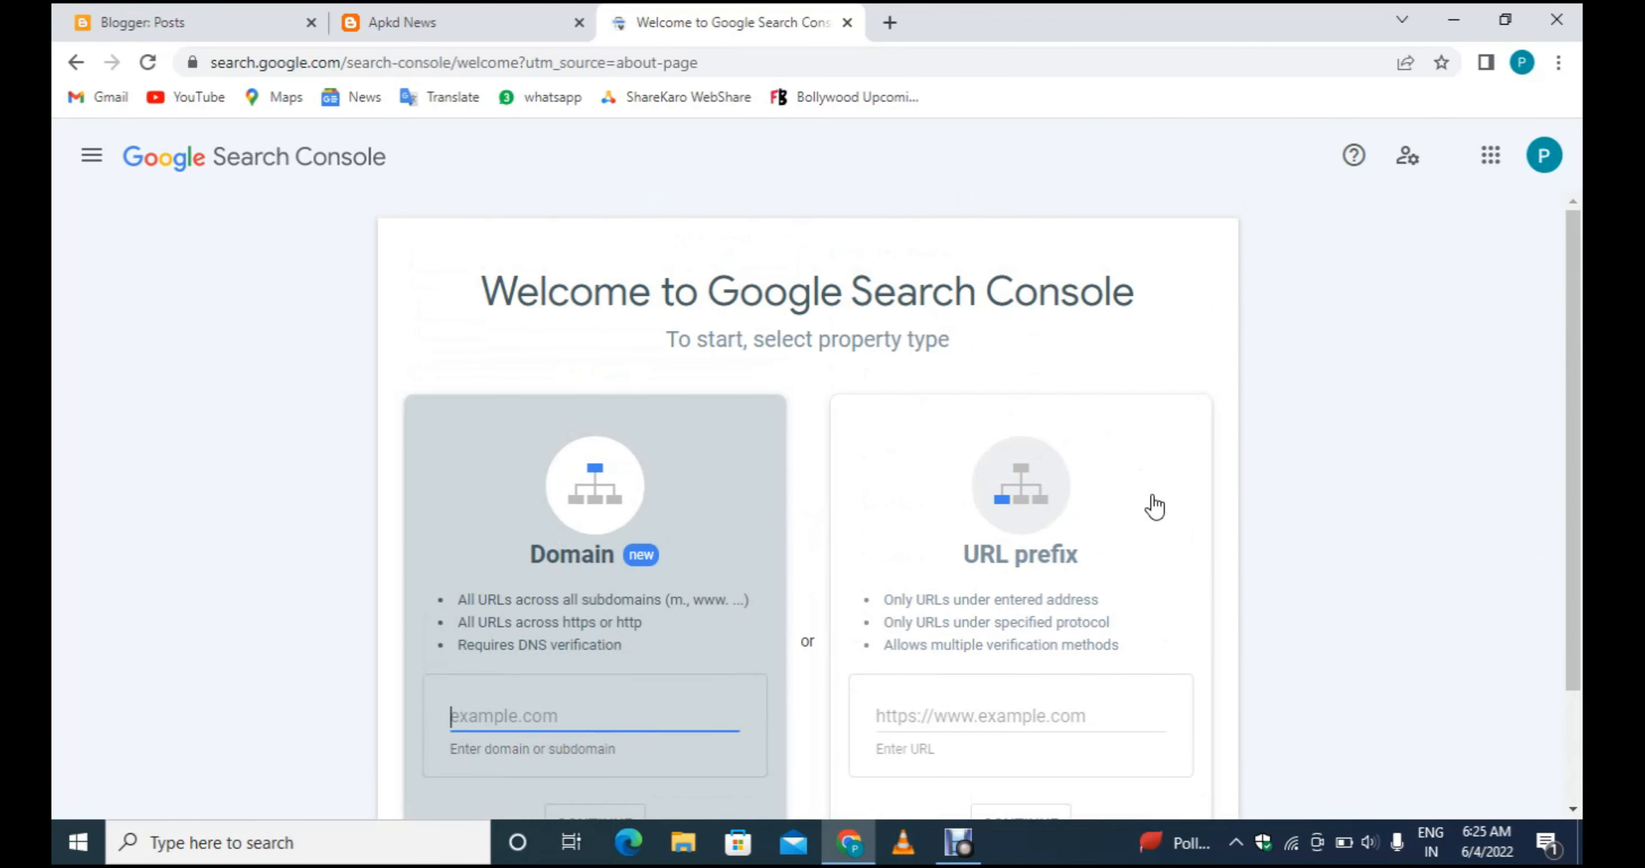
{"action": "scroll", "coordinate": [1150, 506], "scroll_direction": "down", "scroll_amount": 2}
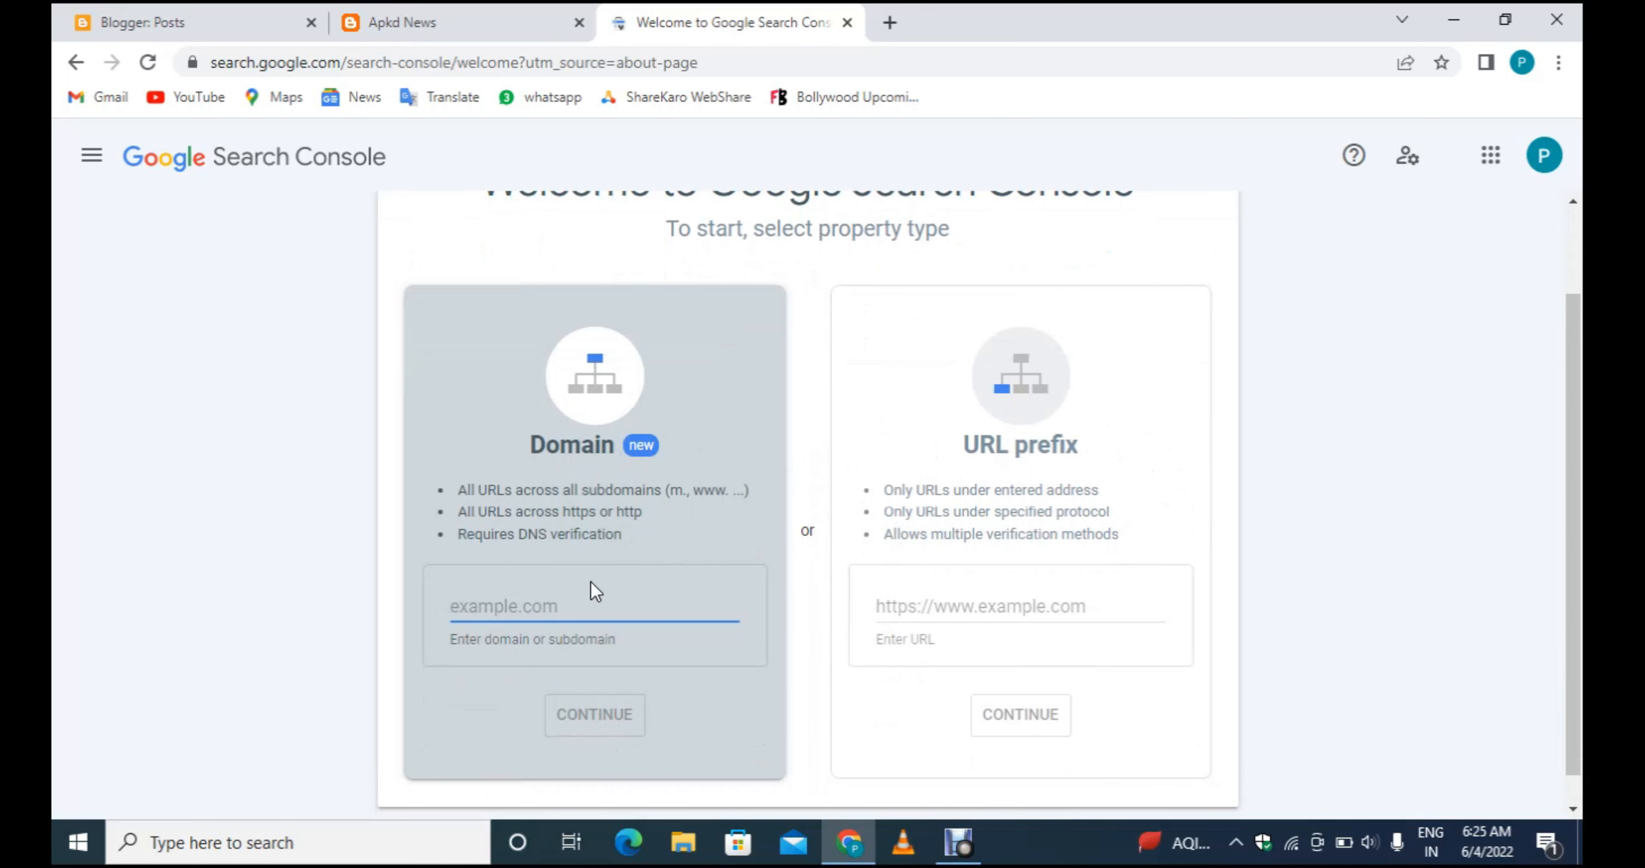
{"action": "left_click", "coordinate": [1020, 606]}
{"action": "type", "text": "https://techapk12.blogspot.com/"}
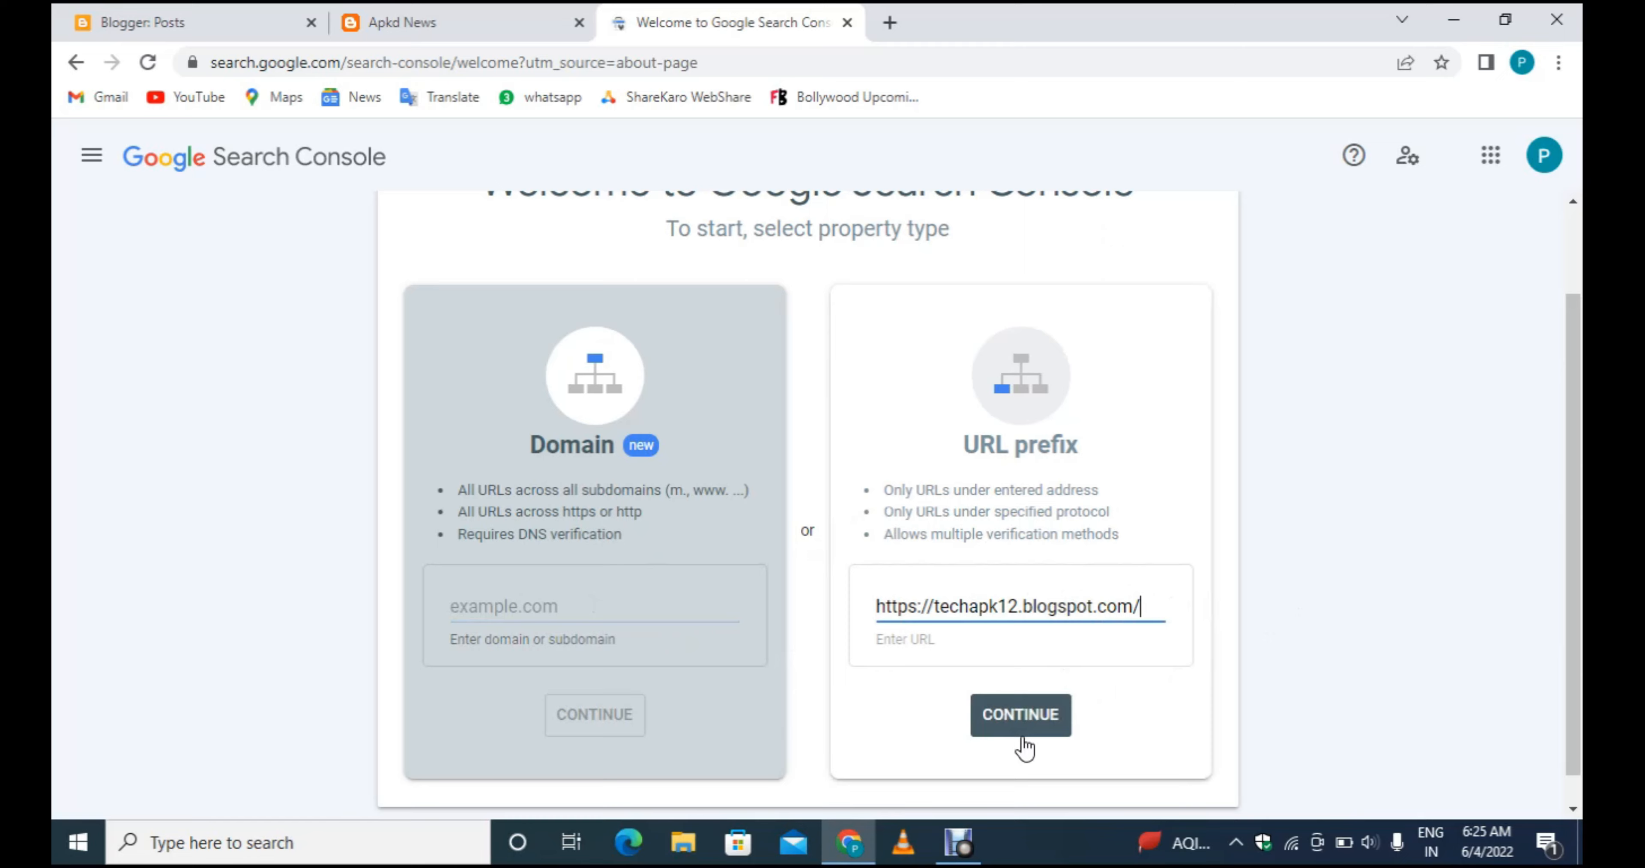
{"action": "left_click", "coordinate": [1019, 718]}
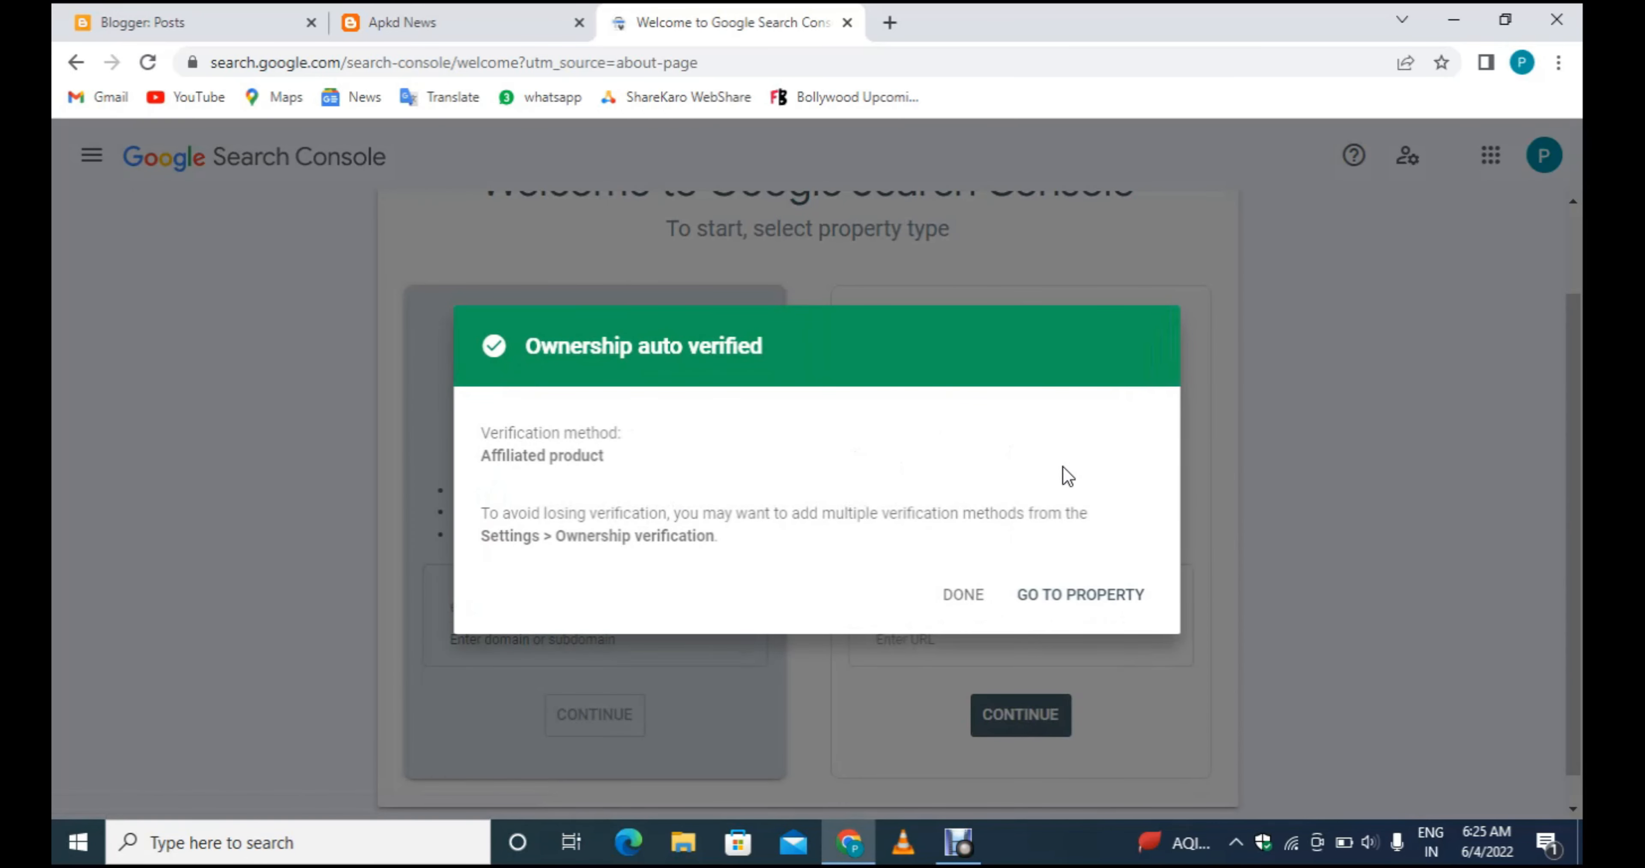
{"action": "left_click", "coordinate": [1093, 610]}
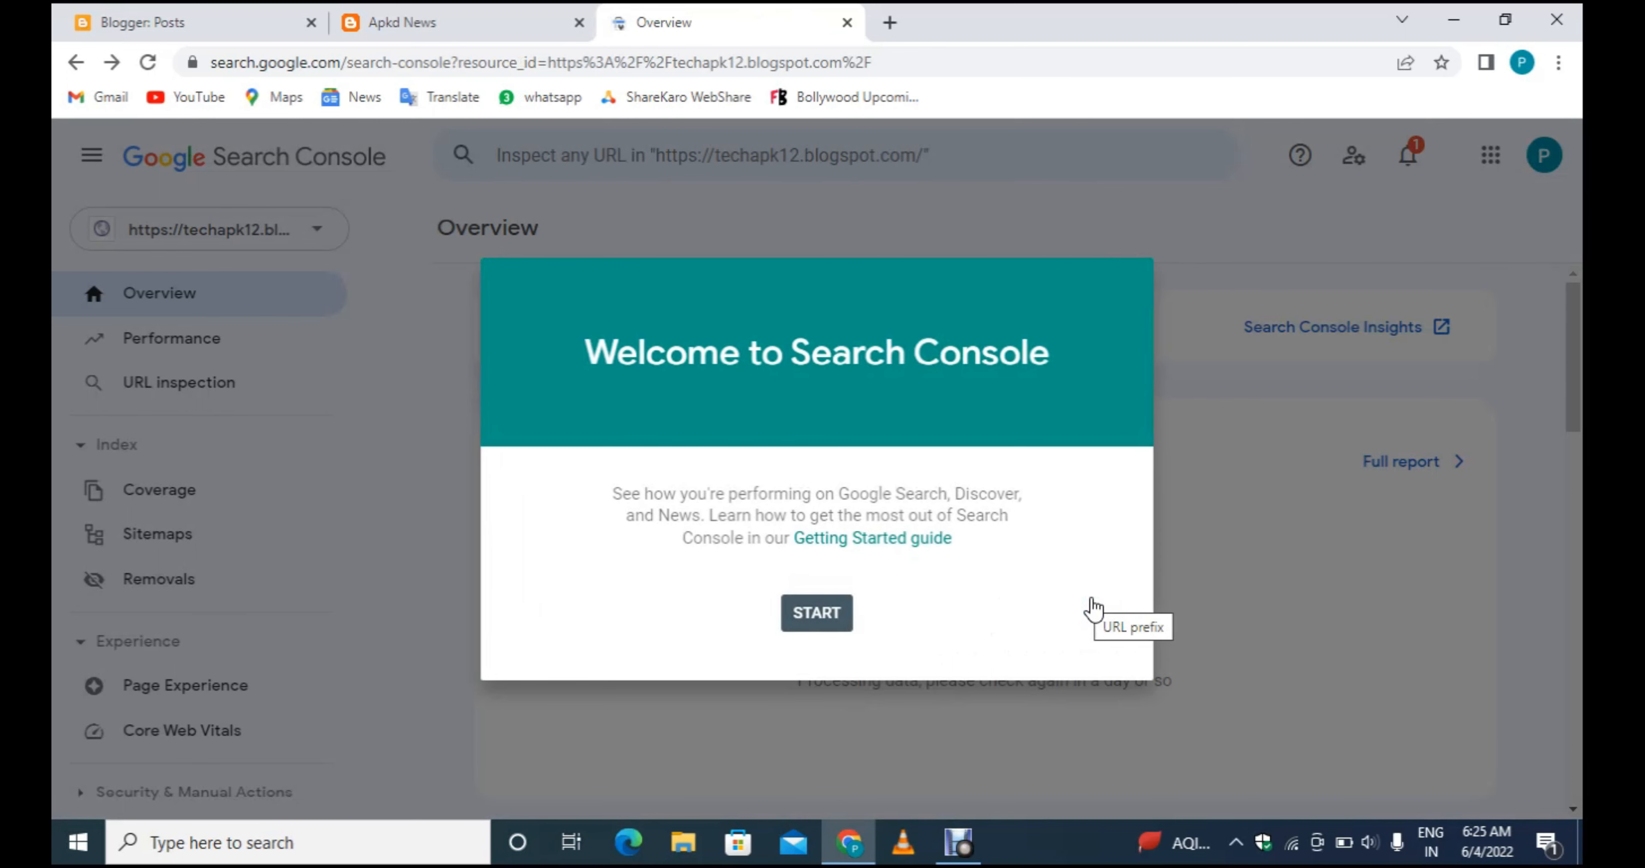
{"action": "left_click", "coordinate": [817, 612]}
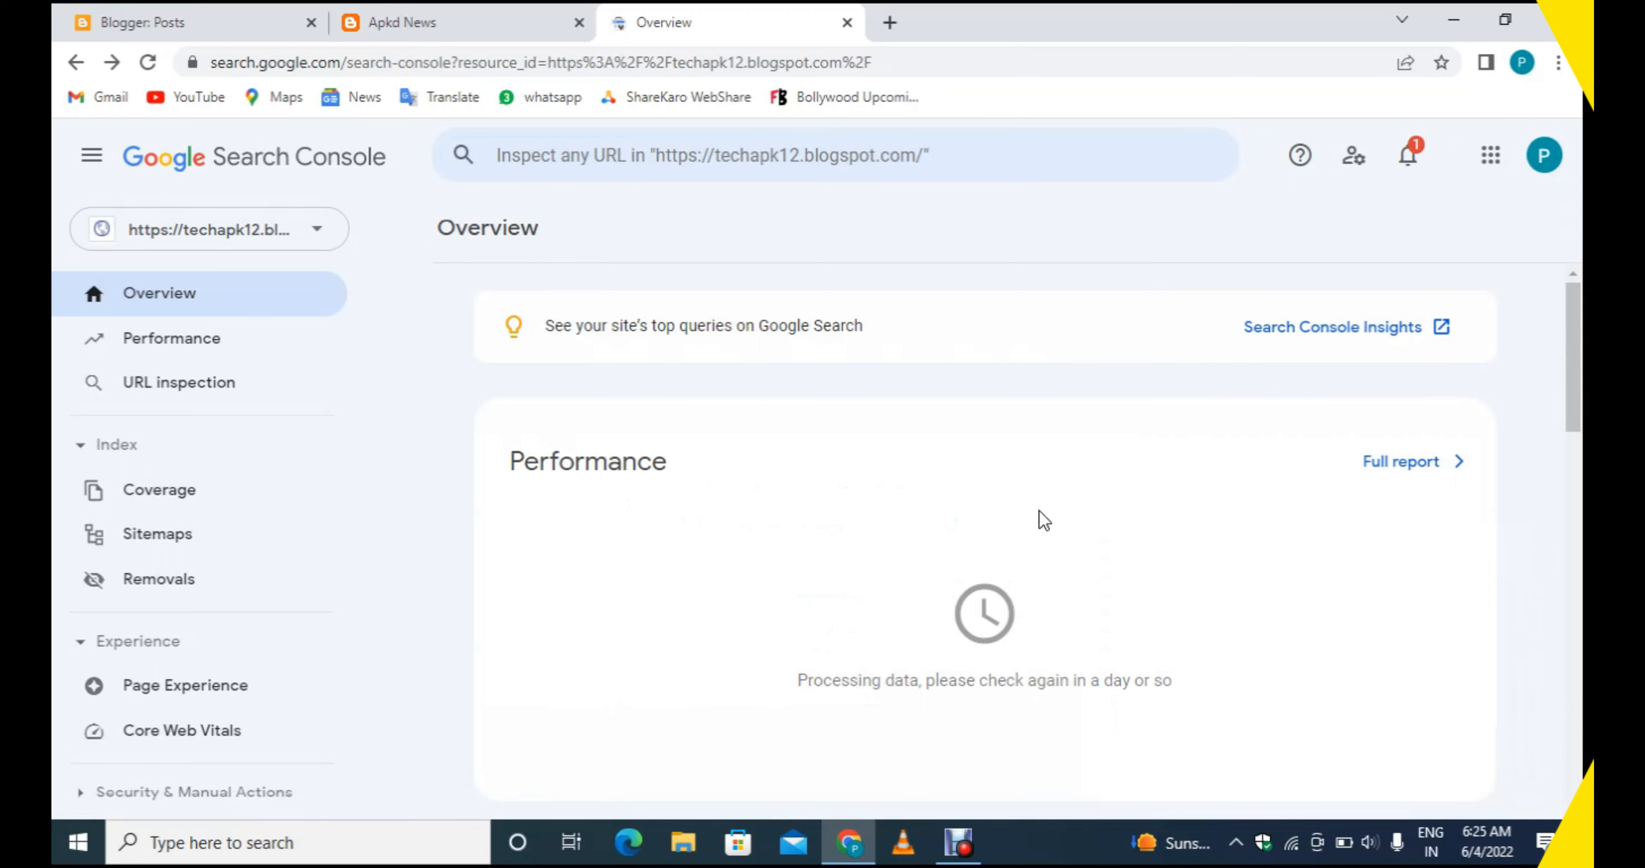
Look through the Performance, Coverage, Experience and Enhancements sections of the property's Overview page.
{"action": "scroll", "coordinate": [1044, 520], "scroll_direction": "down", "scroll_amount": 10}
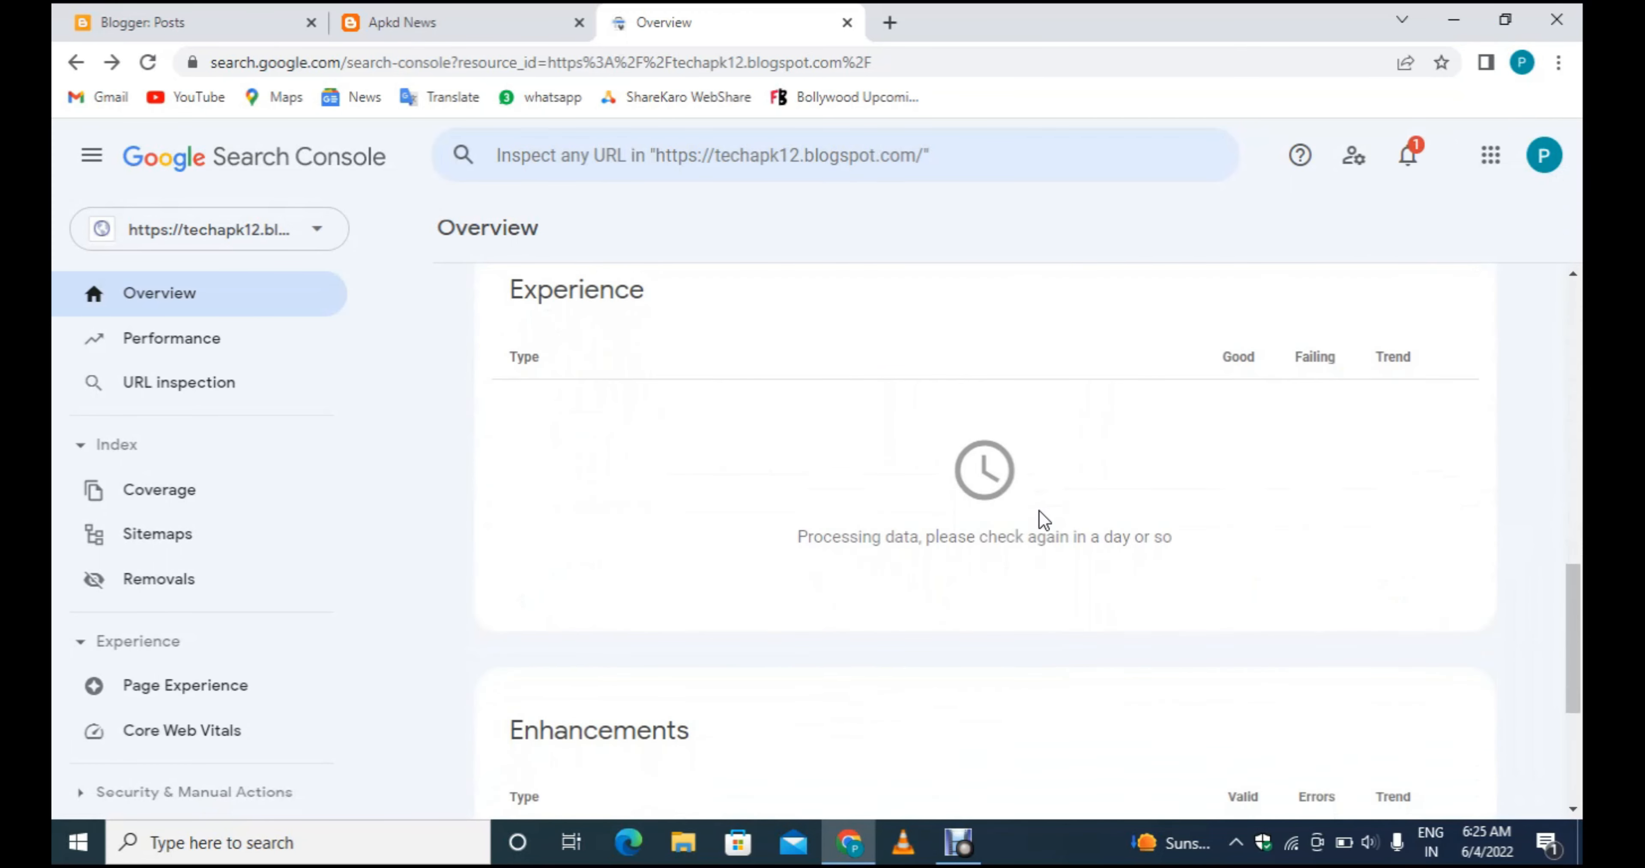
{"action": "scroll", "coordinate": [1044, 520], "scroll_direction": "up", "scroll_amount": 10}
{"action": "scroll", "coordinate": [1044, 520], "scroll_direction": "up", "scroll_amount": 4}
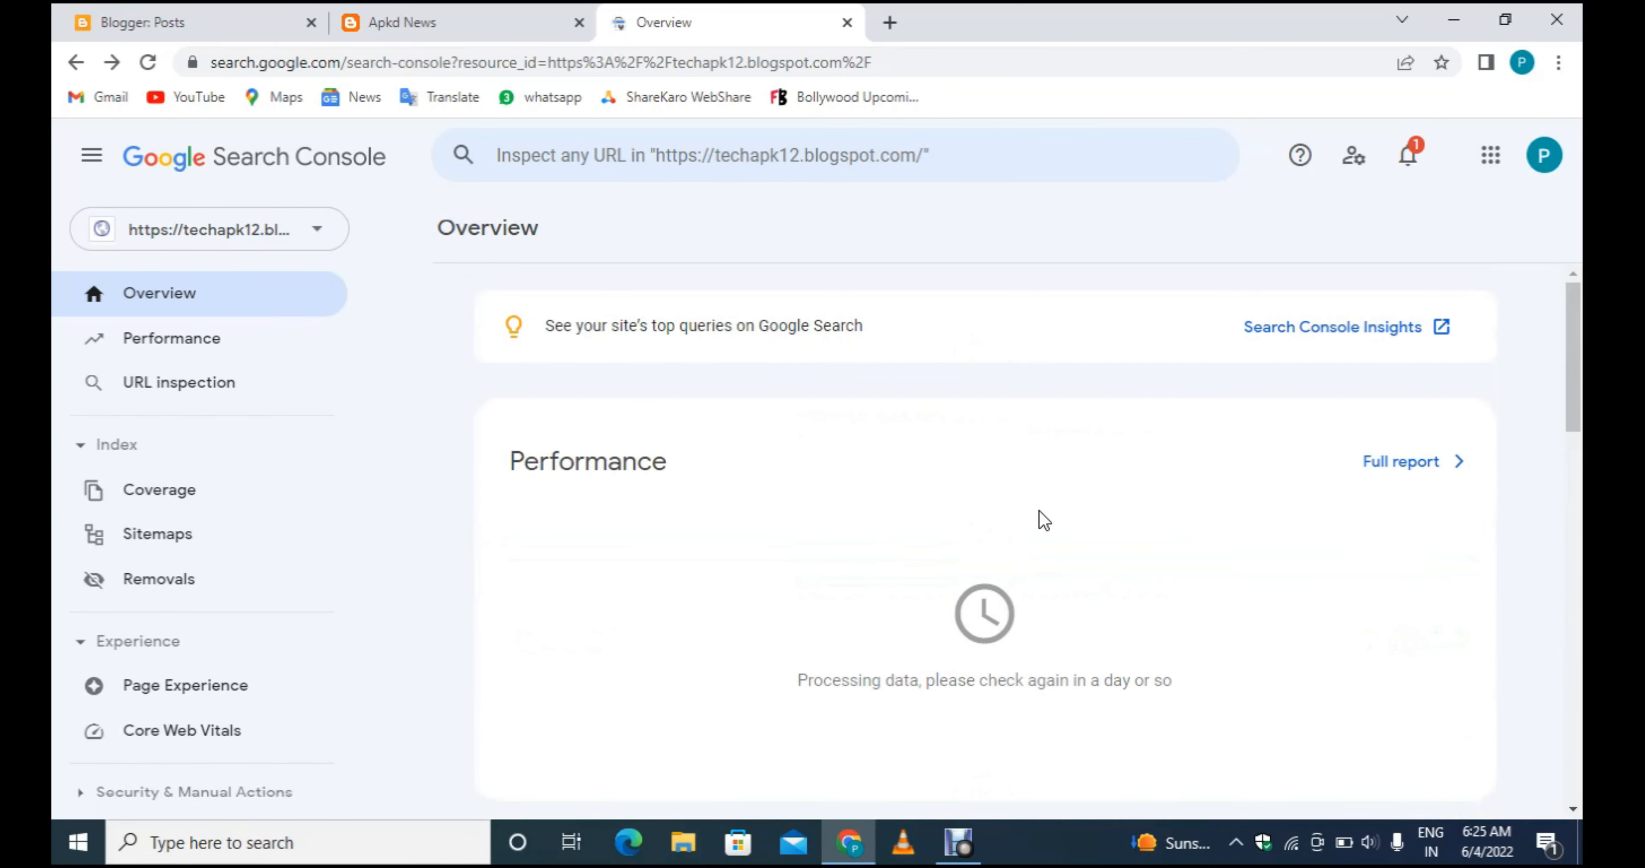
{"action": "scroll", "coordinate": [1044, 520], "scroll_direction": "down", "scroll_amount": 3}
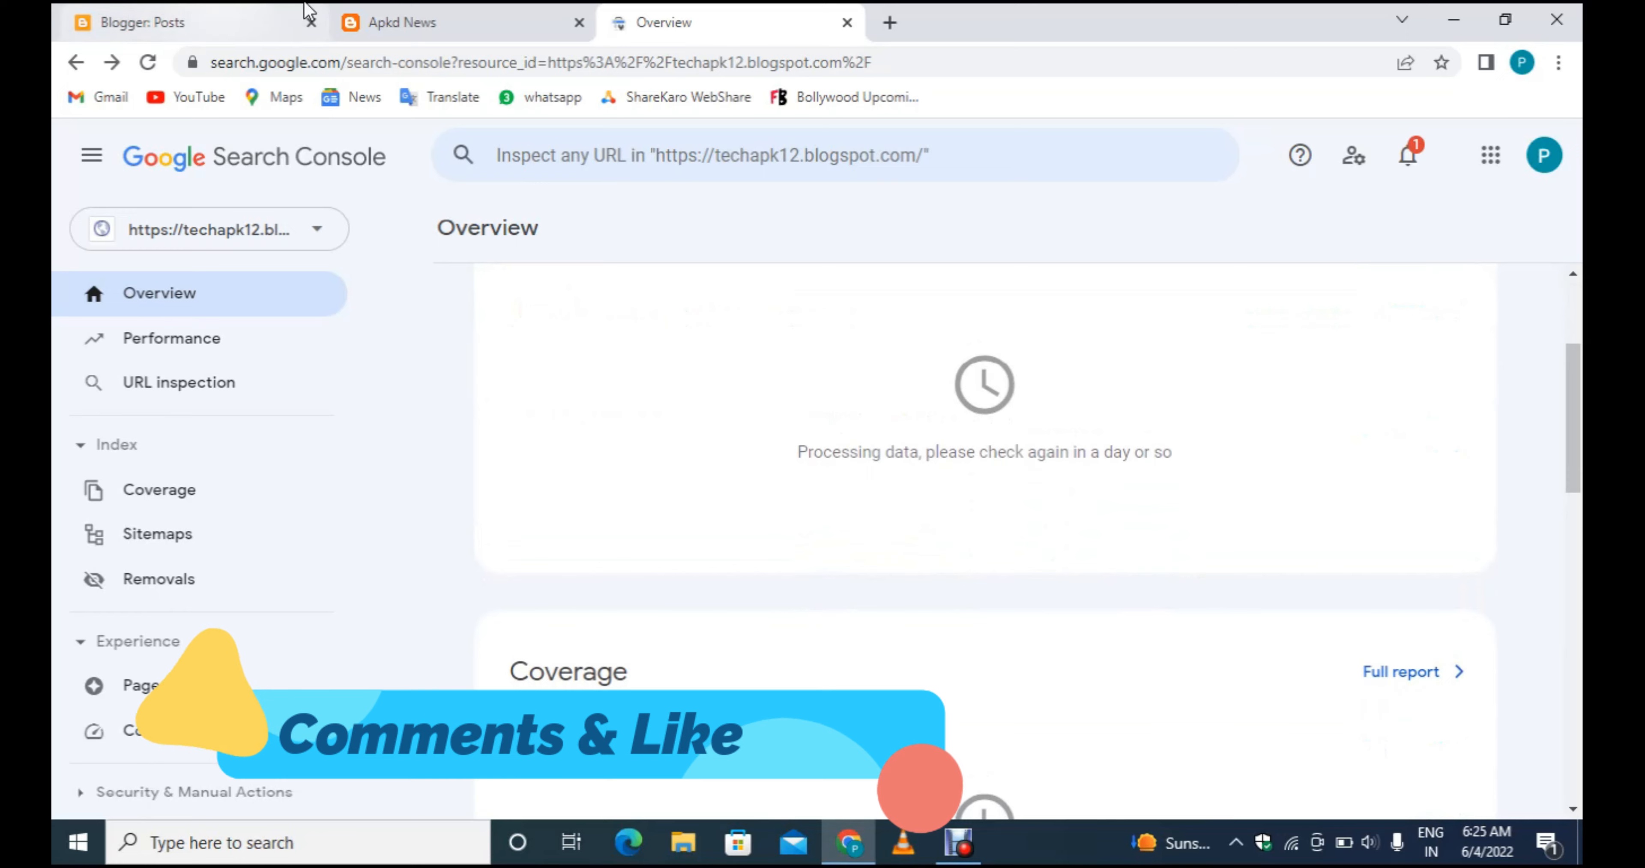
{"action": "left_click", "coordinate": [434, 21]}
{"action": "left_click", "coordinate": [773, 14]}
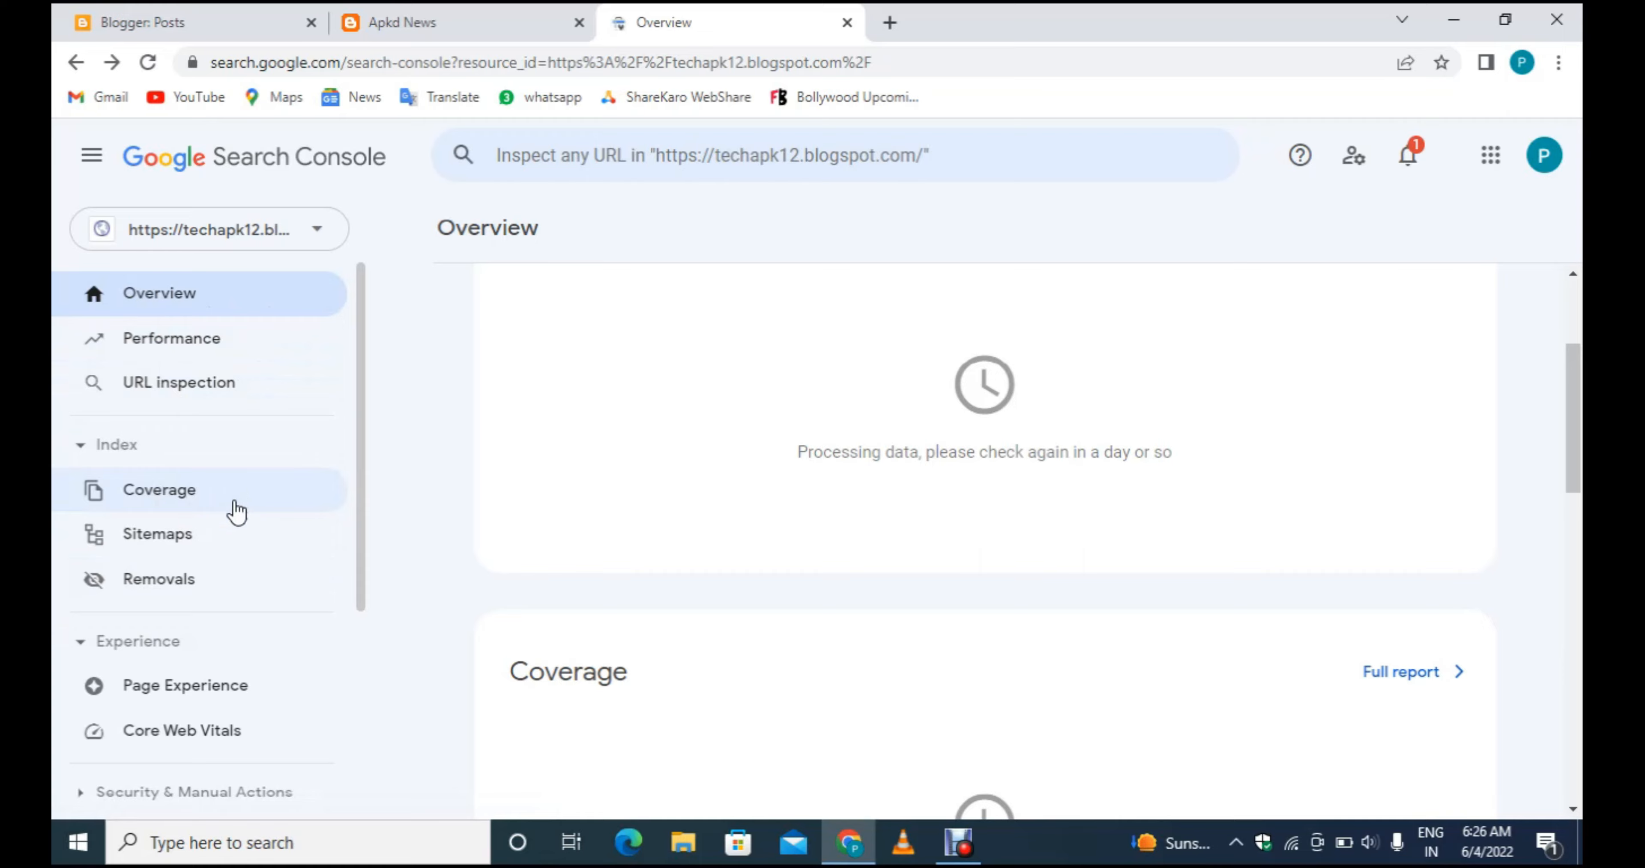
Open Ownership verification in the property's settings and review the additional verification methods.
{"action": "scroll", "coordinate": [236, 592], "scroll_direction": "down", "scroll_amount": 4}
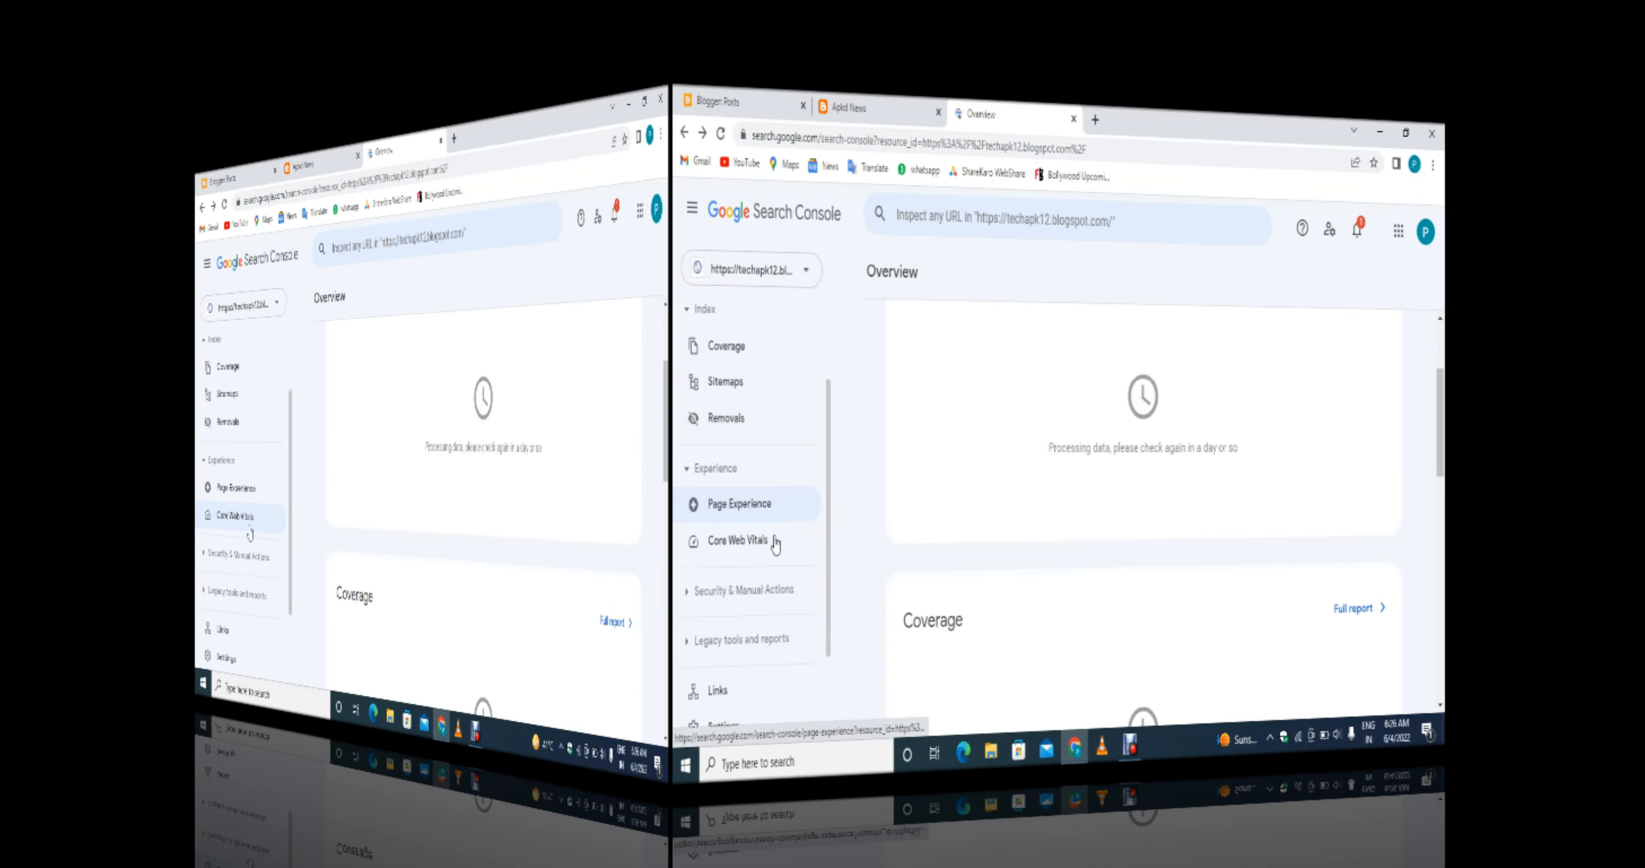
{"action": "scroll", "coordinate": [285, 568], "scroll_direction": "down", "scroll_amount": 1}
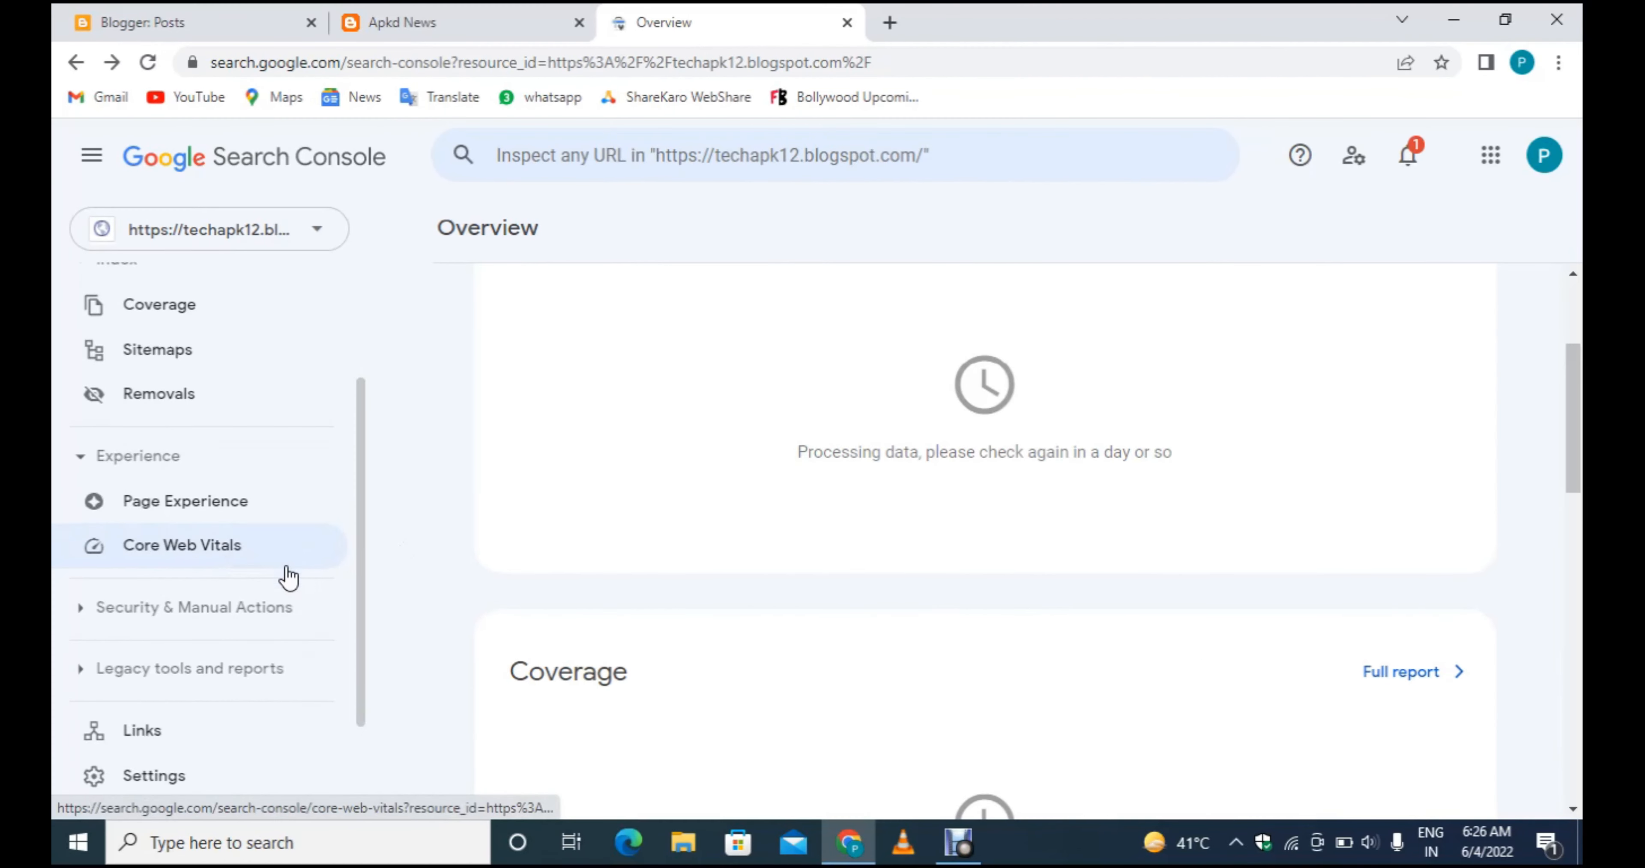
{"action": "scroll", "coordinate": [289, 577], "scroll_direction": "down", "scroll_amount": 2}
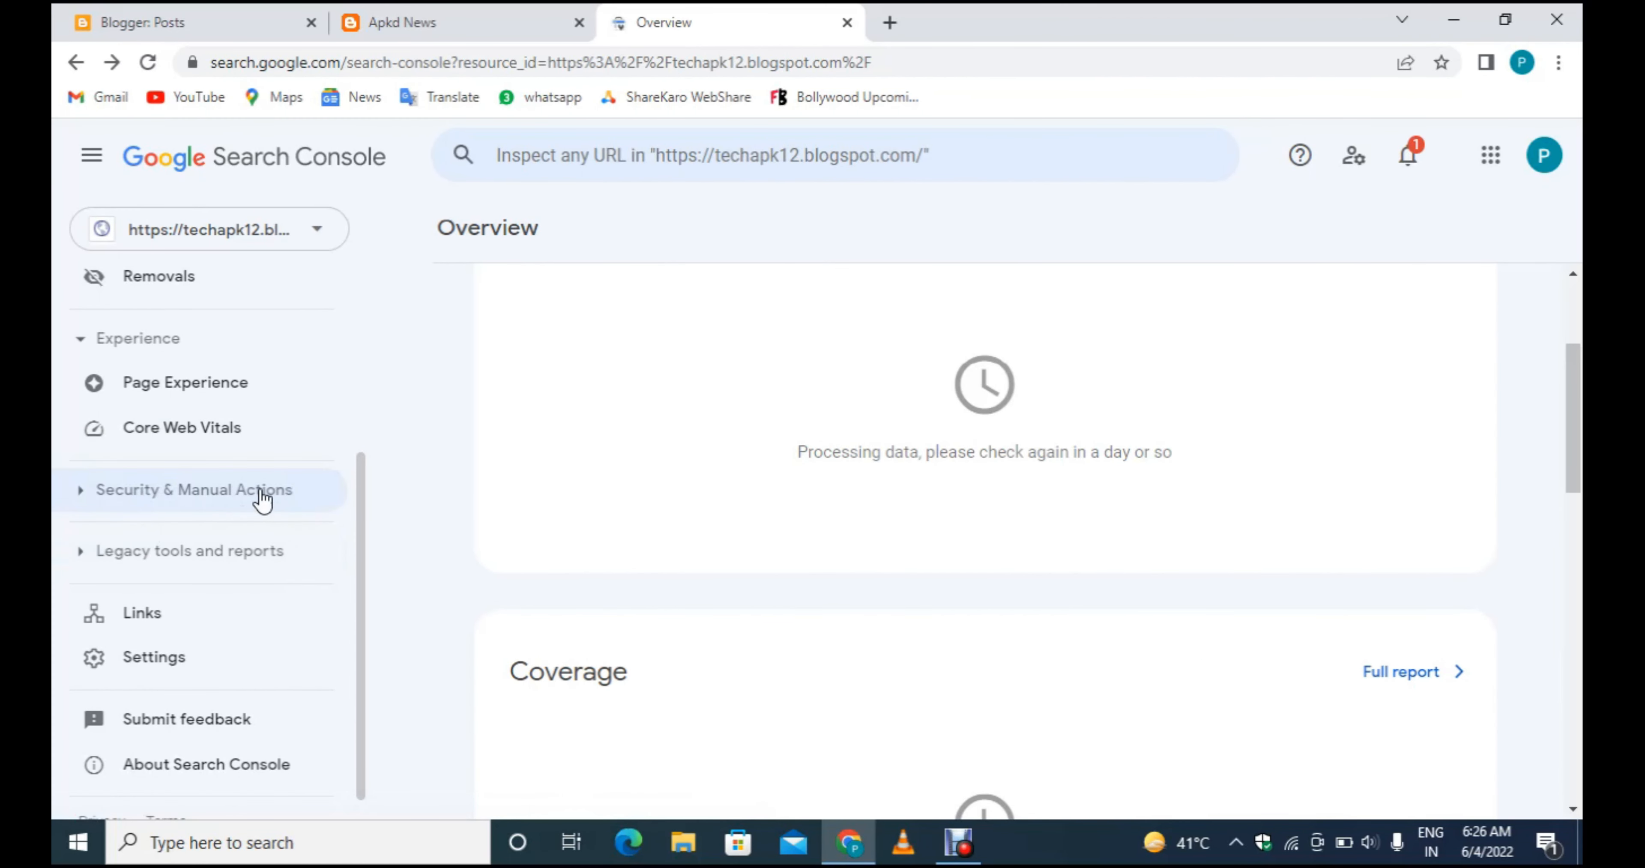
{"action": "scroll", "coordinate": [286, 501], "scroll_direction": "down", "scroll_amount": 1}
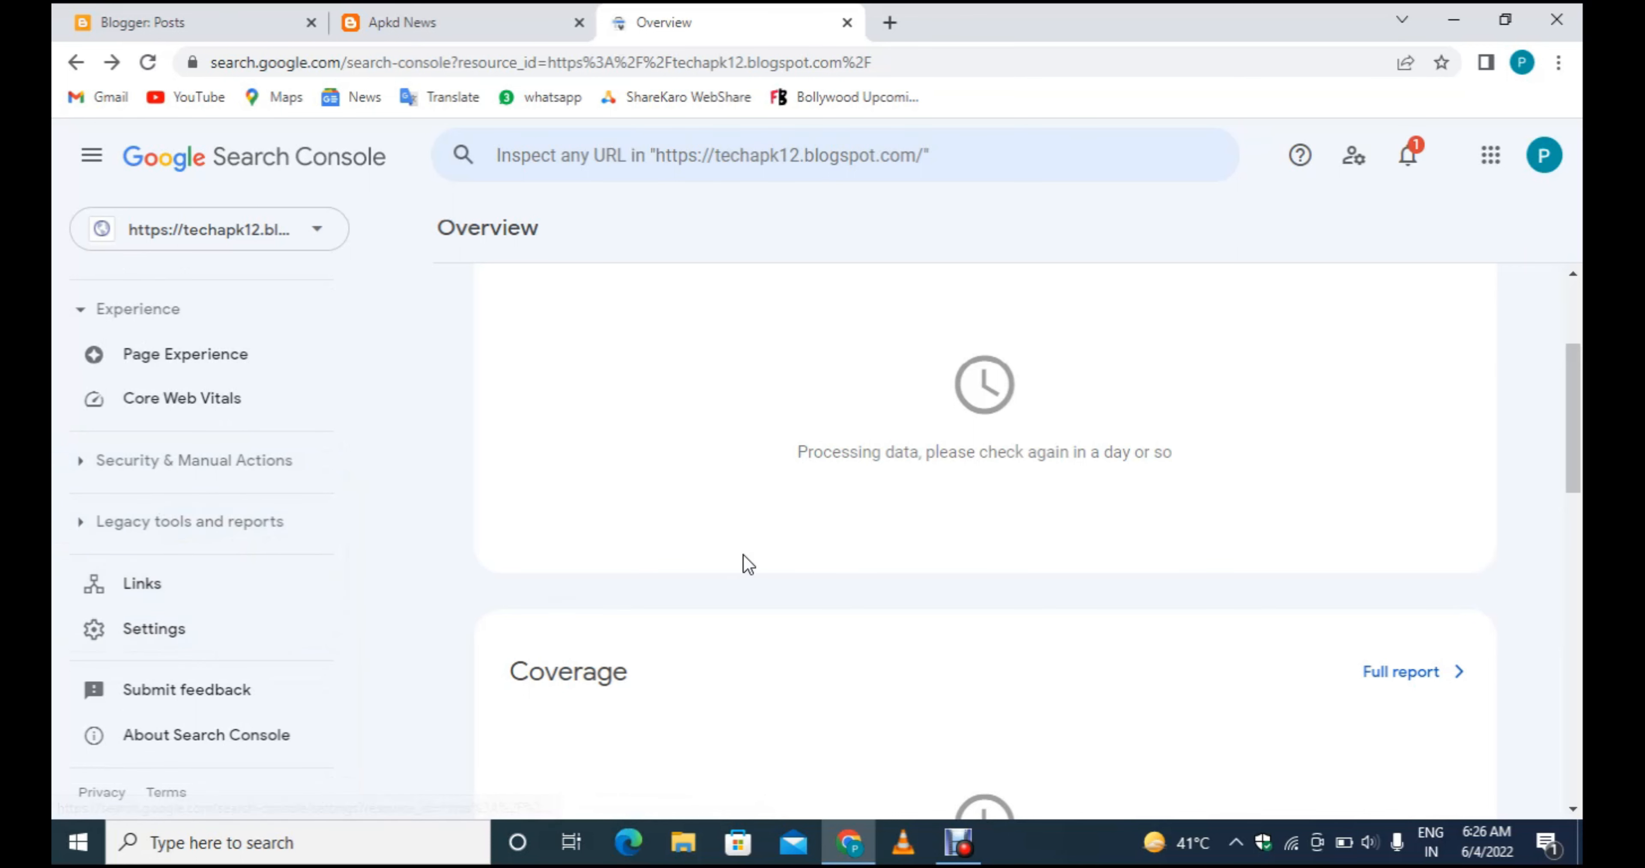
{"action": "left_click", "coordinate": [201, 635]}
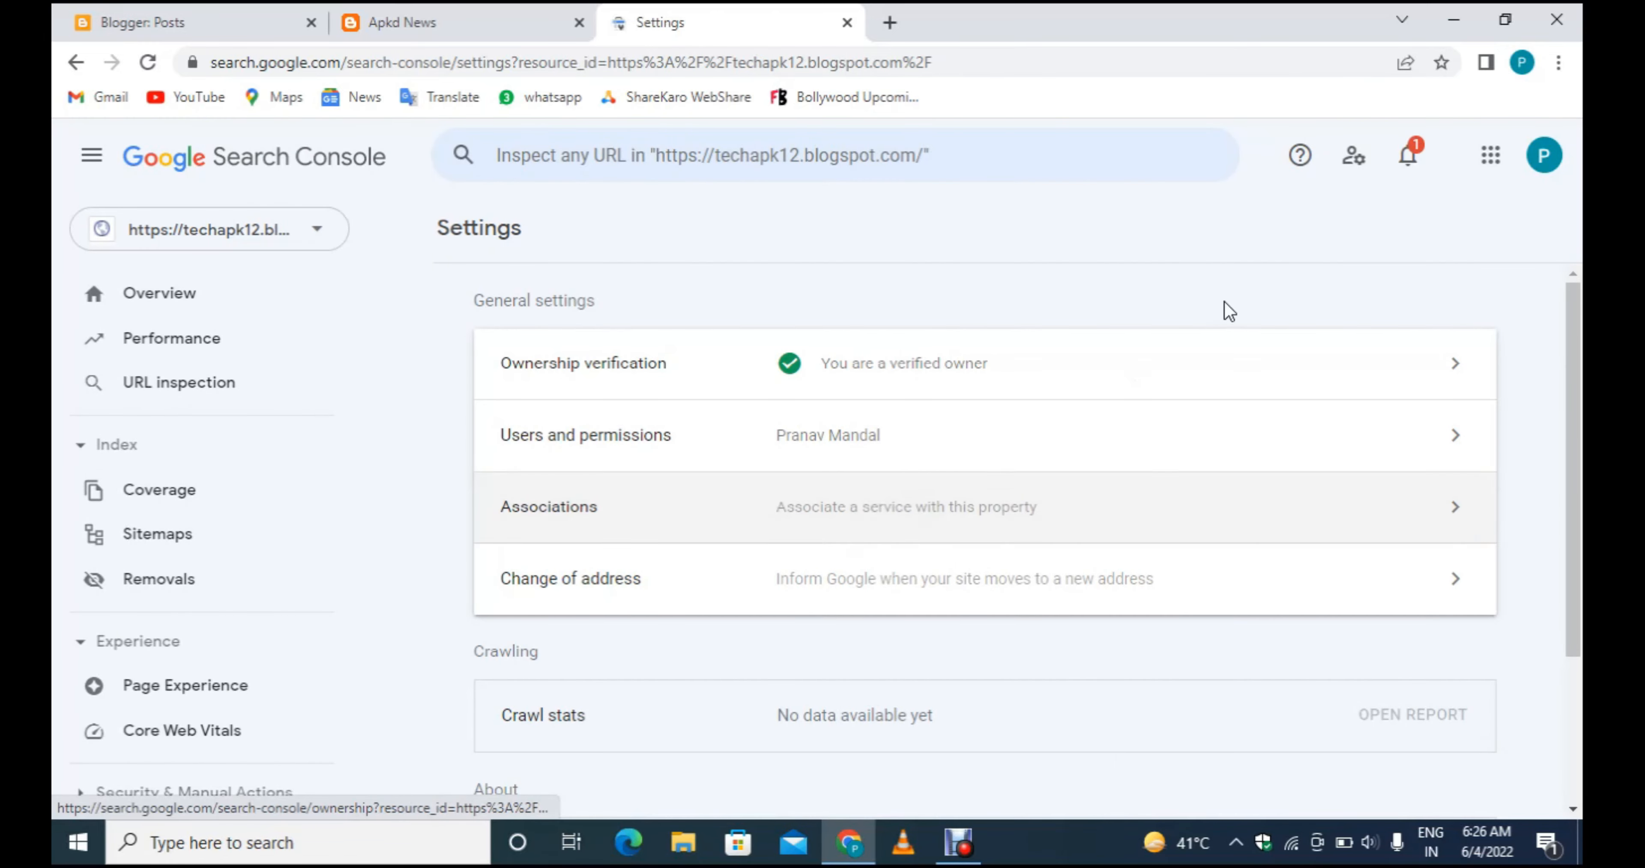
{"action": "left_click", "coordinate": [958, 372]}
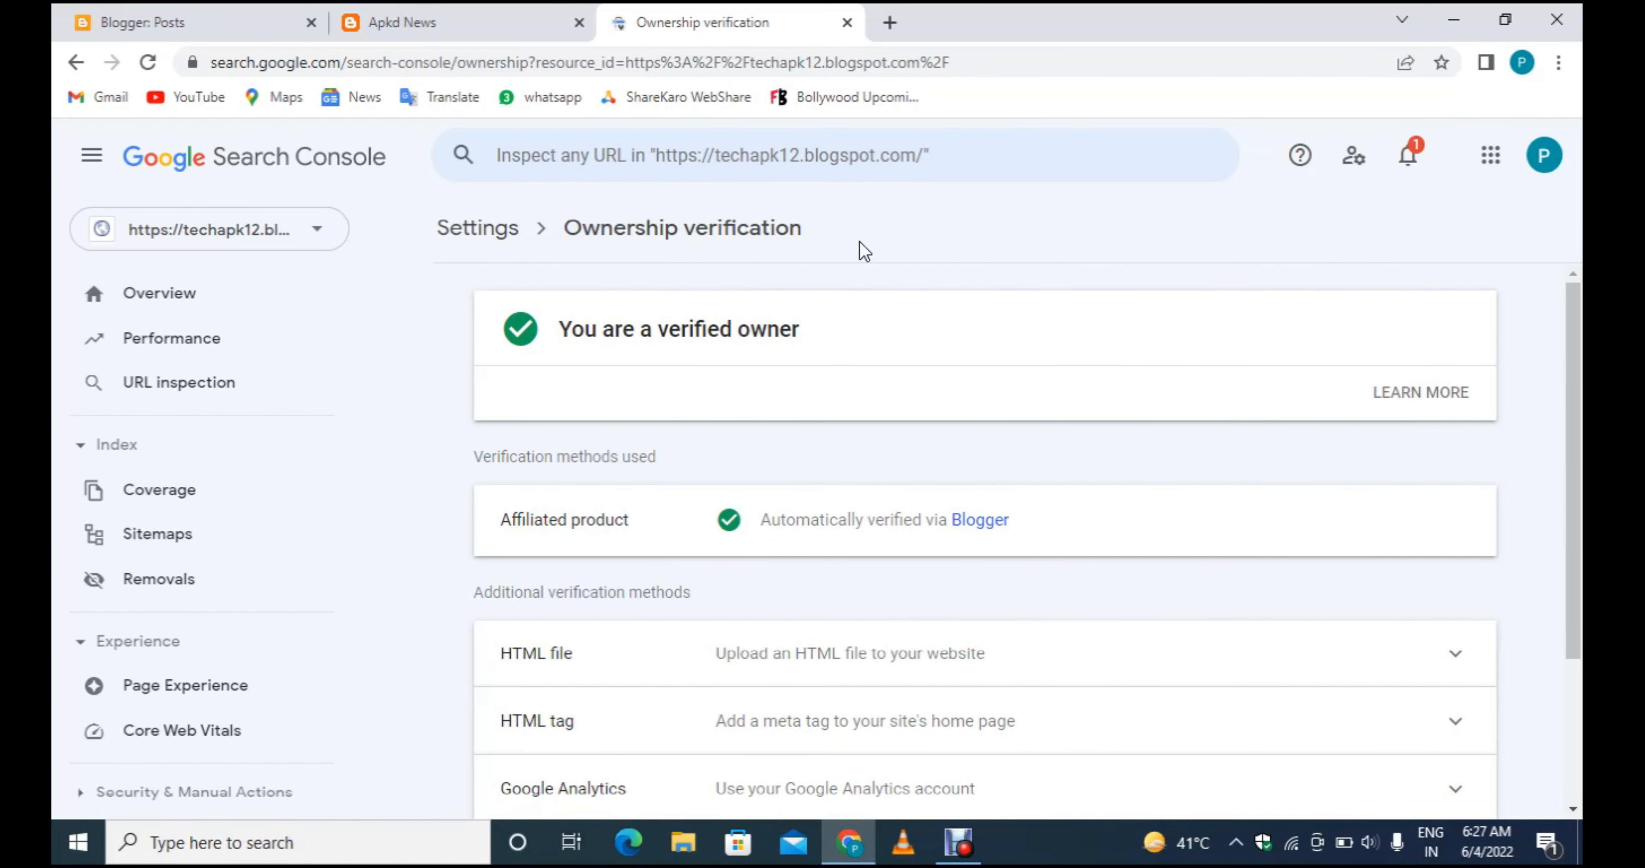
{"action": "scroll", "coordinate": [1087, 400], "scroll_direction": "down", "scroll_amount": 3}
{"action": "scroll", "coordinate": [1022, 358], "scroll_direction": "up", "scroll_amount": 1}
{"action": "scroll", "coordinate": [1024, 351], "scroll_direction": "down", "scroll_amount": 1}
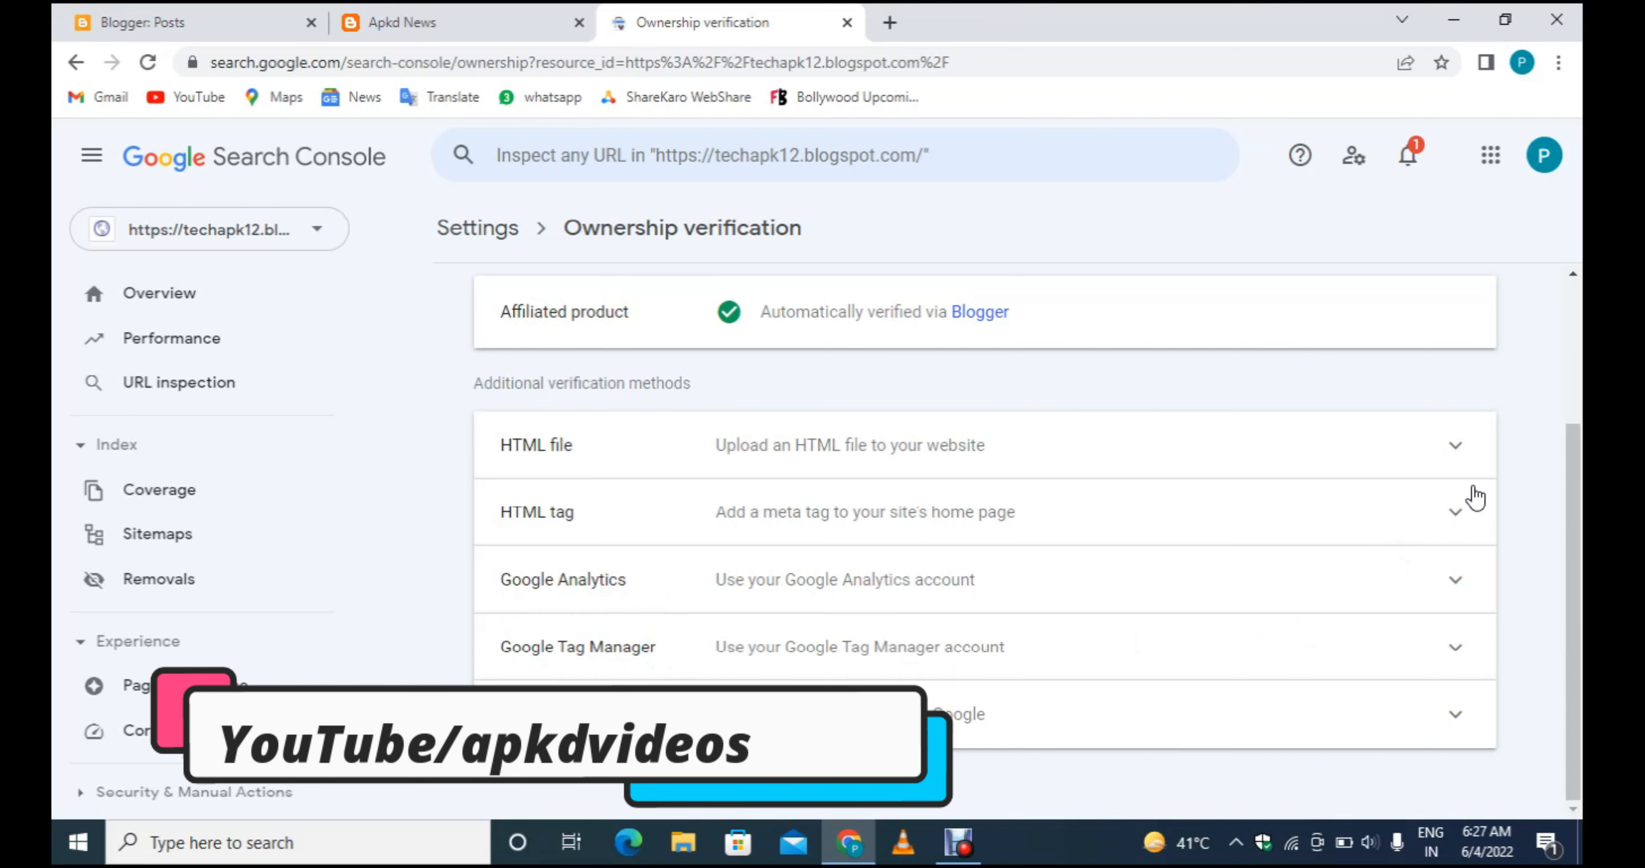
Try to verify ownership of the property with the HTML file method.
{"action": "left_click", "coordinate": [1471, 466]}
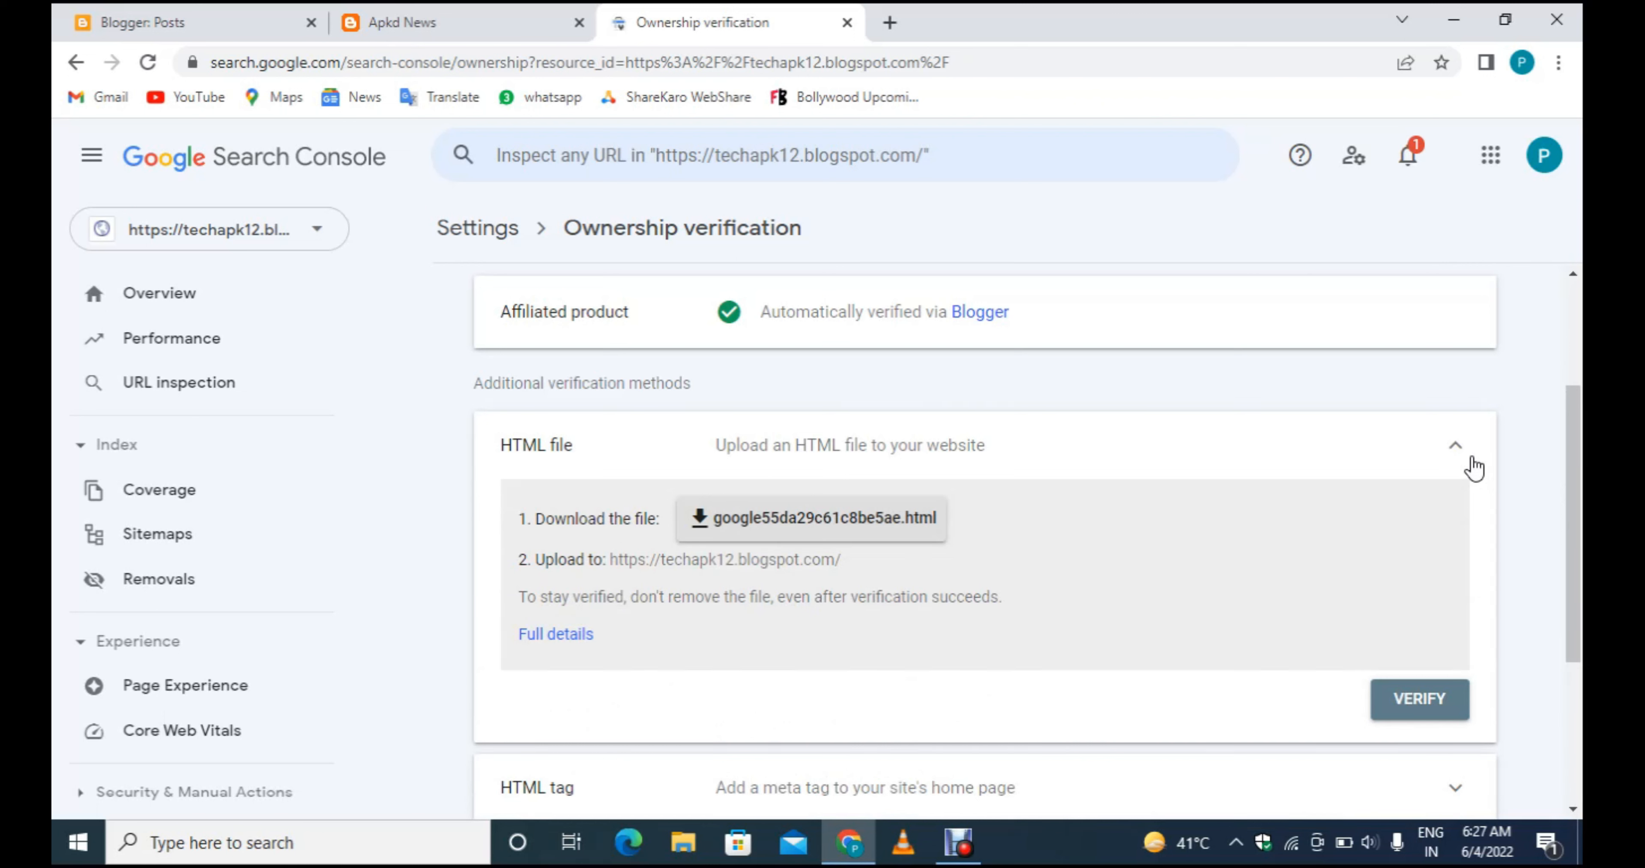
{"action": "left_click", "coordinate": [1444, 697]}
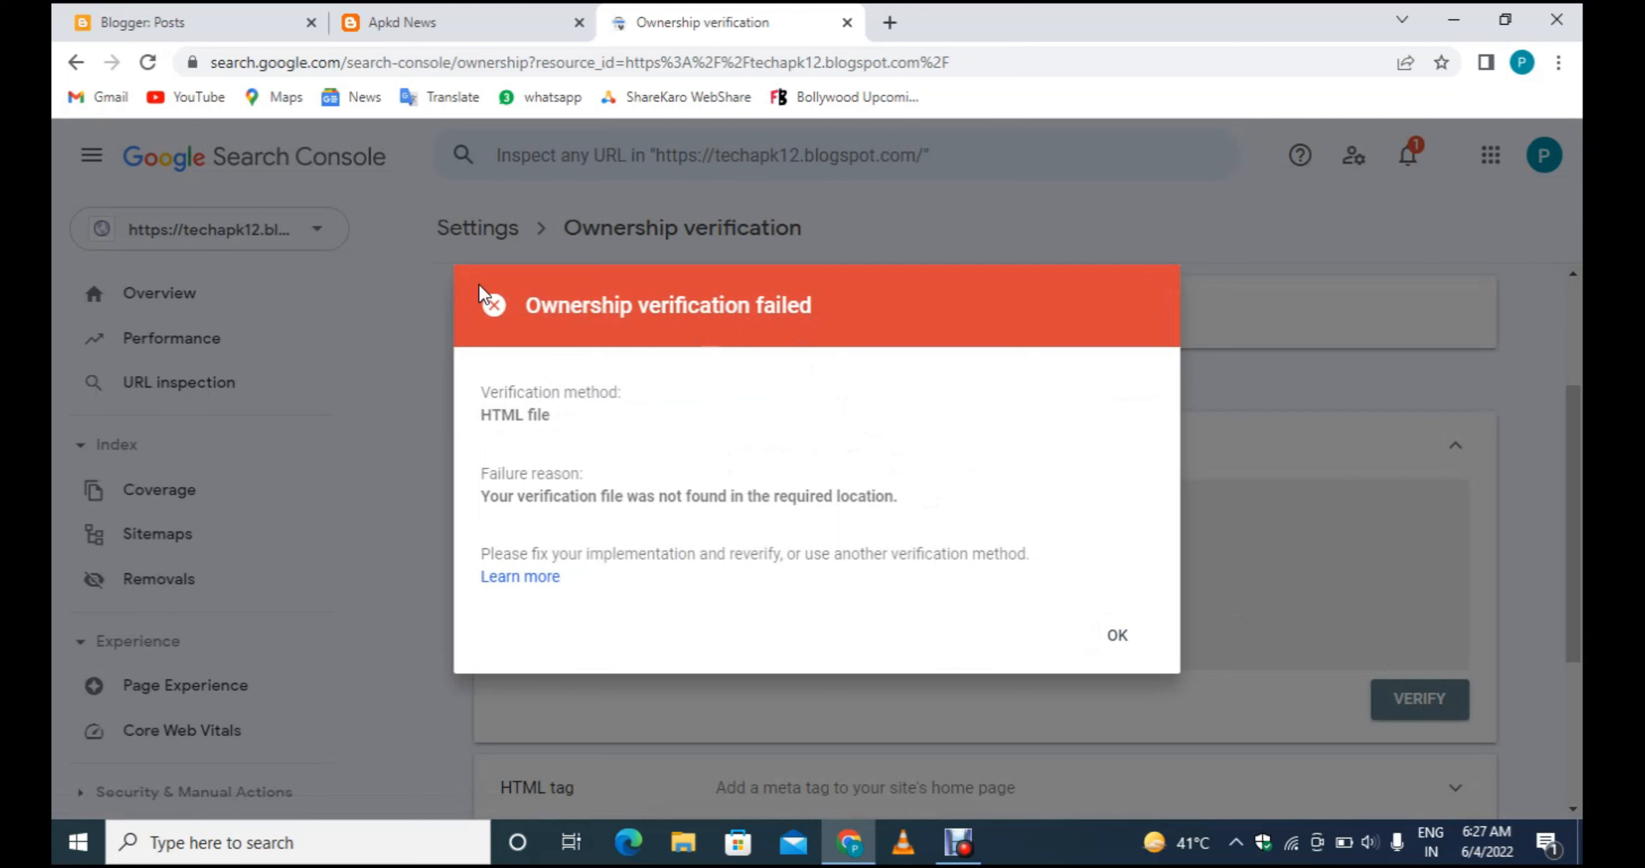
{"action": "left_click", "coordinate": [1130, 640]}
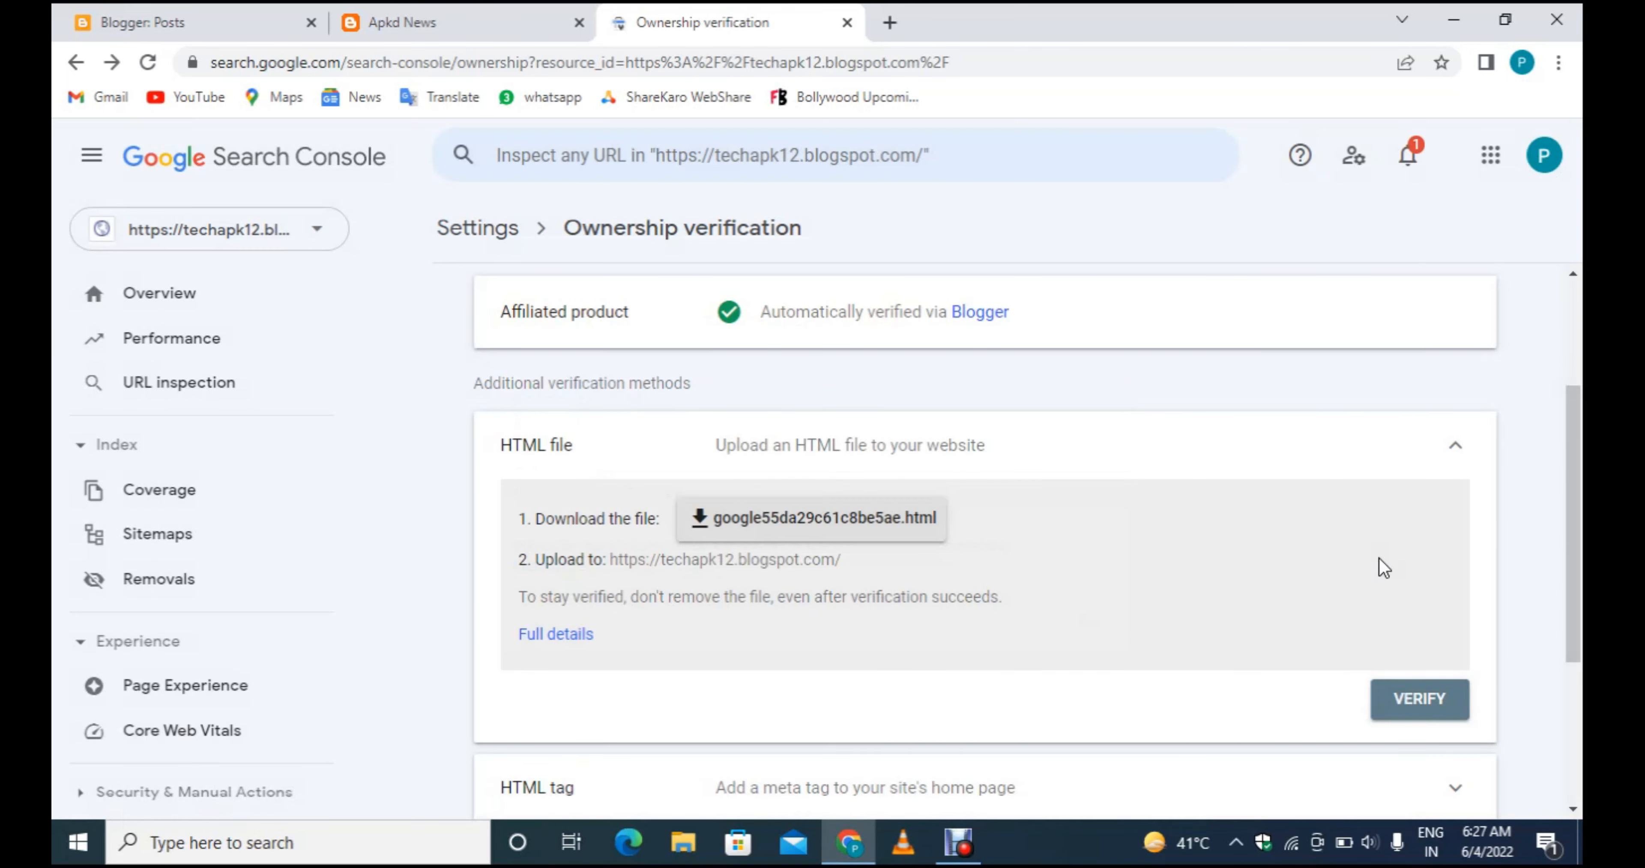
{"action": "scroll", "coordinate": [1378, 556], "scroll_direction": "down", "scroll_amount": 1}
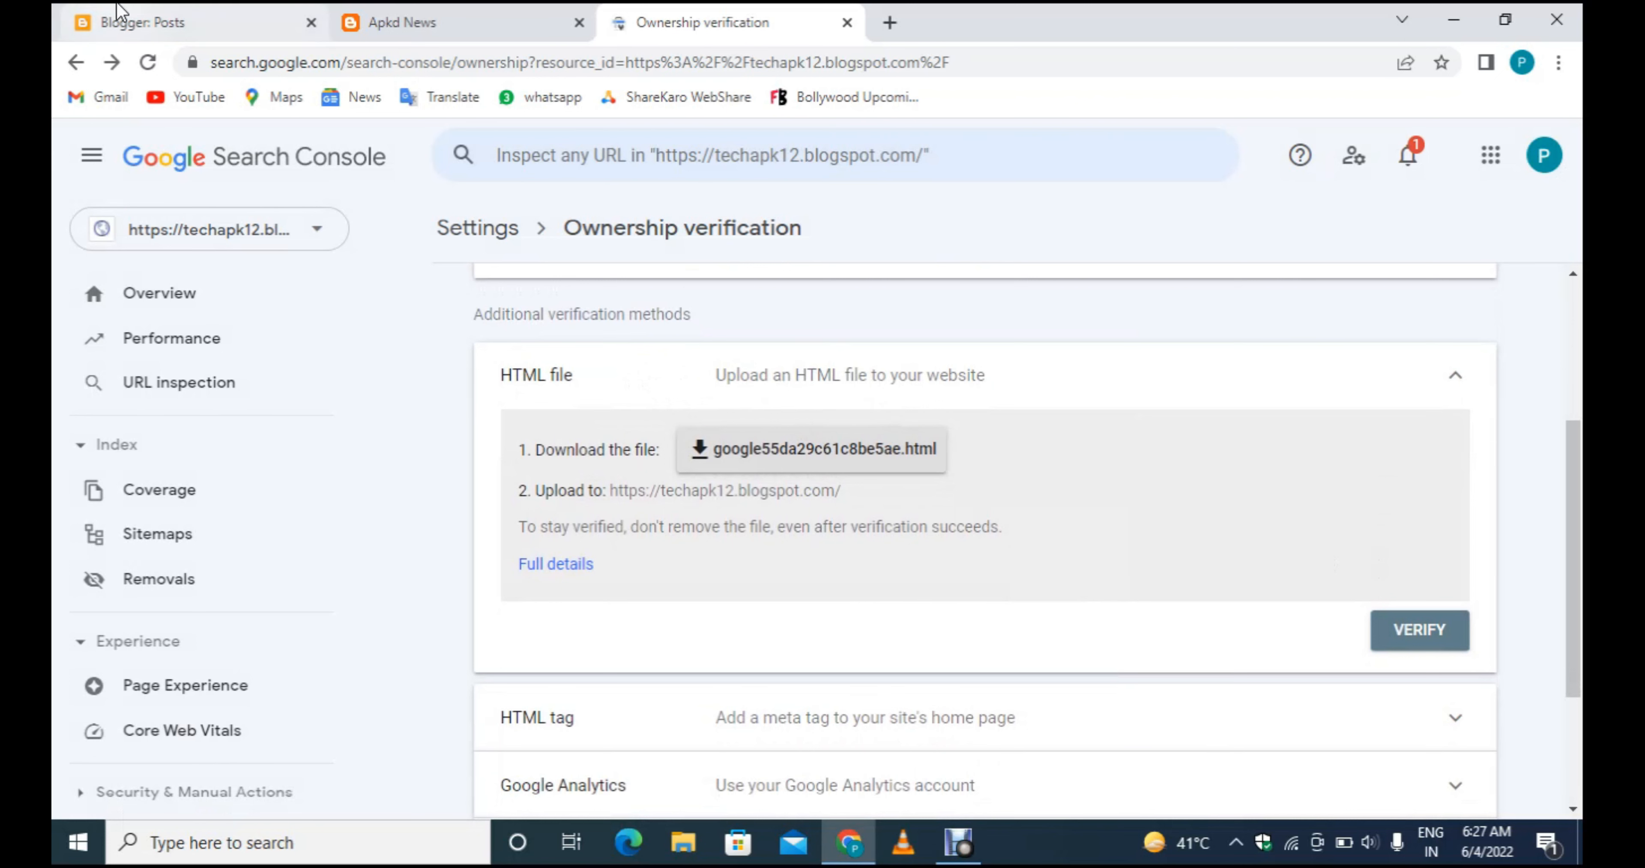
{"action": "left_click", "coordinate": [121, 19]}
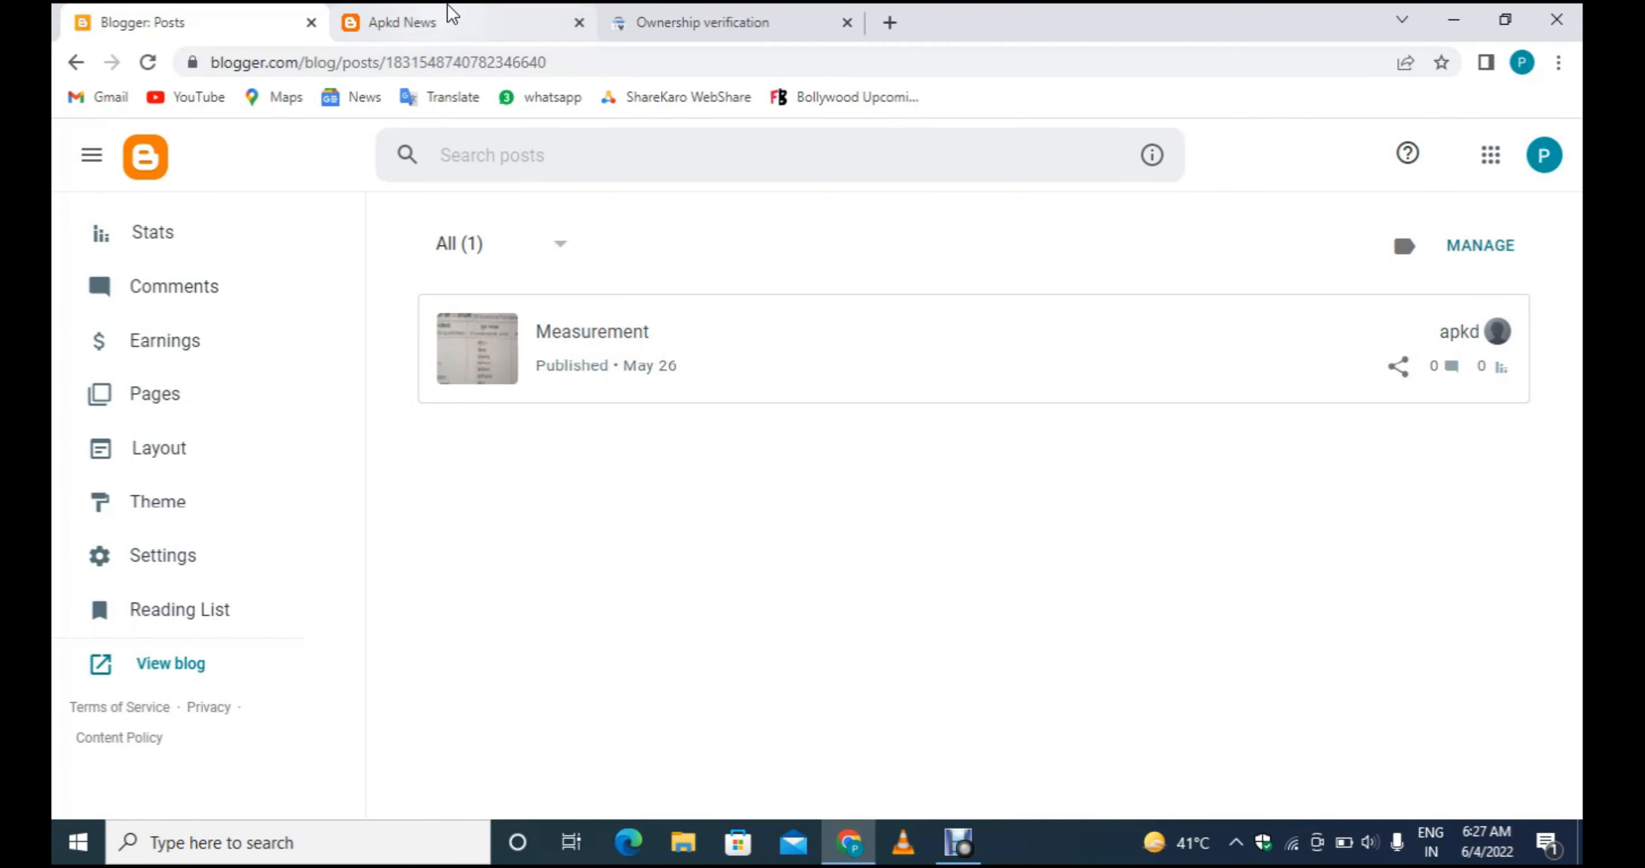
{"action": "left_click", "coordinate": [447, 18]}
{"action": "left_click", "coordinate": [661, 18]}
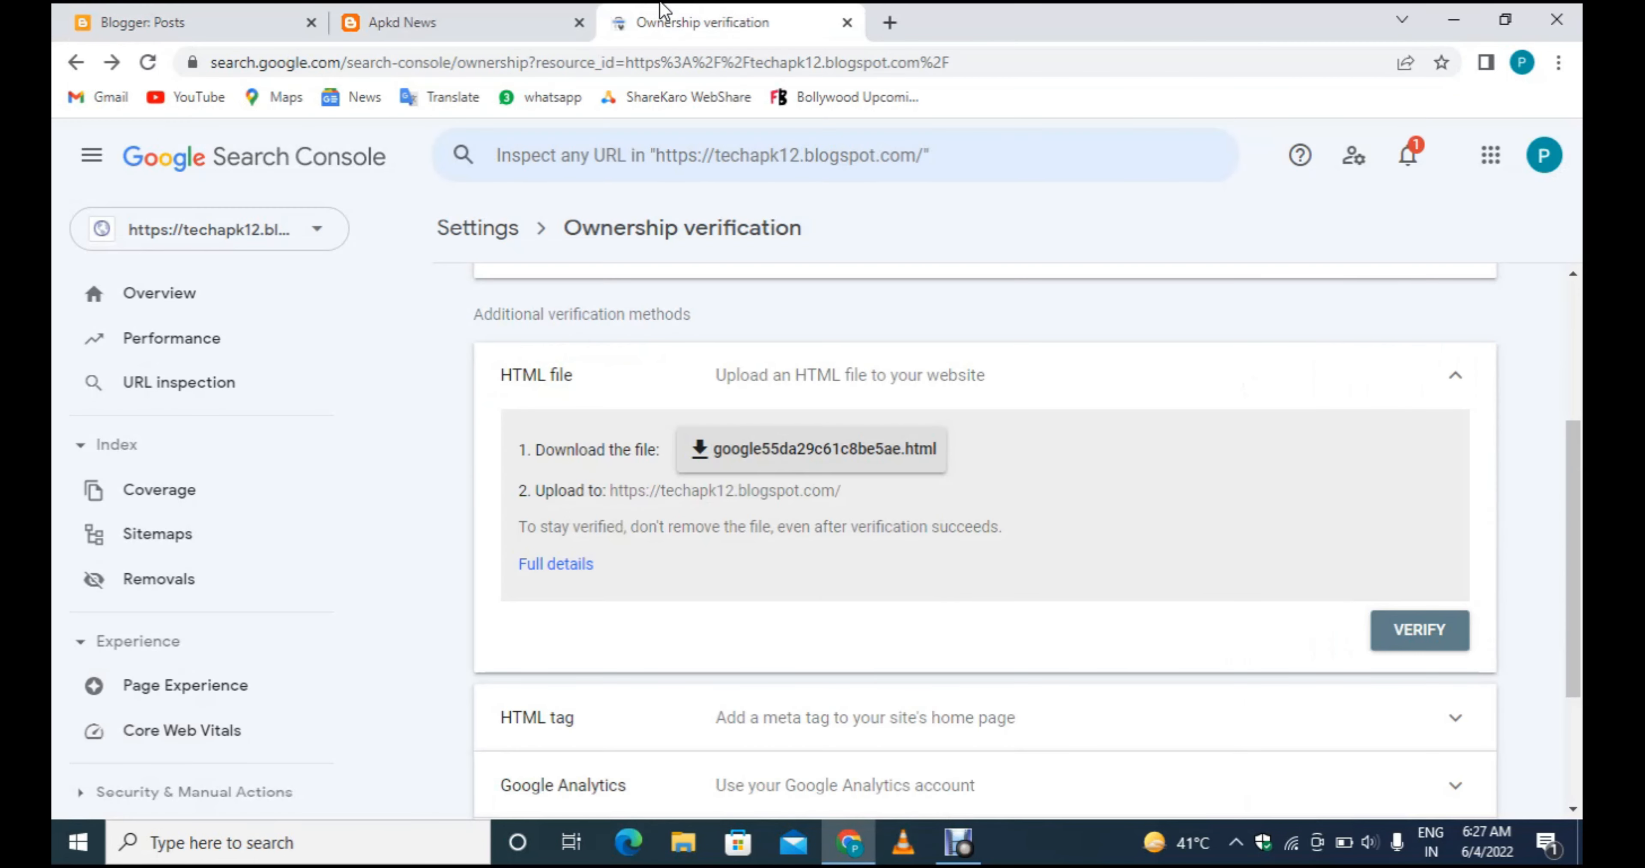
Collapse the HTML file method, copy the meta tag from the HTML tag method and highlight <head> and <body> in its instructions.
{"action": "left_click", "coordinate": [1458, 379]}
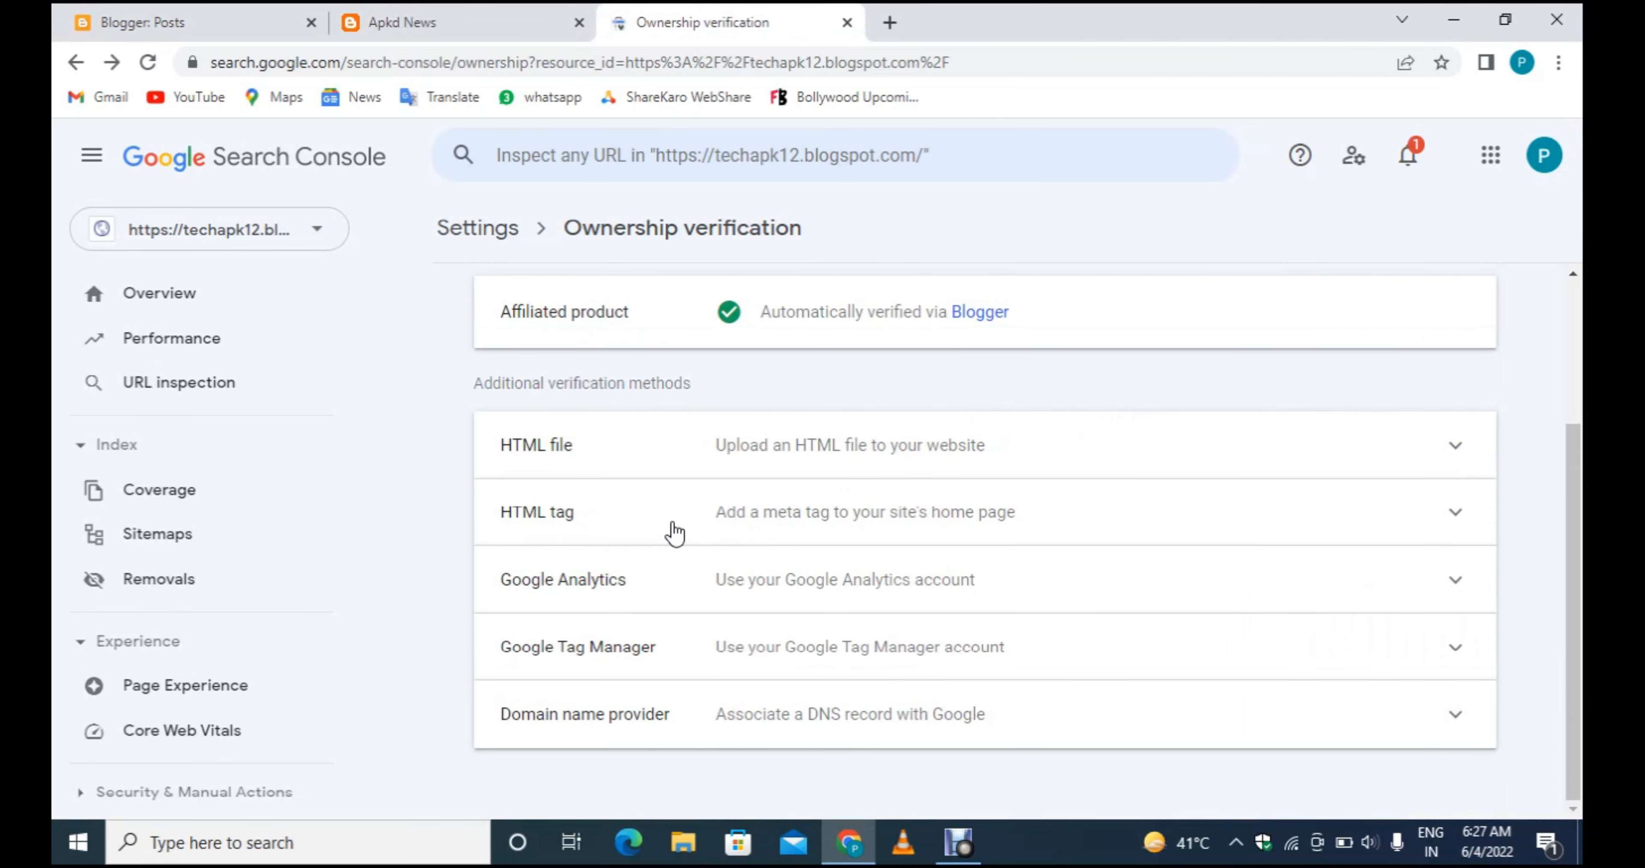
{"action": "left_click", "coordinate": [1382, 533]}
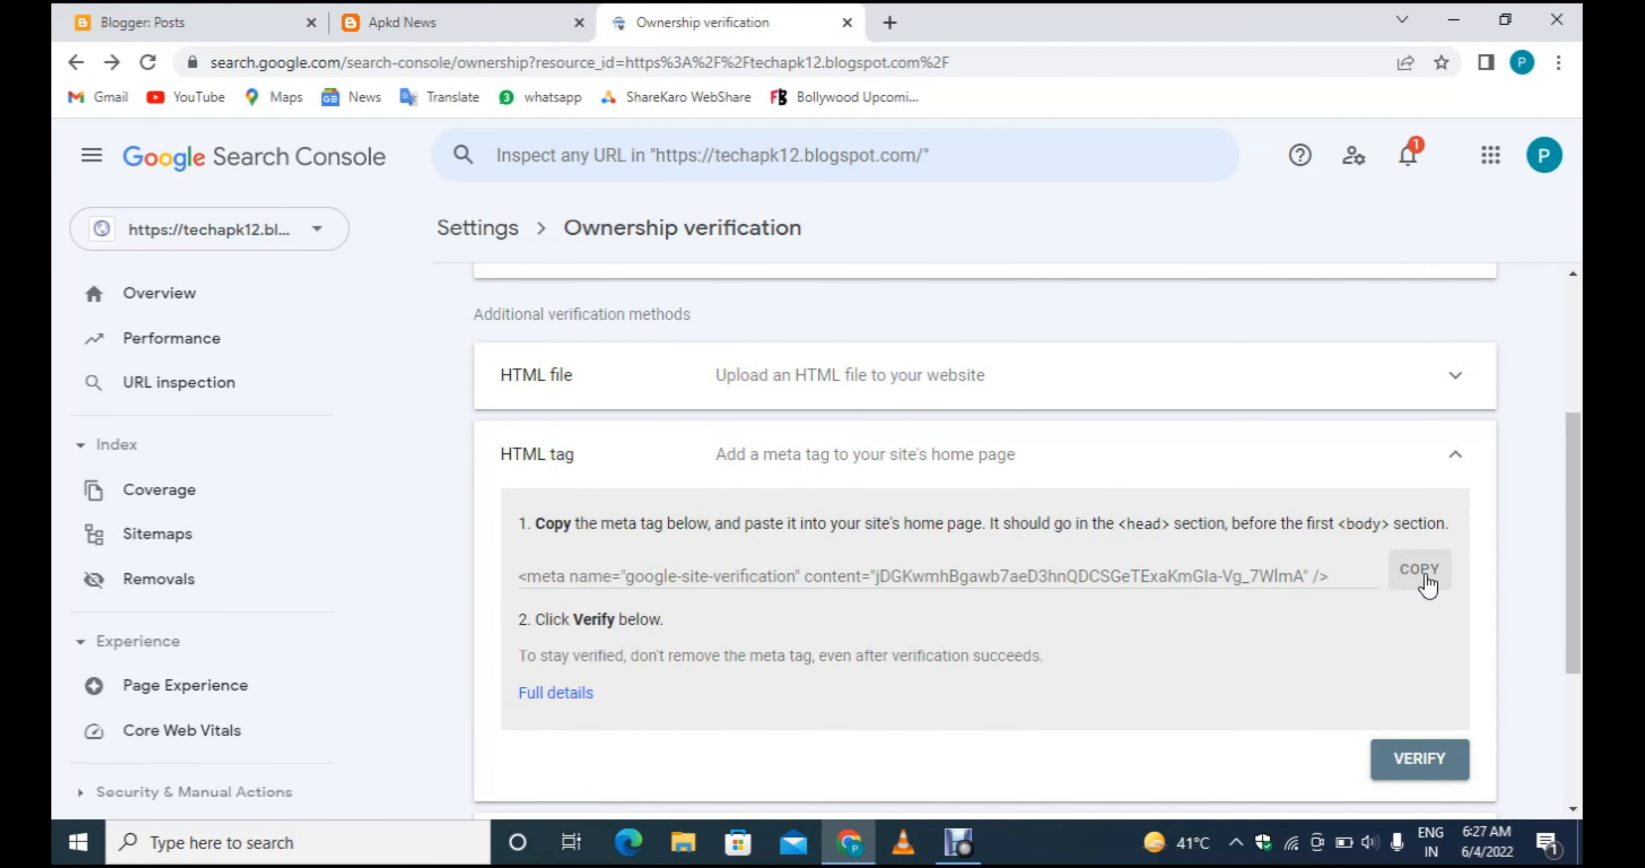
{"action": "left_click", "coordinate": [1422, 570]}
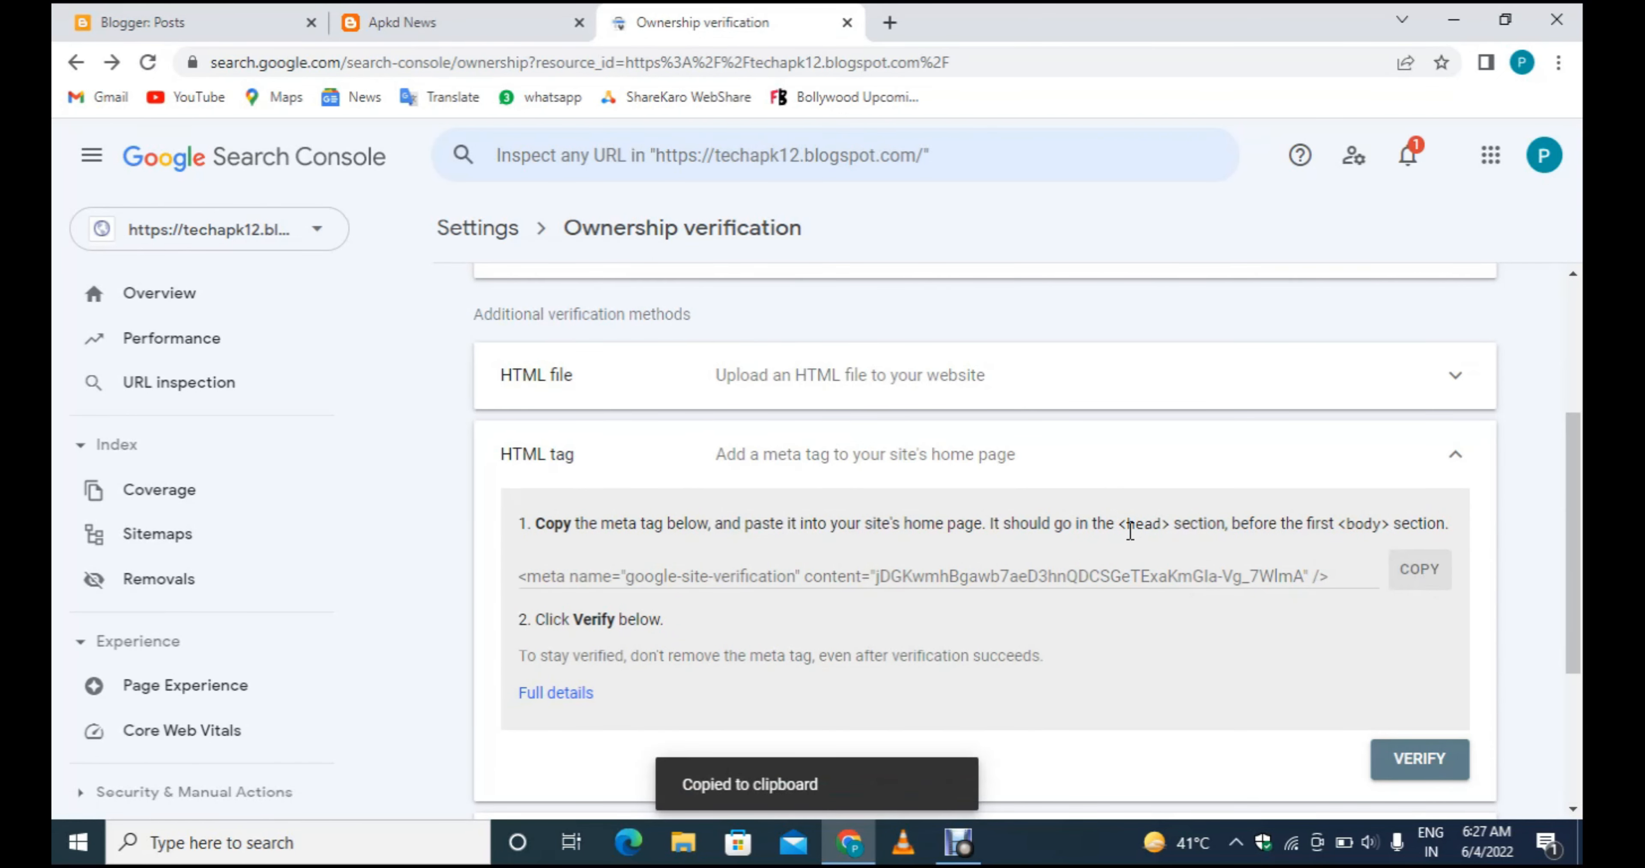
{"action": "left_click_drag", "start_coordinate": [1117, 525], "coordinate": [1176, 520]}
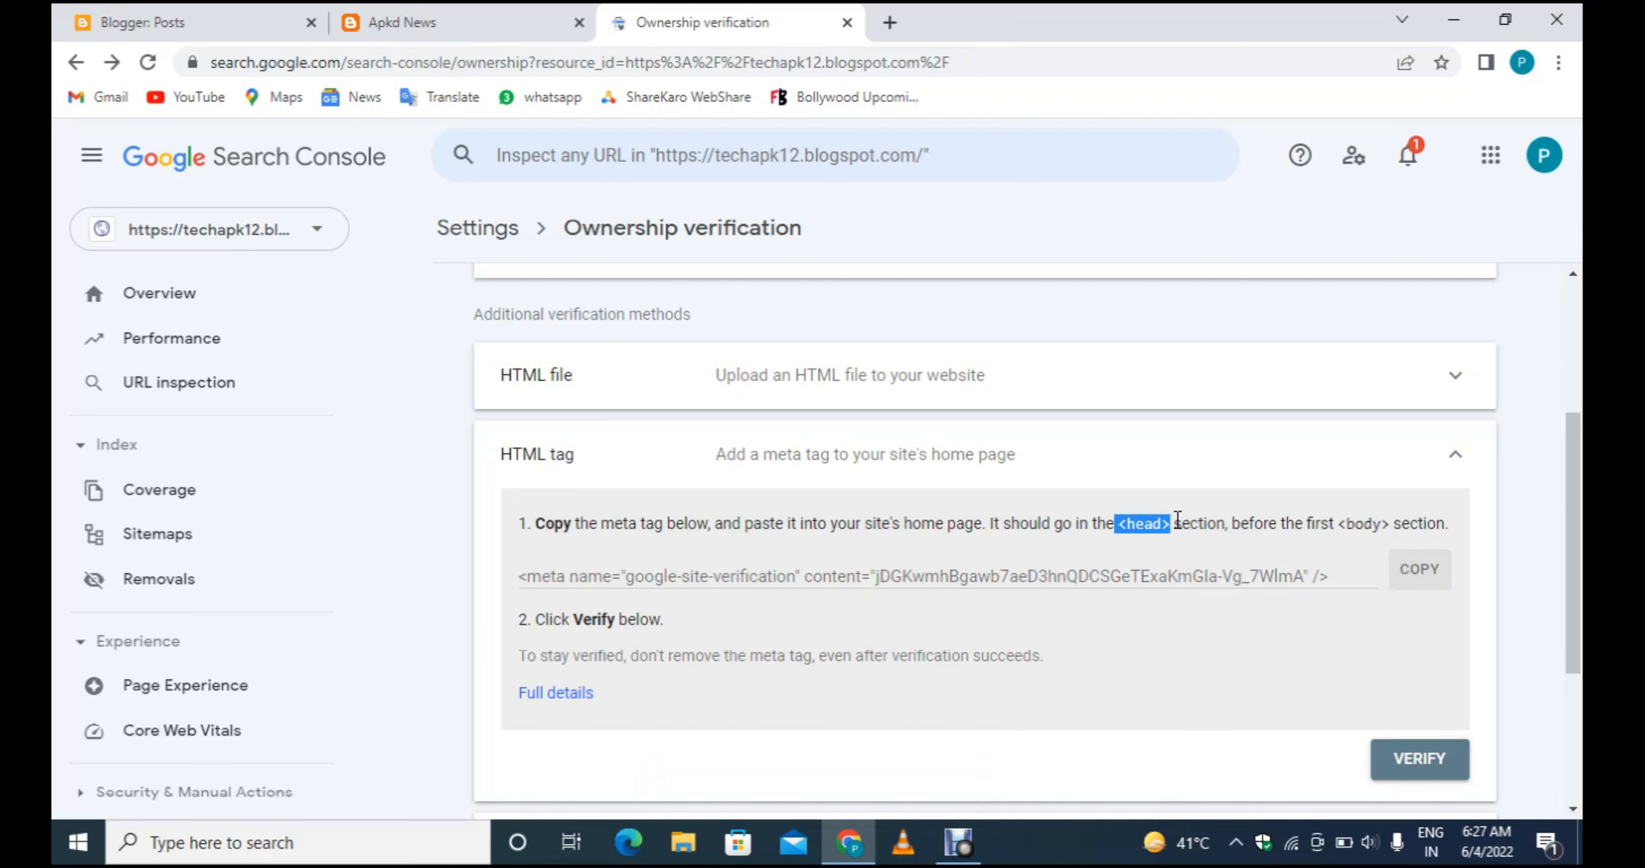
{"action": "left_click_drag", "start_coordinate": [1394, 525], "coordinate": [1353, 524]}
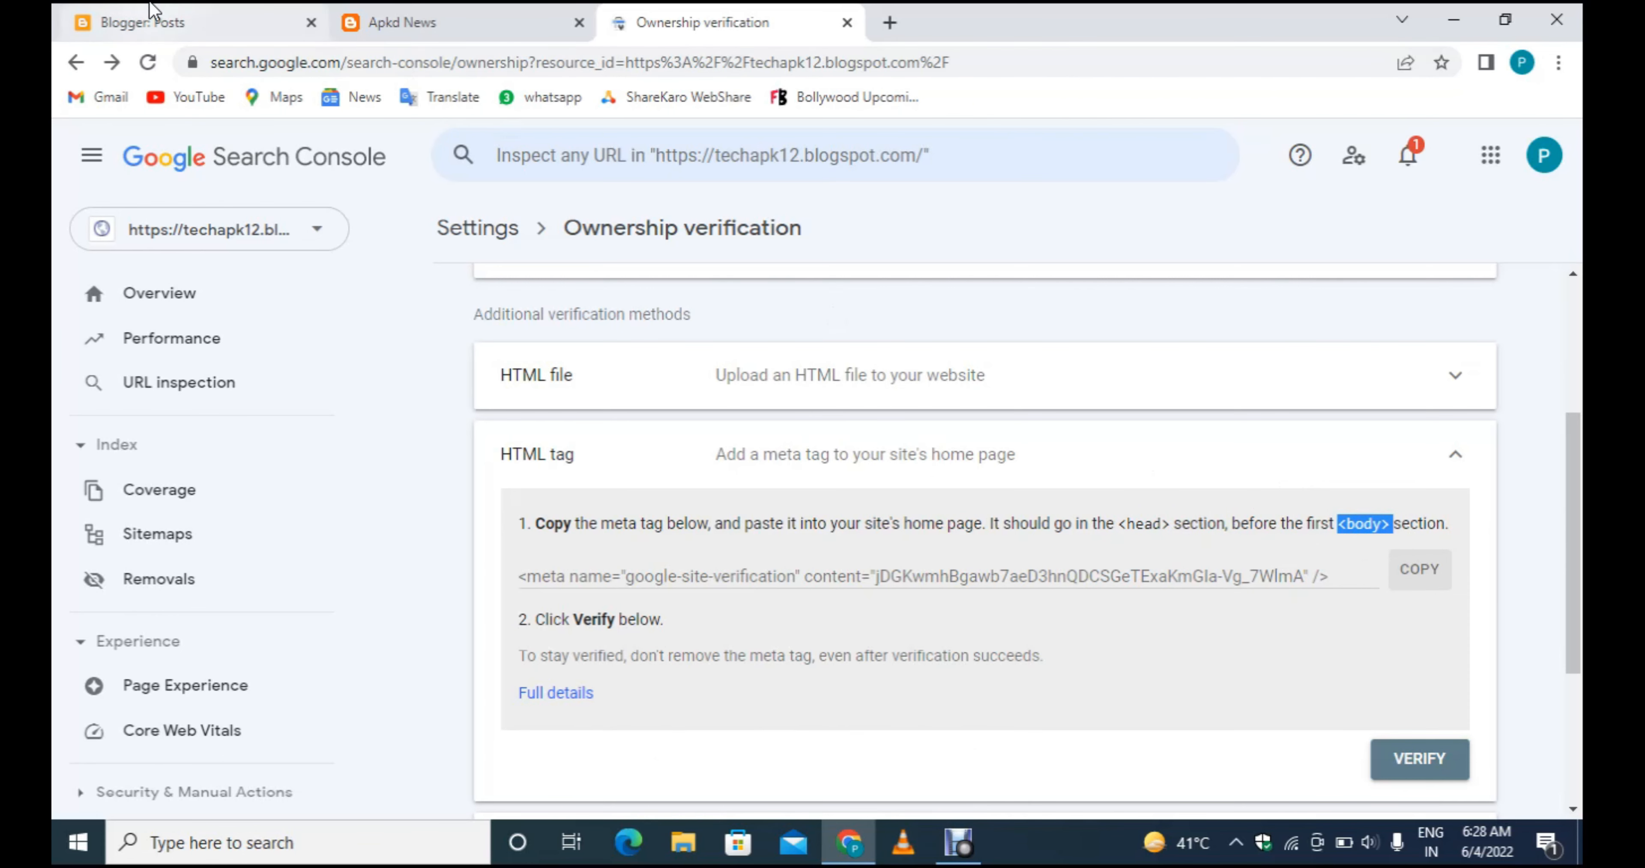
Switch to Blogger and open the Apkd News blog's theme for HTML editing.
{"action": "left_click", "coordinate": [165, 21]}
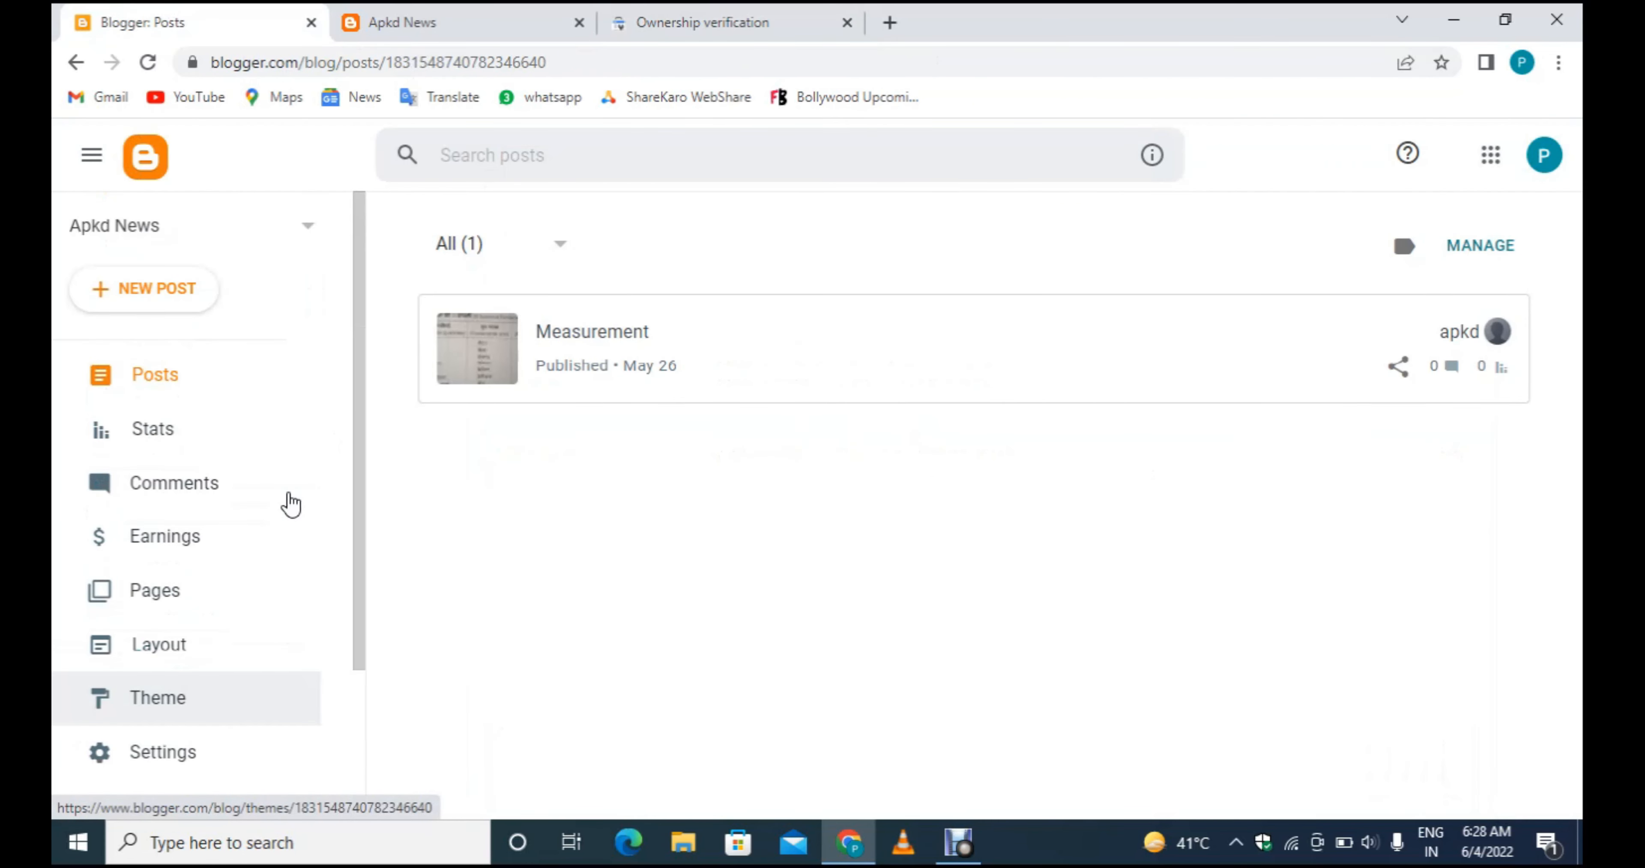
{"action": "left_click", "coordinate": [235, 719]}
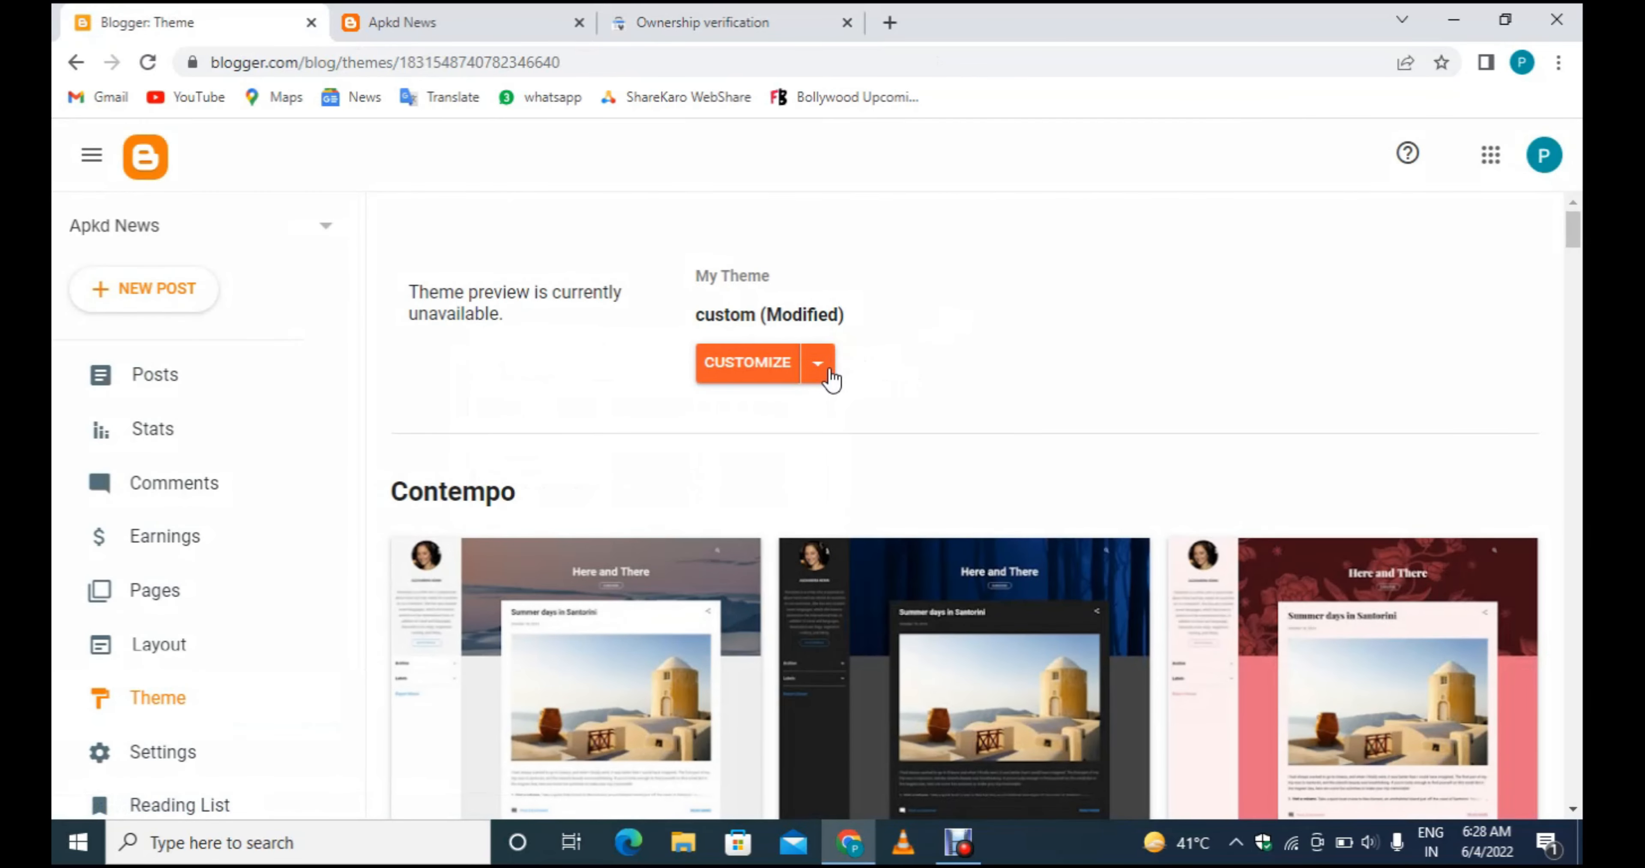
{"action": "left_click", "coordinate": [828, 372]}
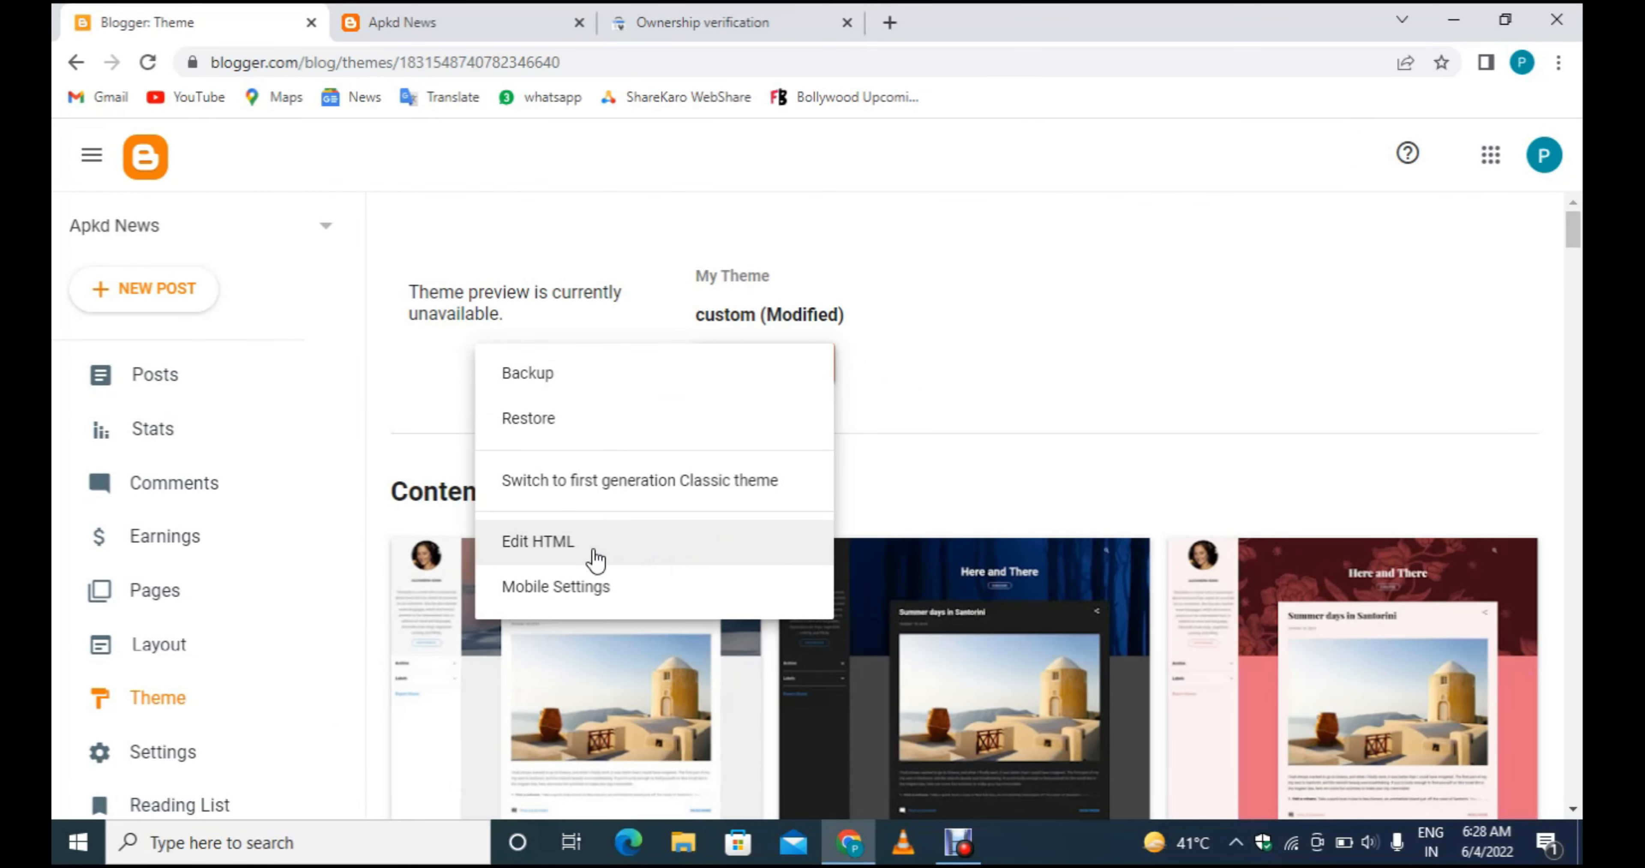
{"action": "left_click", "coordinate": [655, 553]}
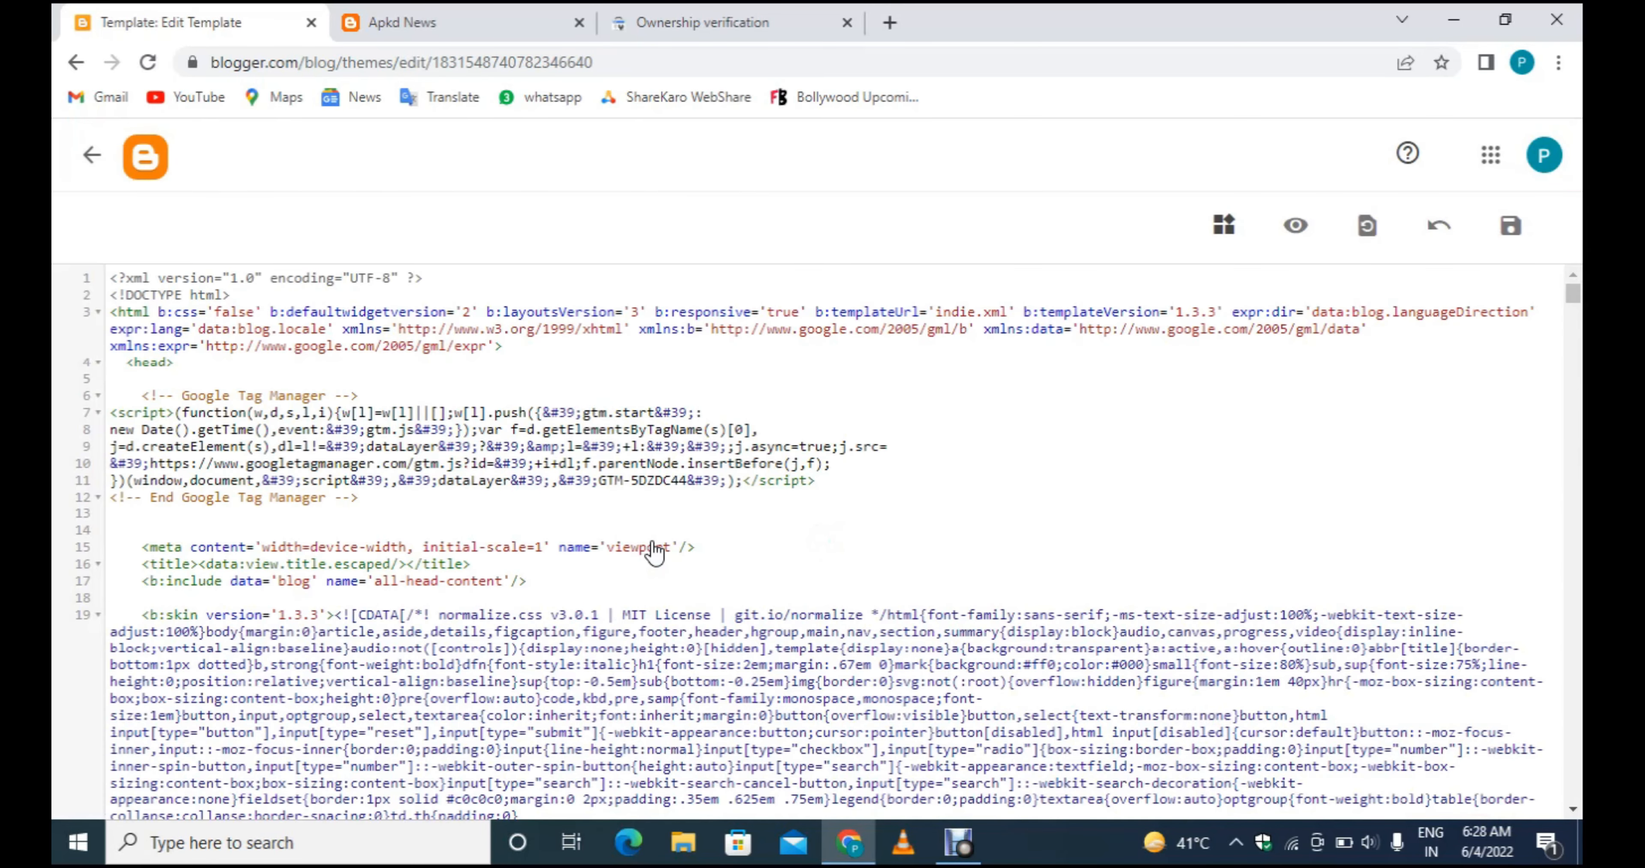
Paste the google-site-verification meta tag with its verification token on a new line below <head> and save the theme.
{"action": "left_click", "coordinate": [202, 368]}
{"action": "key", "text": "Return"}
{"action": "key", "text": "Return"}
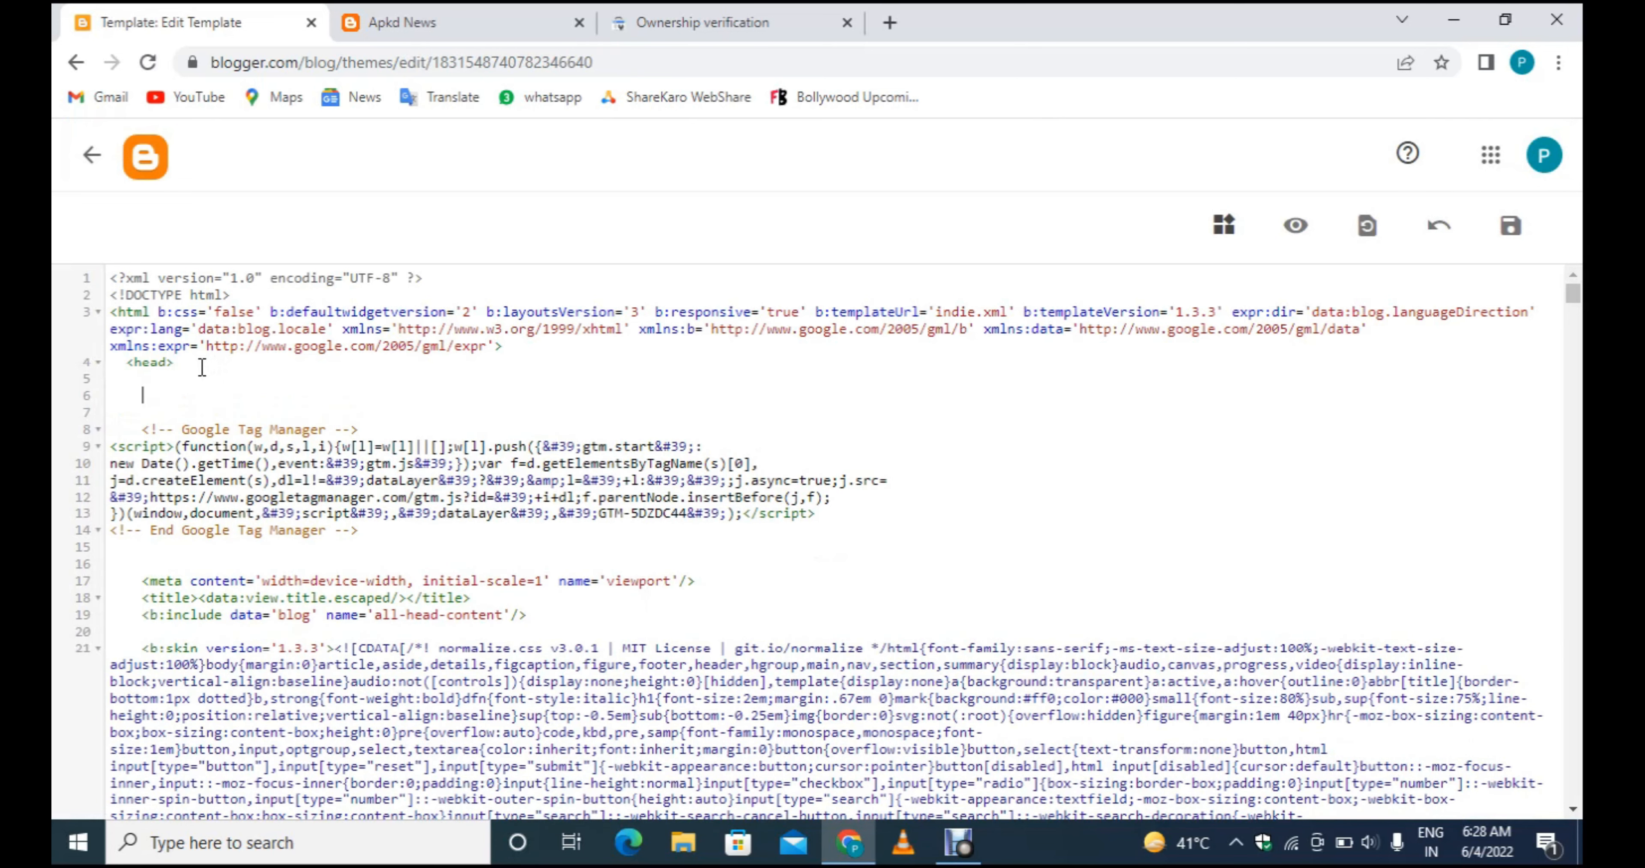
{"action": "key", "text": "ctrl+v"}
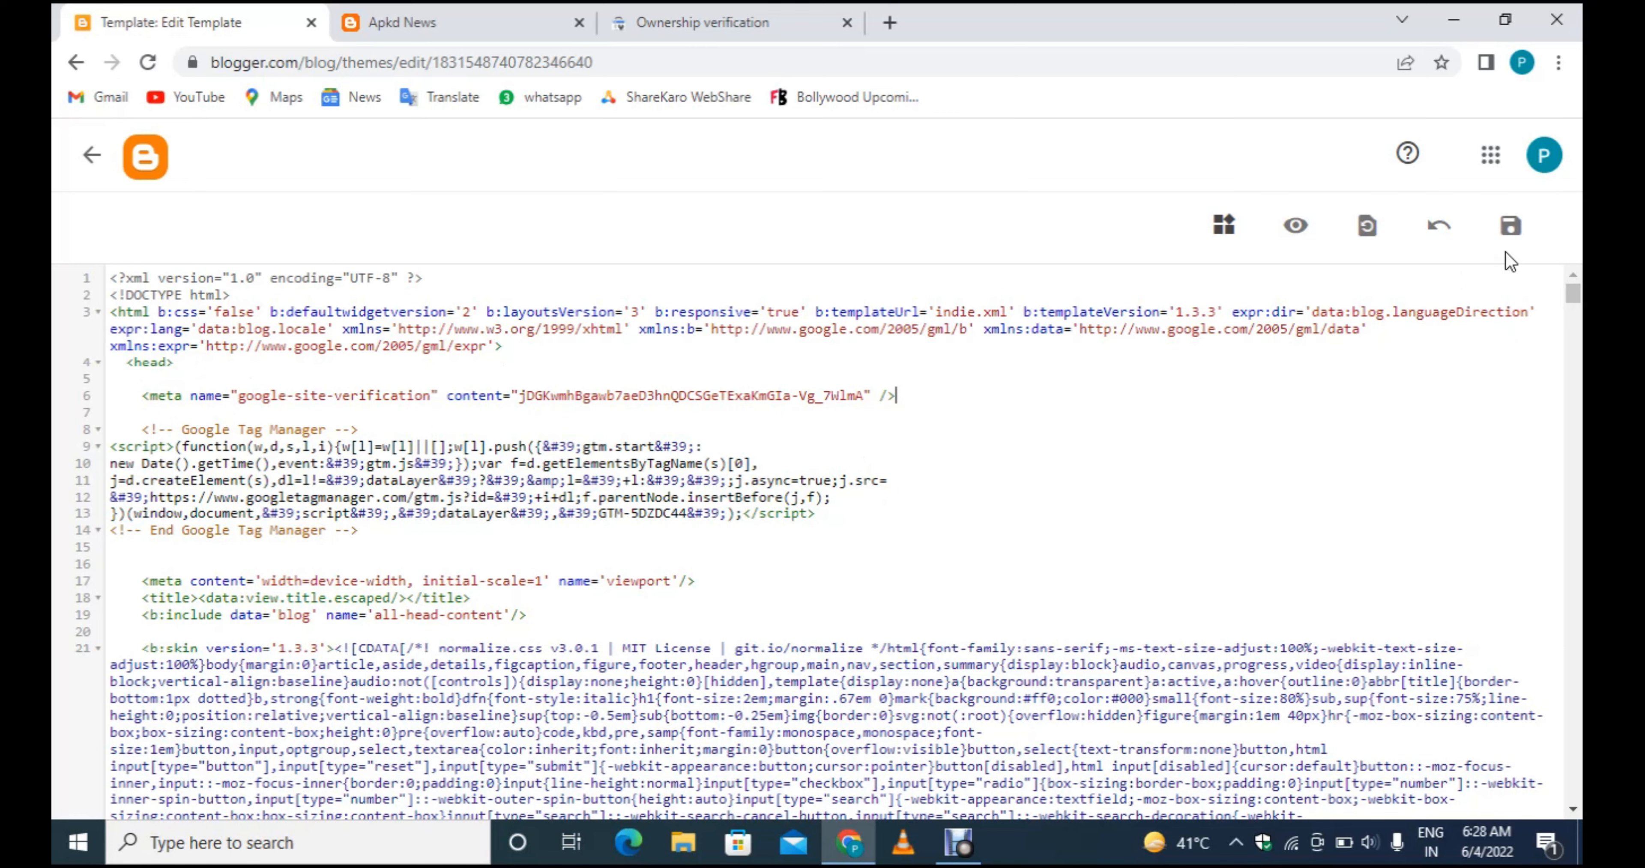
{"action": "left_click", "coordinate": [1526, 234]}
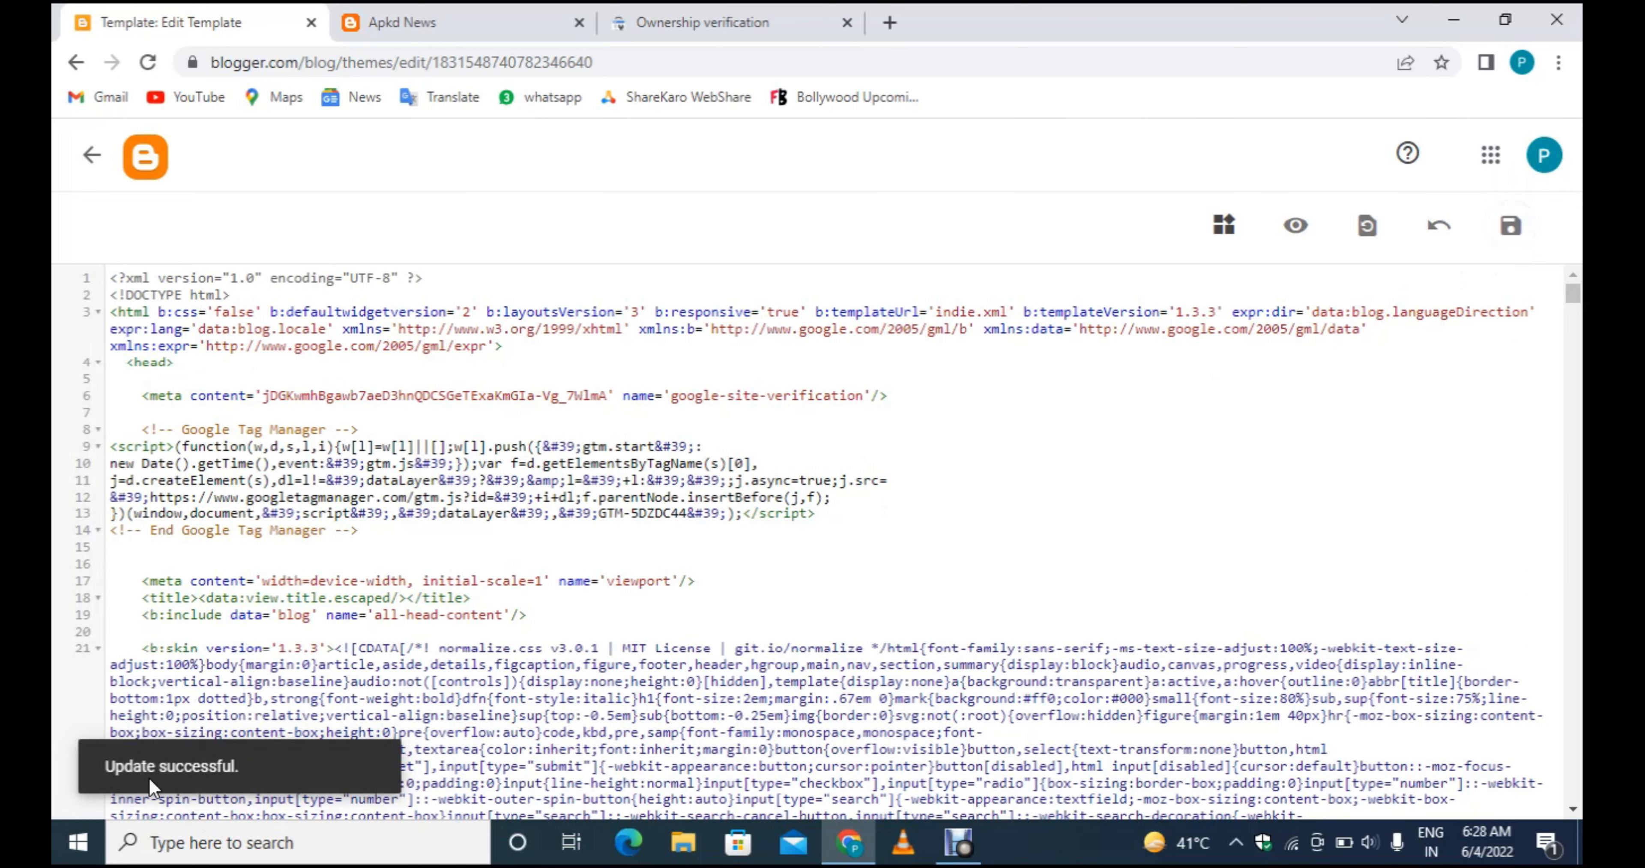
Switch to Search Console, verify ownership with the HTML tag method and expand the Google Analytics verification method.
{"action": "left_click", "coordinate": [762, 19]}
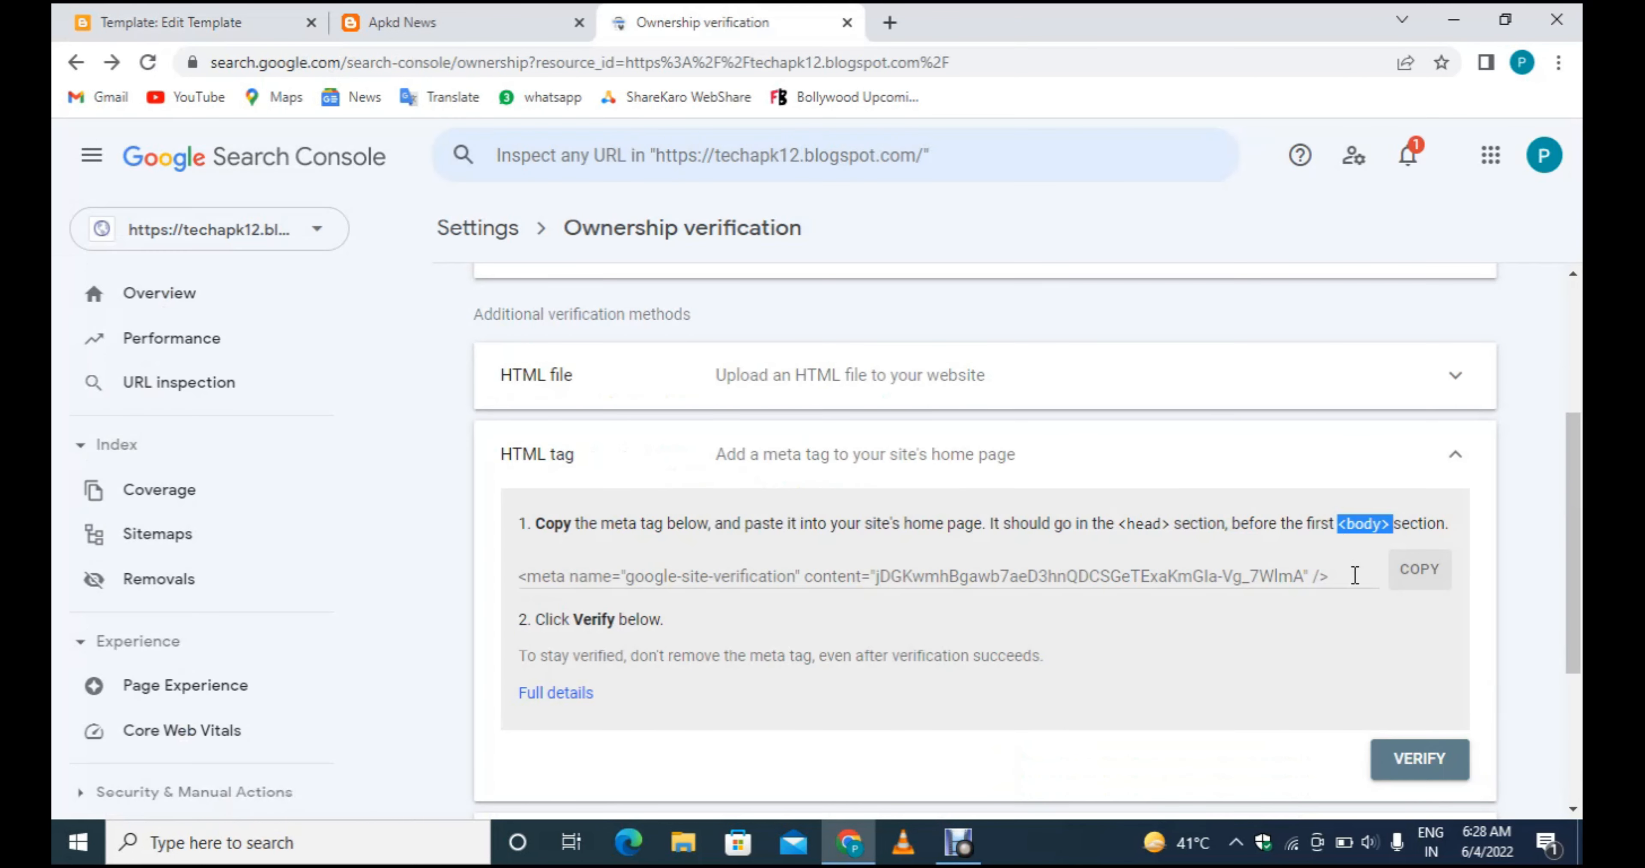
{"action": "left_click", "coordinate": [1421, 759]}
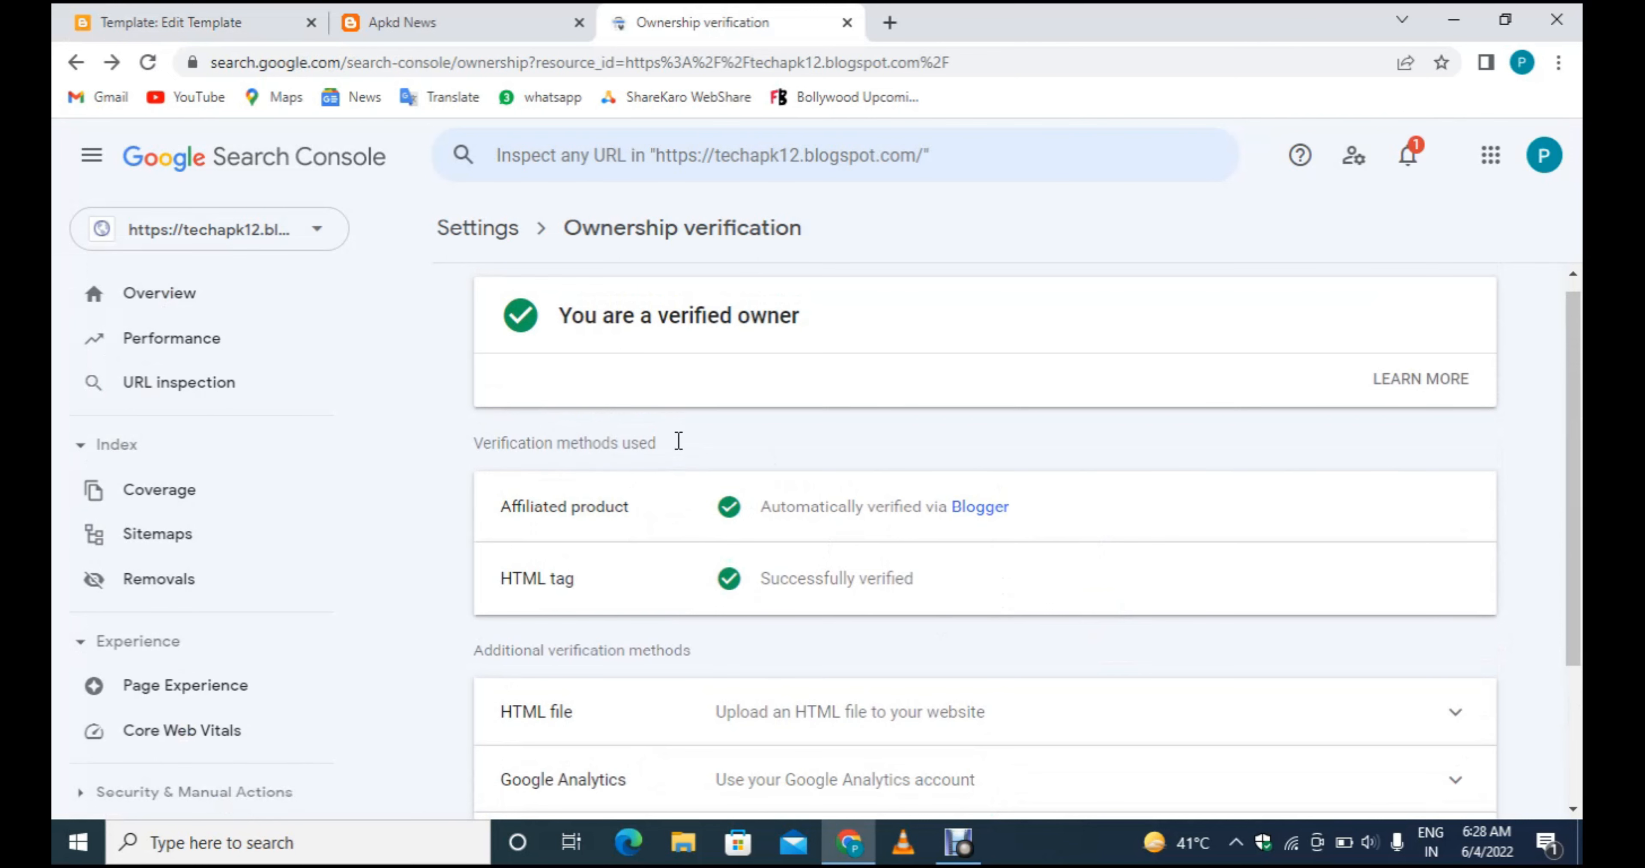
{"action": "scroll", "coordinate": [1001, 606], "scroll_direction": "down", "scroll_amount": 3}
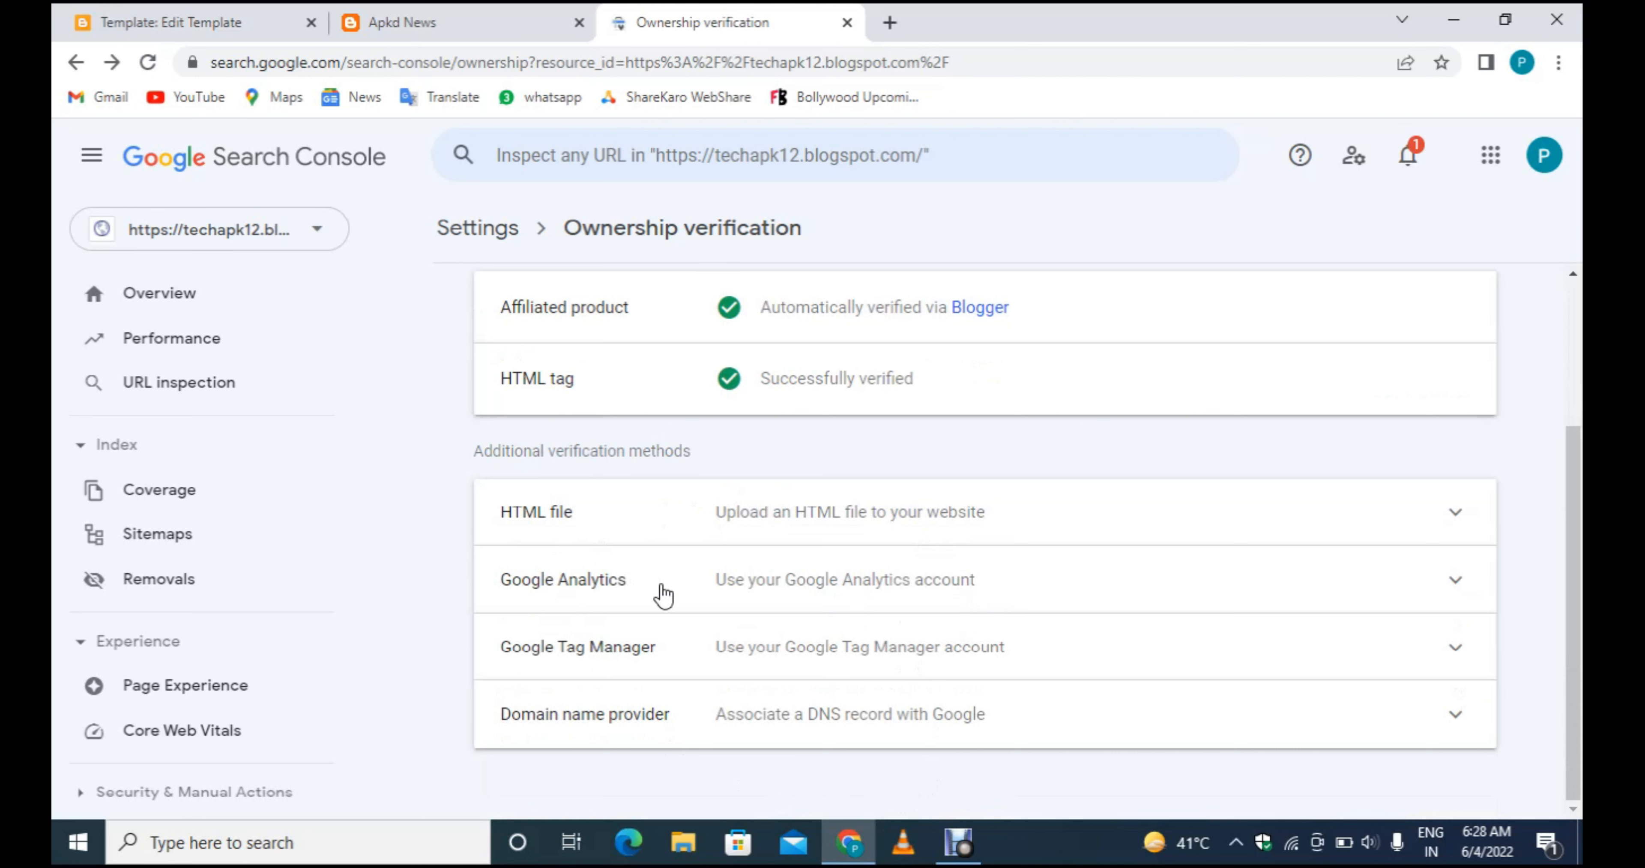
{"action": "left_click", "coordinate": [1373, 604]}
{"action": "scroll", "coordinate": [1374, 603], "scroll_direction": "down", "scroll_amount": 2}
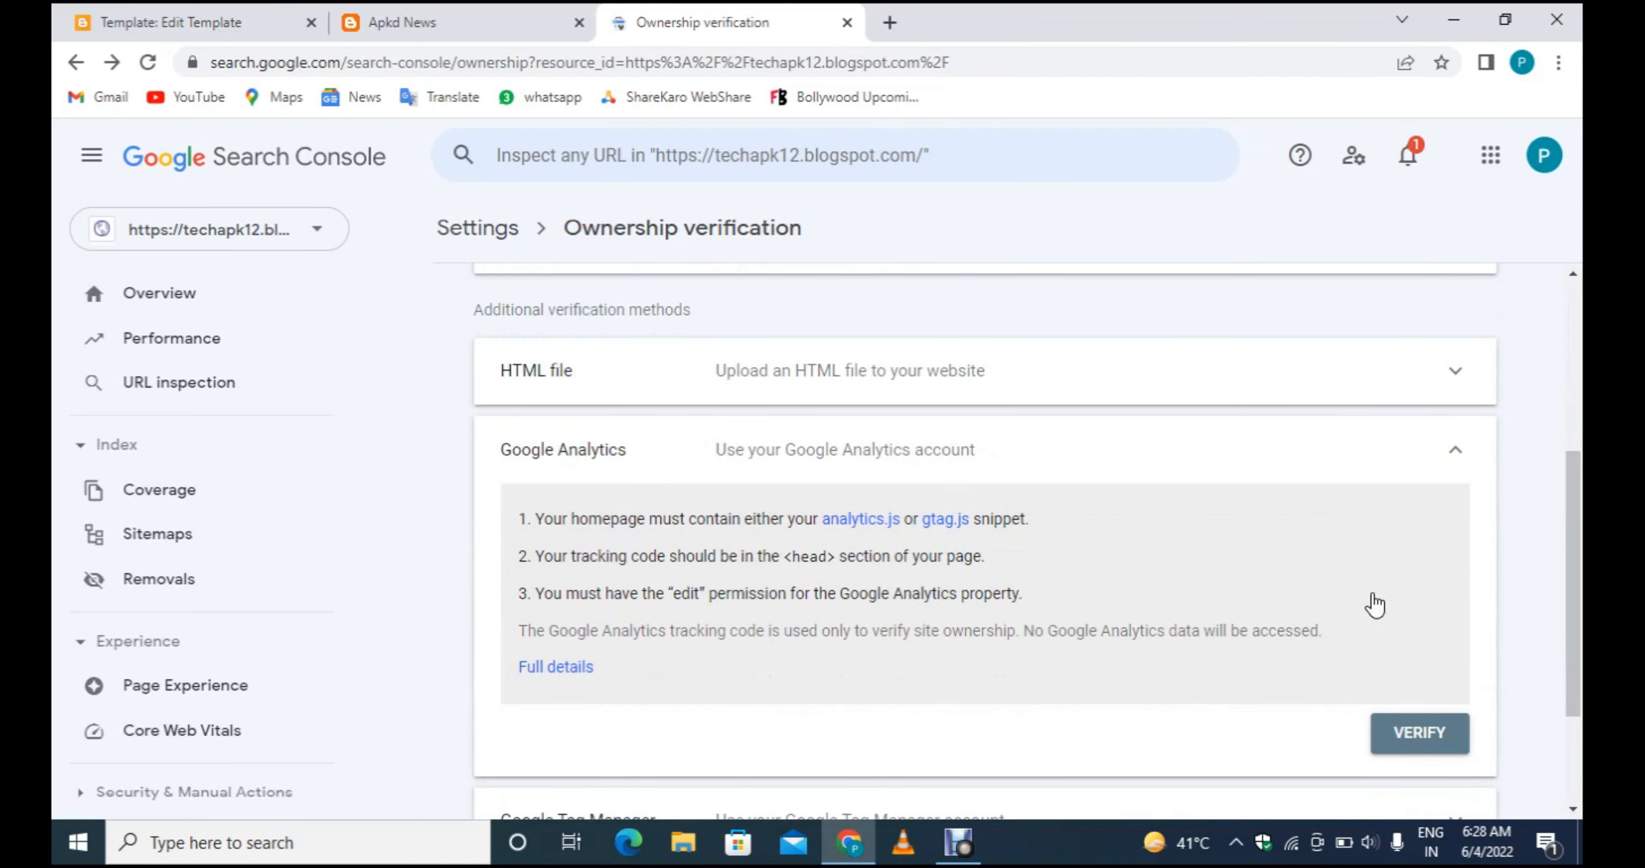
Search for Google Analytics in a new tab, open its site and start the account setup.
{"action": "left_click", "coordinate": [890, 22]}
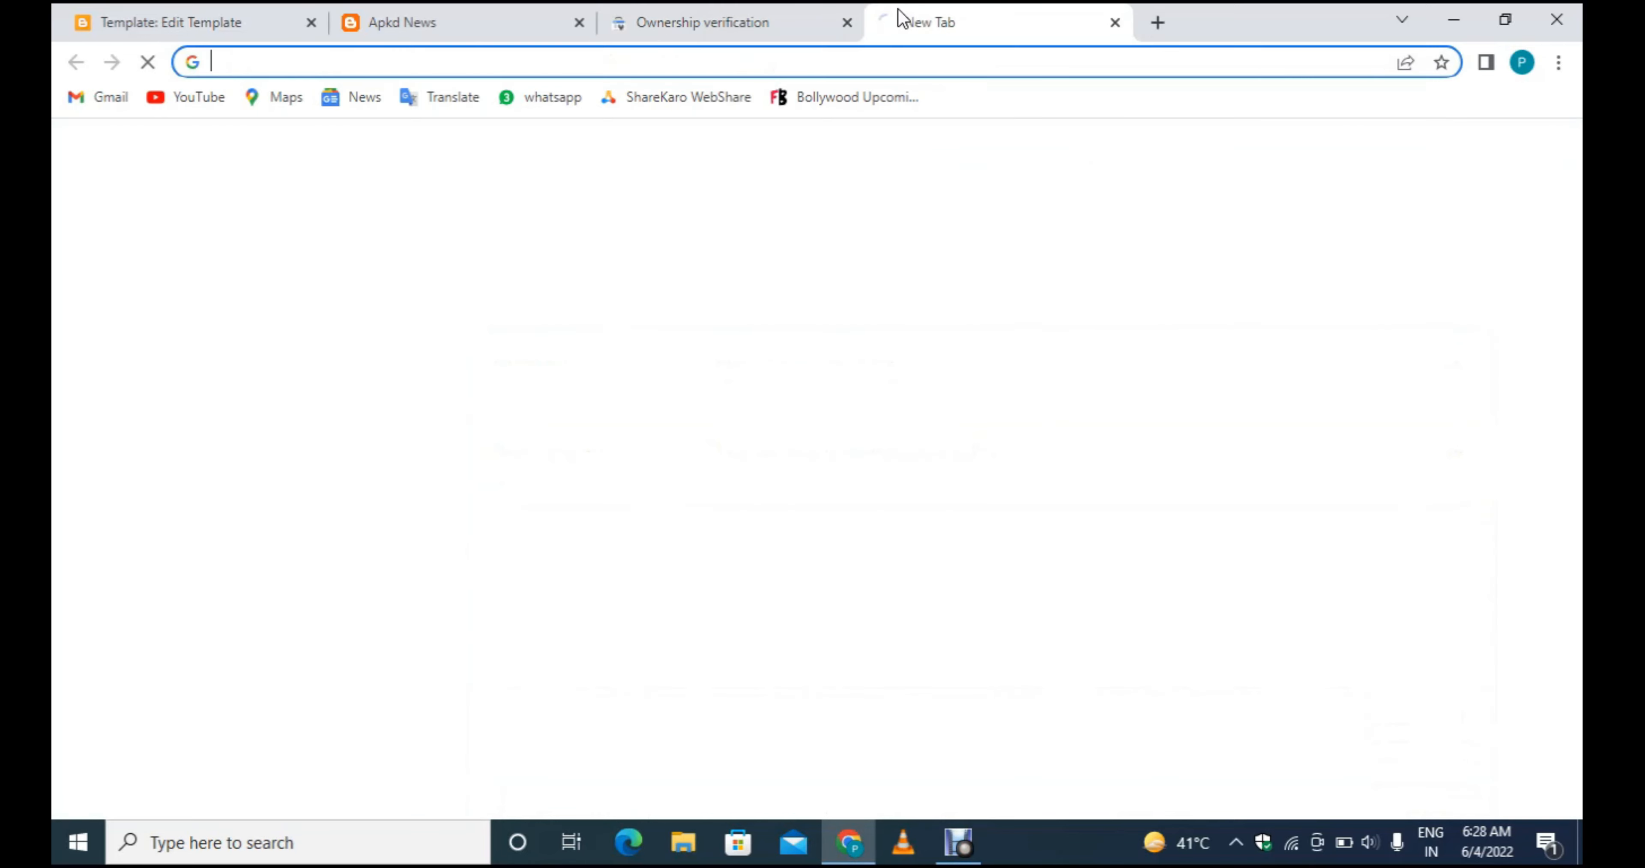
{"action": "type", "text": "googl"}
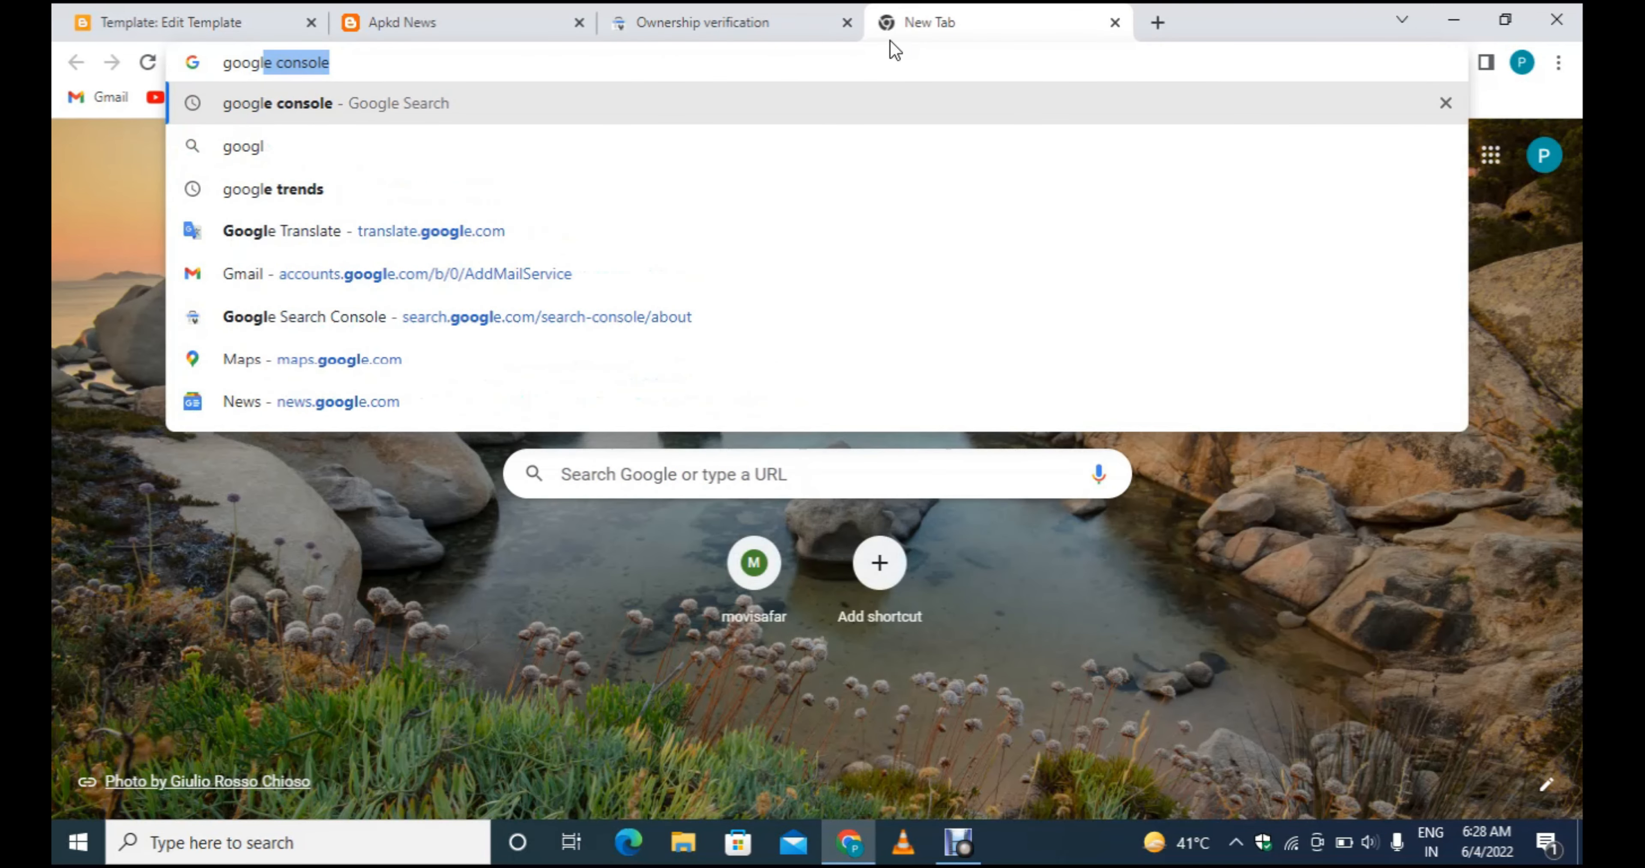
{"action": "type", "text": "e any"}
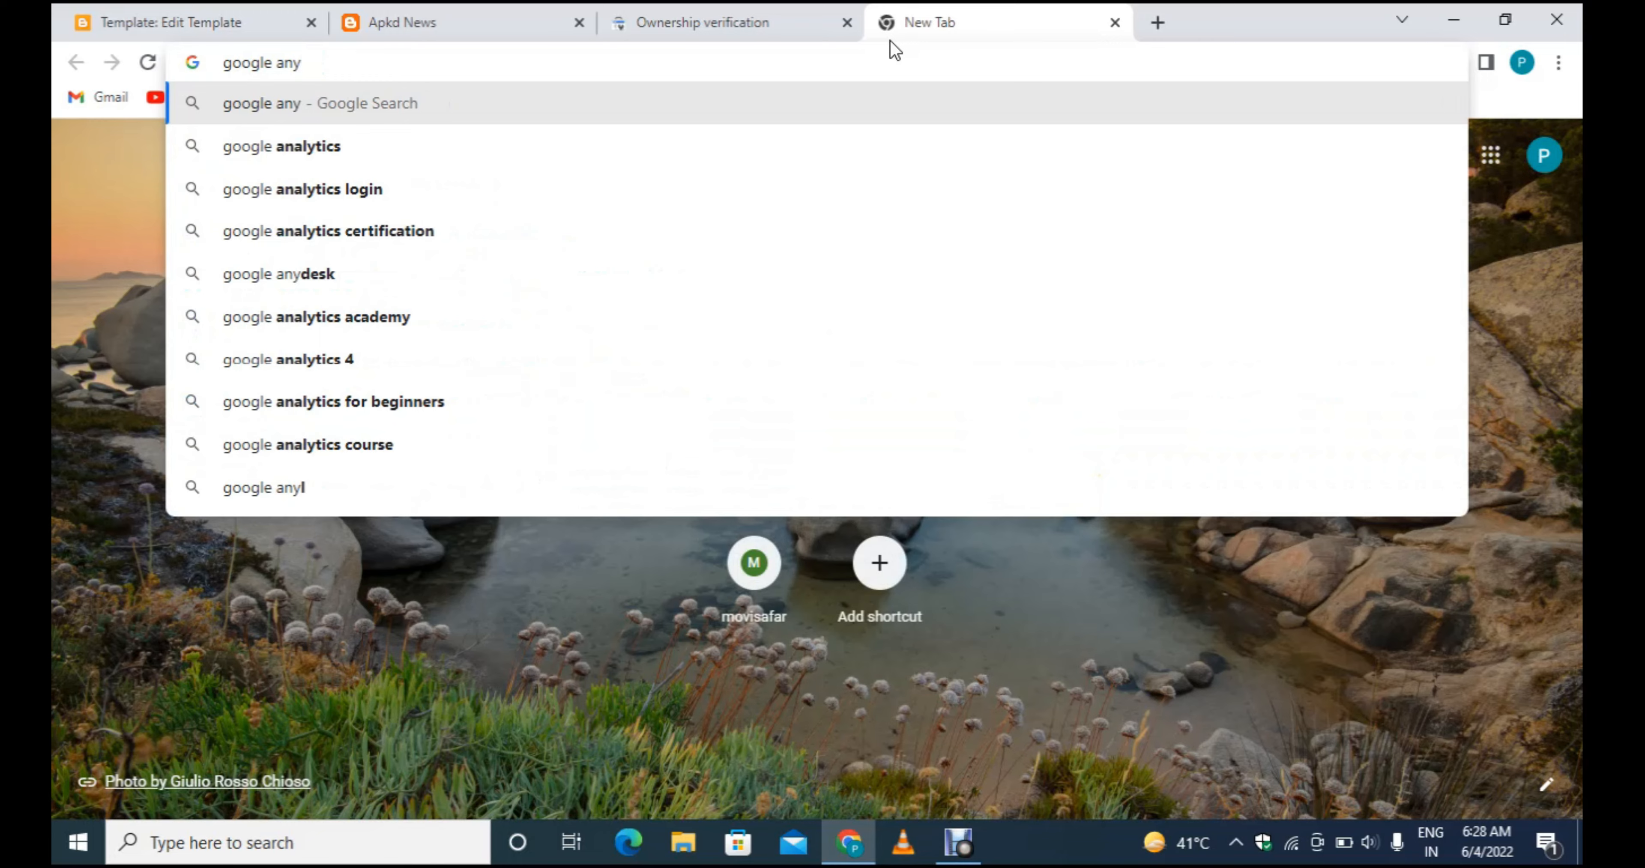
{"action": "key", "text": "Down"}
{"action": "key", "text": "Return"}
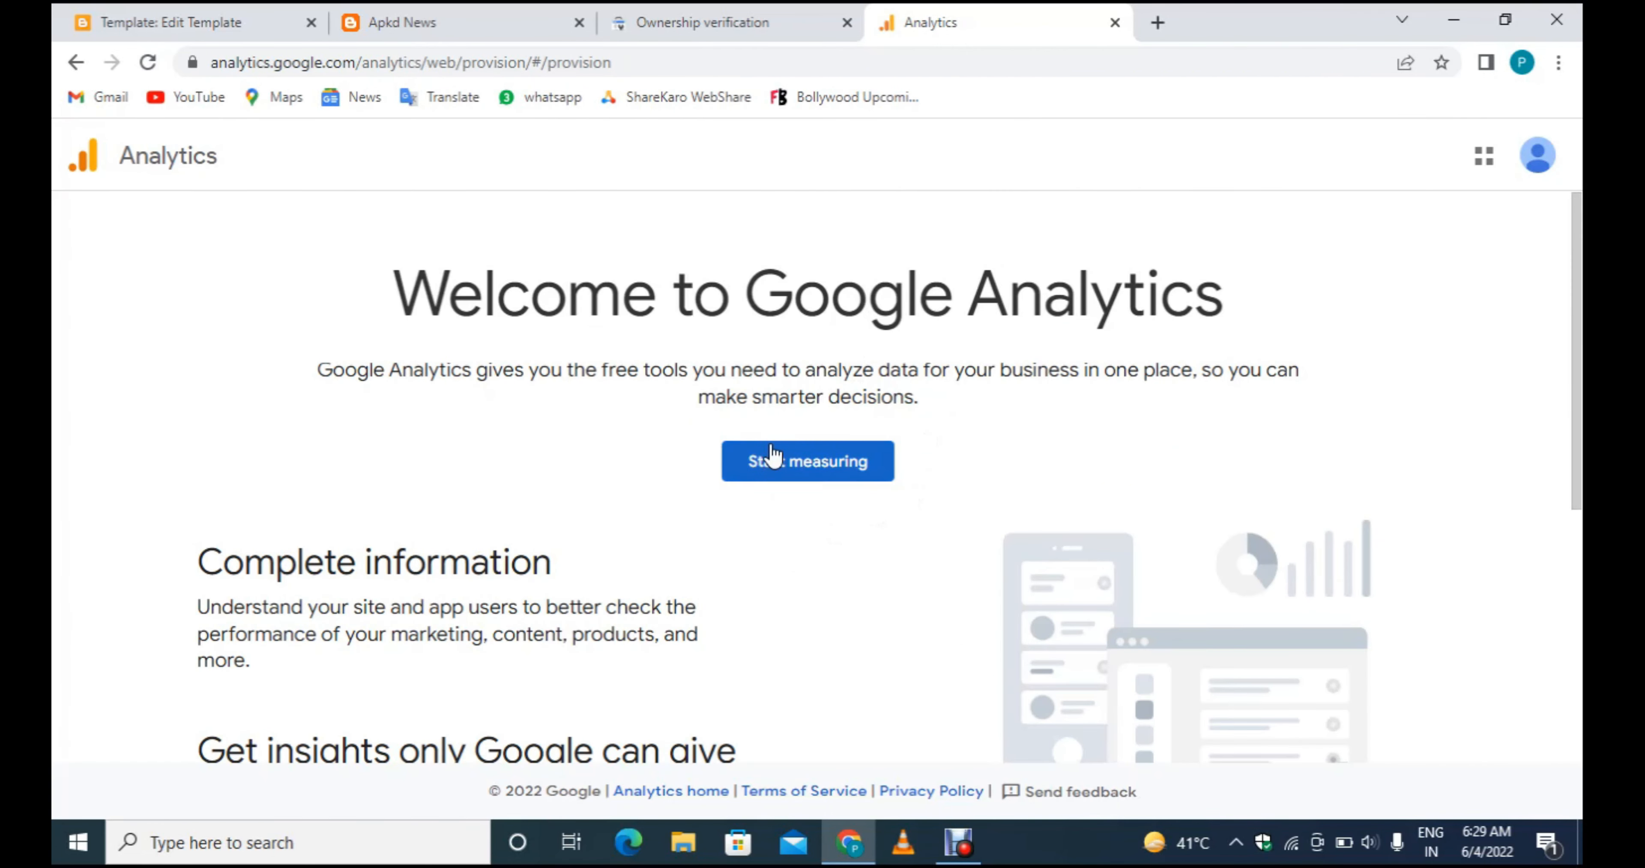
{"action": "left_click", "coordinate": [849, 469]}
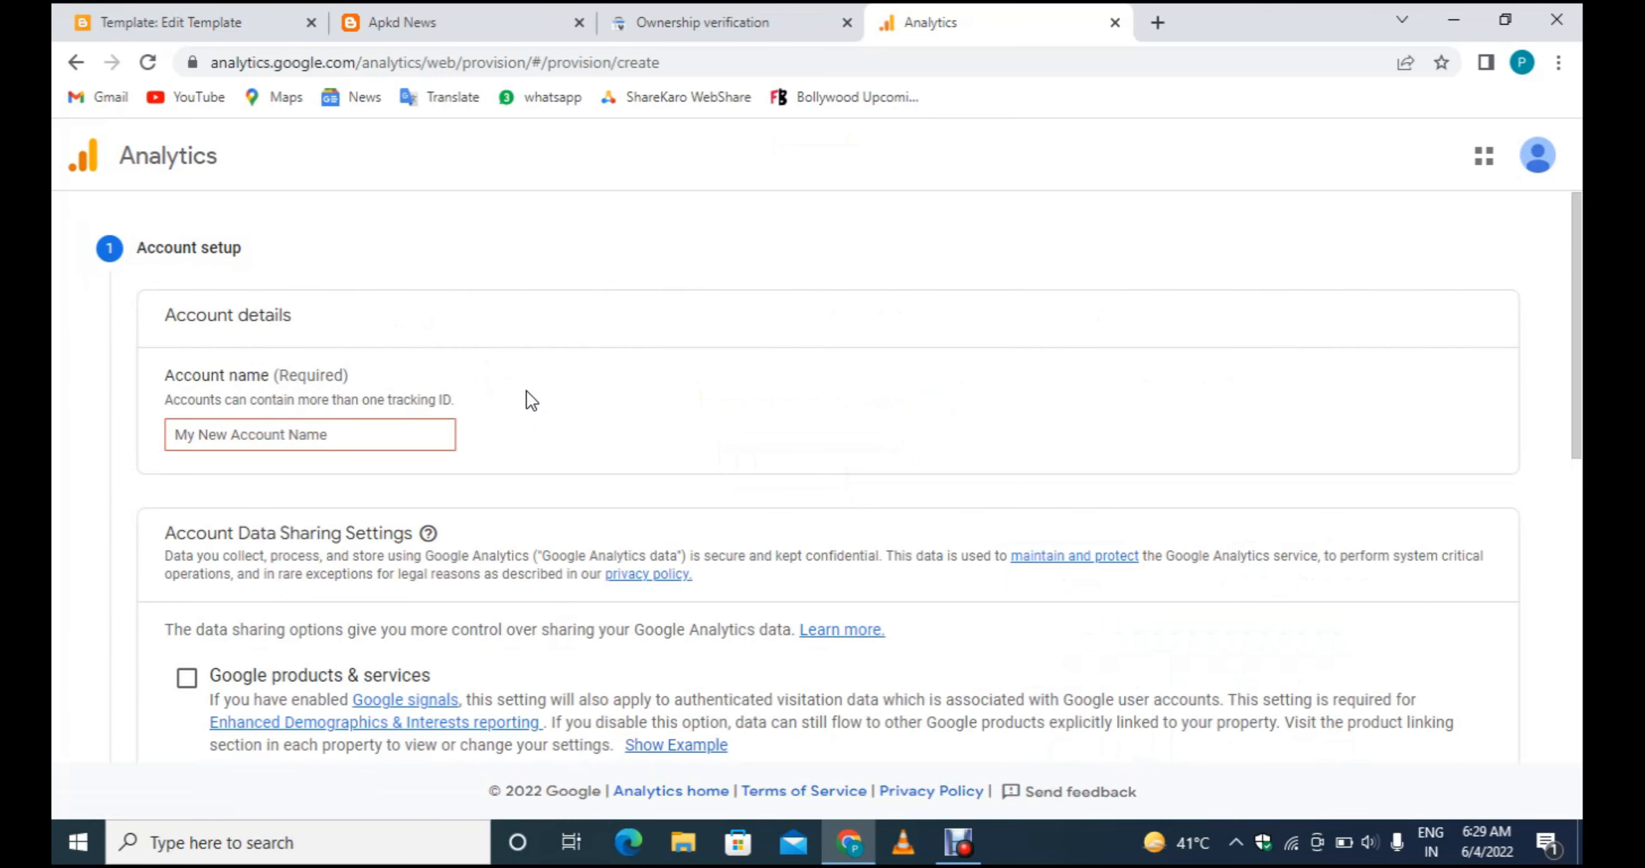
Check the blog's web address in the Apkd News tab and name the new Analytics account techapk.
{"action": "scroll", "coordinate": [251, 254], "scroll_direction": "down", "scroll_amount": 2}
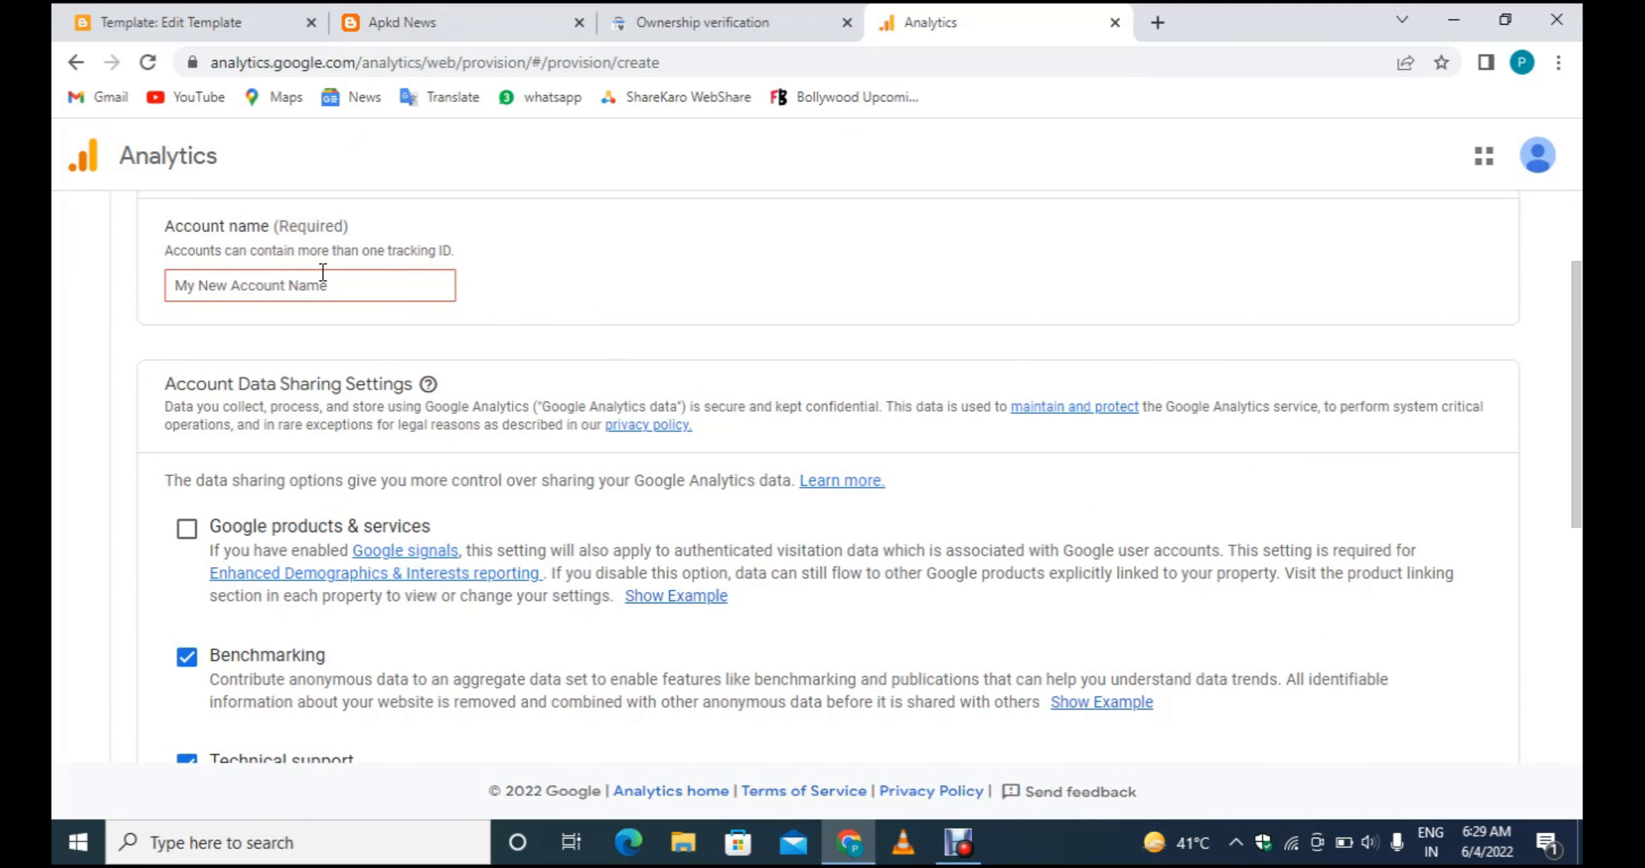
{"action": "left_click", "coordinate": [447, 20]}
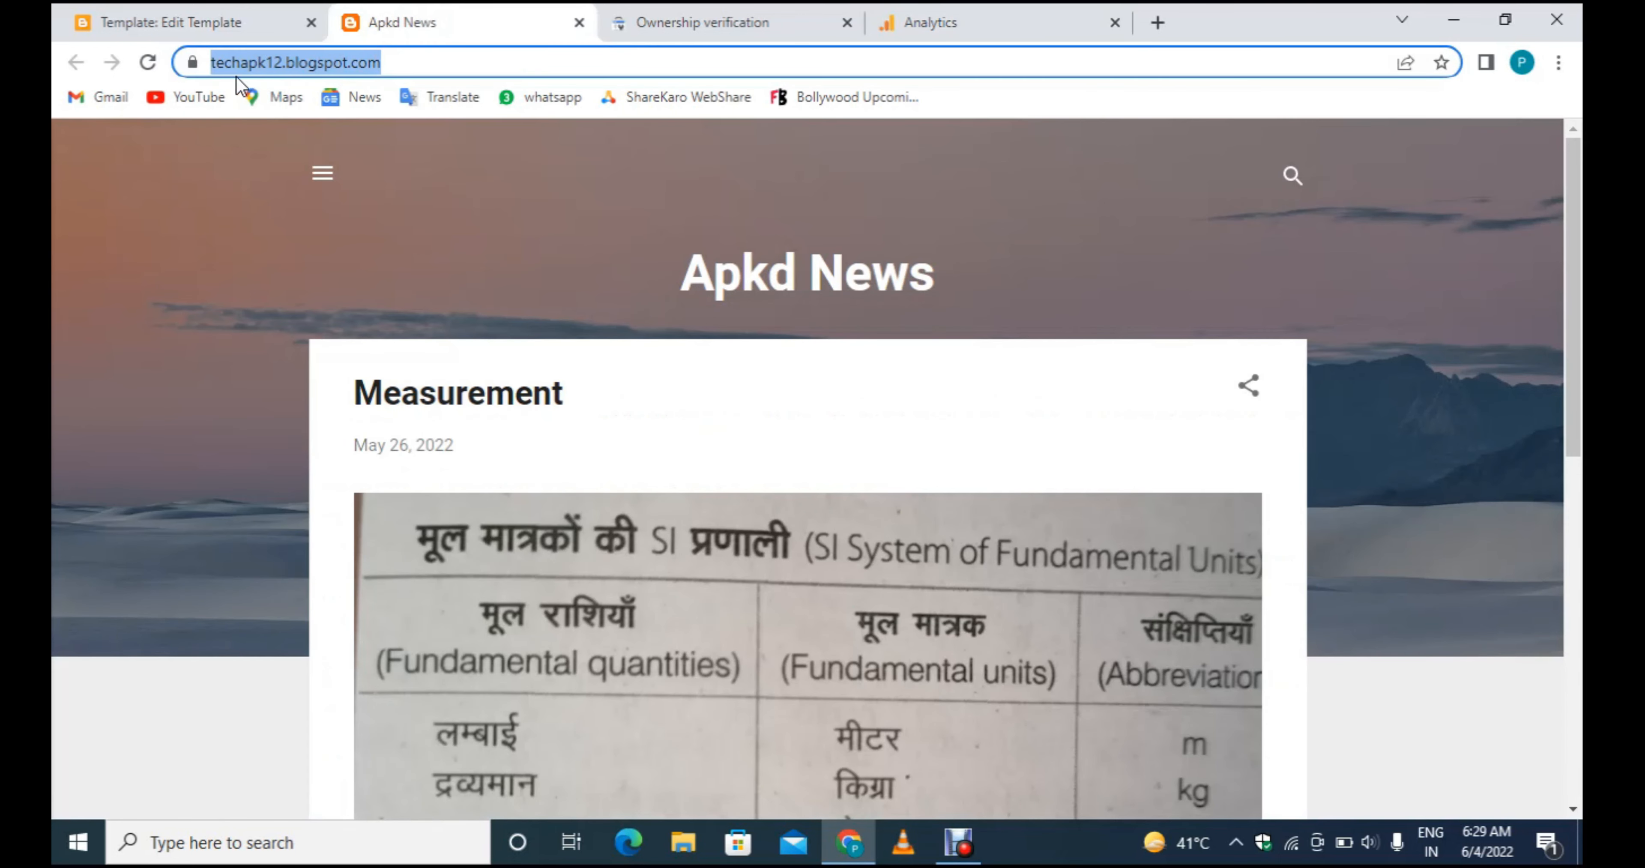
{"action": "left_click", "coordinate": [932, 19]}
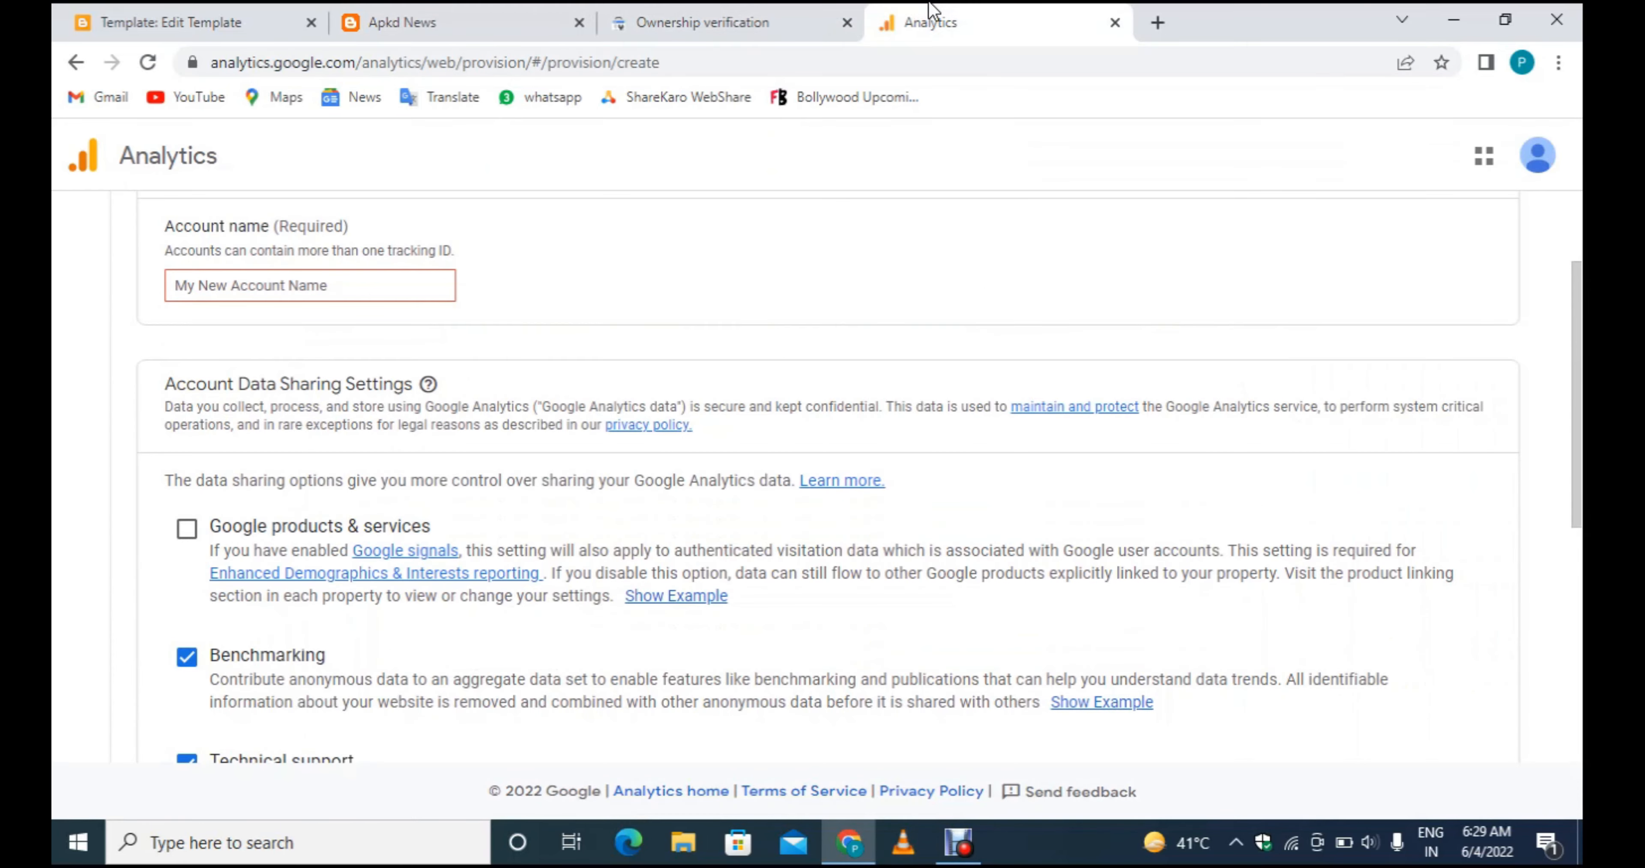
{"action": "left_click", "coordinate": [735, 19]}
{"action": "left_click", "coordinate": [968, 15]}
{"action": "left_click", "coordinate": [270, 291]}
{"action": "type", "text": "techapk"}
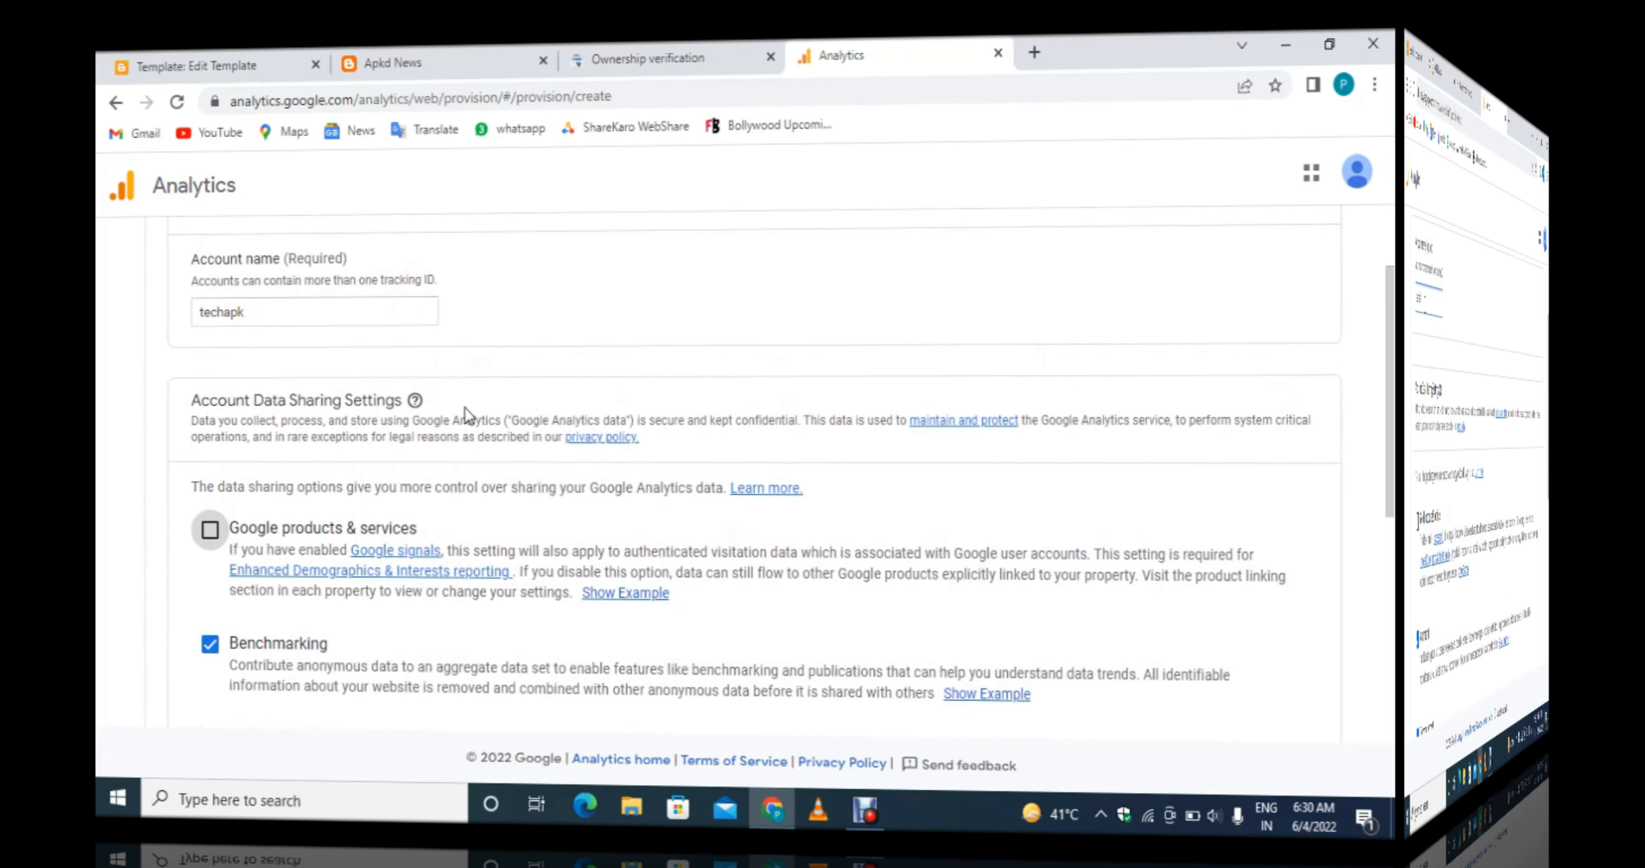
Enable the Google products & services data sharing option and continue to the property setup.
{"action": "scroll", "coordinate": [487, 404], "scroll_direction": "down", "scroll_amount": 2}
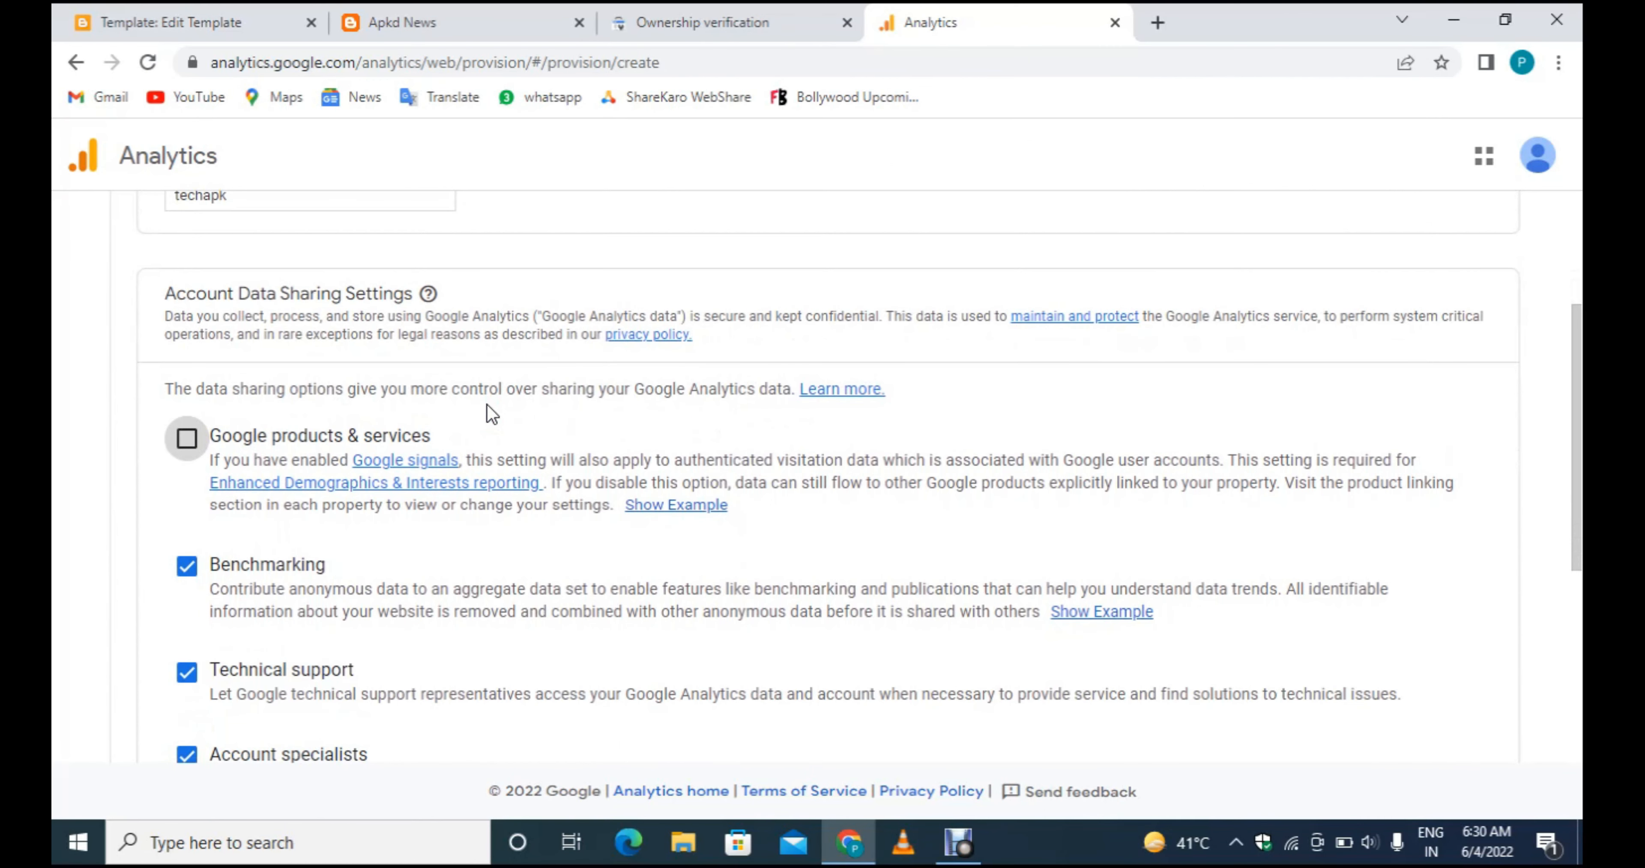
{"action": "left_click", "coordinate": [189, 447]}
{"action": "scroll", "coordinate": [640, 374], "scroll_direction": "down", "scroll_amount": 3}
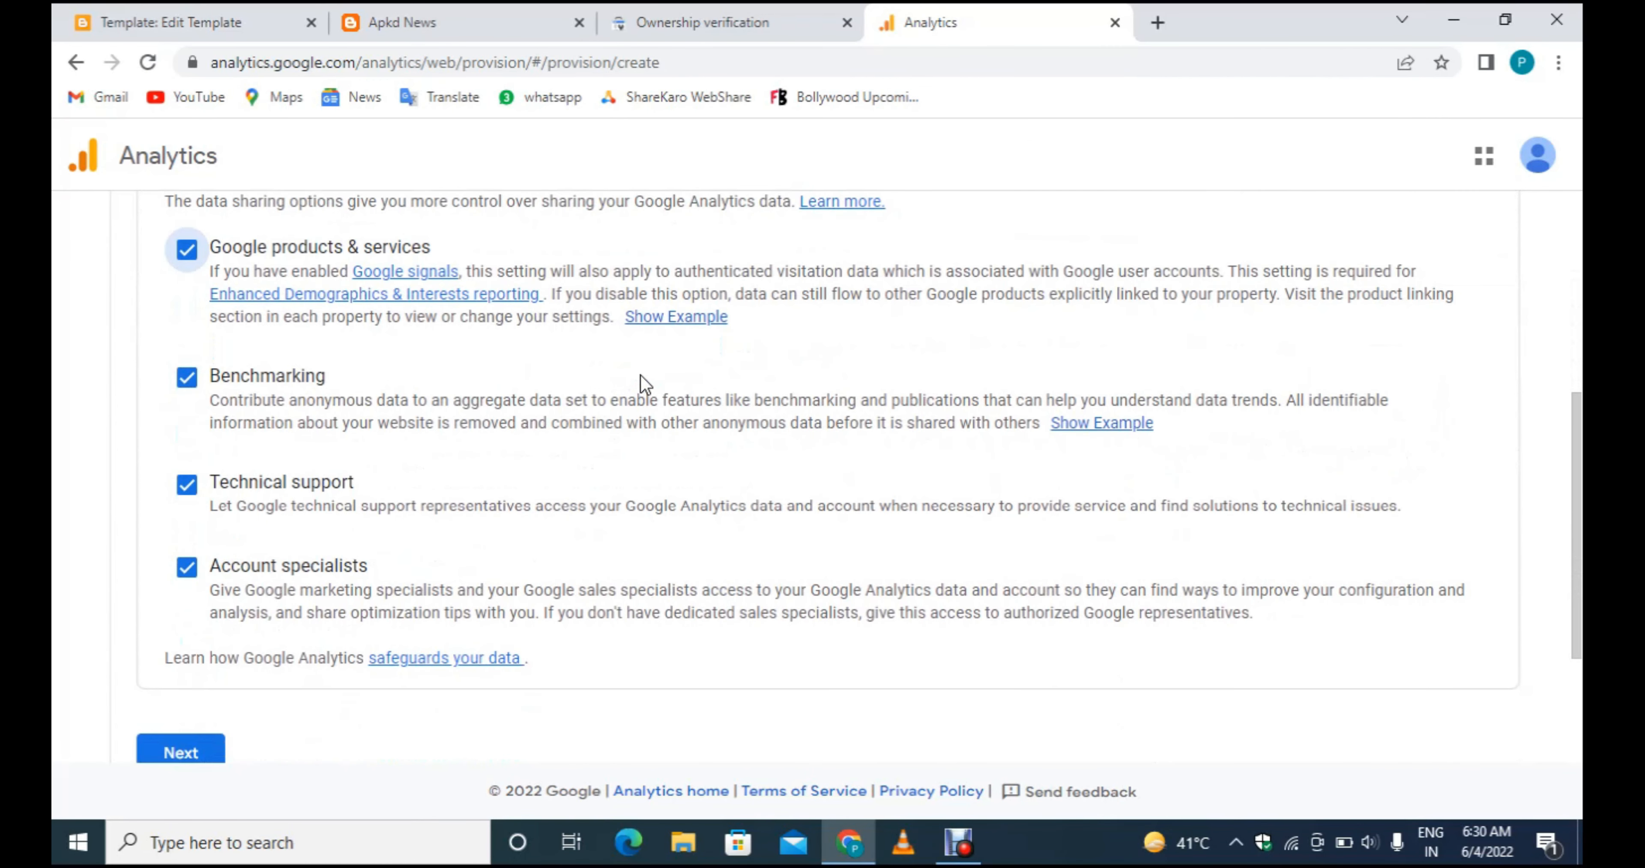
{"action": "scroll", "coordinate": [640, 374], "scroll_direction": "down", "scroll_amount": 3}
{"action": "left_click", "coordinate": [189, 543]}
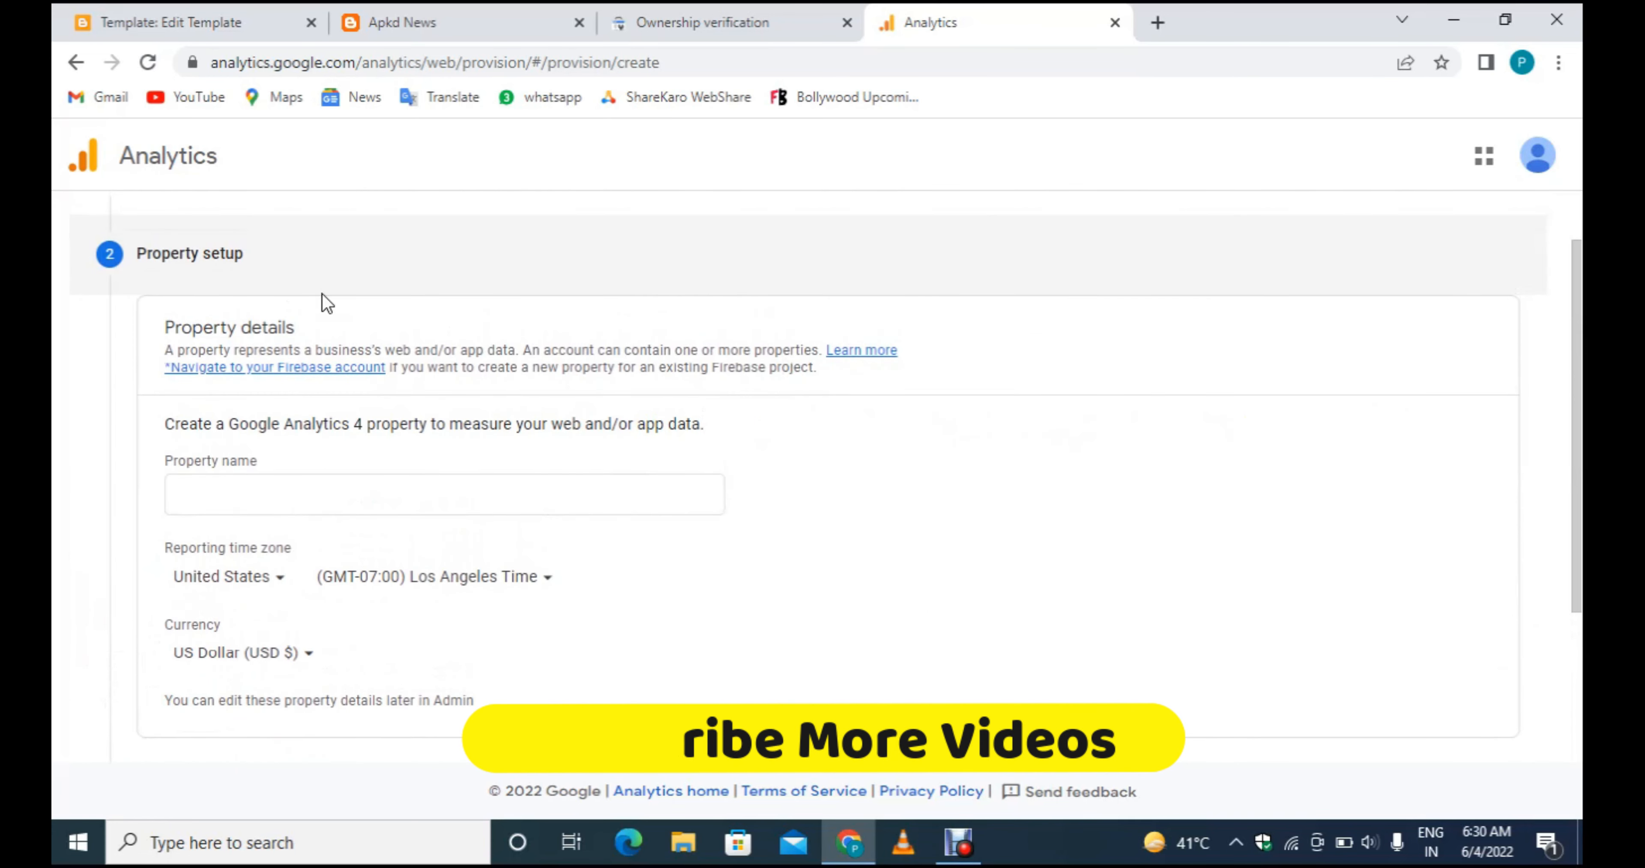
Name the property techapk and set its reporting time zone country to India.
{"action": "scroll", "coordinate": [395, 362], "scroll_direction": "down", "scroll_amount": 2}
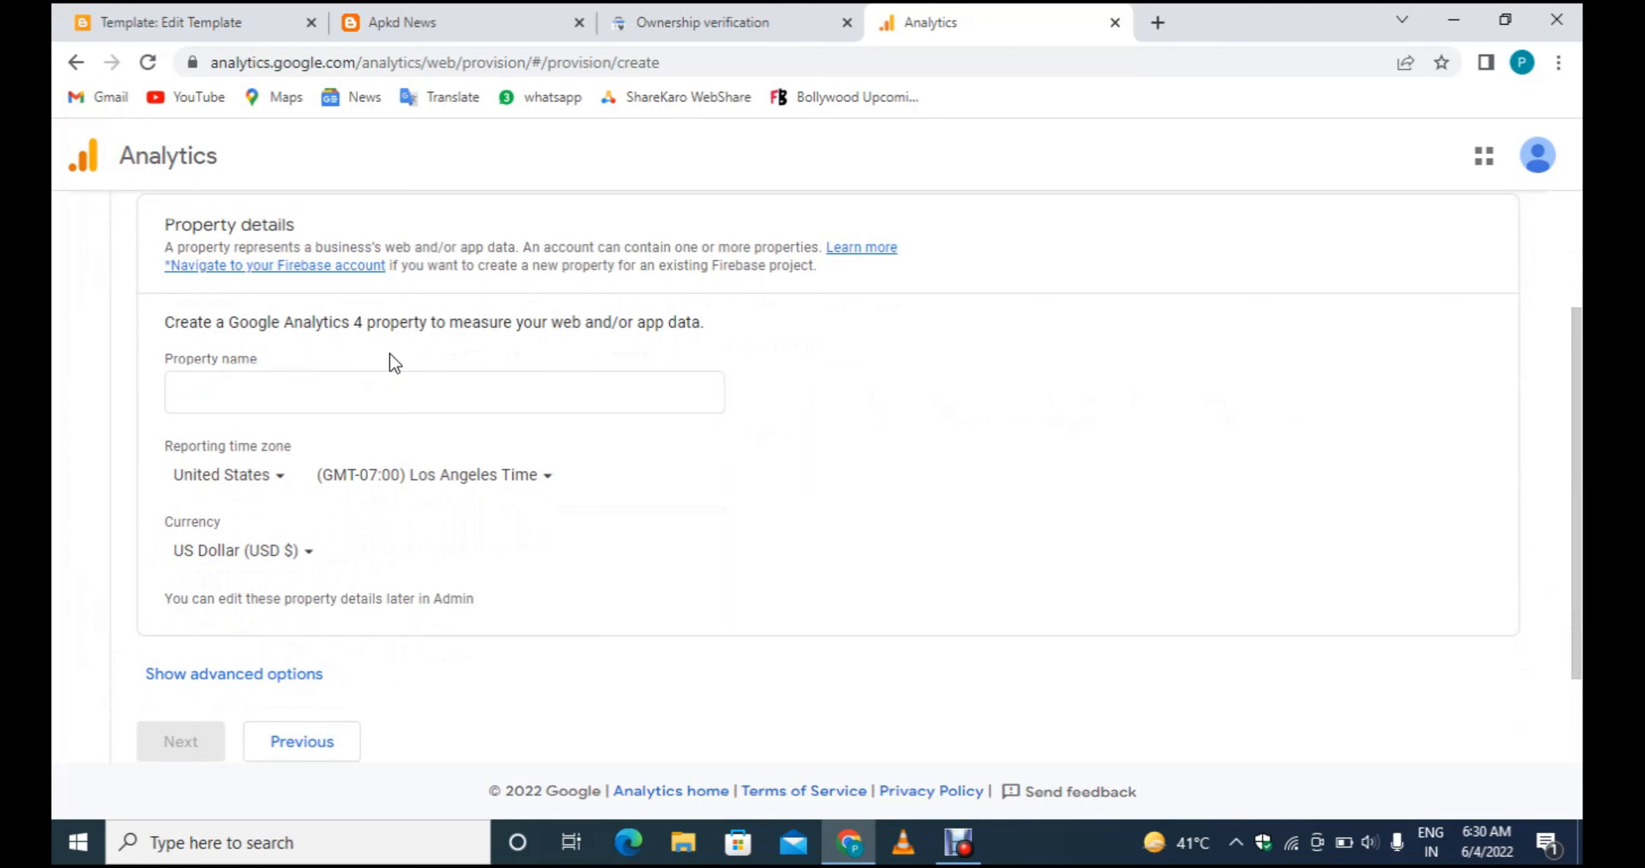
{"action": "left_click", "coordinate": [309, 393]}
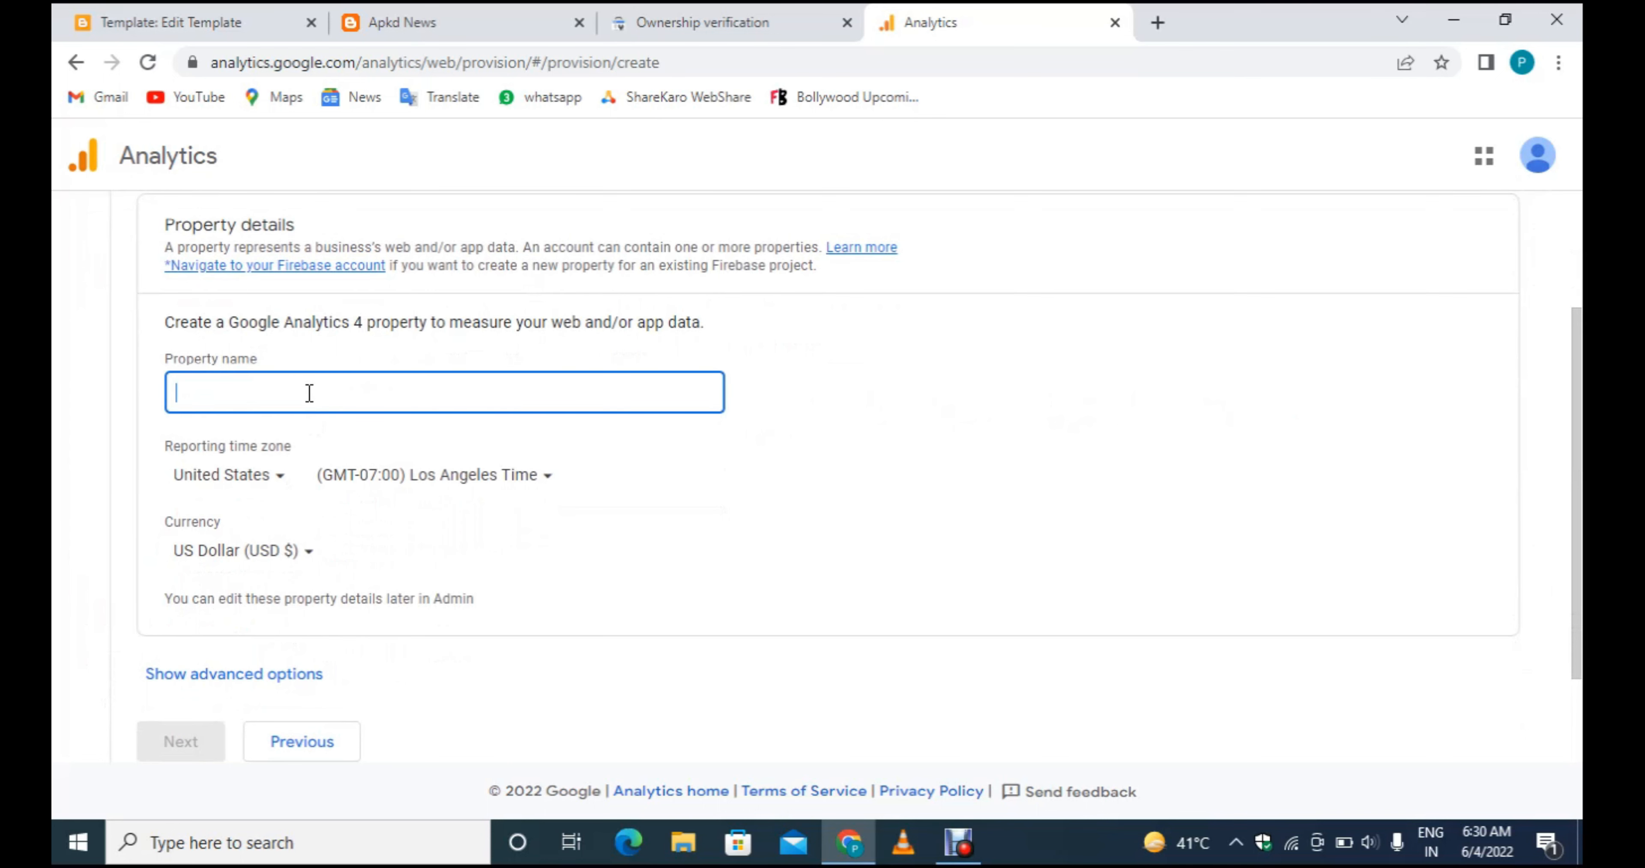
{"action": "type", "text": "techapk"}
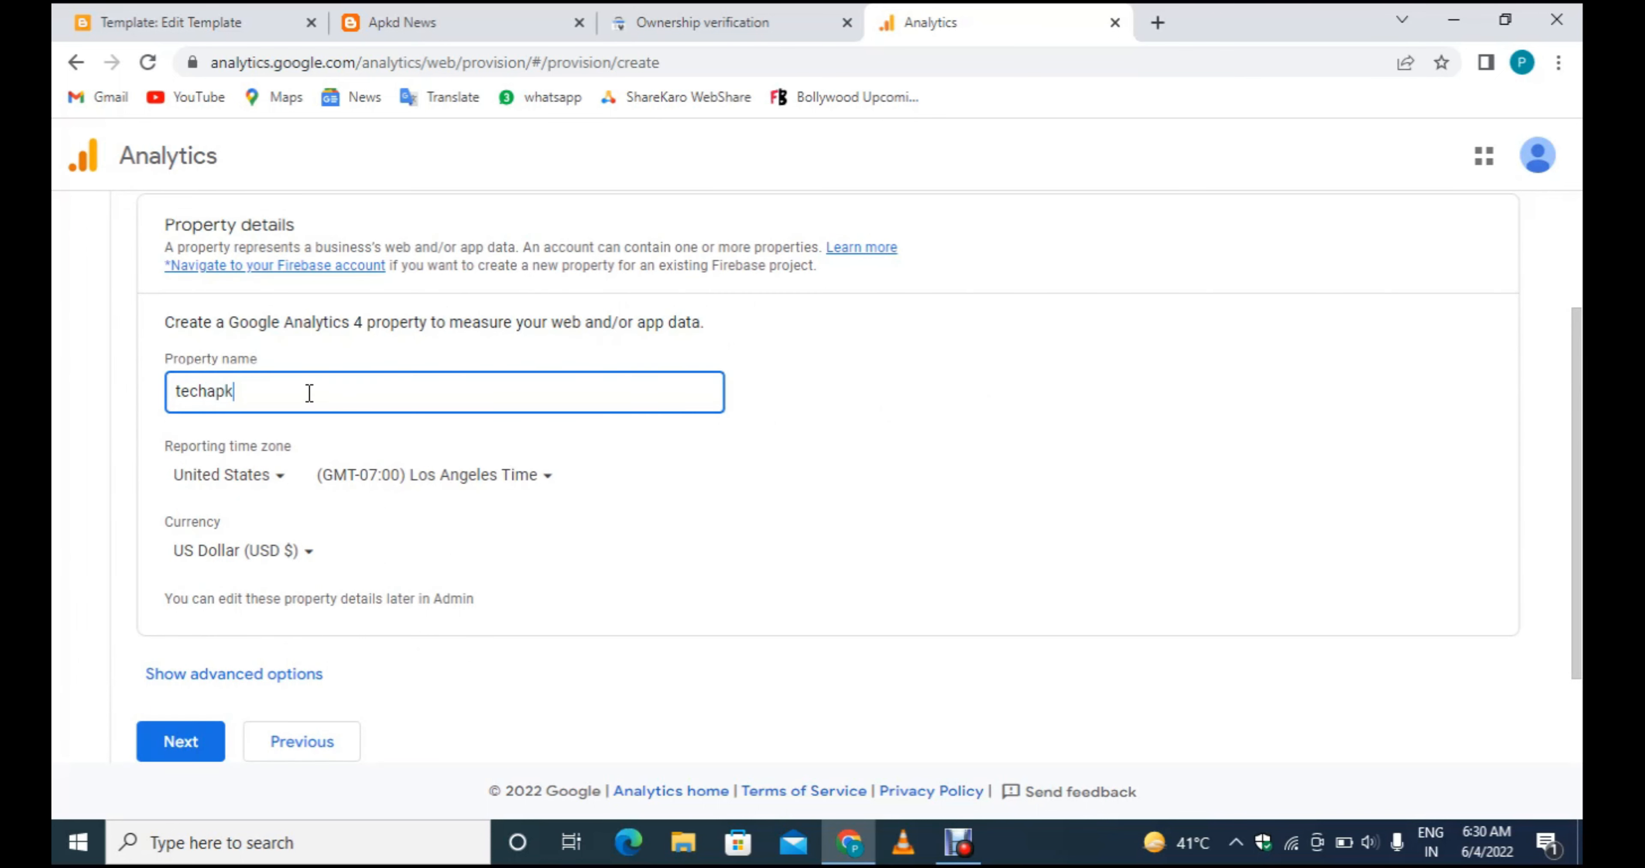
{"action": "left_click", "coordinate": [265, 483]}
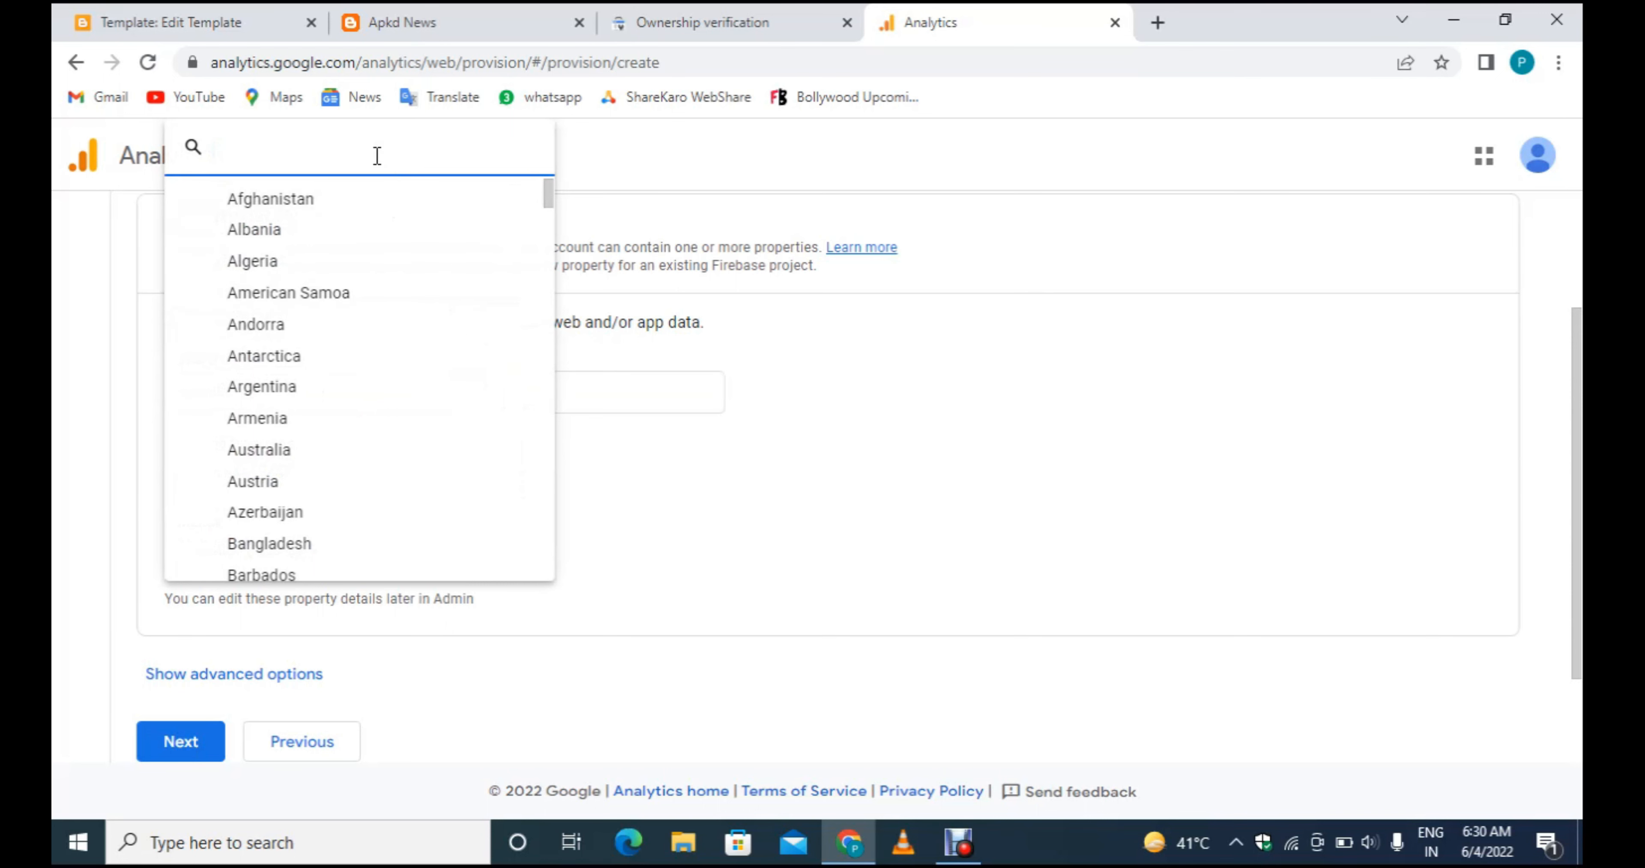
{"action": "type", "text": "india"}
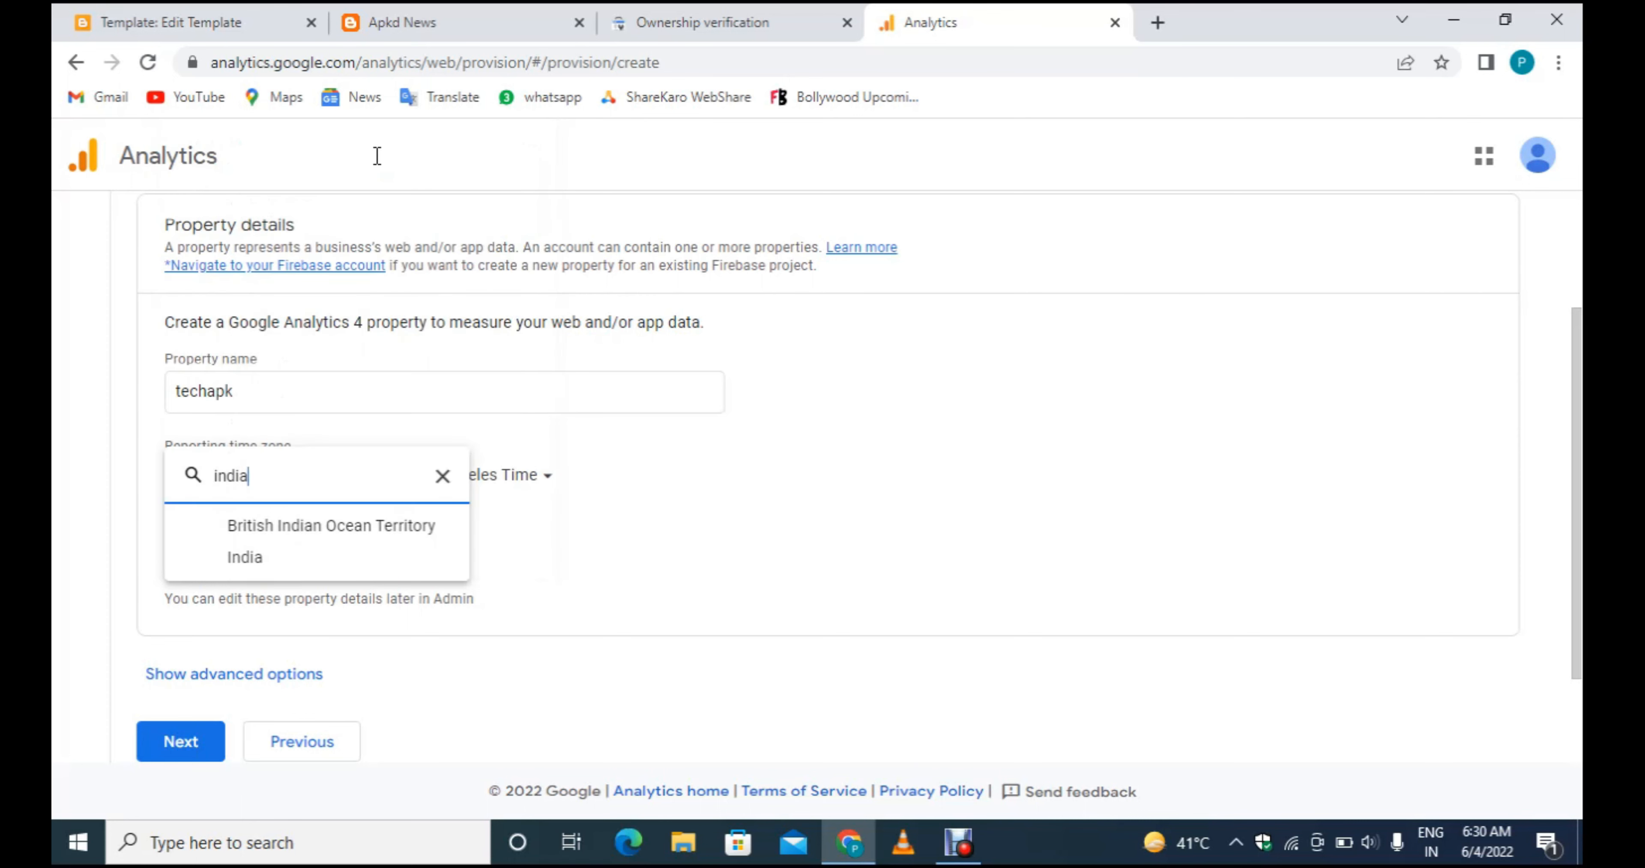
{"action": "left_click", "coordinate": [265, 446]}
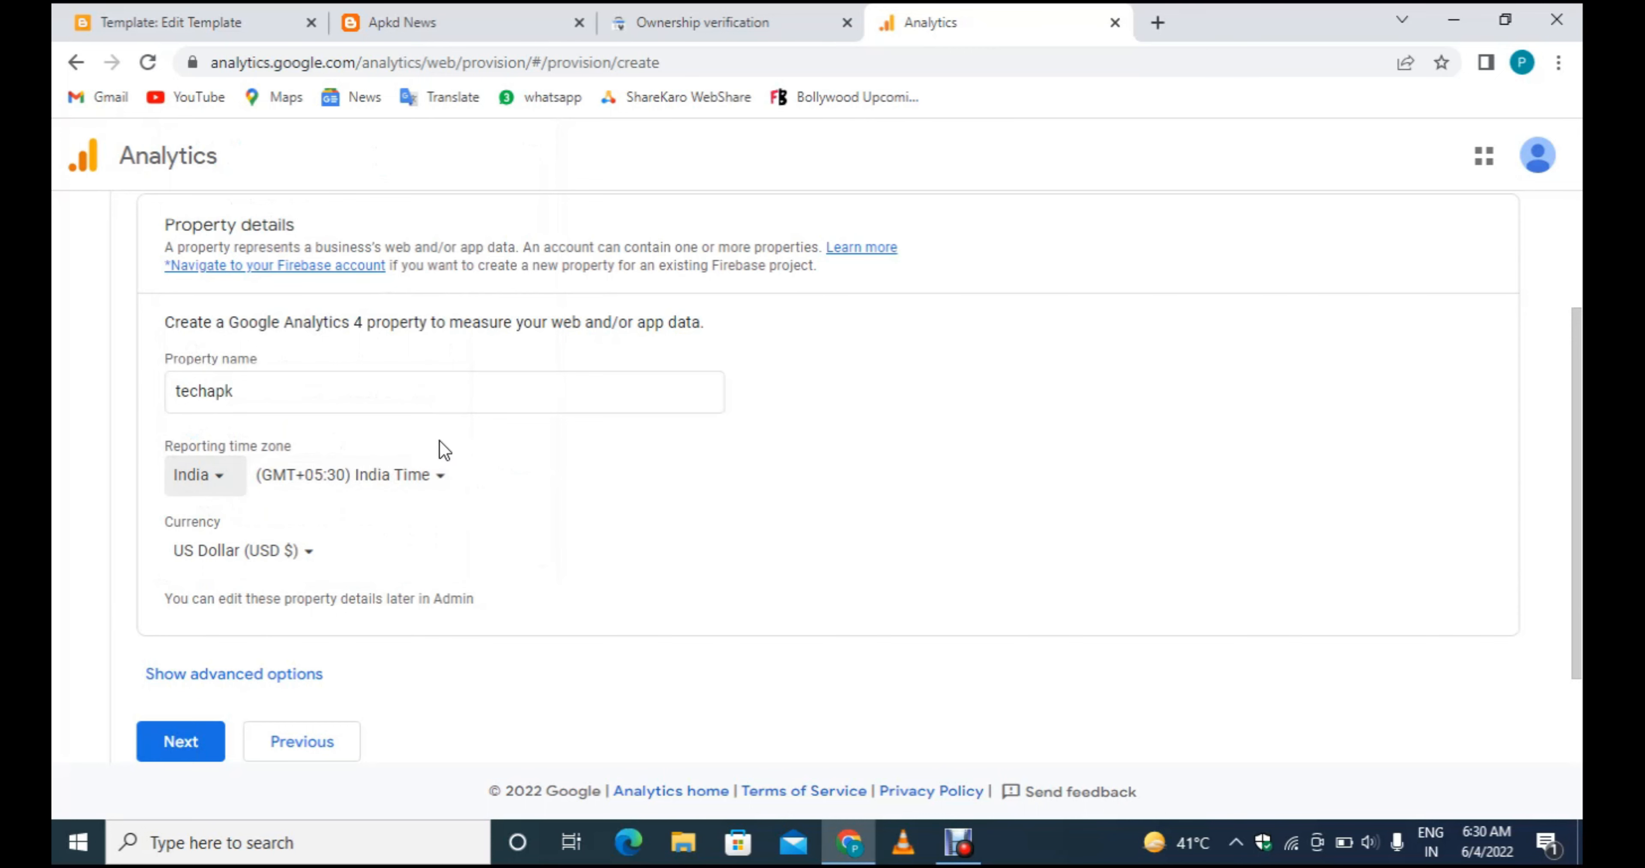
Show the advanced property options, leave the Universal Analytics property off and continue to the business information.
{"action": "scroll", "coordinate": [473, 495], "scroll_direction": "down", "scroll_amount": 2}
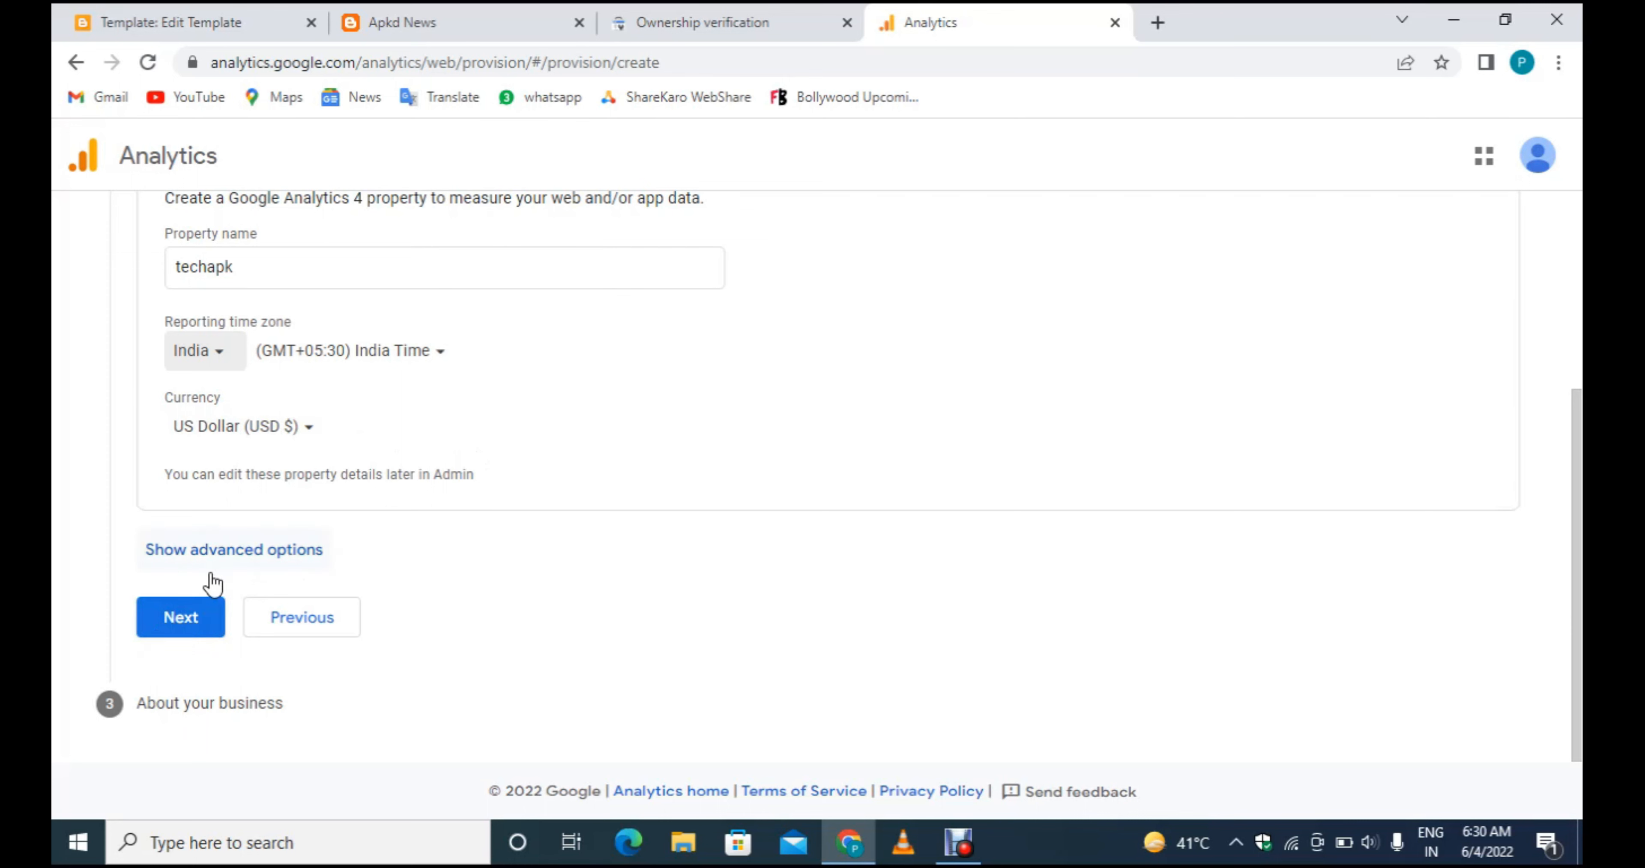
{"action": "left_click", "coordinate": [317, 551]}
{"action": "scroll", "coordinate": [585, 557], "scroll_direction": "down", "scroll_amount": 3}
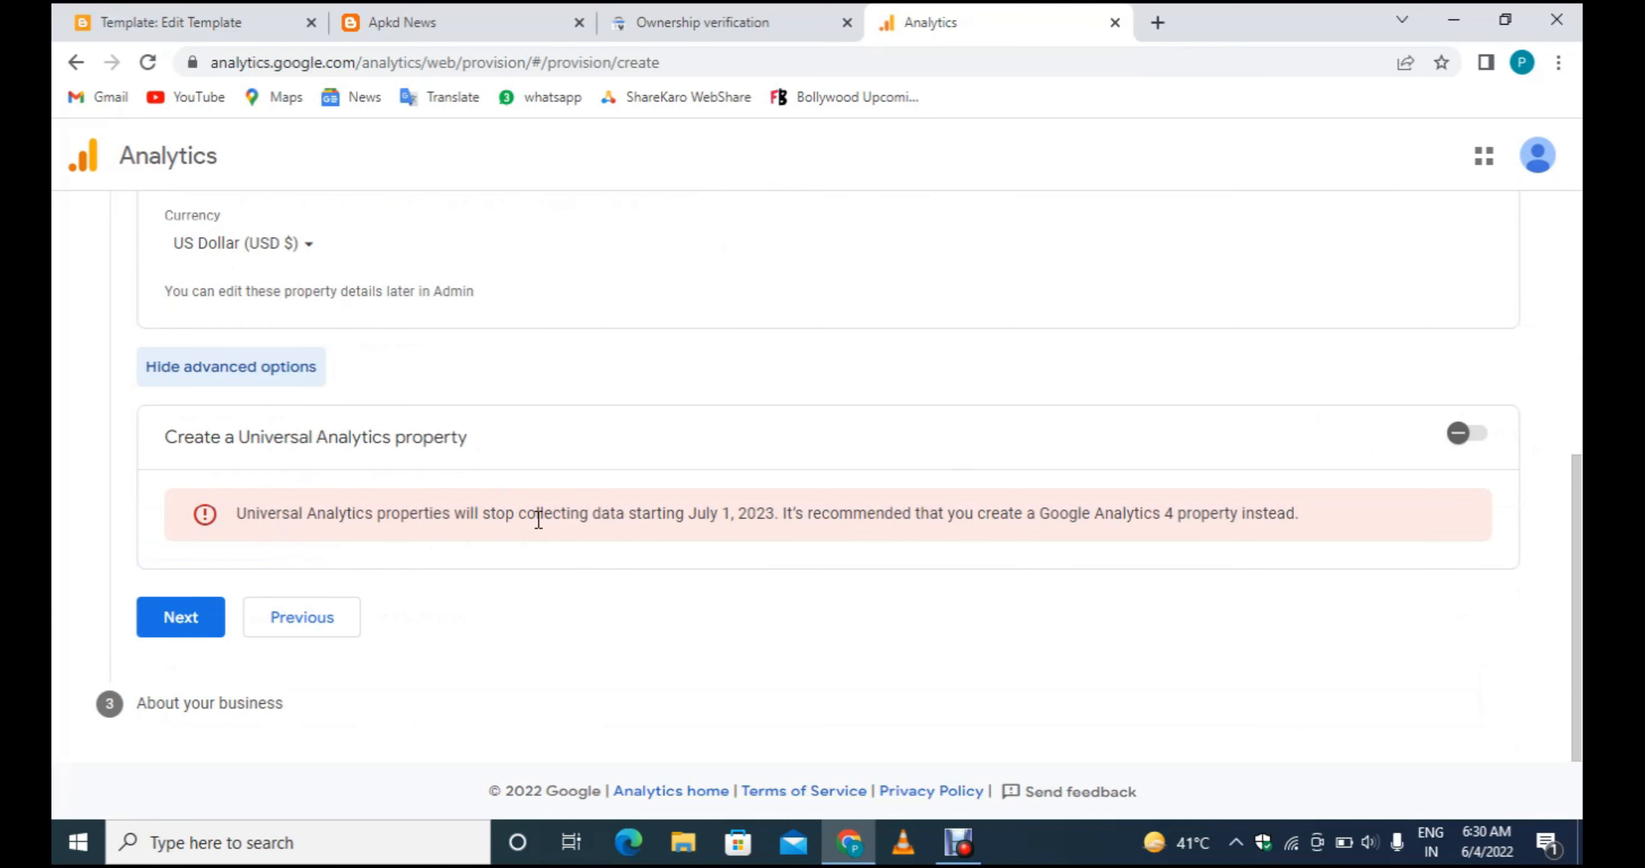
{"action": "left_click", "coordinate": [185, 625]}
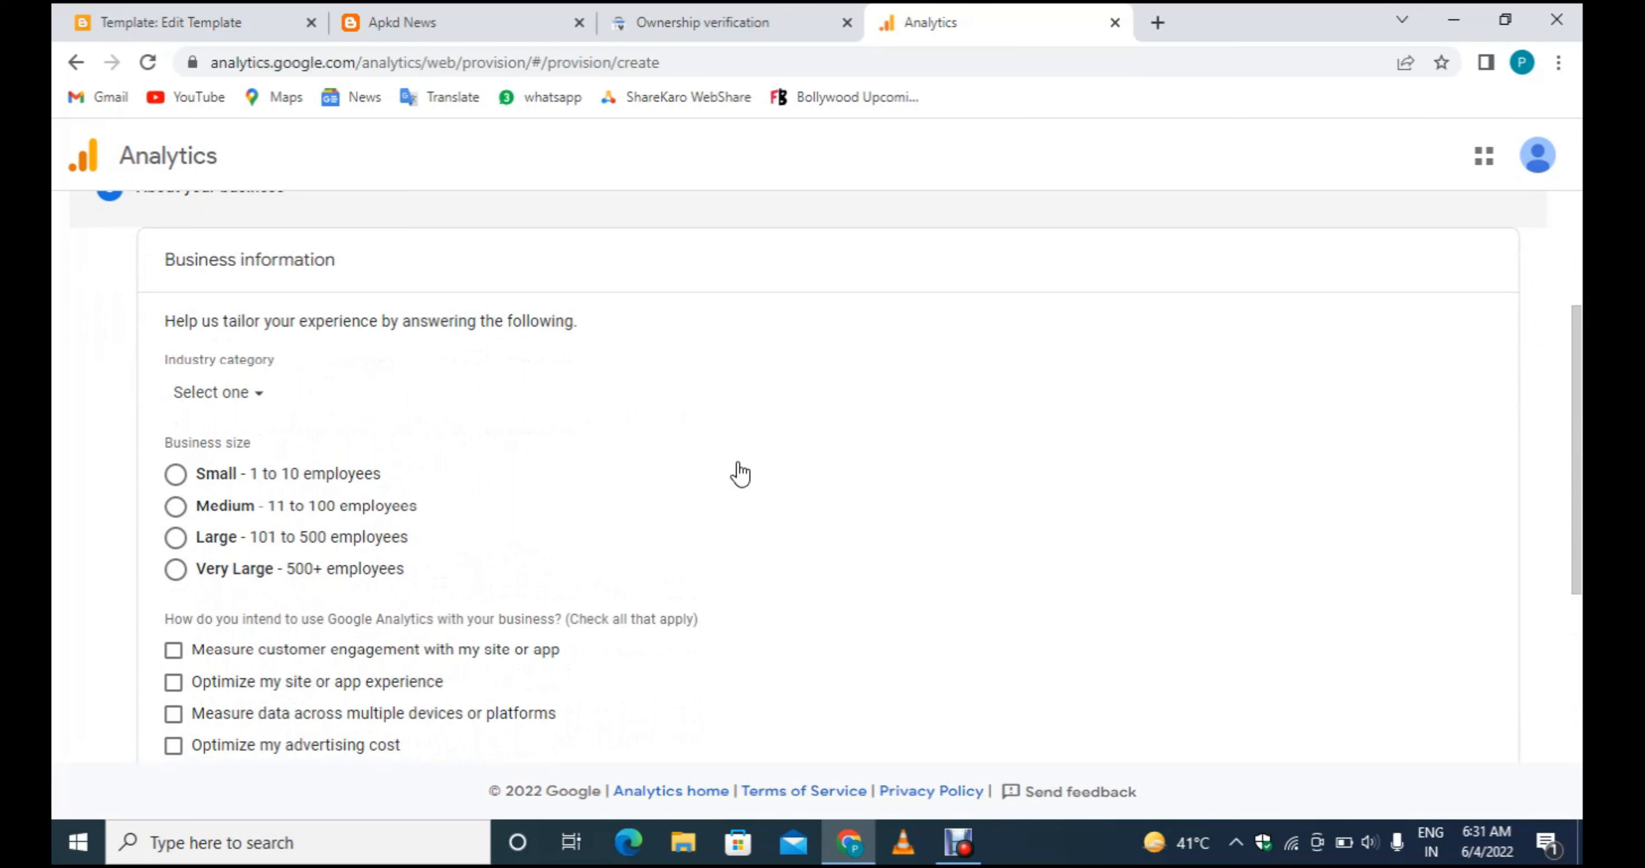
Set the industry category to Other and the business size to Small - 1 to 10 employees.
{"action": "left_click", "coordinate": [244, 399]}
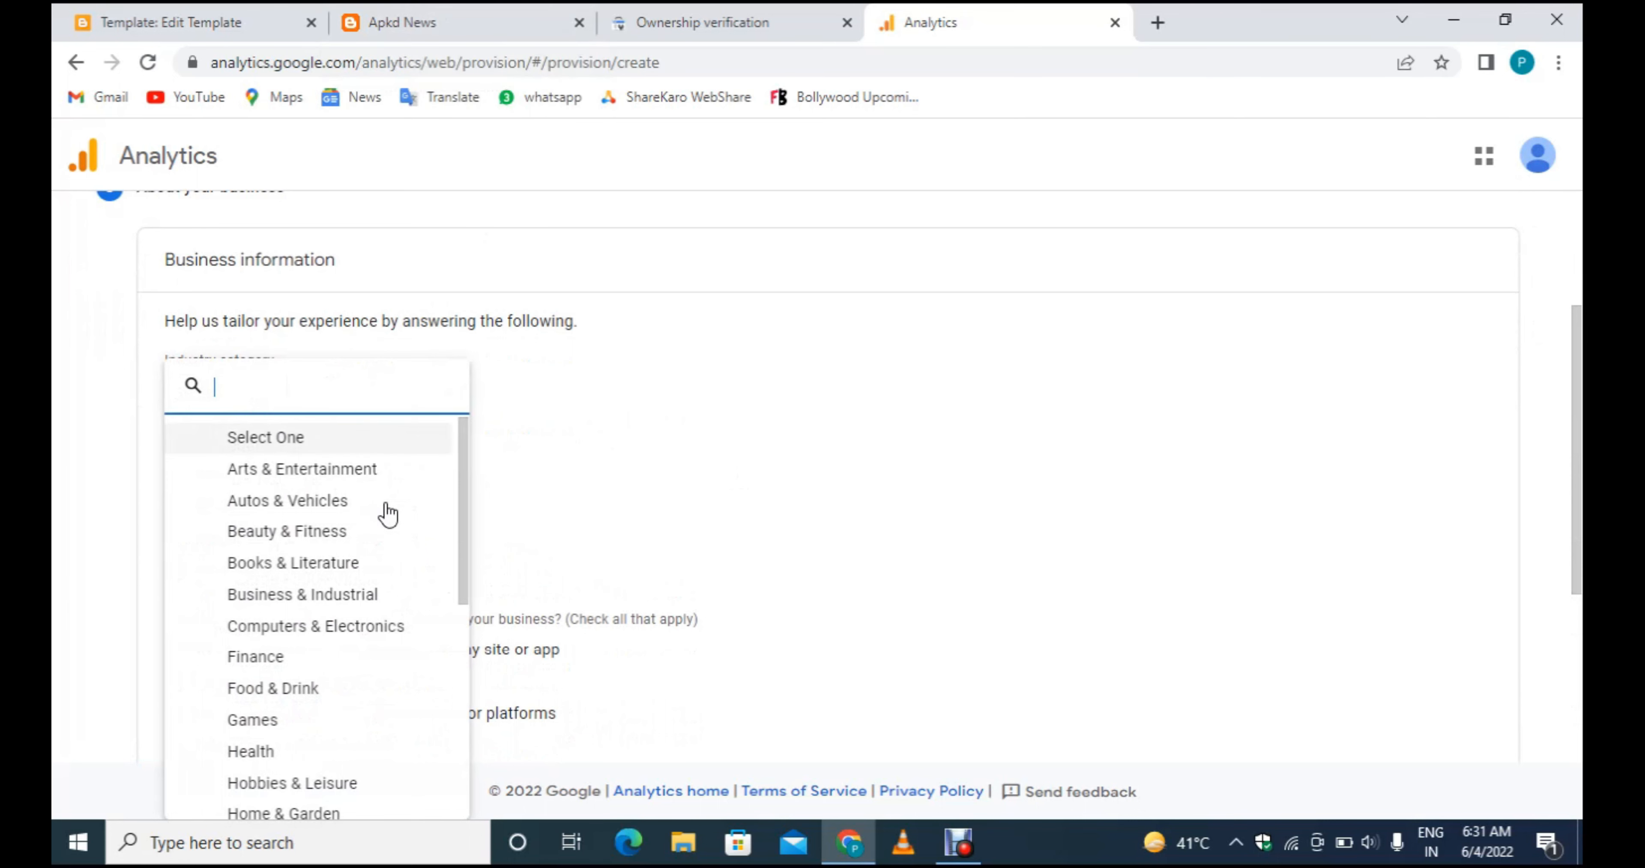
{"action": "scroll", "coordinate": [386, 549], "scroll_direction": "down", "scroll_amount": 2}
{"action": "scroll", "coordinate": [388, 562], "scroll_direction": "down", "scroll_amount": 4}
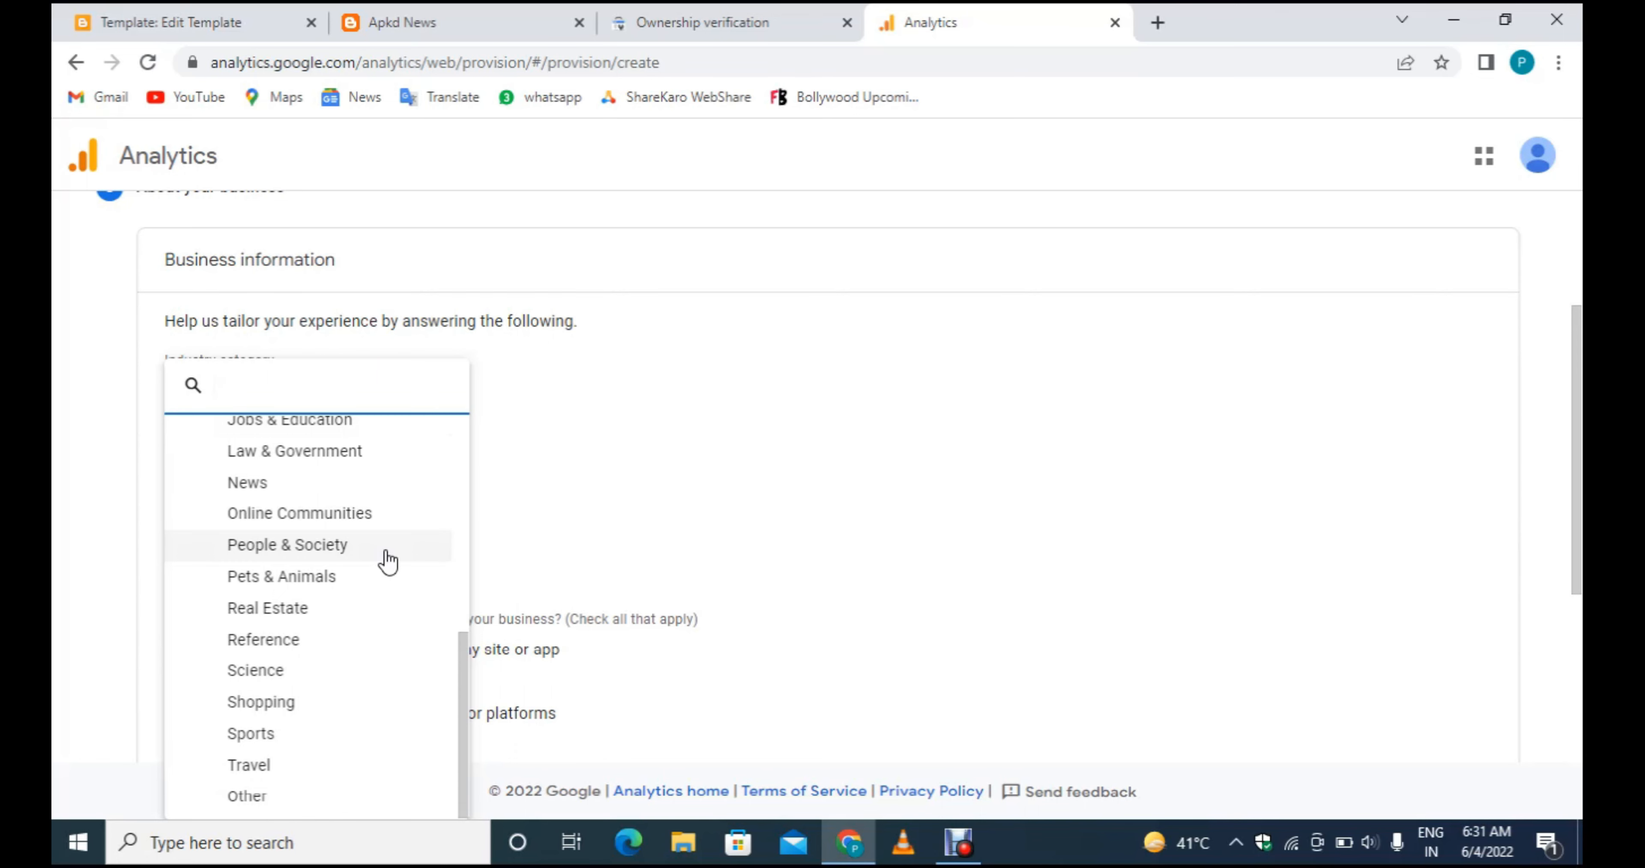
{"action": "left_click", "coordinate": [306, 802]}
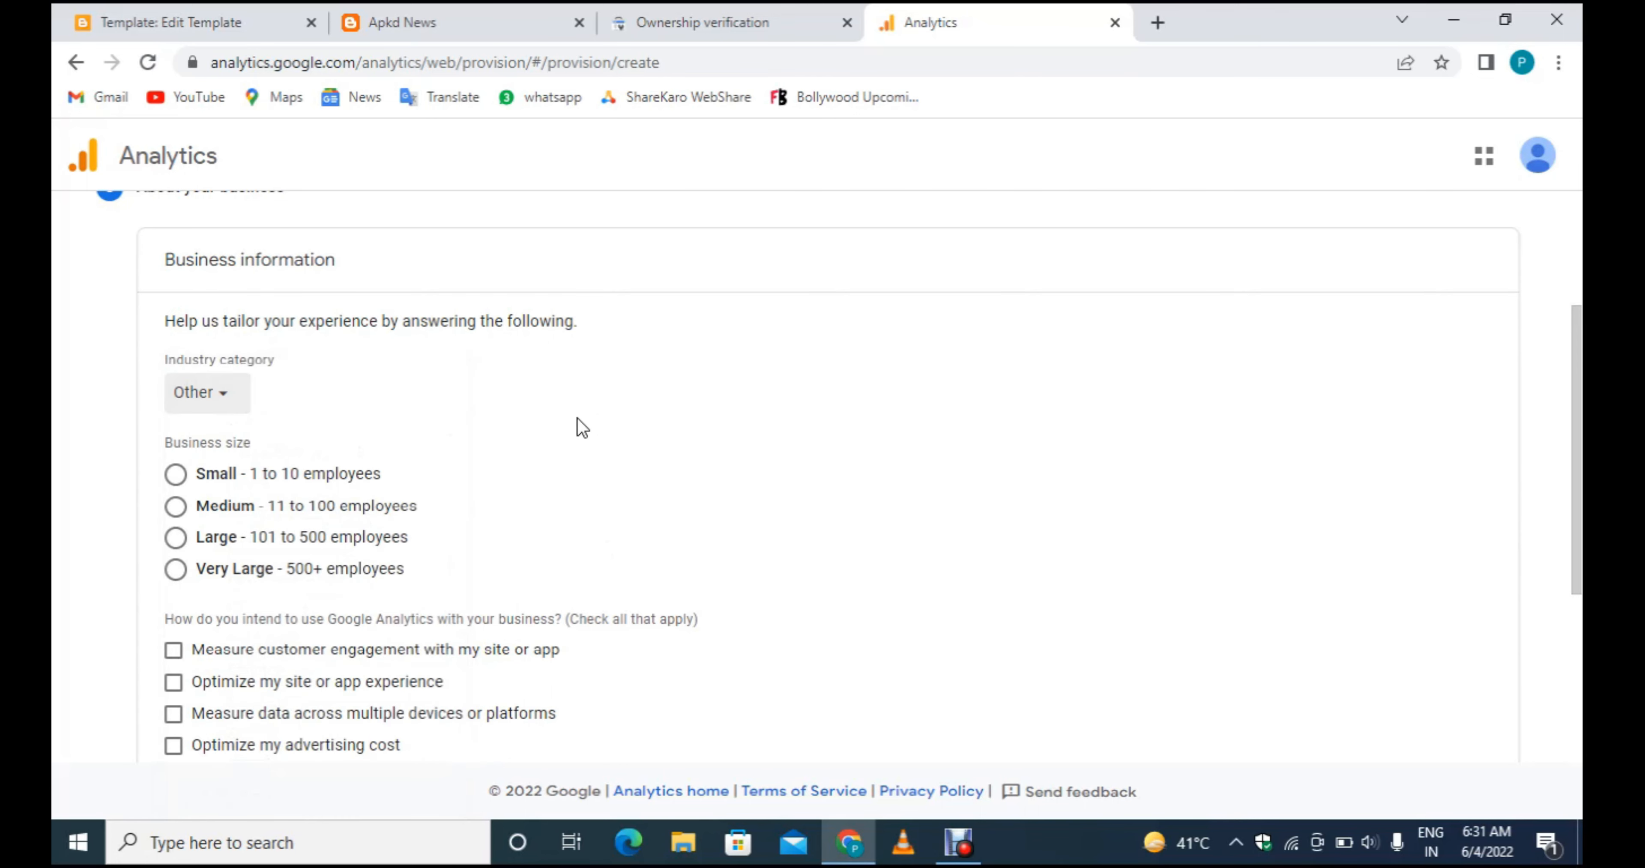
{"action": "scroll", "coordinate": [582, 428], "scroll_direction": "down", "scroll_amount": 2}
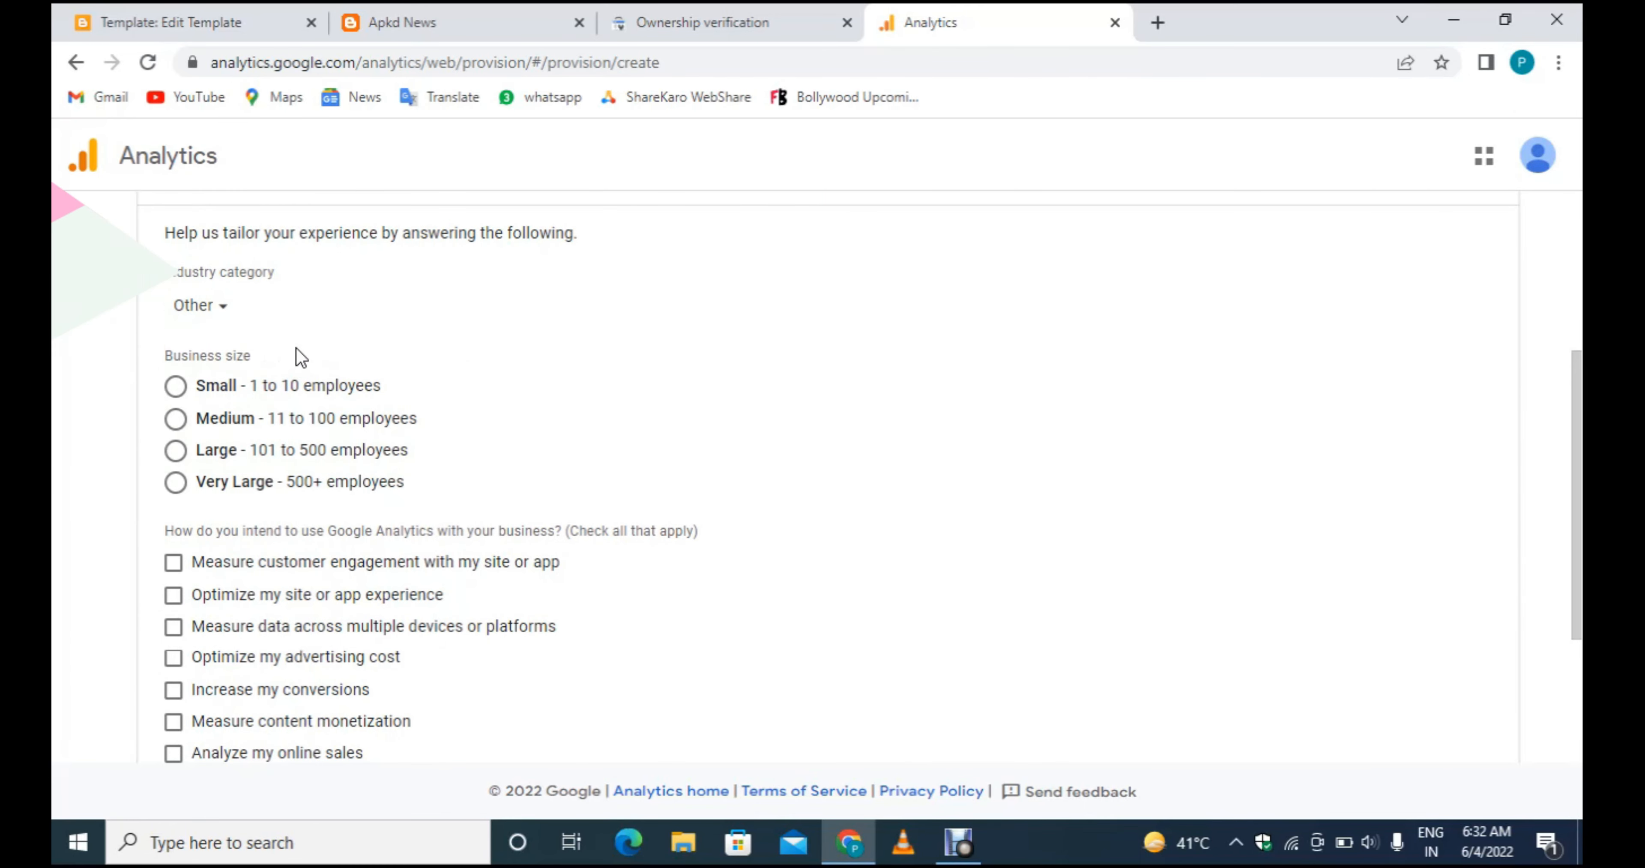
{"action": "left_click_drag", "start_coordinate": [166, 356], "coordinate": [254, 357]}
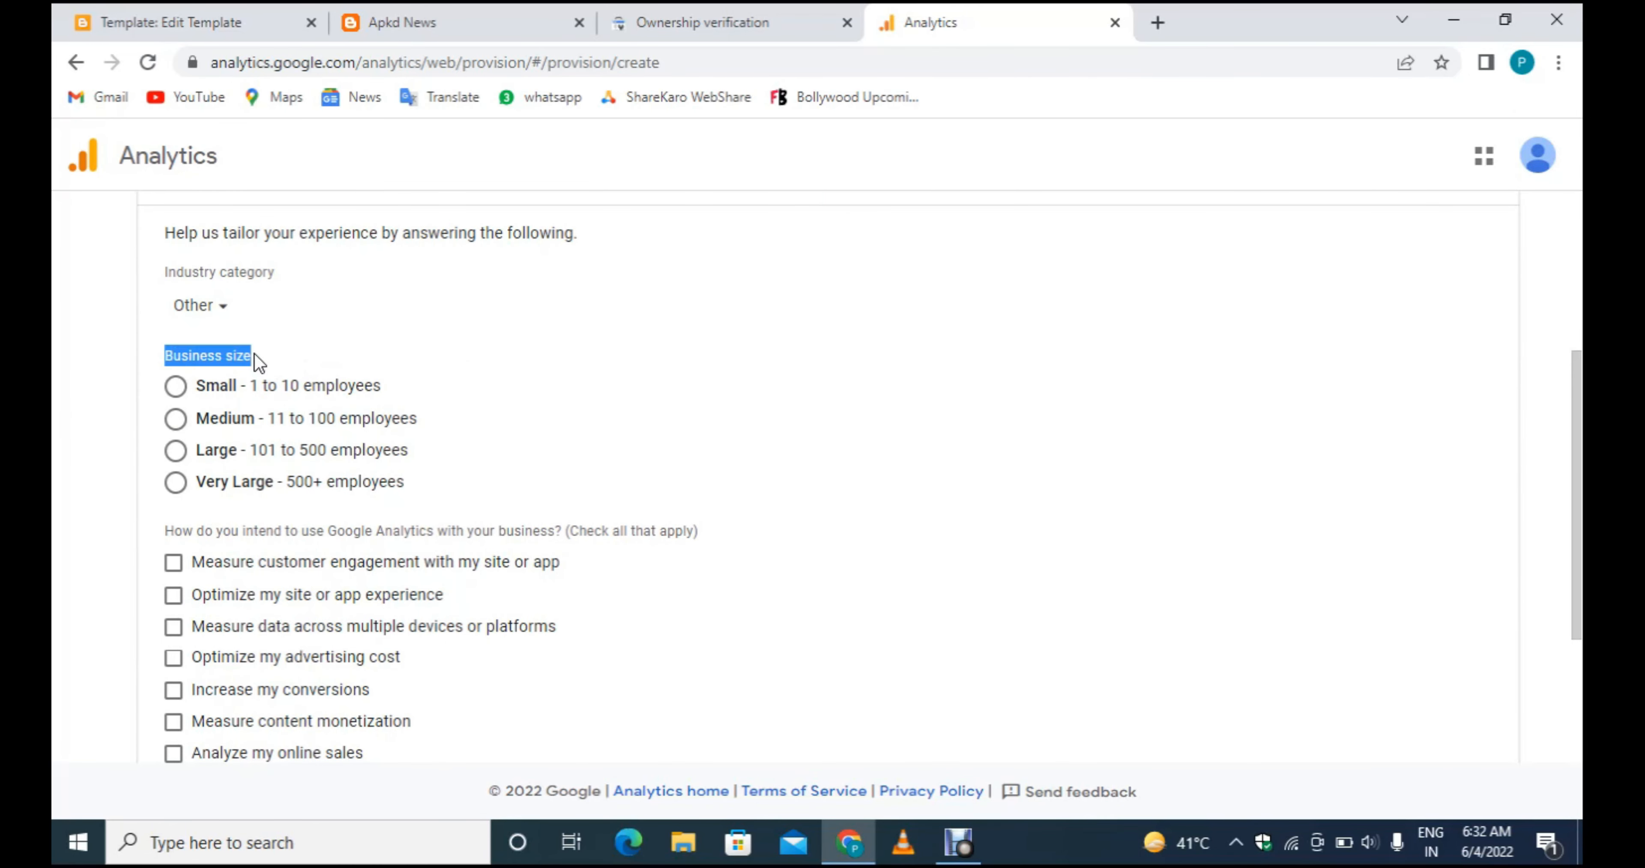
{"action": "left_click", "coordinate": [433, 365]}
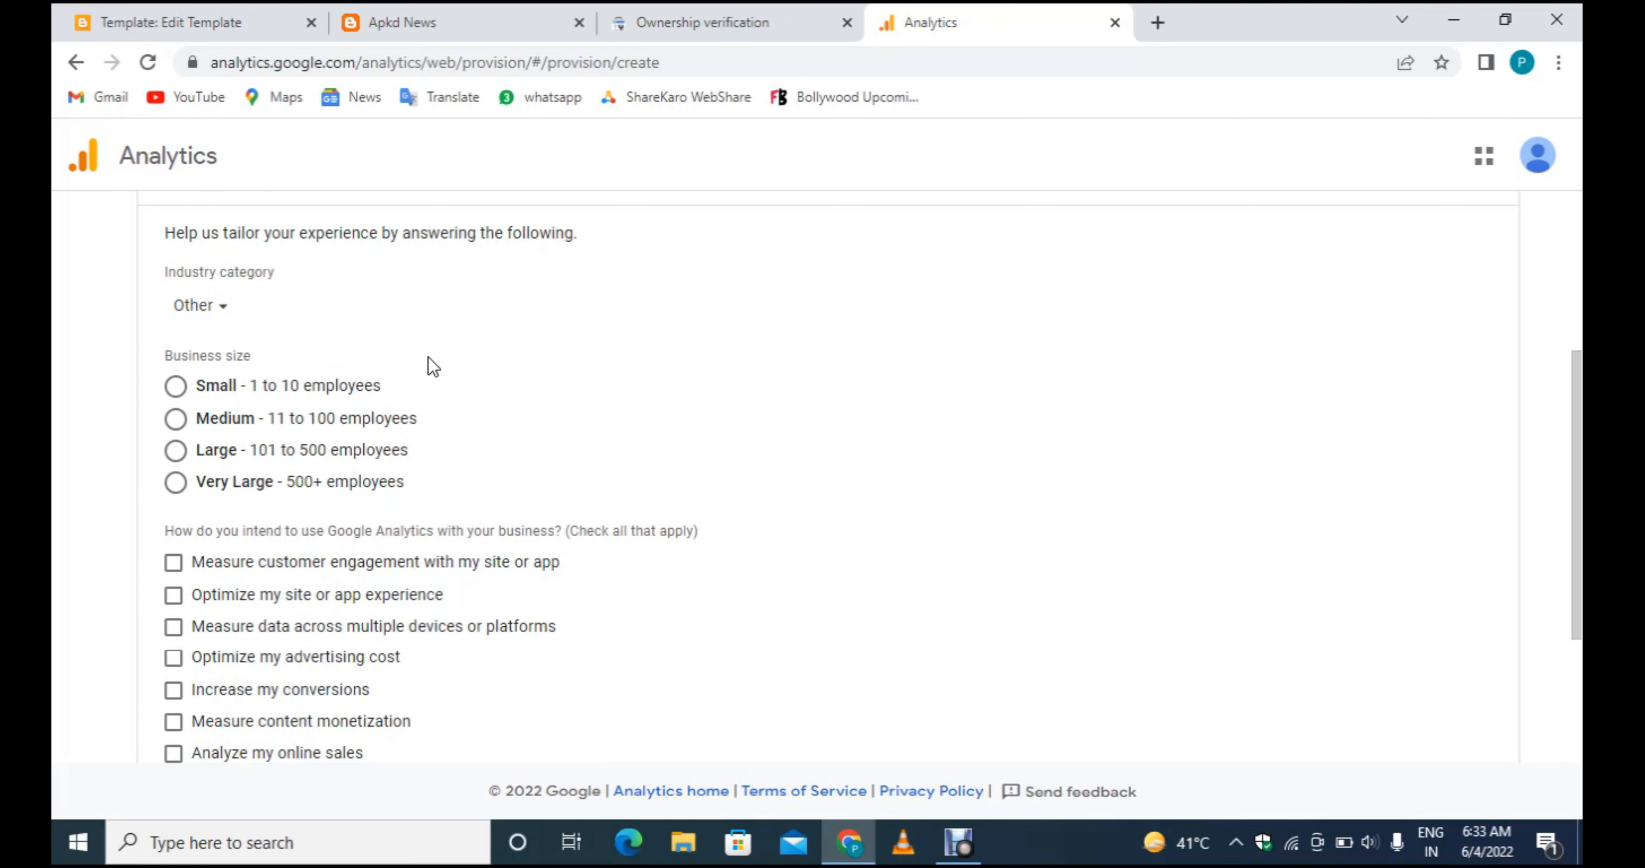
{"action": "left_click", "coordinate": [175, 386]}
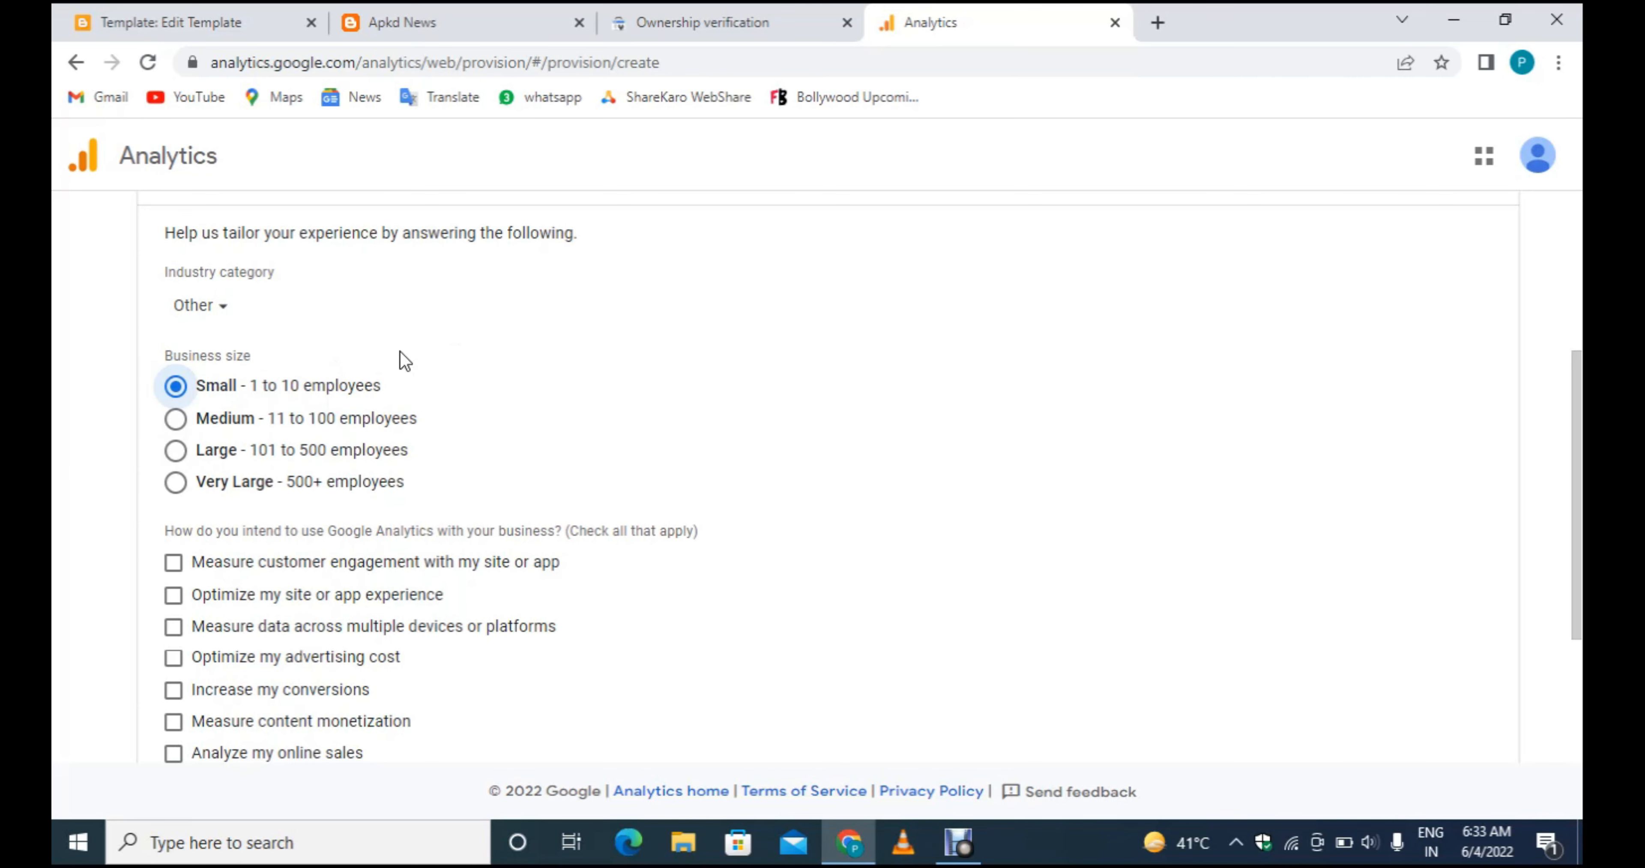
Select measuring customer engagement, measuring data across multiple devices or platforms, and analyzing online sales as the intended uses.
{"action": "scroll", "coordinate": [651, 369], "scroll_direction": "down", "scroll_amount": 3}
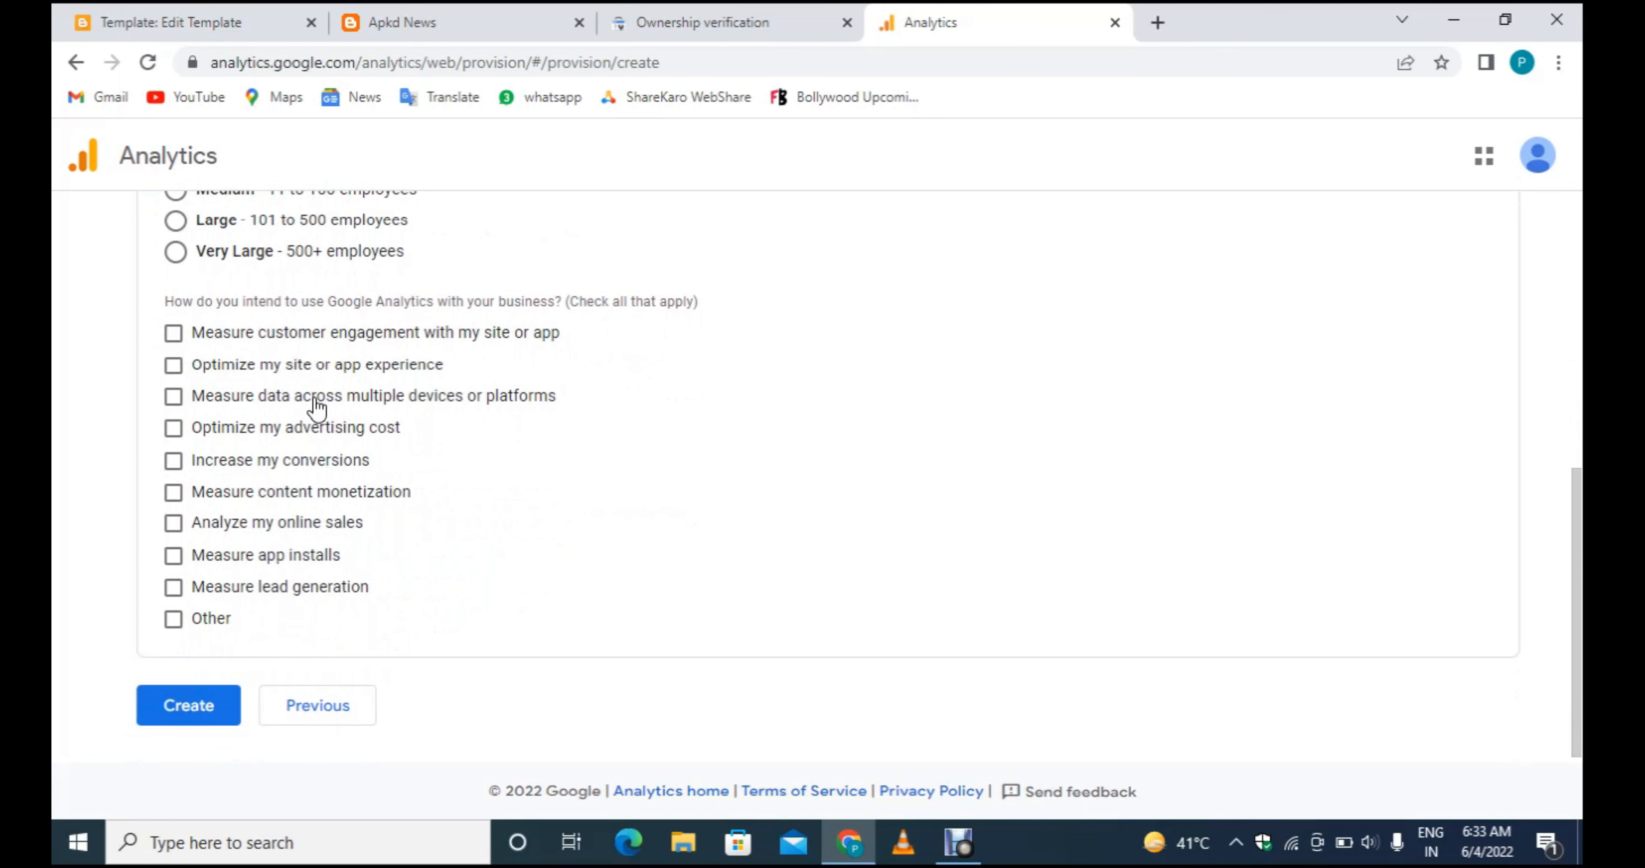
{"action": "left_click", "coordinate": [173, 332]}
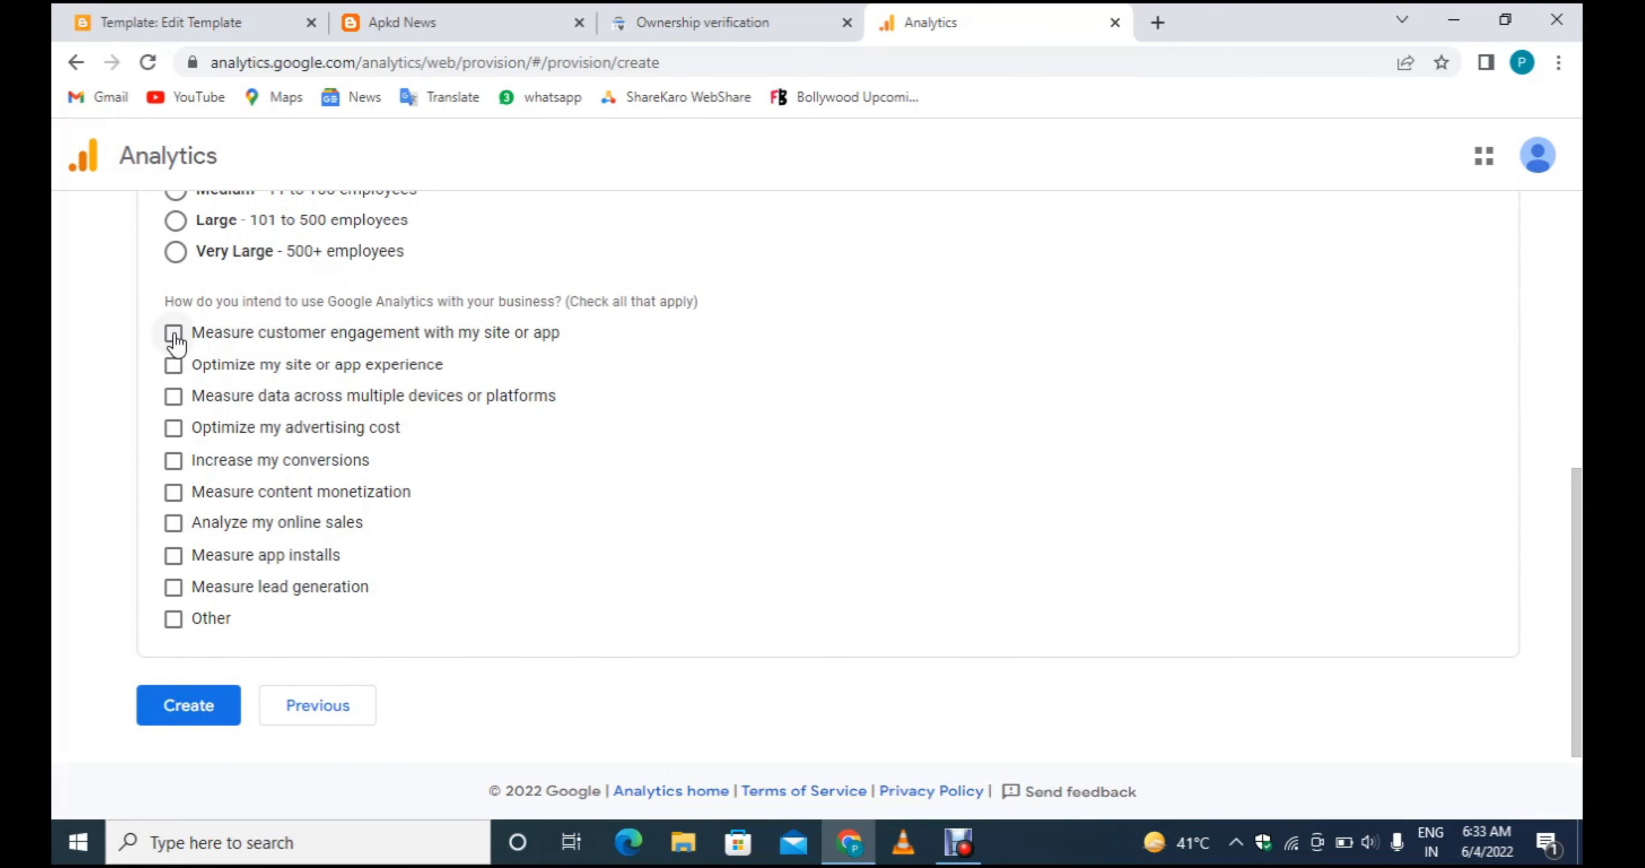
{"action": "left_click", "coordinate": [173, 396]}
{"action": "left_click", "coordinate": [173, 522]}
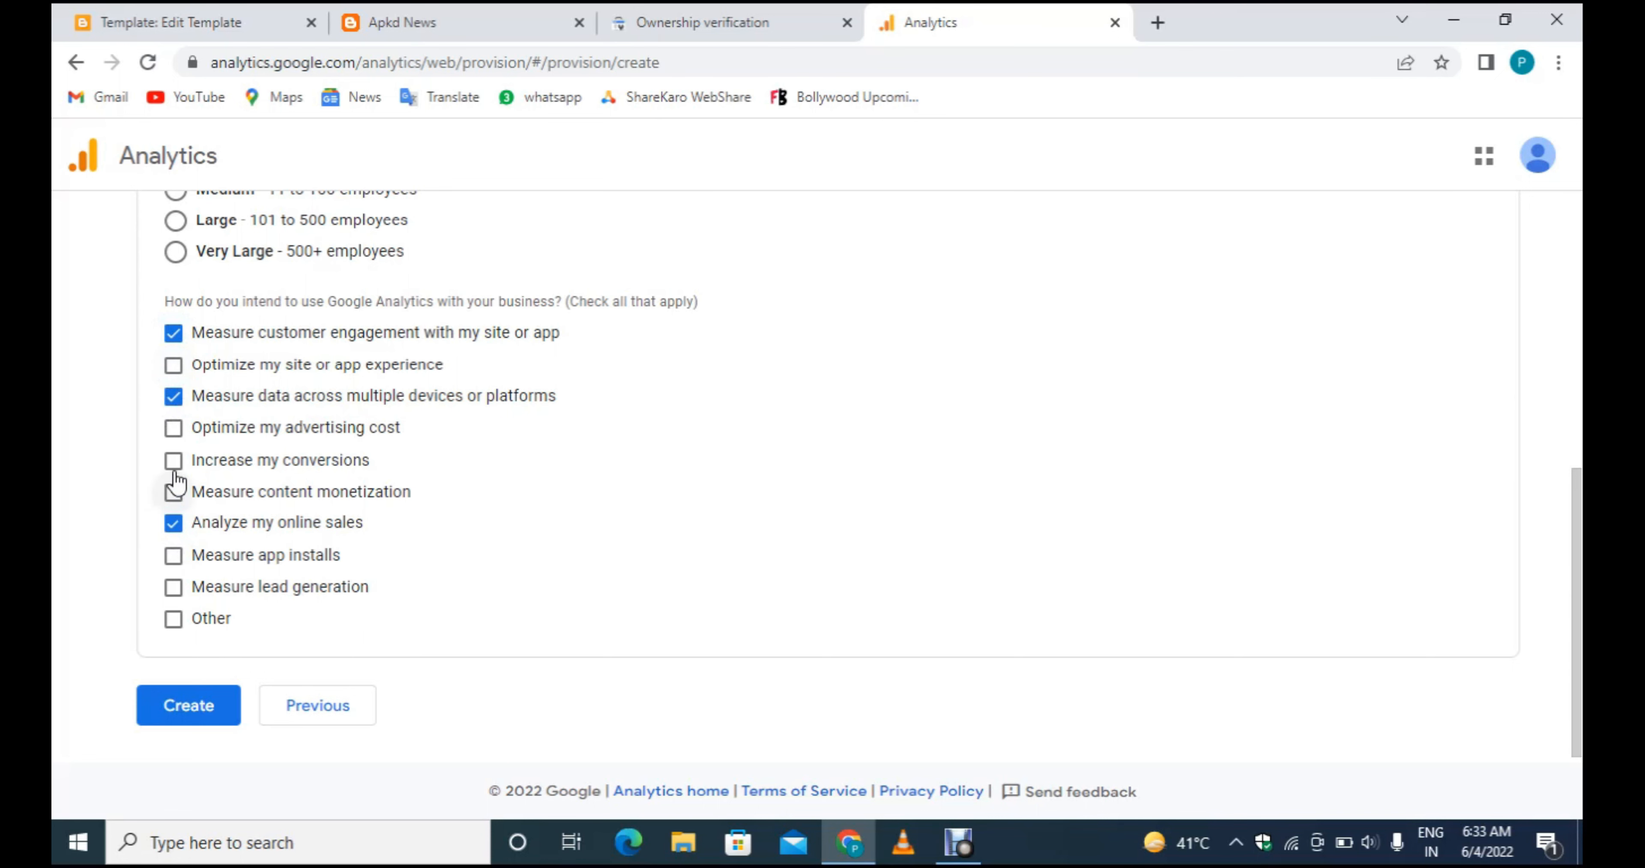
Also select increasing conversions, optimizing advertising cost, optimizing site or app experience and measuring content monetization, then create the account.
{"action": "left_click", "coordinate": [173, 460]}
{"action": "left_click", "coordinate": [173, 428]}
{"action": "left_click", "coordinate": [173, 365]}
{"action": "left_click", "coordinate": [173, 493]}
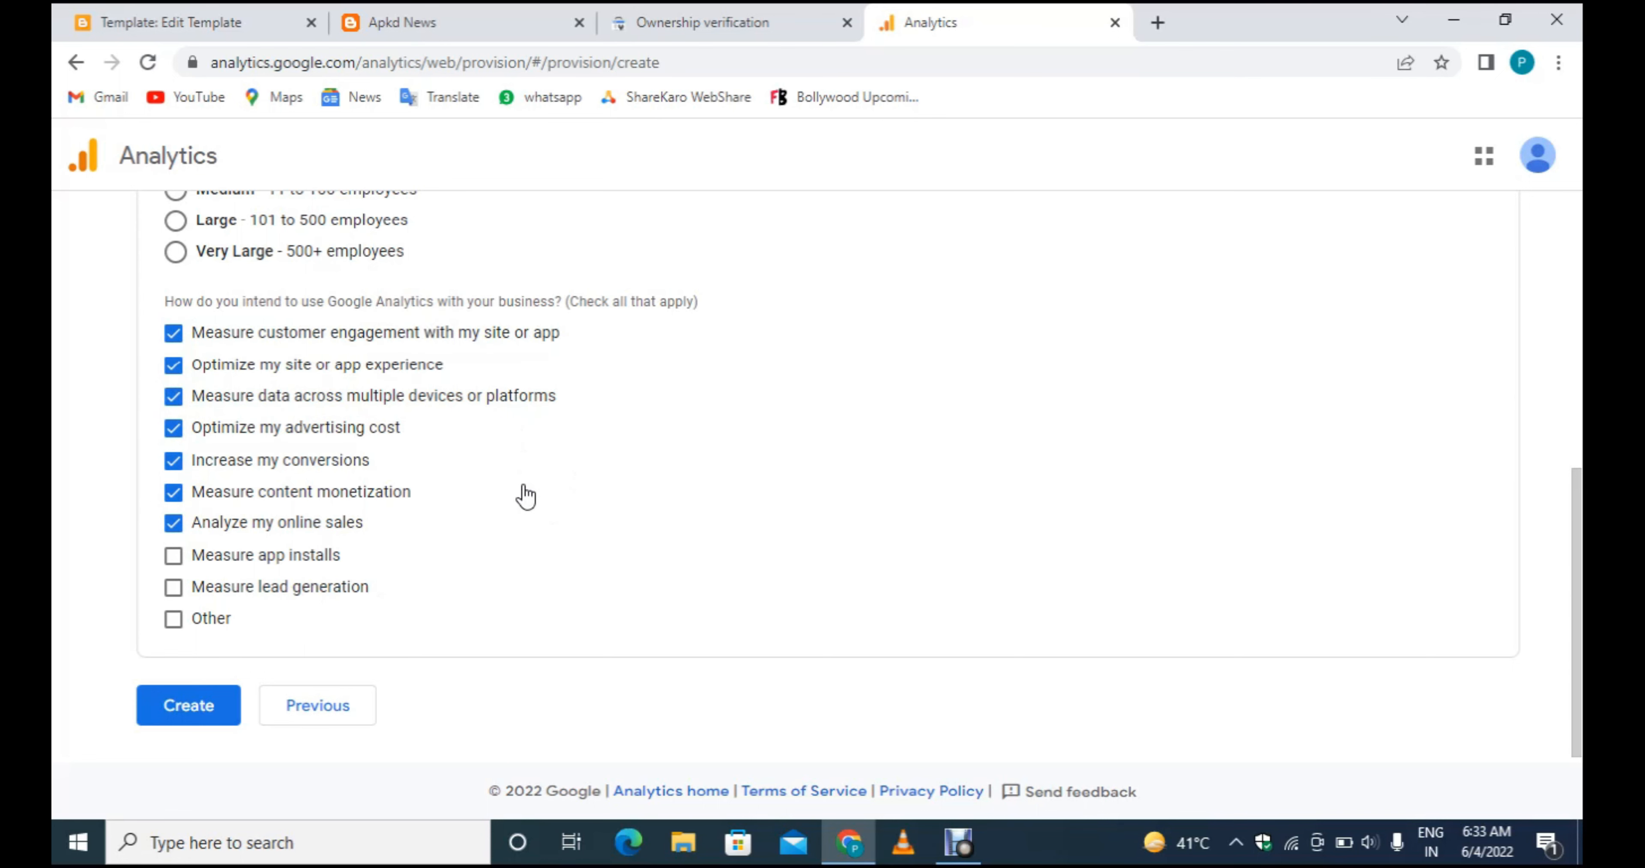
{"action": "left_click", "coordinate": [199, 734]}
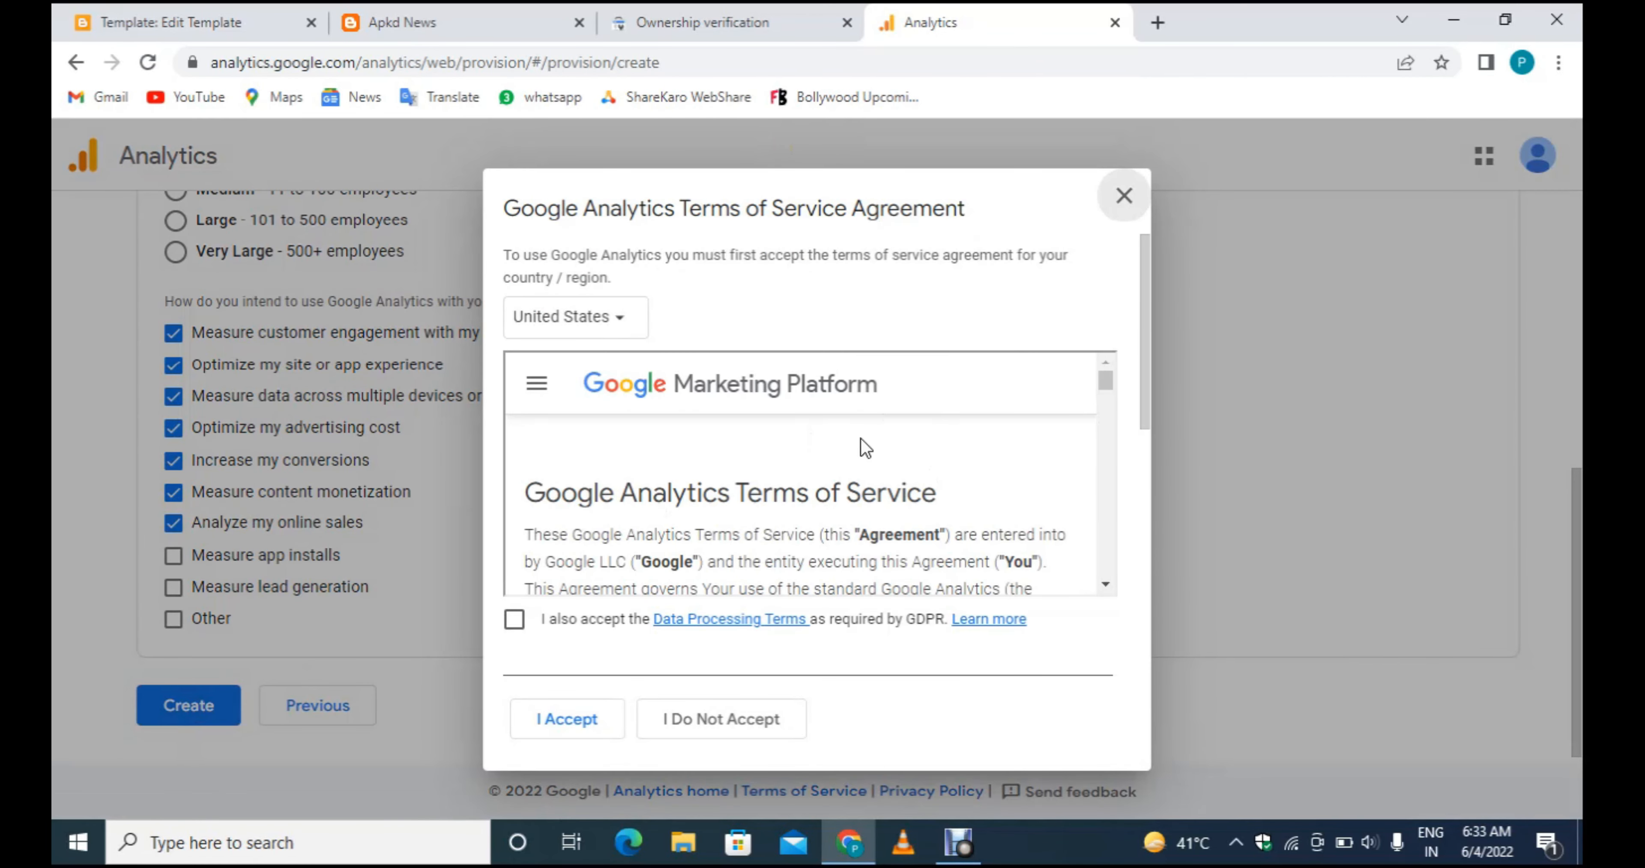
Set the country of the Google Analytics Terms of Service Agreement to India.
{"action": "left_click", "coordinate": [622, 335]}
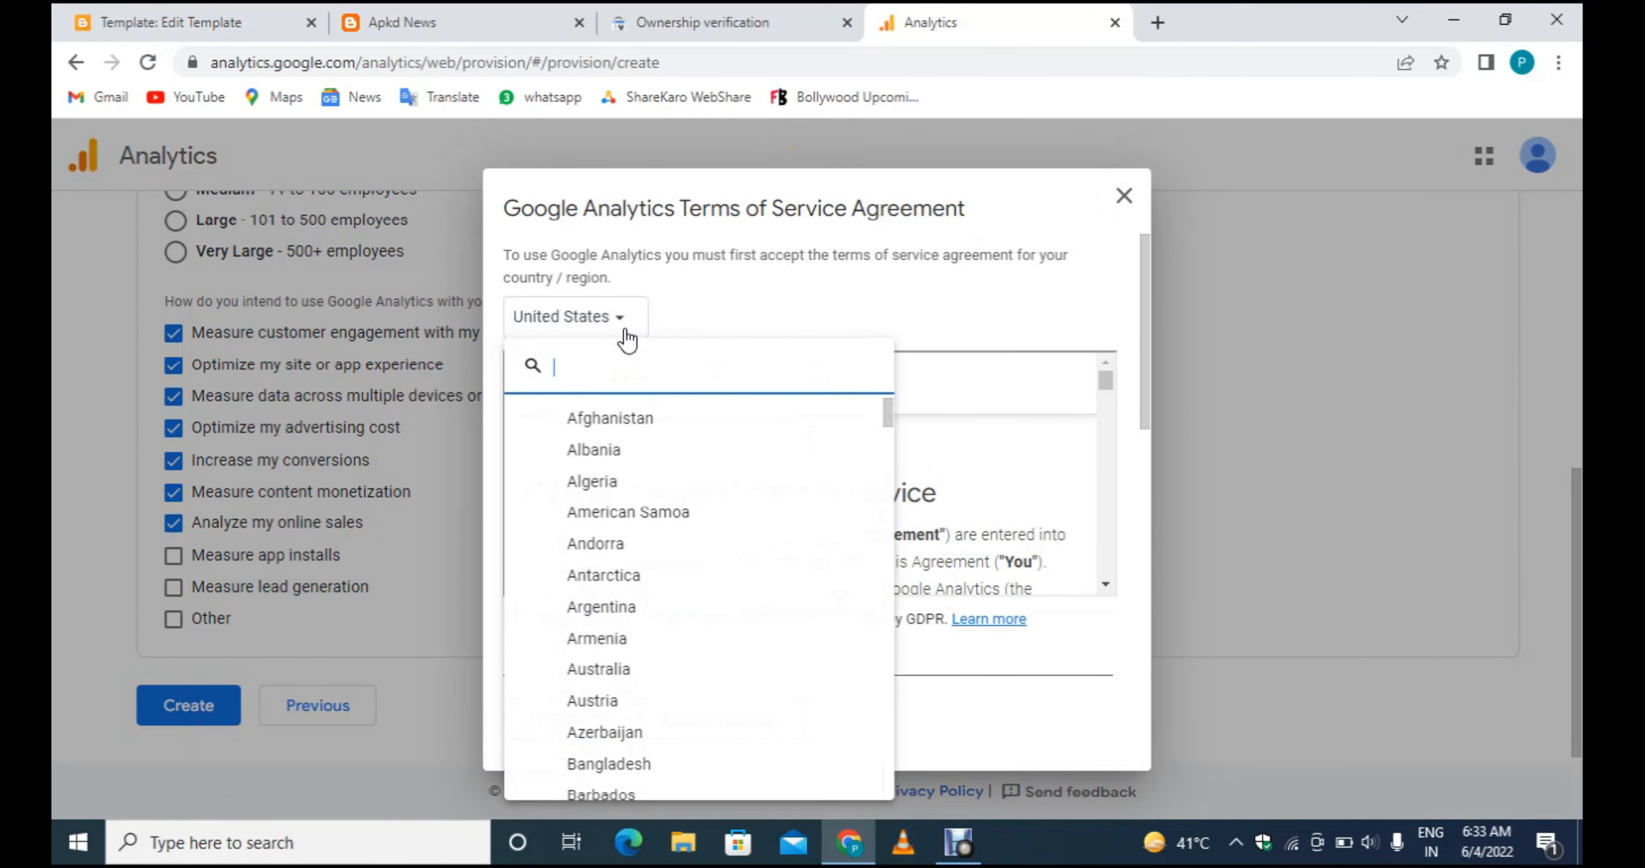
{"action": "type", "text": "India"}
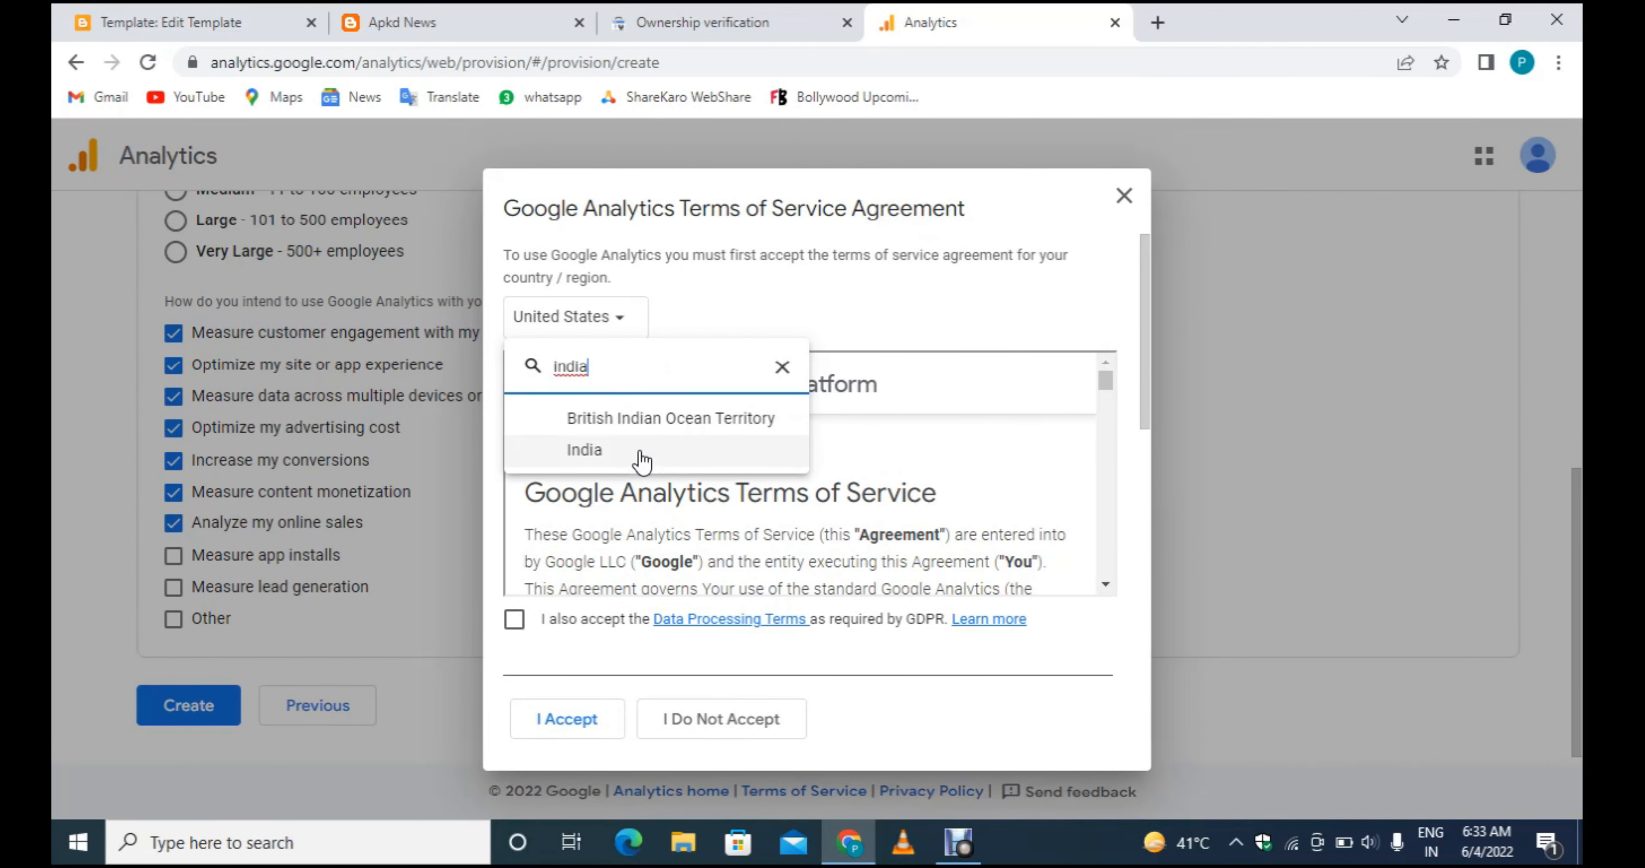
{"action": "left_click", "coordinate": [643, 459]}
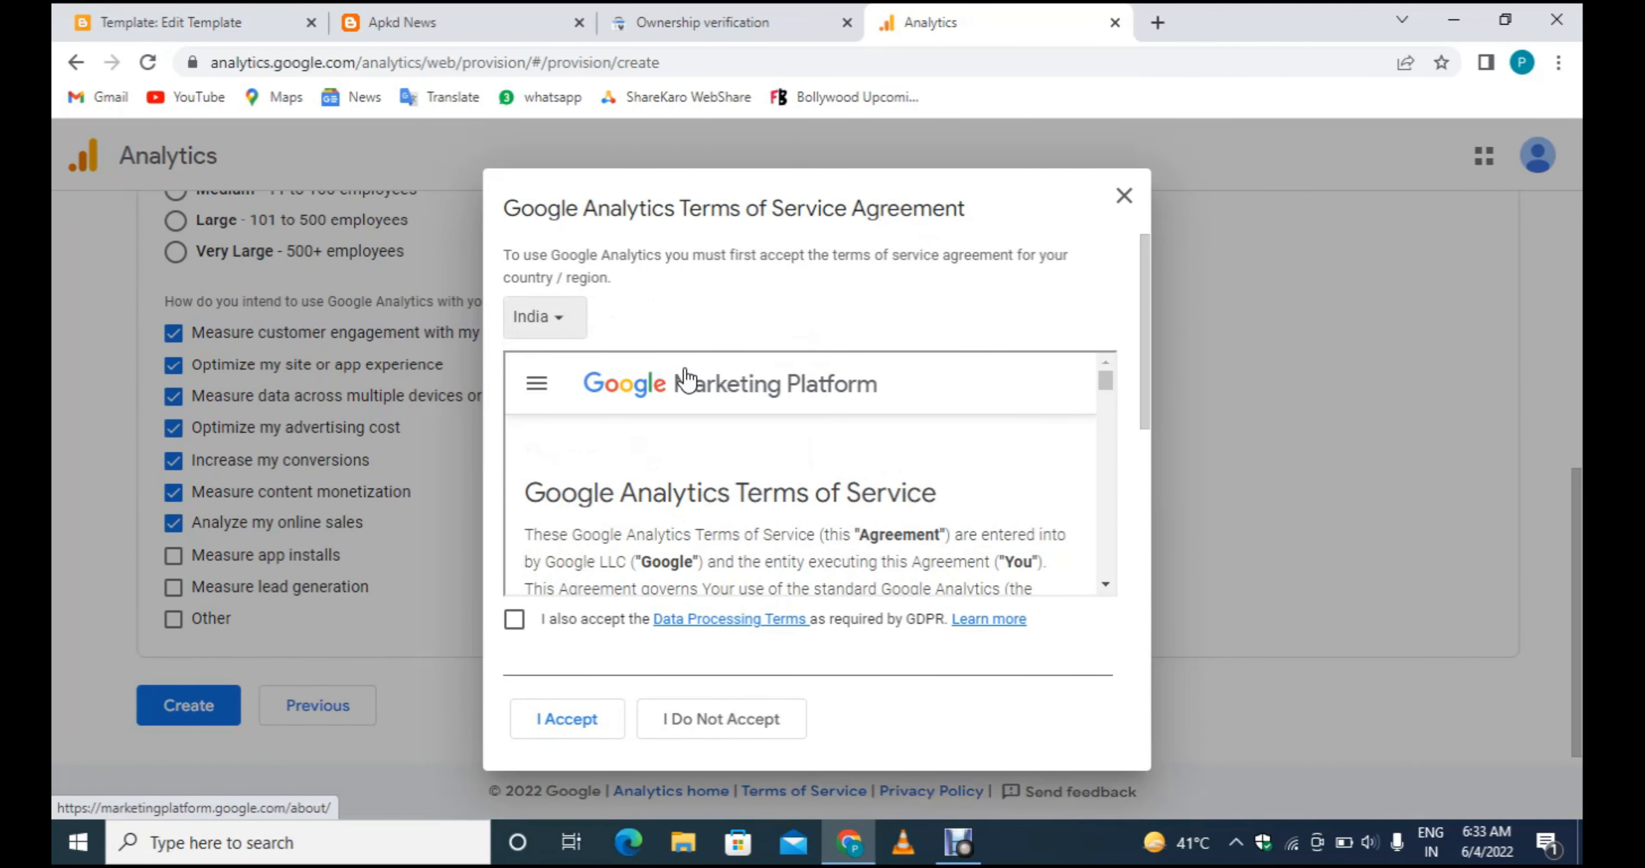
Accept the service agreement with its GDPR data processing and controller-controller data protection terms, and save the email communications with all options selected.
{"action": "scroll", "coordinate": [858, 364], "scroll_direction": "down", "scroll_amount": 10}
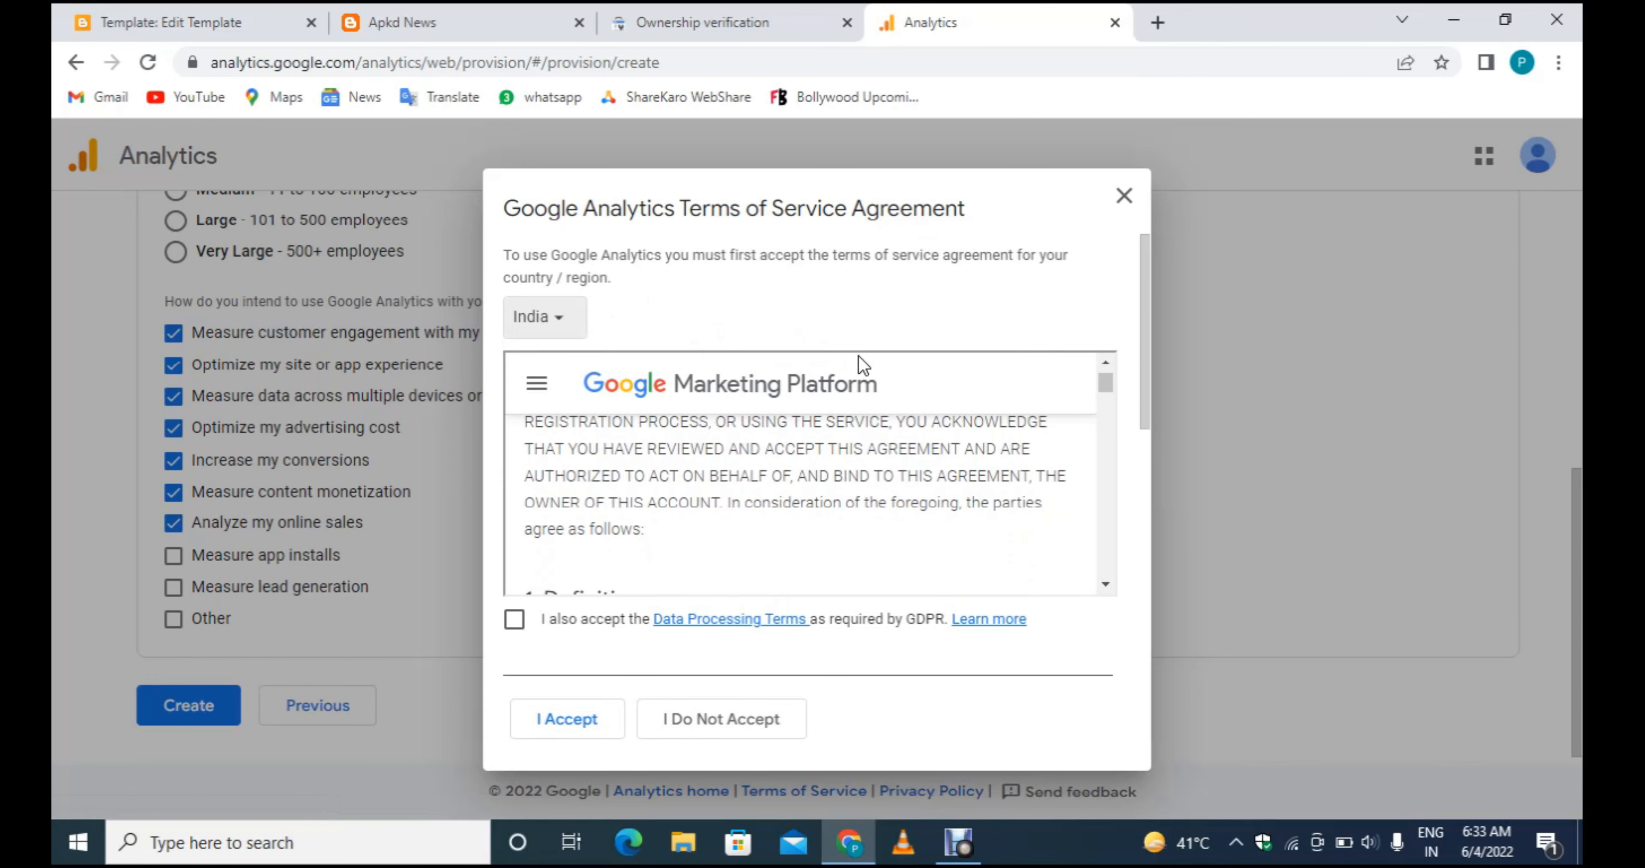
{"action": "left_click", "coordinate": [514, 619]}
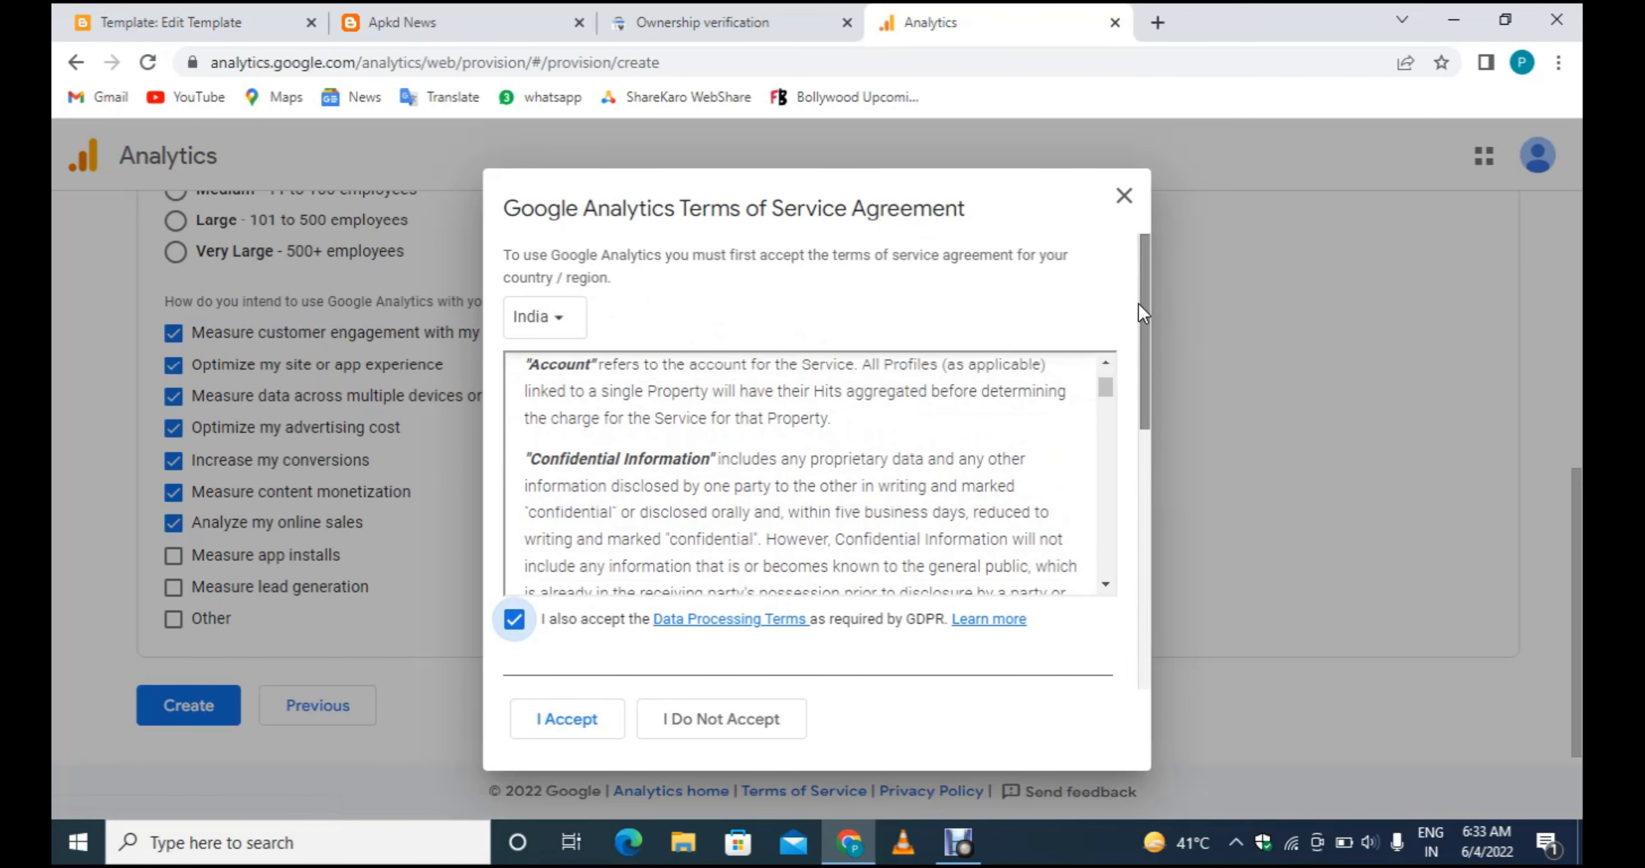
{"action": "left_click_drag", "start_coordinate": [1165, 307], "coordinate": [1159, 597]}
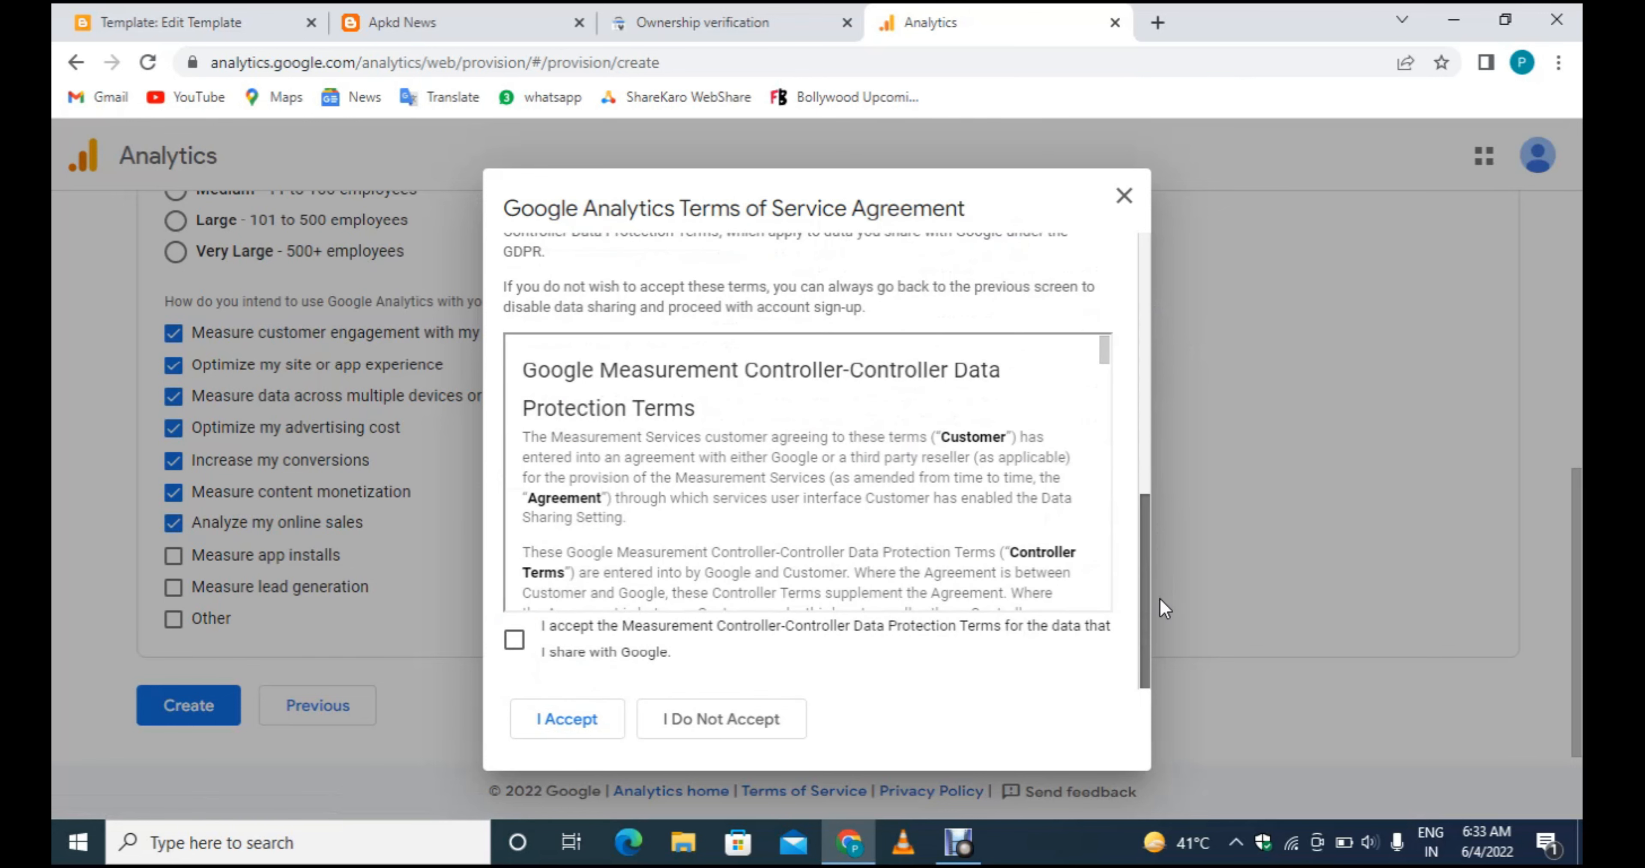
{"action": "left_click", "coordinate": [522, 645]}
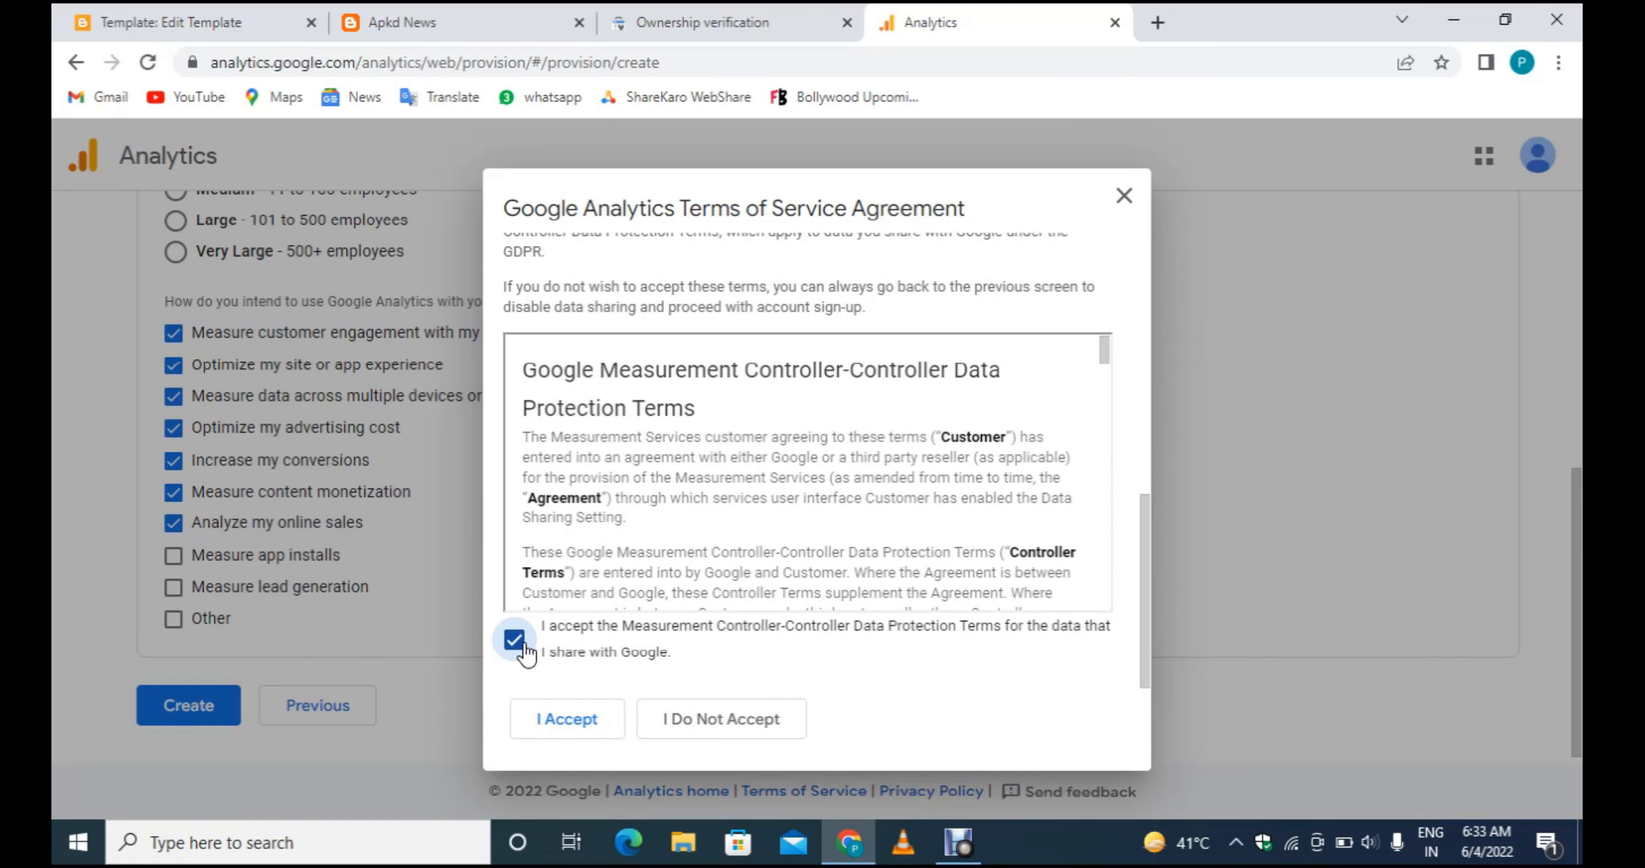
{"action": "left_click", "coordinate": [568, 720]}
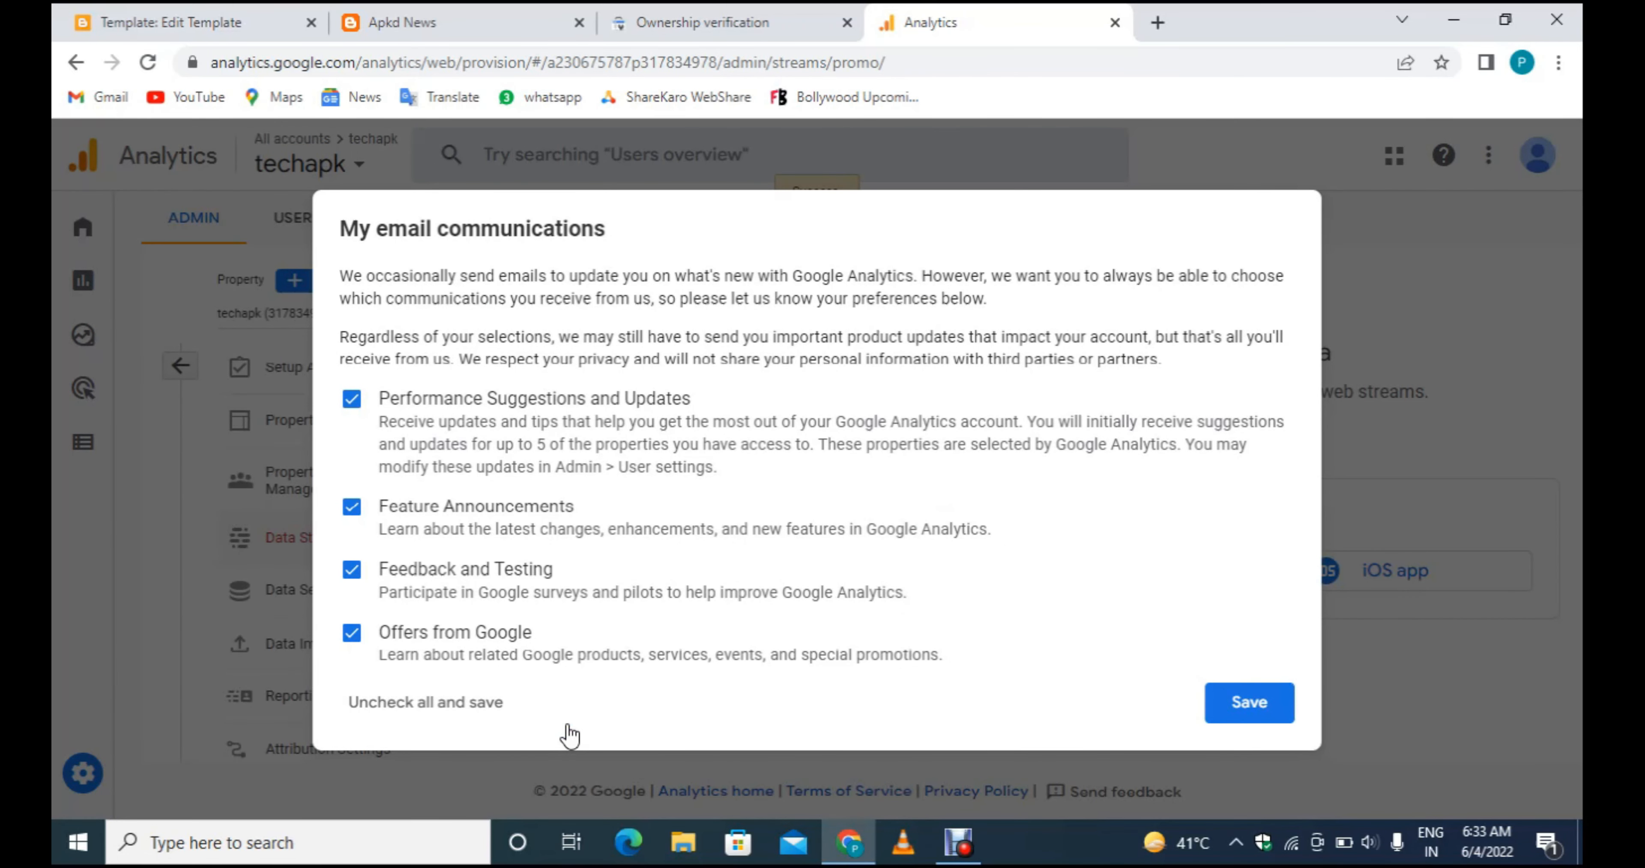
{"action": "left_click", "coordinate": [1255, 707]}
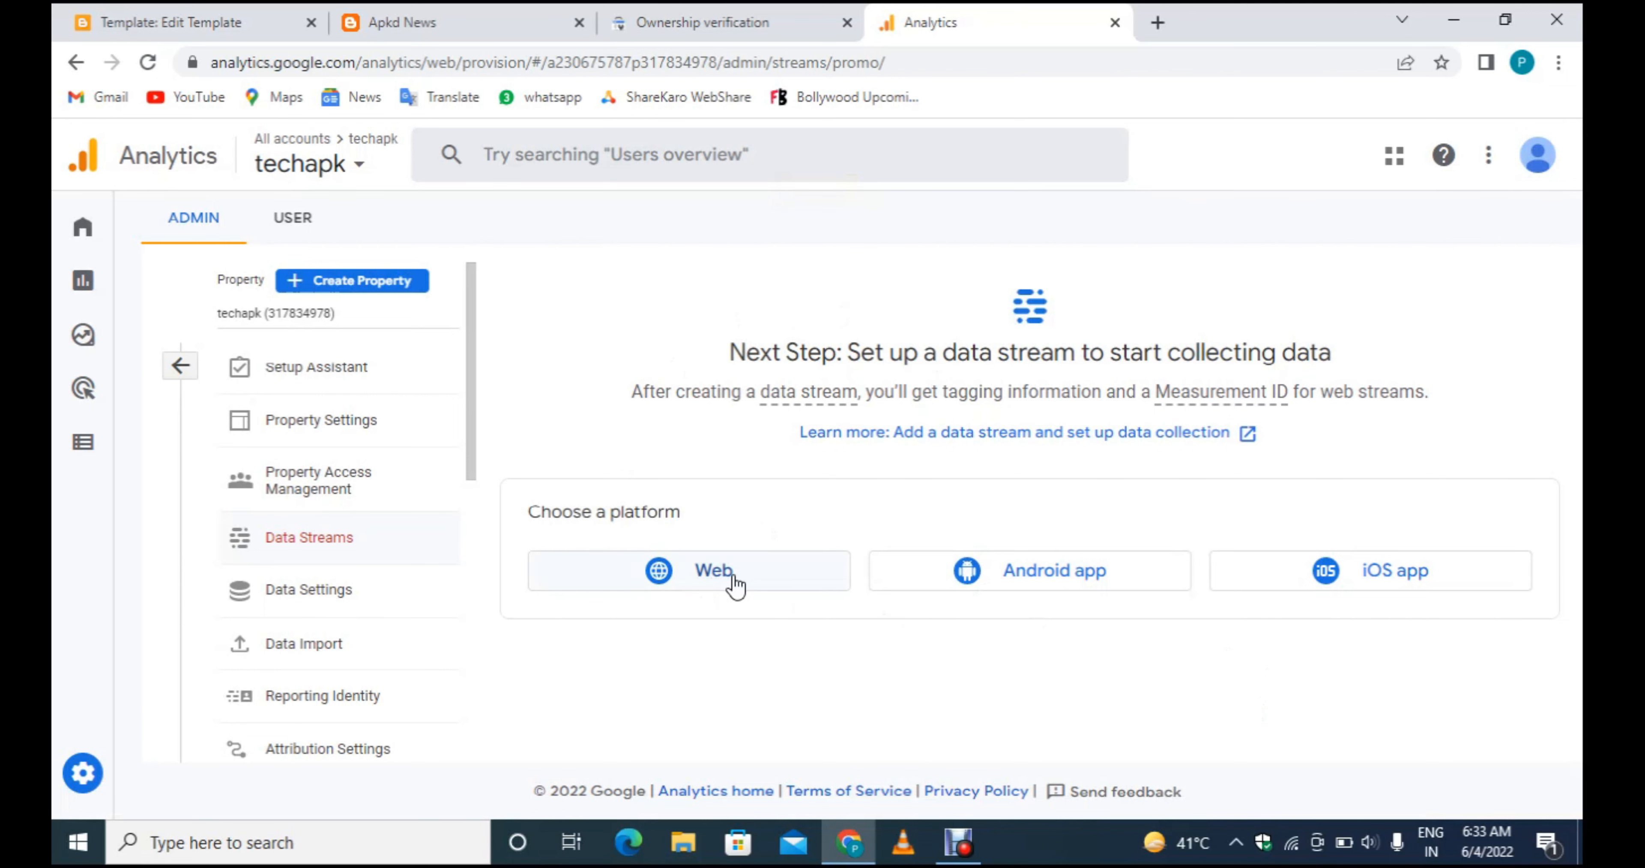
{"action": "left_click", "coordinate": [770, 584]}
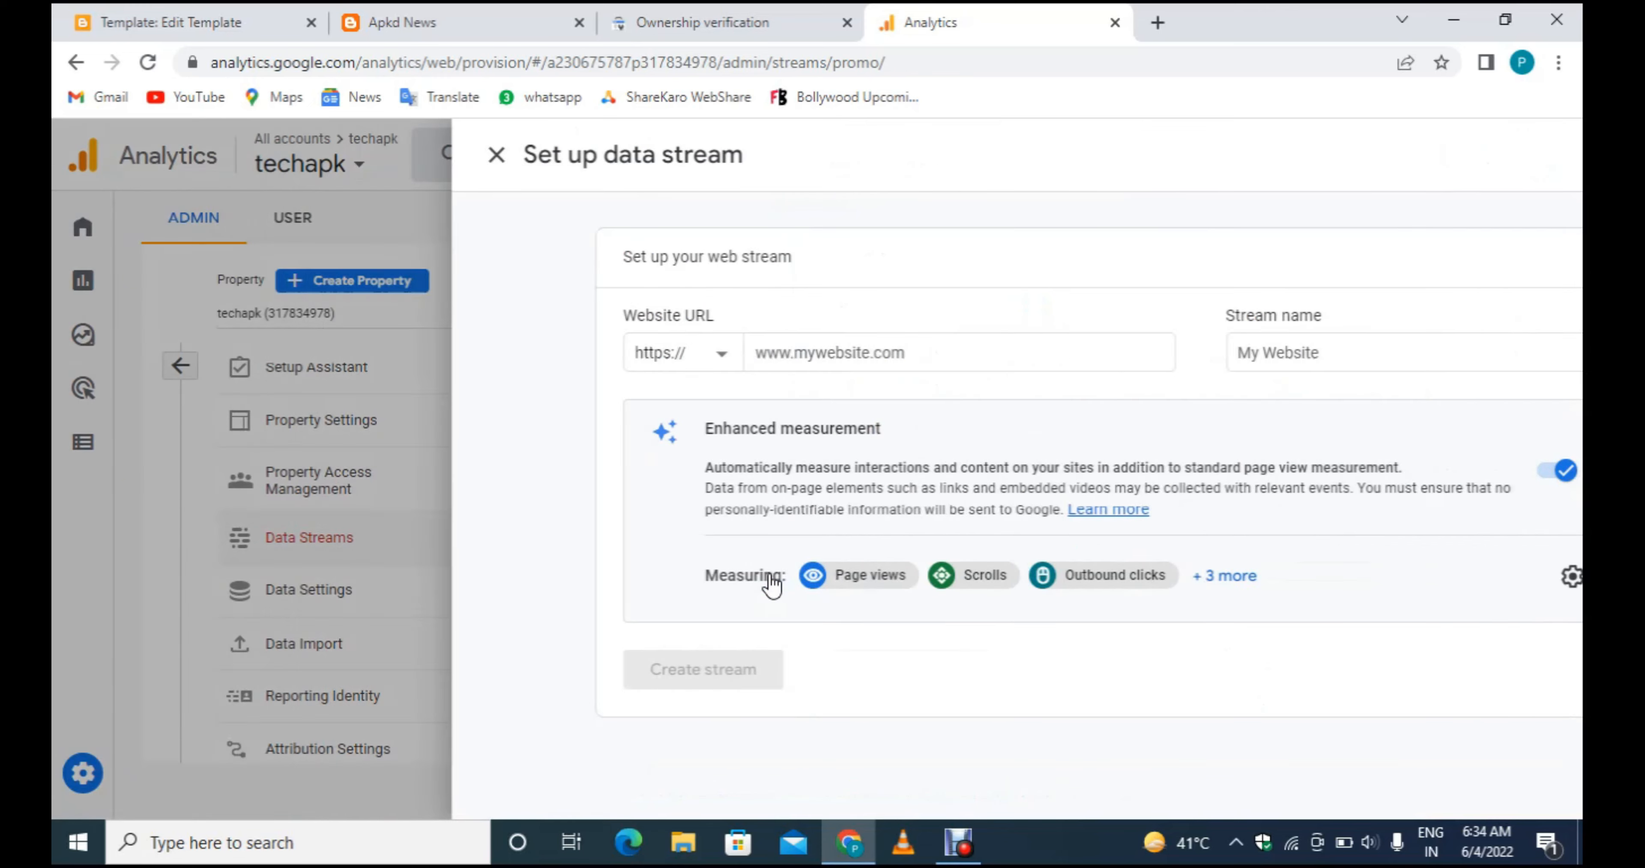
{"action": "left_click", "coordinate": [680, 352]}
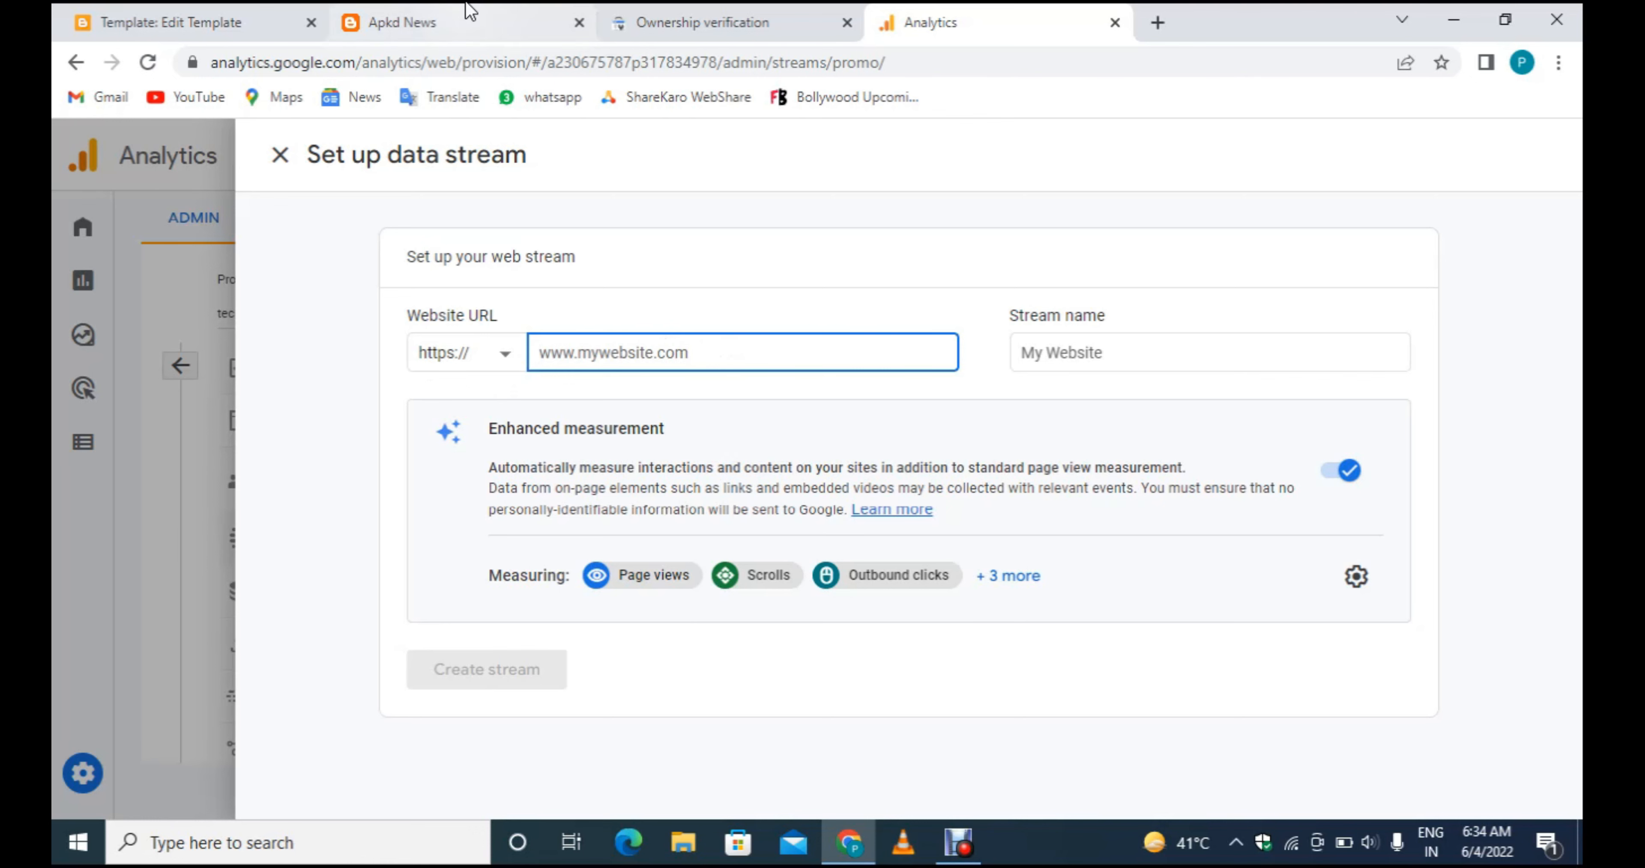
{"action": "left_click", "coordinate": [472, 19]}
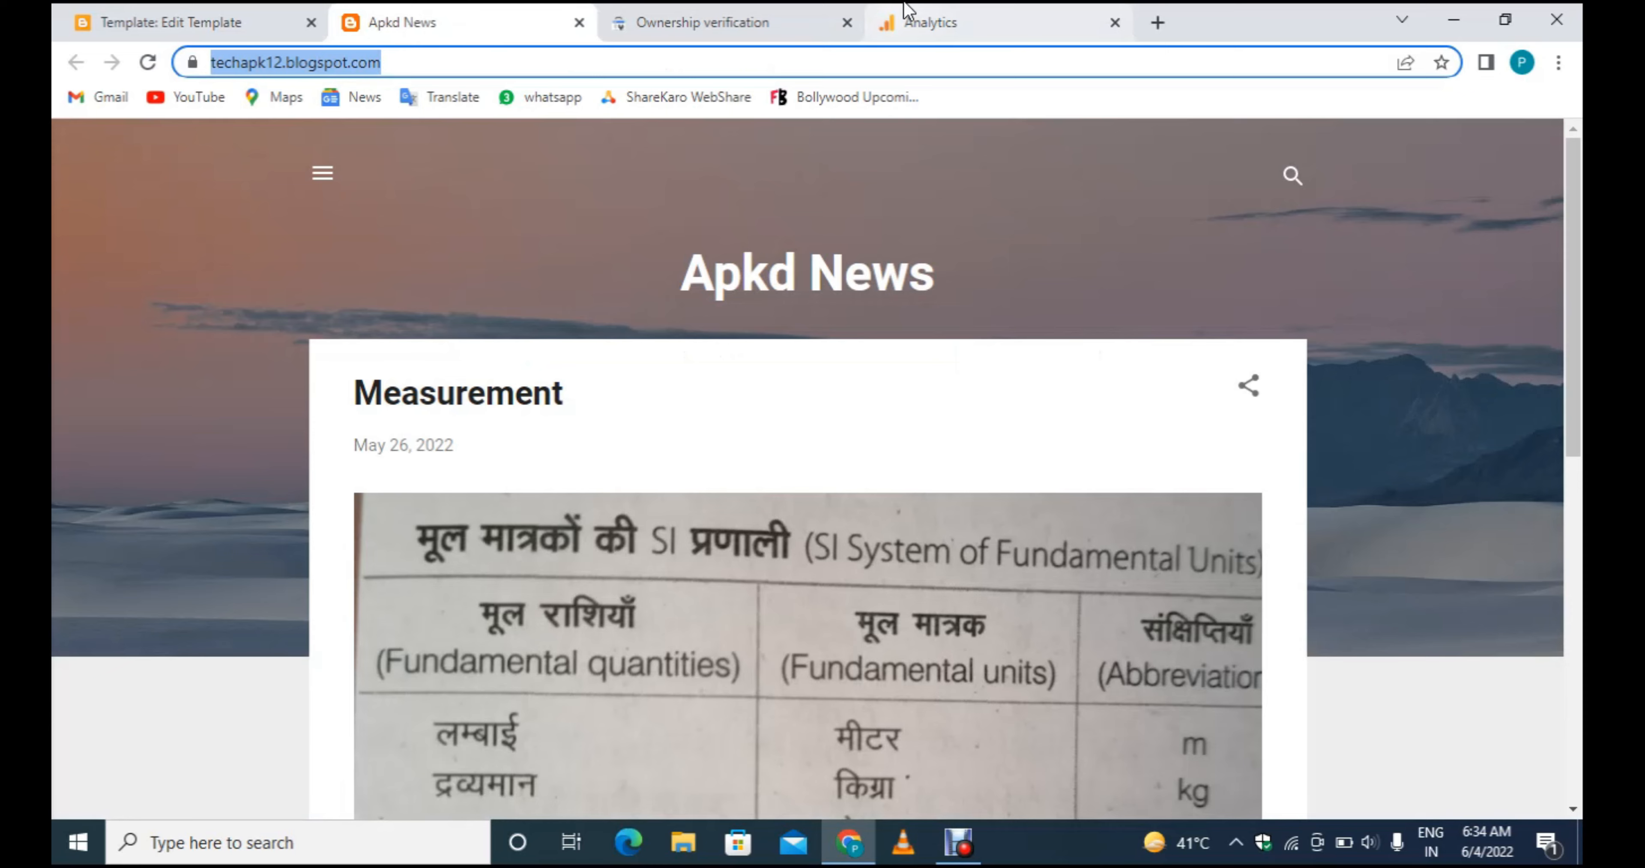
{"action": "left_click", "coordinate": [920, 20]}
{"action": "type", "text": "https://techapk12.blogspot.com/"}
{"action": "key", "text": "BackSpace"}
{"action": "key", "text": "Left"}
{"action": "key", "text": "Left"}
{"action": "key", "text": "Left"}
{"action": "key", "text": "Left"}
{"action": "key", "text": "Left"}
{"action": "key", "text": "Left"}
{"action": "key", "text": "Left"}
{"action": "key", "text": "Left"}
{"action": "key", "text": "Left"}
{"action": "key", "text": "Left"}
{"action": "key", "text": "Left"}
{"action": "key", "text": "Left"}
{"action": "key", "text": "Left"}
{"action": "key", "text": "Left"}
{"action": "key", "text": "Left"}
{"action": "key", "text": "Left"}
{"action": "key", "text": "Left"}
{"action": "key", "text": "Left"}
{"action": "key", "text": "Left"}
{"action": "key", "text": "Left"}
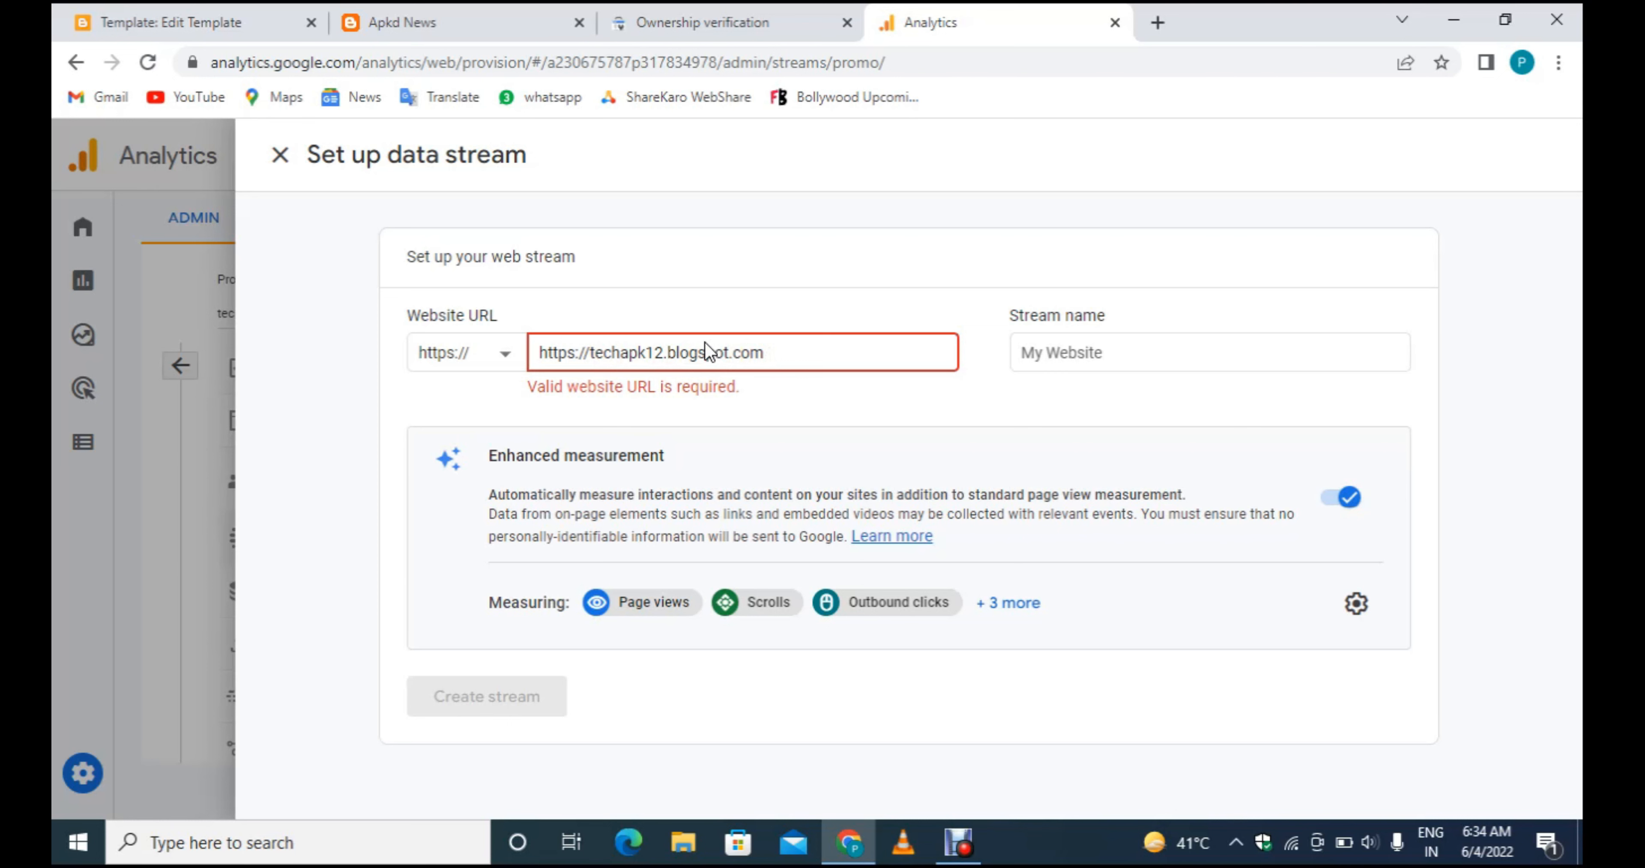
{"action": "key", "text": "BackSpace"}
{"action": "key", "text": "BackSpace"}
{"action": "key", "text": "BackSpace"}
{"action": "key", "text": "BackSpace"}
{"action": "key", "text": "BackSpace"}
{"action": "key", "text": "BackSpace"}
{"action": "key", "text": "BackSpace"}
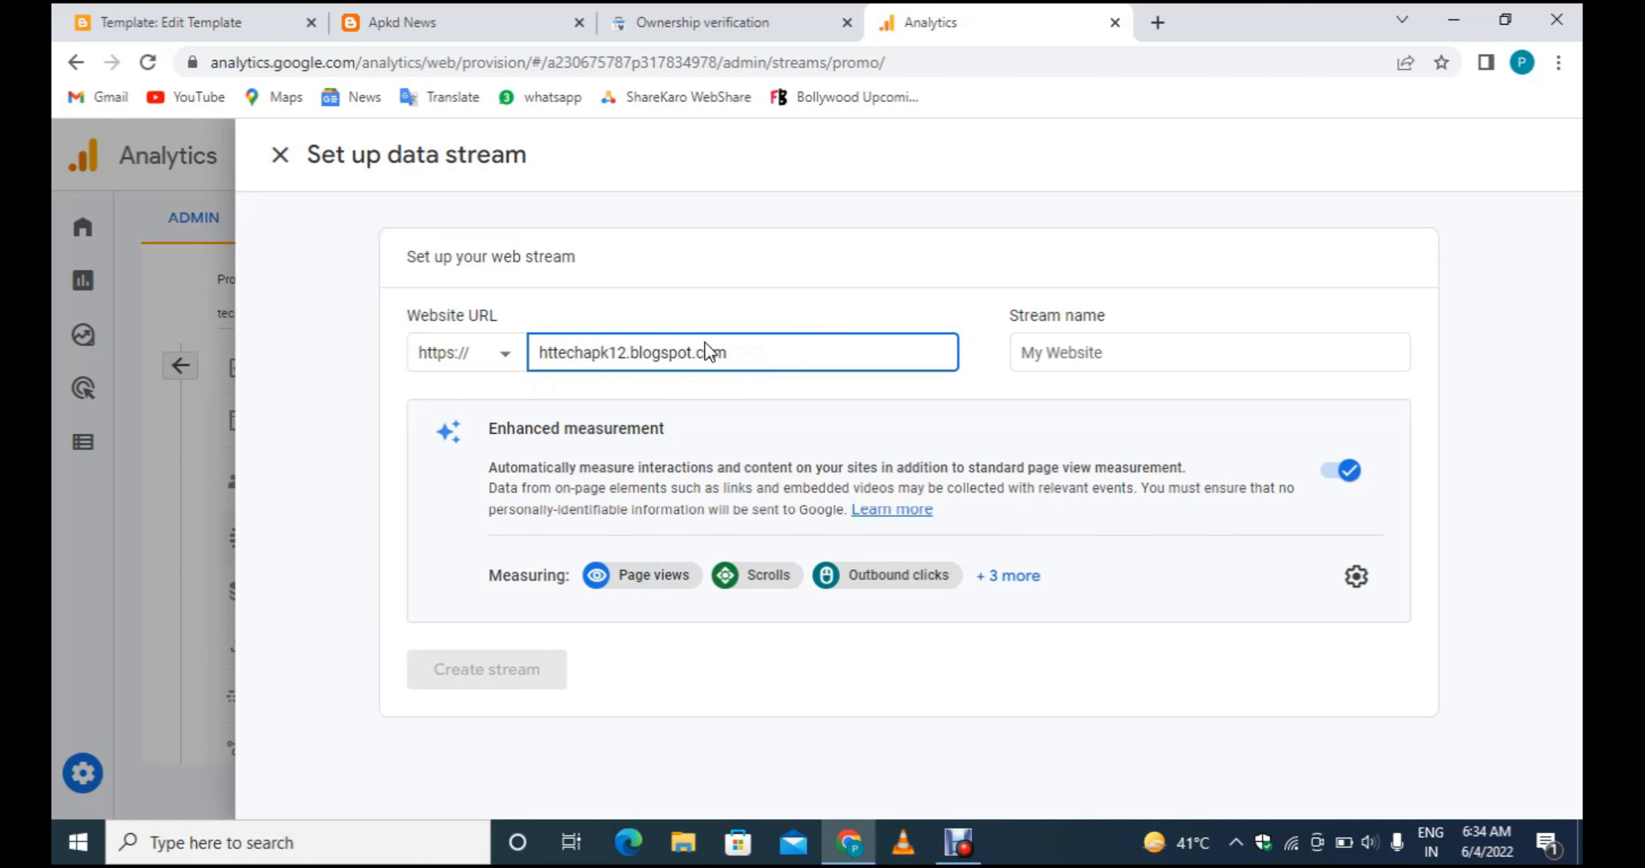
{"action": "key", "text": "BackSpace"}
Name the web stream techapk, leave the enhanced measurement options as they are and create the stream.
{"action": "left_click", "coordinate": [1200, 349]}
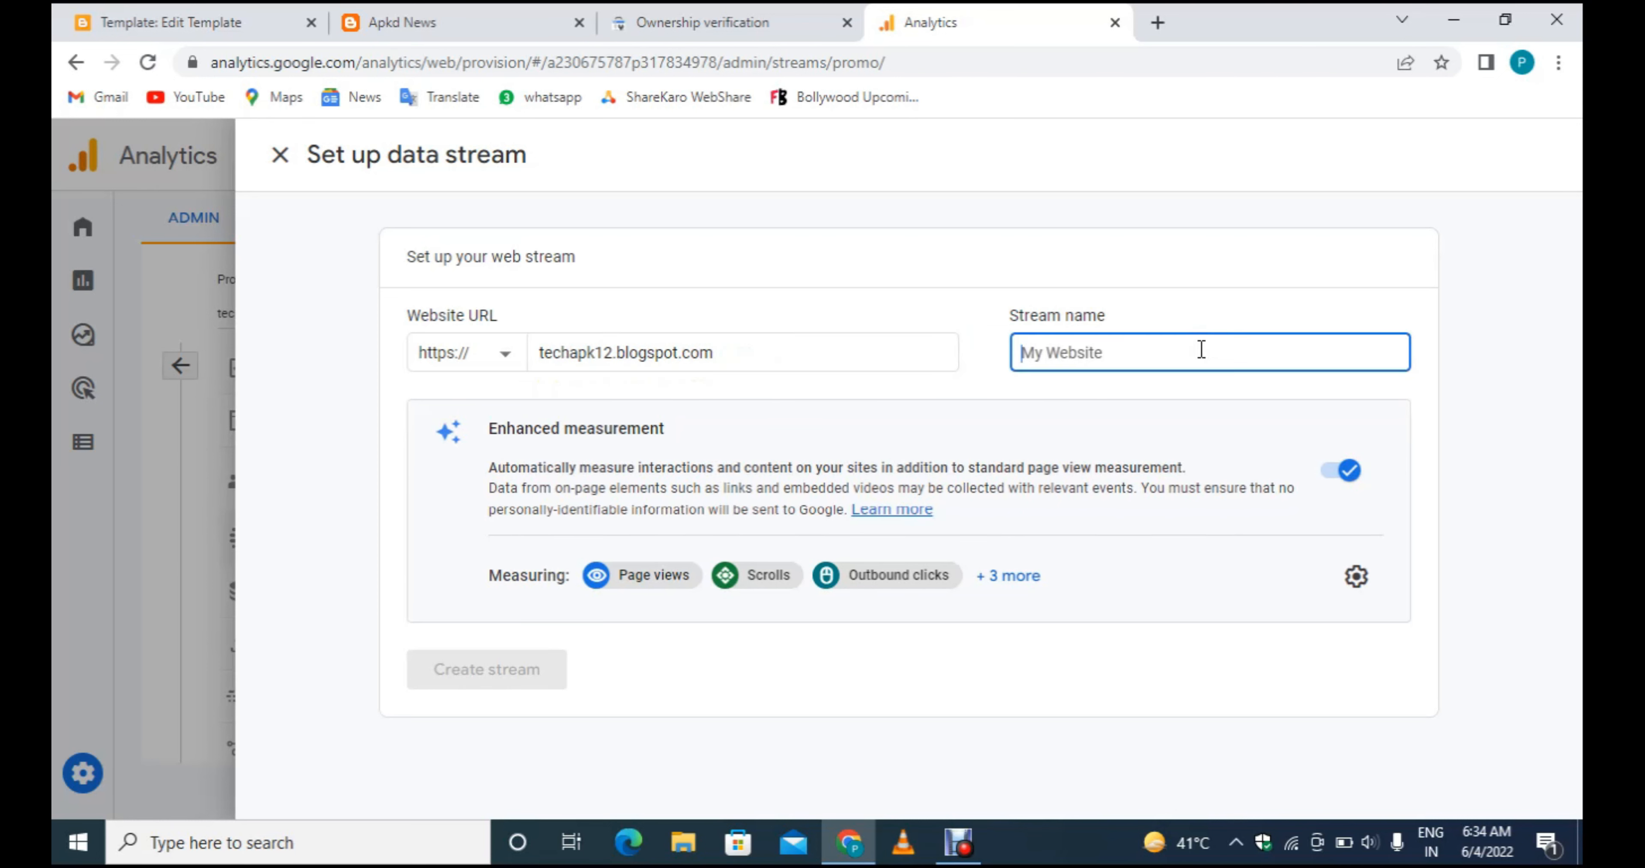
{"action": "type", "text": "t"}
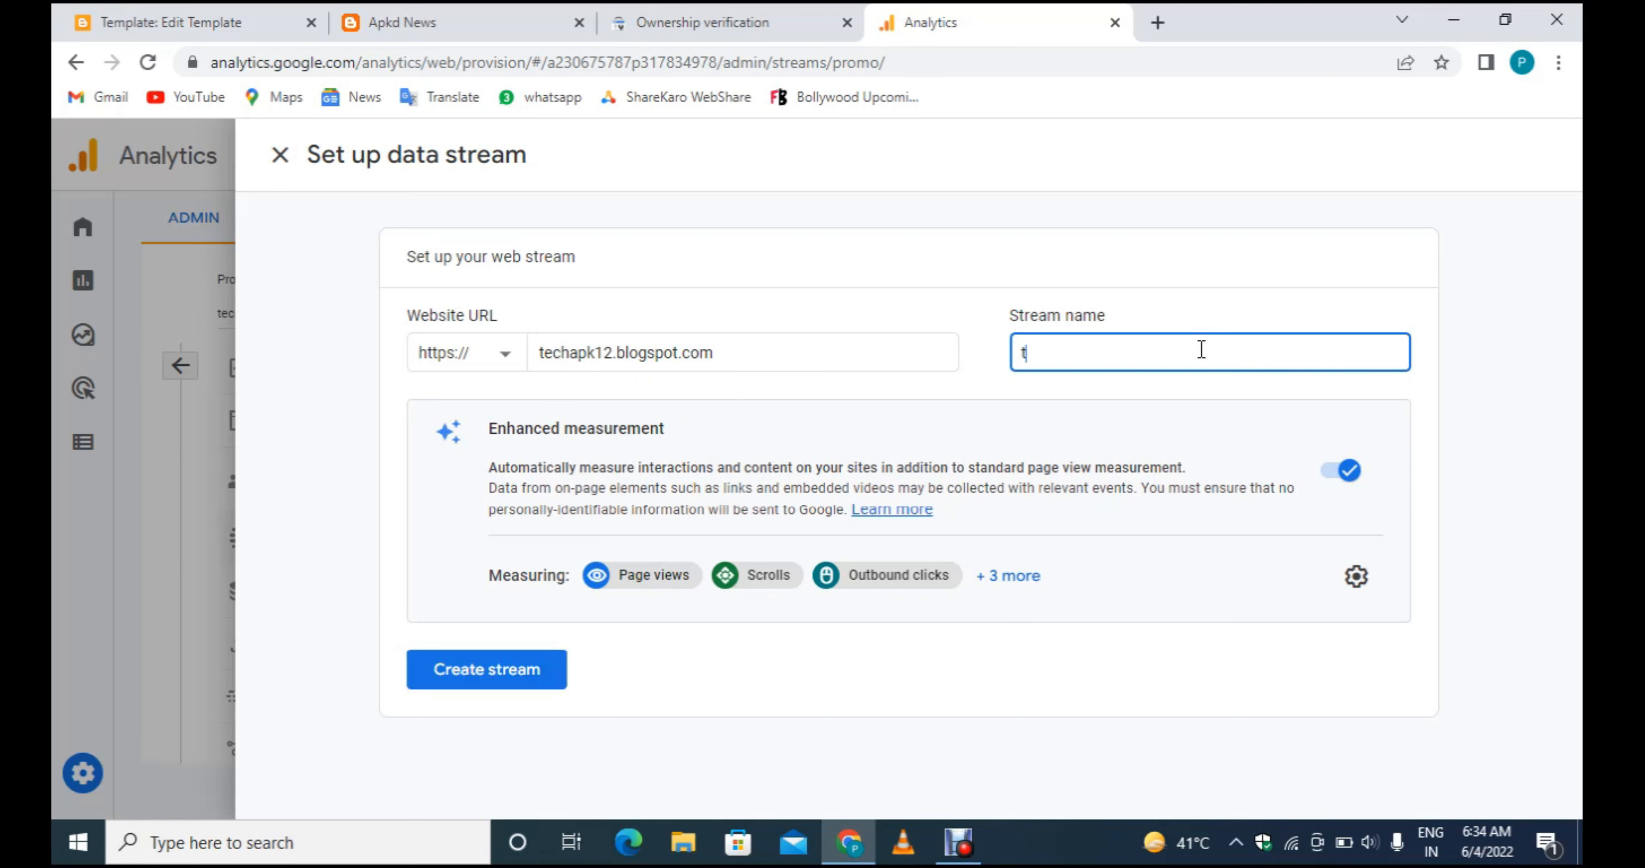
{"action": "type", "text": "echapk"}
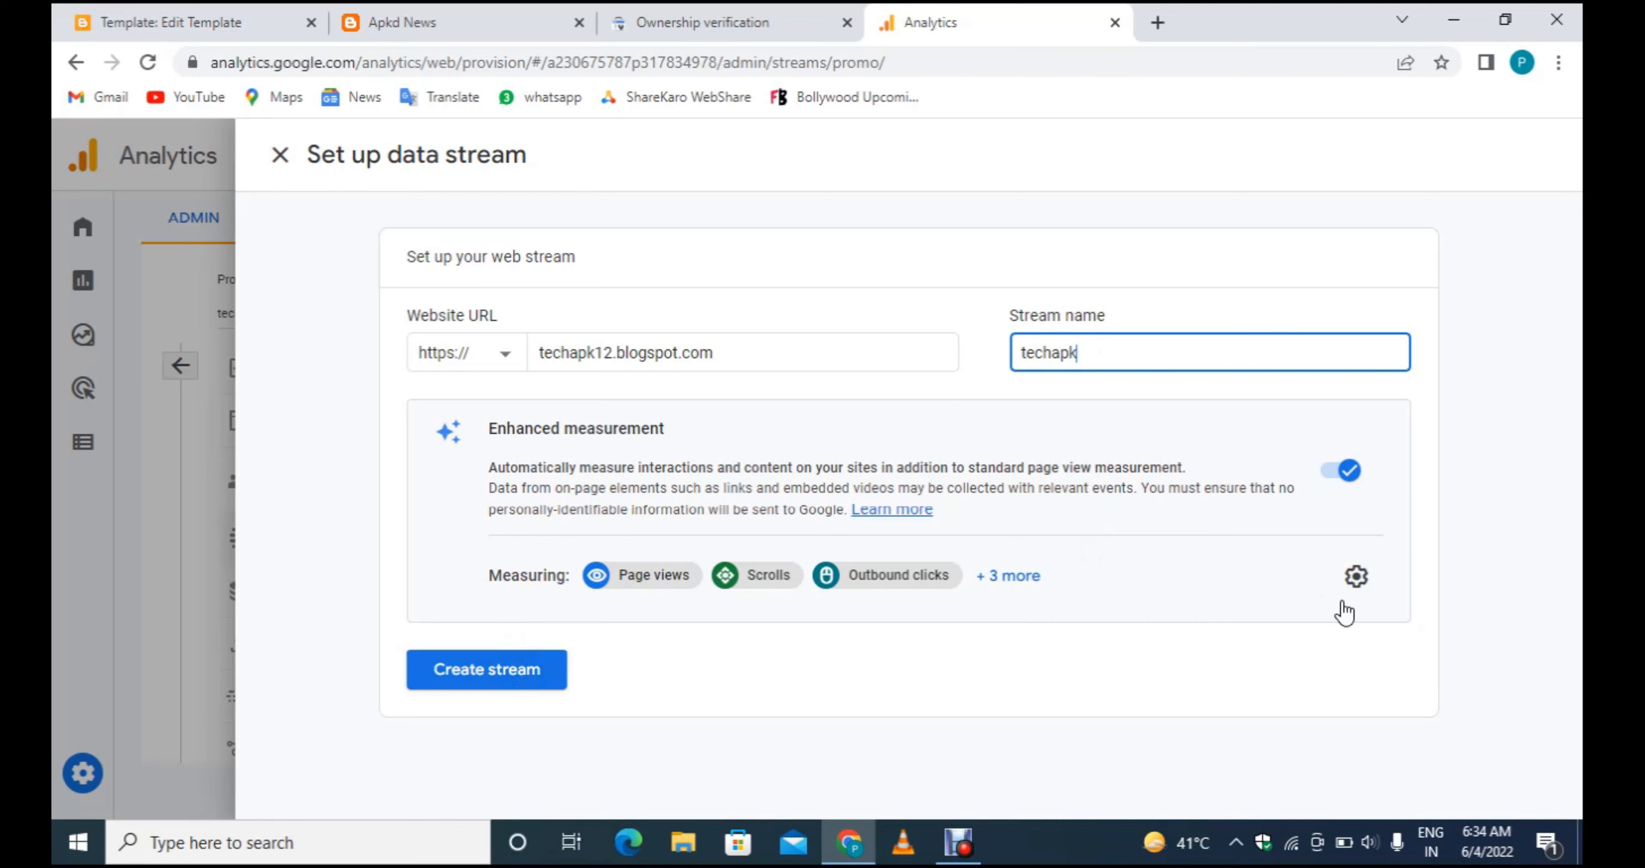
{"action": "left_click", "coordinate": [1364, 581]}
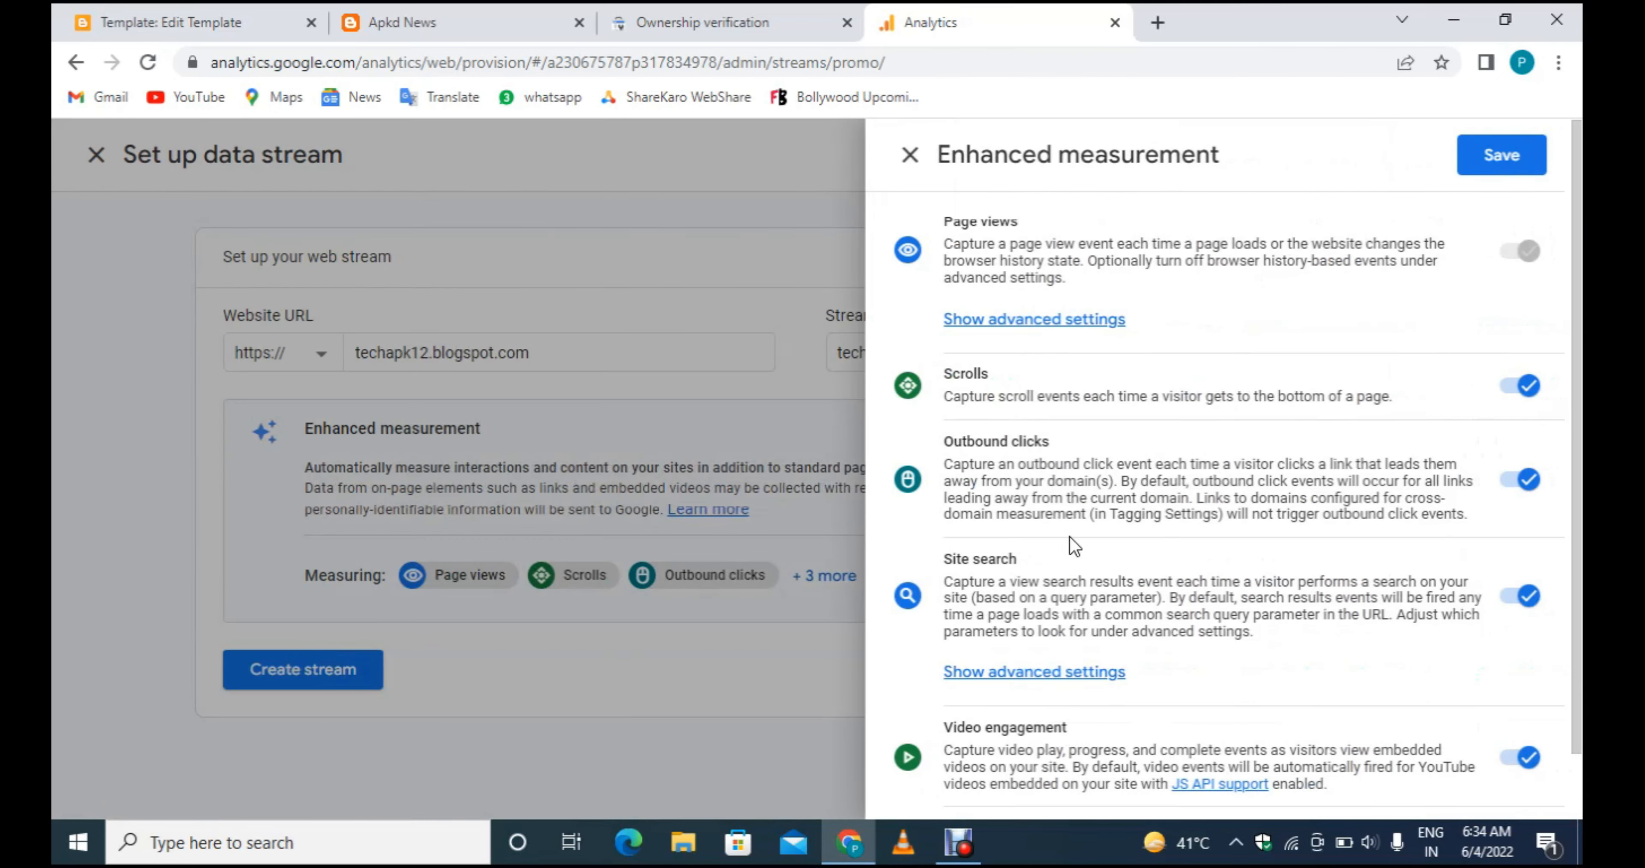
{"action": "scroll", "coordinate": [1285, 431], "scroll_direction": "down", "scroll_amount": 1}
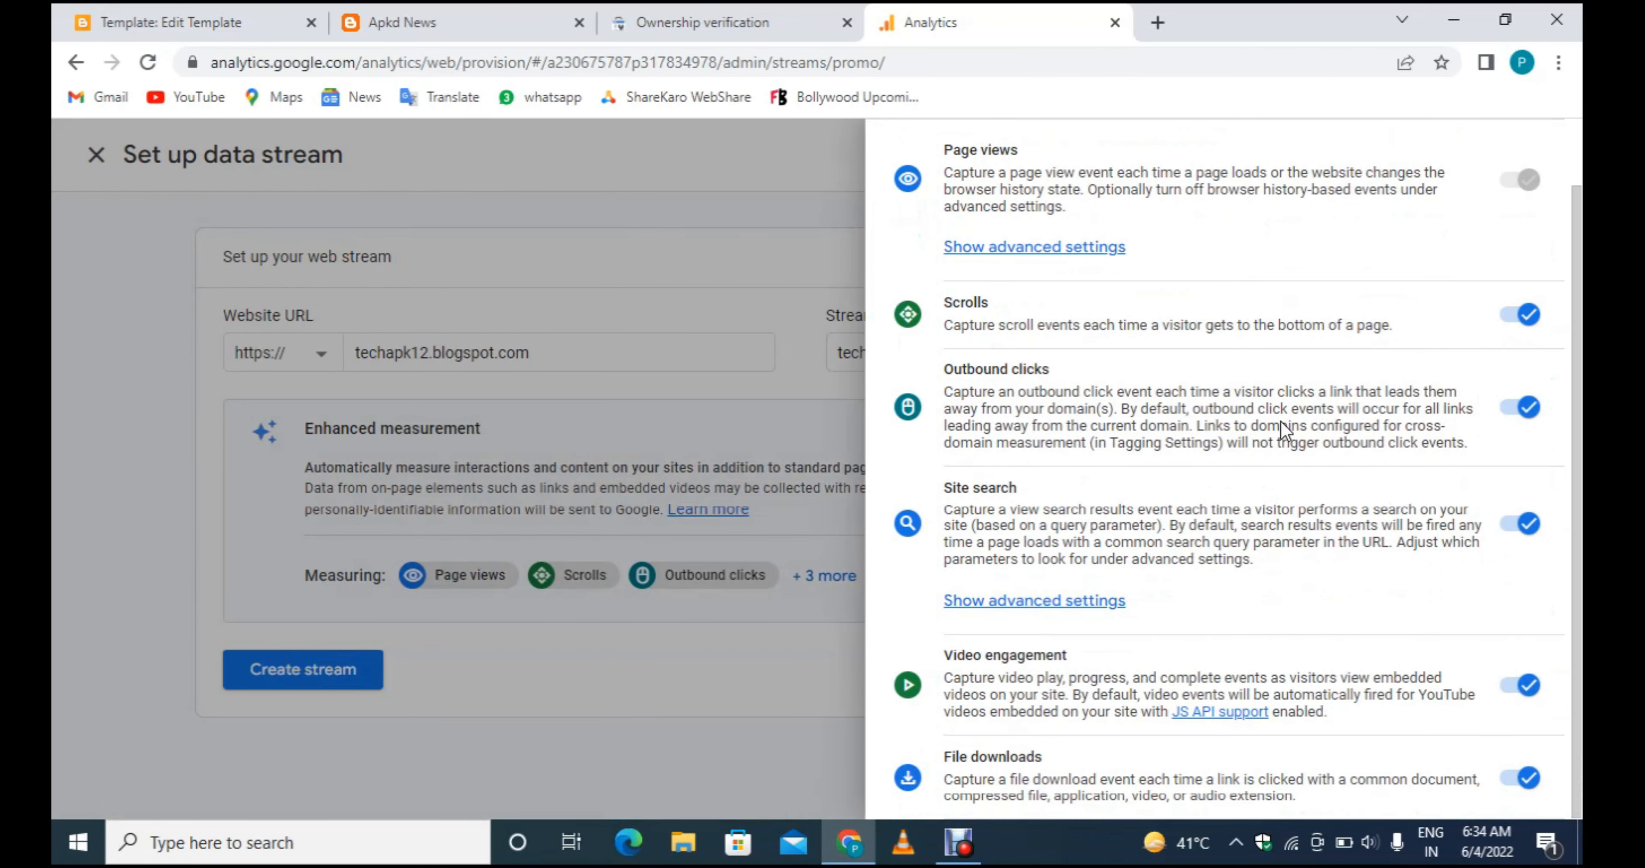
{"action": "scroll", "coordinate": [1281, 425], "scroll_direction": "up", "scroll_amount": 1}
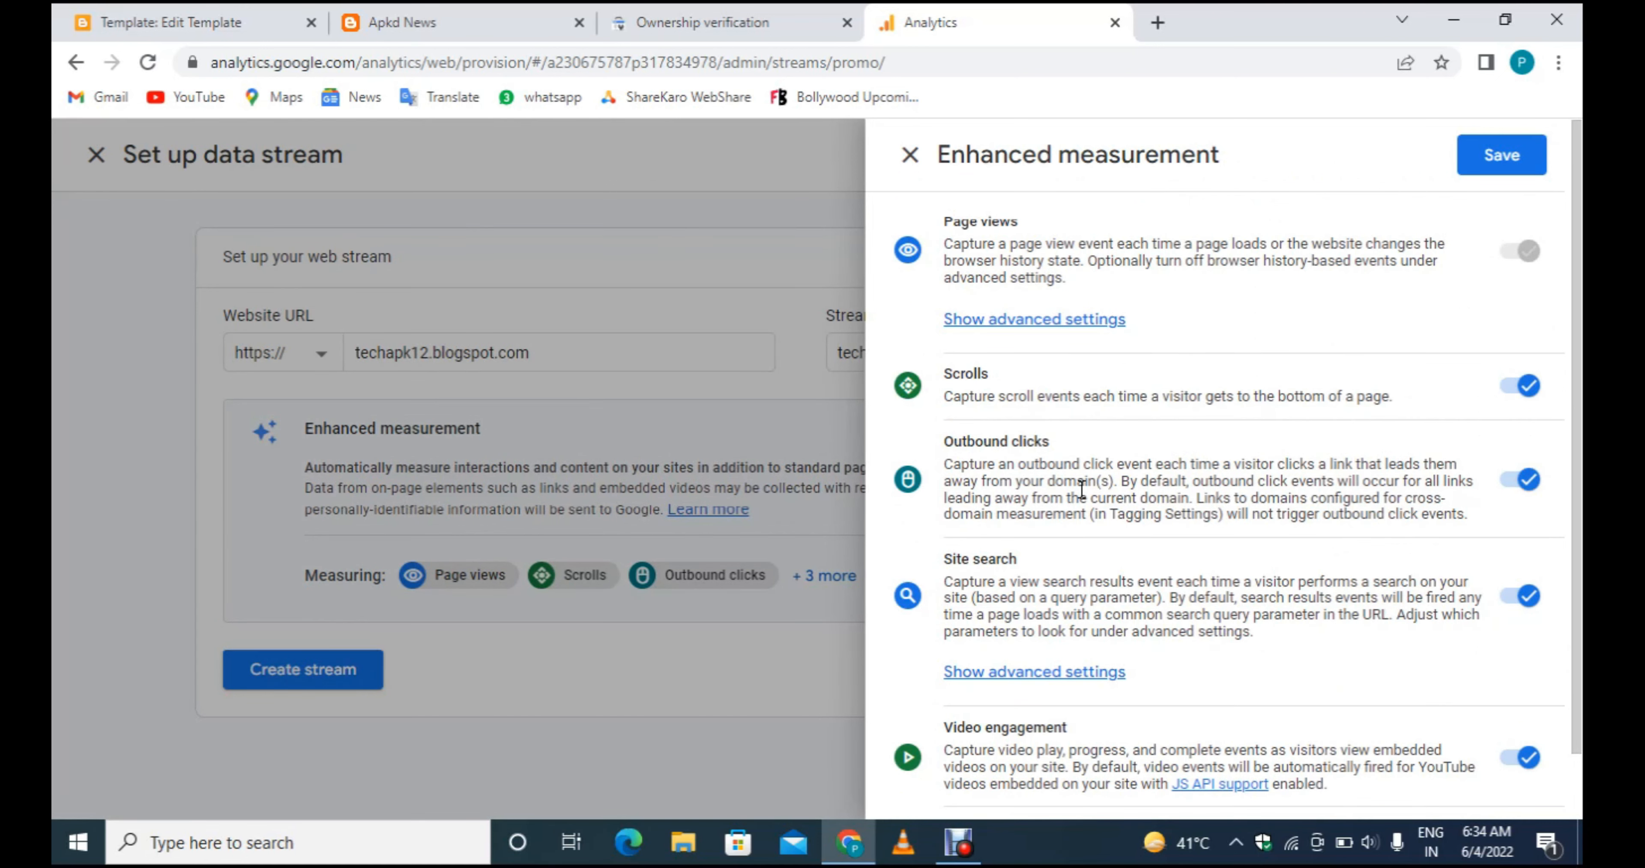
{"action": "scroll", "coordinate": [1395, 475], "scroll_direction": "down", "scroll_amount": 1}
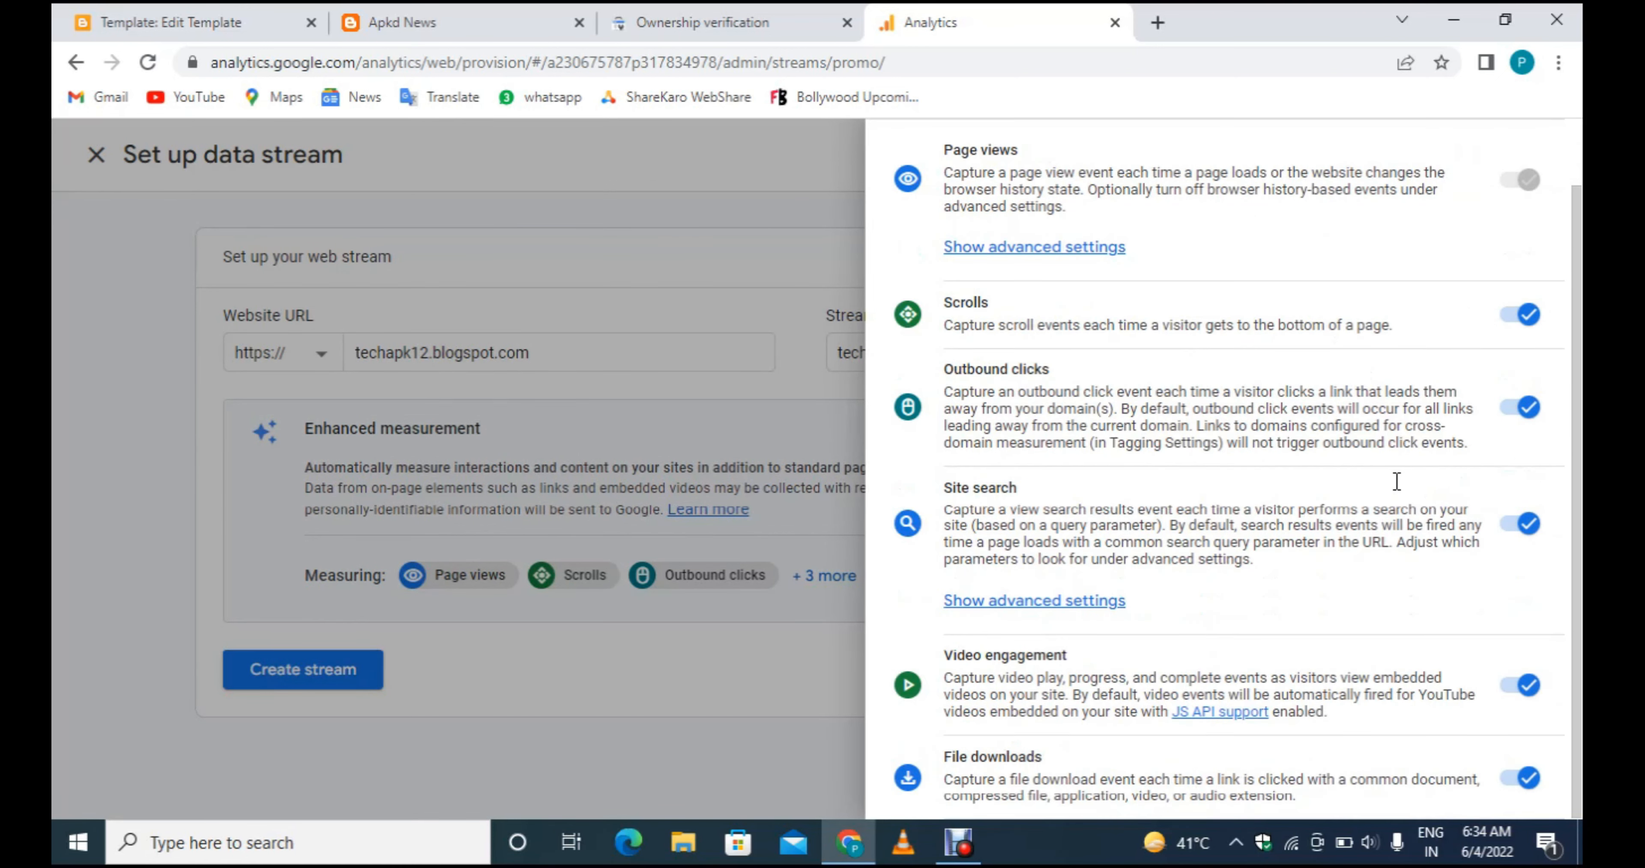
{"action": "scroll", "coordinate": [1324, 413], "scroll_direction": "up", "scroll_amount": 1}
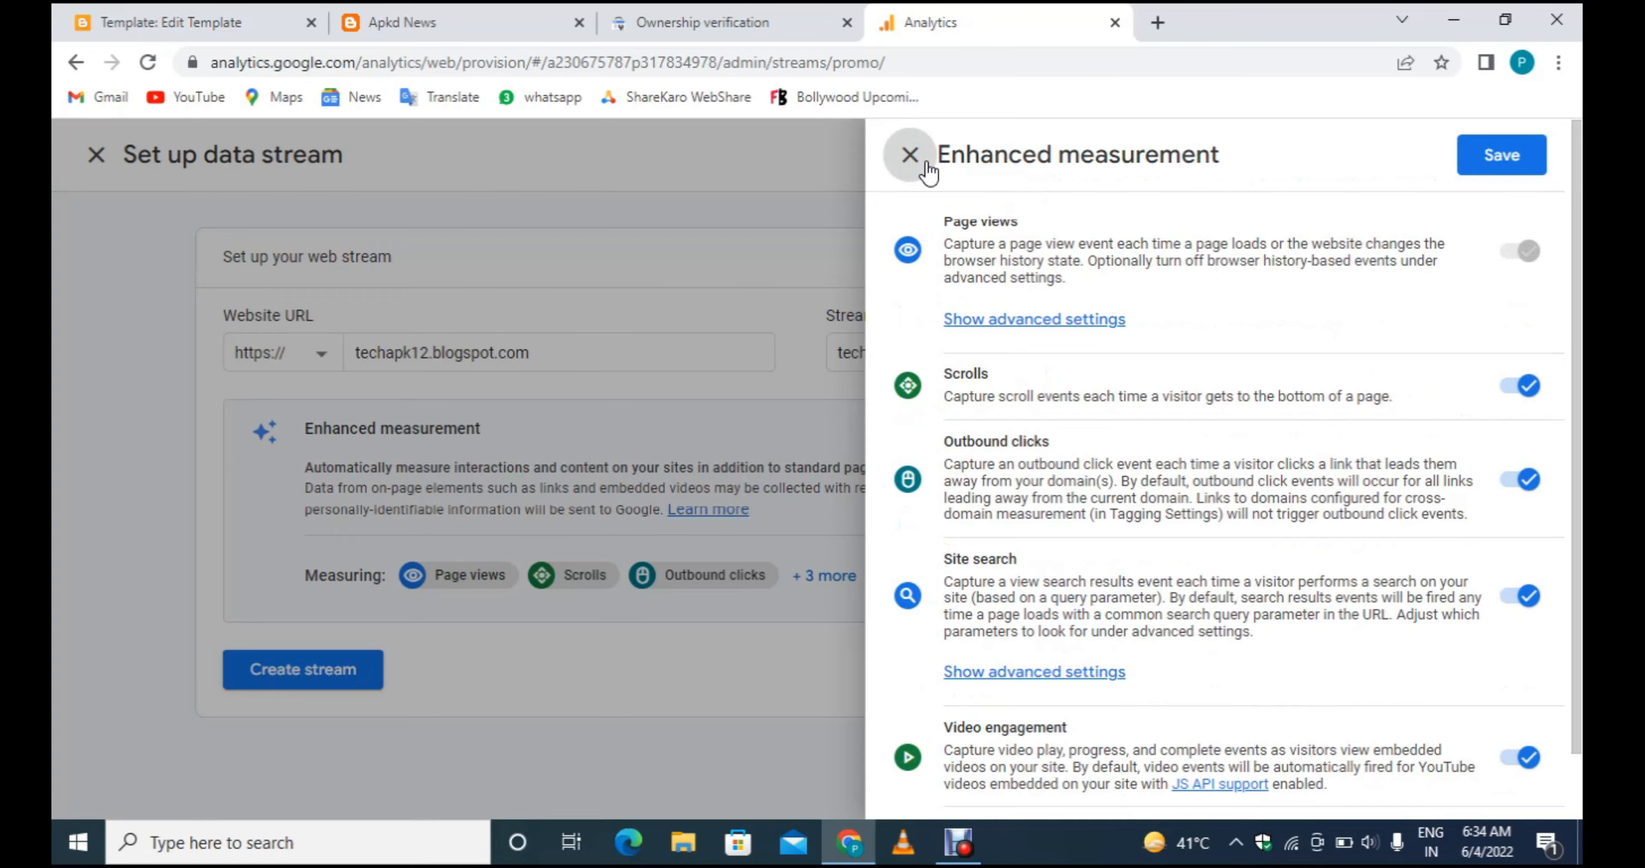
{"action": "left_click", "coordinate": [911, 157]}
{"action": "left_click", "coordinate": [511, 688]}
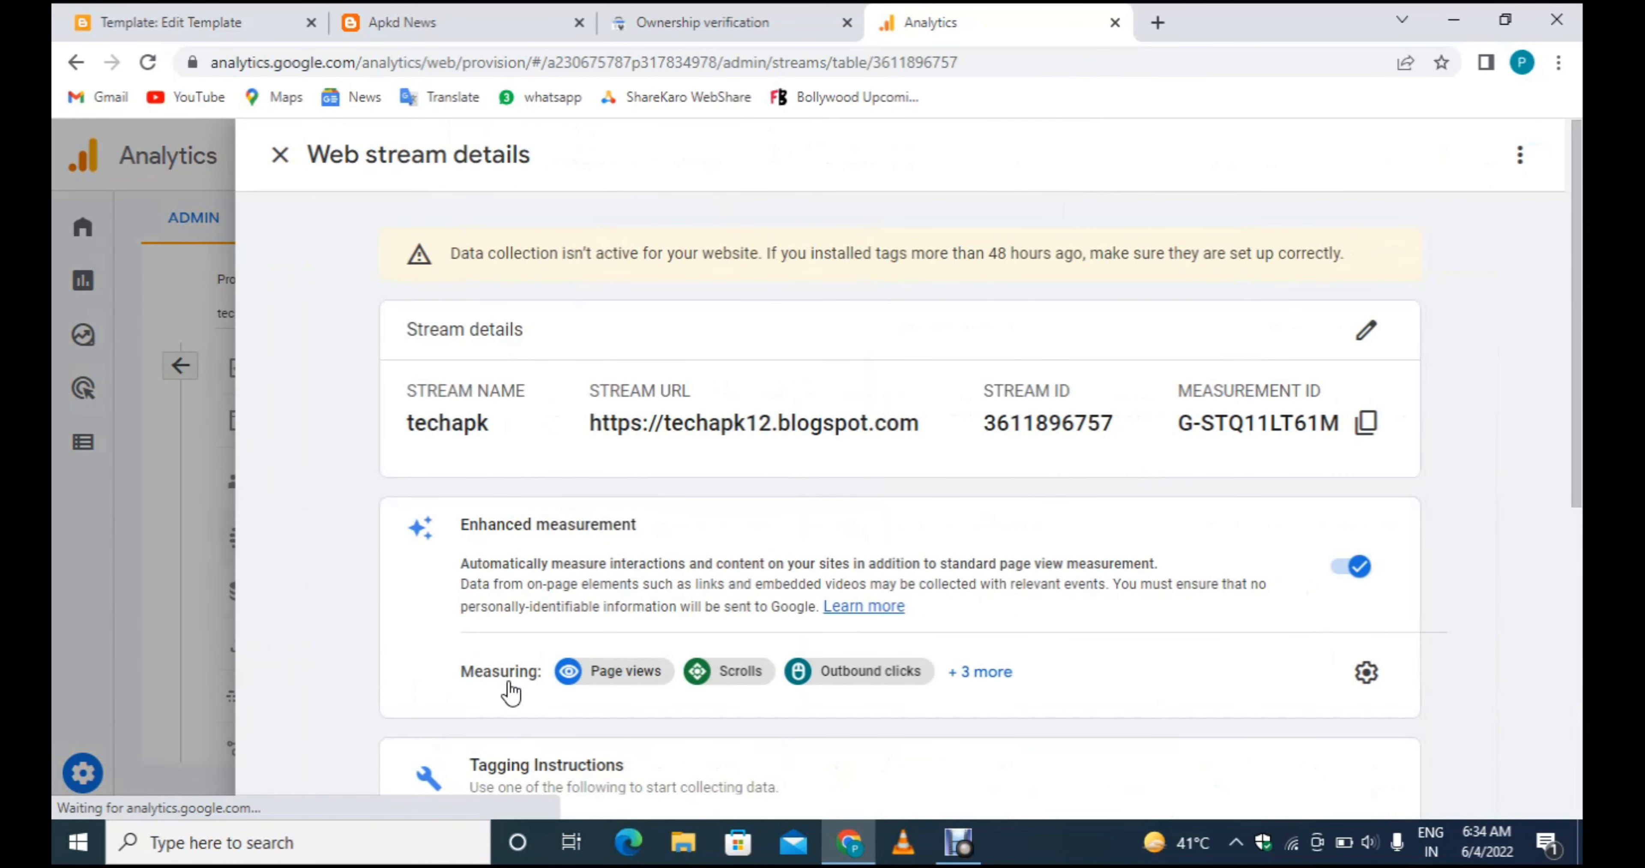
Show the global site tag (gtag.js) in the stream's tagging instructions and copy its code.
{"action": "scroll", "coordinate": [1223, 616], "scroll_direction": "down", "scroll_amount": 6}
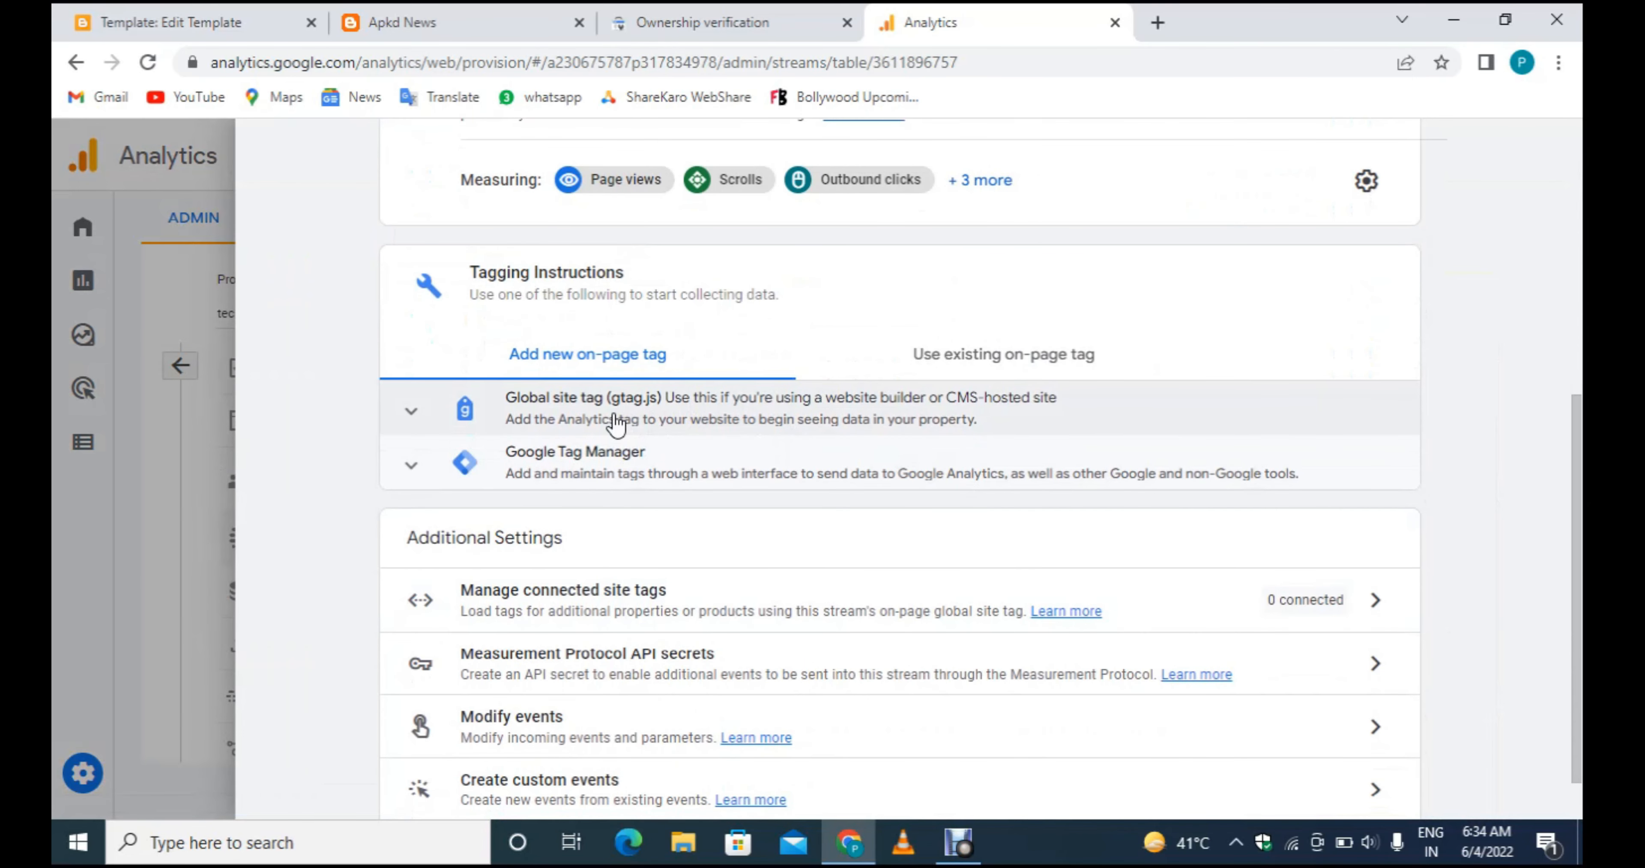
{"action": "left_click", "coordinate": [710, 418]}
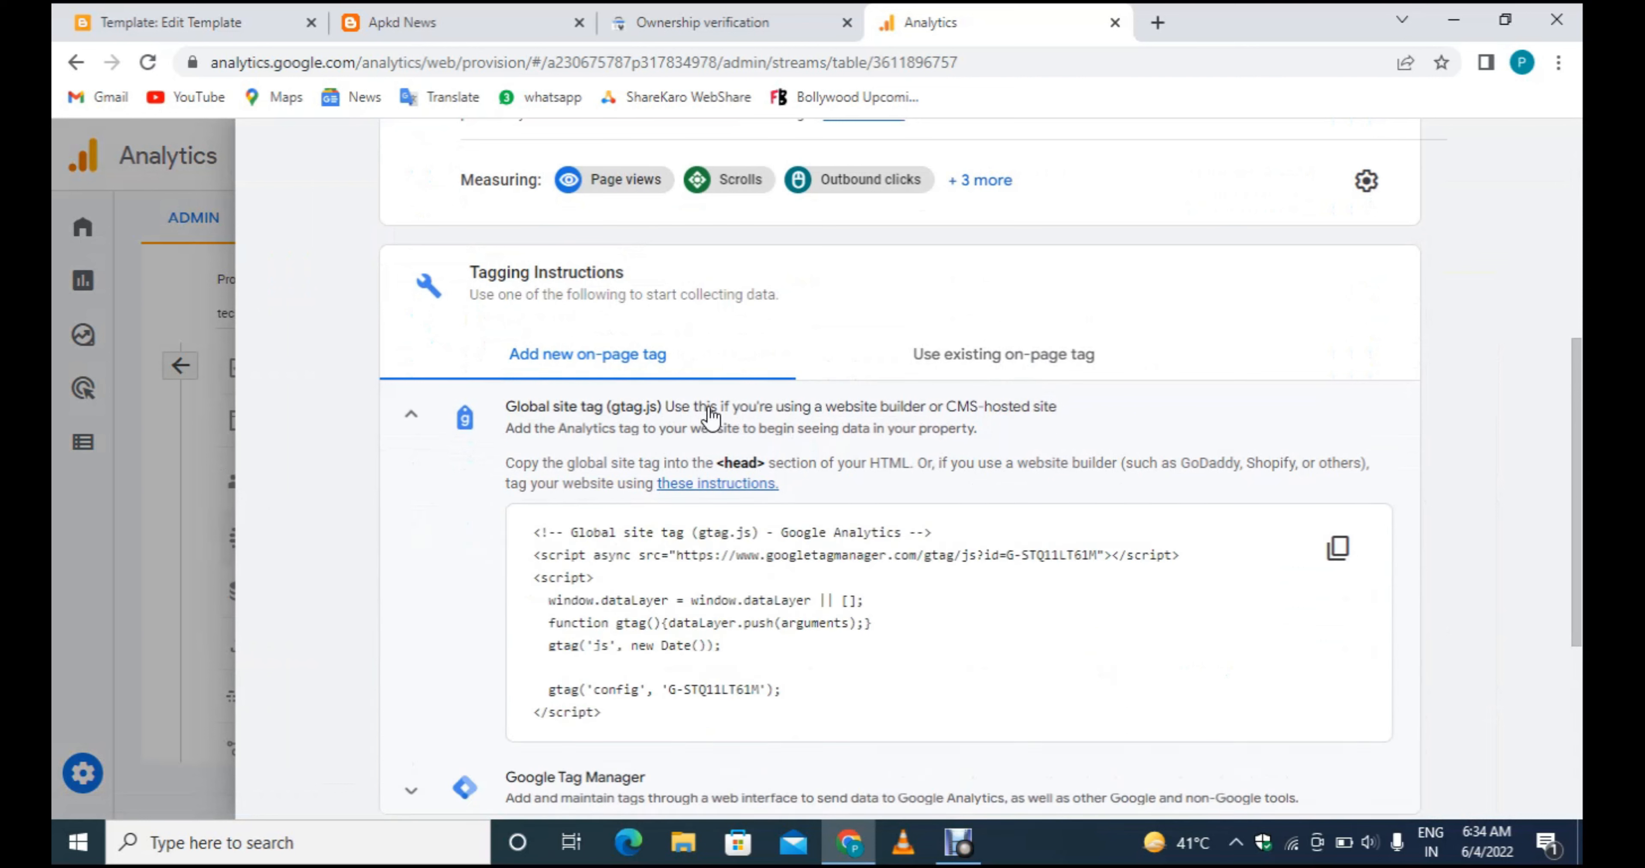
{"action": "left_click", "coordinate": [1349, 559]}
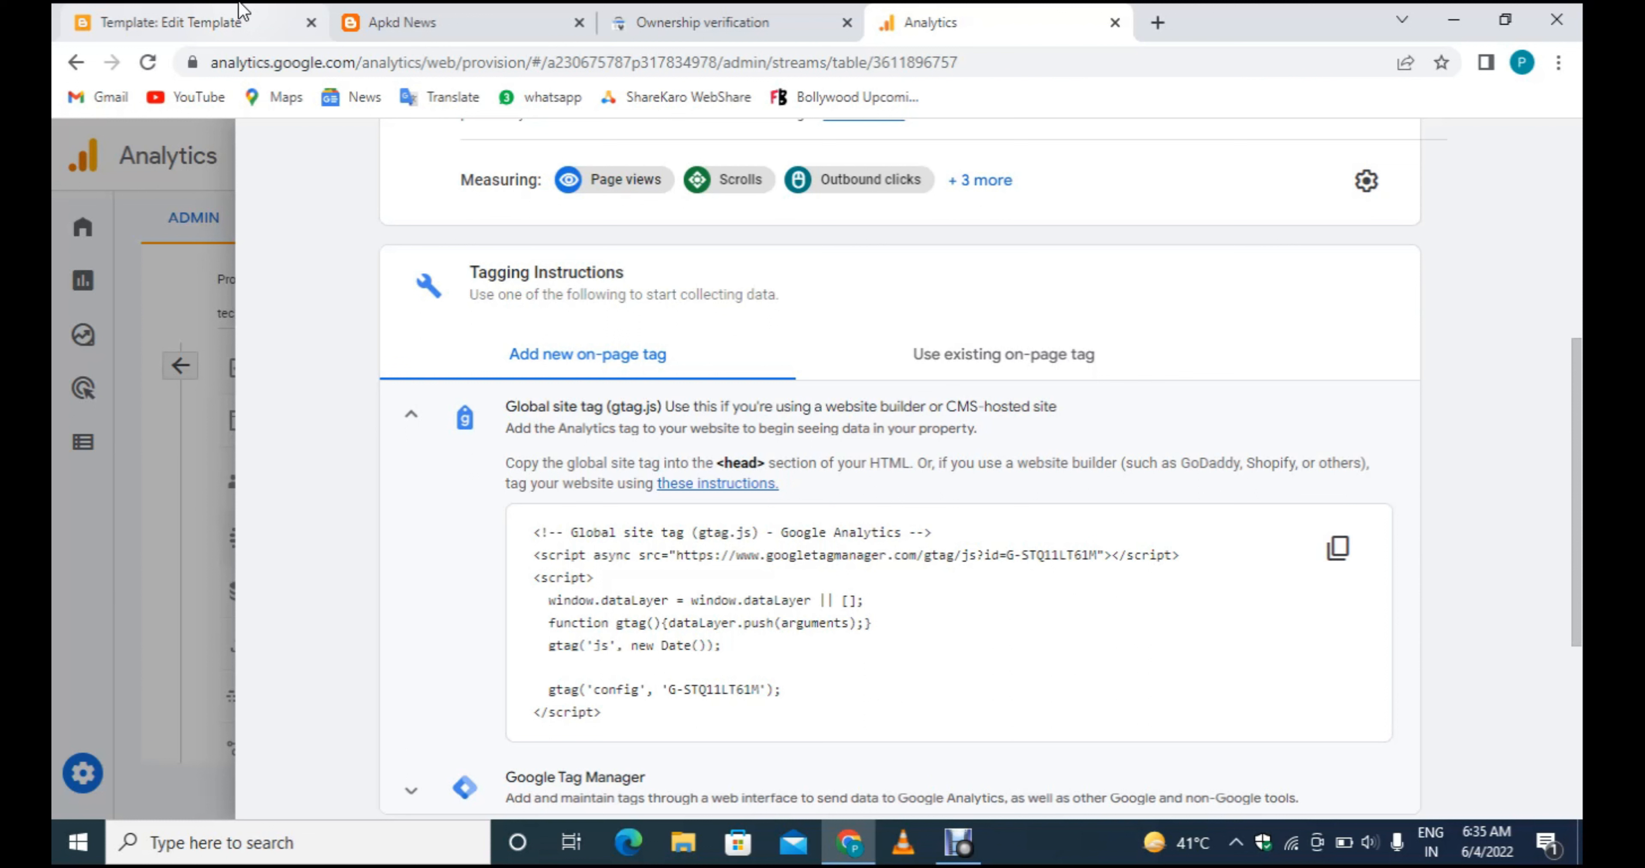
Paste the global site tag code below the google-site-verification meta line in the Blogger template's head and save the template.
{"action": "left_click", "coordinate": [289, 14]}
{"action": "left_click", "coordinate": [899, 392]}
{"action": "key", "text": "Return"}
{"action": "key", "text": "Return"}
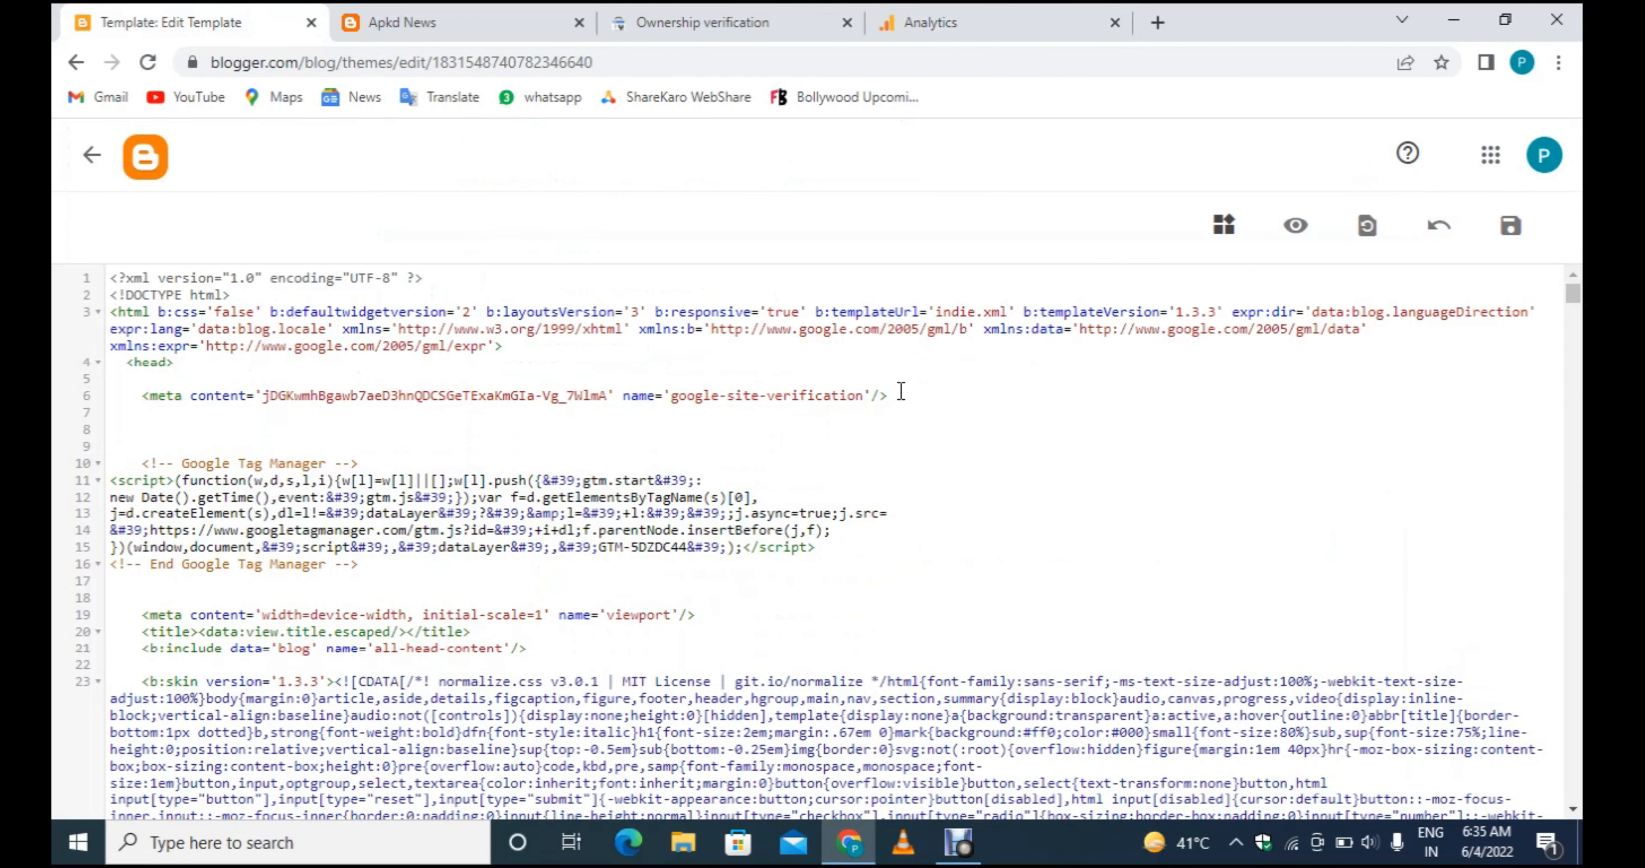
{"action": "key", "text": "ctrl+v"}
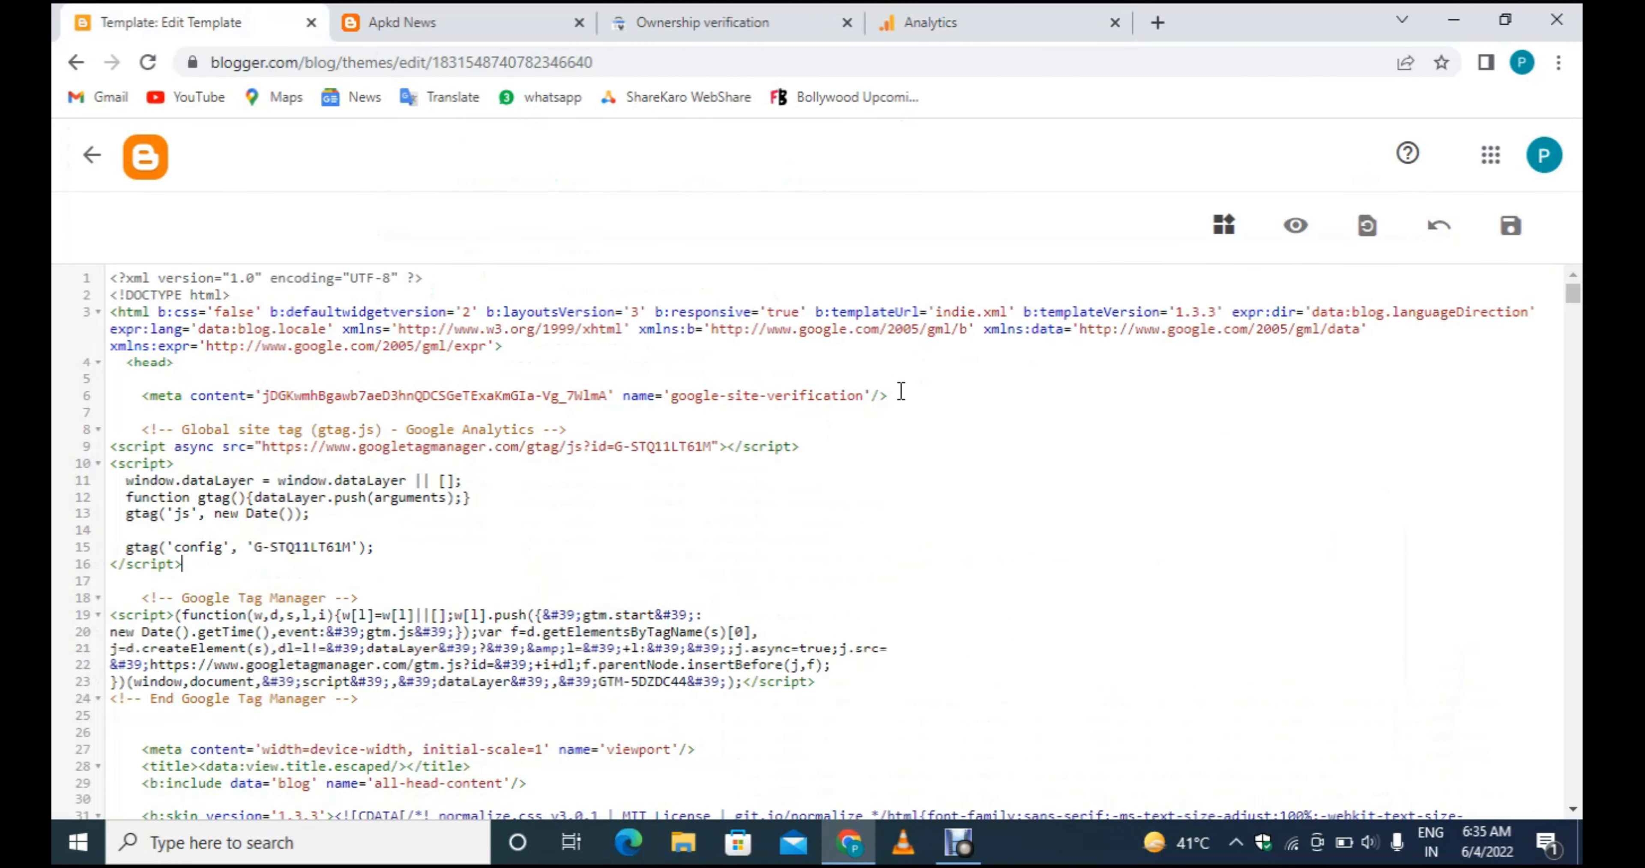
{"action": "left_click", "coordinate": [1531, 224]}
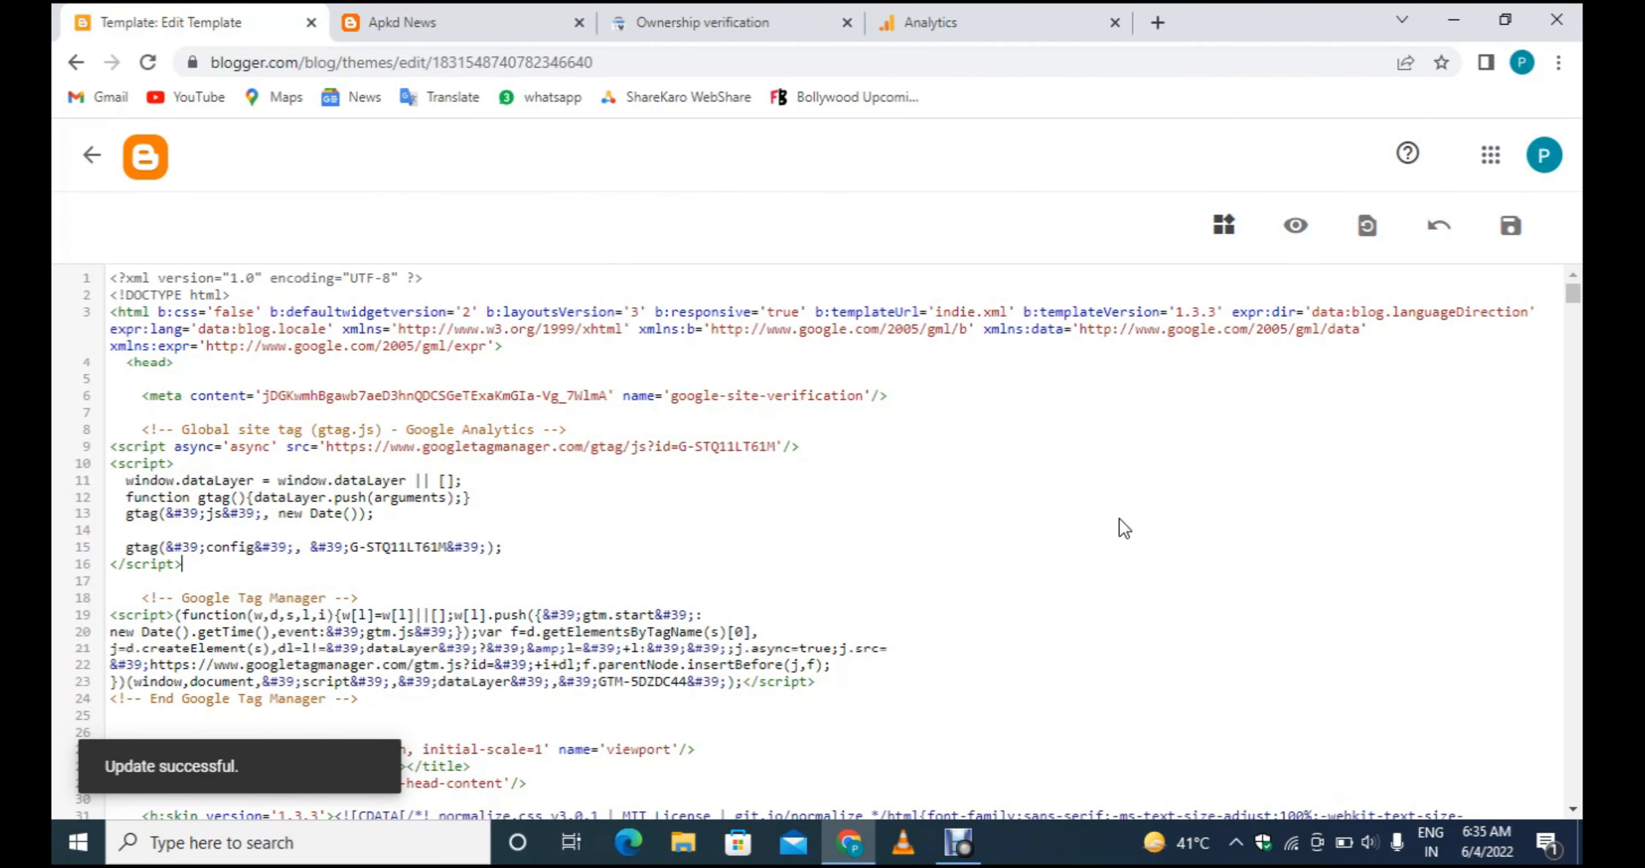
Return to Search Console's ownership verification page and verify the site with the Google Analytics method.
{"action": "left_click", "coordinate": [715, 7]}
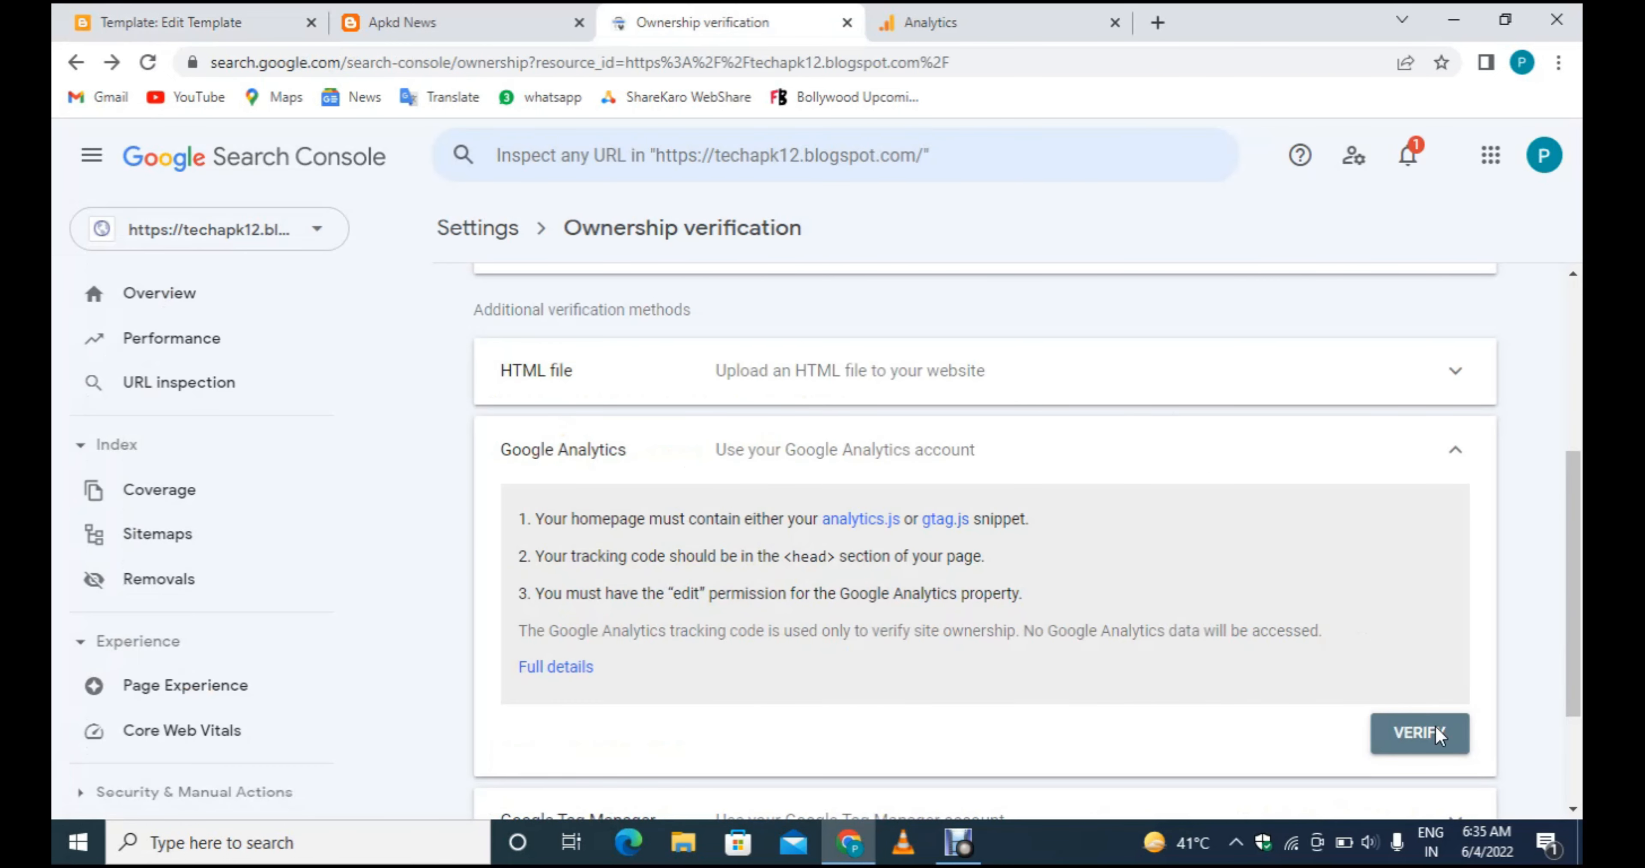
{"action": "left_click", "coordinate": [1418, 737]}
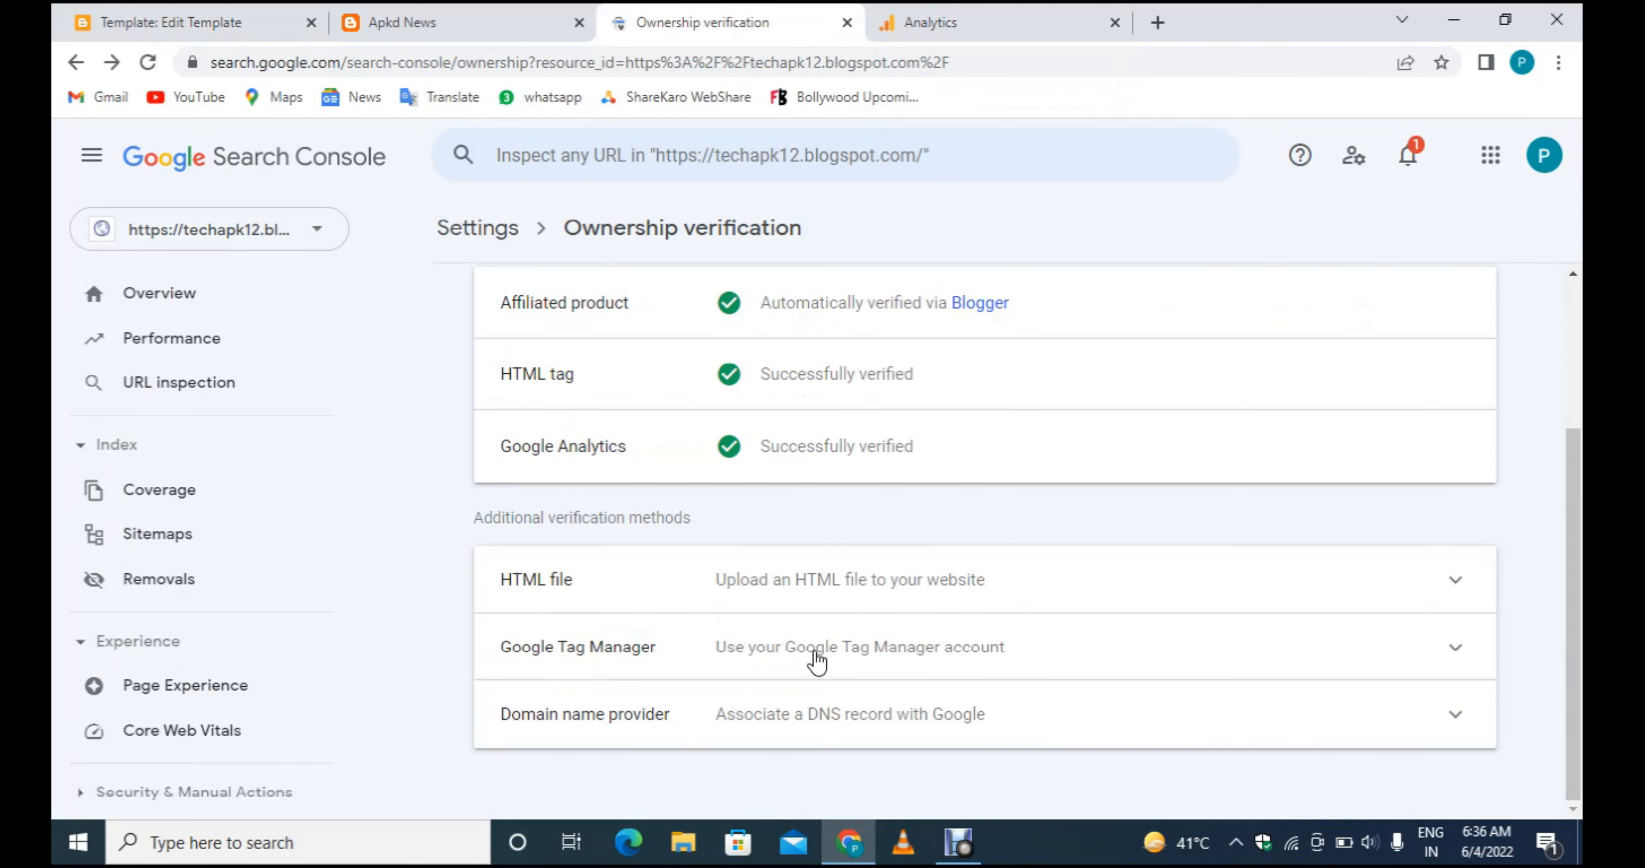
Search Google for google tag manager in a new browser tab and open the Google Tag Manager site.
{"action": "left_click", "coordinate": [1118, 655]}
{"action": "left_click", "coordinate": [1158, 22]}
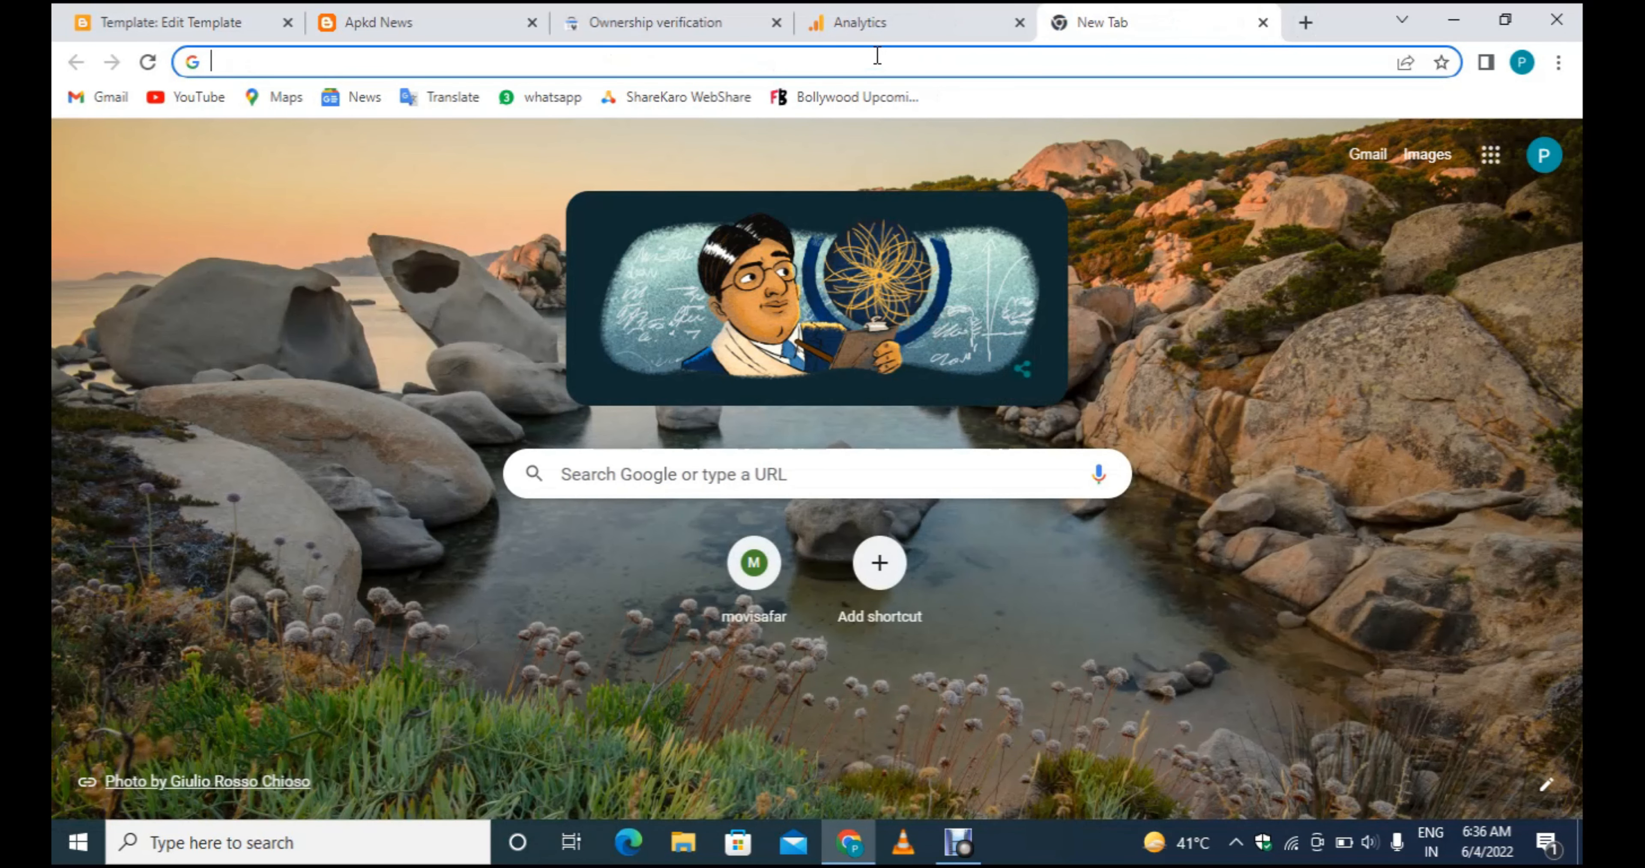
{"action": "type", "text": "google tag "}
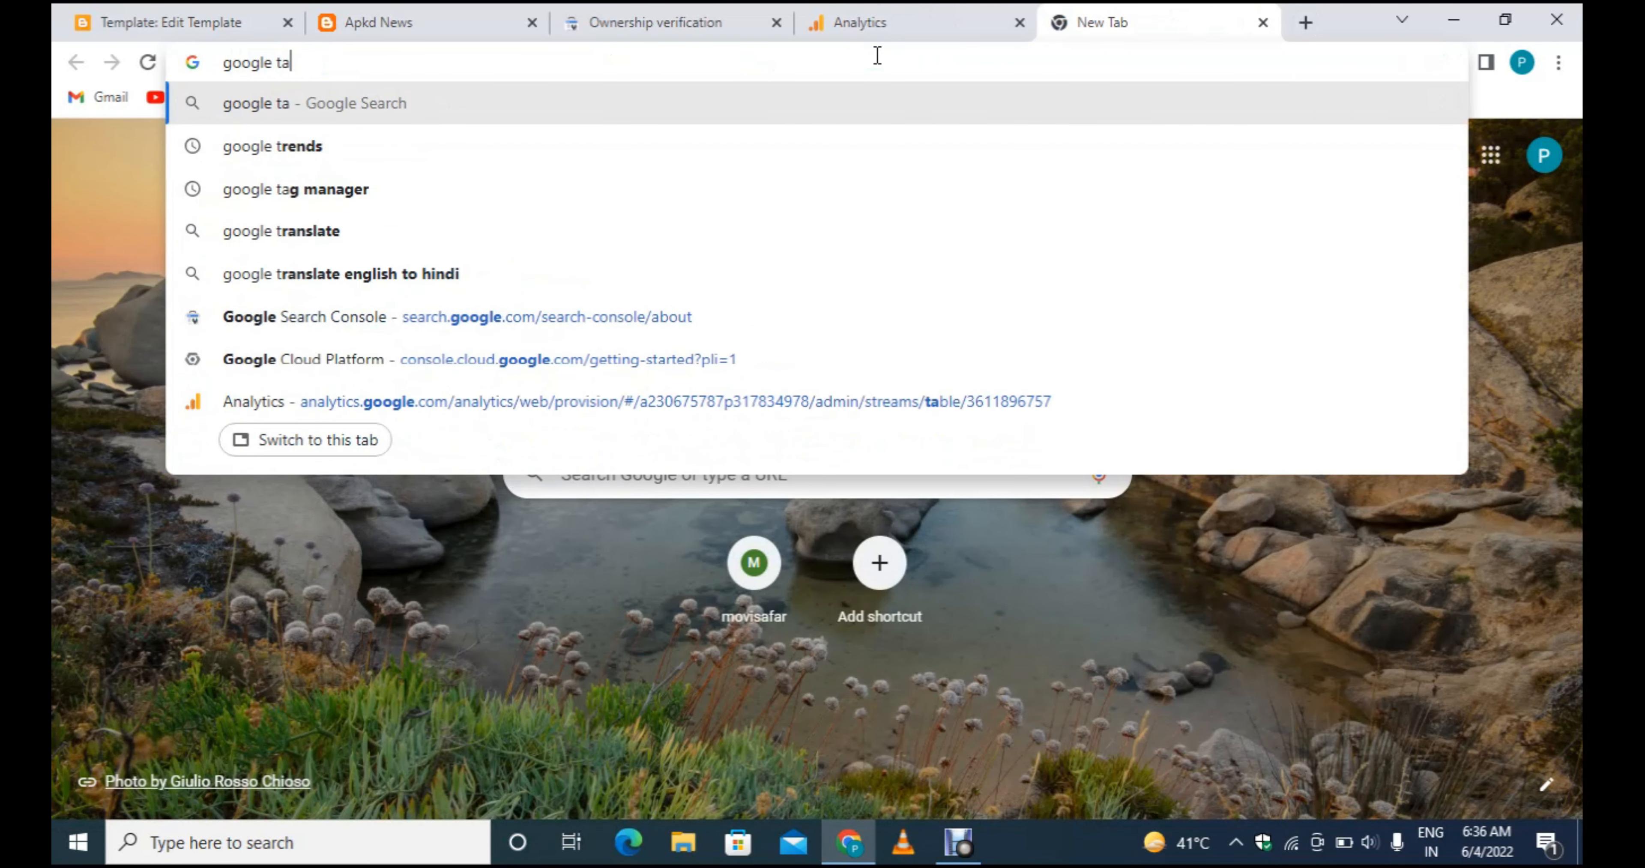
{"action": "type", "text": "manager"}
{"action": "key", "text": "Return"}
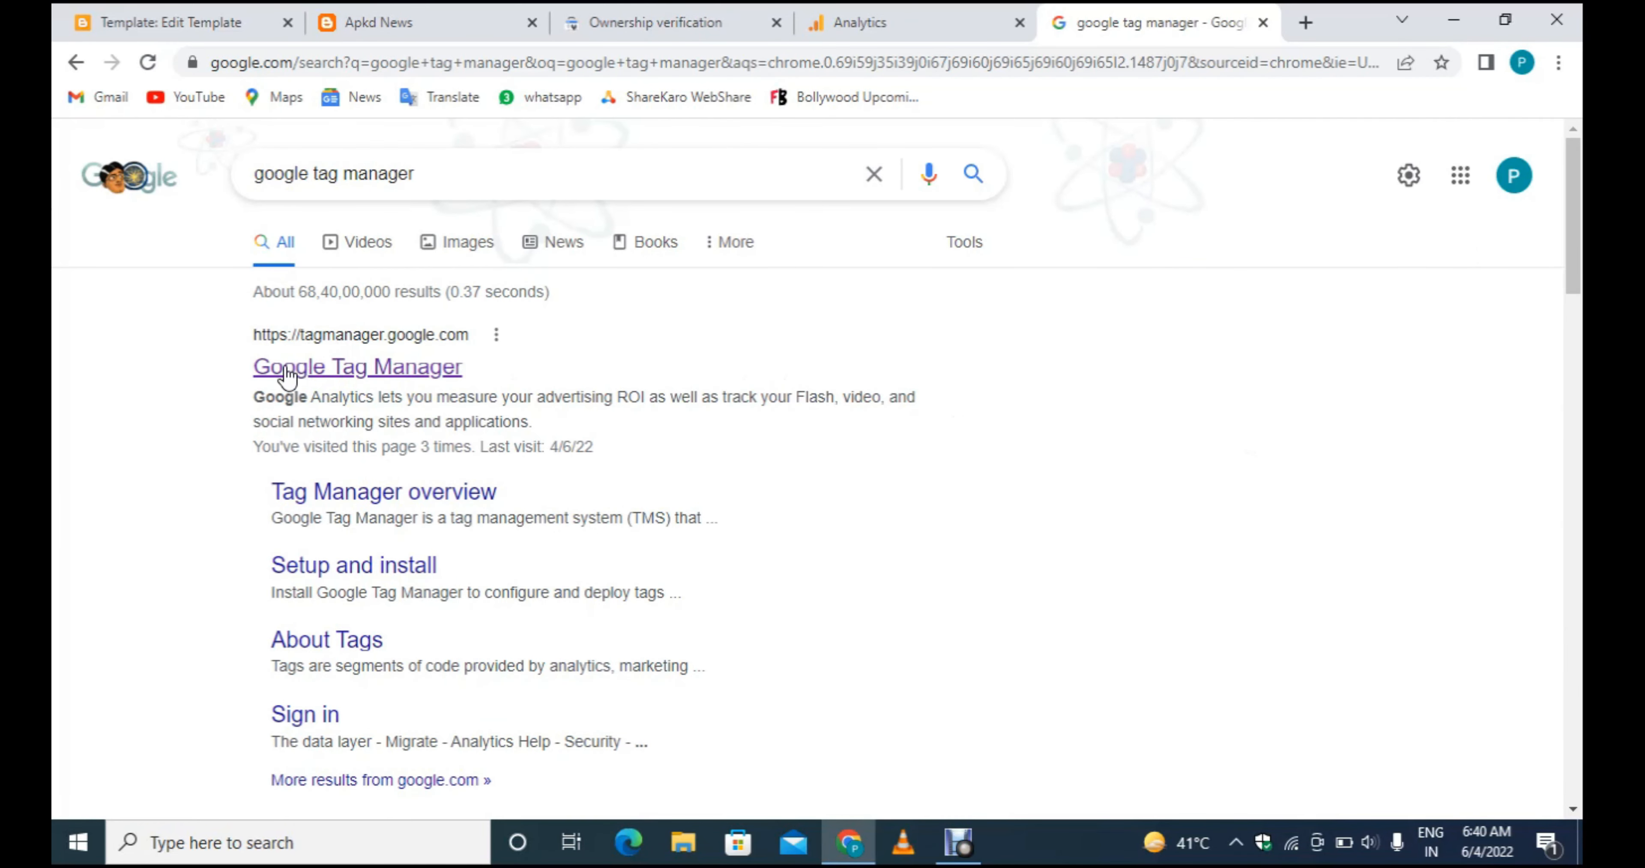
{"action": "left_click", "coordinate": [361, 374]}
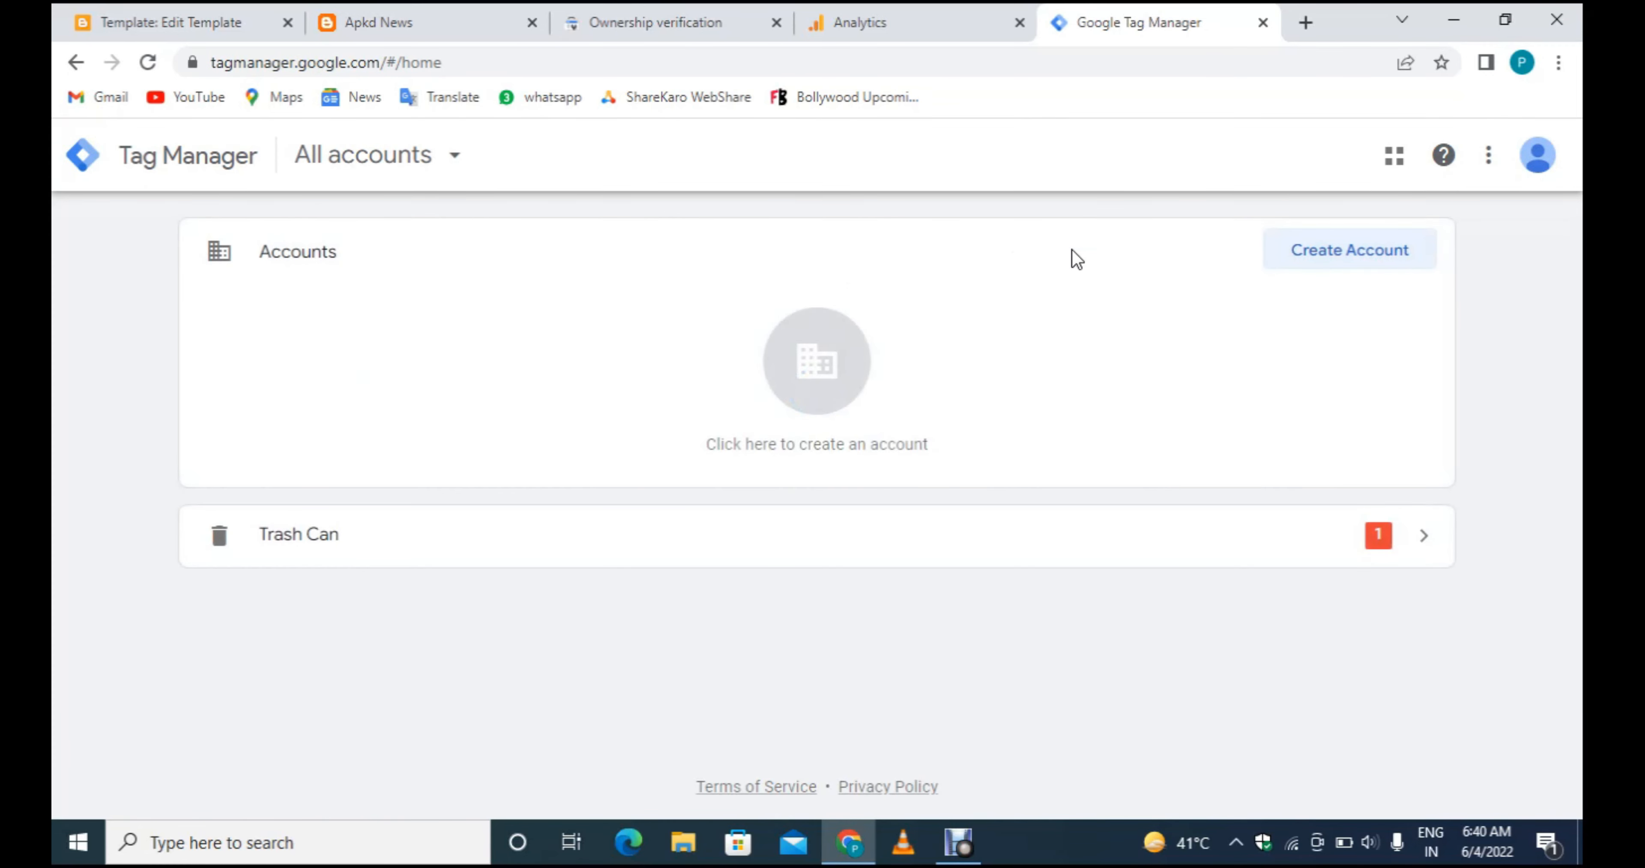
Start a new Tag Manager account named techapk and set its country to India.
{"action": "left_click", "coordinate": [1376, 261]}
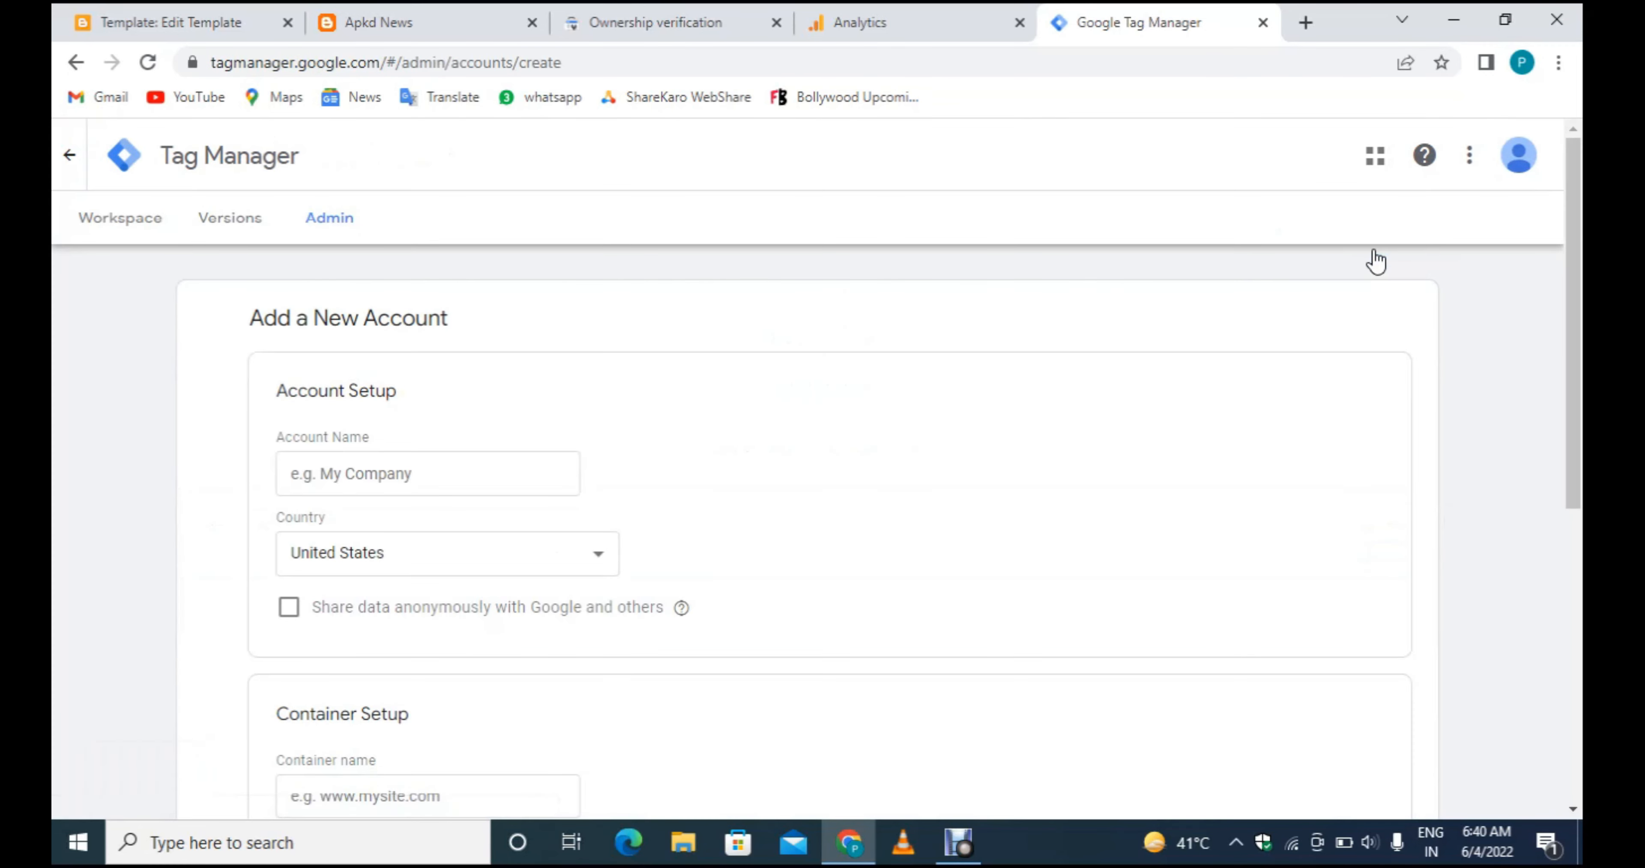
{"action": "scroll", "coordinate": [1376, 261], "scroll_direction": "down", "scroll_amount": 2}
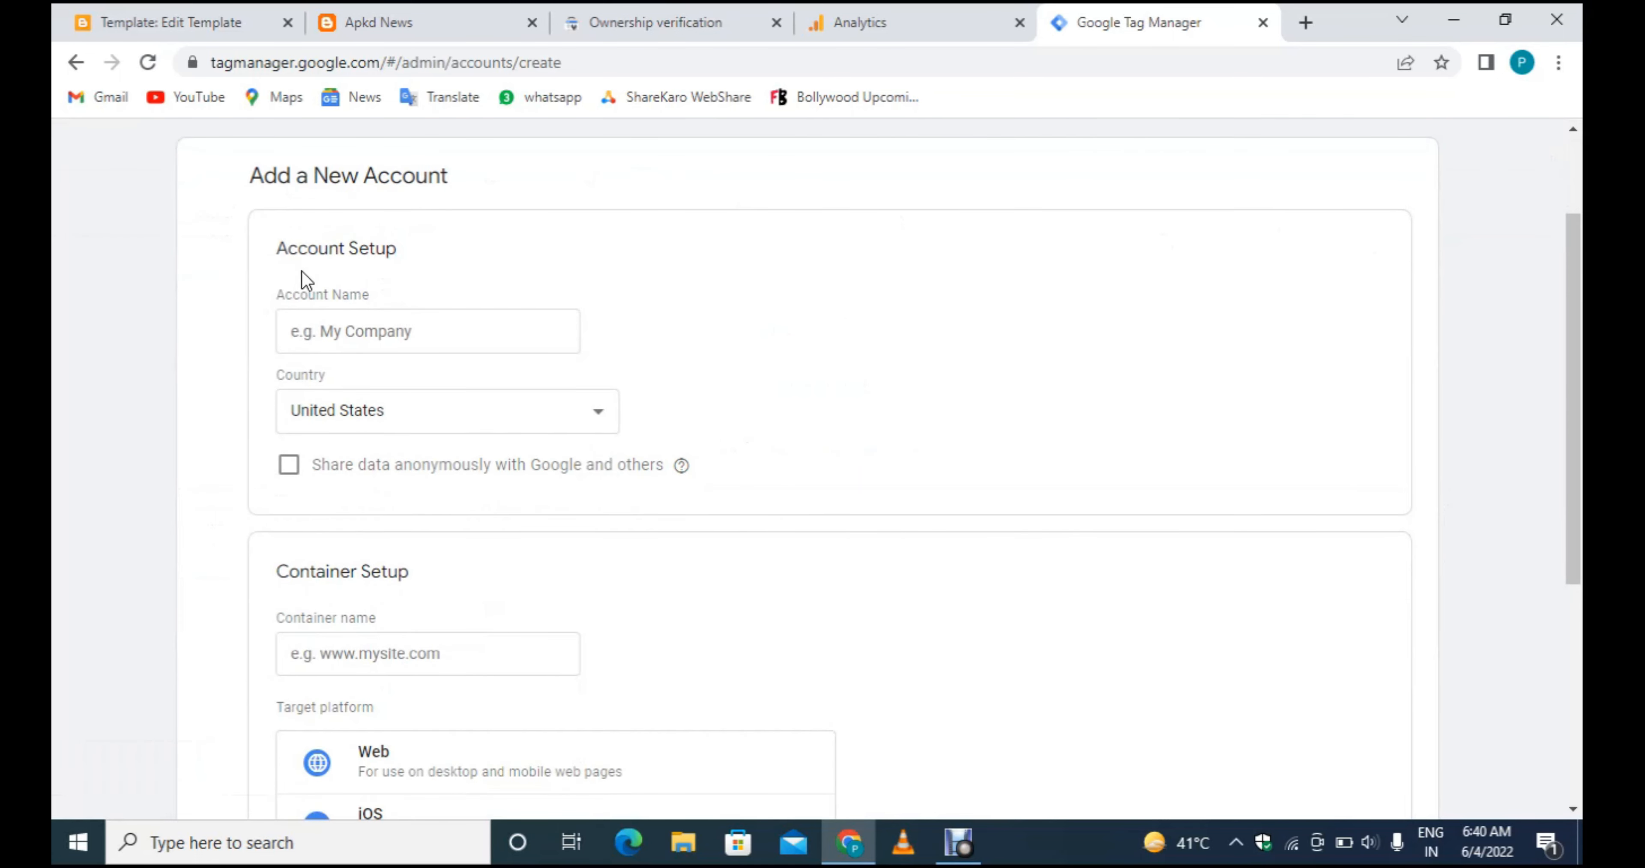
{"action": "left_click_drag", "start_coordinate": [275, 259], "coordinate": [390, 261]}
{"action": "left_click", "coordinate": [403, 338]}
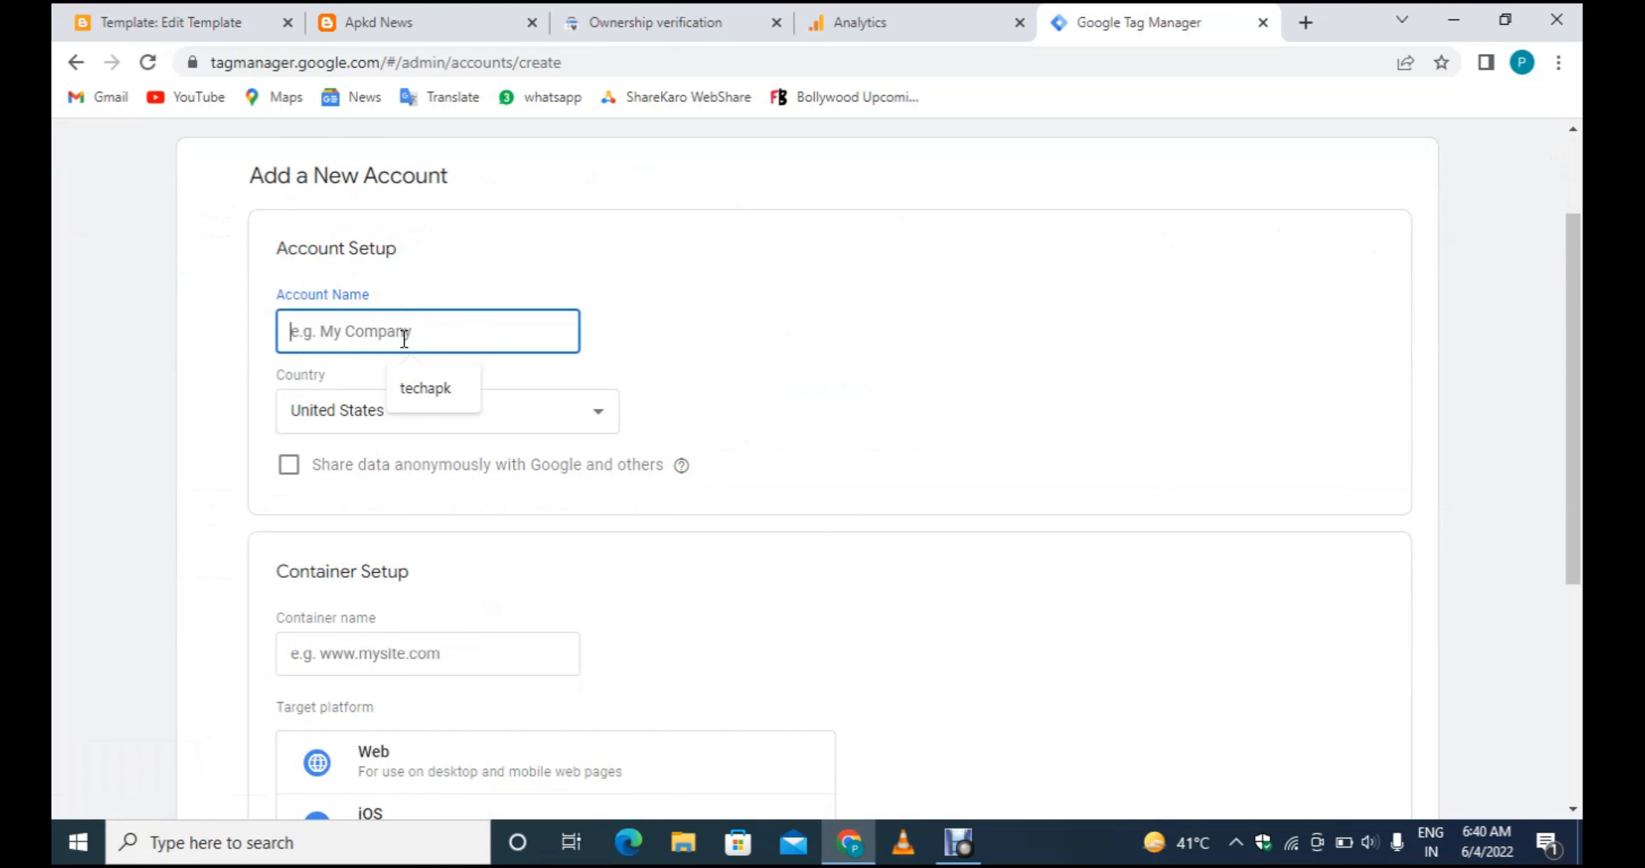
{"action": "left_click", "coordinate": [439, 394]}
{"action": "scroll", "coordinate": [765, 339], "scroll_direction": "down", "scroll_amount": 1}
{"action": "left_click", "coordinate": [492, 330]}
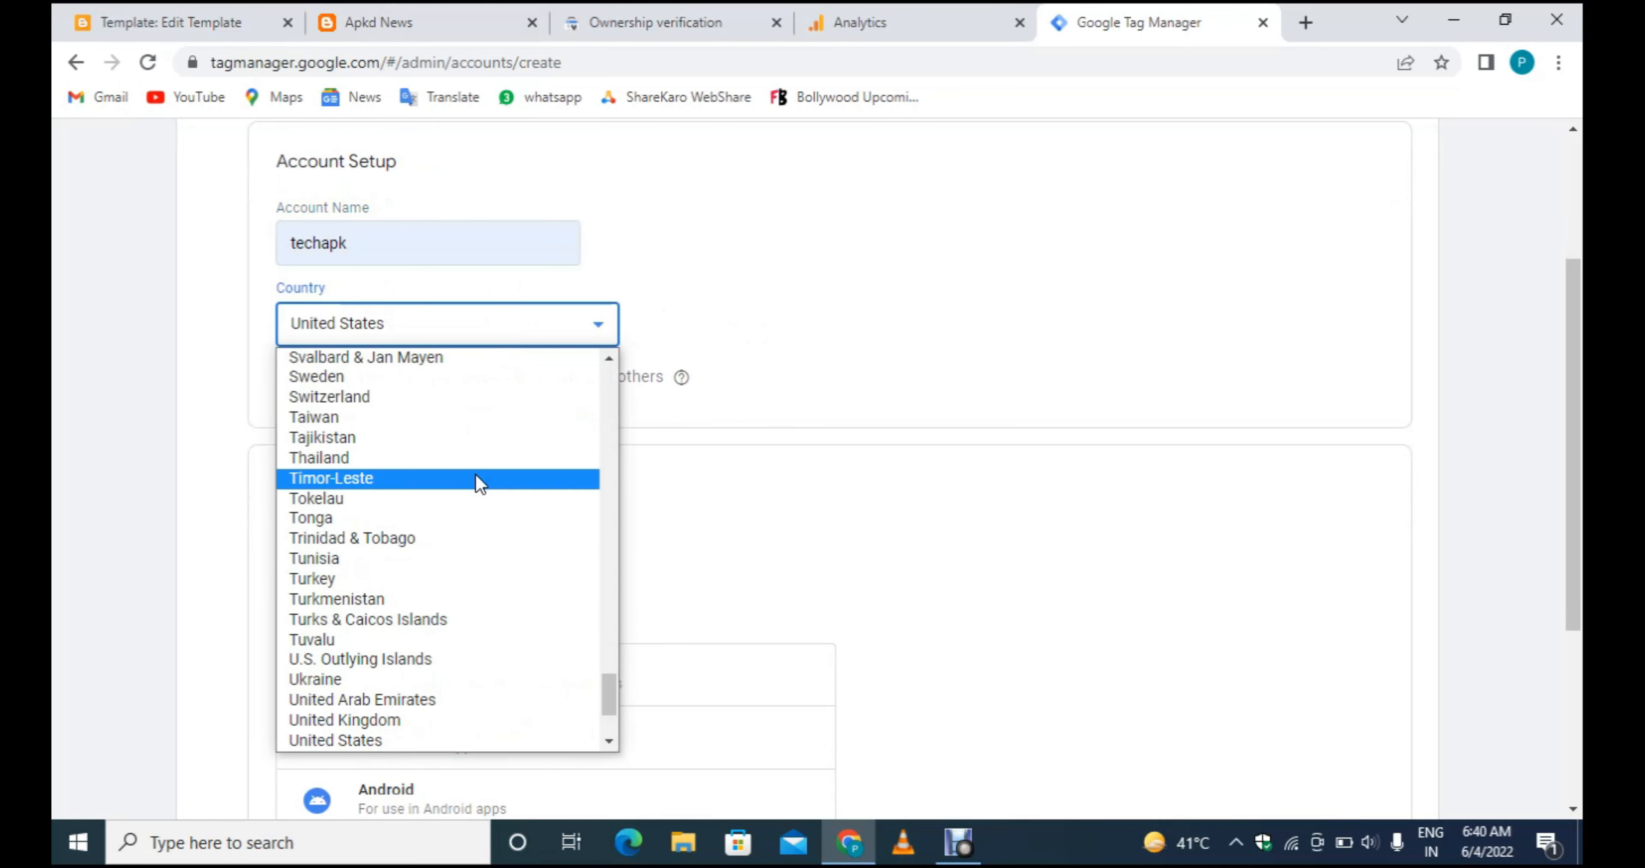
{"action": "scroll", "coordinate": [476, 474], "scroll_direction": "down", "scroll_amount": 3}
{"action": "scroll", "coordinate": [476, 474], "scroll_direction": "up", "scroll_amount": 15}
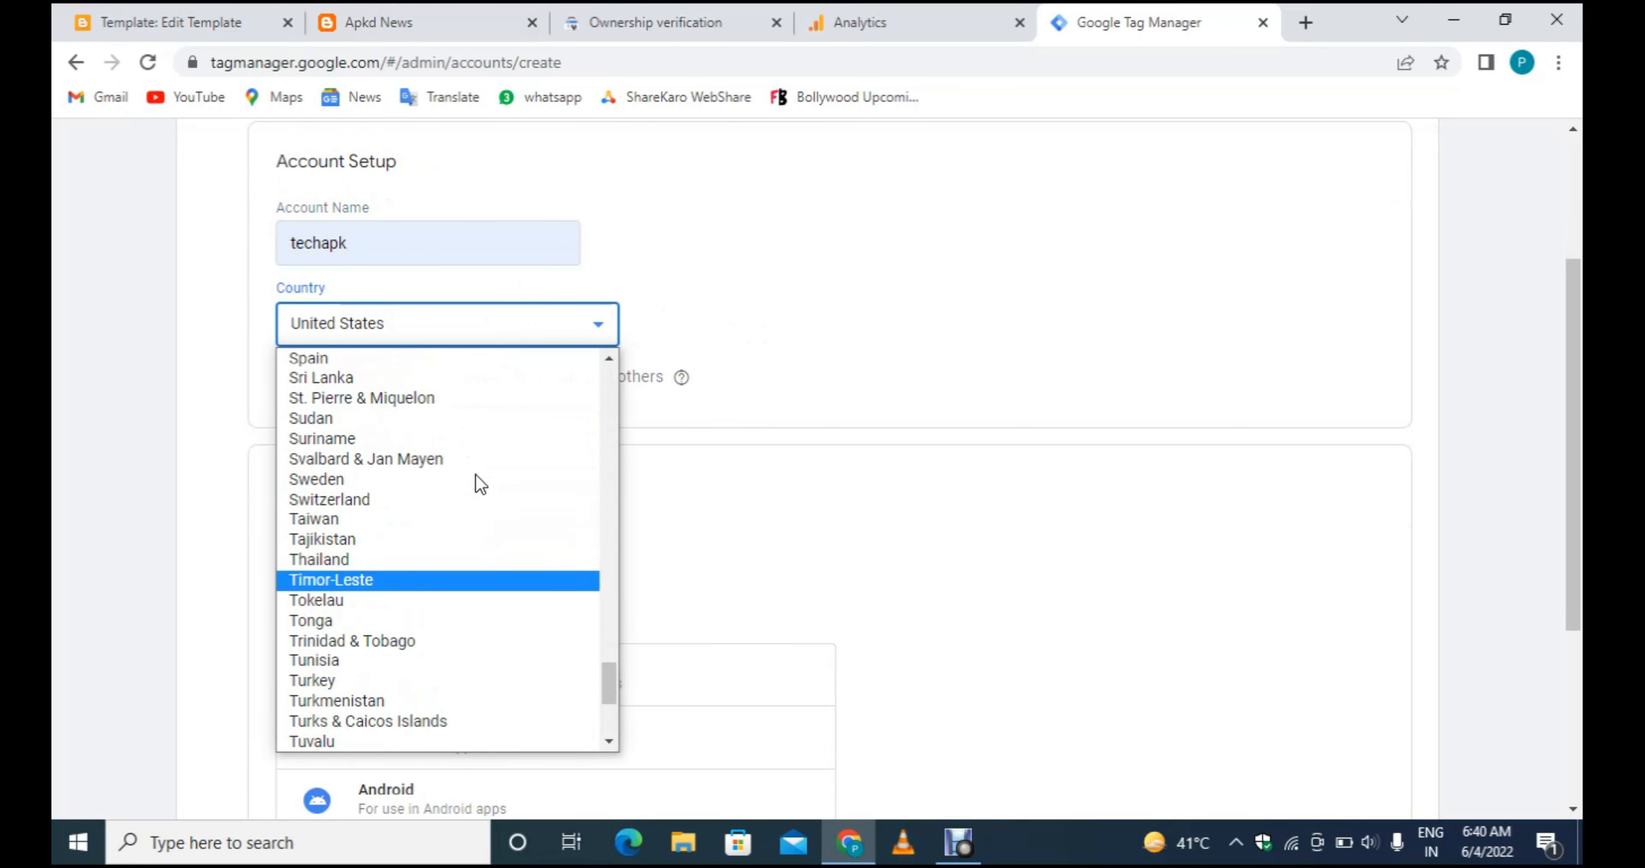
{"action": "scroll", "coordinate": [476, 474], "scroll_direction": "up", "scroll_amount": 15}
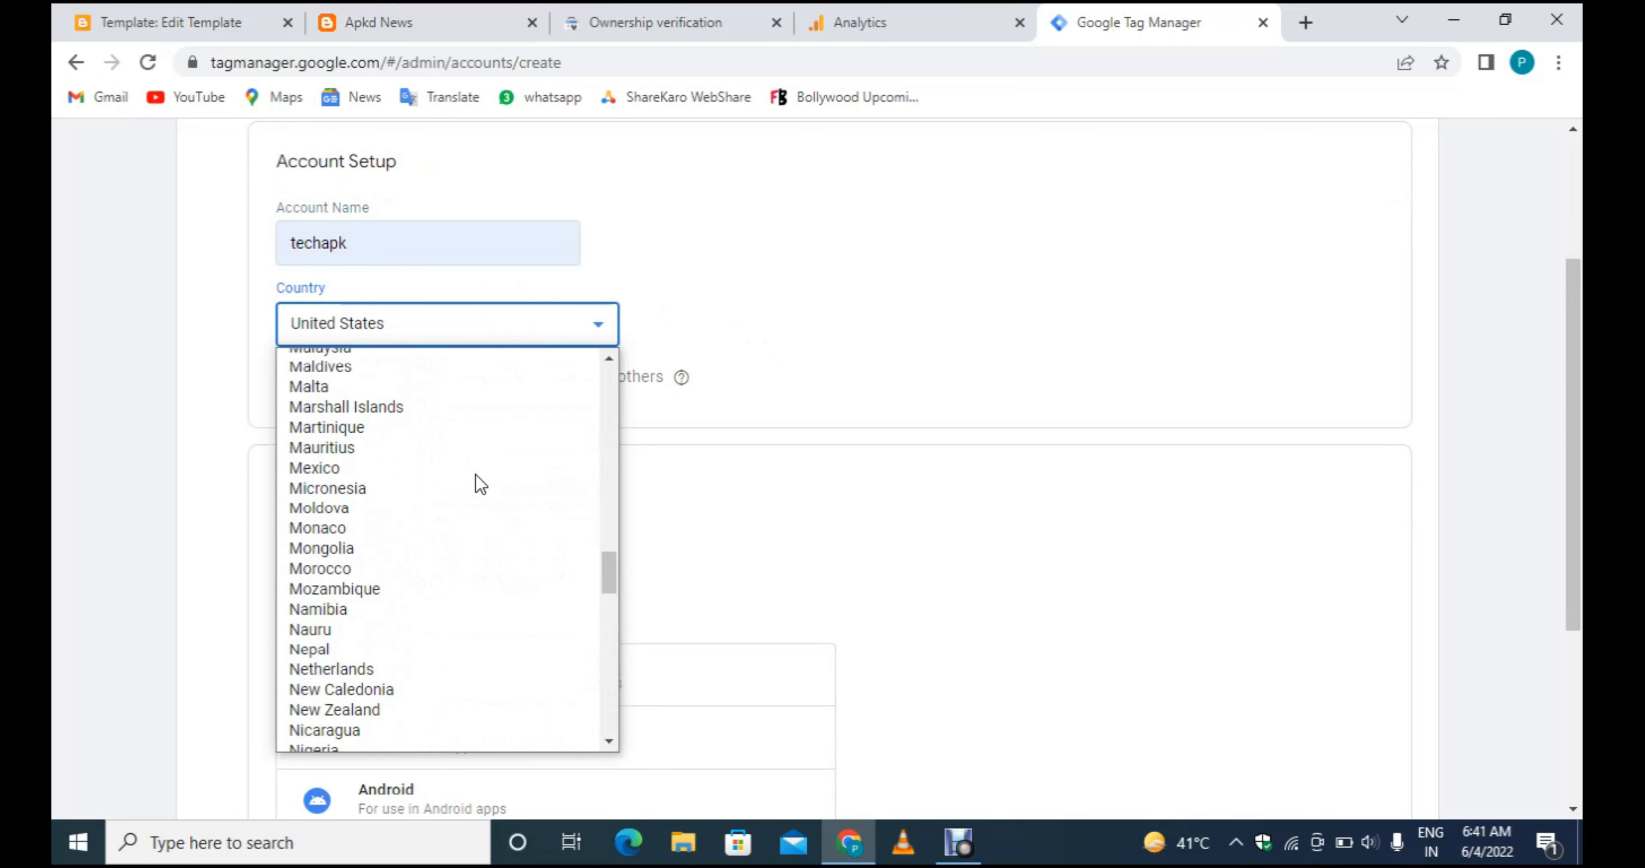
{"action": "left_click", "coordinate": [356, 445]}
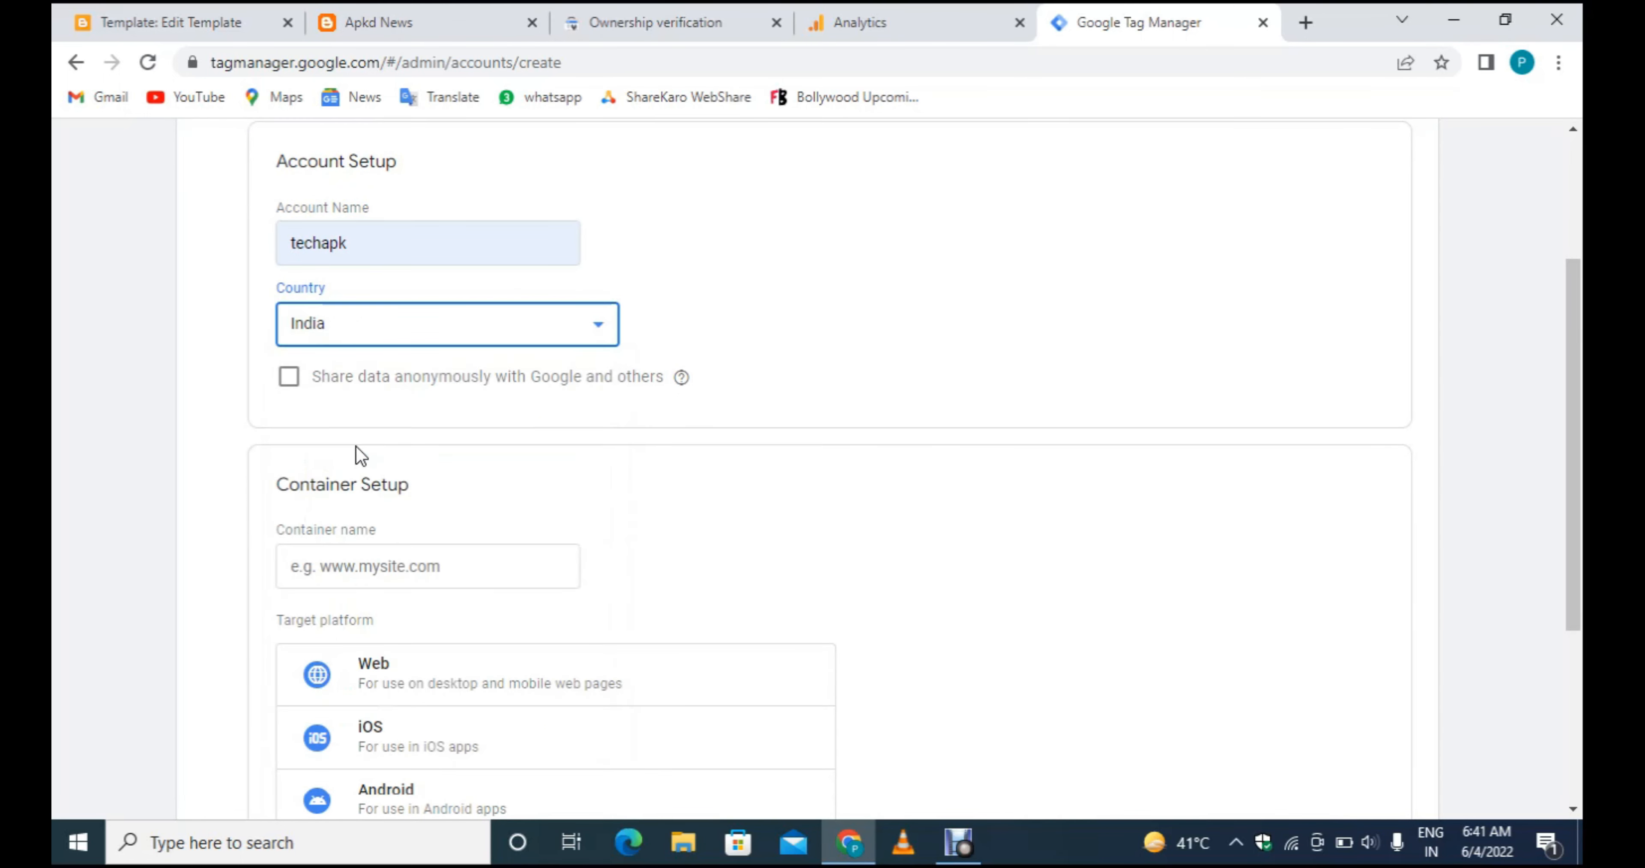
Name the container techapk12.blogspot.com, choose Web as its target platform and create the account.
{"action": "scroll", "coordinate": [699, 371], "scroll_direction": "down", "scroll_amount": 2}
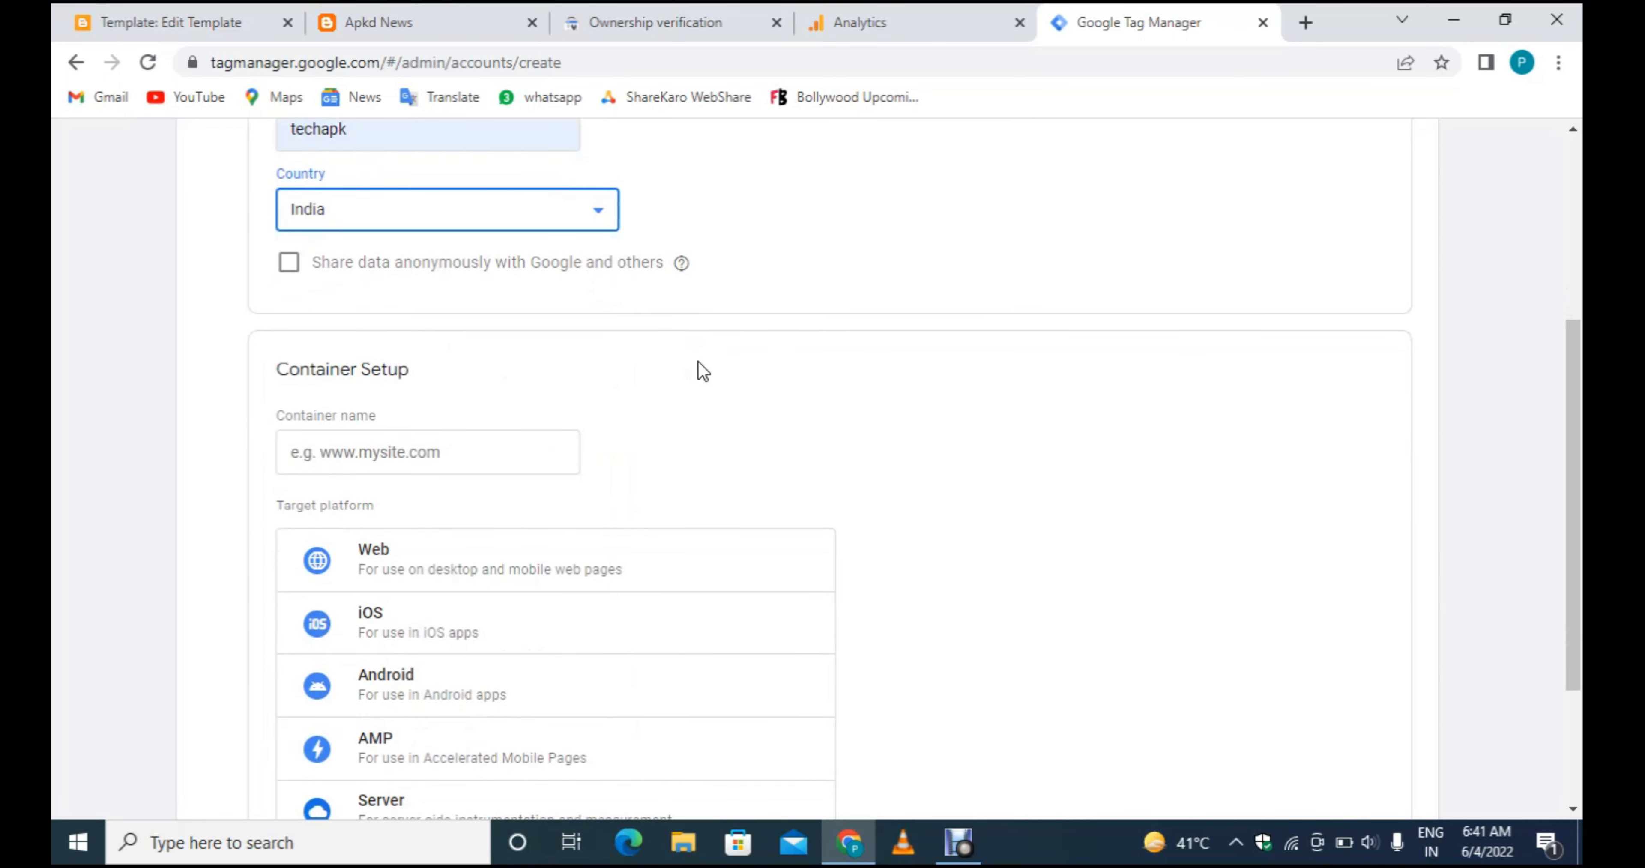
{"action": "scroll", "coordinate": [703, 372], "scroll_direction": "down", "scroll_amount": 2}
{"action": "left_click", "coordinate": [482, 305]}
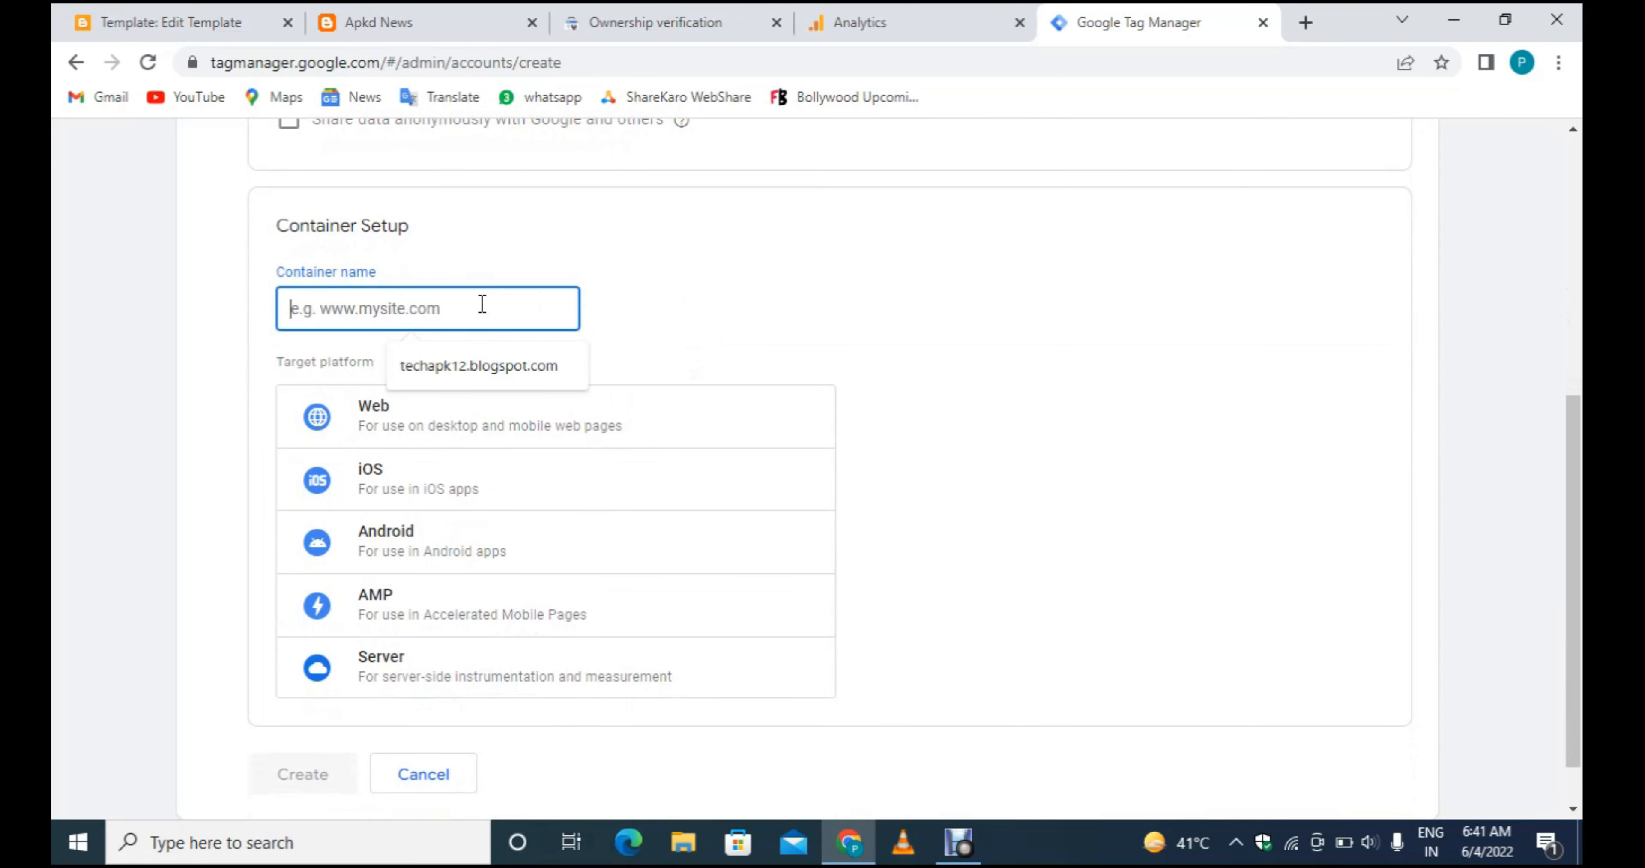
{"action": "left_click", "coordinate": [488, 367]}
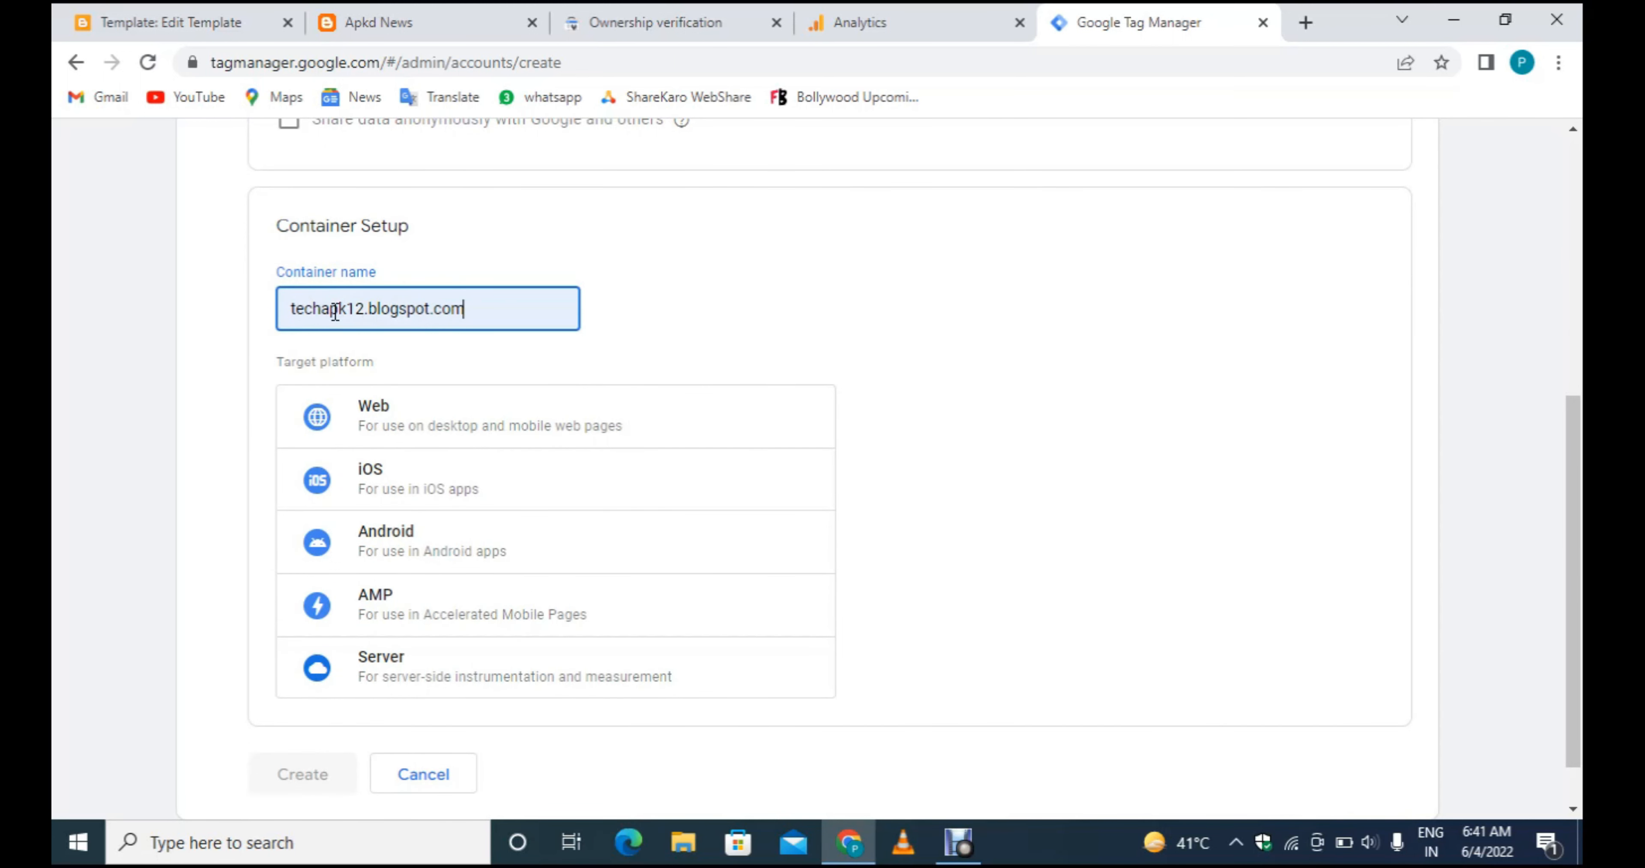
{"action": "scroll", "coordinate": [667, 403], "scroll_direction": "down", "scroll_amount": 1}
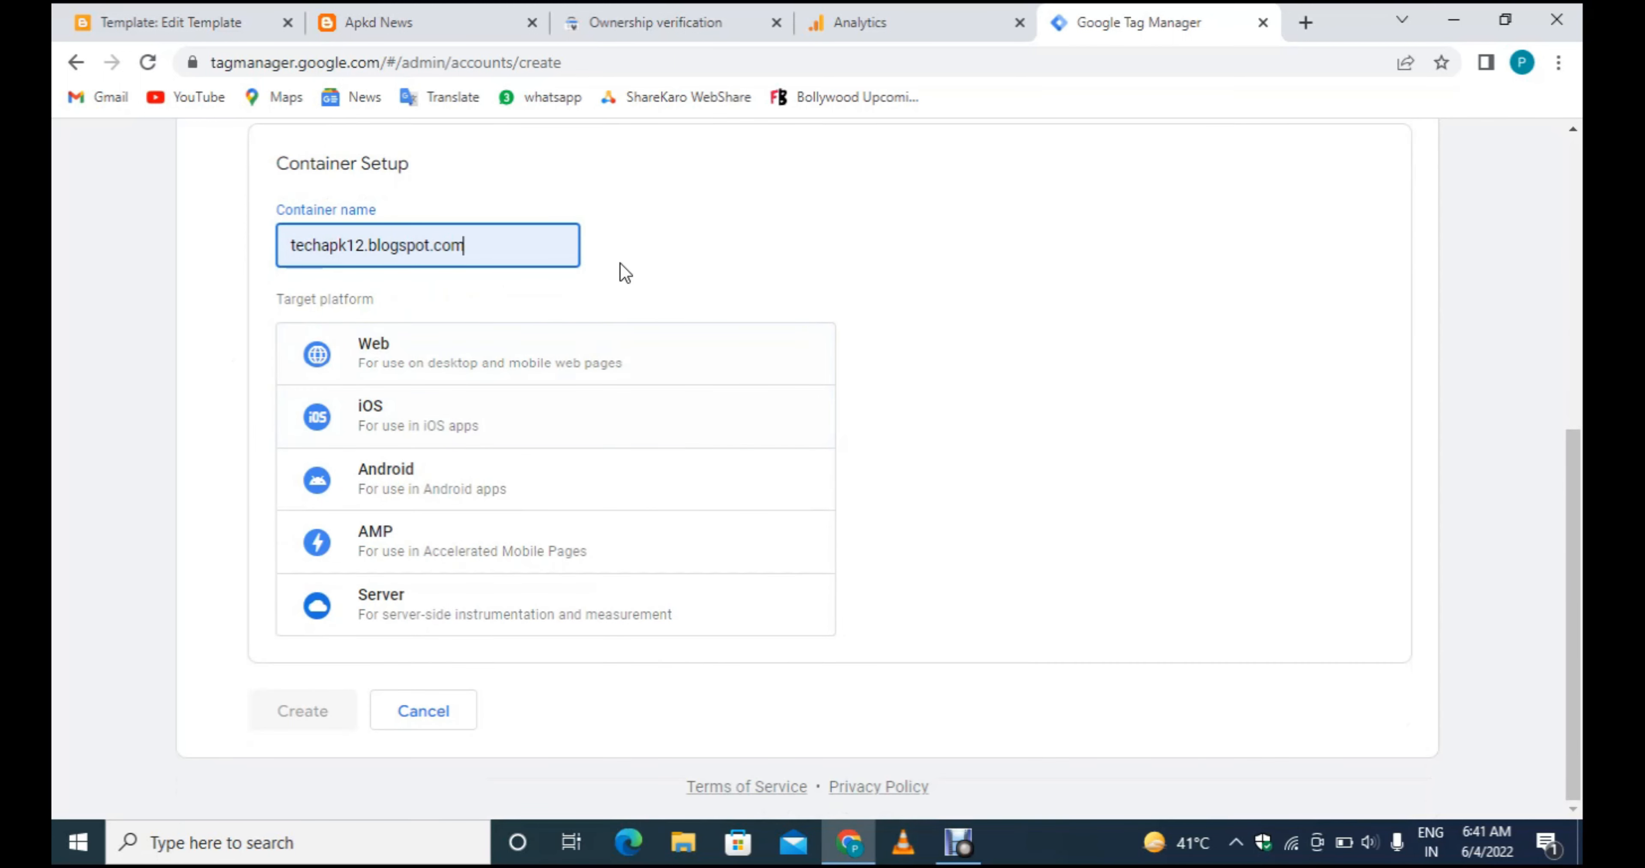
{"action": "left_click", "coordinate": [478, 349]}
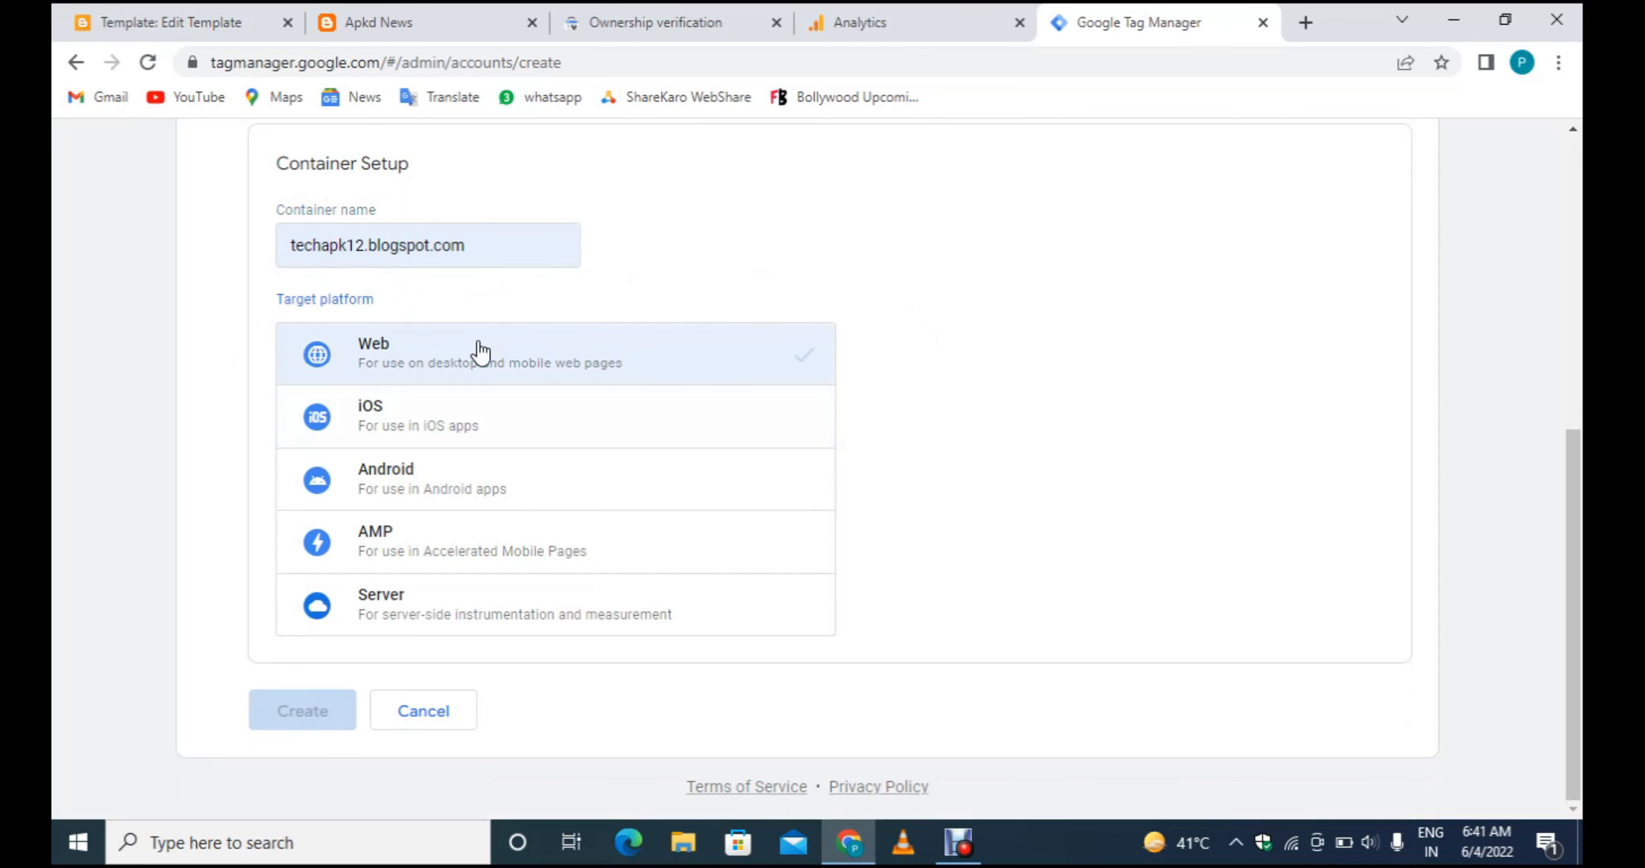
{"action": "left_click", "coordinate": [311, 723]}
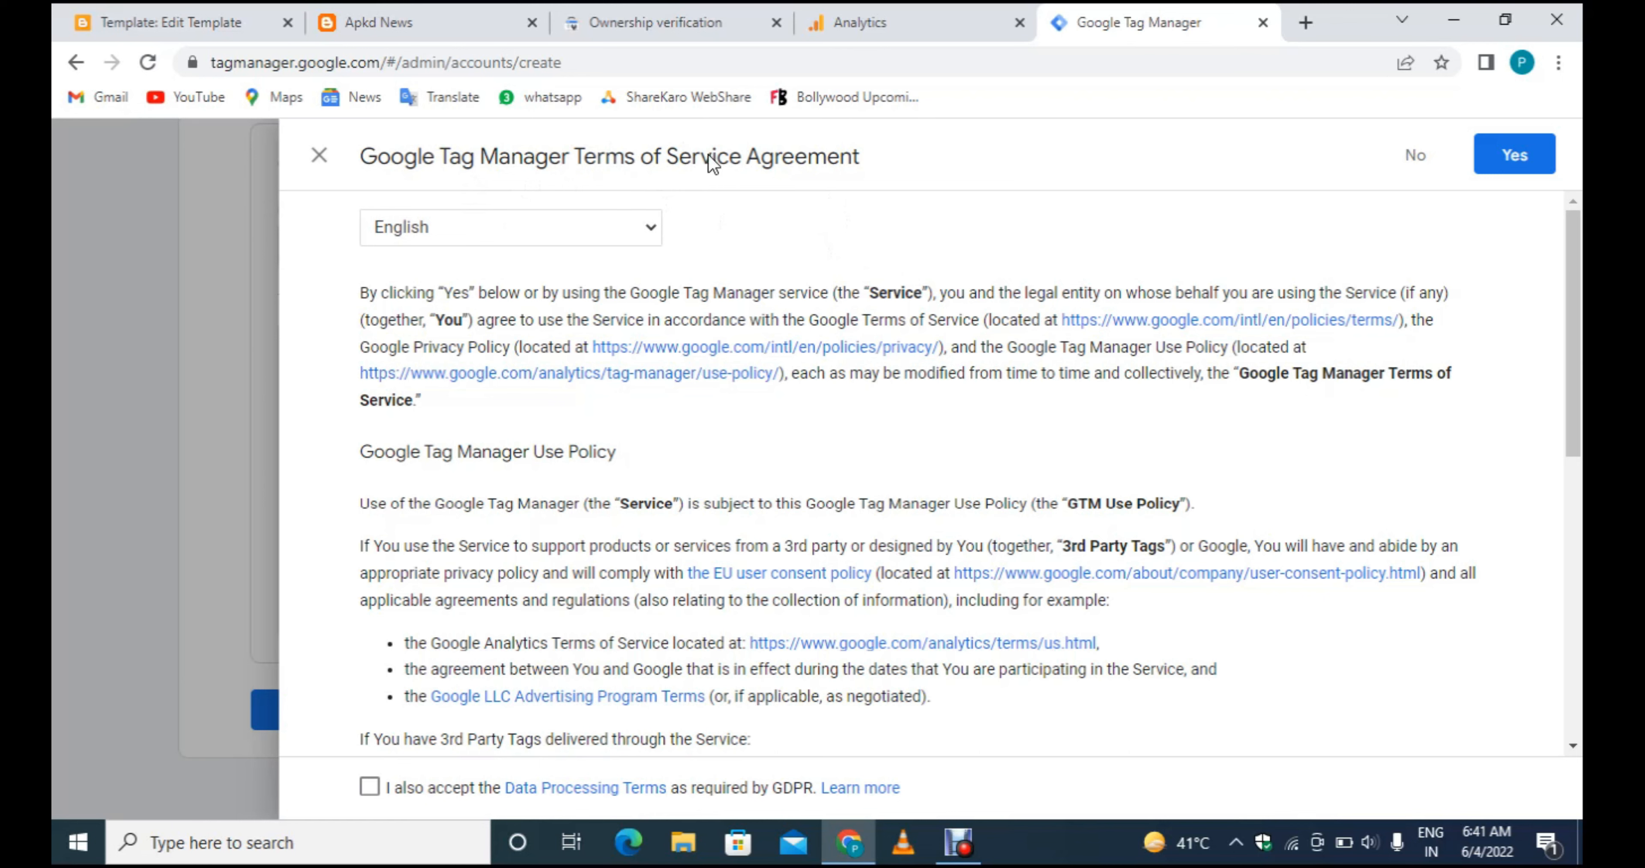
Accept the Google Tag Manager Terms of Service Agreement together with the GDPR Data Processing Terms.
{"action": "scroll", "coordinate": [664, 500], "scroll_direction": "down", "scroll_amount": 10}
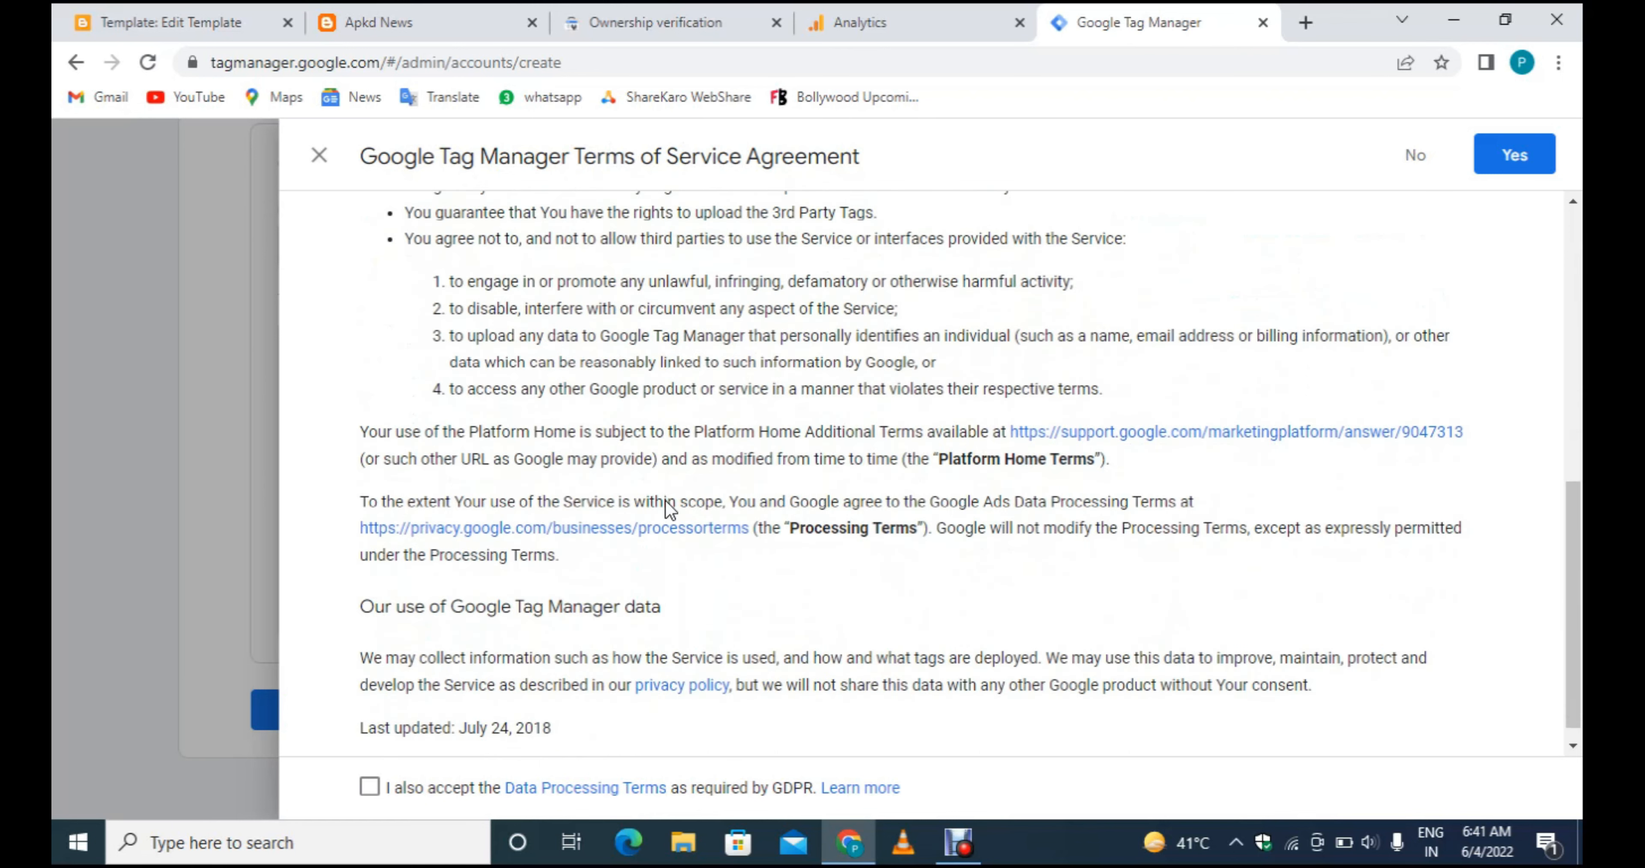
{"action": "left_click", "coordinate": [370, 791]}
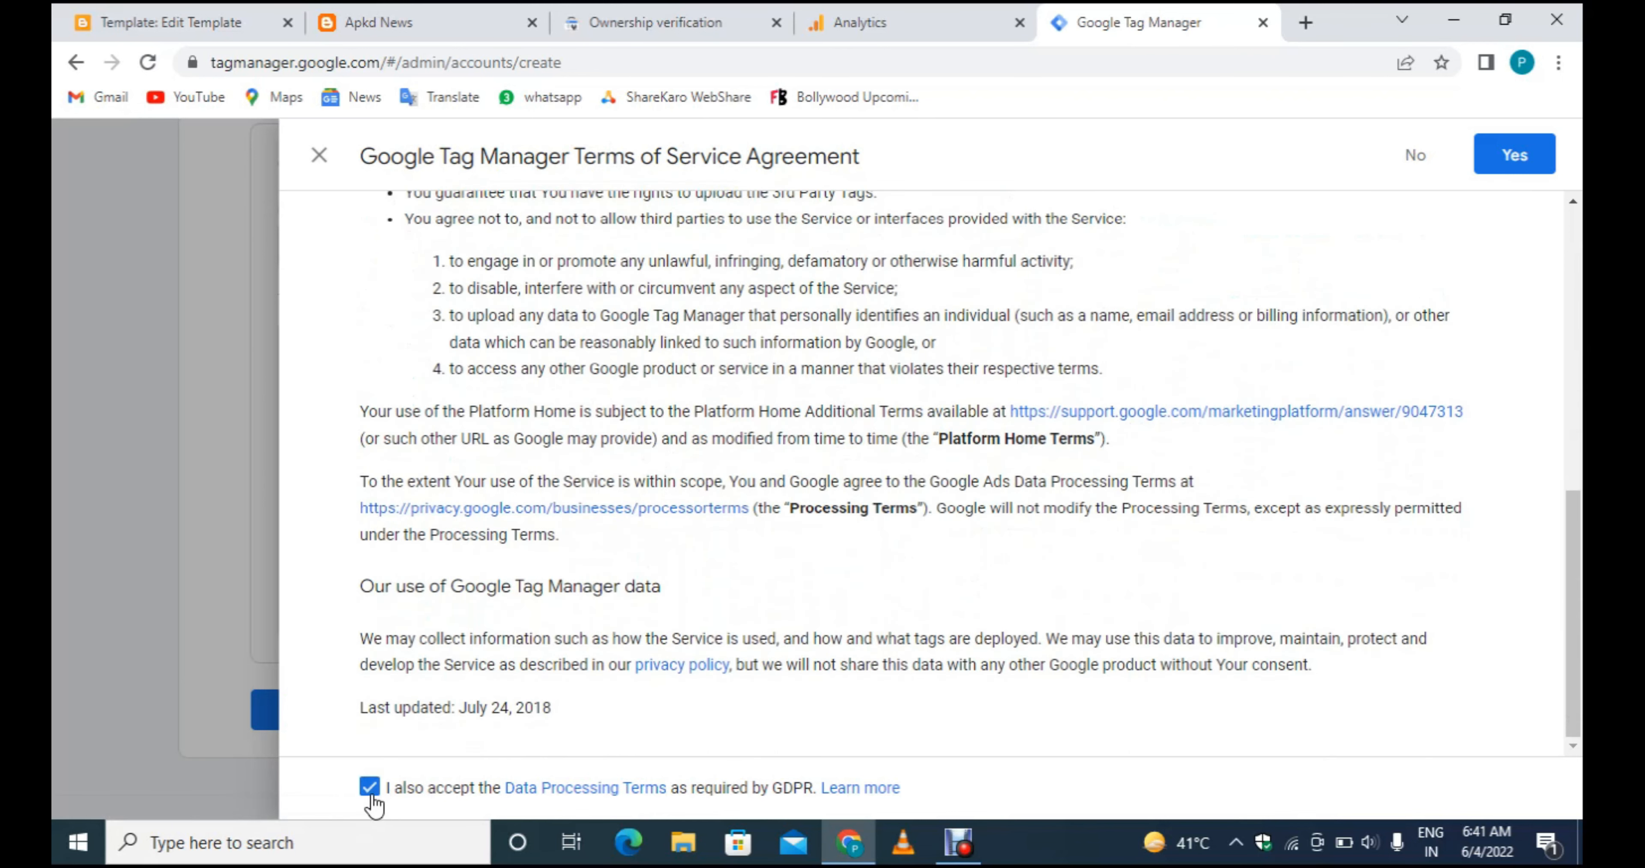
{"action": "left_click", "coordinate": [1535, 169]}
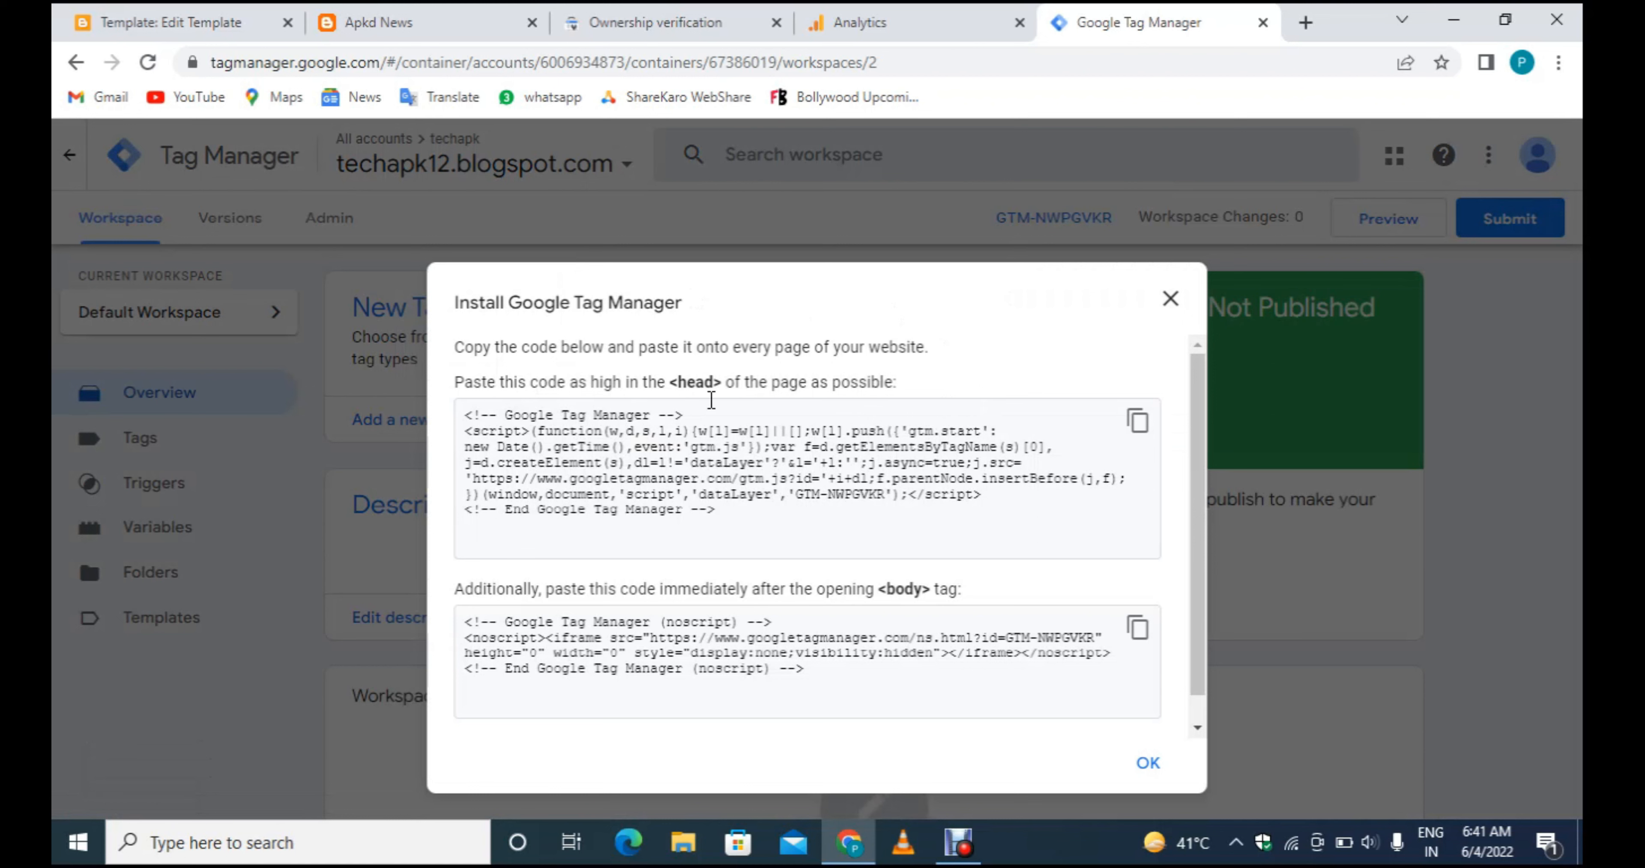
Copy Tag Manager's head snippet into the Blogger template below the google-site-verification meta line and try to save the template.
{"action": "left_click_drag", "start_coordinate": [673, 379], "coordinate": [741, 383]}
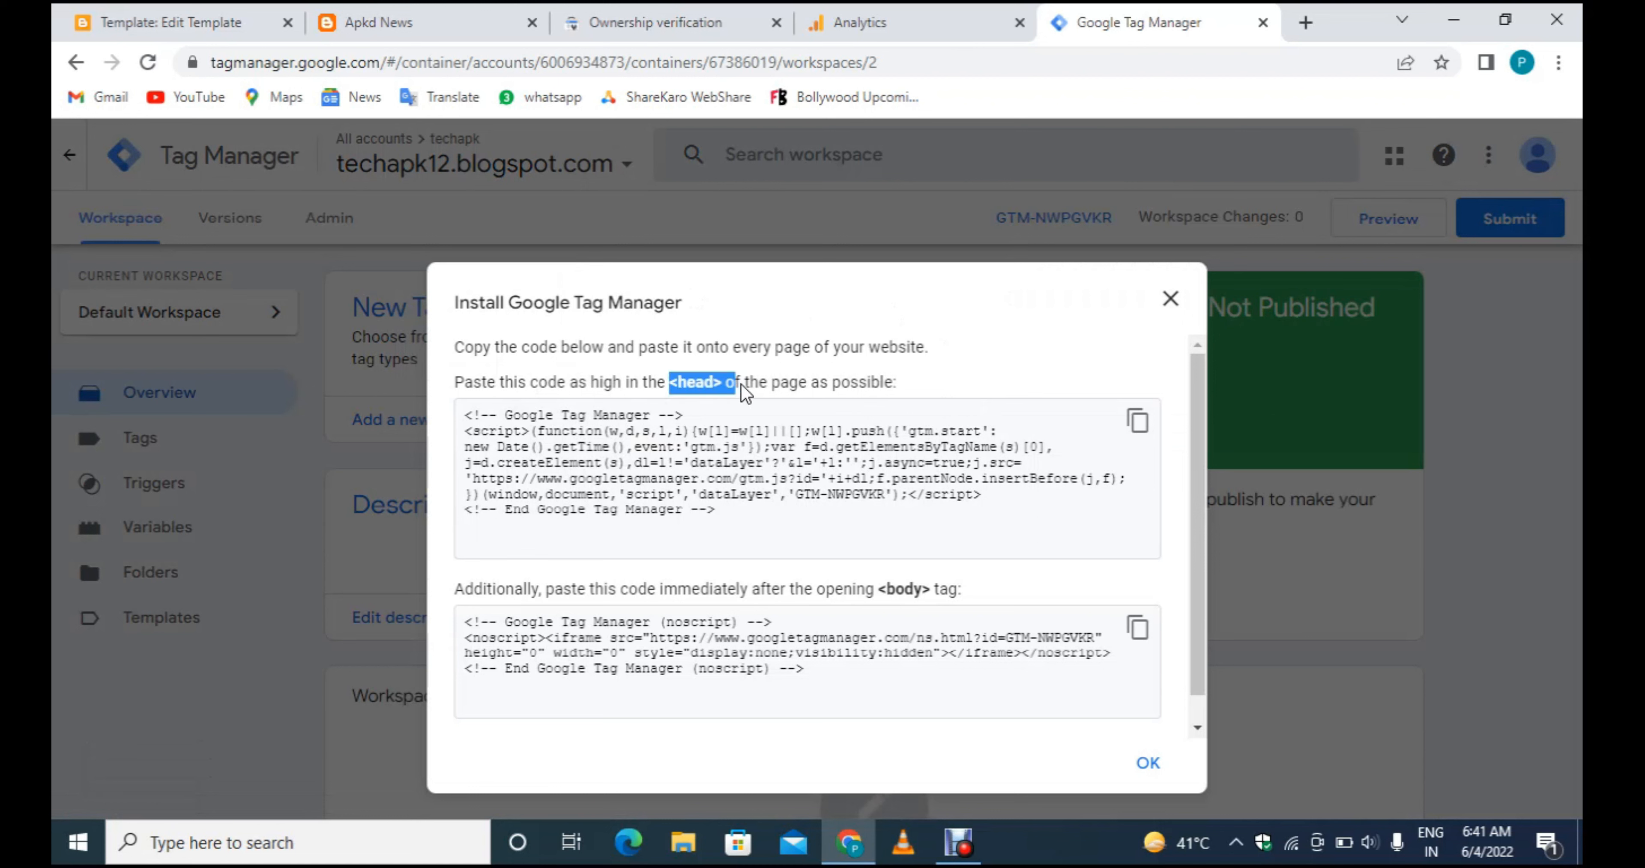
{"action": "double_click", "coordinate": [1137, 421]}
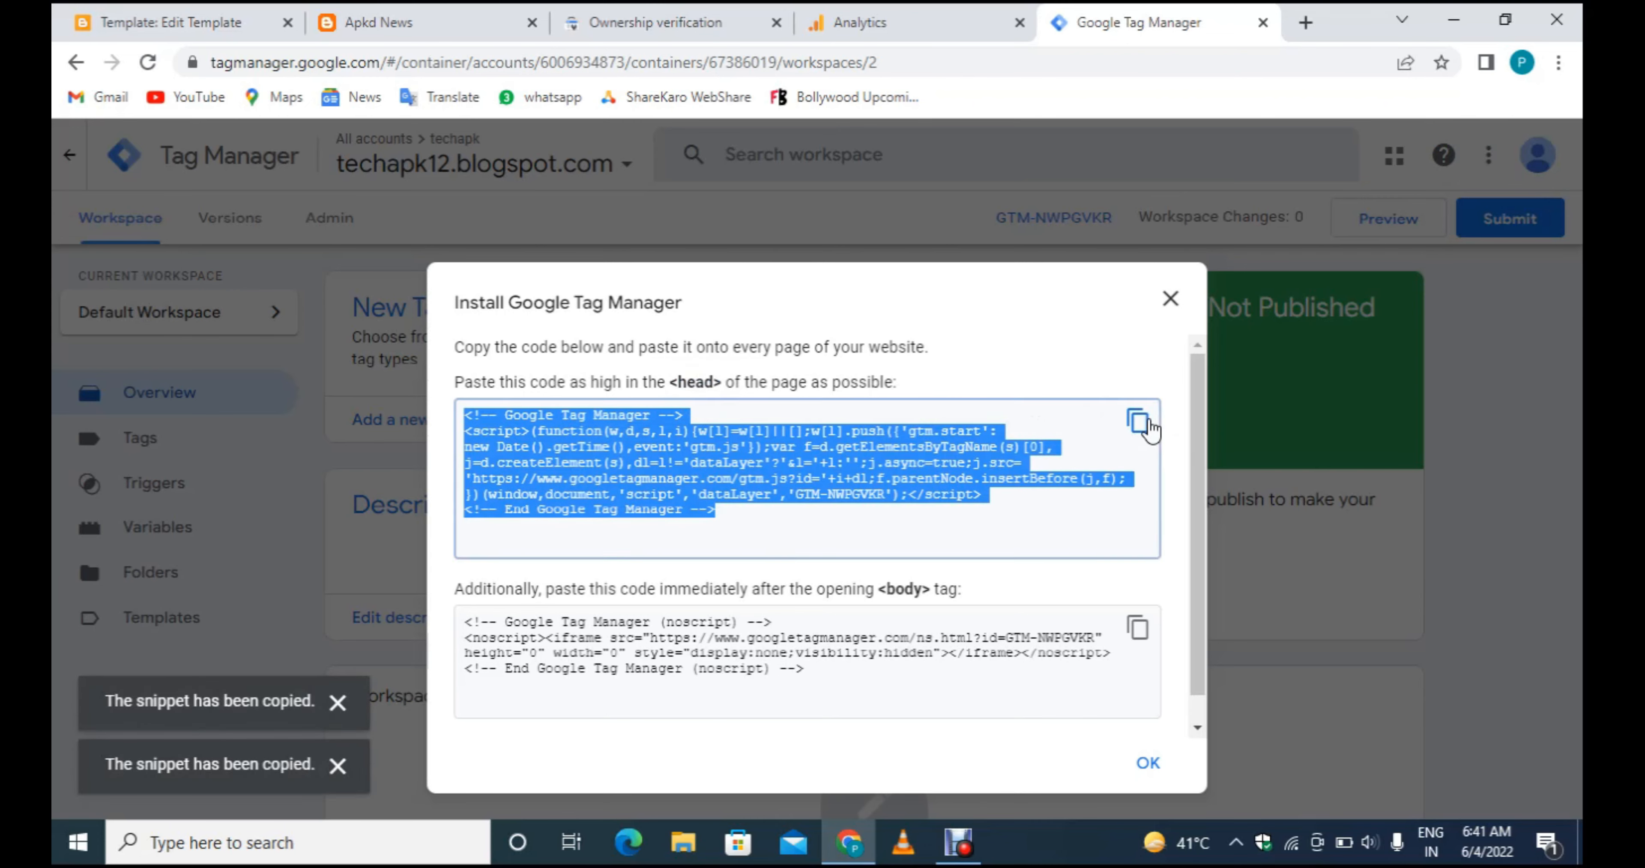
{"action": "left_click", "coordinate": [171, 22]}
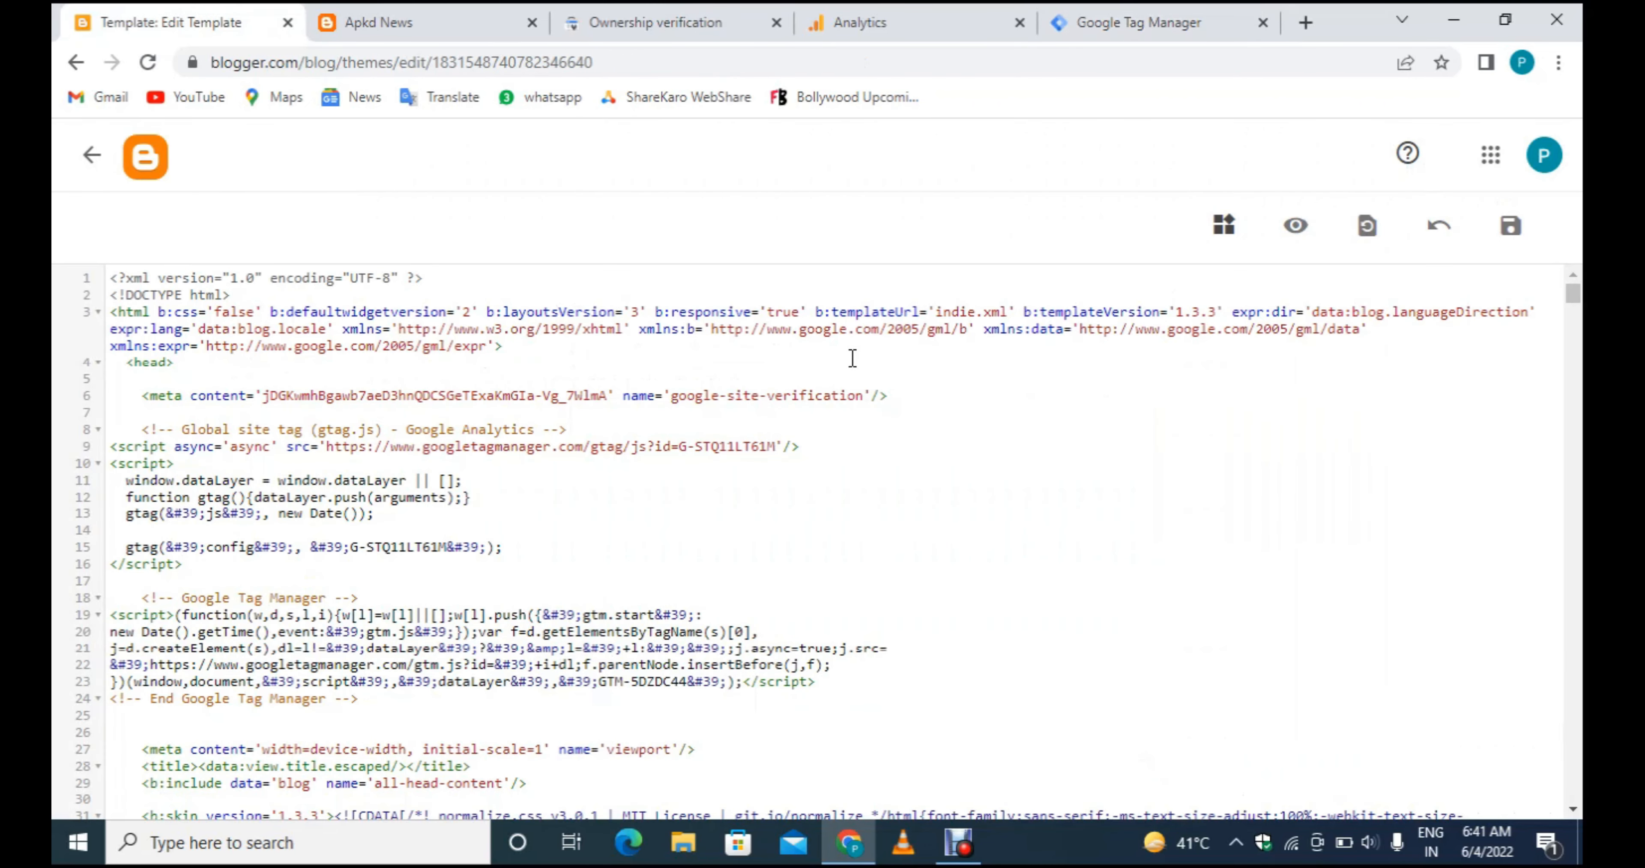
{"action": "key", "text": "Return"}
{"action": "key", "text": "Return"}
{"action": "key", "text": "Return"}
{"action": "key", "text": "Return"}
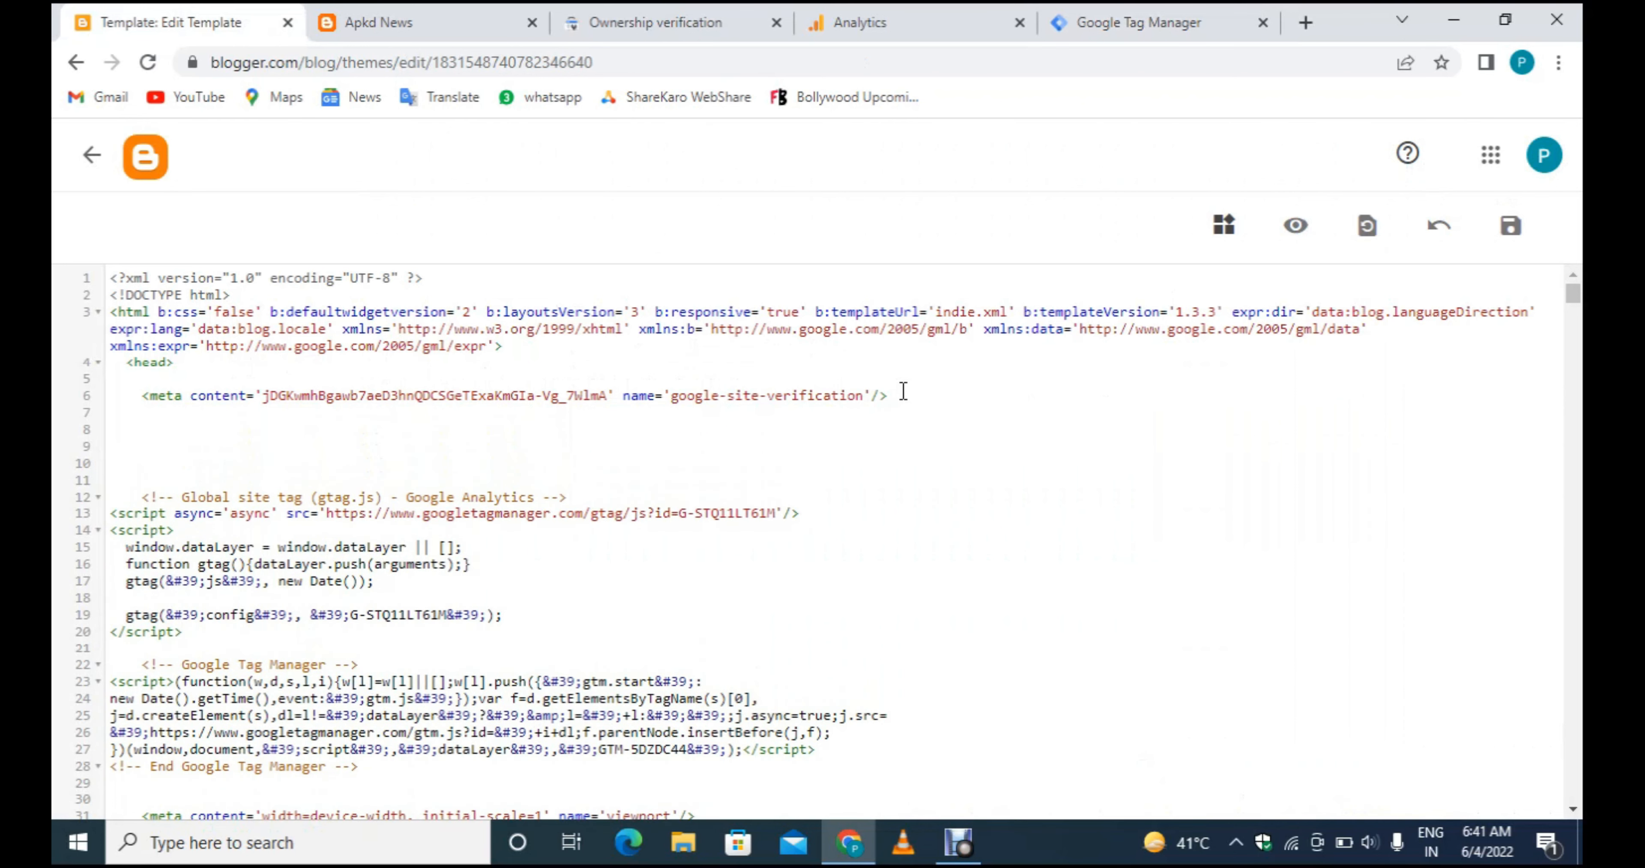
{"action": "key", "text": "Return"}
{"action": "key", "text": "Return"}
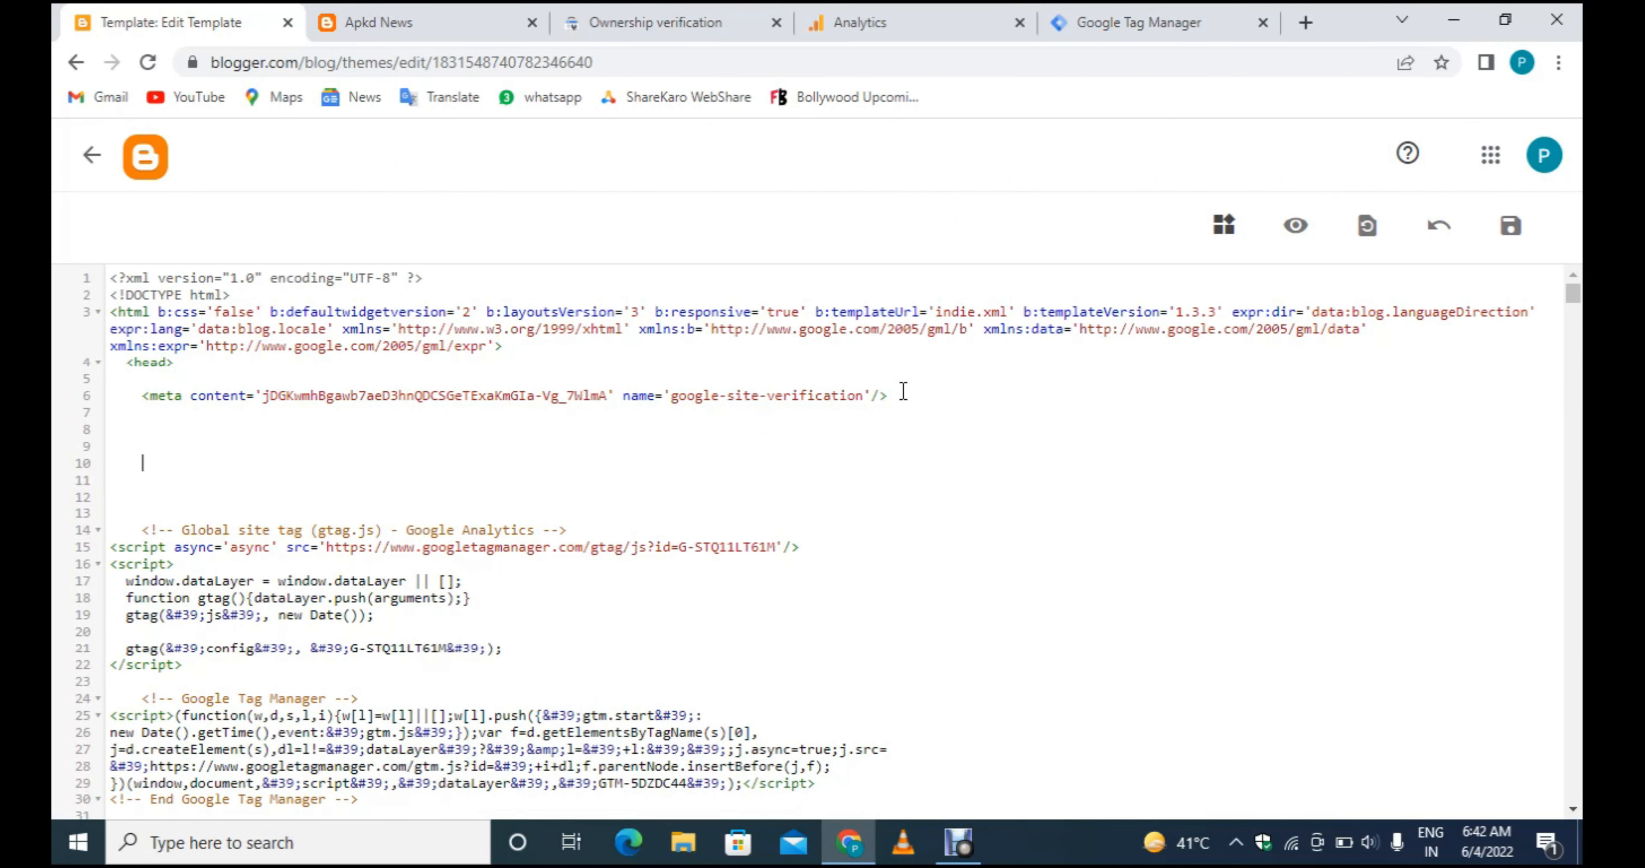
{"action": "key", "text": "ctrl+v"}
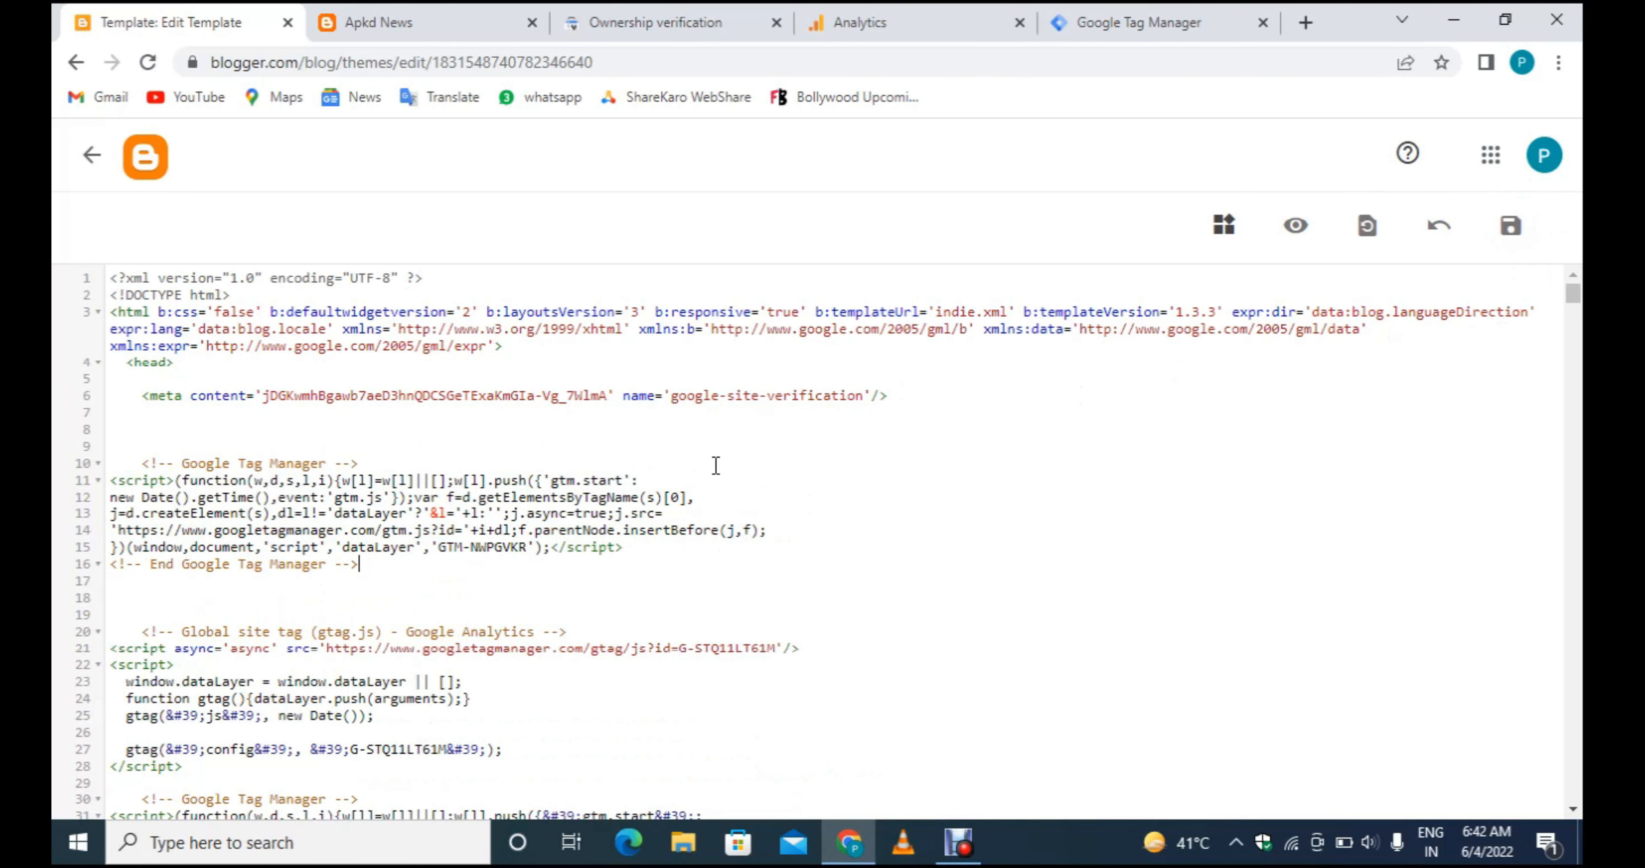
{"action": "left_click", "coordinate": [1510, 225]}
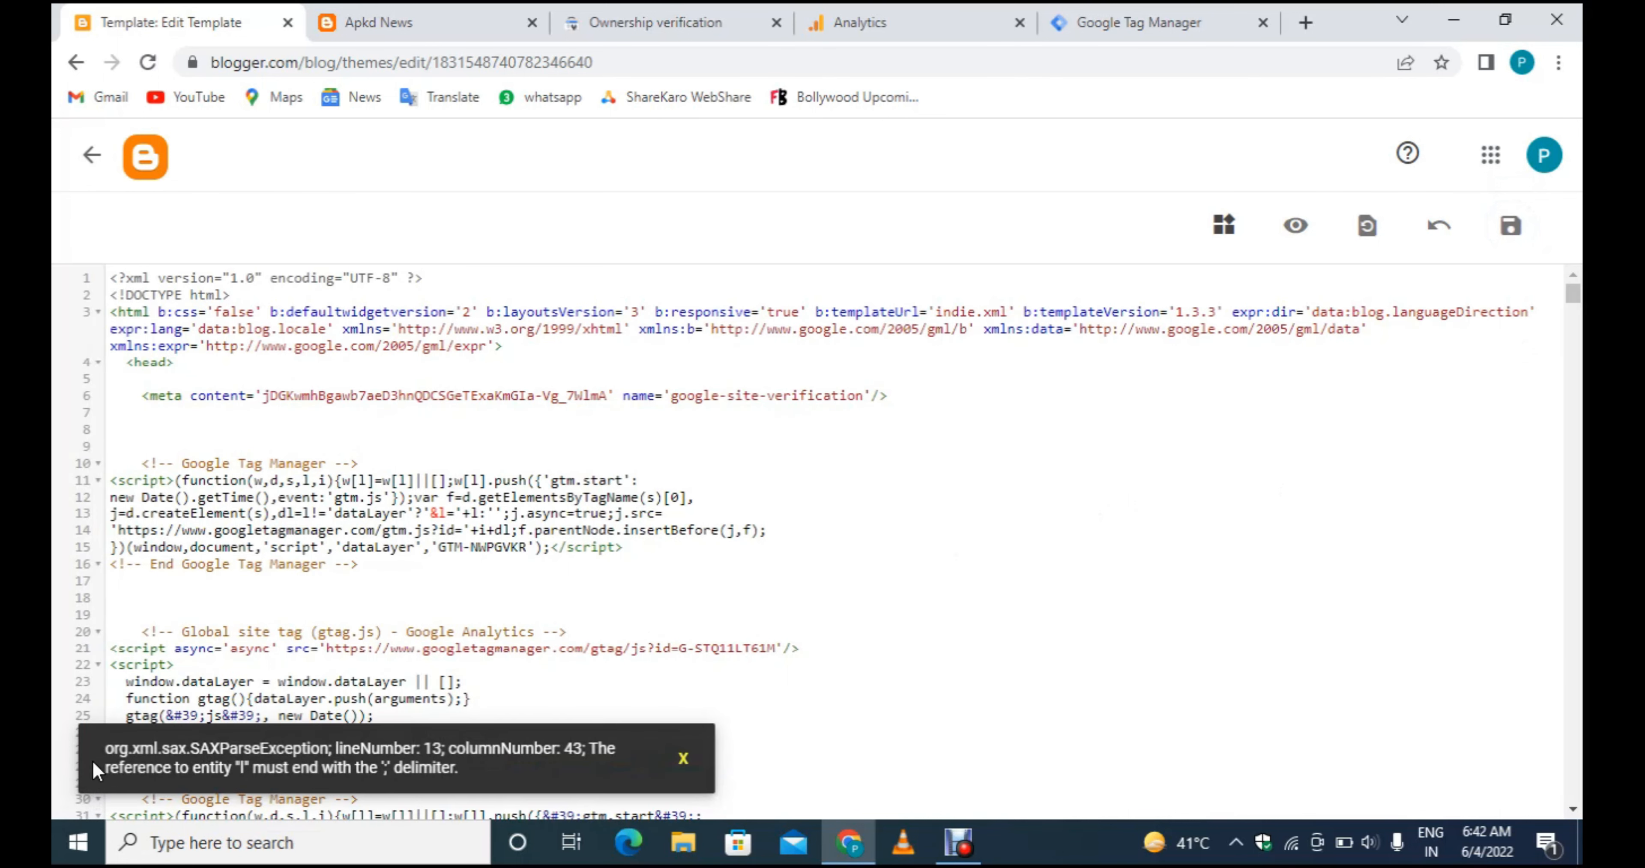
Dismiss the parse error, change &l to &amp;l on line 13 of the Tag Manager snippet and save the template.
{"action": "left_click_drag", "start_coordinate": [107, 749], "coordinate": [517, 763]}
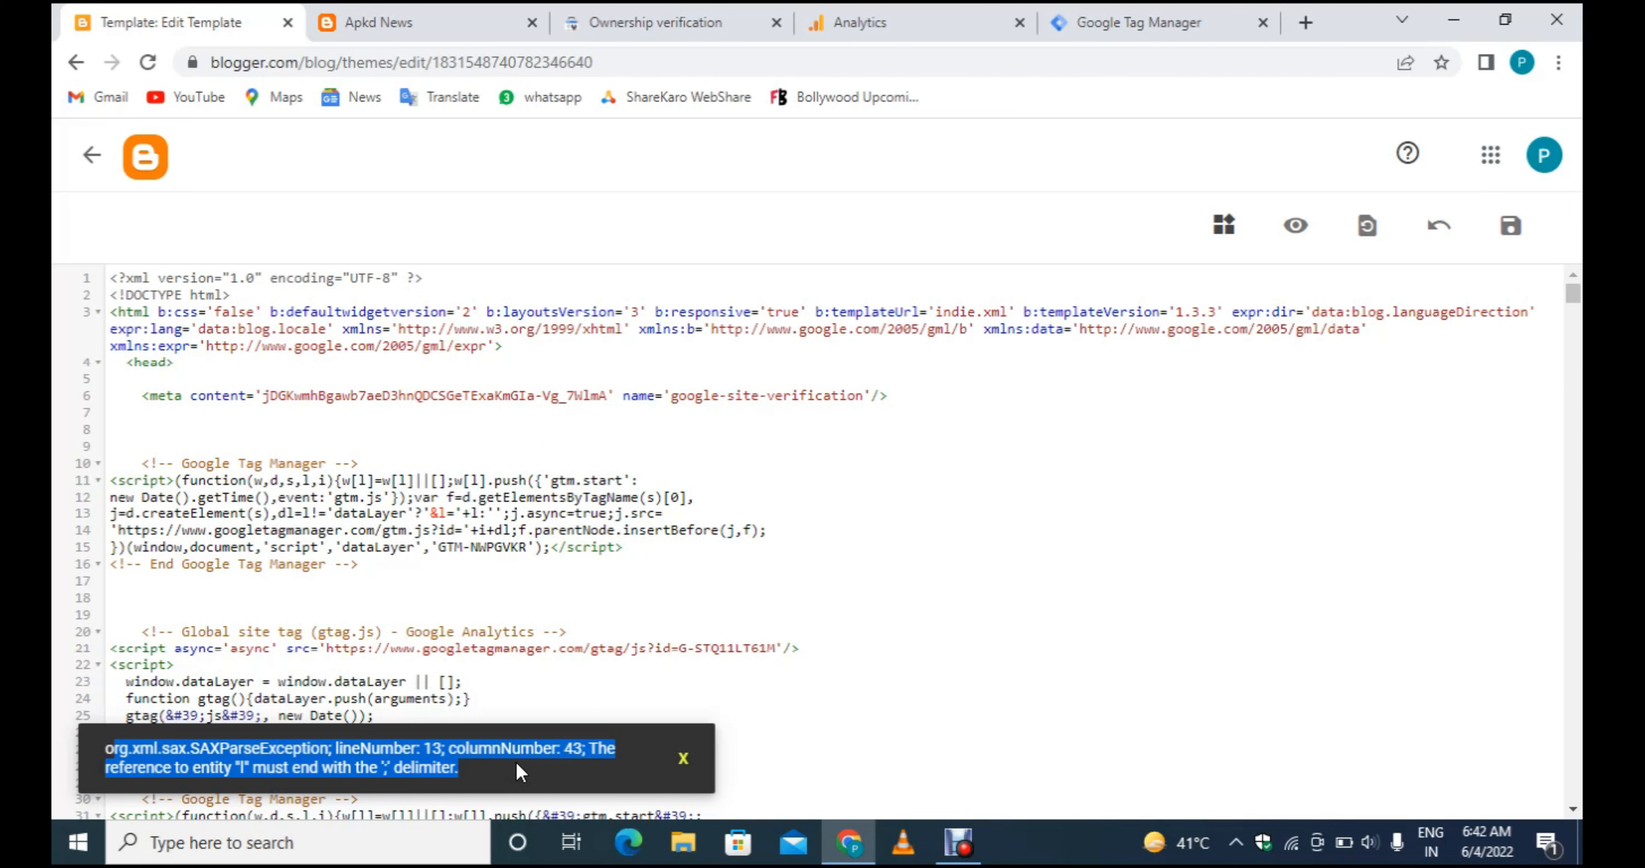
{"action": "left_click", "coordinate": [683, 758]}
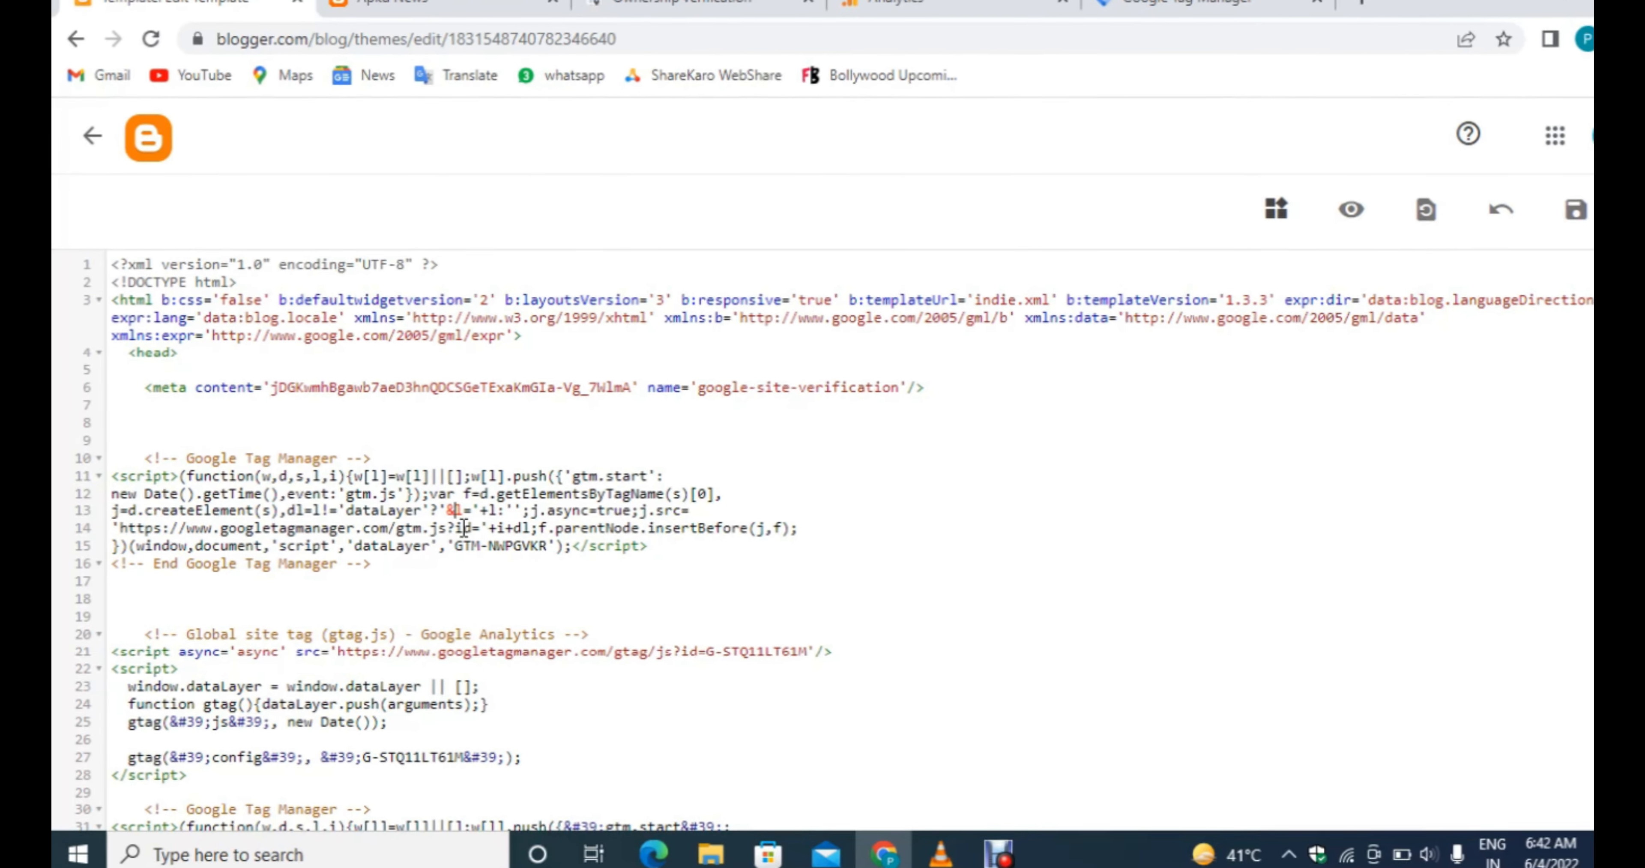
{"action": "type", "text": "am"}
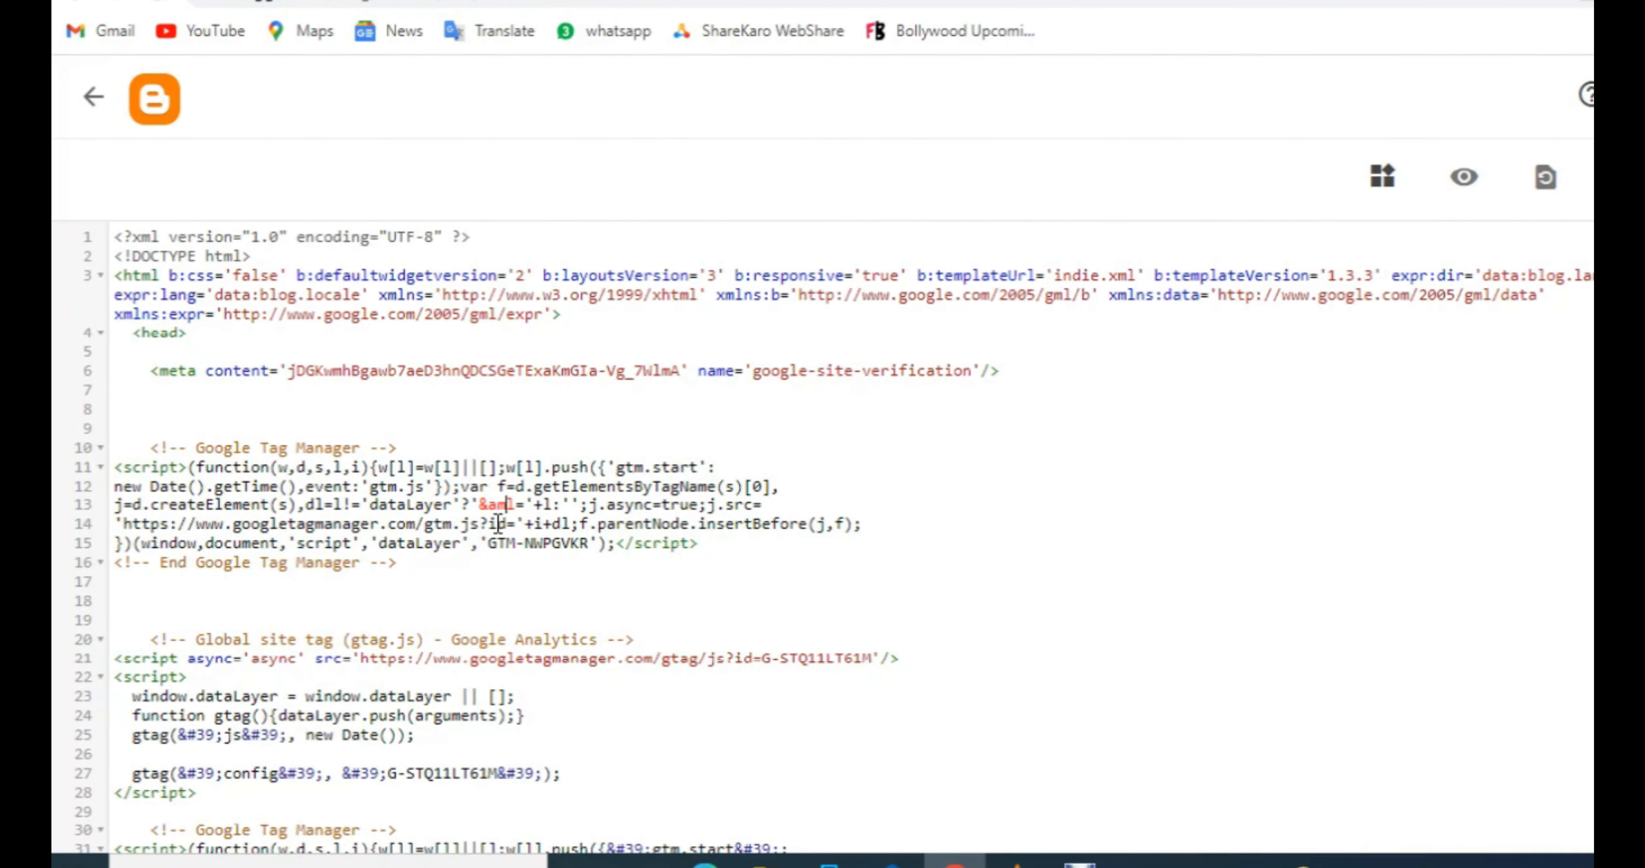
{"action": "type", "text": "p"}
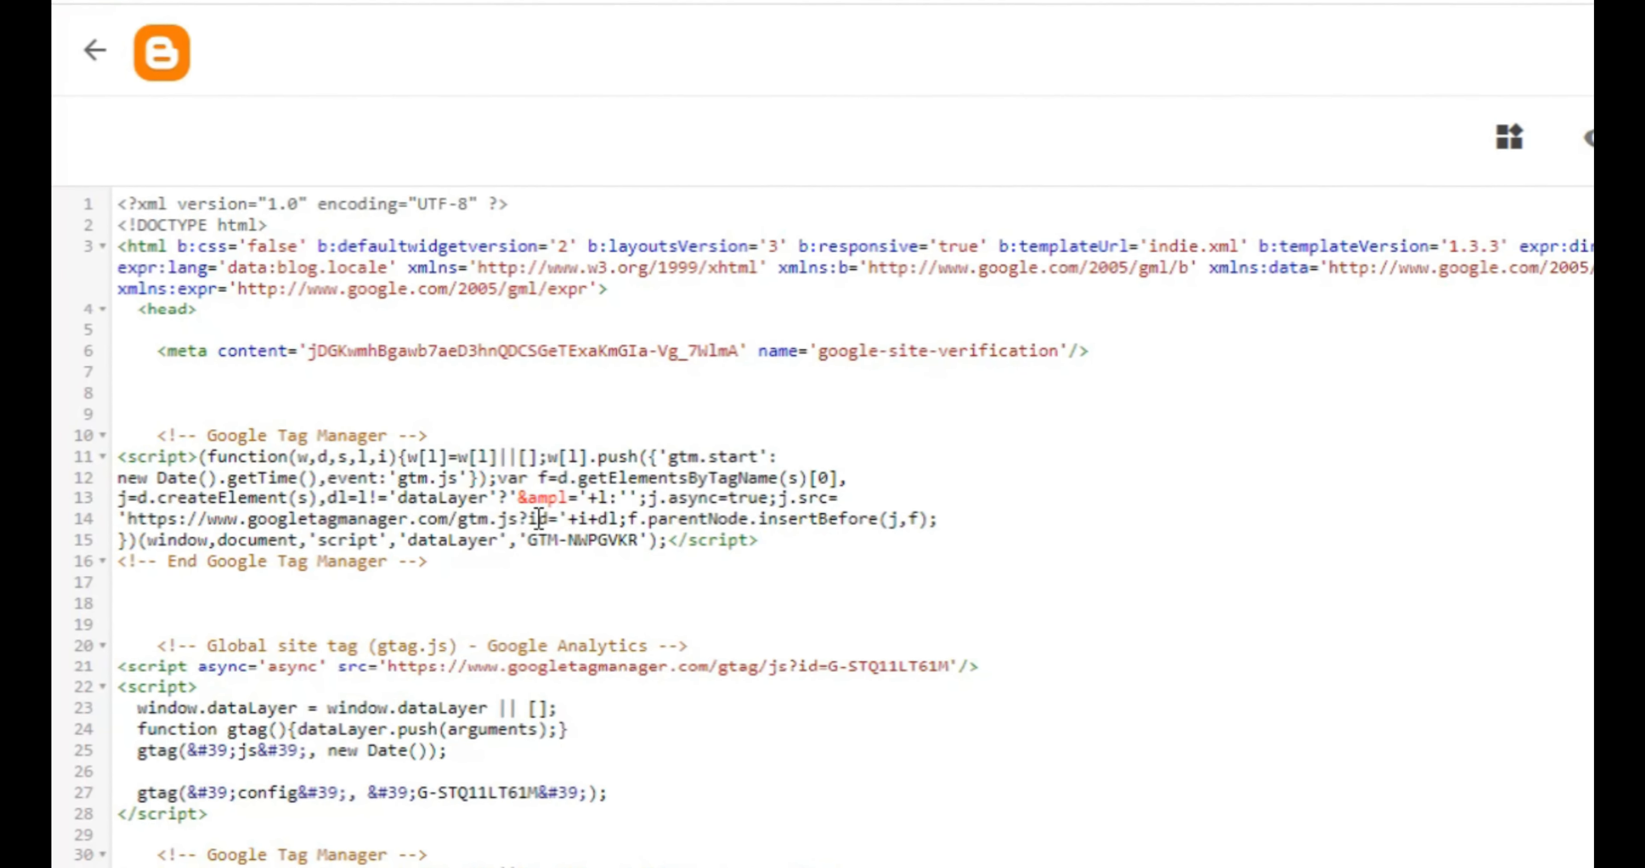
{"action": "type", "text": ";"}
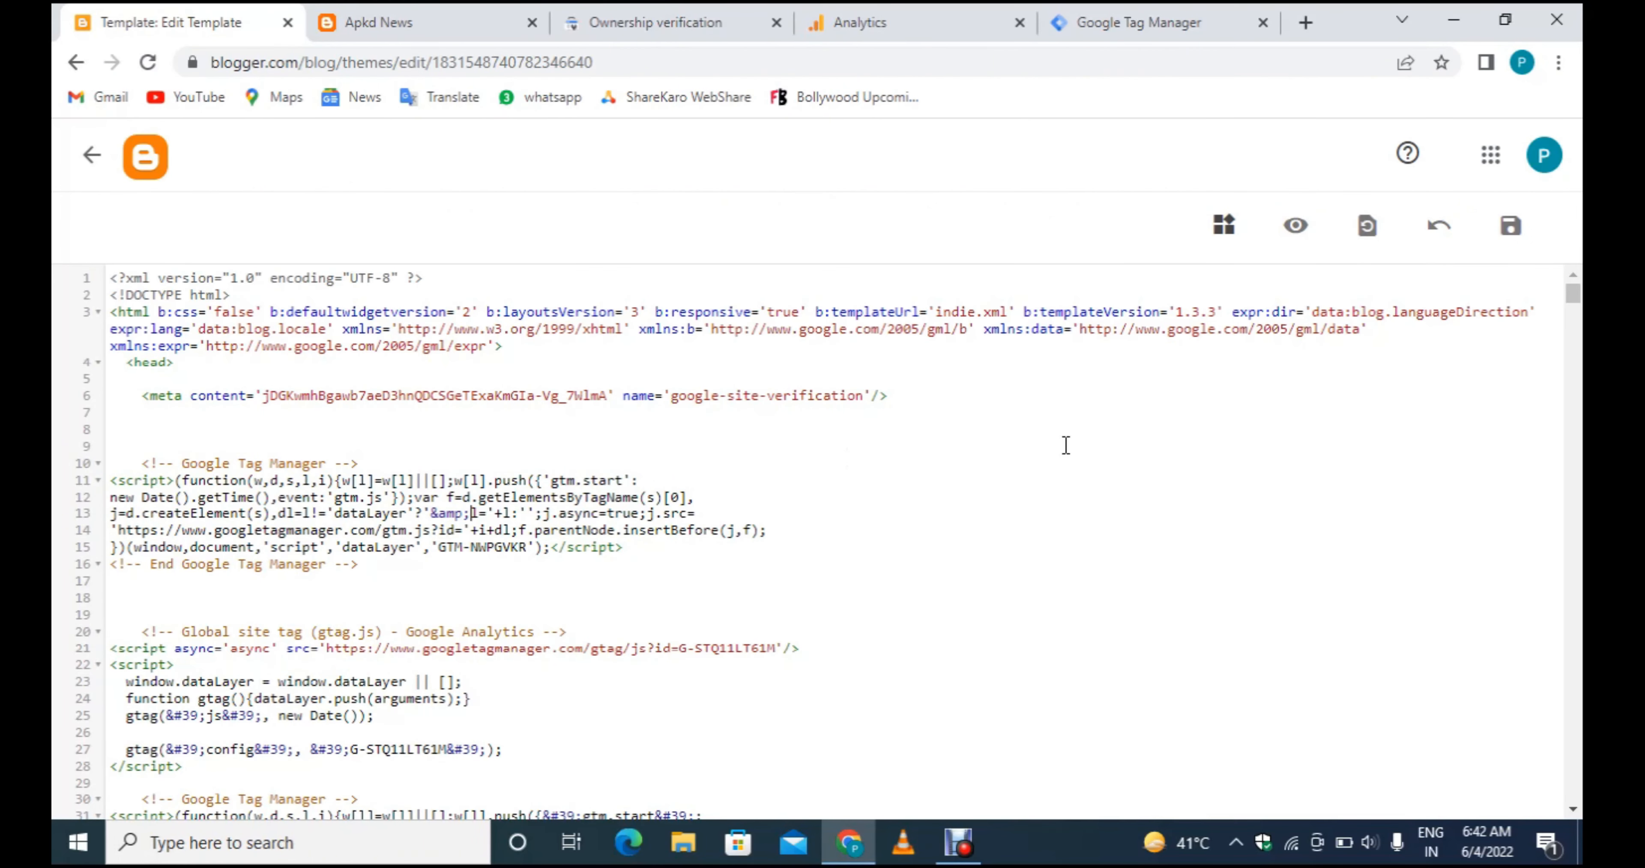
{"action": "left_click", "coordinate": [1511, 226]}
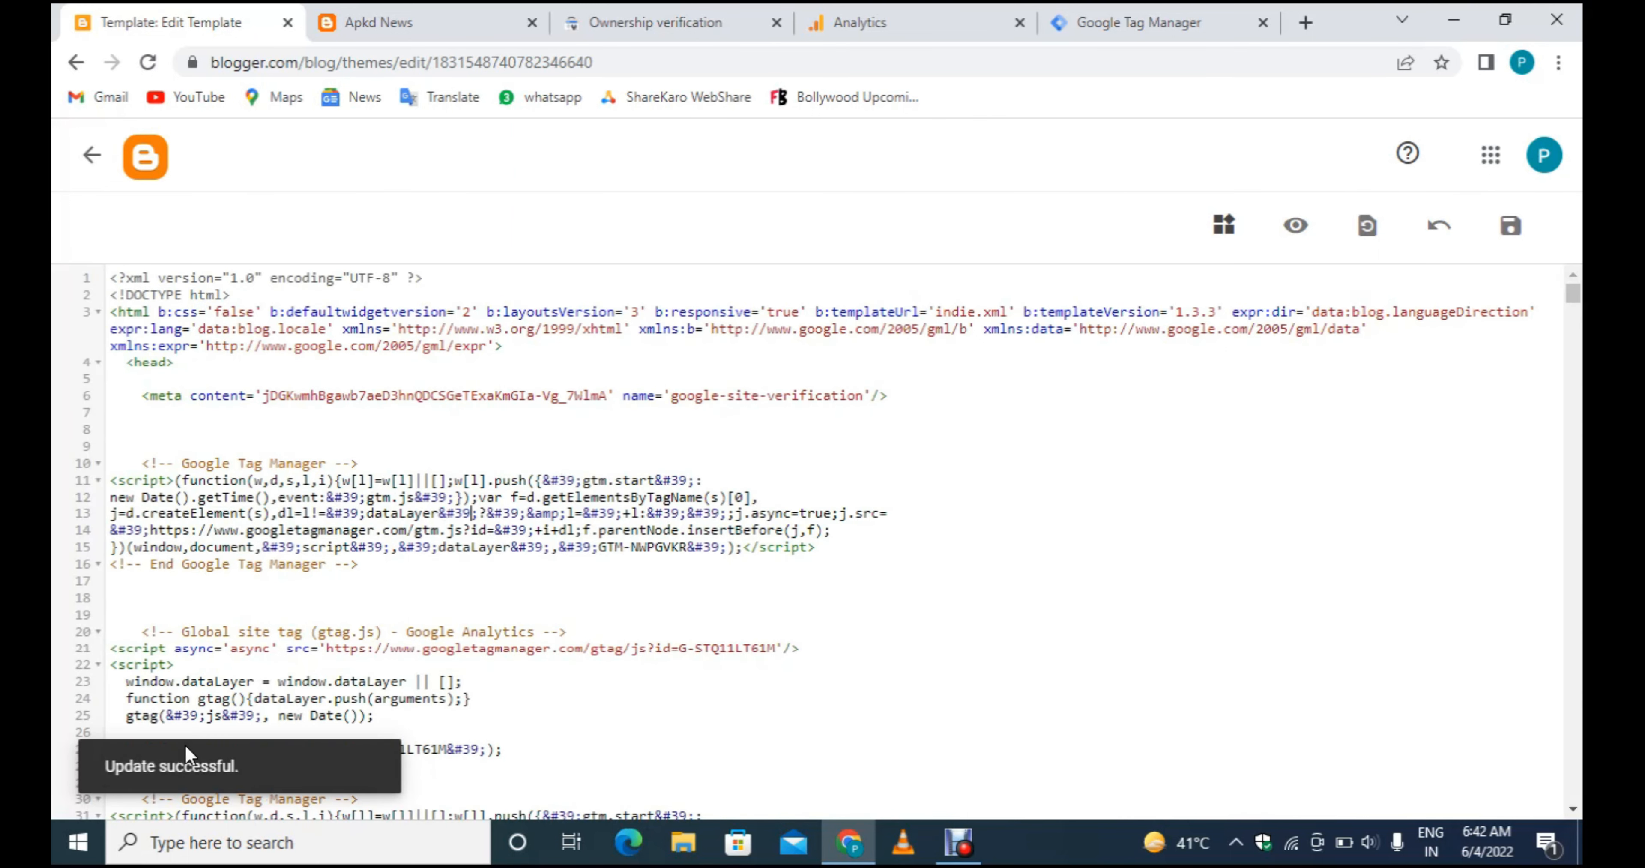
Copy the noscript body snippet from Google Tag Manager's installation instructions and return to the Blogger template editor.
{"action": "left_click", "coordinate": [1142, 19]}
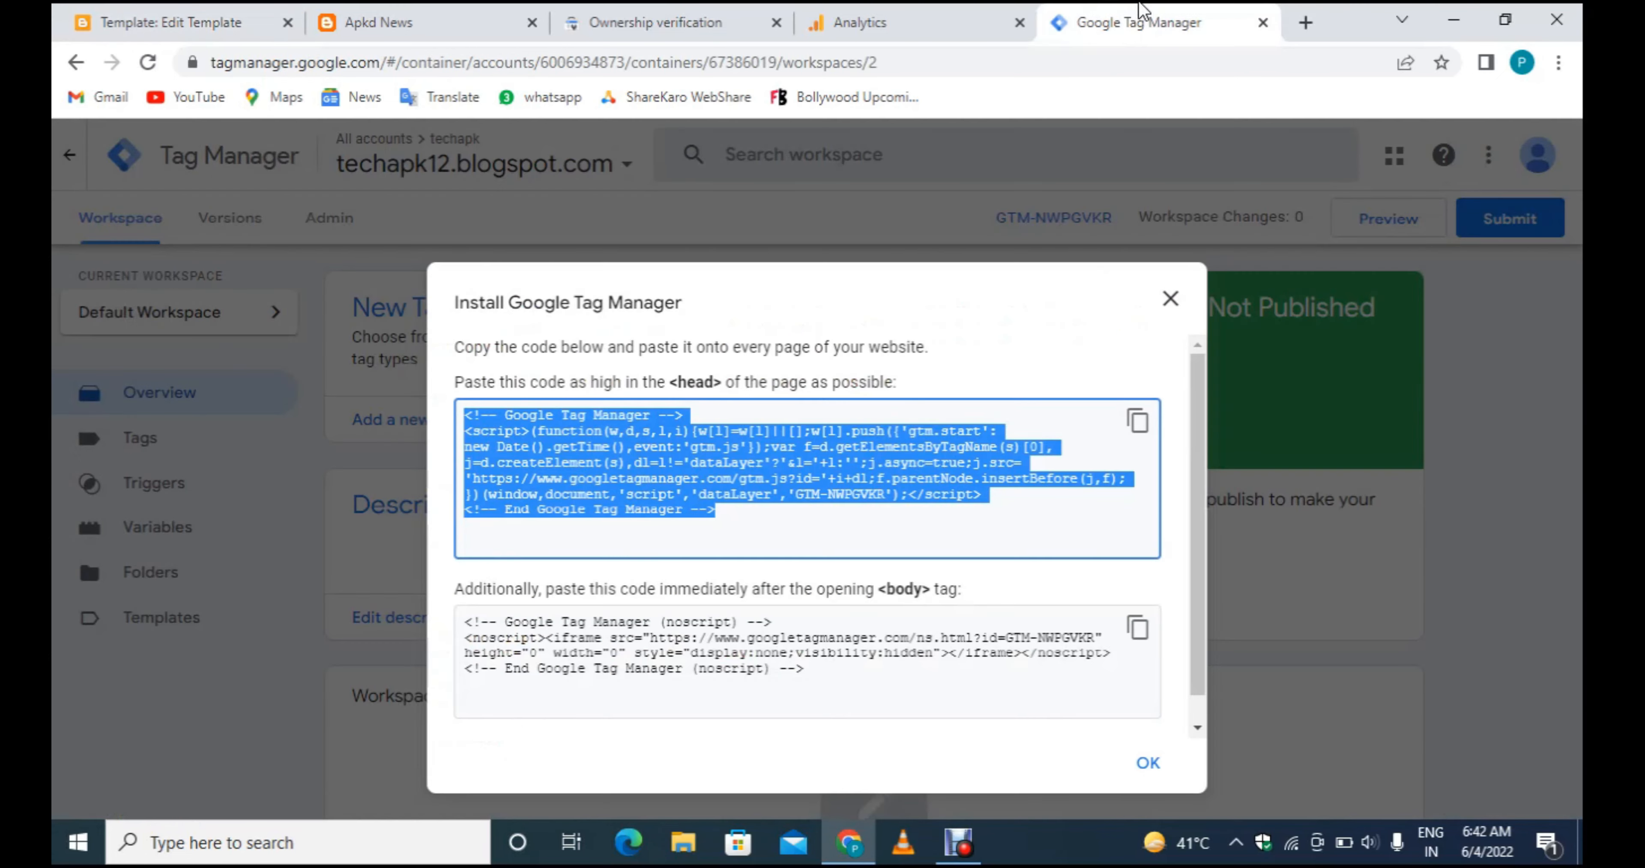
{"action": "left_click_drag", "start_coordinate": [878, 589], "coordinate": [933, 590]}
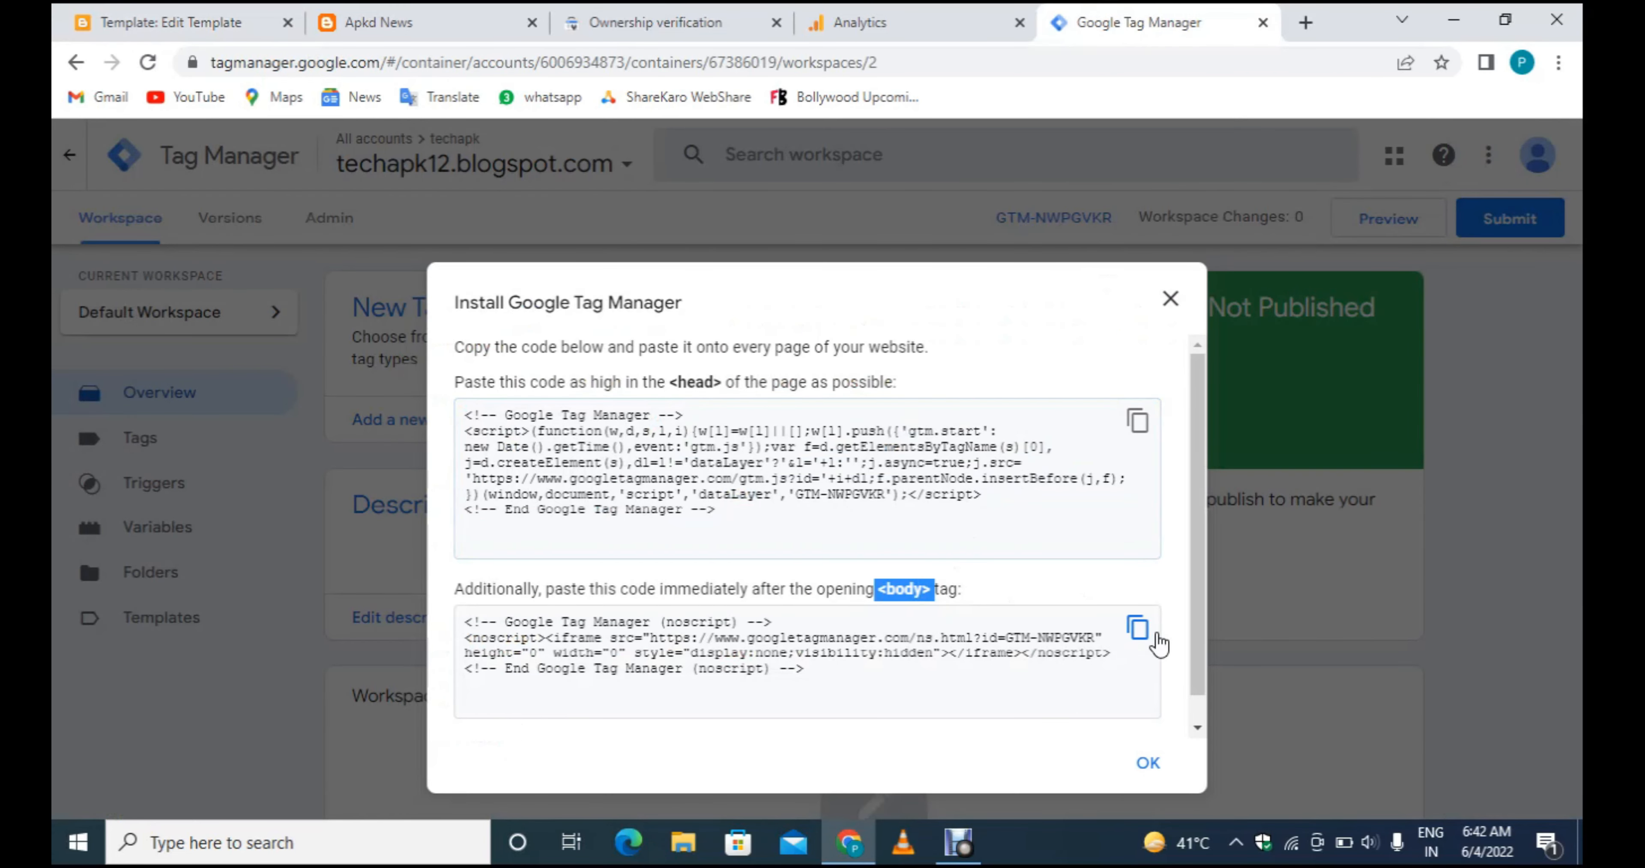
{"action": "left_click", "coordinate": [1138, 629]}
{"action": "left_click", "coordinate": [166, 22]}
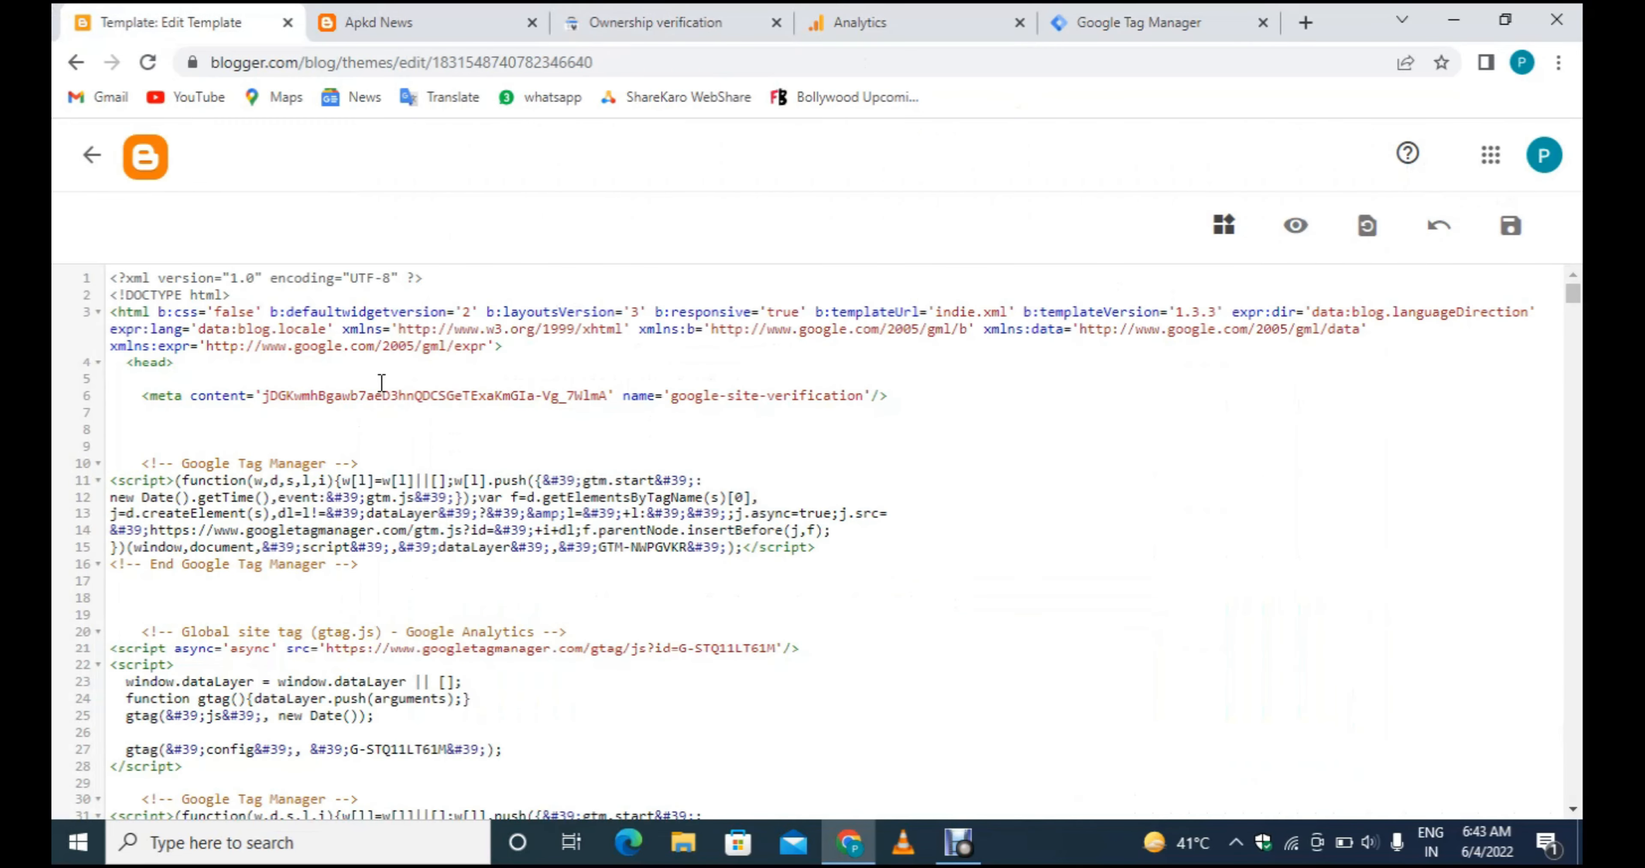
Search the template code for "<body" to locate the opening body tag.
{"action": "key", "text": "ctrl+f"}
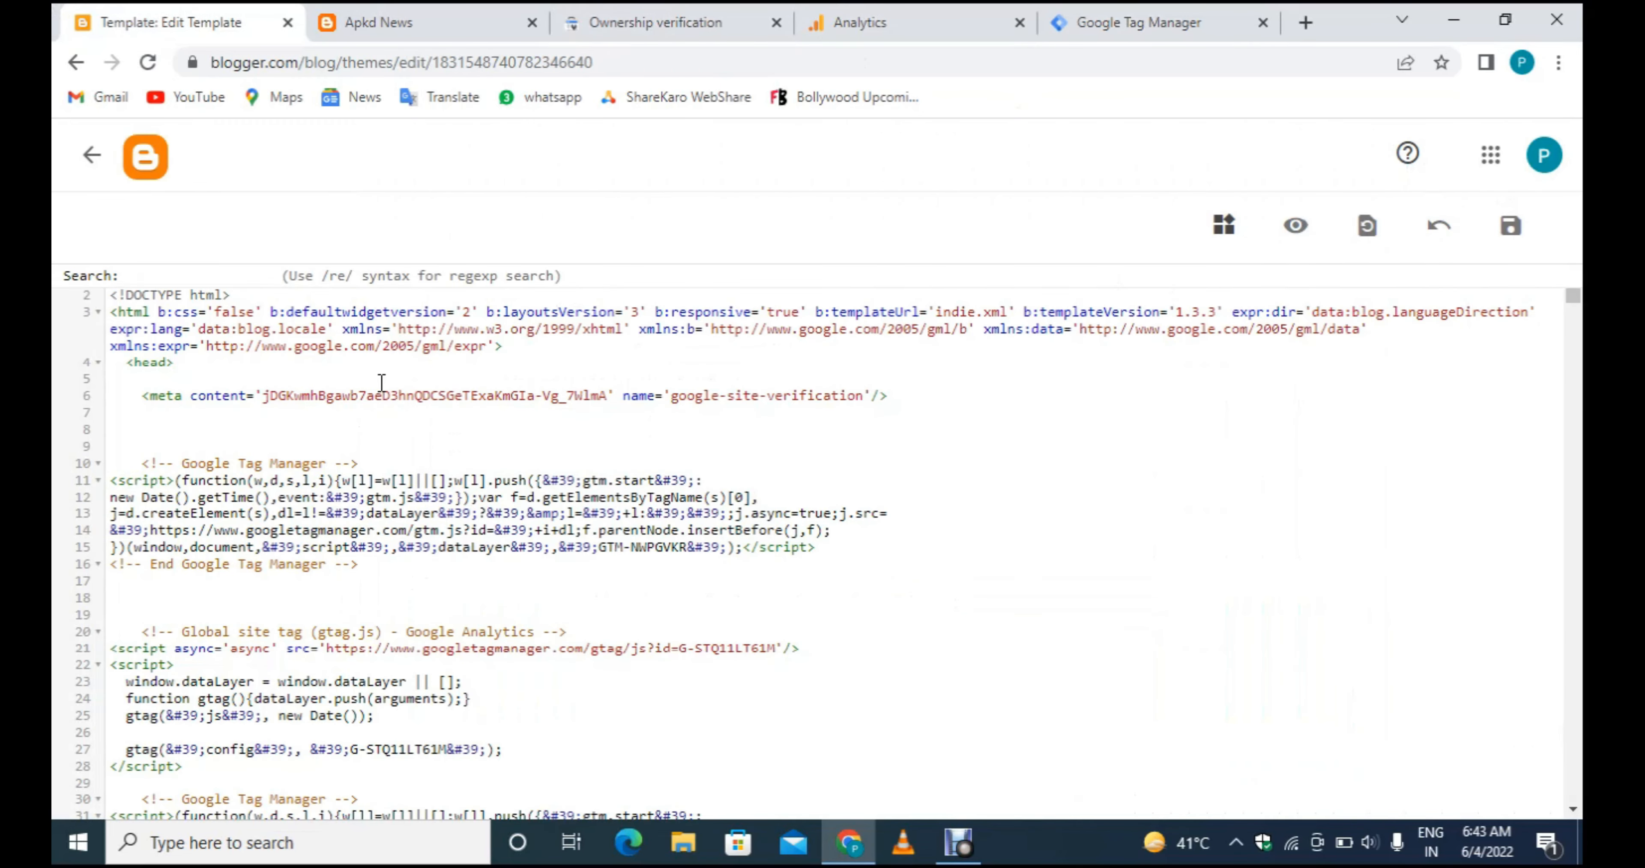
{"action": "type", "text": "<body"}
{"action": "key", "text": "Return"}
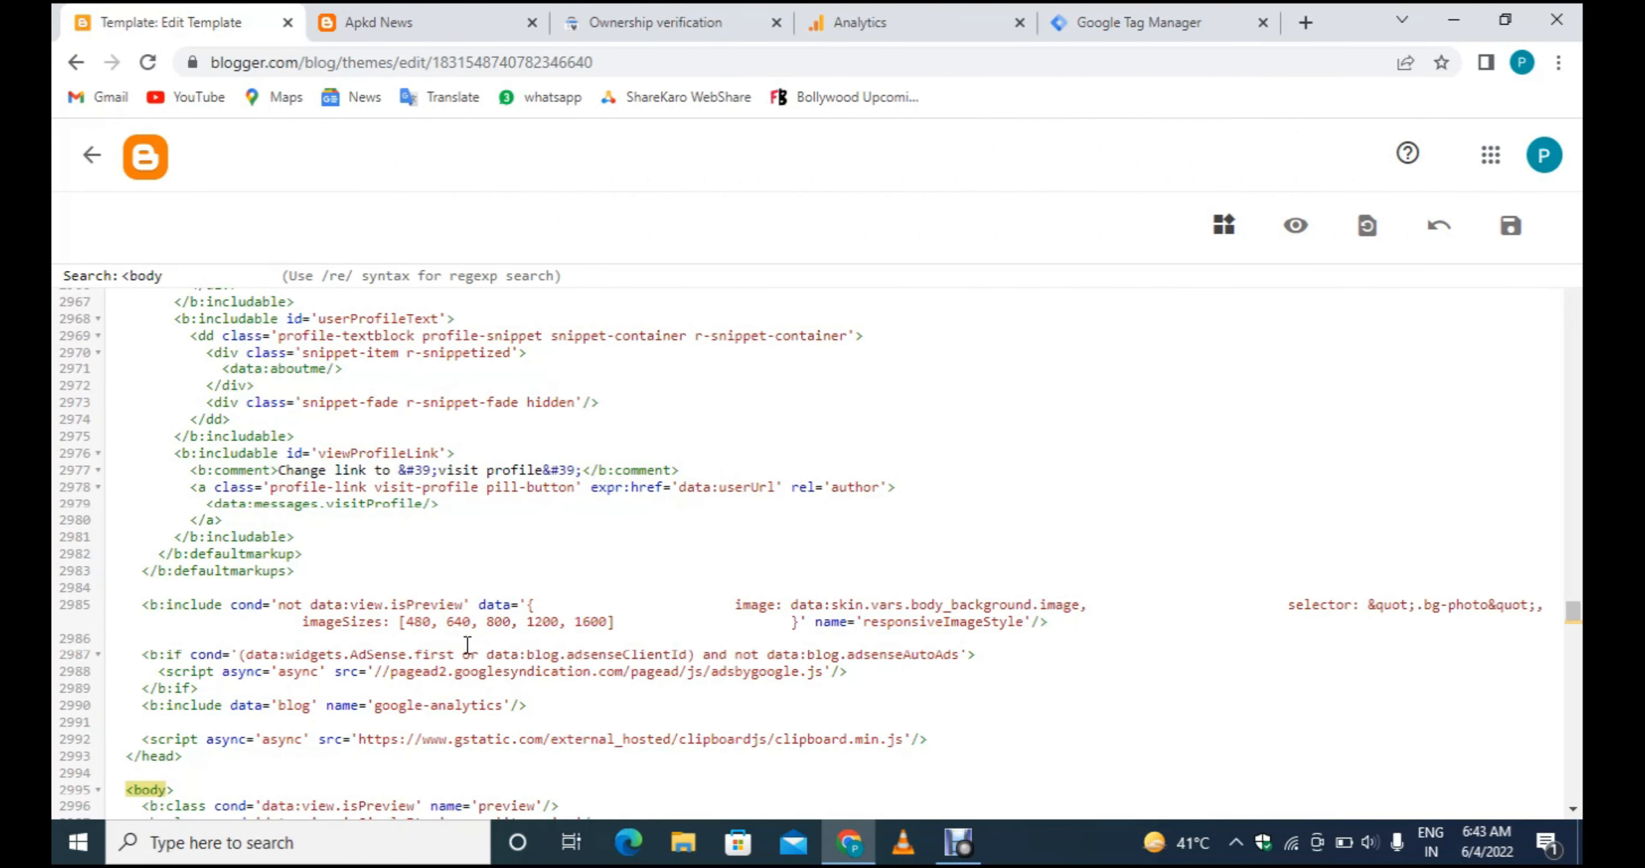
{"action": "scroll", "coordinate": [189, 796], "scroll_direction": "down", "scroll_amount": 3}
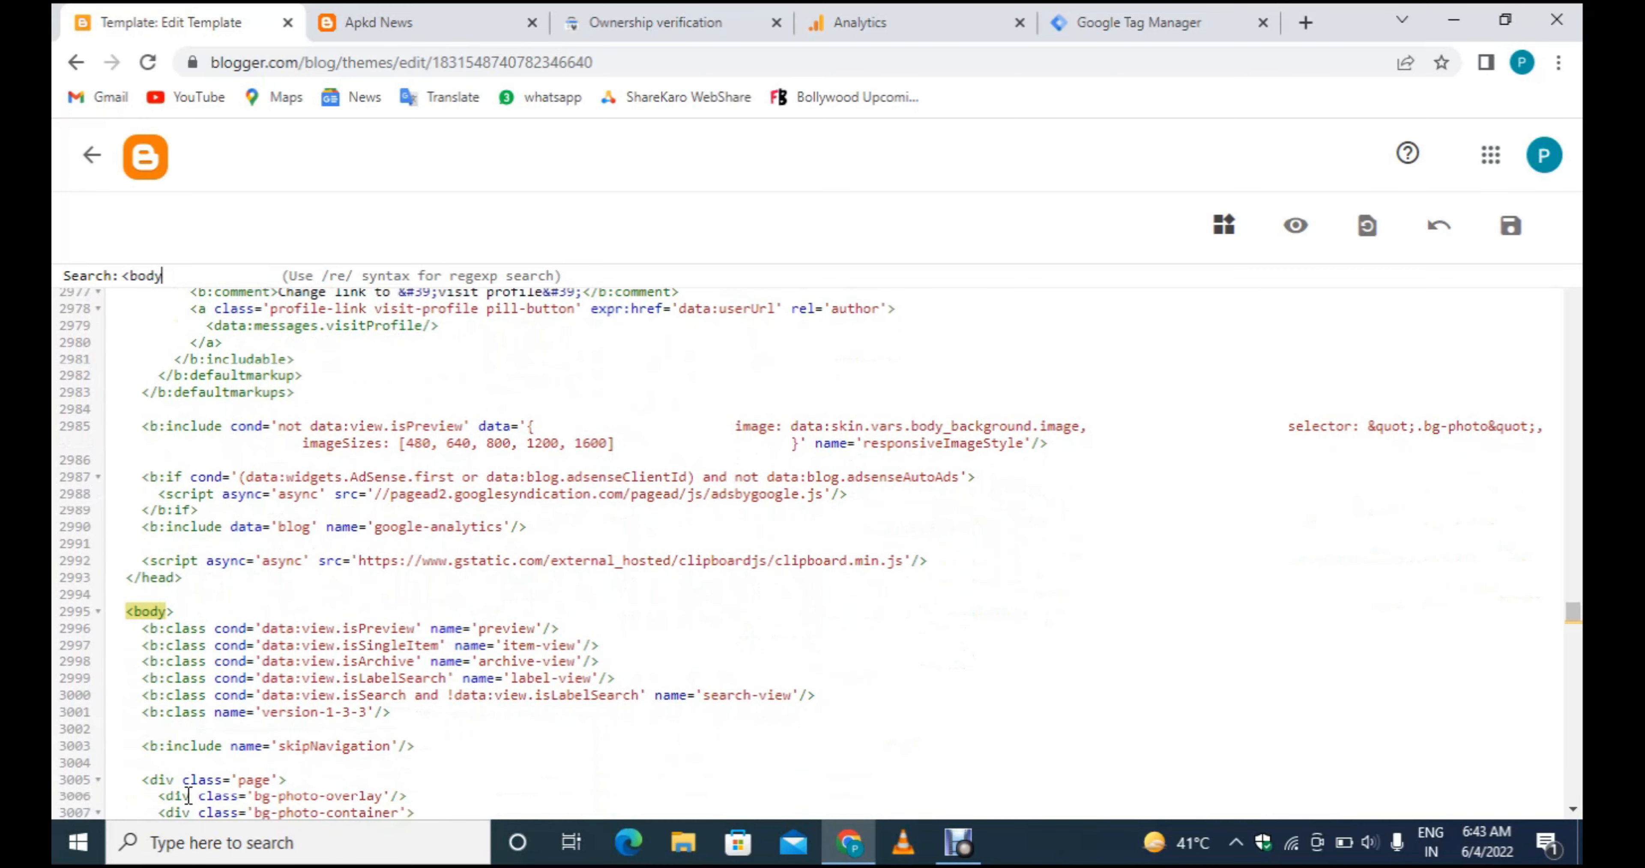
Add blank lines directly after the opening <body> tag, paste the Tag Manager noscript snippet there and save the template.
{"action": "left_click", "coordinate": [189, 622]}
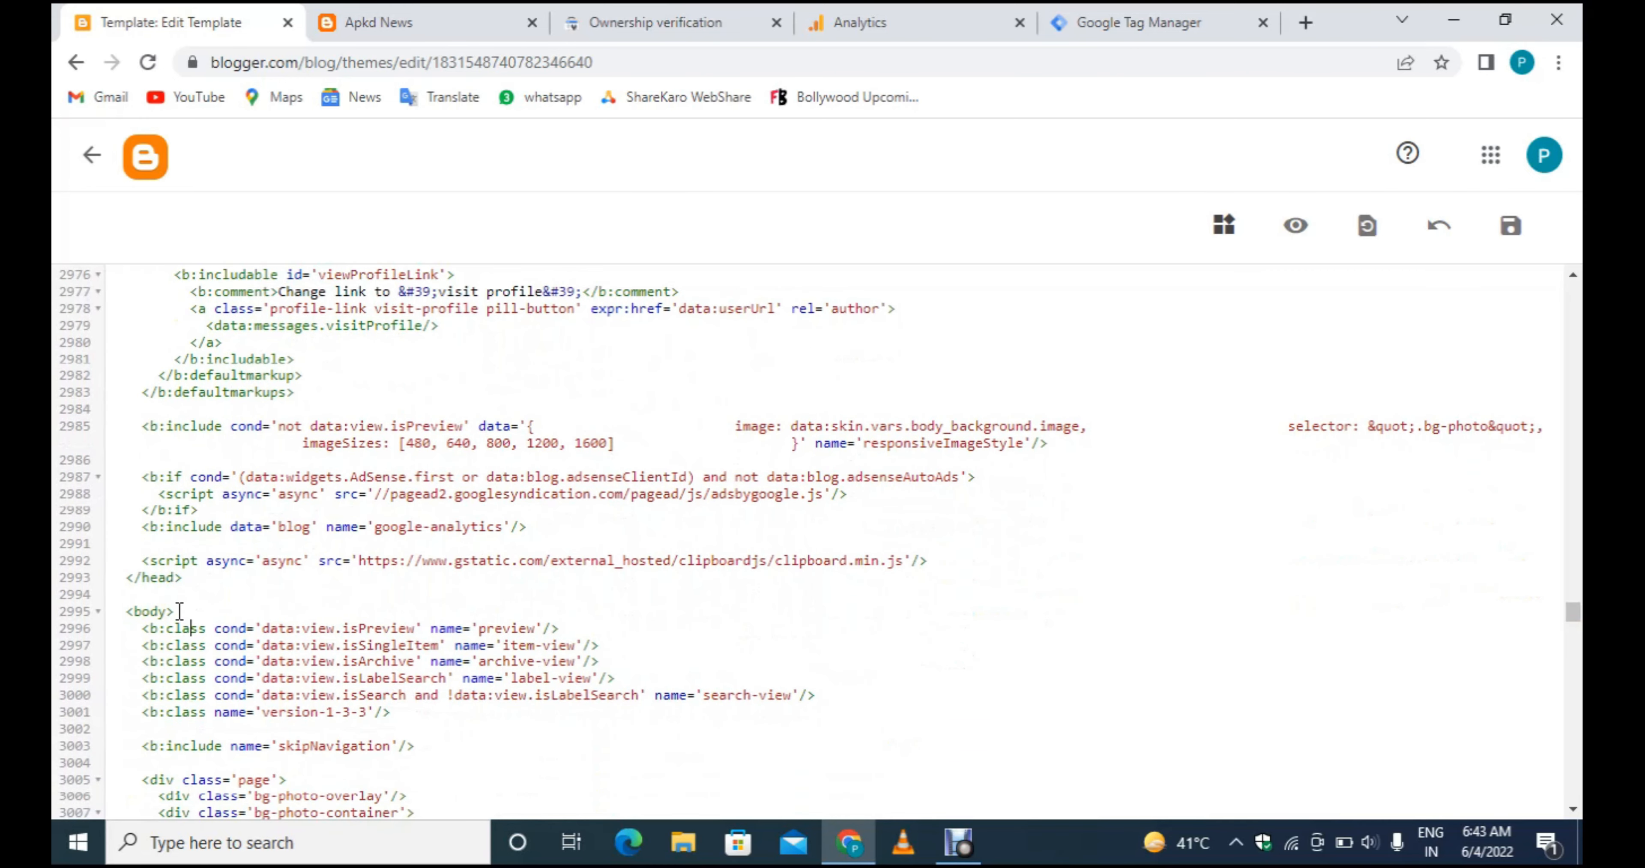
{"action": "left_click", "coordinate": [180, 611]}
{"action": "key", "text": "Return"}
{"action": "key", "text": "Return"}
{"action": "key", "text": "Return"}
{"action": "key", "text": "Return"}
{"action": "key", "text": "Return"}
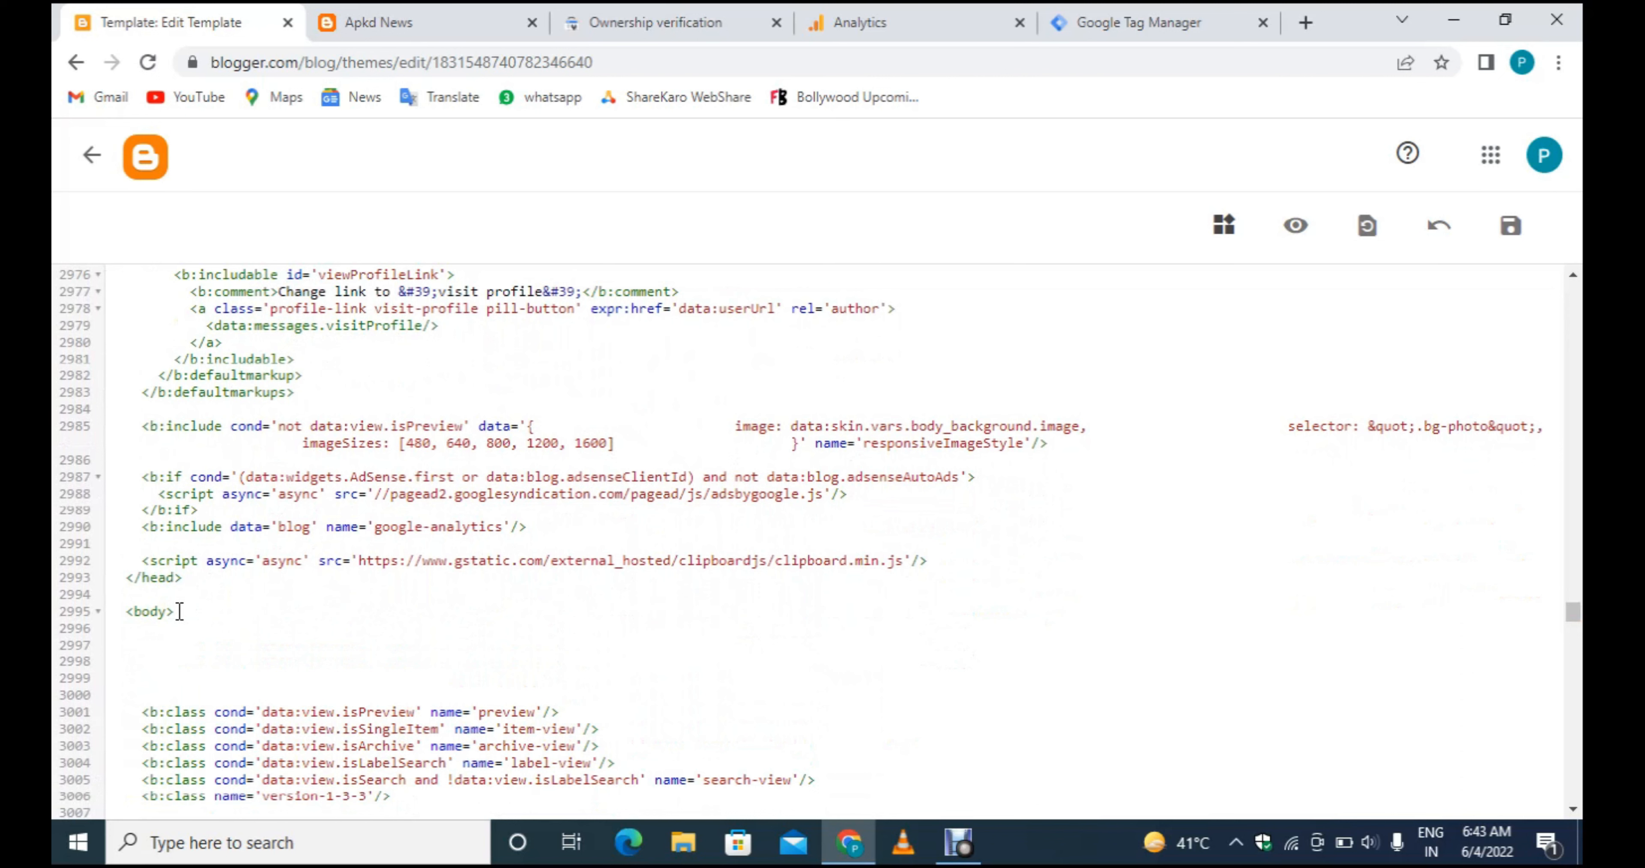
{"action": "key", "text": "ctrl+v"}
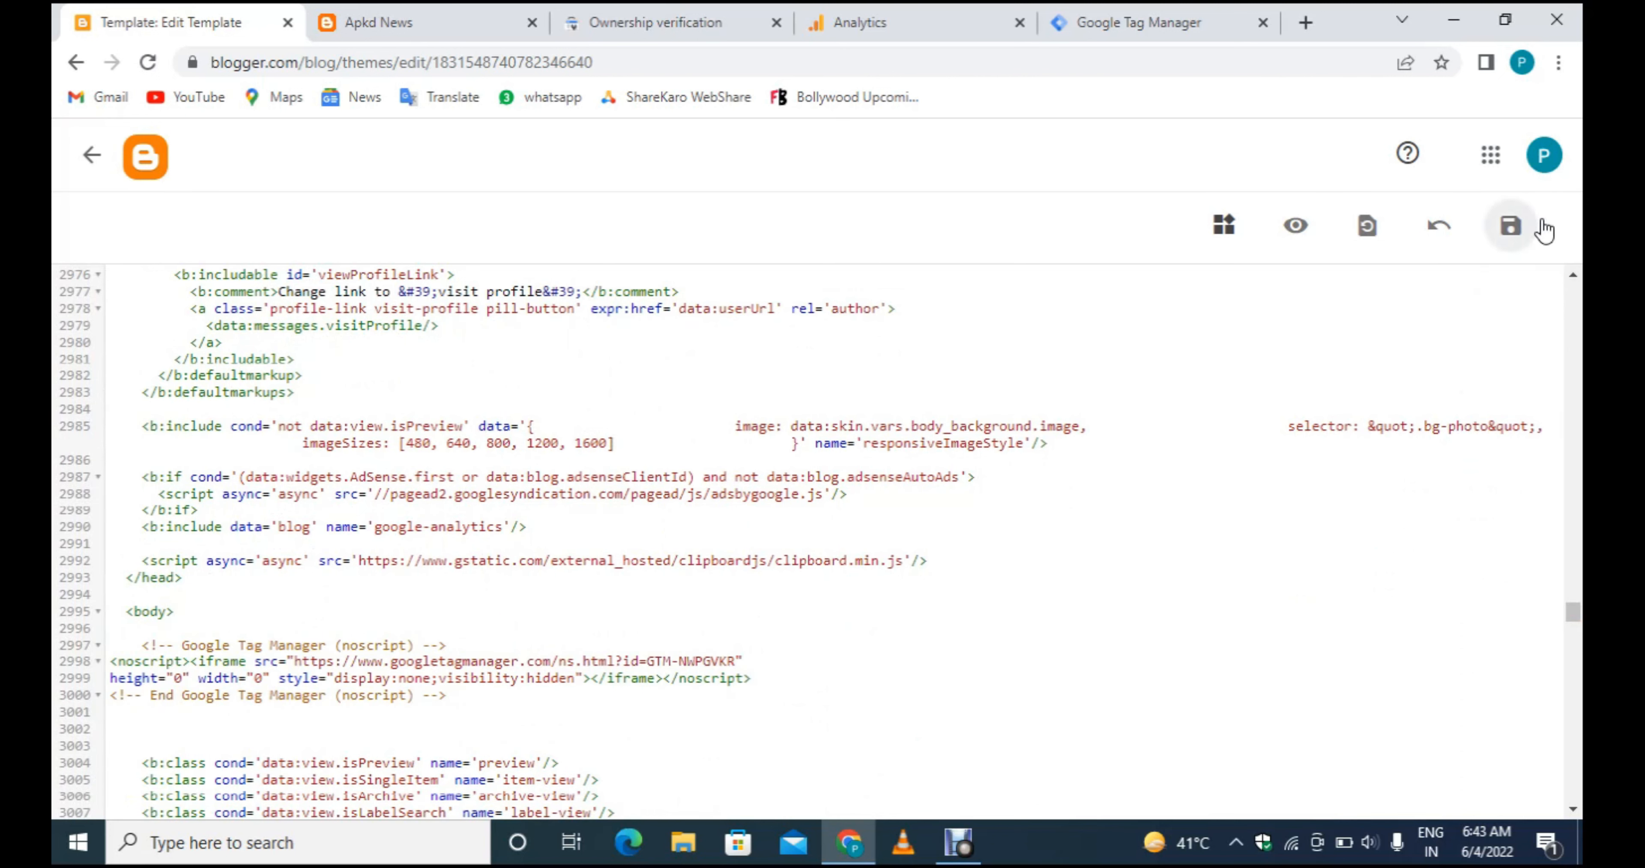
{"action": "left_click", "coordinate": [1544, 231]}
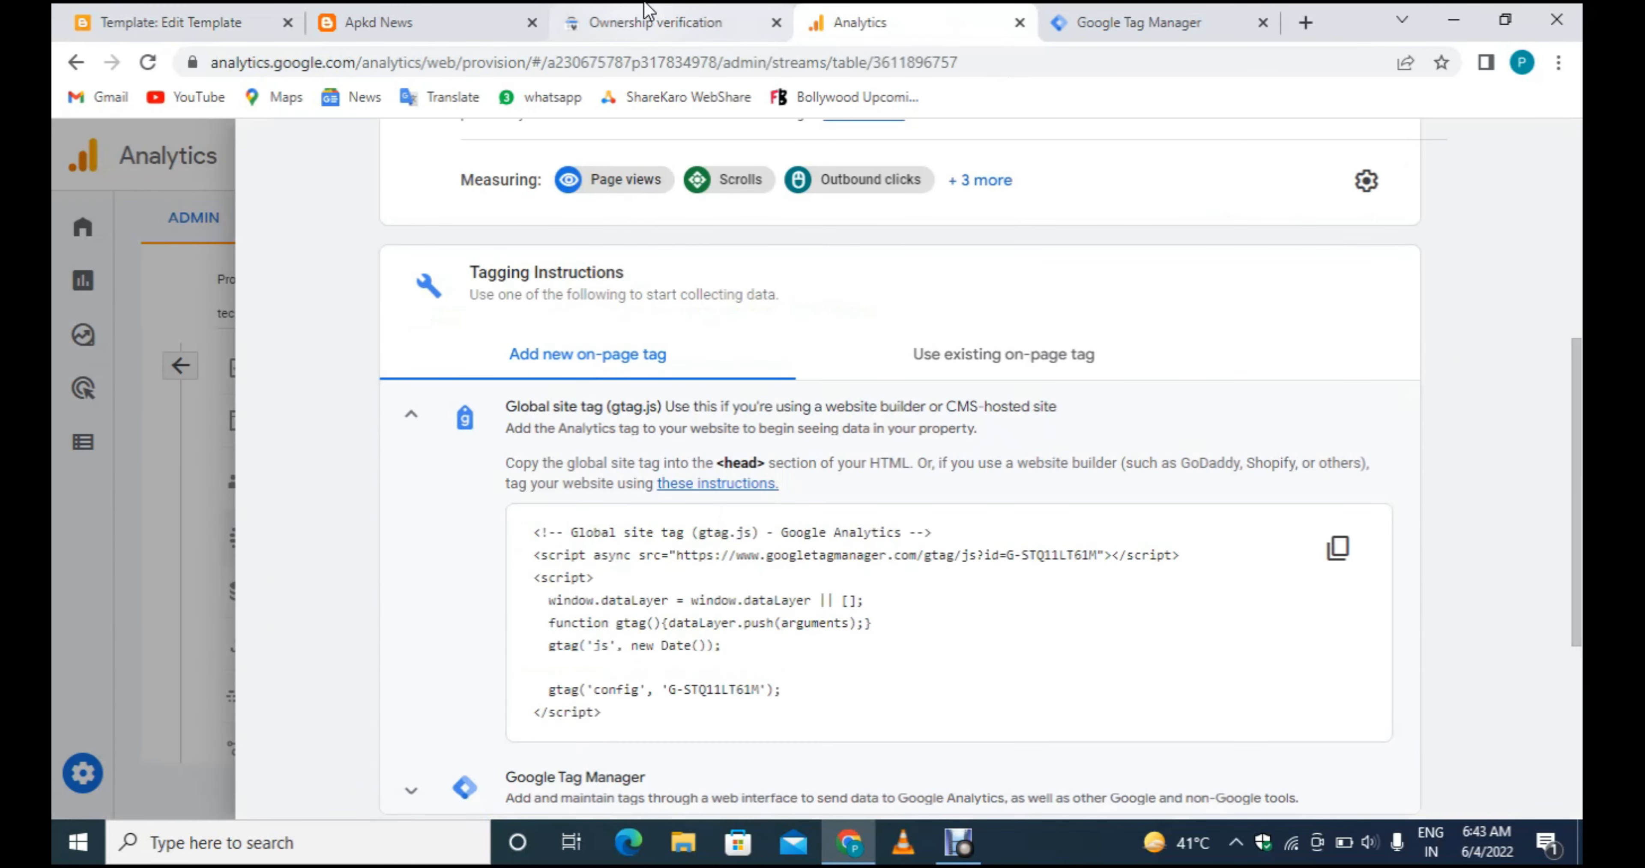
Switch to Google Search Console and verify the site's ownership with the Google Tag Manager method.
{"action": "left_click", "coordinate": [645, 21]}
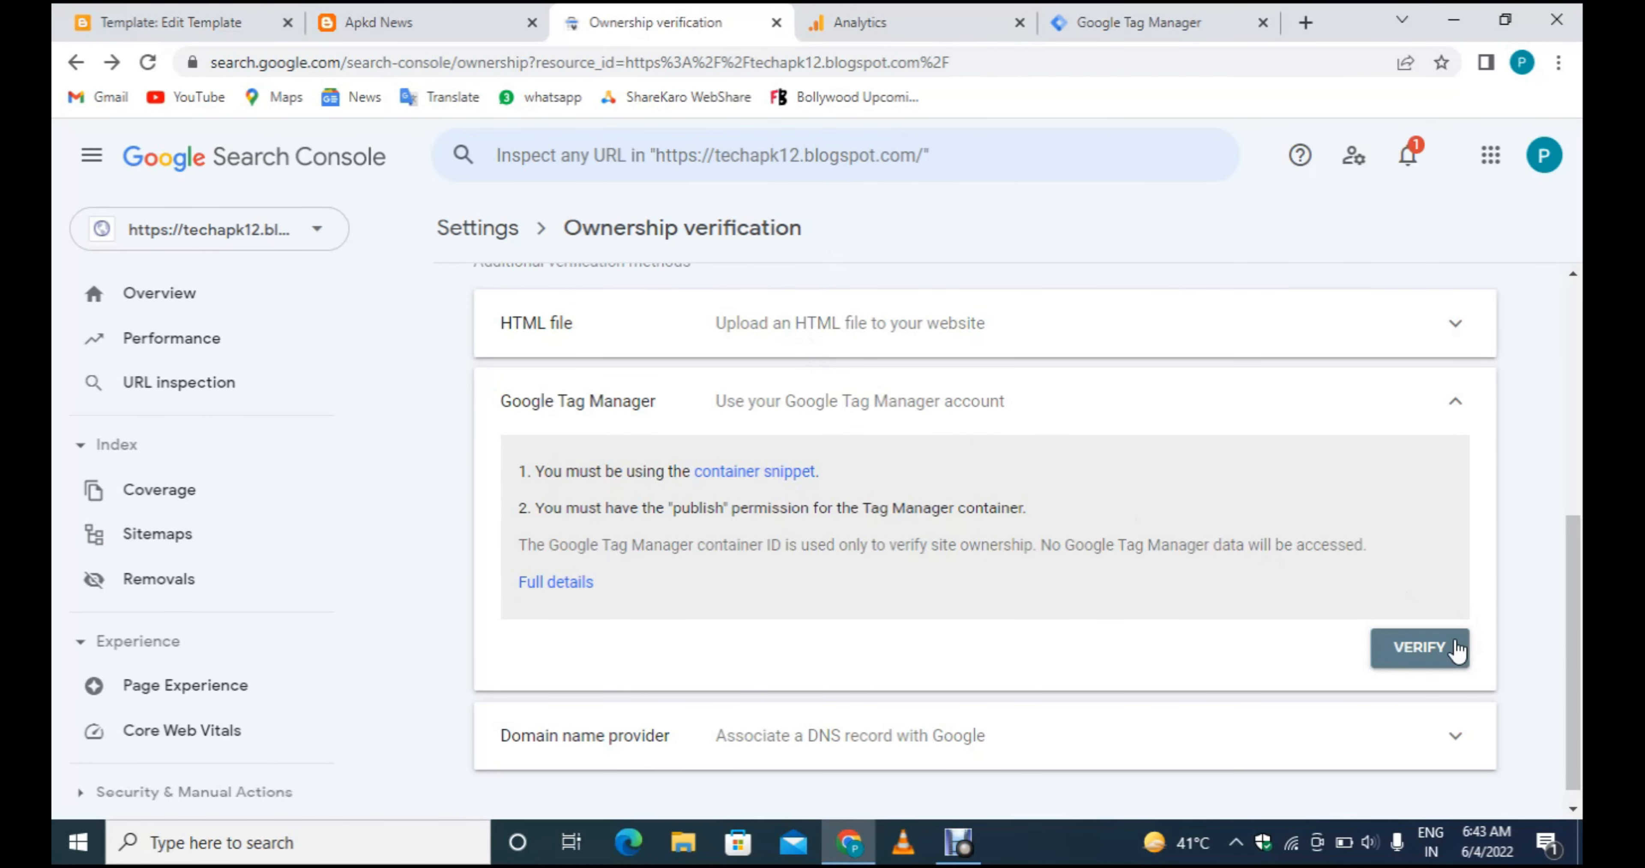
{"action": "left_click", "coordinate": [1457, 649]}
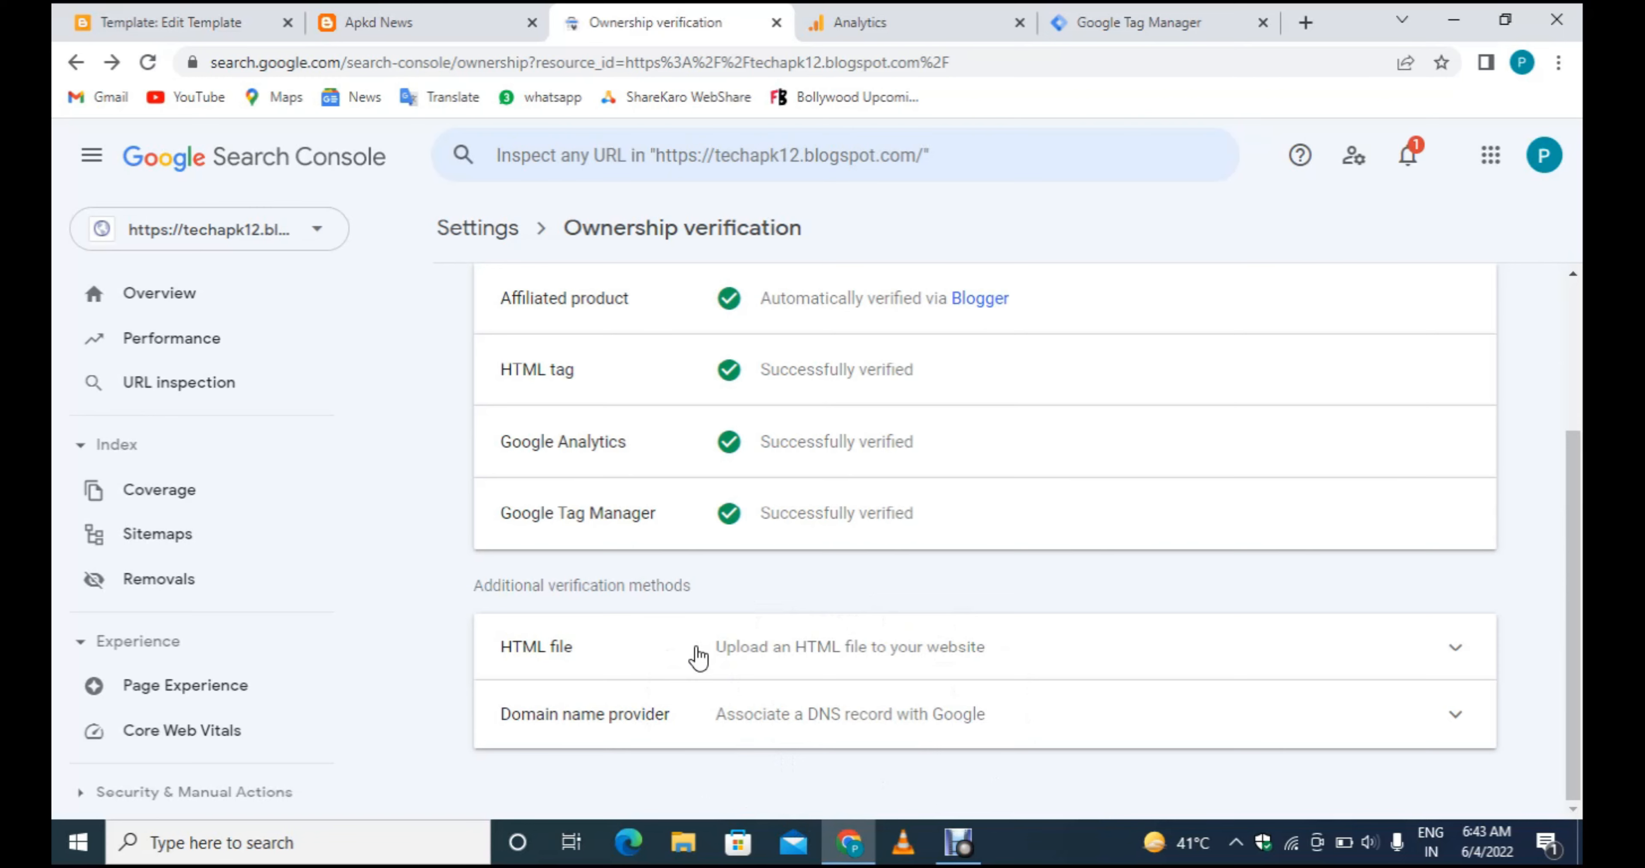
{"action": "left_click", "coordinate": [156, 19]}
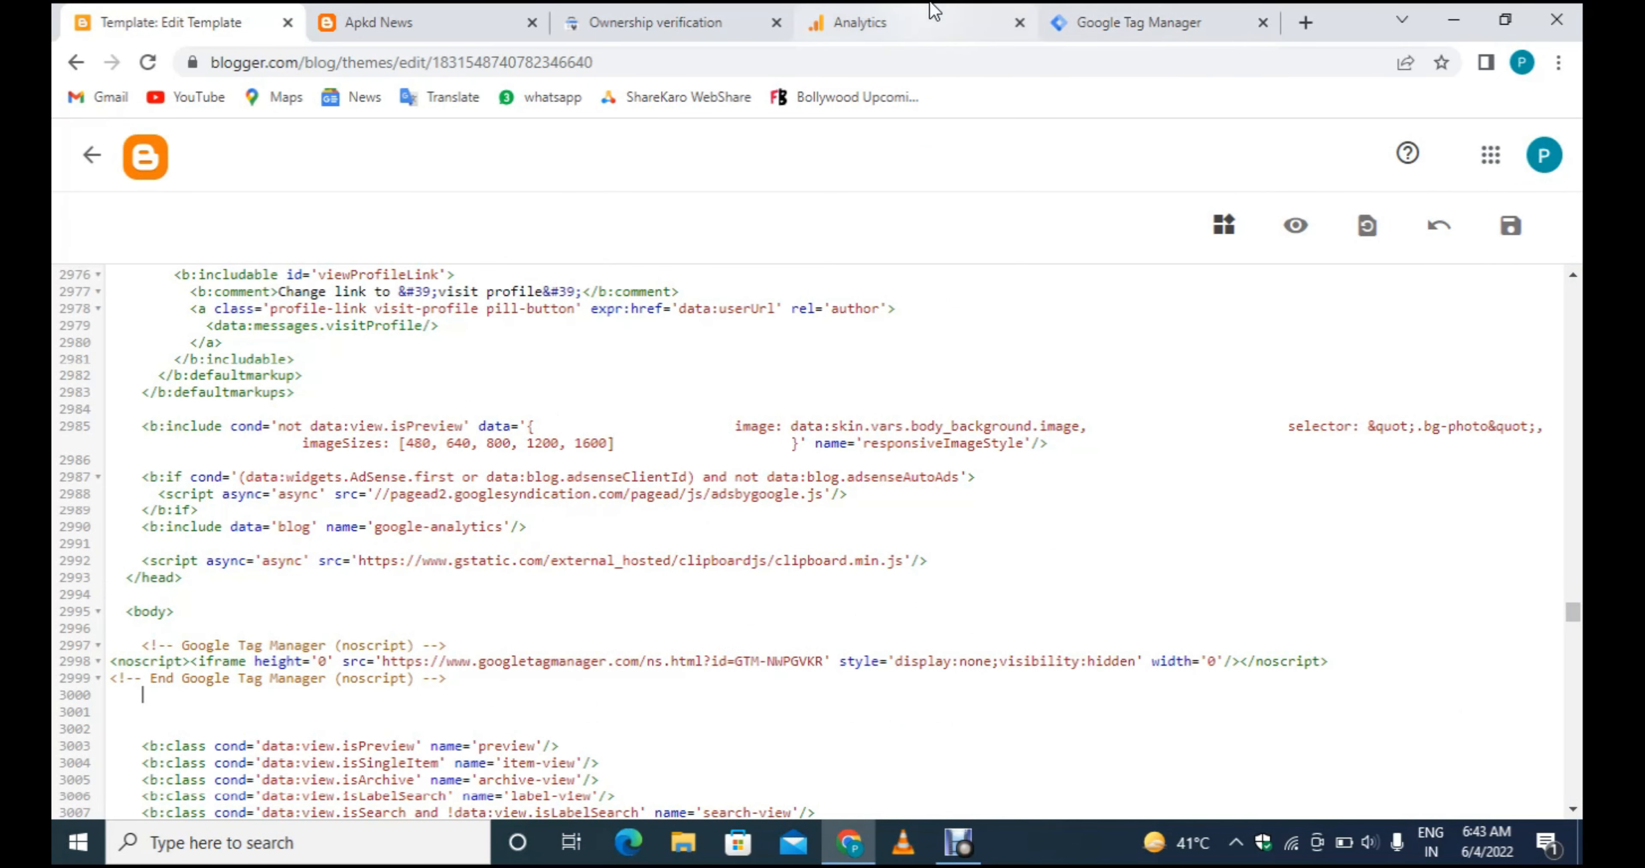
{"action": "left_click", "coordinate": [722, 22]}
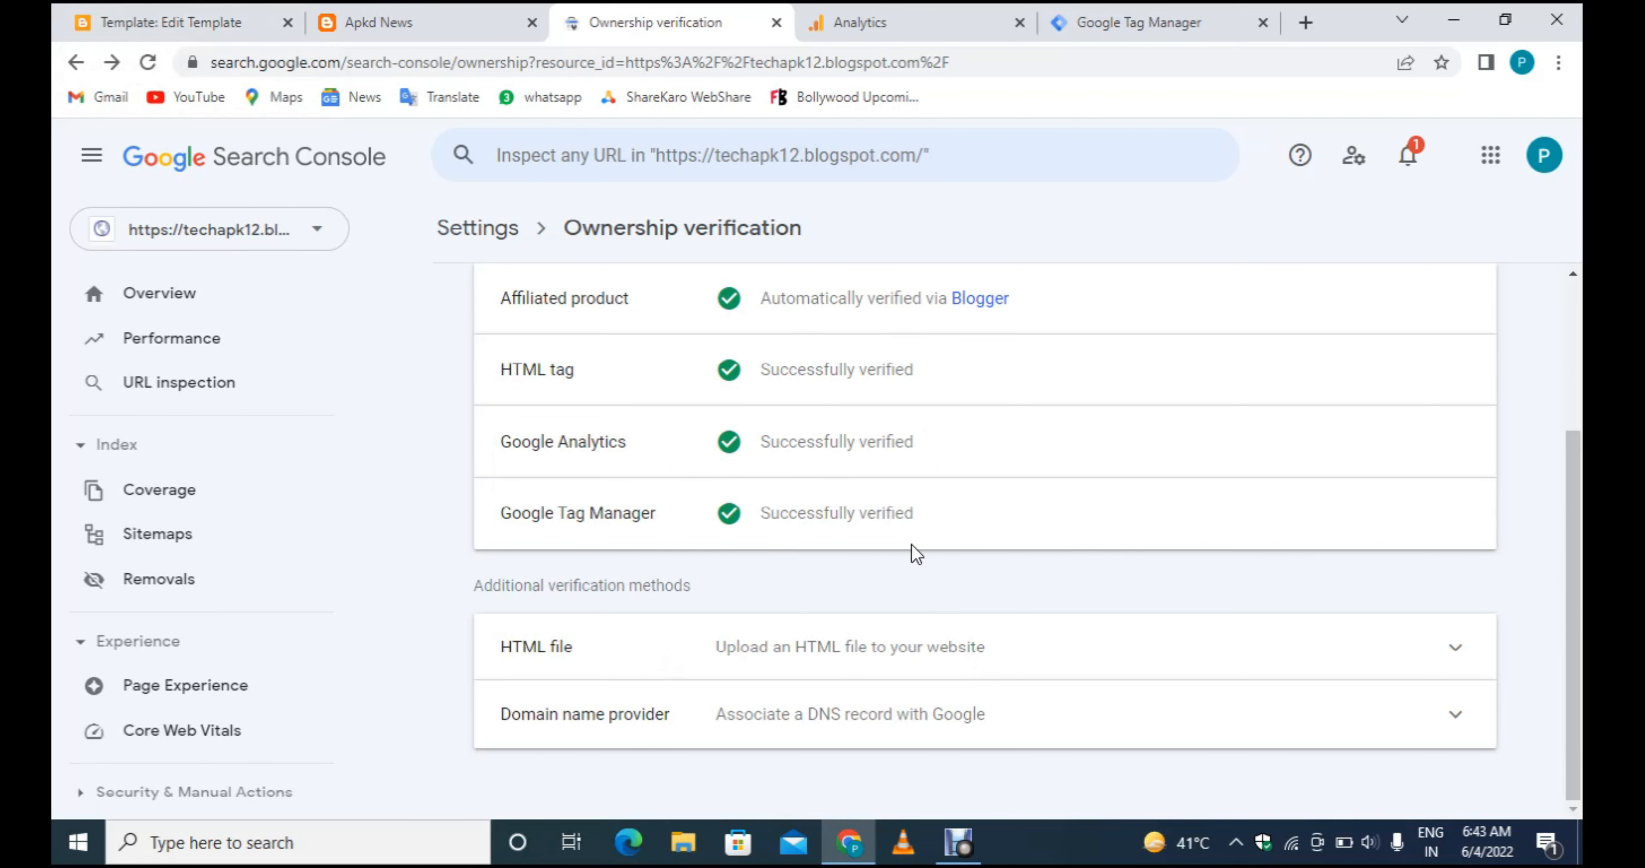
{"action": "left_click", "coordinate": [390, 20]}
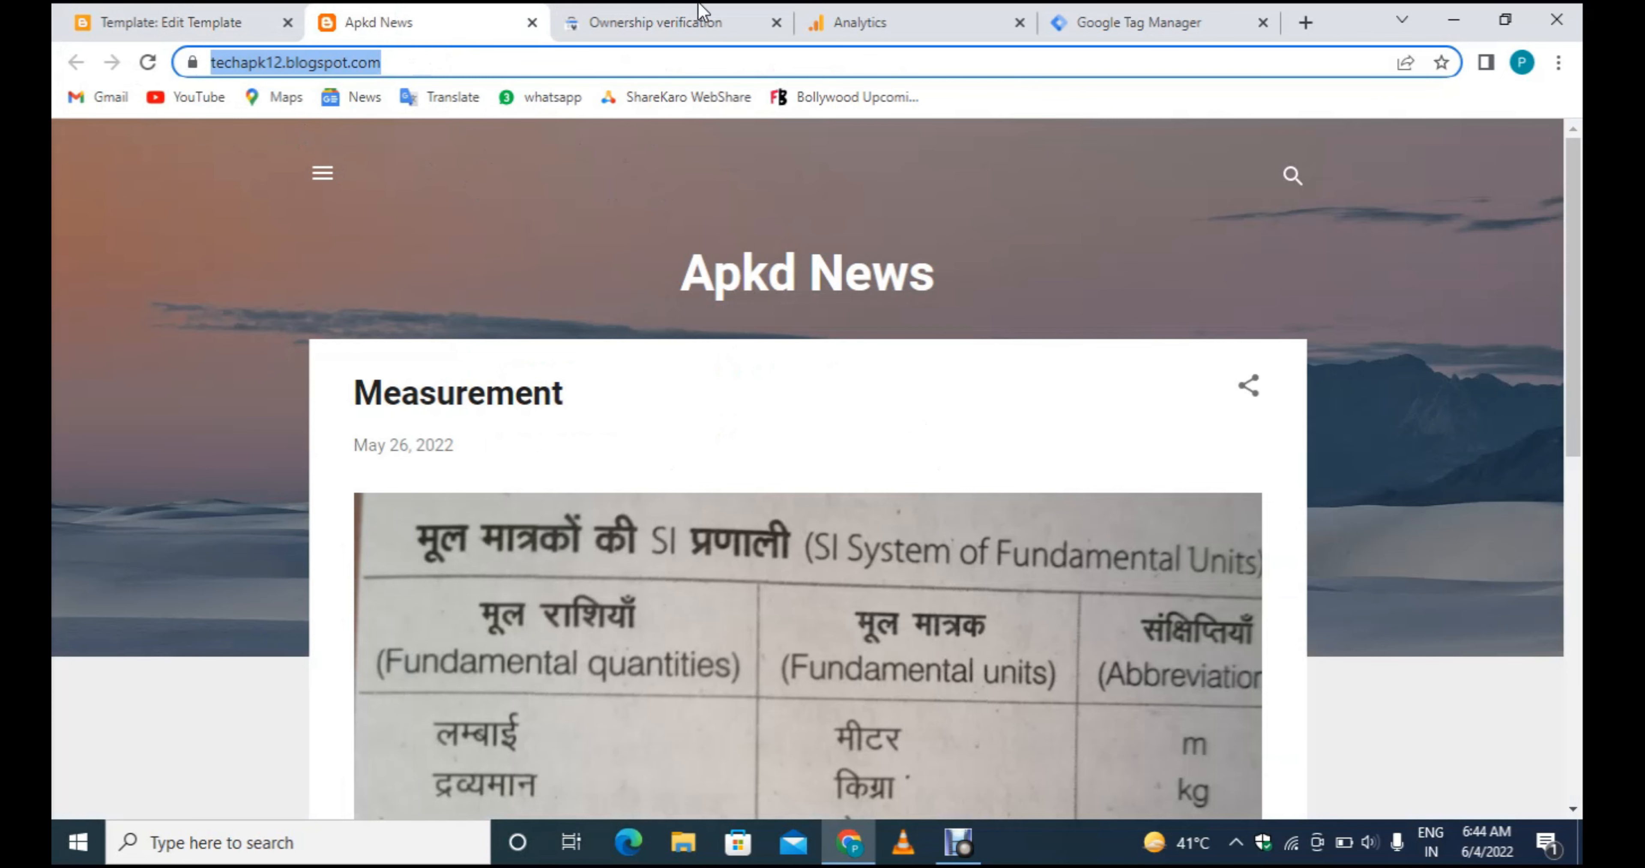
{"action": "left_click", "coordinate": [699, 18]}
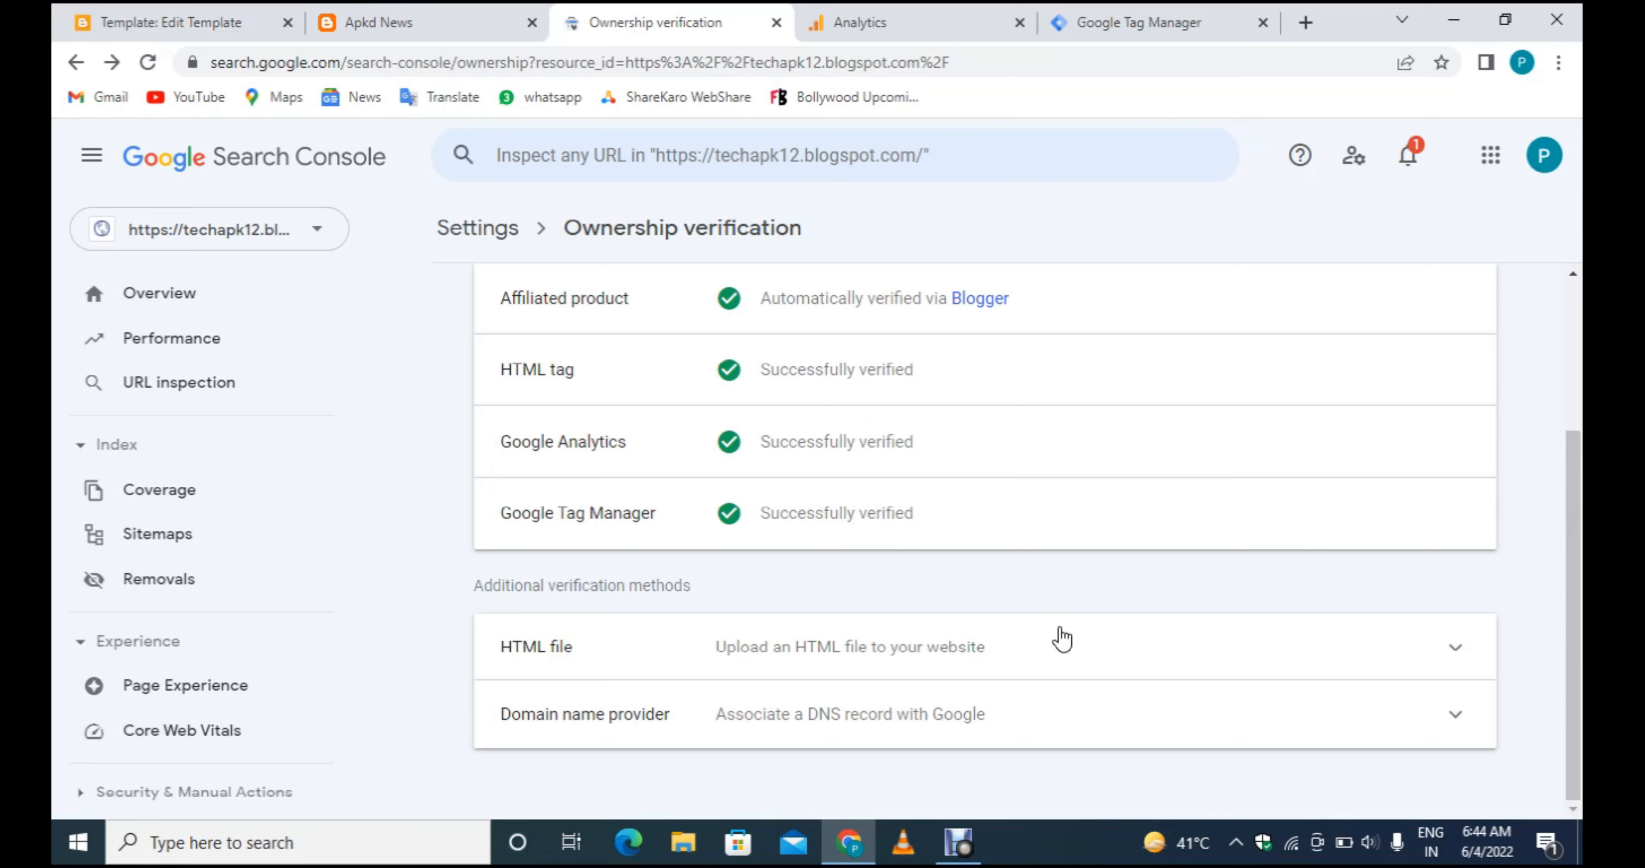
{"action": "left_click", "coordinate": [510, 13]}
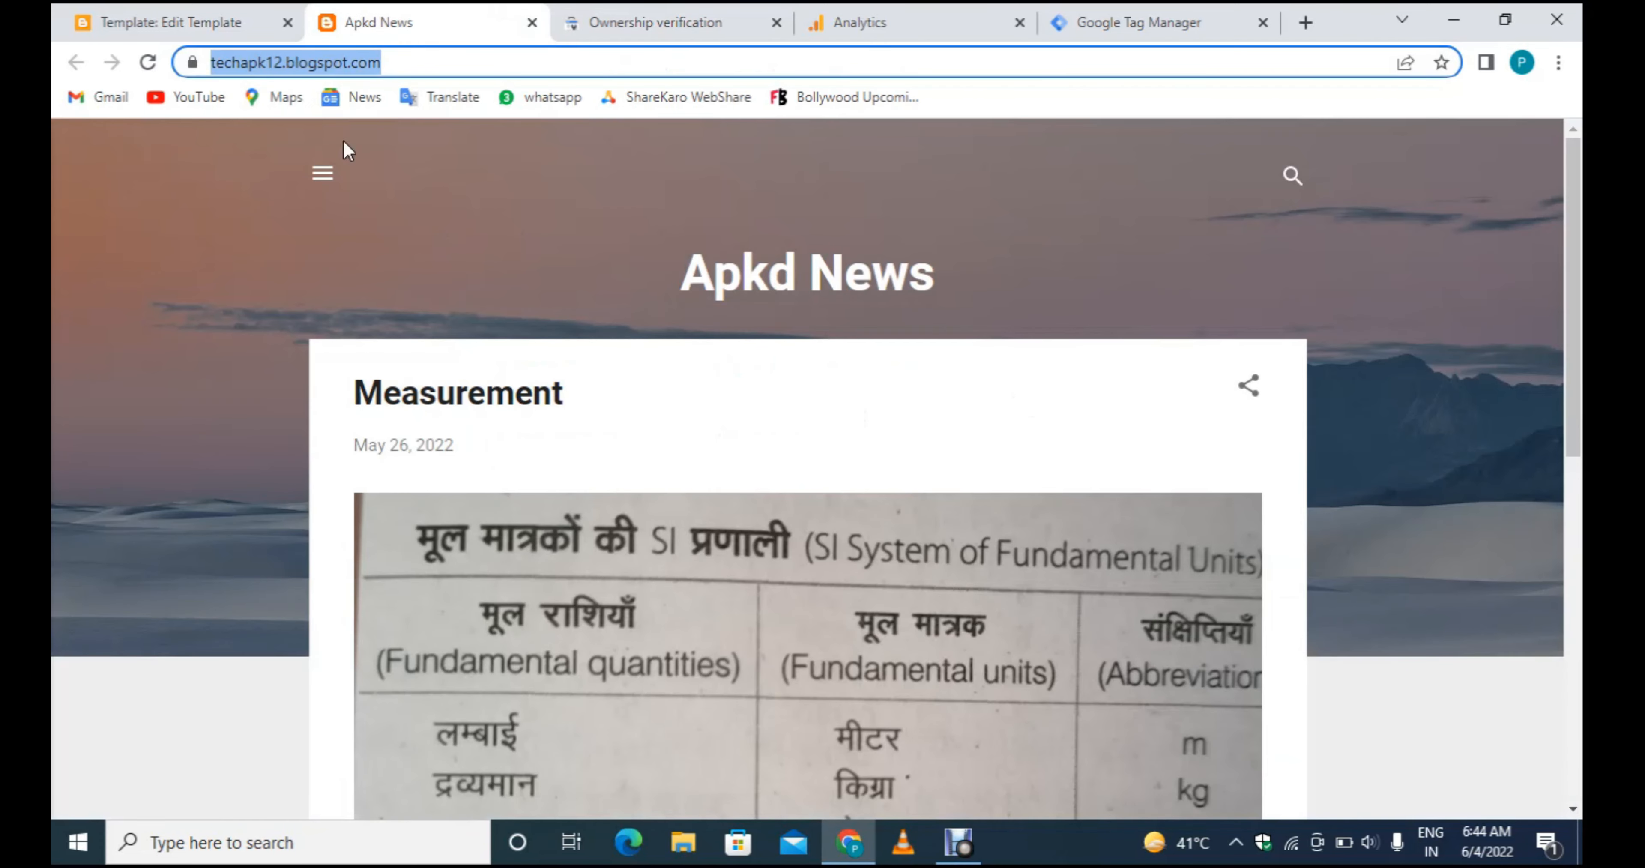
{"action": "left_click", "coordinate": [195, 16]}
{"action": "left_click", "coordinate": [679, 13]}
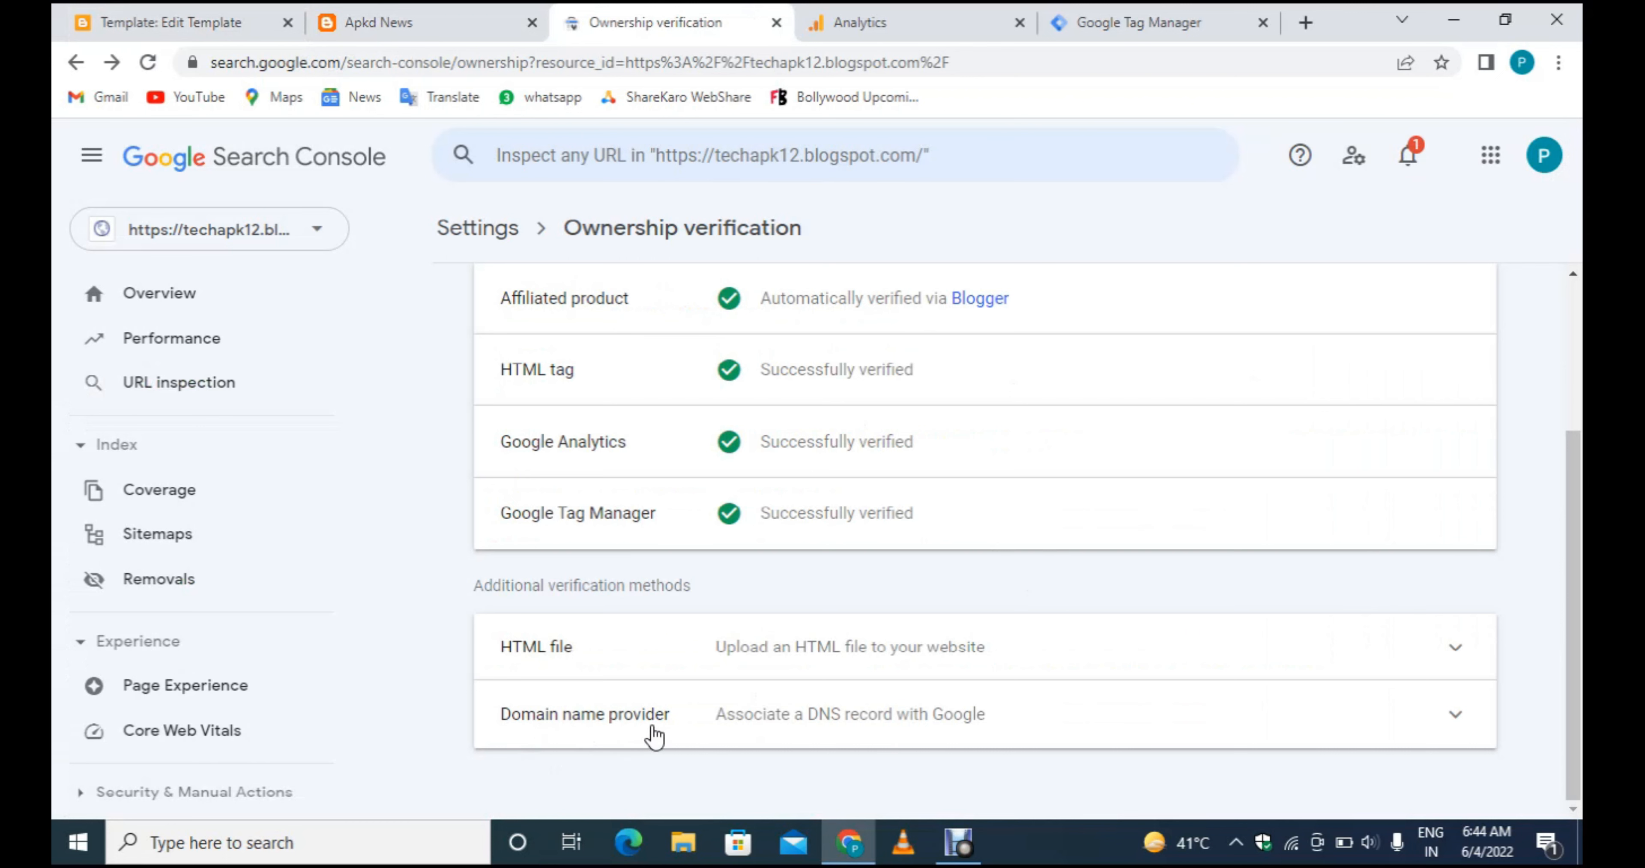
Expand the Domain name provider verification method, copy its DNS TXT record and review the verification methods used.
{"action": "left_click", "coordinate": [1246, 703]}
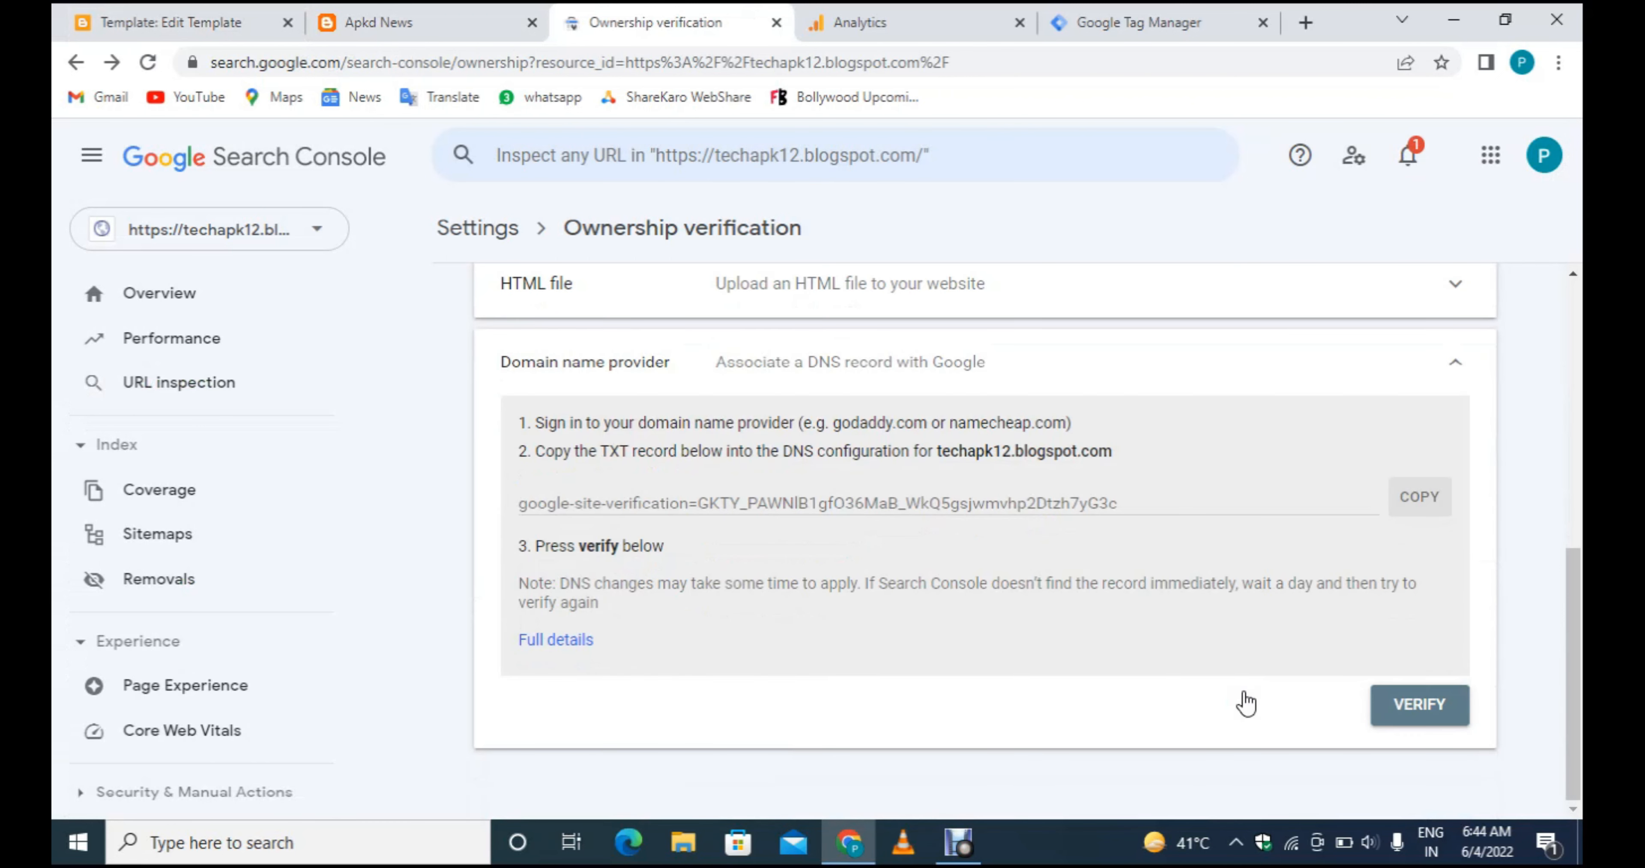
{"action": "left_click", "coordinate": [1421, 504]}
{"action": "scroll", "coordinate": [1421, 583], "scroll_direction": "up", "scroll_amount": 4}
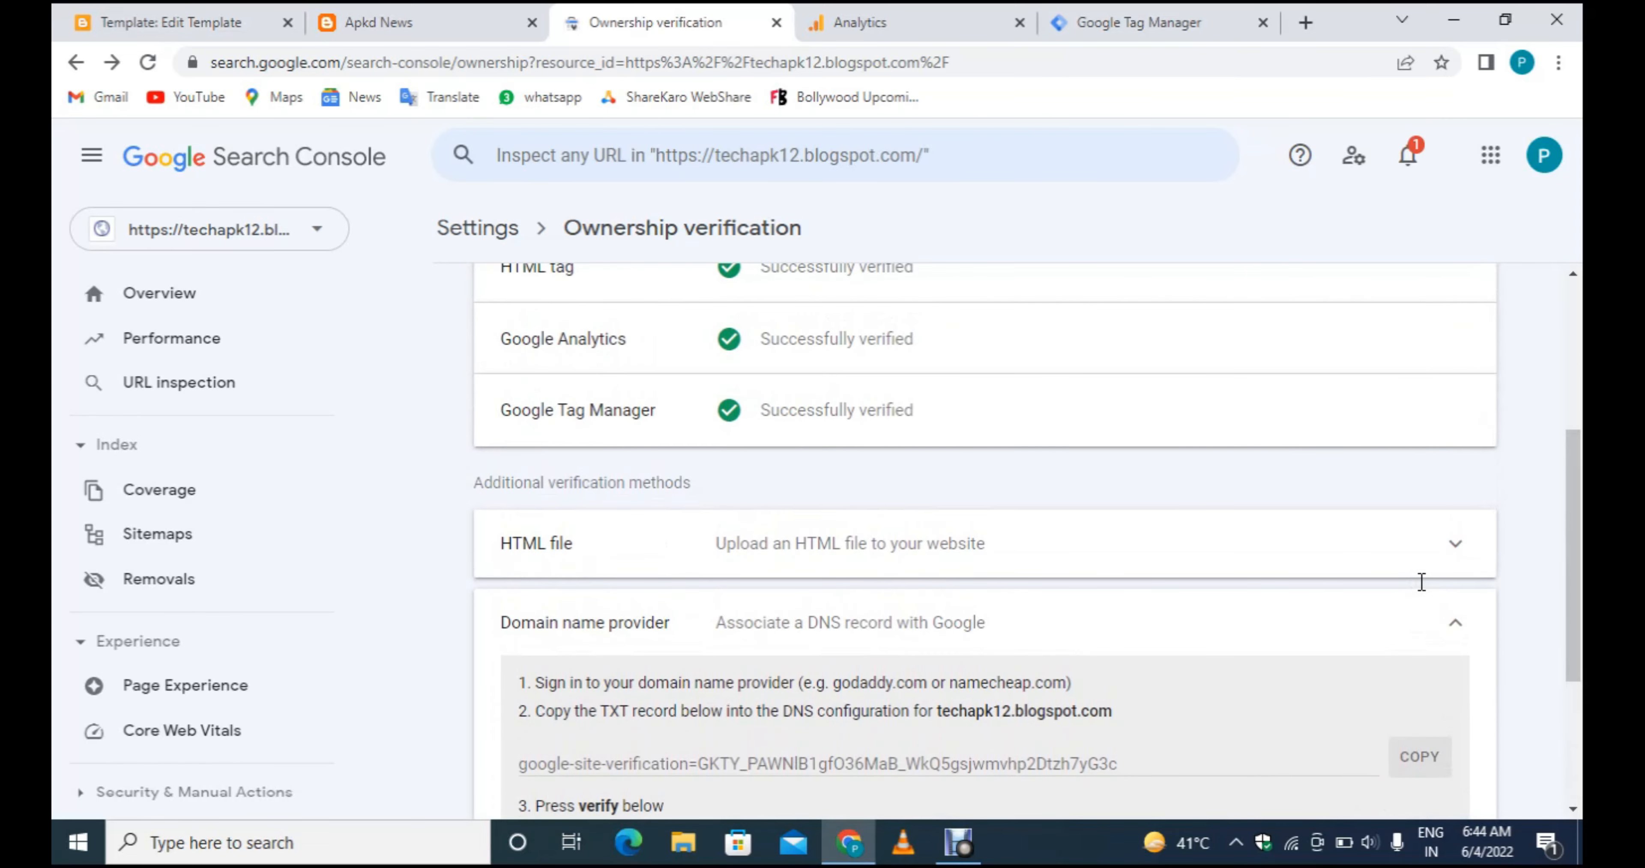
{"action": "scroll", "coordinate": [1421, 583], "scroll_direction": "up", "scroll_amount": 5}
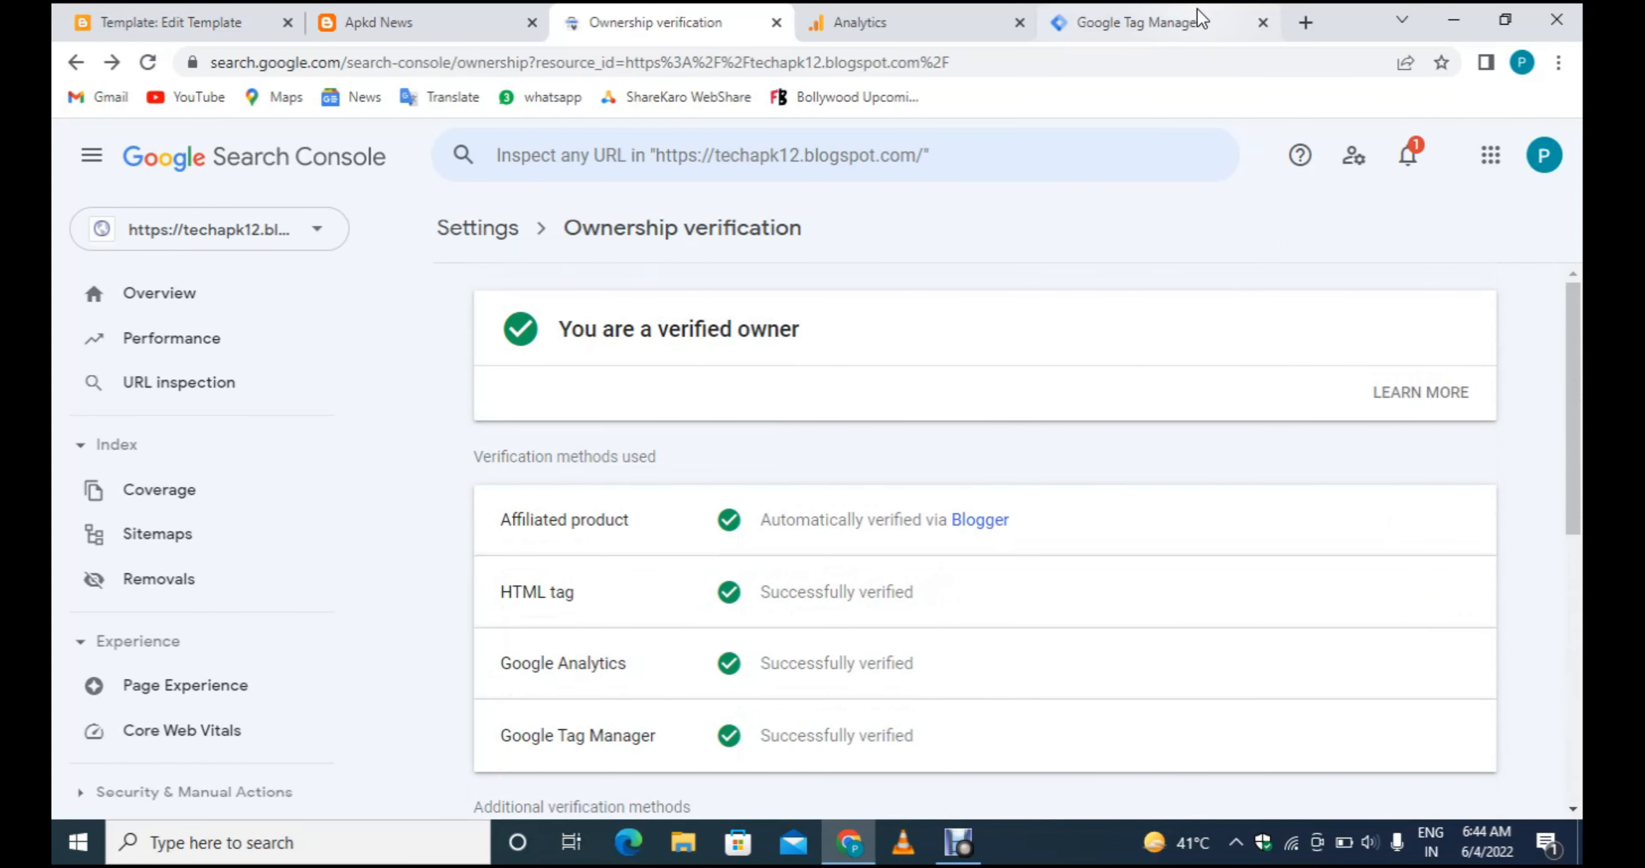
In Google Tag Manager, dismiss the installation instructions and publish the container to Live without a version name or description.
{"action": "left_click", "coordinate": [1199, 19]}
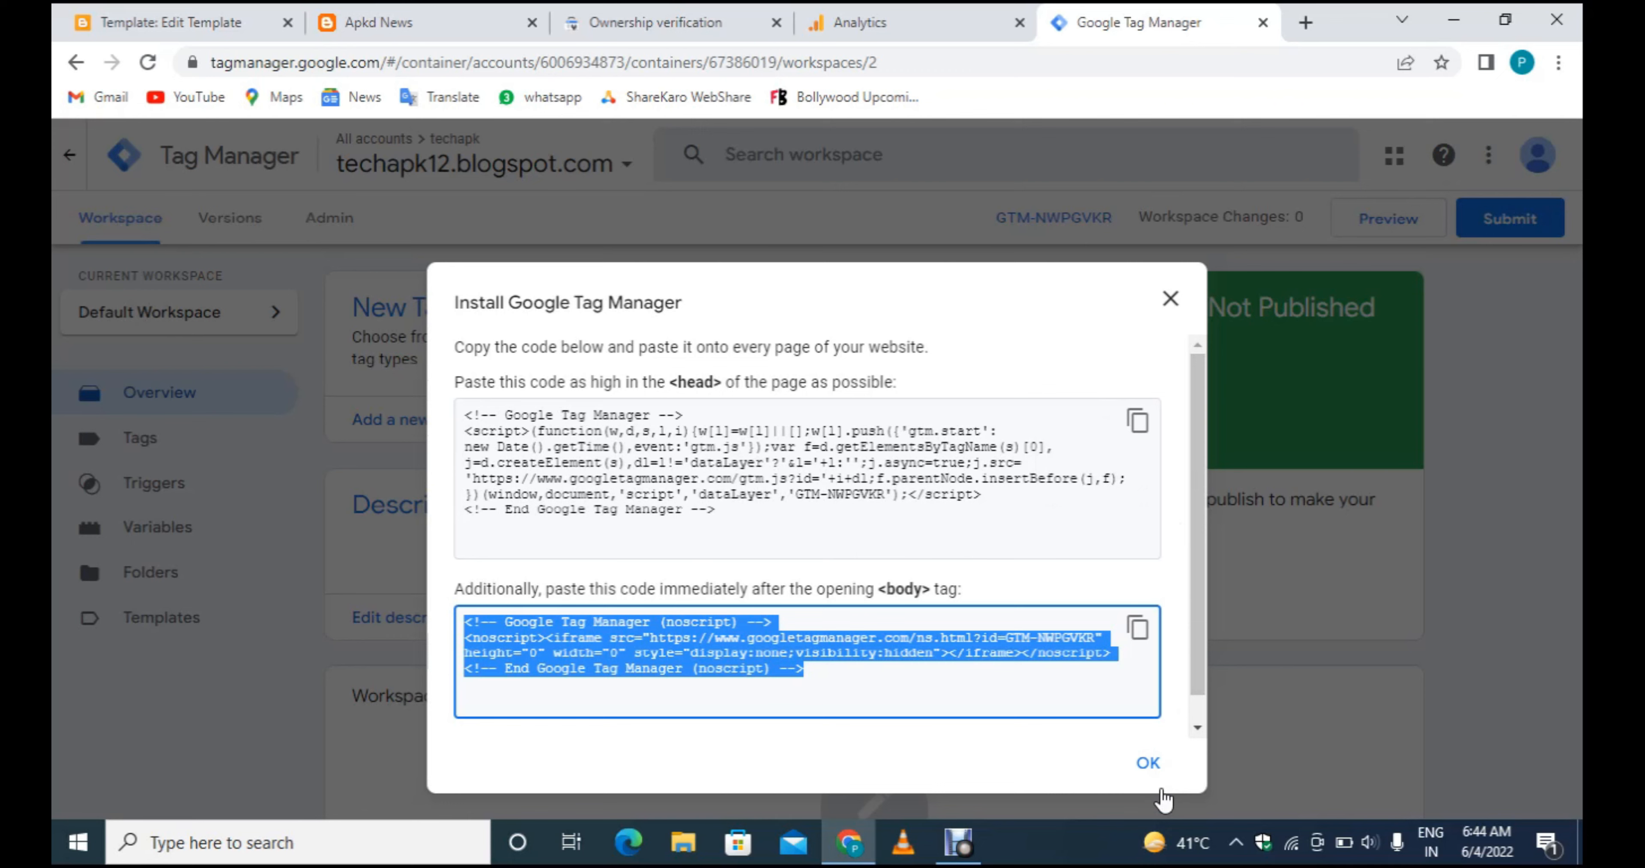
{"action": "left_click", "coordinate": [1173, 777]}
{"action": "left_click", "coordinate": [1147, 764]}
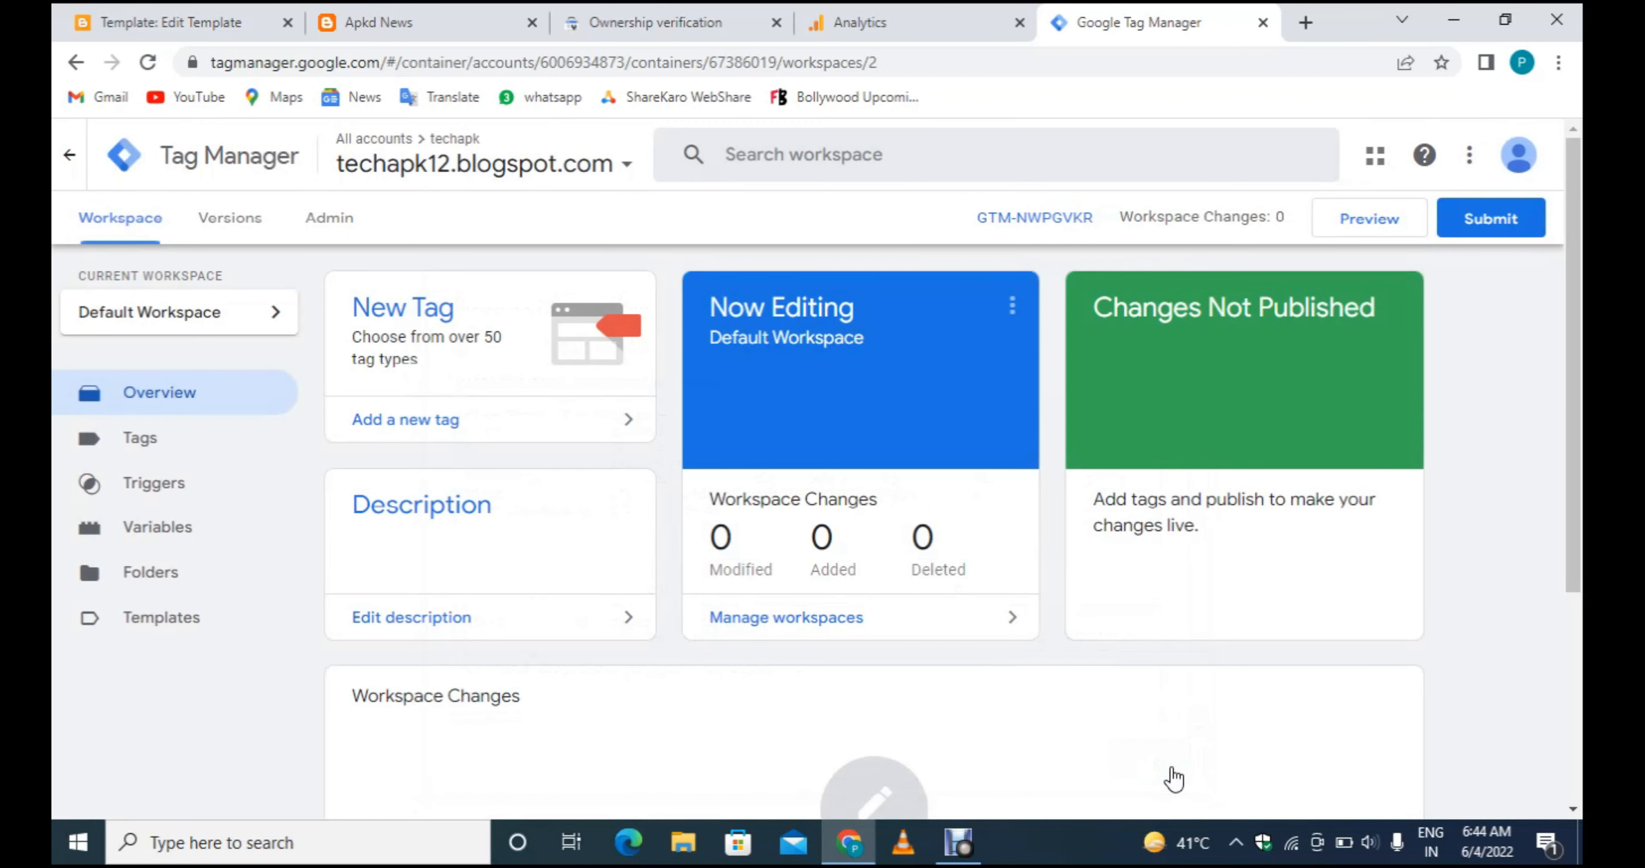
{"action": "left_click", "coordinate": [1513, 225]}
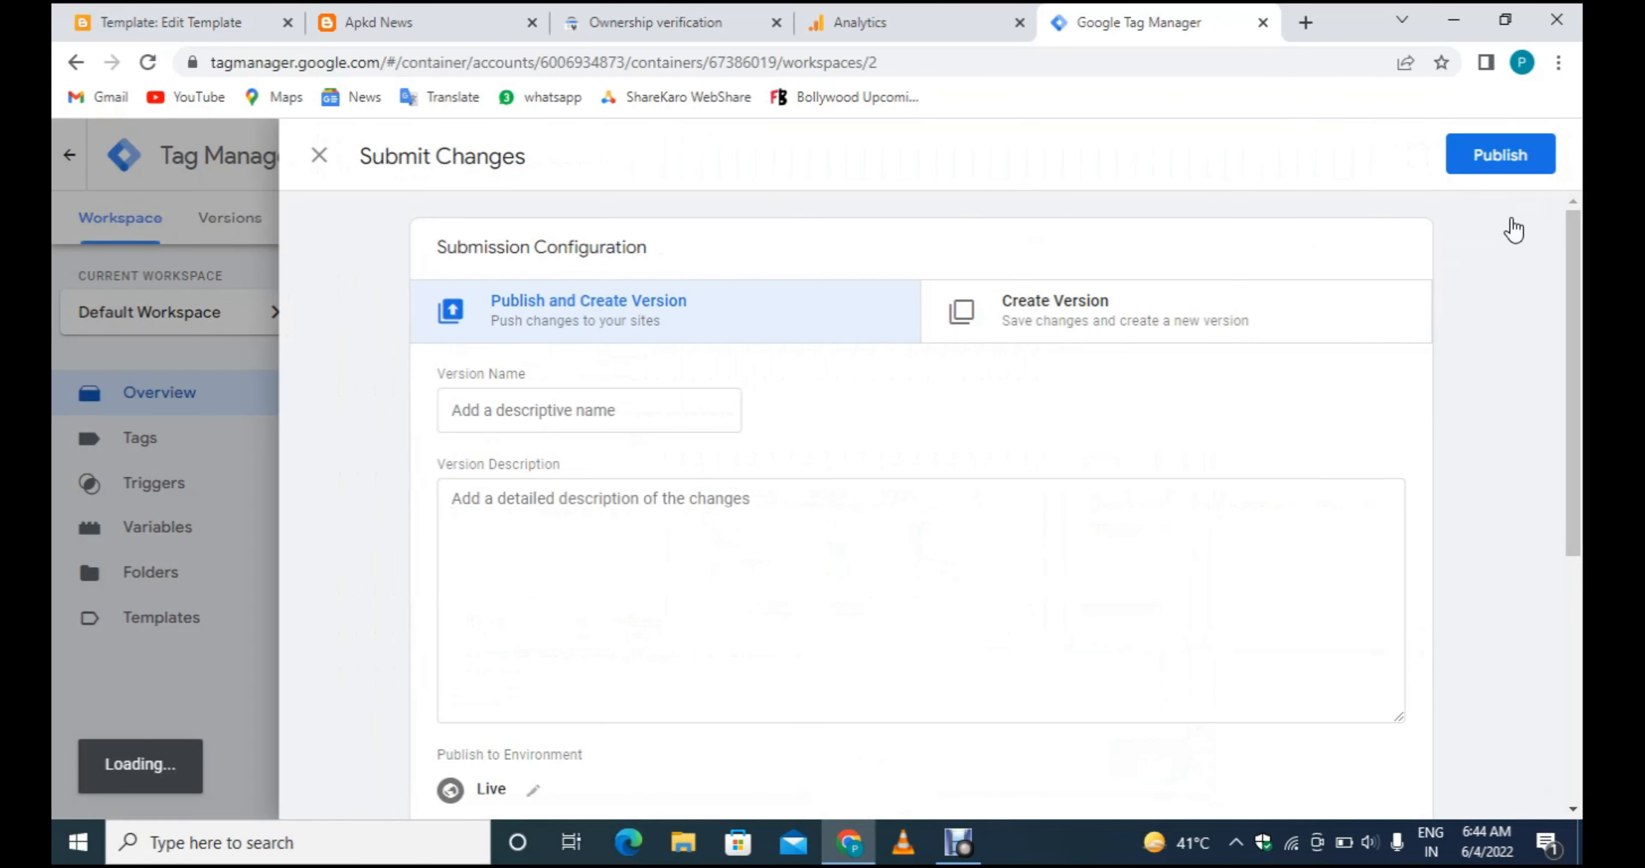
{"action": "left_click", "coordinate": [1526, 161]}
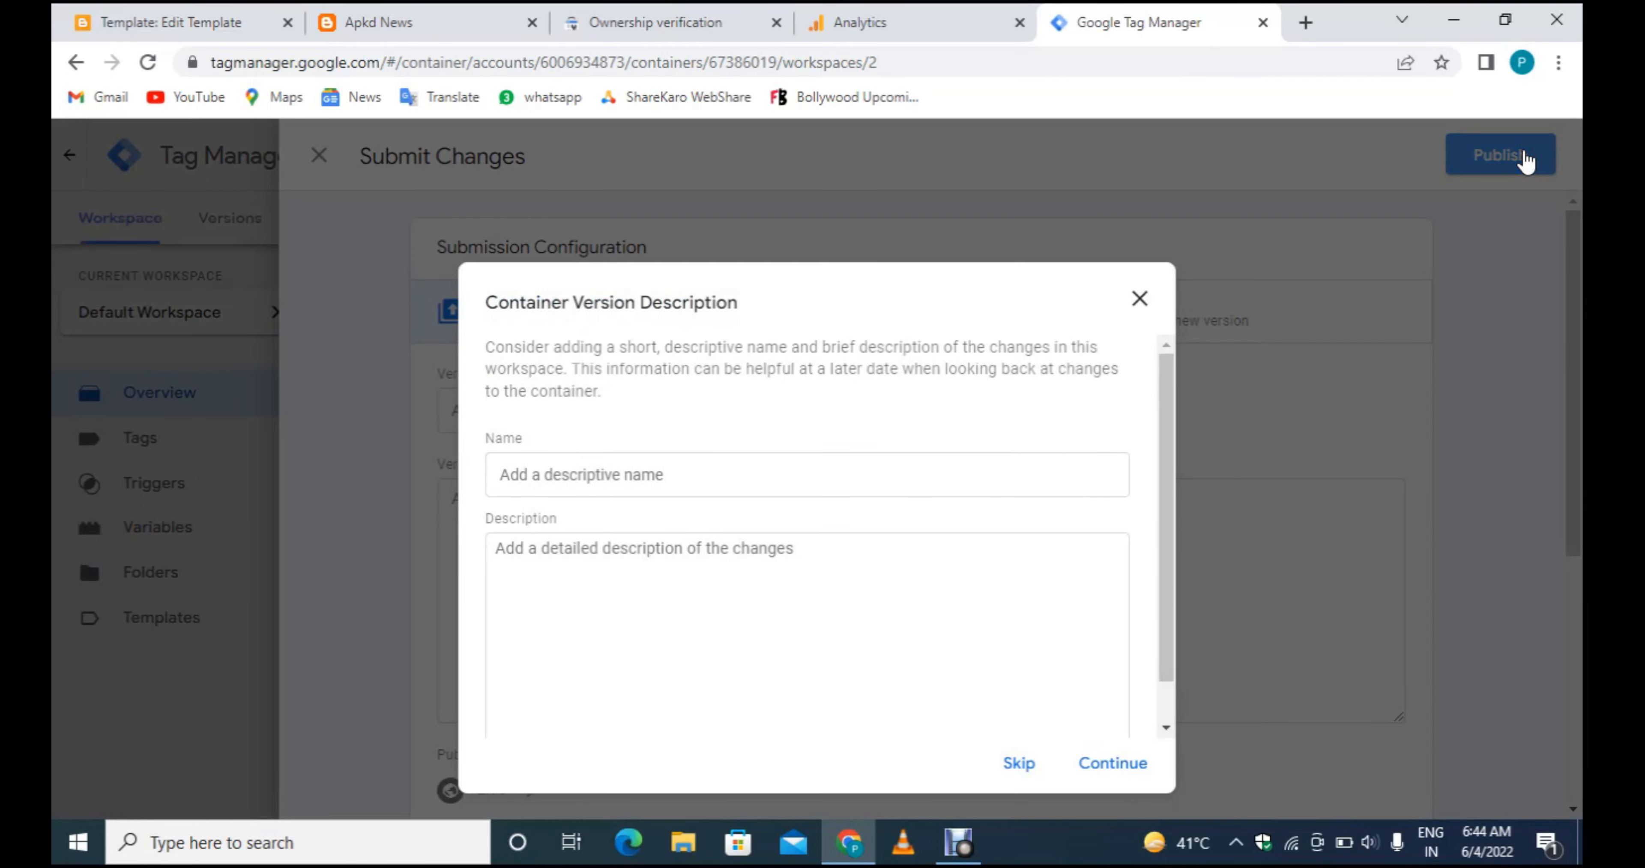
{"action": "left_click", "coordinate": [1112, 780]}
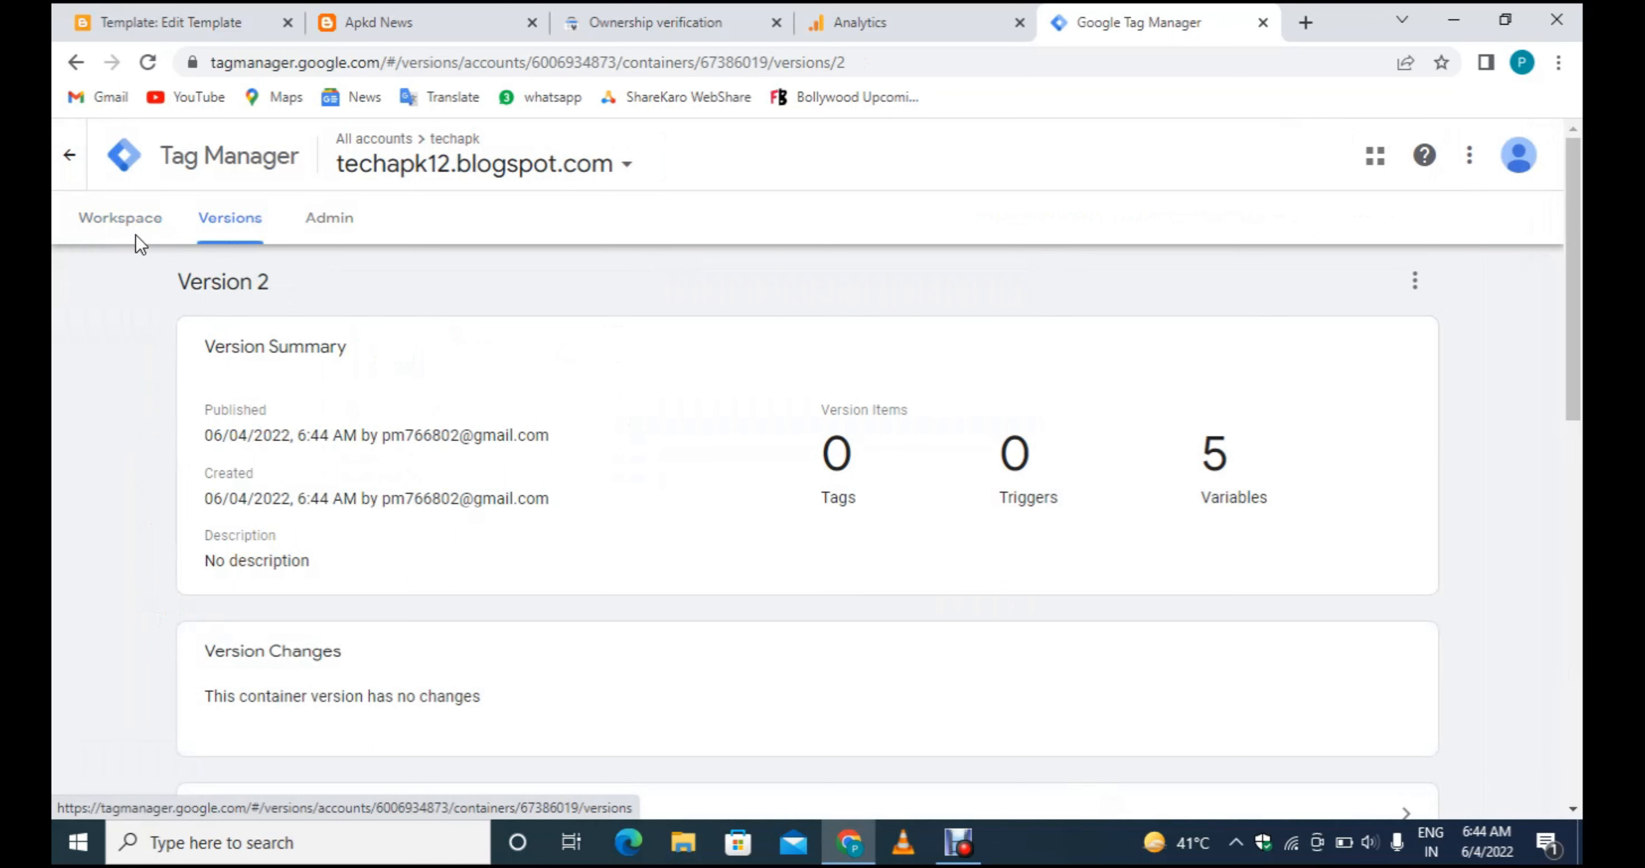
Create a new tag in the Default Workspace with the type Google Analytics: GA4 Configuration.
{"action": "left_click", "coordinate": [136, 220]}
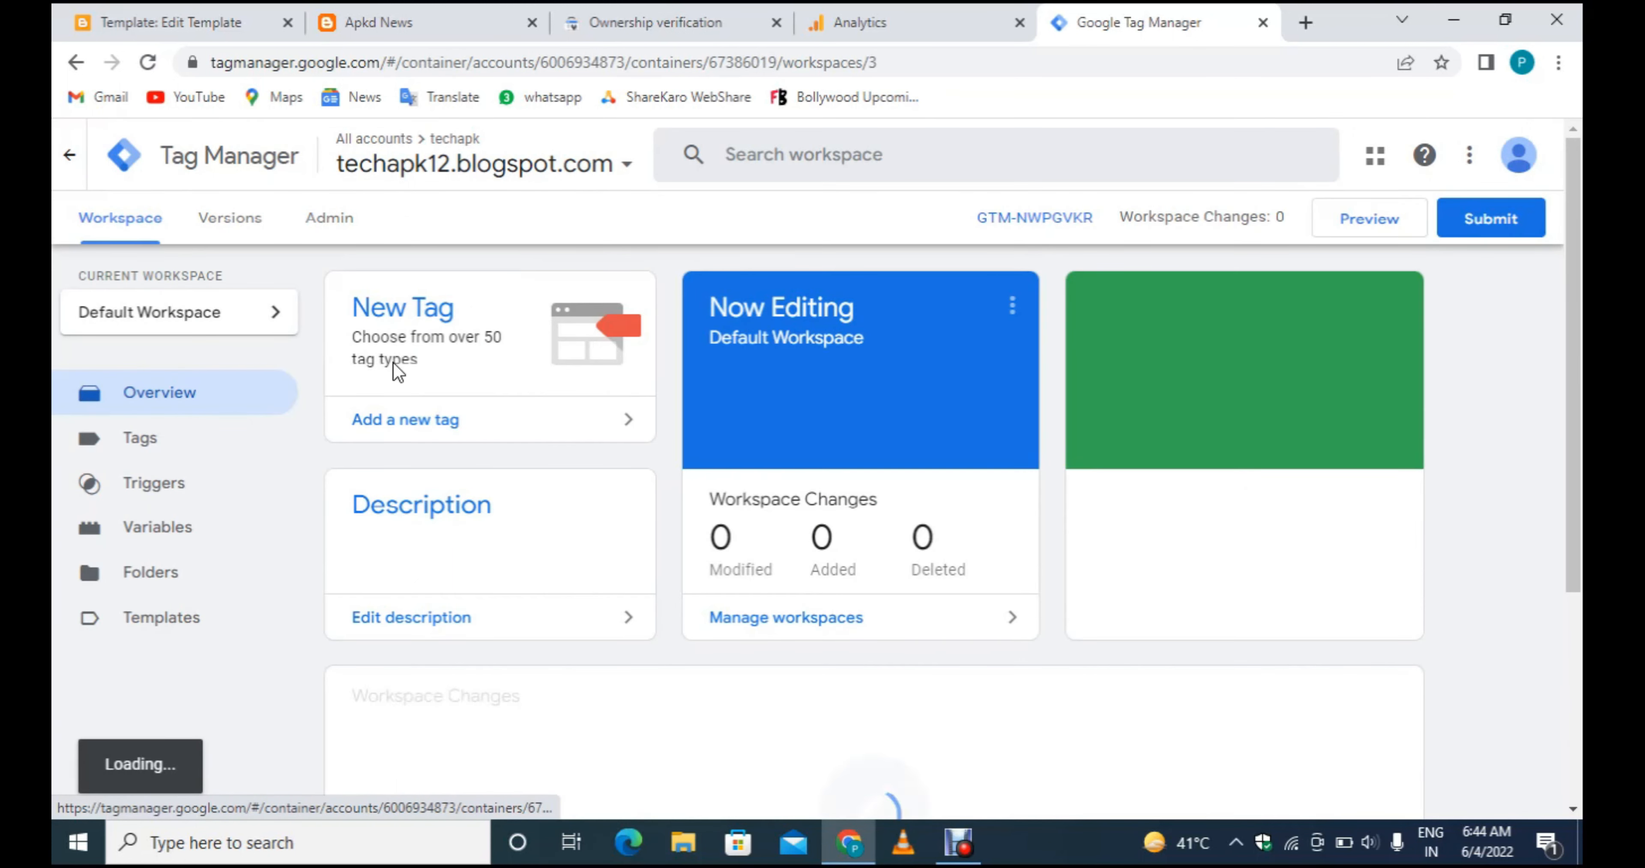
{"action": "left_click", "coordinate": [200, 457]}
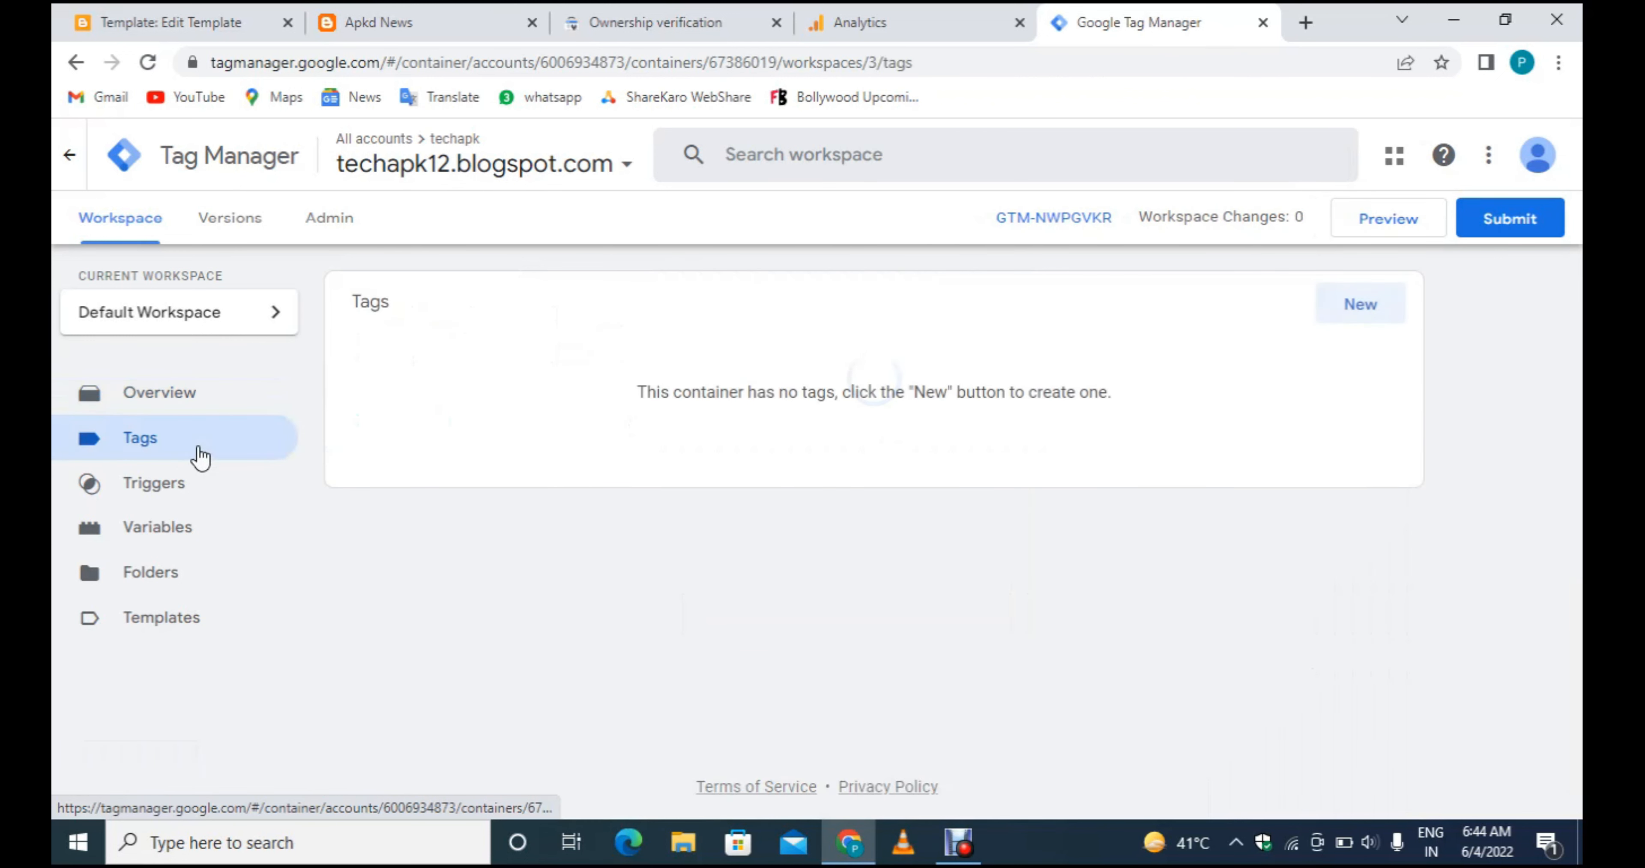
{"action": "left_click", "coordinate": [1361, 305]}
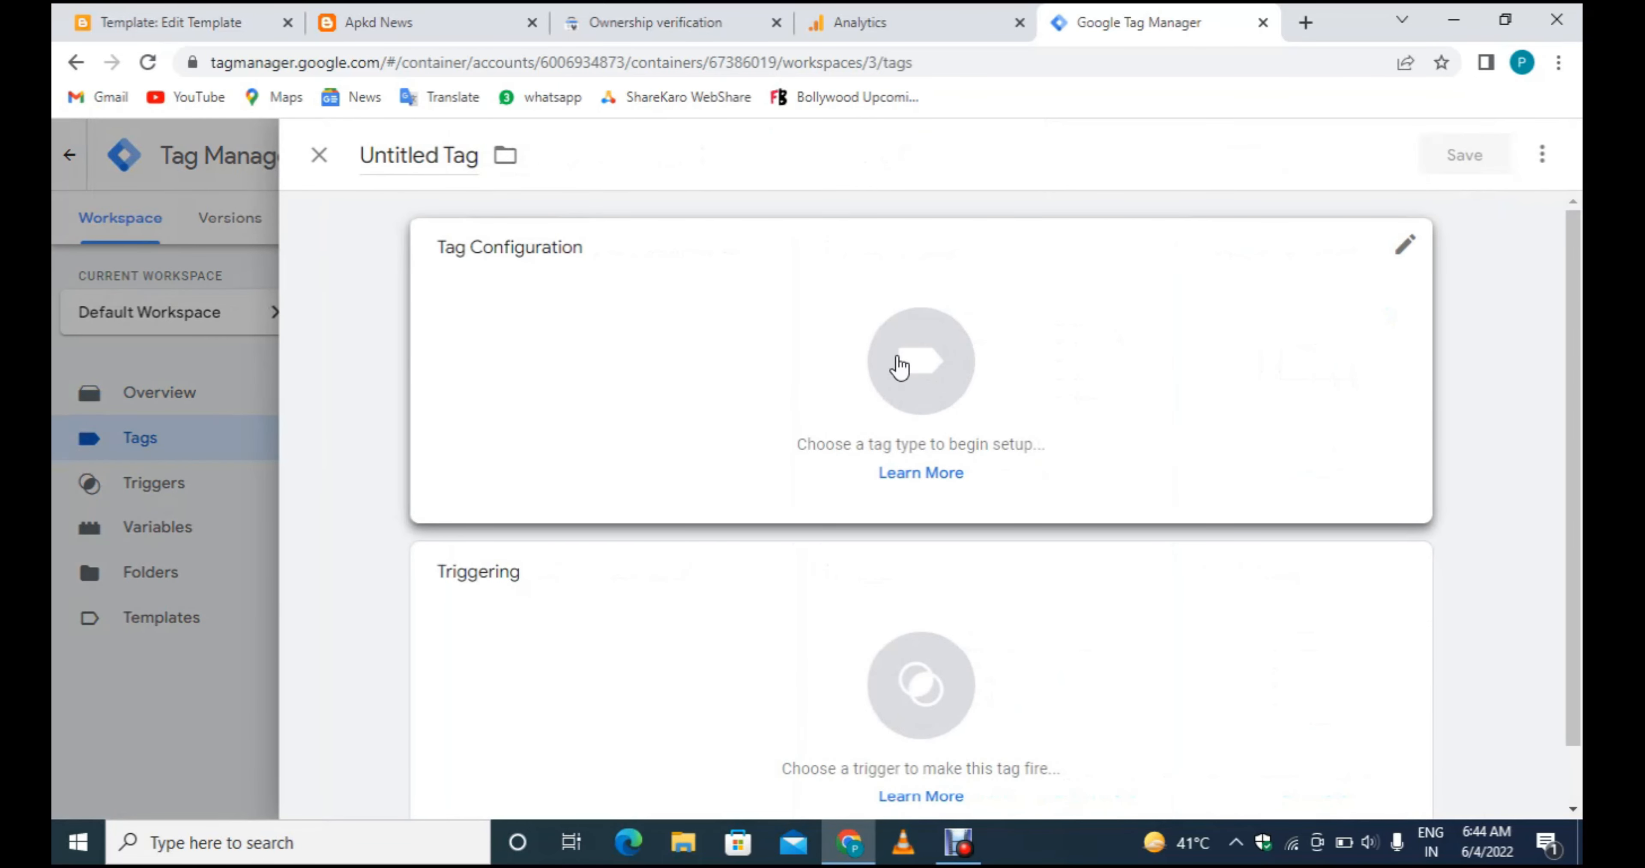
{"action": "left_click", "coordinate": [957, 367]}
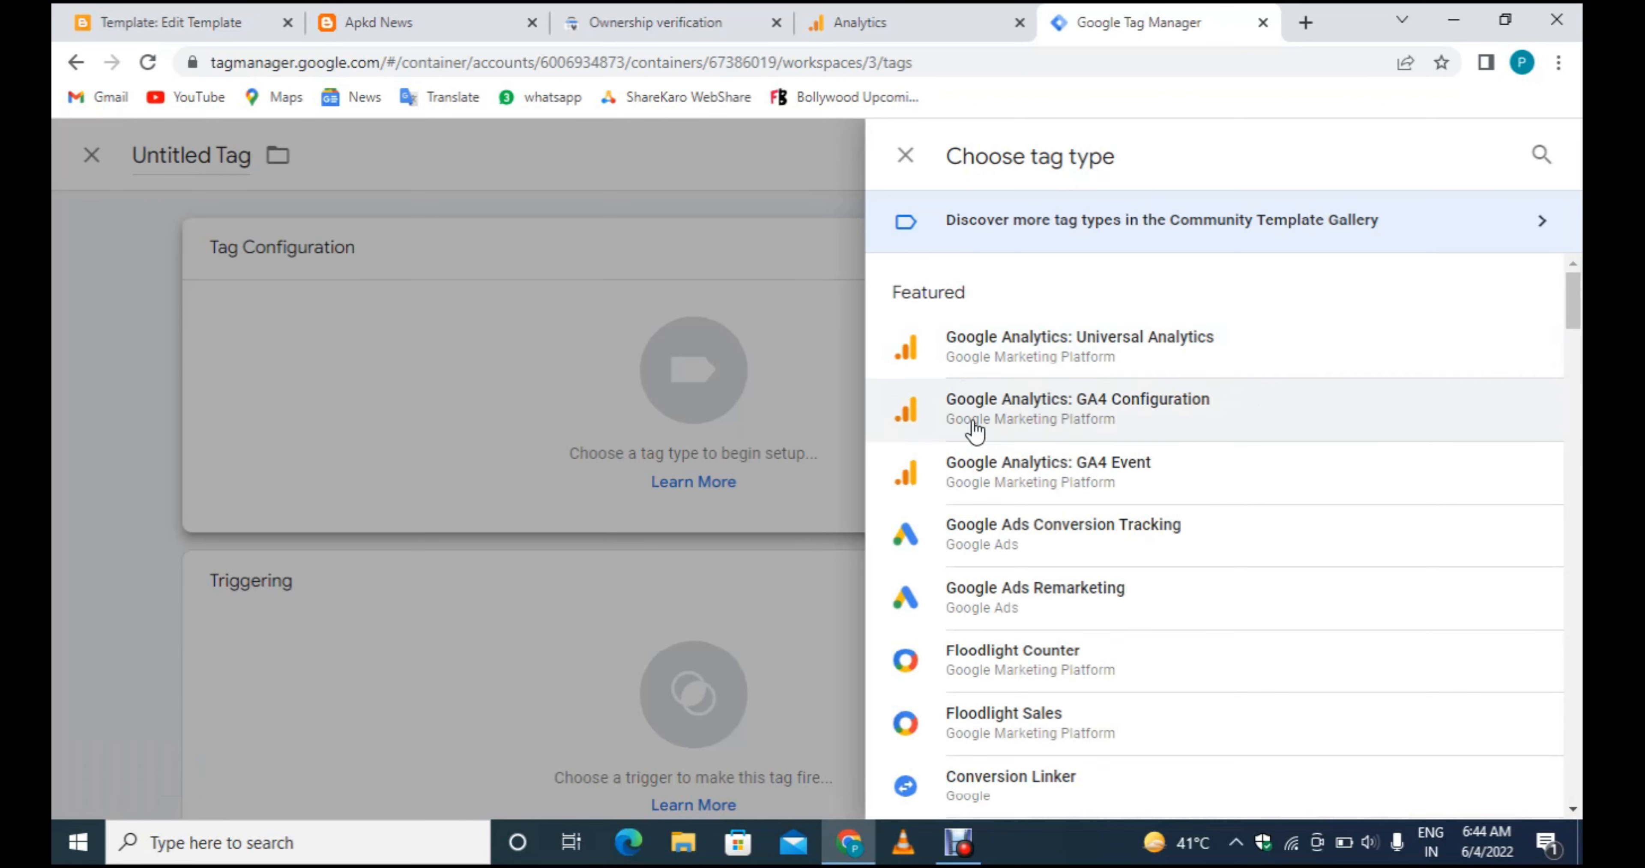
{"action": "left_click", "coordinate": [1213, 418]}
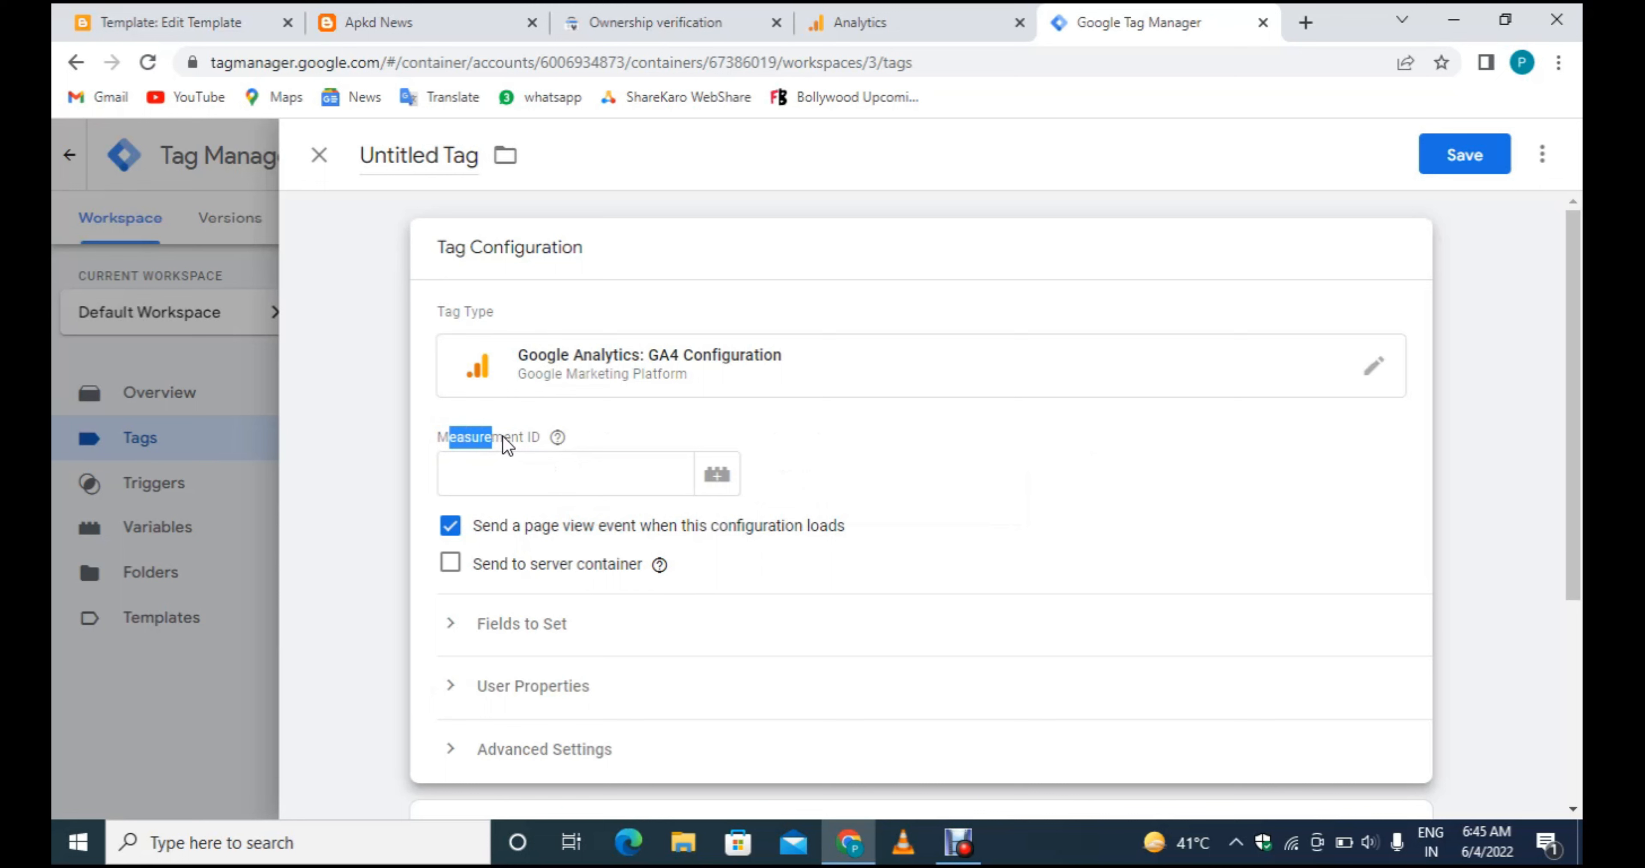
Copy the techapk web stream's Measurement ID from Google Analytics for the tag's Measurement ID field, and close the stream details.
{"action": "left_click", "coordinate": [520, 473]}
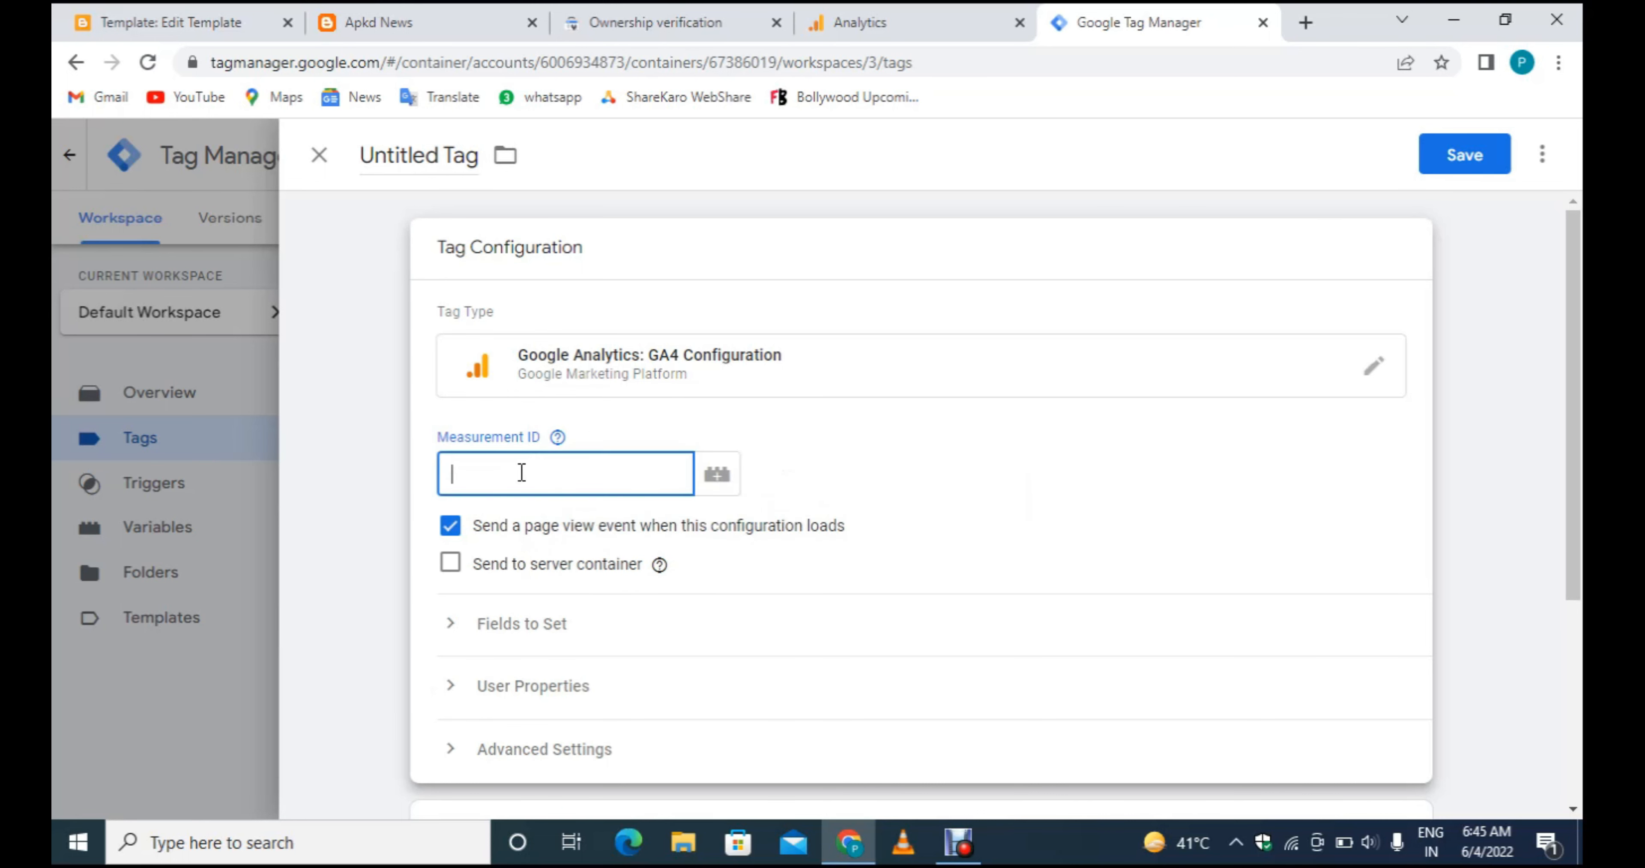
{"action": "left_click", "coordinate": [936, 16]}
{"action": "scroll", "coordinate": [1033, 315], "scroll_direction": "up", "scroll_amount": 8}
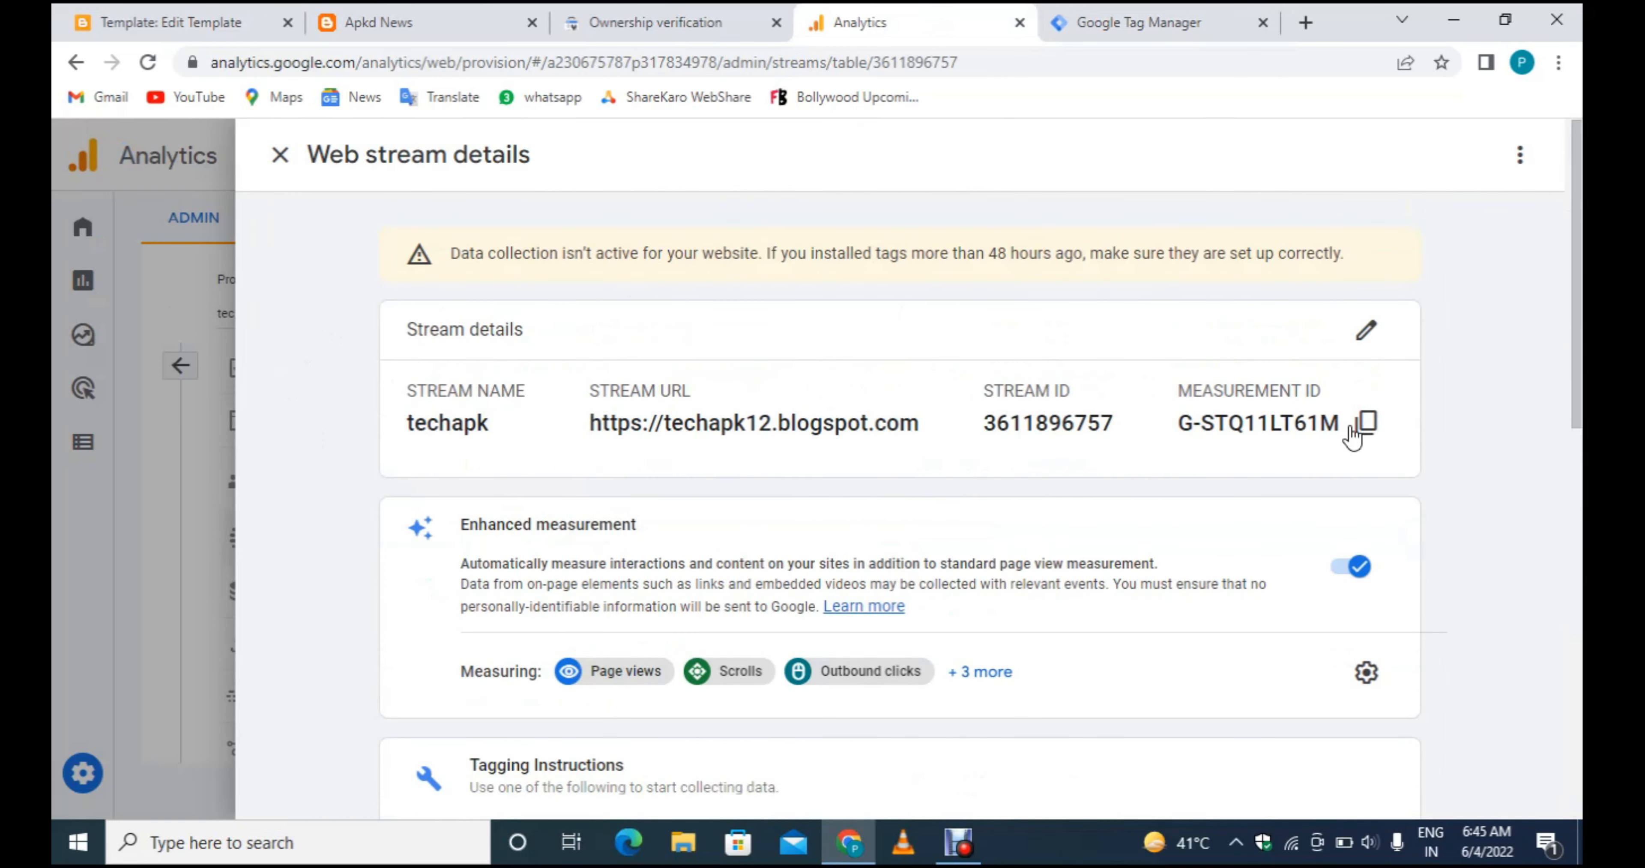
{"action": "double_click", "coordinate": [1189, 393]}
{"action": "left_click", "coordinate": [1372, 426]}
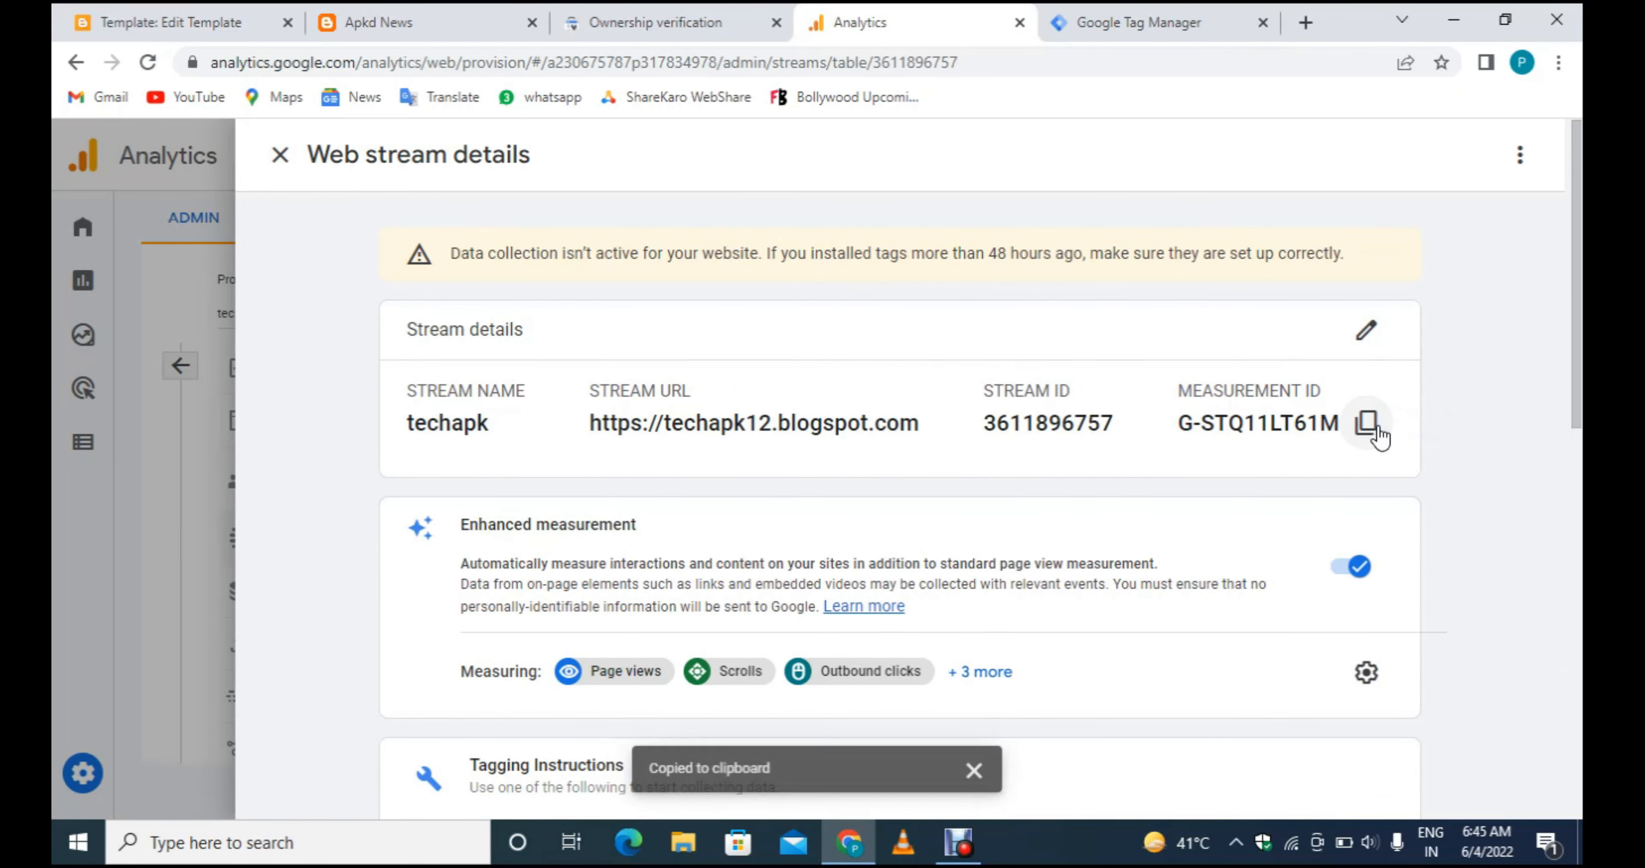
{"action": "left_click", "coordinate": [280, 155]}
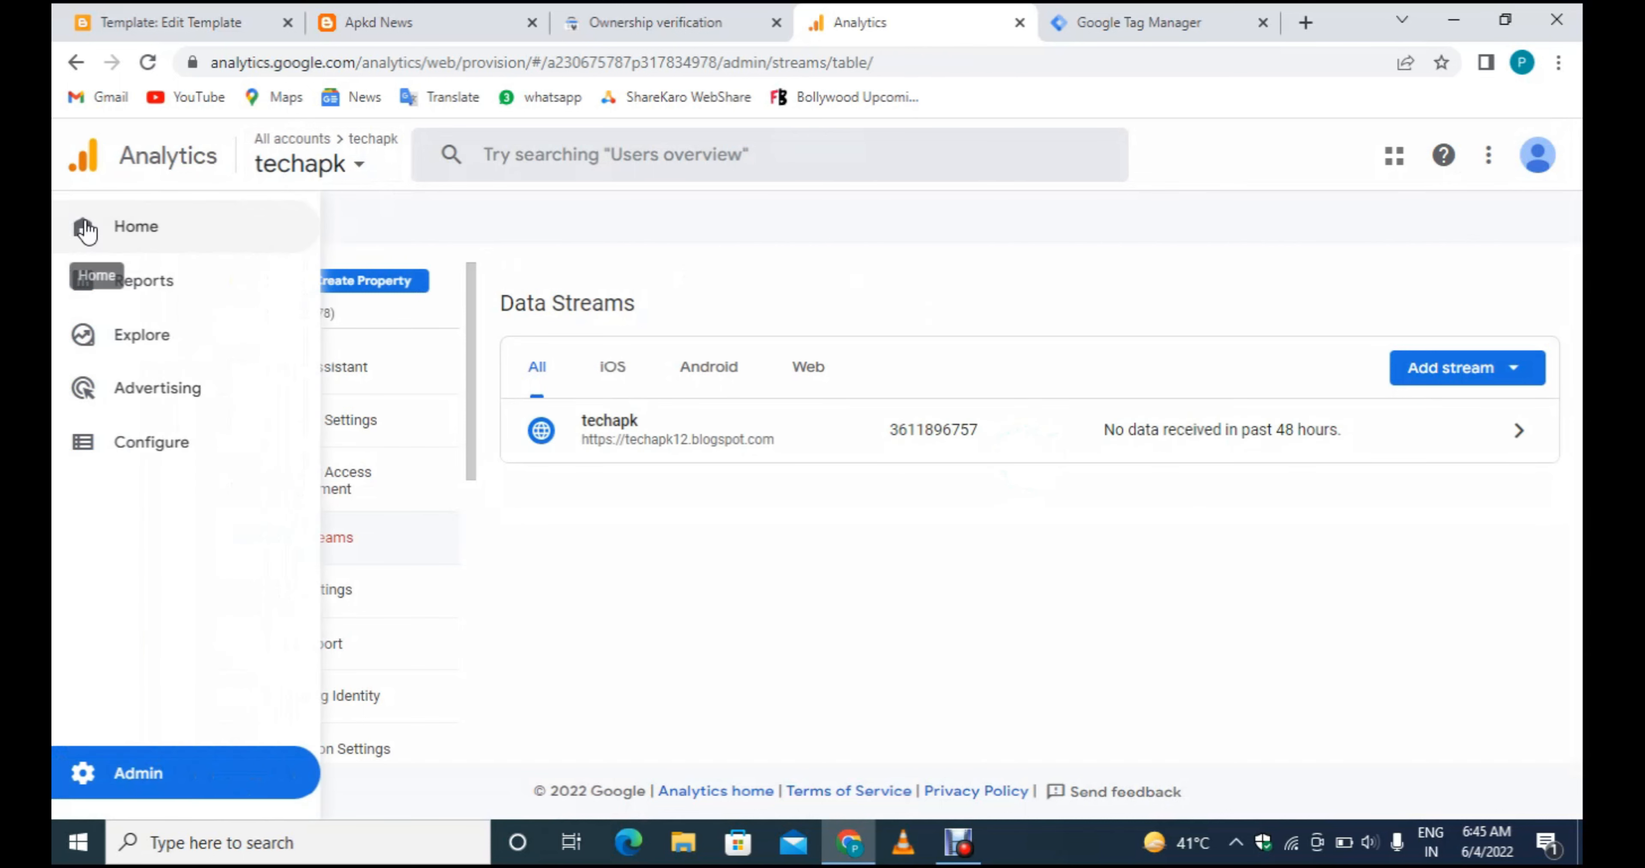
Open the techapk property's Home page in Google Analytics and review its overview and Measurement ID.
{"action": "left_click", "coordinate": [86, 230]}
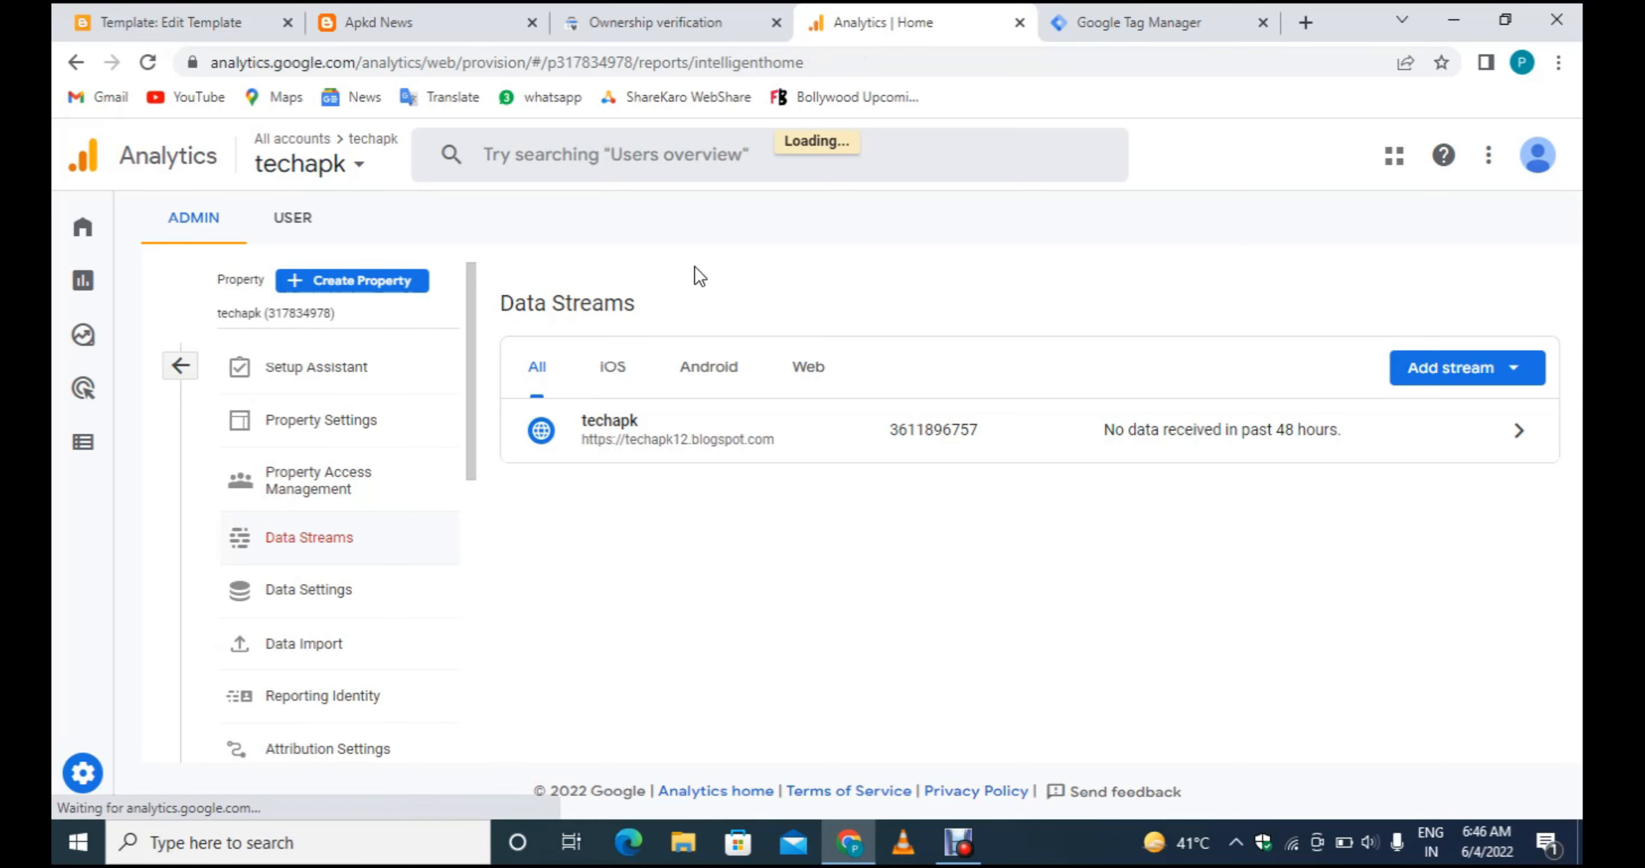
{"action": "scroll", "coordinate": [785, 402], "scroll_direction": "down", "scroll_amount": 7}
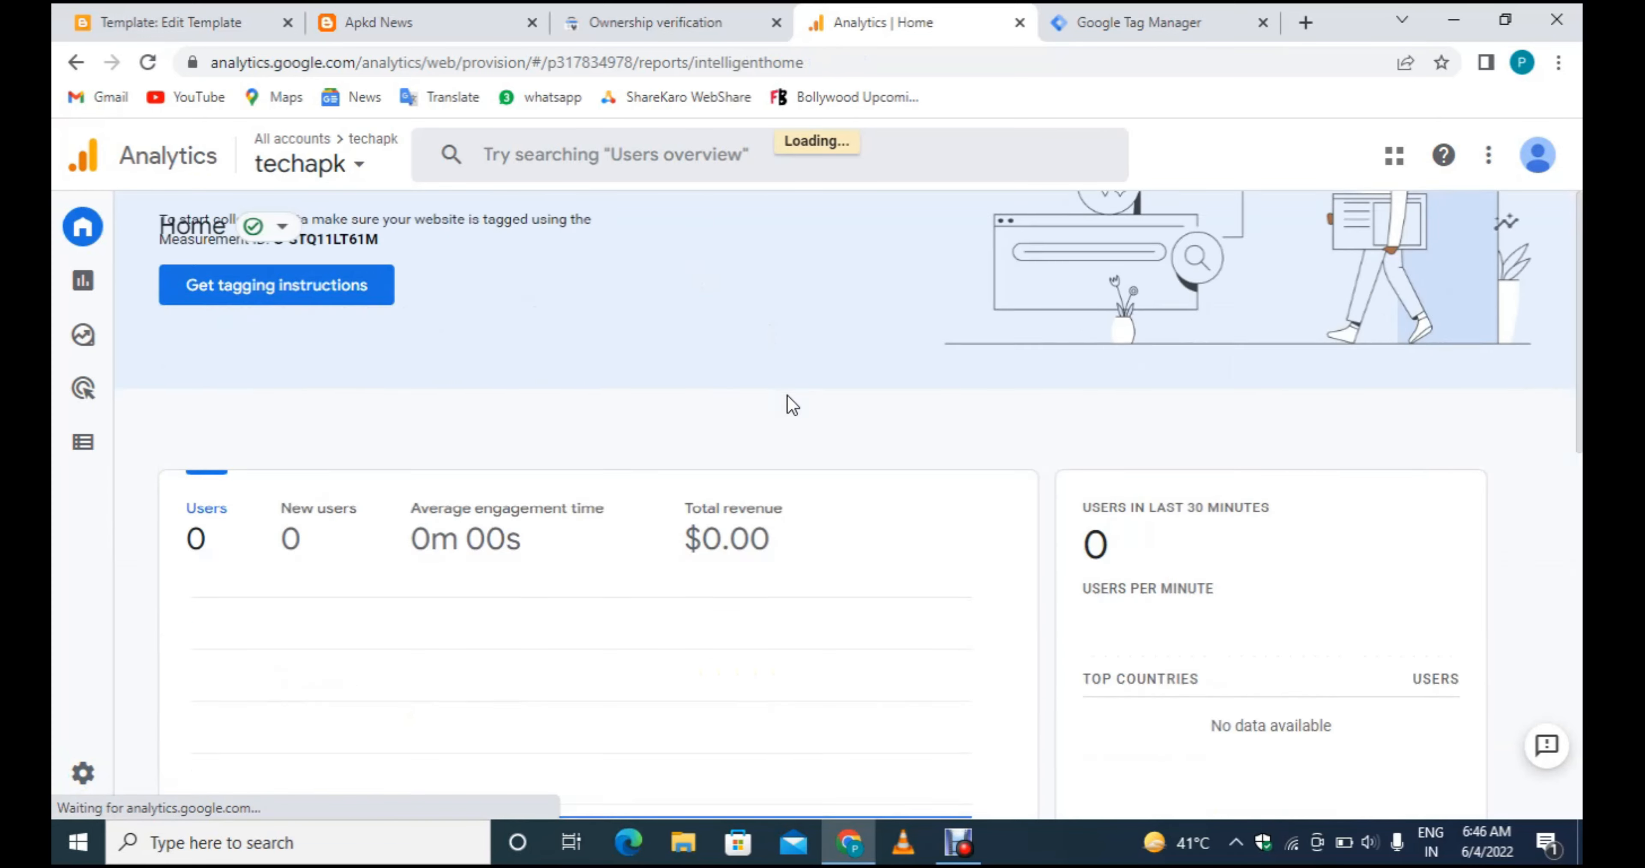
{"action": "scroll", "coordinate": [1127, 457], "scroll_direction": "up", "scroll_amount": 5}
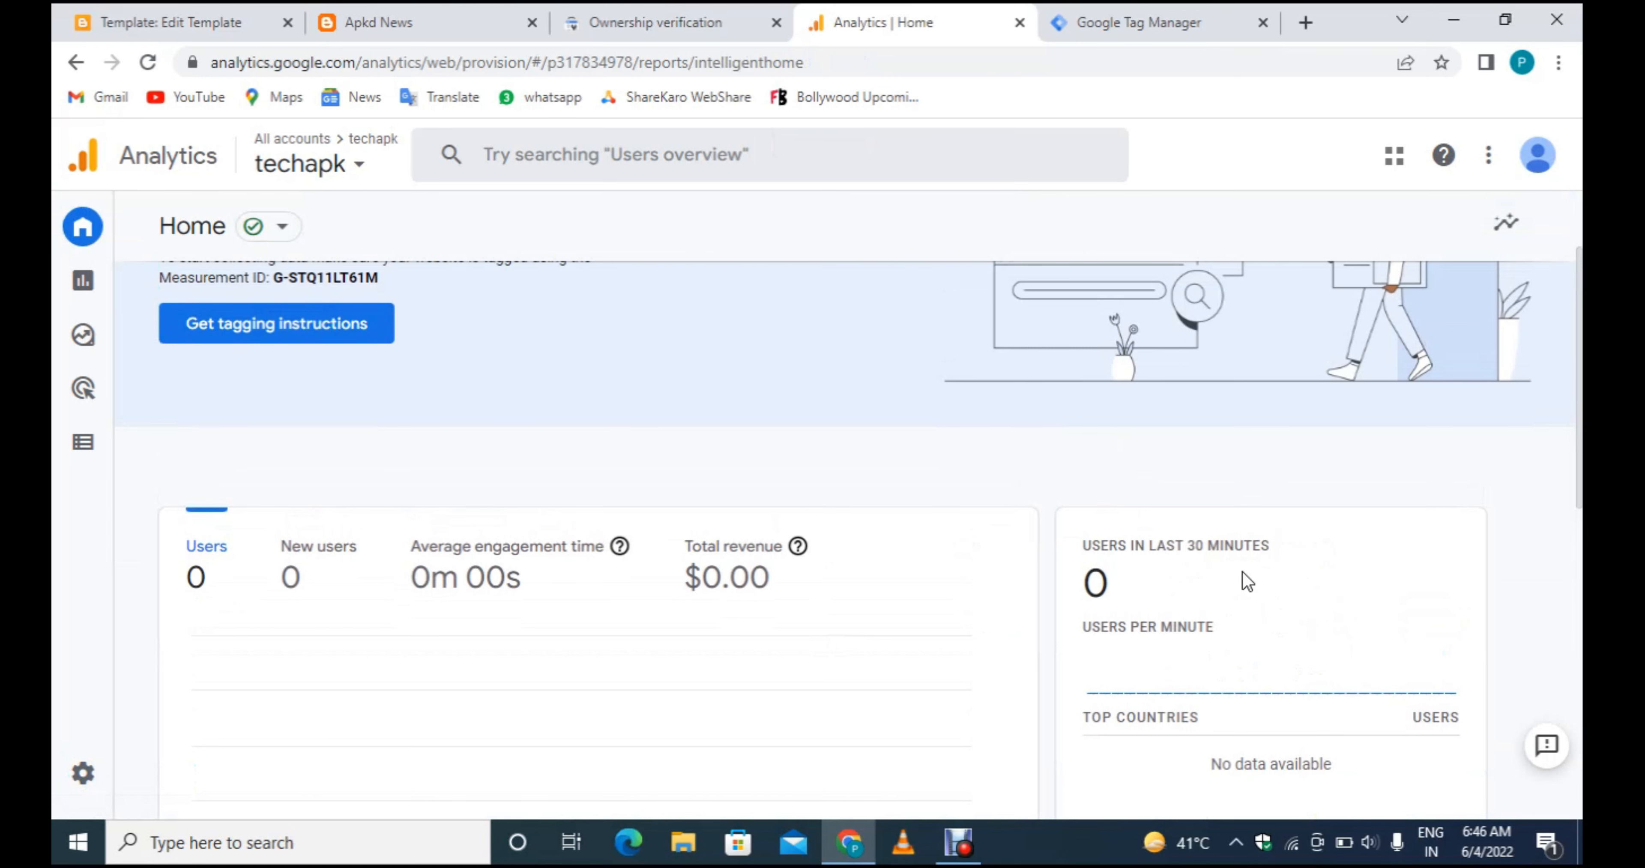
{"action": "scroll", "coordinate": [1243, 572], "scroll_direction": "down", "scroll_amount": 6}
{"action": "scroll", "coordinate": [1242, 572], "scroll_direction": "up", "scroll_amount": 8}
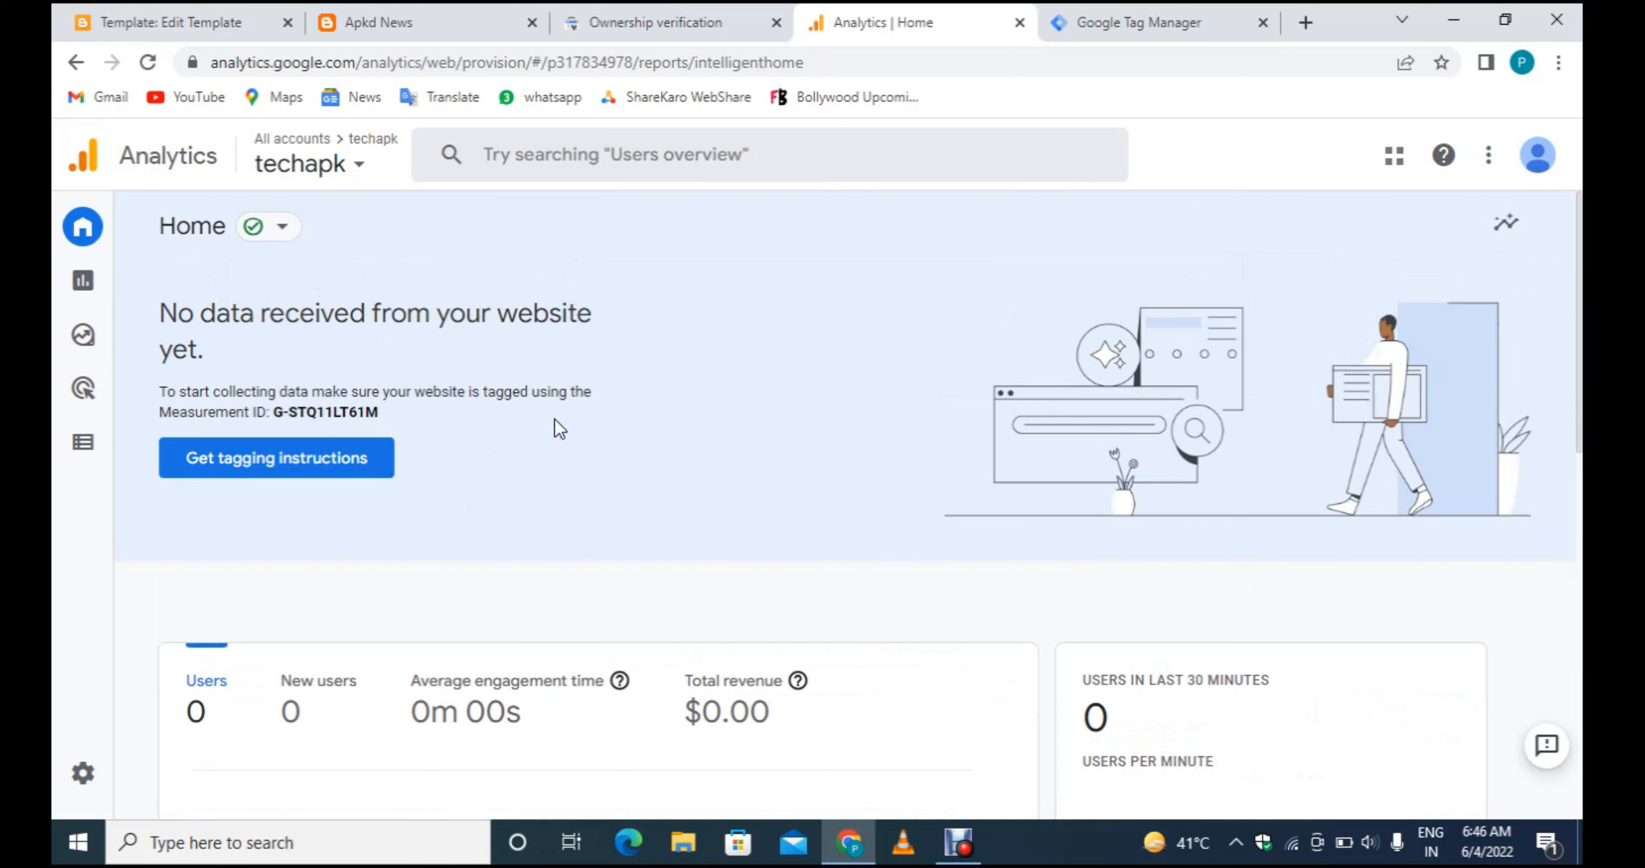
{"action": "mouse_move", "coordinate": [82, 235]}
{"action": "left_click_drag", "start_coordinate": [160, 412], "coordinate": [382, 414]}
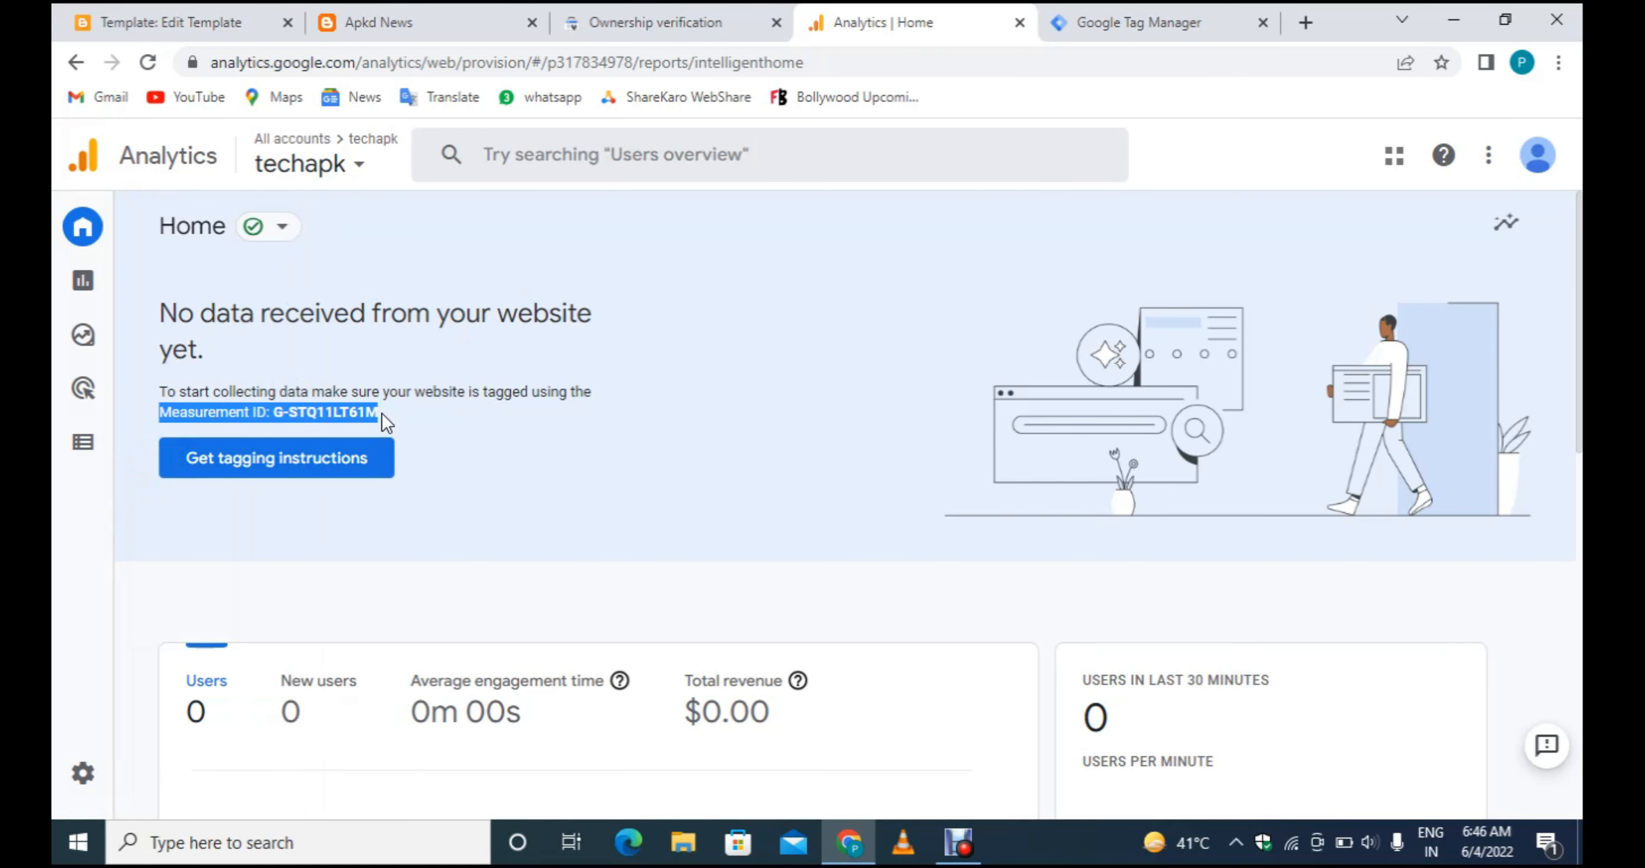
{"action": "left_click", "coordinate": [284, 420]}
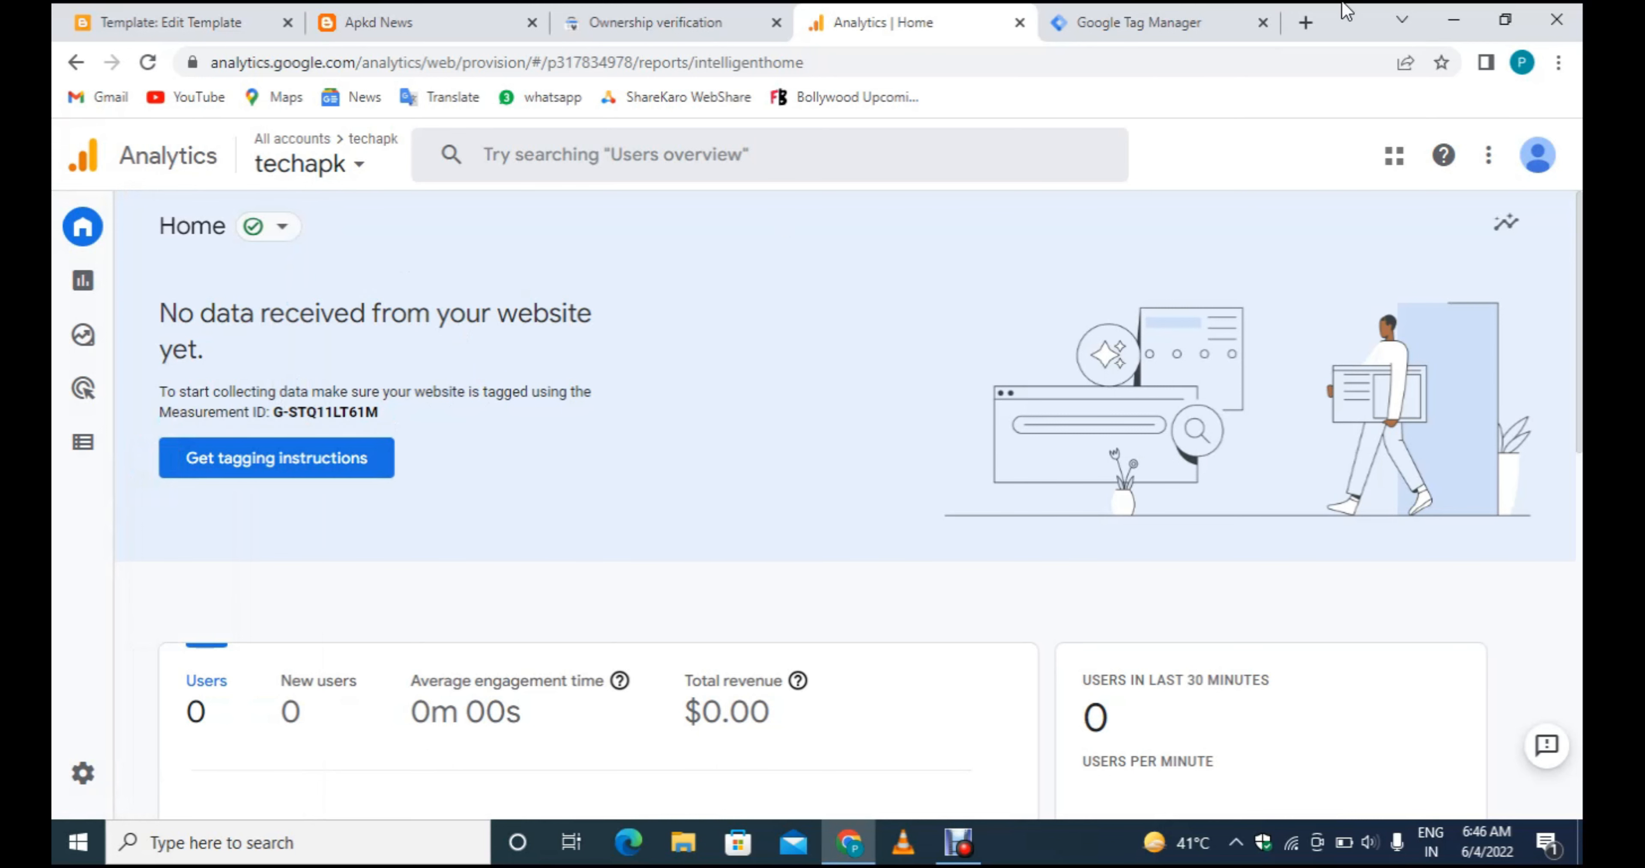
In Google Tag Manager, enter the copied Measurement ID G-STQ11LT61M in the GA4 Configuration tag.
{"action": "left_click", "coordinate": [1178, 21]}
{"action": "left_click", "coordinate": [570, 467]}
{"action": "key", "text": "ctrl+v"}
{"action": "left_click", "coordinate": [1019, 493]}
{"action": "scroll", "coordinate": [1021, 495], "scroll_direction": "down", "scroll_amount": 4}
{"action": "scroll", "coordinate": [1019, 493], "scroll_direction": "down", "scroll_amount": 1}
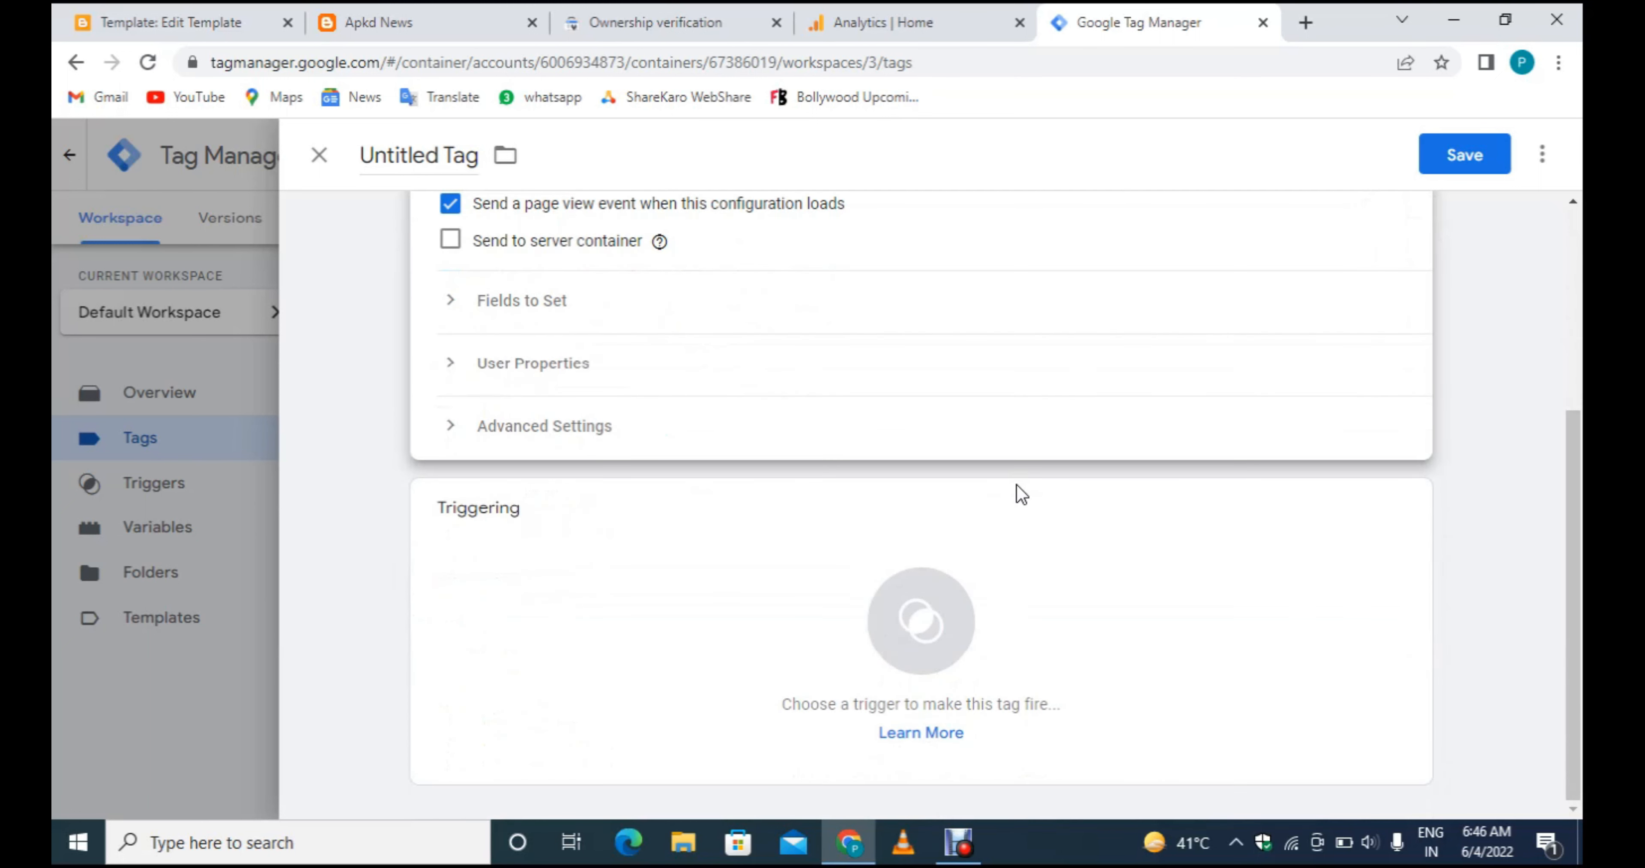
Add the firing triggers All Pages, Consent Initialization - All Pages and Initialization - All Pages to the tag.
{"action": "left_click", "coordinate": [920, 655]}
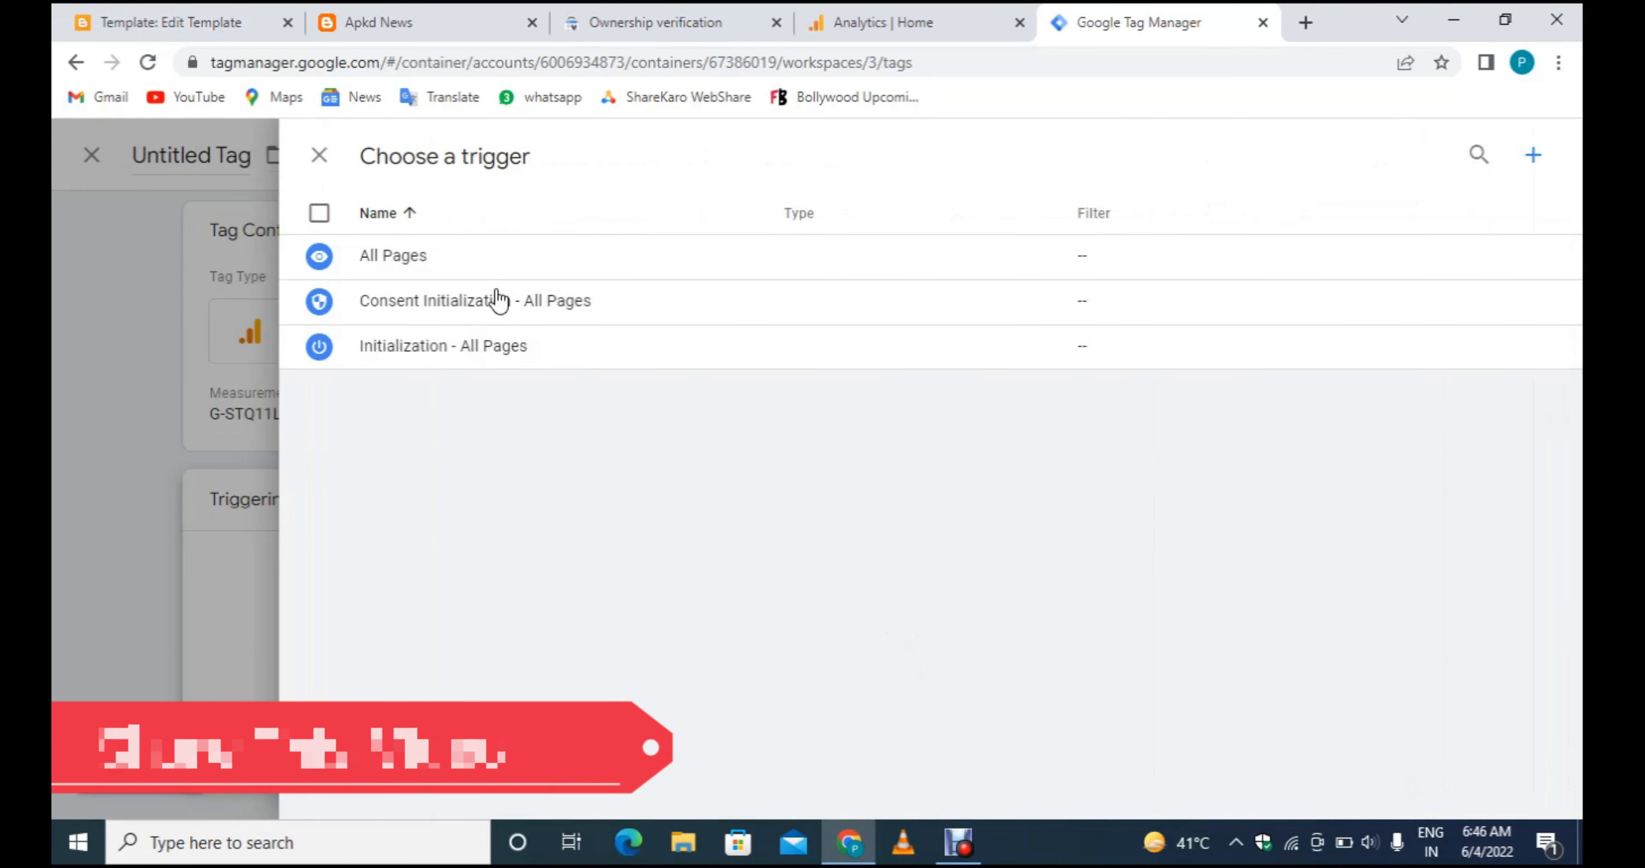
{"action": "left_click", "coordinate": [319, 257]}
{"action": "left_click", "coordinate": [319, 302]}
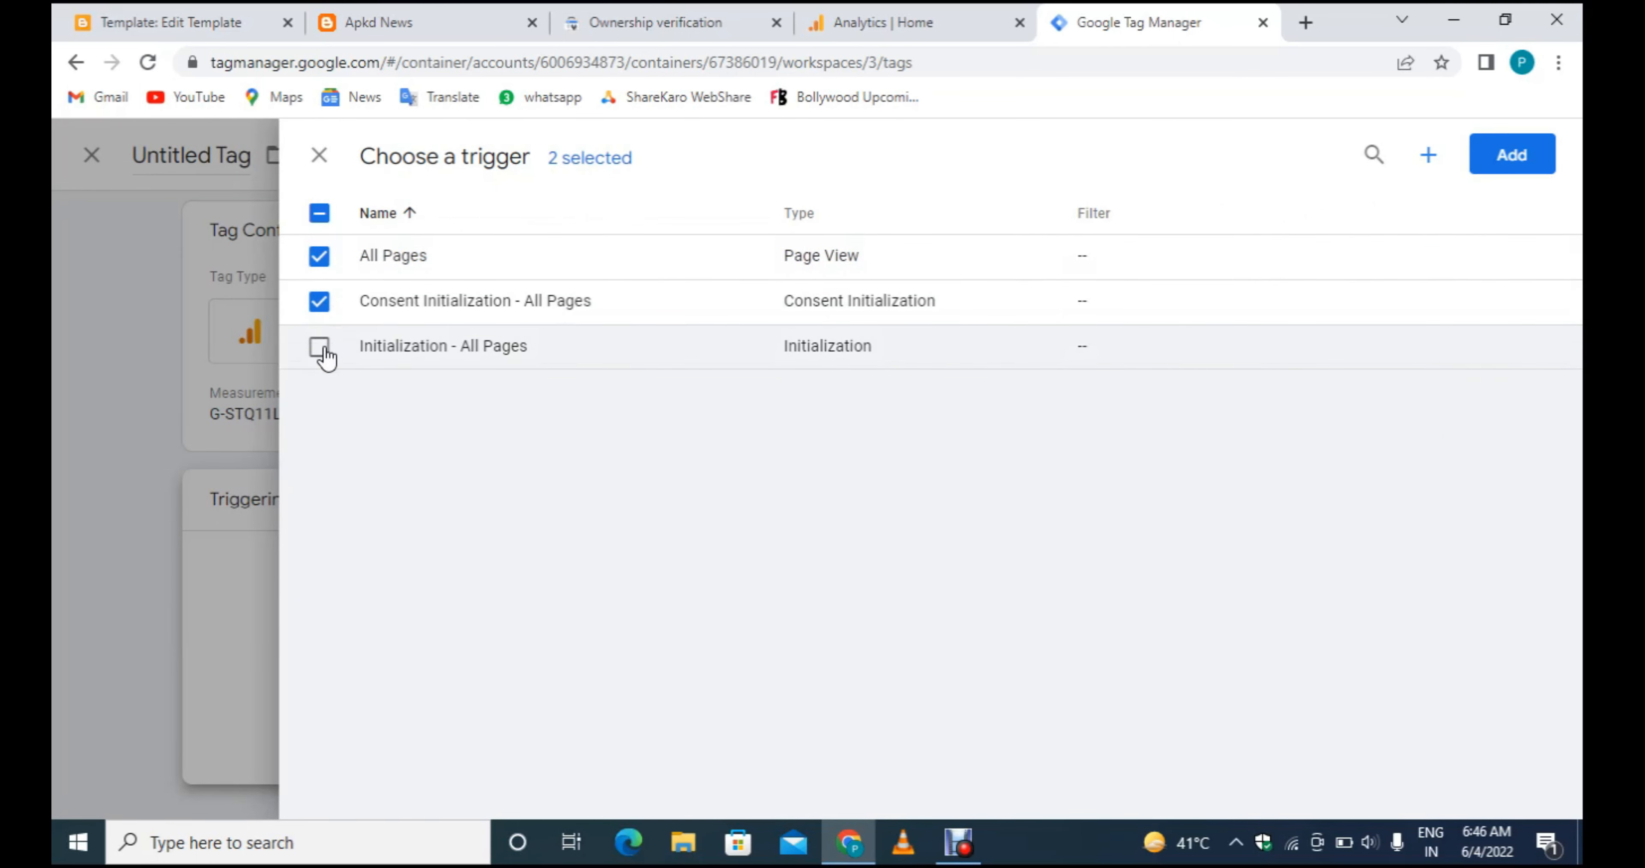
{"action": "left_click", "coordinate": [322, 350]}
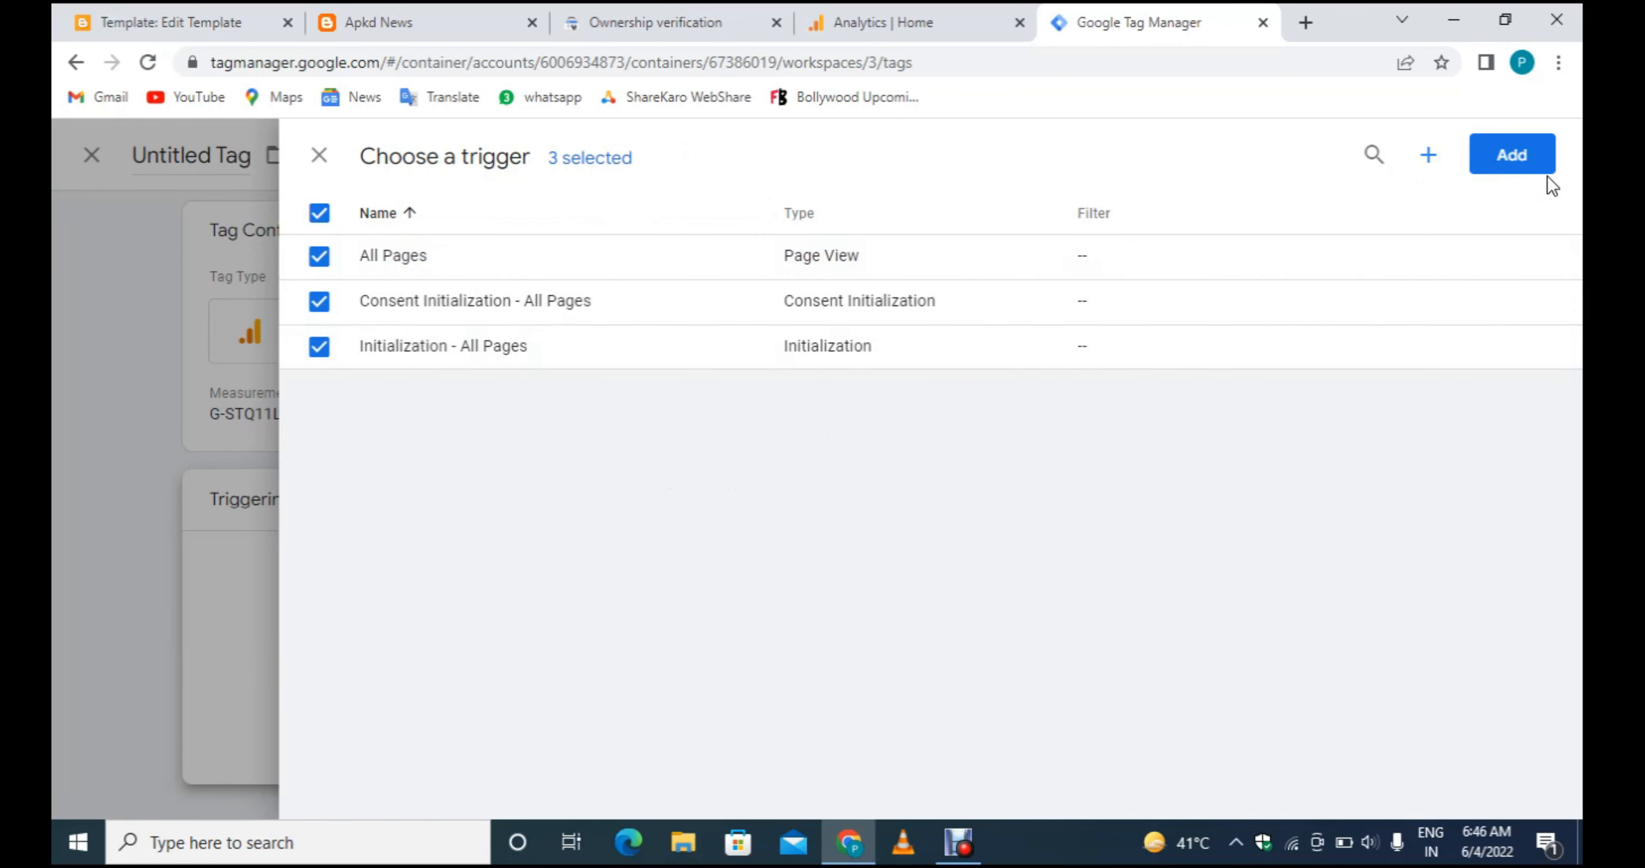
{"action": "left_click", "coordinate": [1533, 167]}
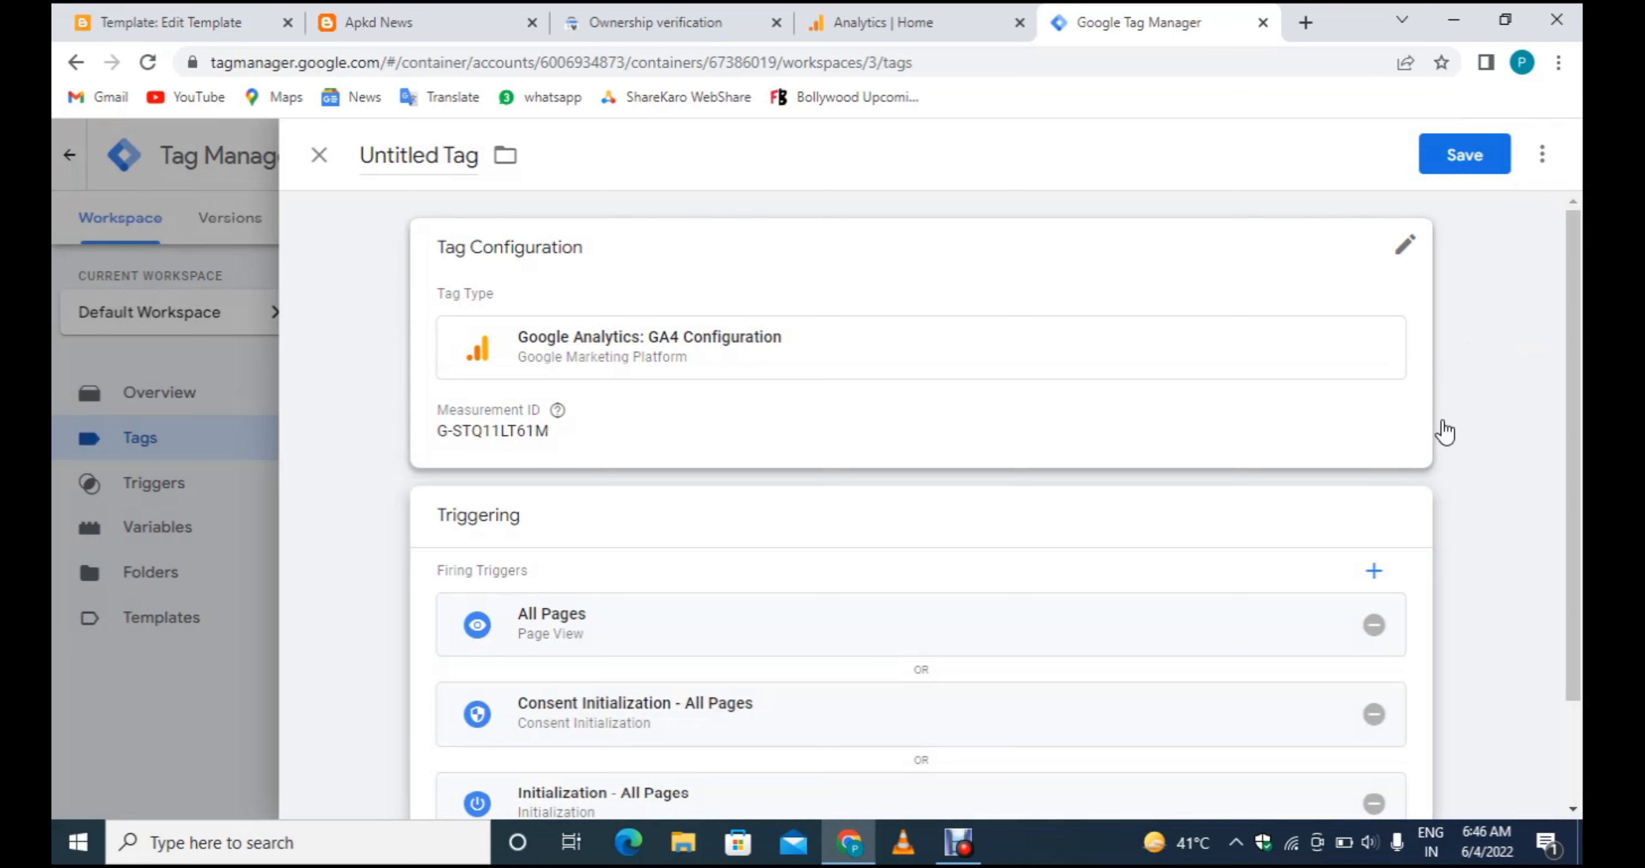
Review the tag's firing triggers and save the tag under its suggested name.
{"action": "scroll", "coordinate": [1445, 433], "scroll_direction": "down", "scroll_amount": 2}
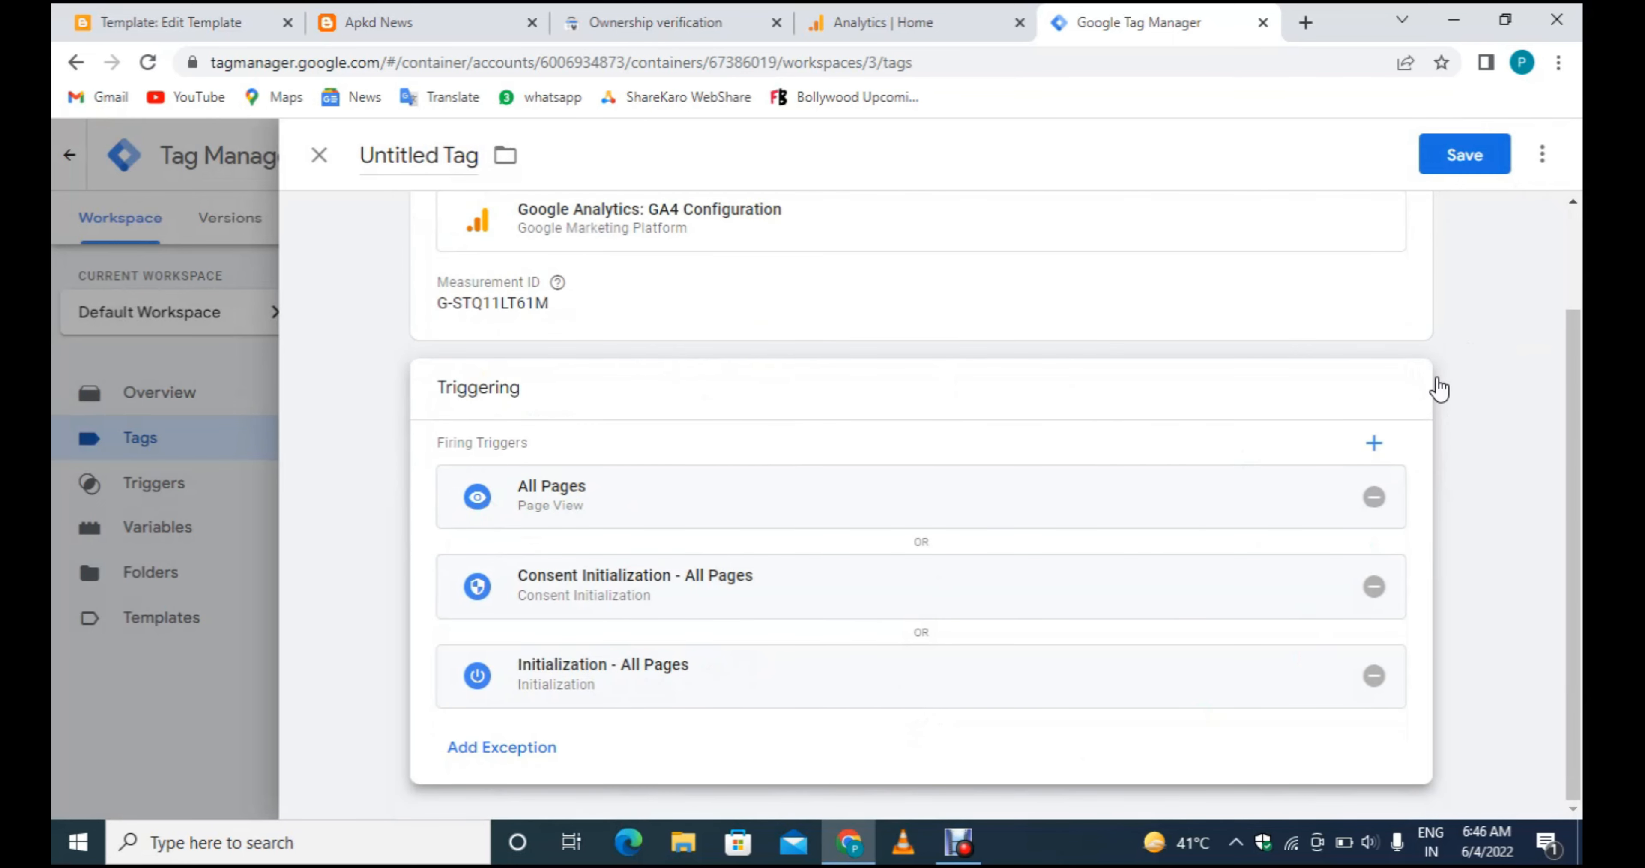
{"action": "scroll", "coordinate": [1440, 389], "scroll_direction": "up", "scroll_amount": 2}
{"action": "left_click", "coordinate": [1473, 165]}
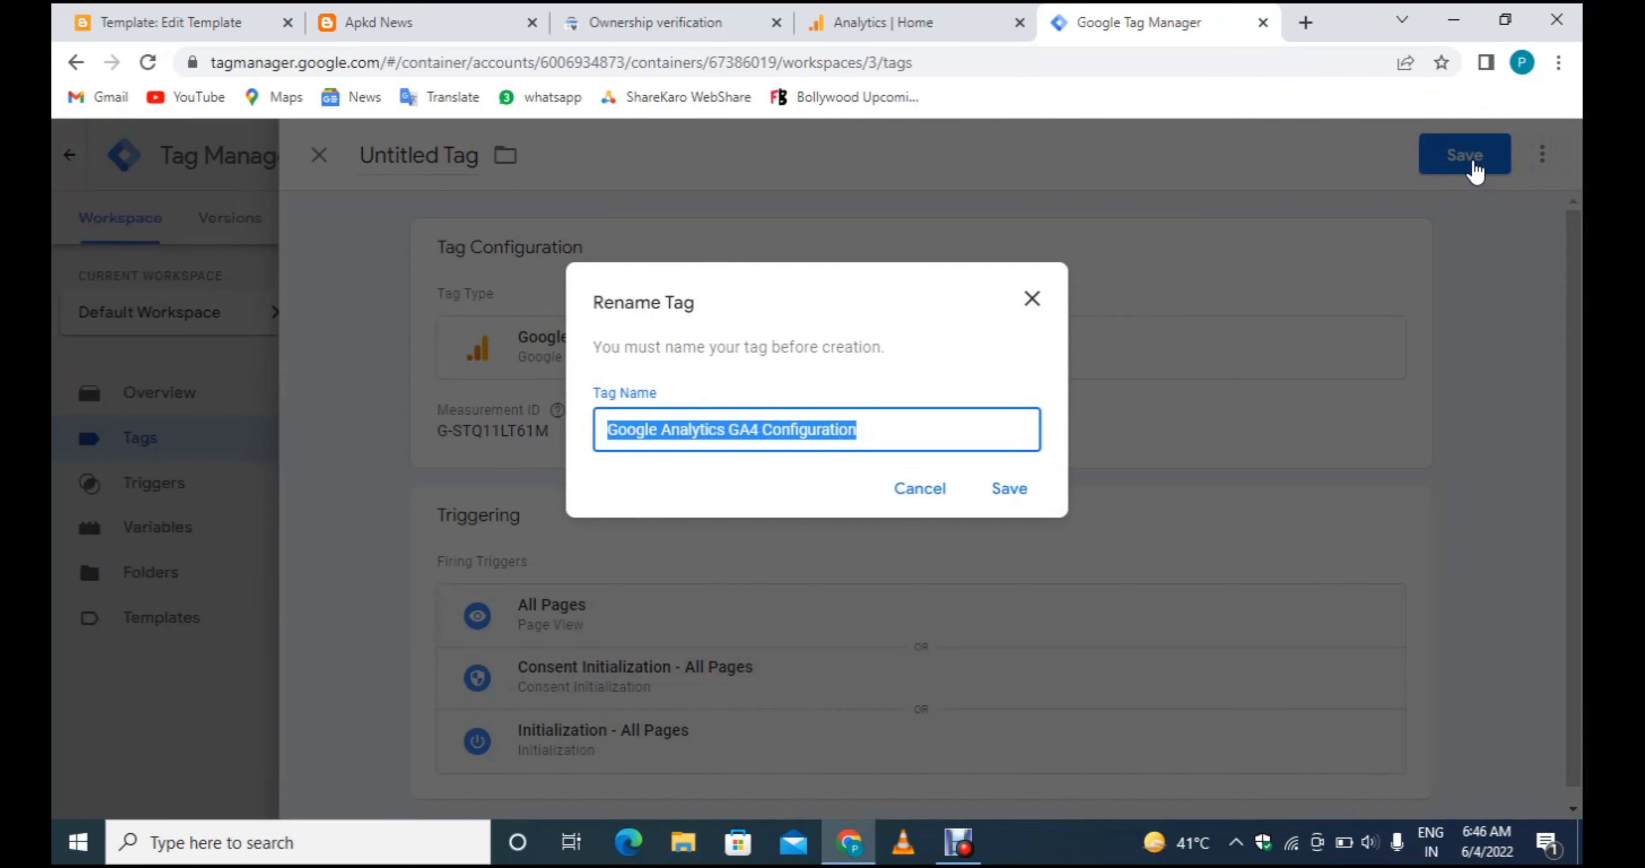
{"action": "left_click", "coordinate": [1015, 489]}
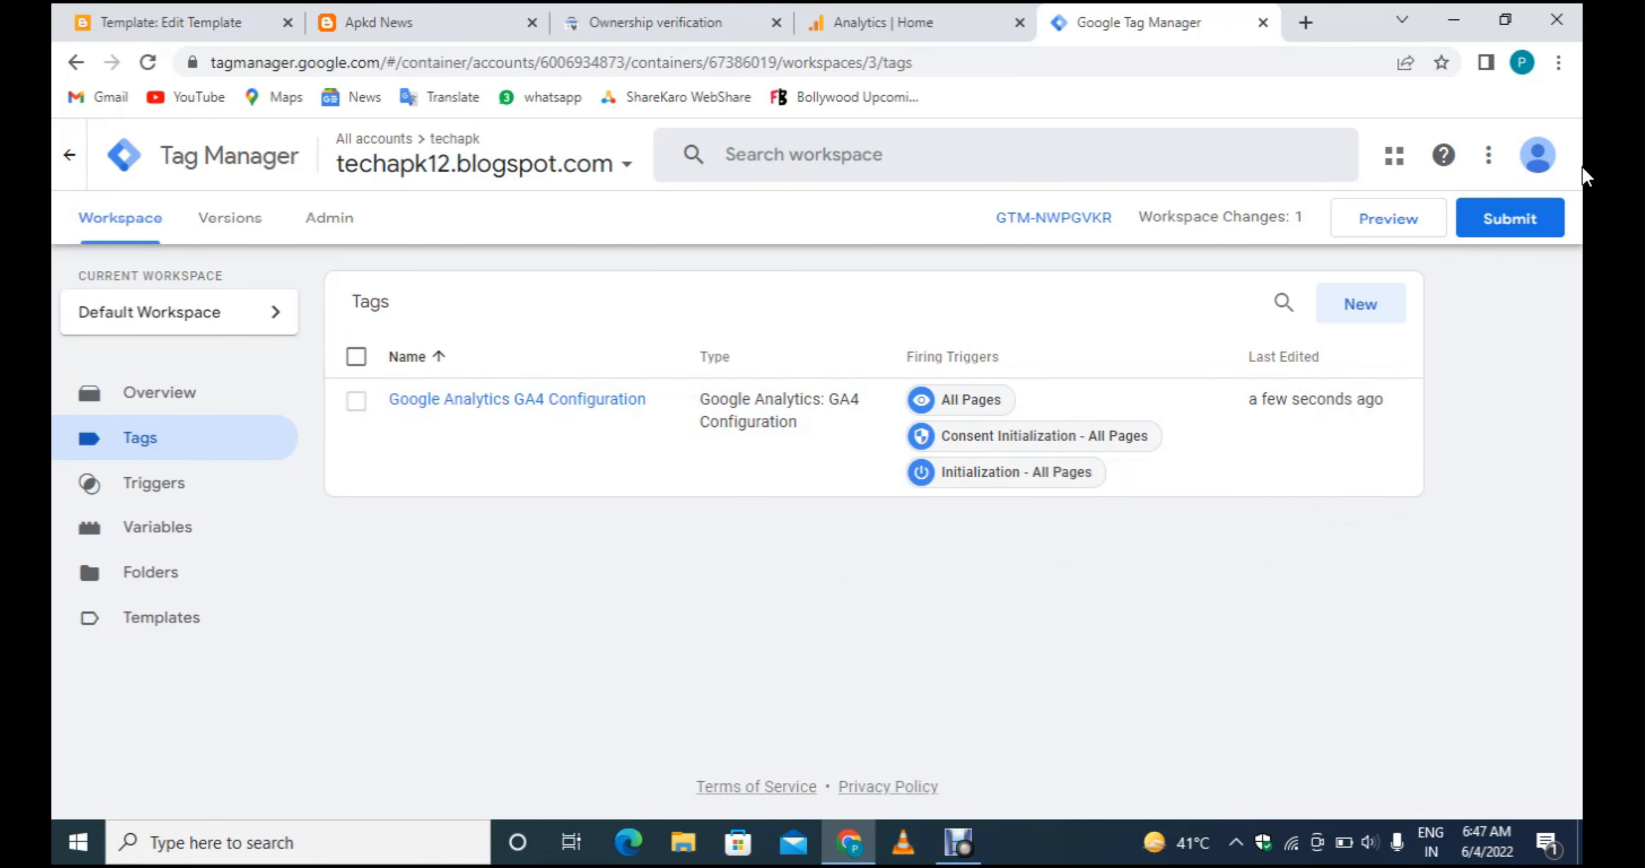
Submit and publish the workspace changes without a version name or description, and review the published version's summary.
{"action": "left_click", "coordinate": [1511, 222]}
{"action": "left_click", "coordinate": [1527, 166]}
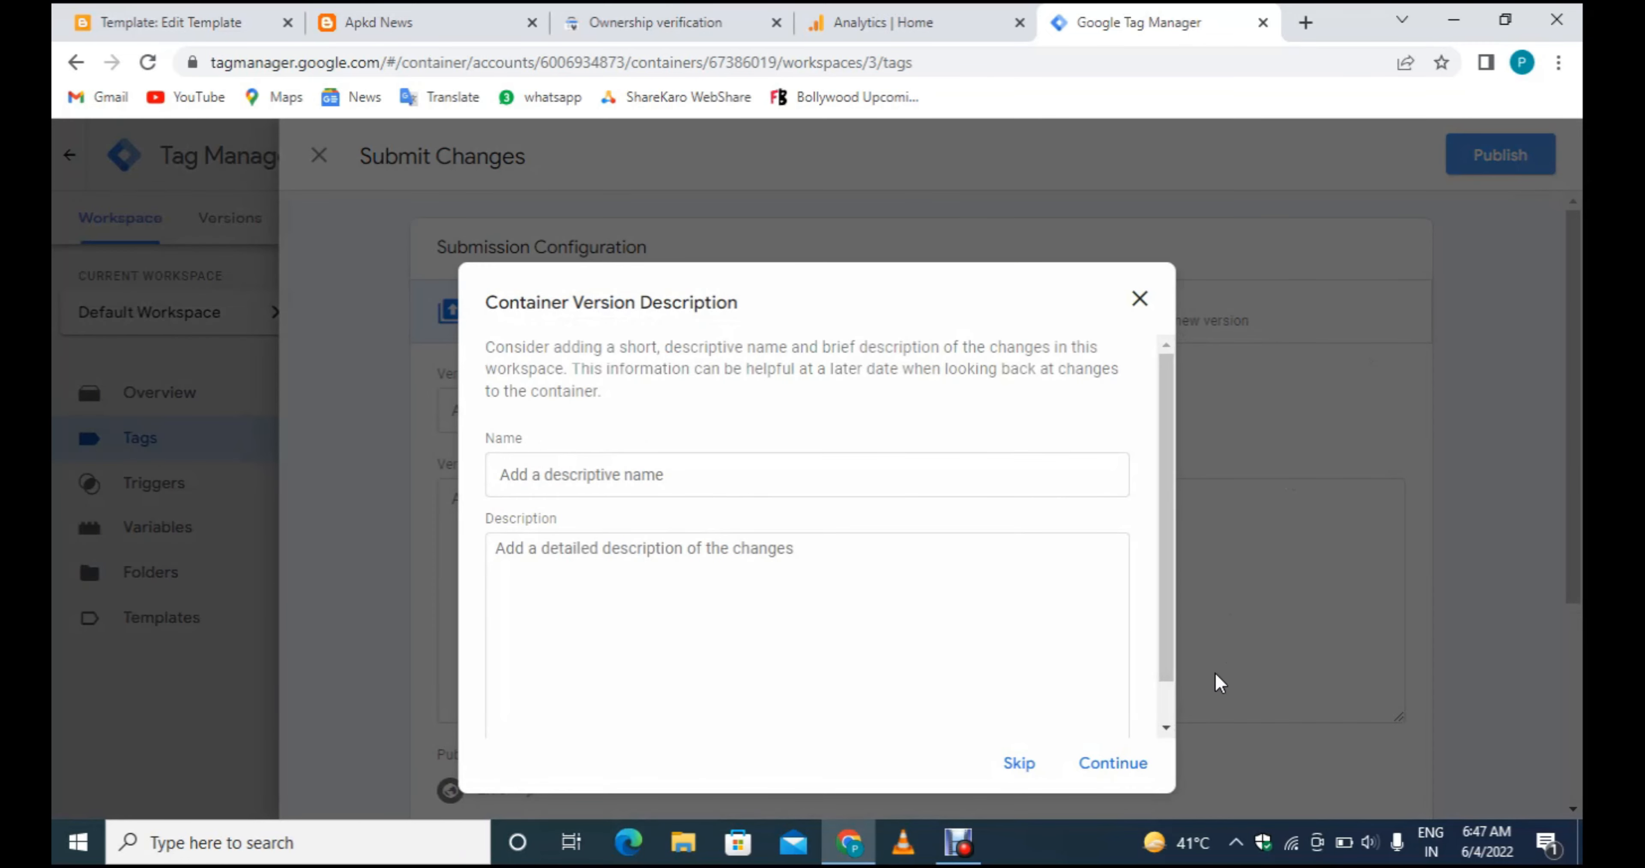
{"action": "left_click", "coordinate": [1135, 761]}
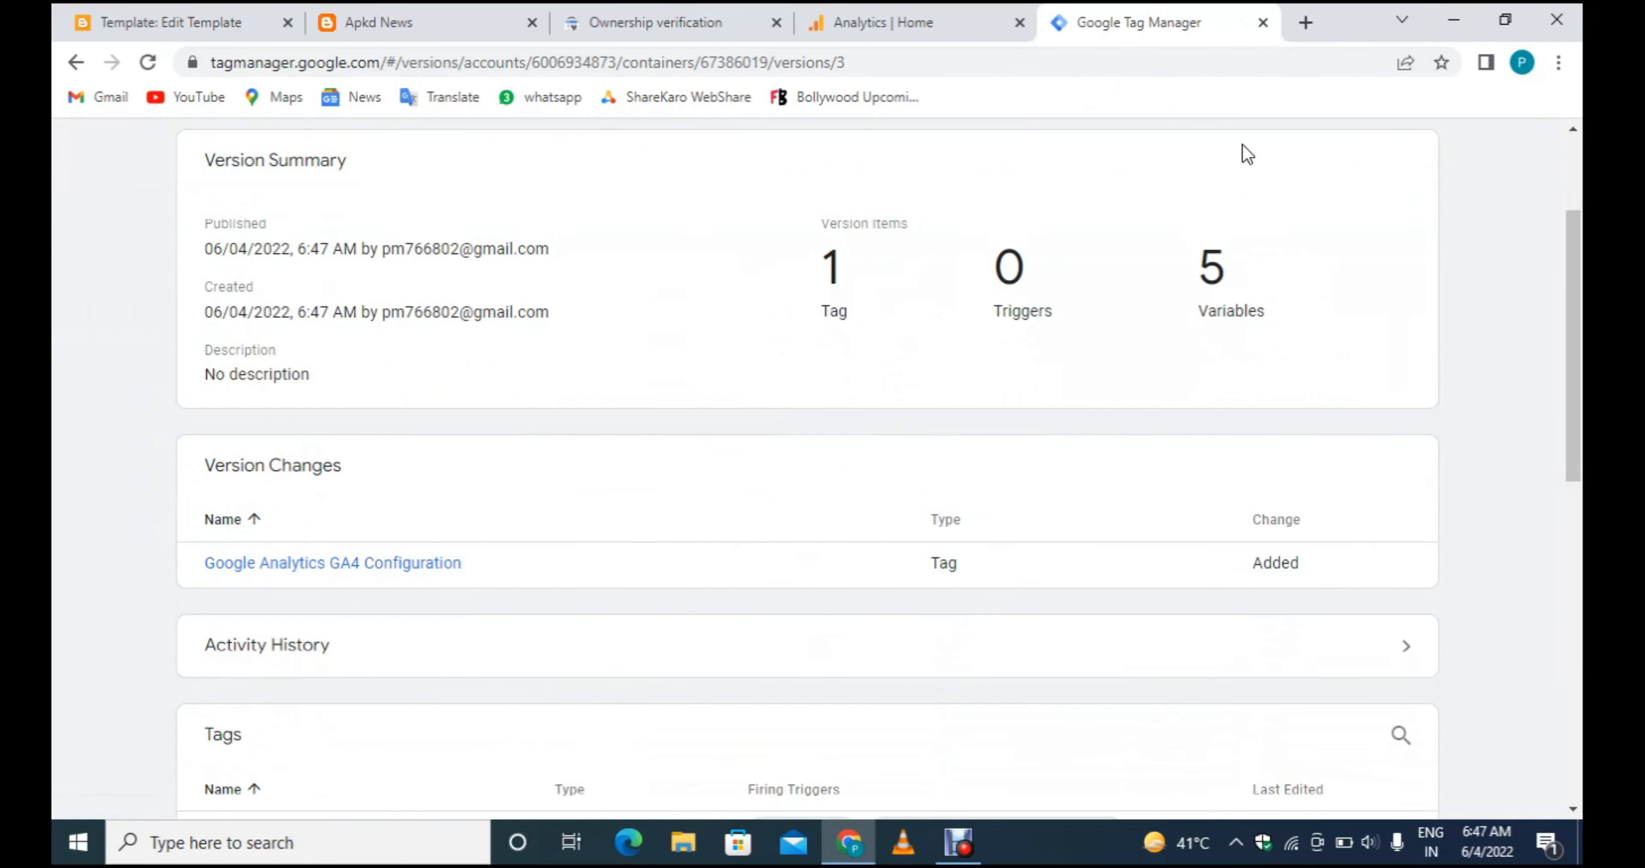
{"action": "scroll", "coordinate": [1242, 145], "scroll_direction": "down", "scroll_amount": 5}
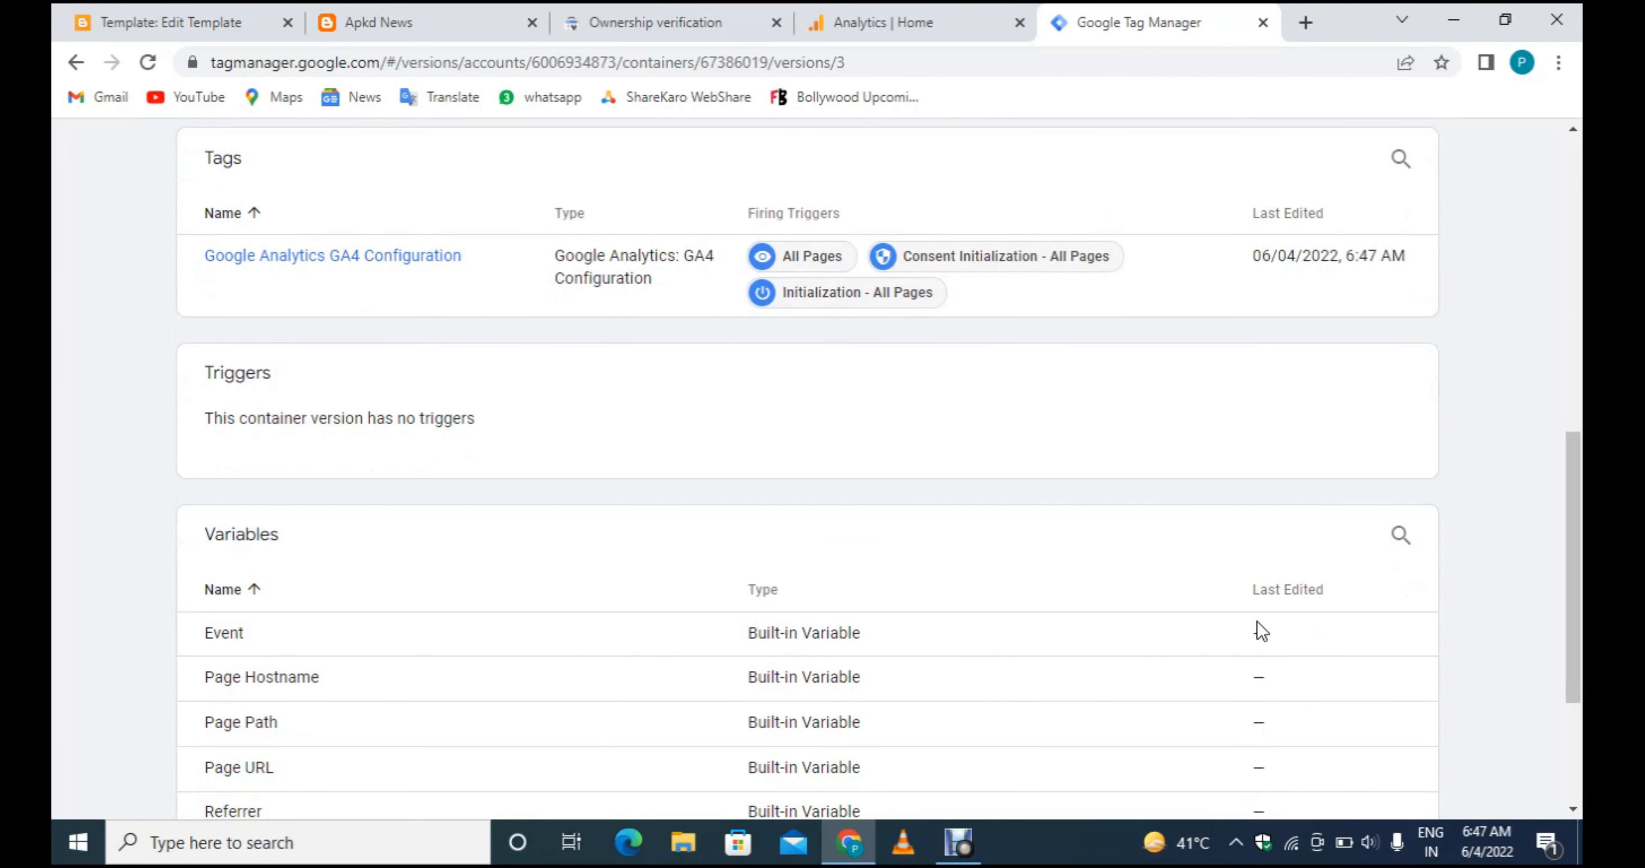
{"action": "scroll", "coordinate": [1257, 621], "scroll_direction": "up", "scroll_amount": 7}
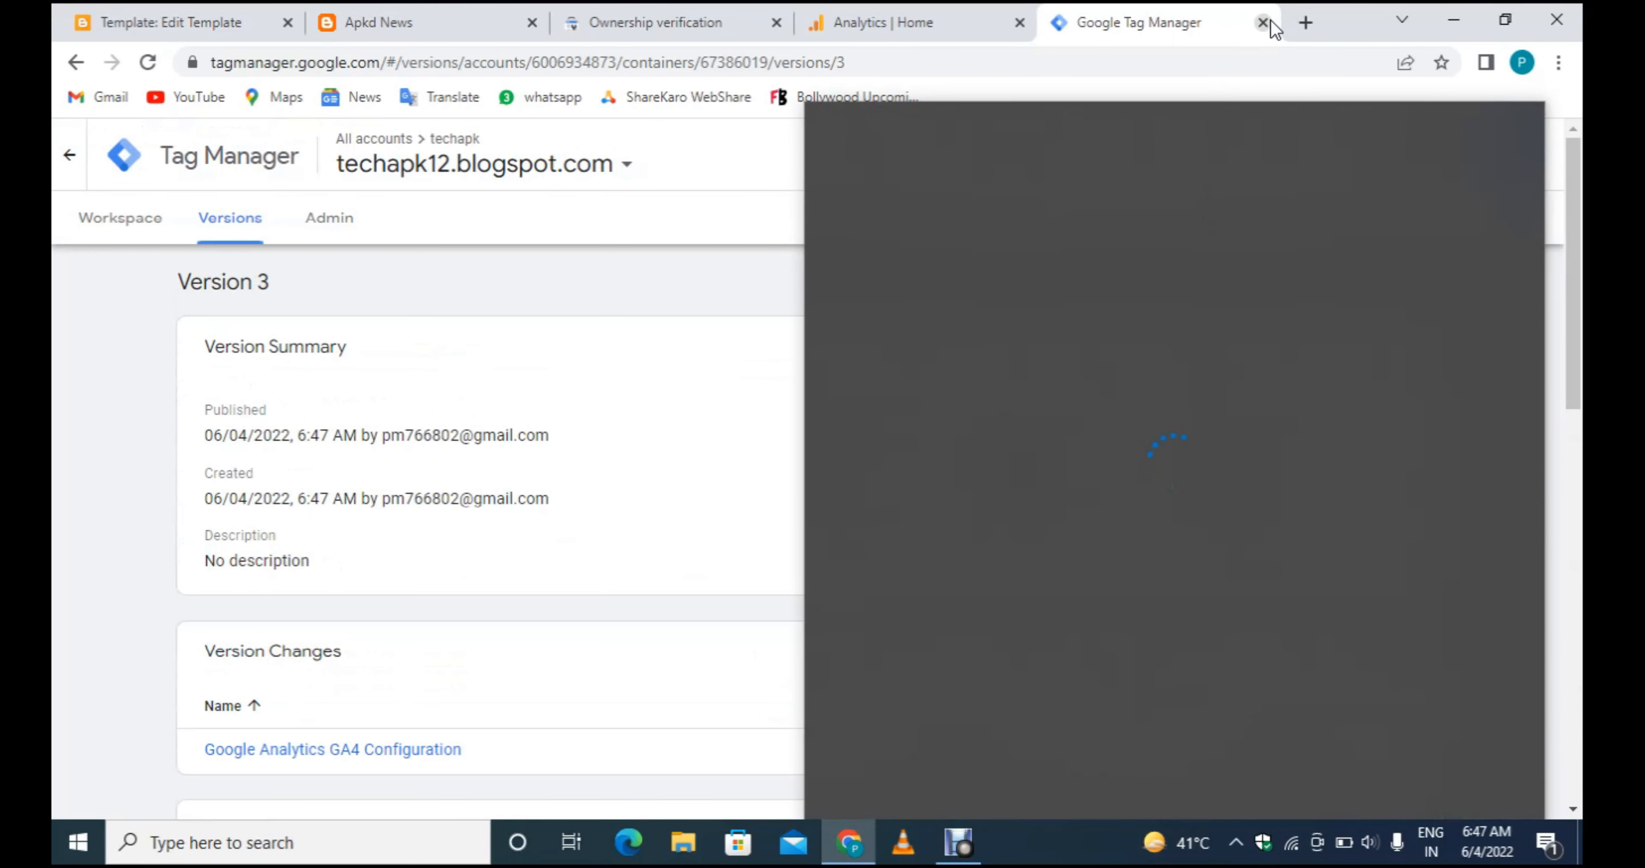
Close the Tag Manager and Analytics pages and view the site's Overview in Google Search Console.
{"action": "left_click", "coordinate": [1263, 23]}
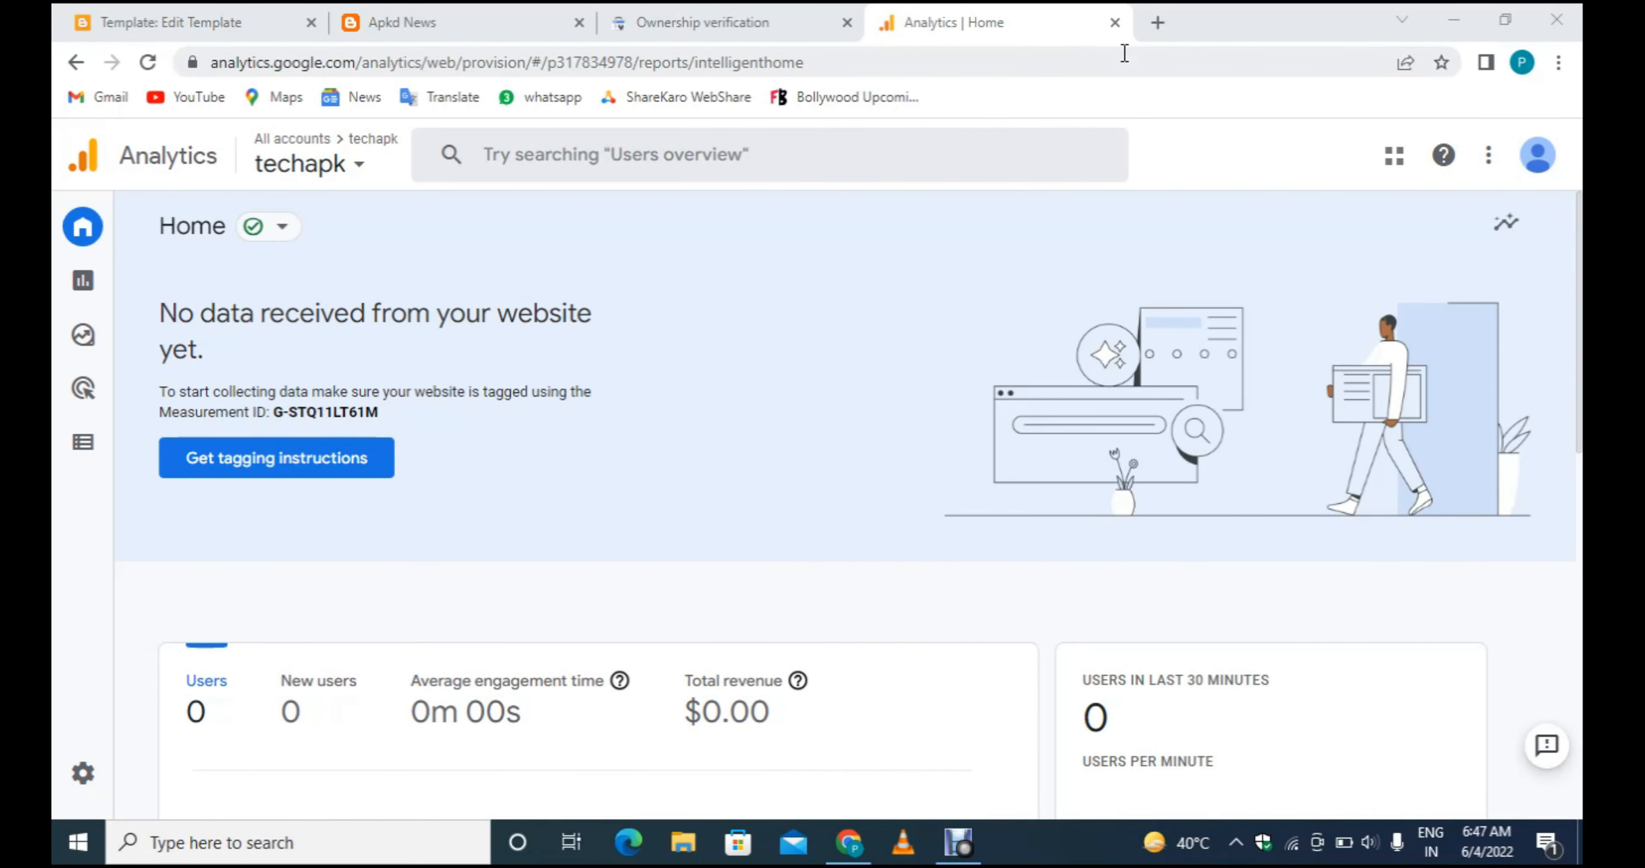
{"action": "left_click", "coordinate": [1115, 23]}
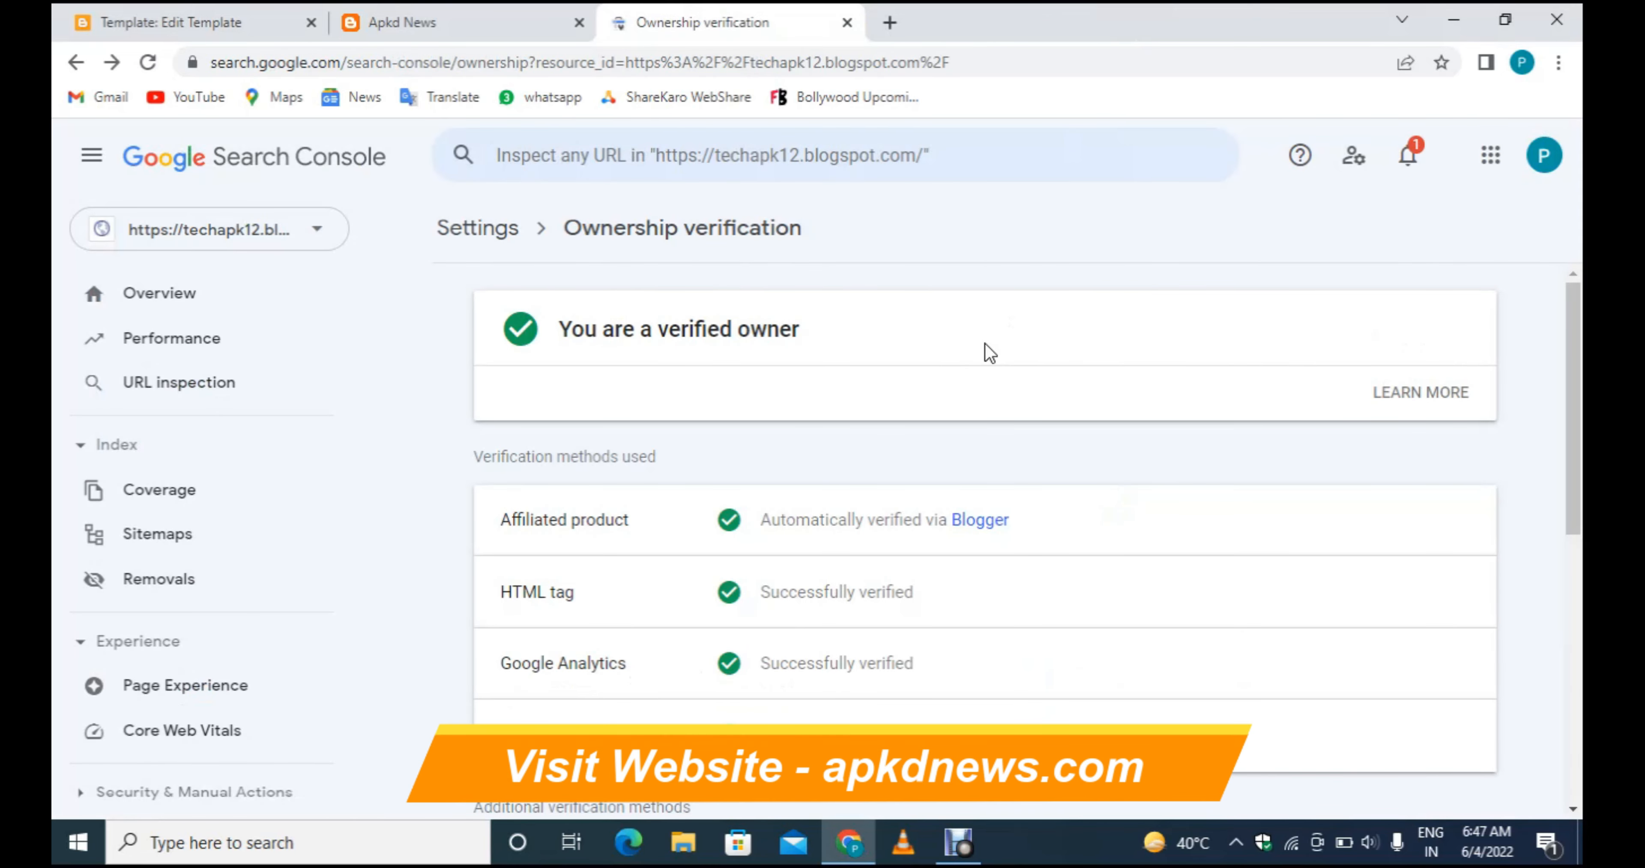
{"action": "left_click", "coordinate": [253, 297]}
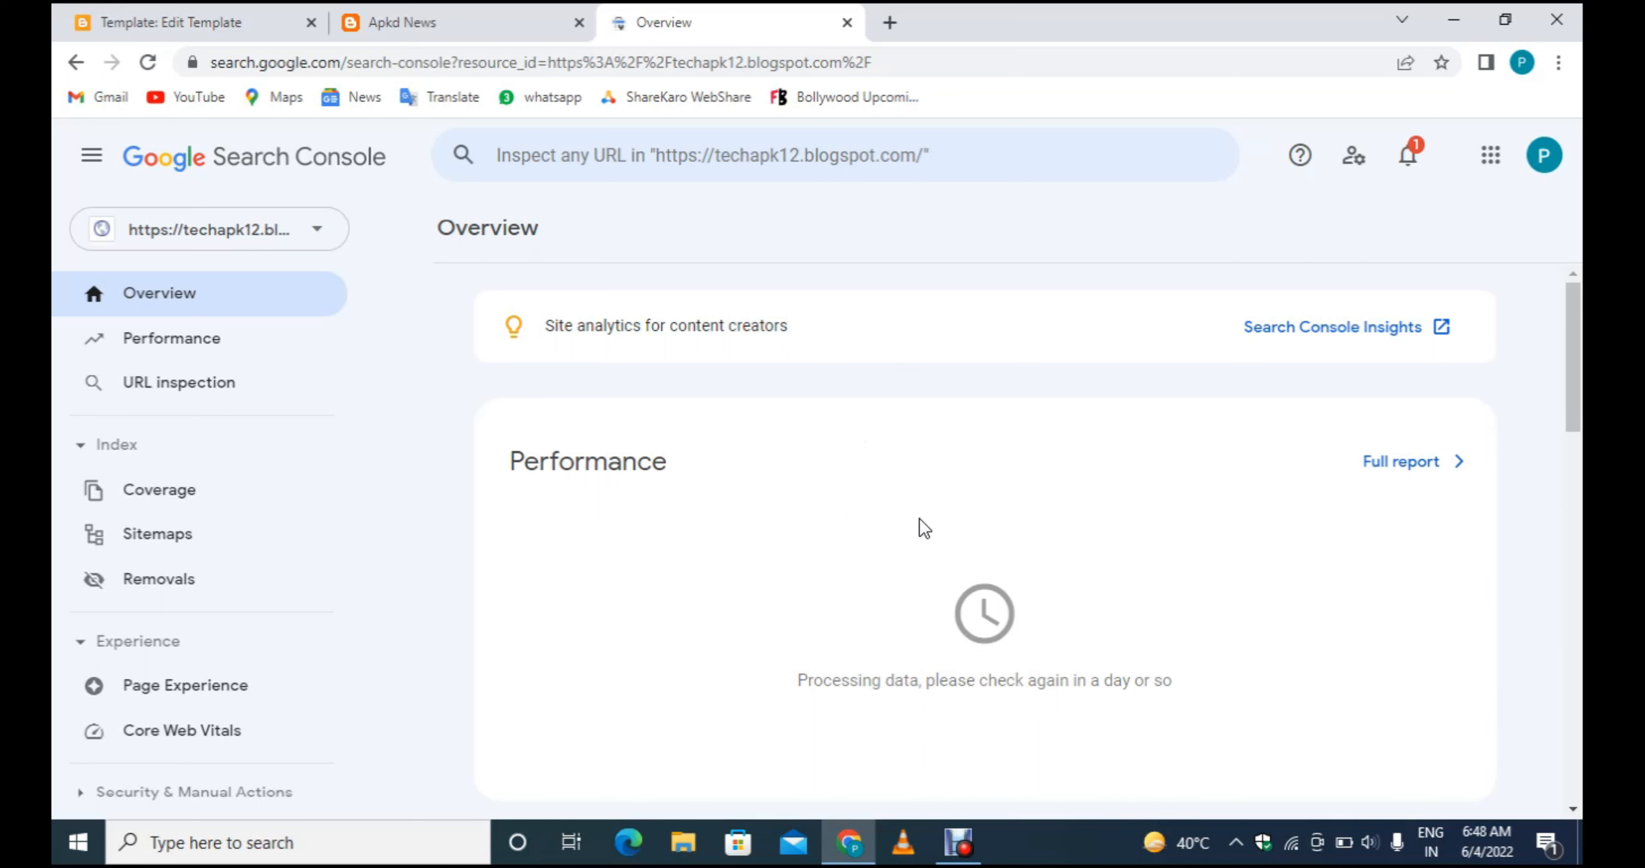
{"action": "scroll", "coordinate": [1092, 530], "scroll_direction": "down", "scroll_amount": 3}
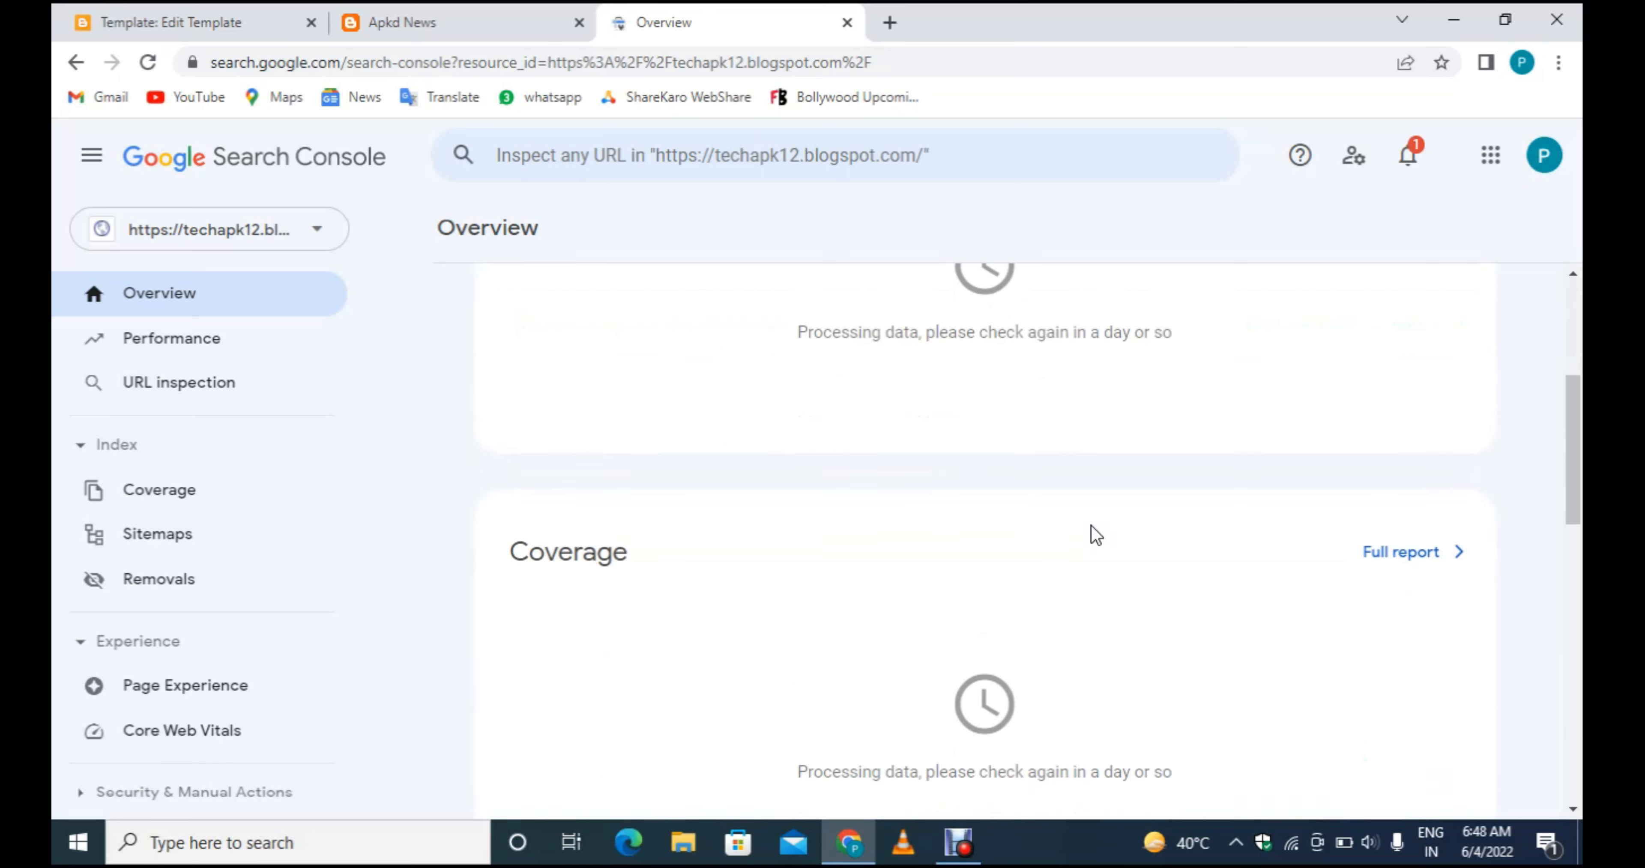
Open the Sitemaps report for techapk12.blogspot.com and dismiss its introductory note.
{"action": "left_click", "coordinate": [222, 554]}
{"action": "left_click", "coordinate": [947, 403]}
{"action": "left_click_drag", "start_coordinate": [511, 391], "coordinate": [789, 383]}
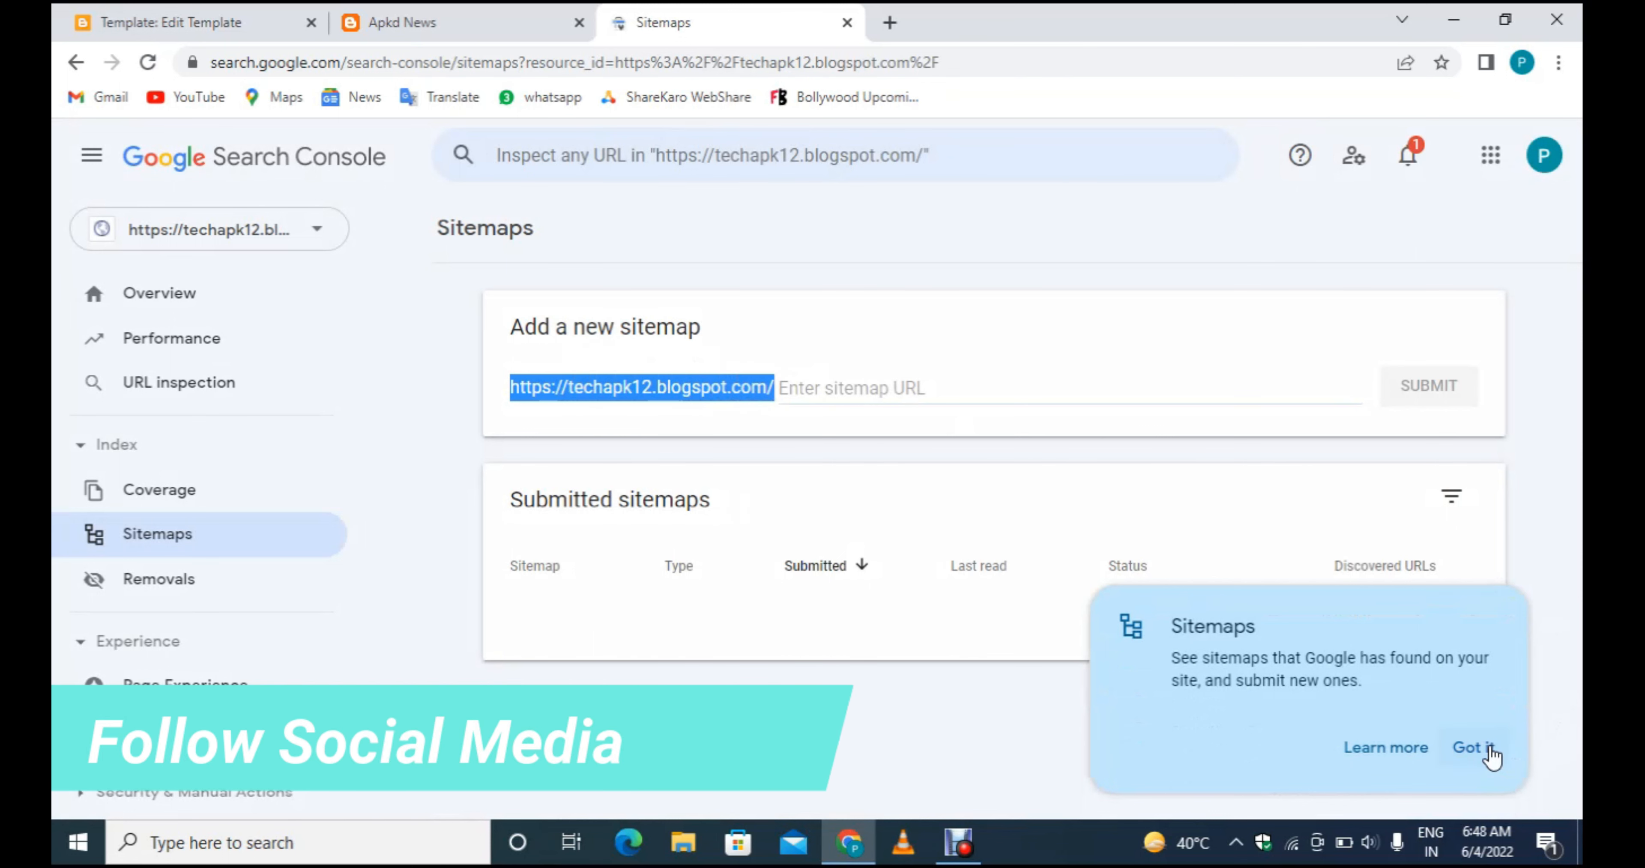
{"action": "left_click", "coordinate": [1478, 748]}
{"action": "left_click", "coordinate": [918, 424]}
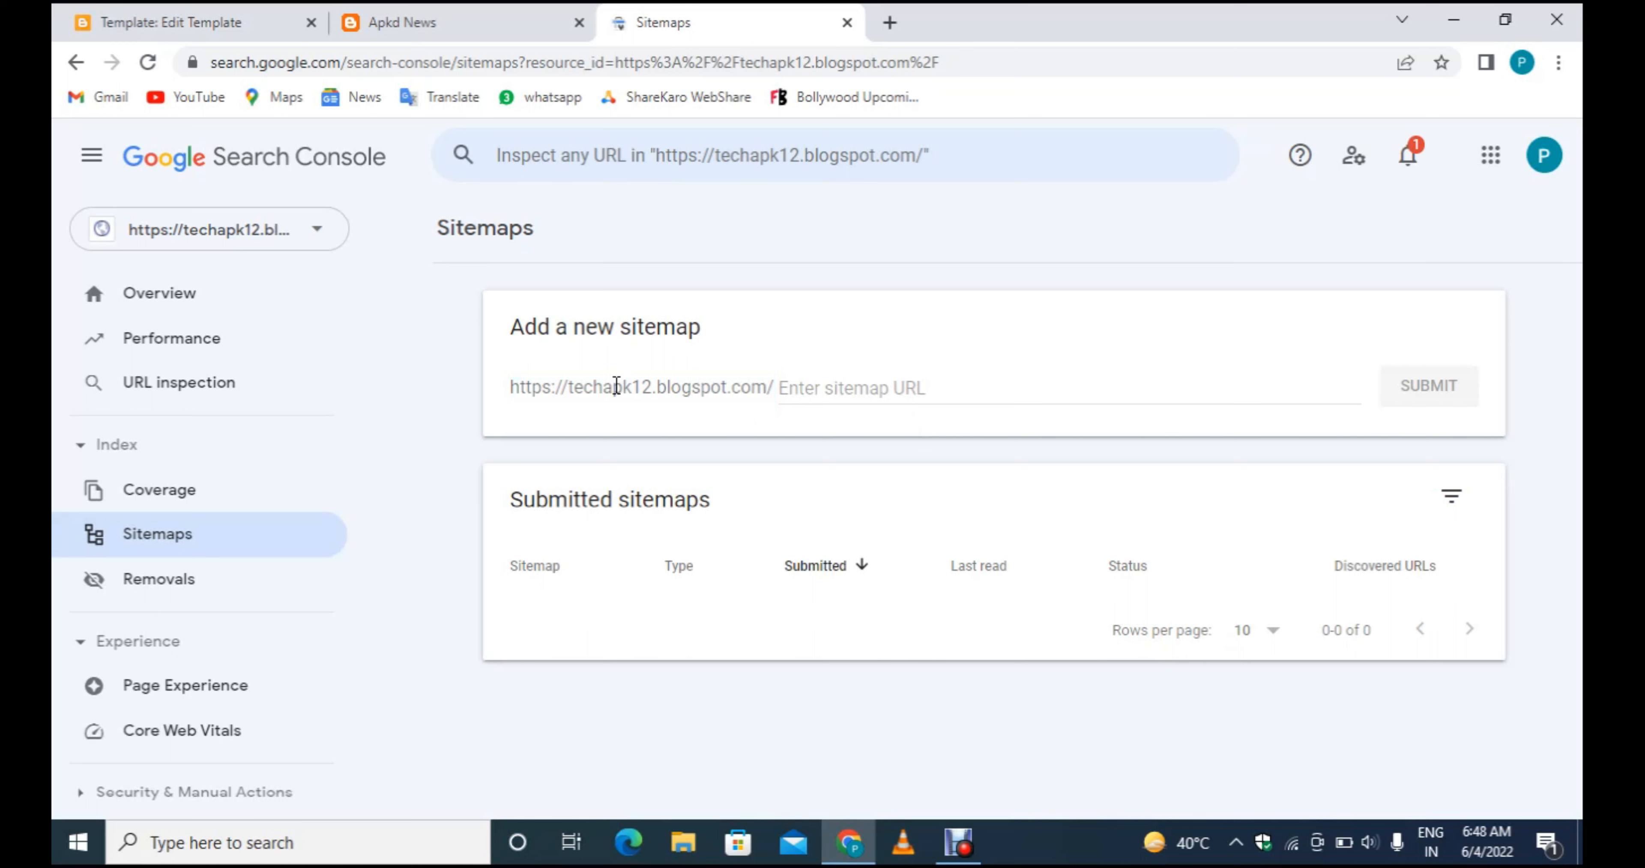
Submit sitemap.xml as a new sitemap for techapk12.blogspot.com and dismiss the confirmation.
{"action": "left_click_drag", "start_coordinate": [525, 382], "coordinate": [971, 369]}
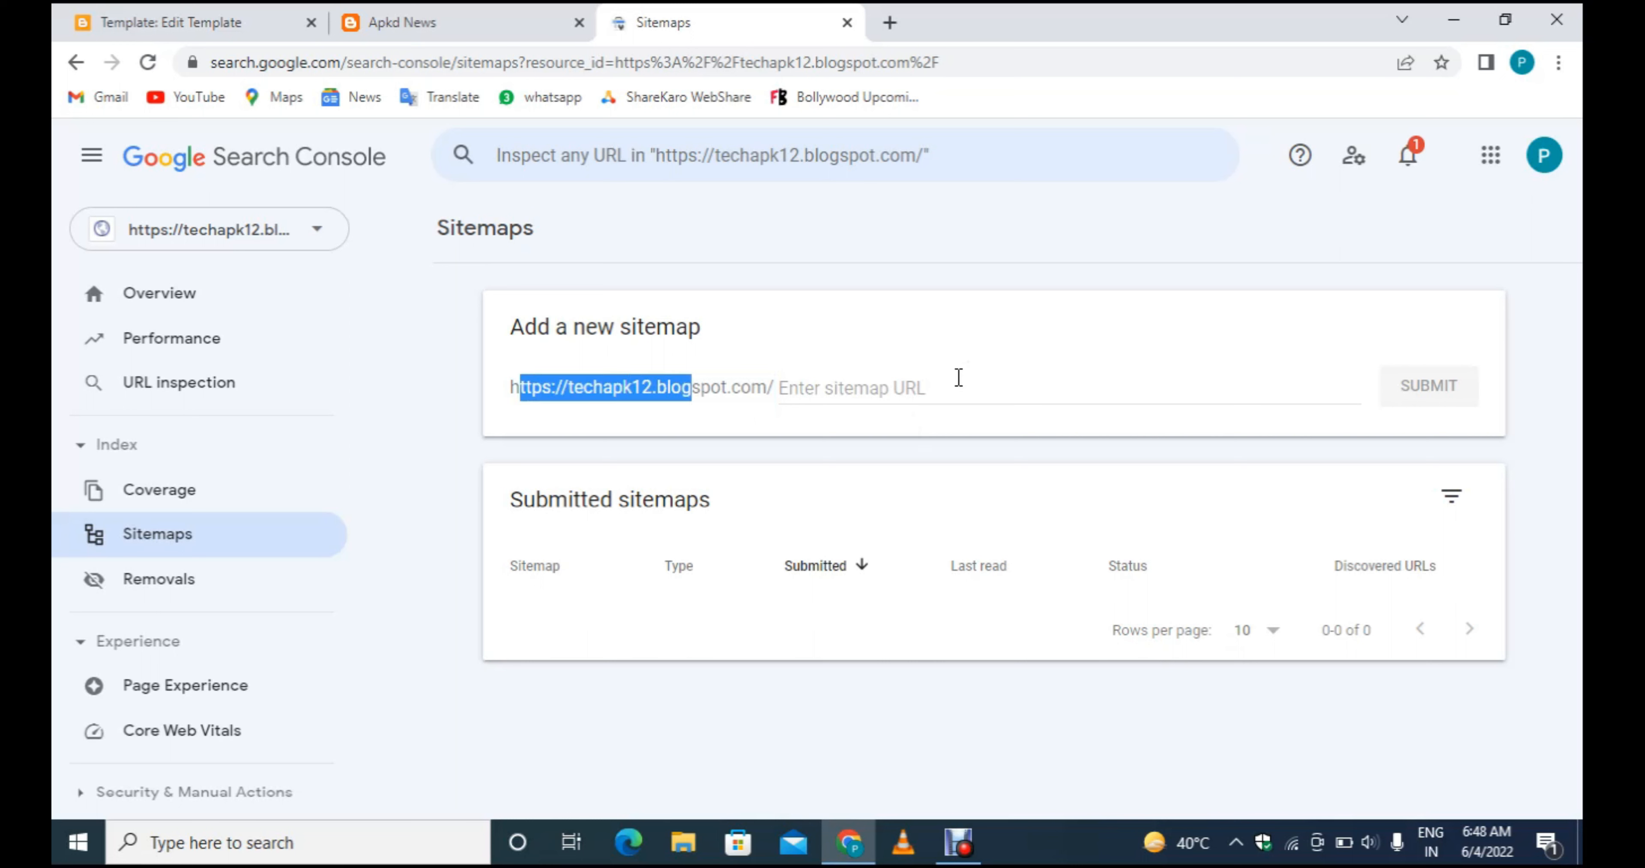
{"action": "left_click", "coordinate": [959, 377]}
{"action": "type", "text": "sitemap."}
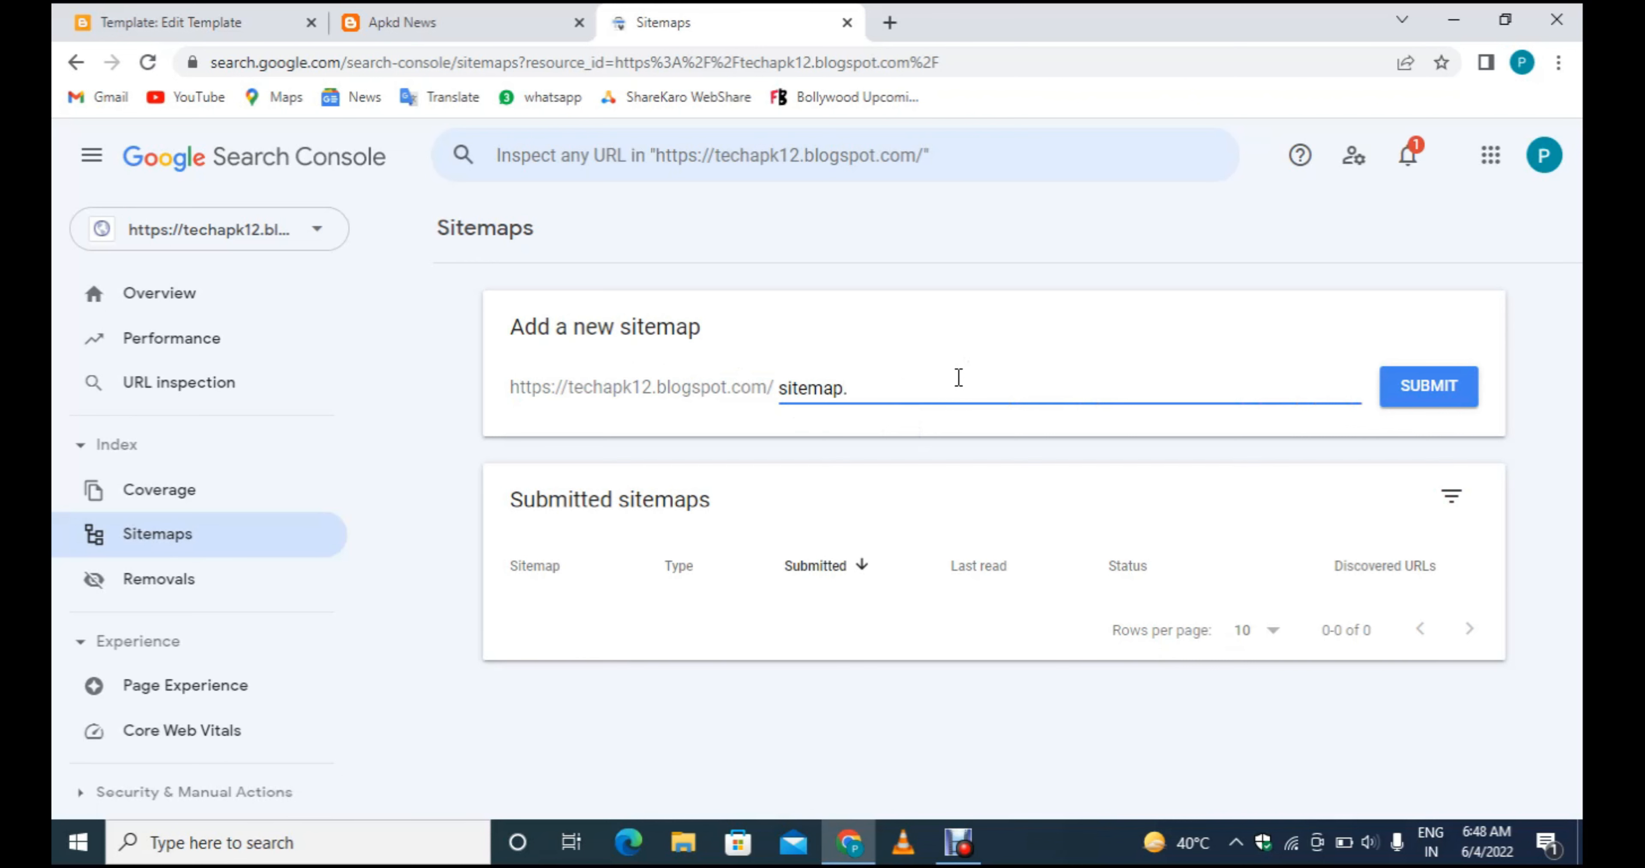
{"action": "type", "text": "xml"}
{"action": "left_click", "coordinate": [1437, 402]}
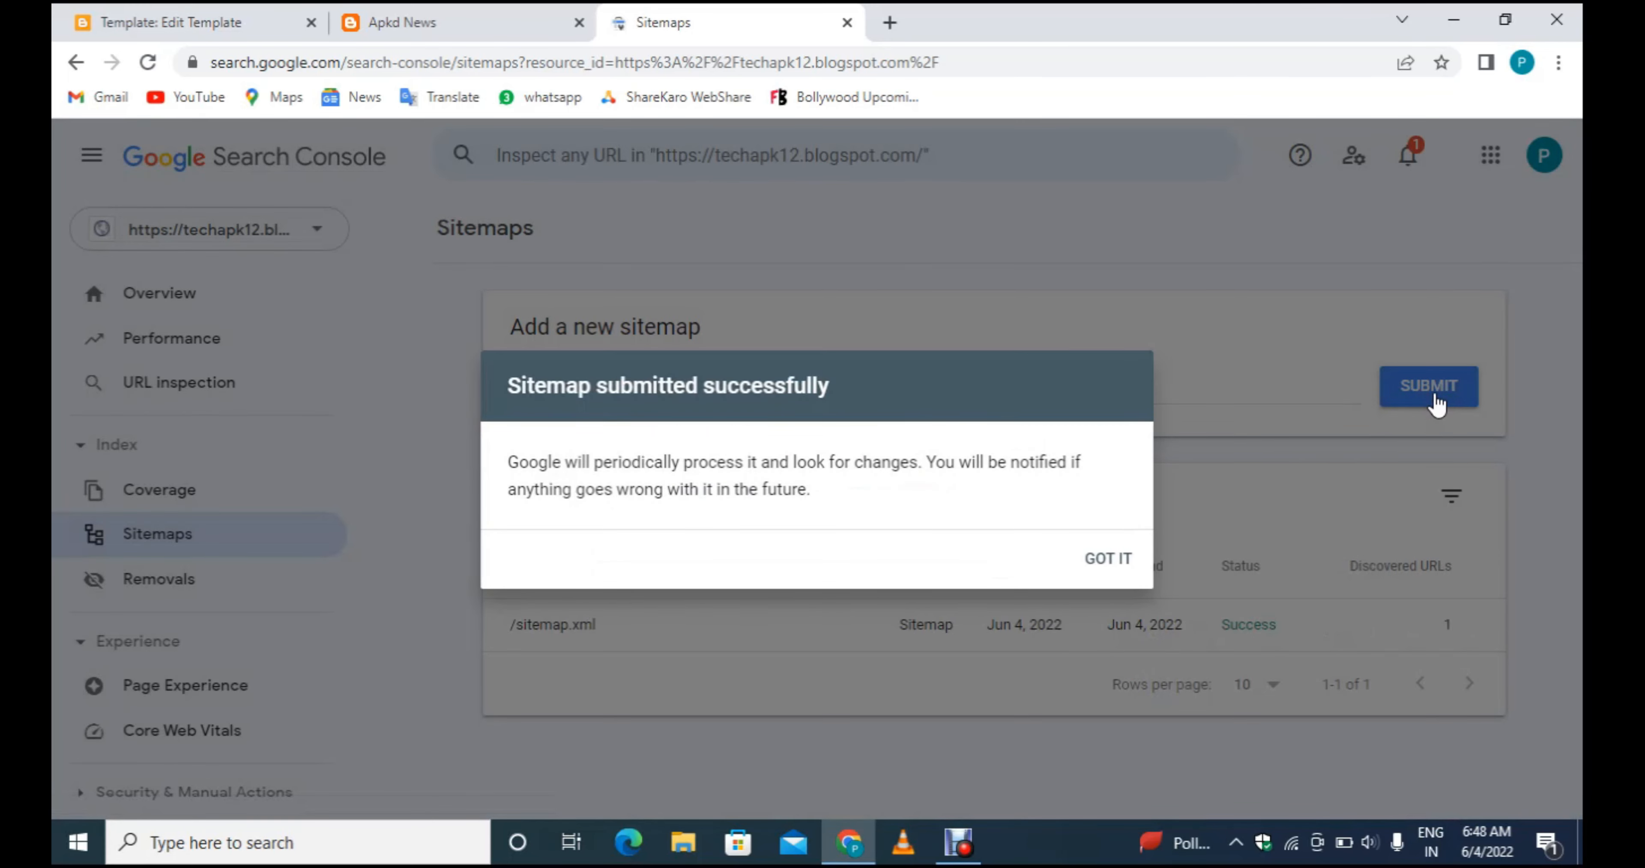
{"action": "left_click", "coordinate": [1112, 558]}
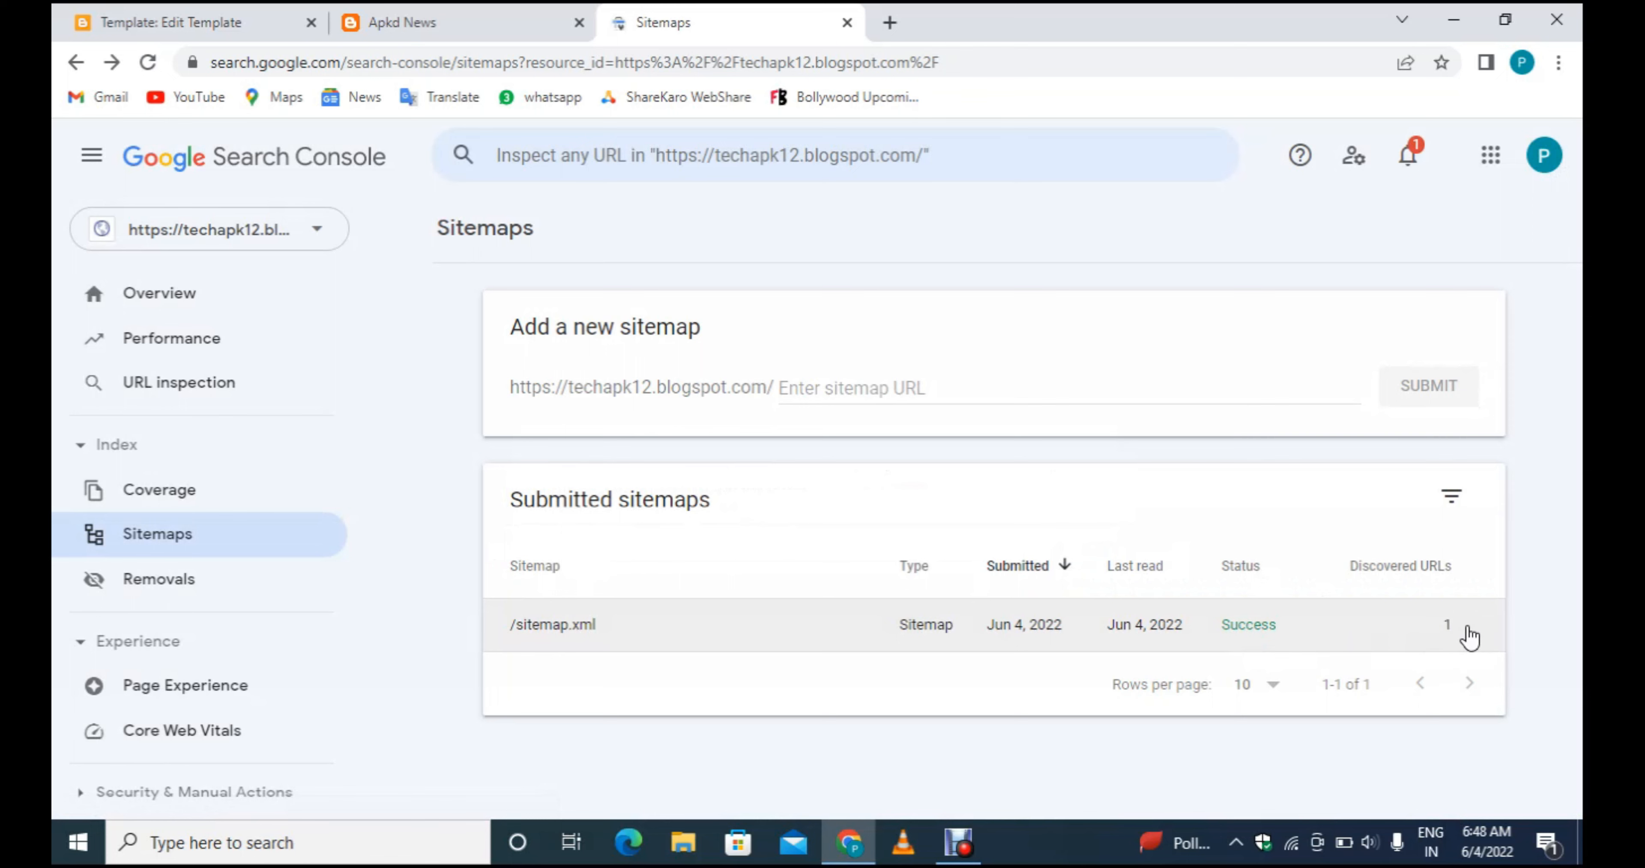
Compare the blog's published posts in Blogger and on the live site with the submitted sitemap's discovered URLs in Search Console.
{"action": "left_click", "coordinate": [374, 23]}
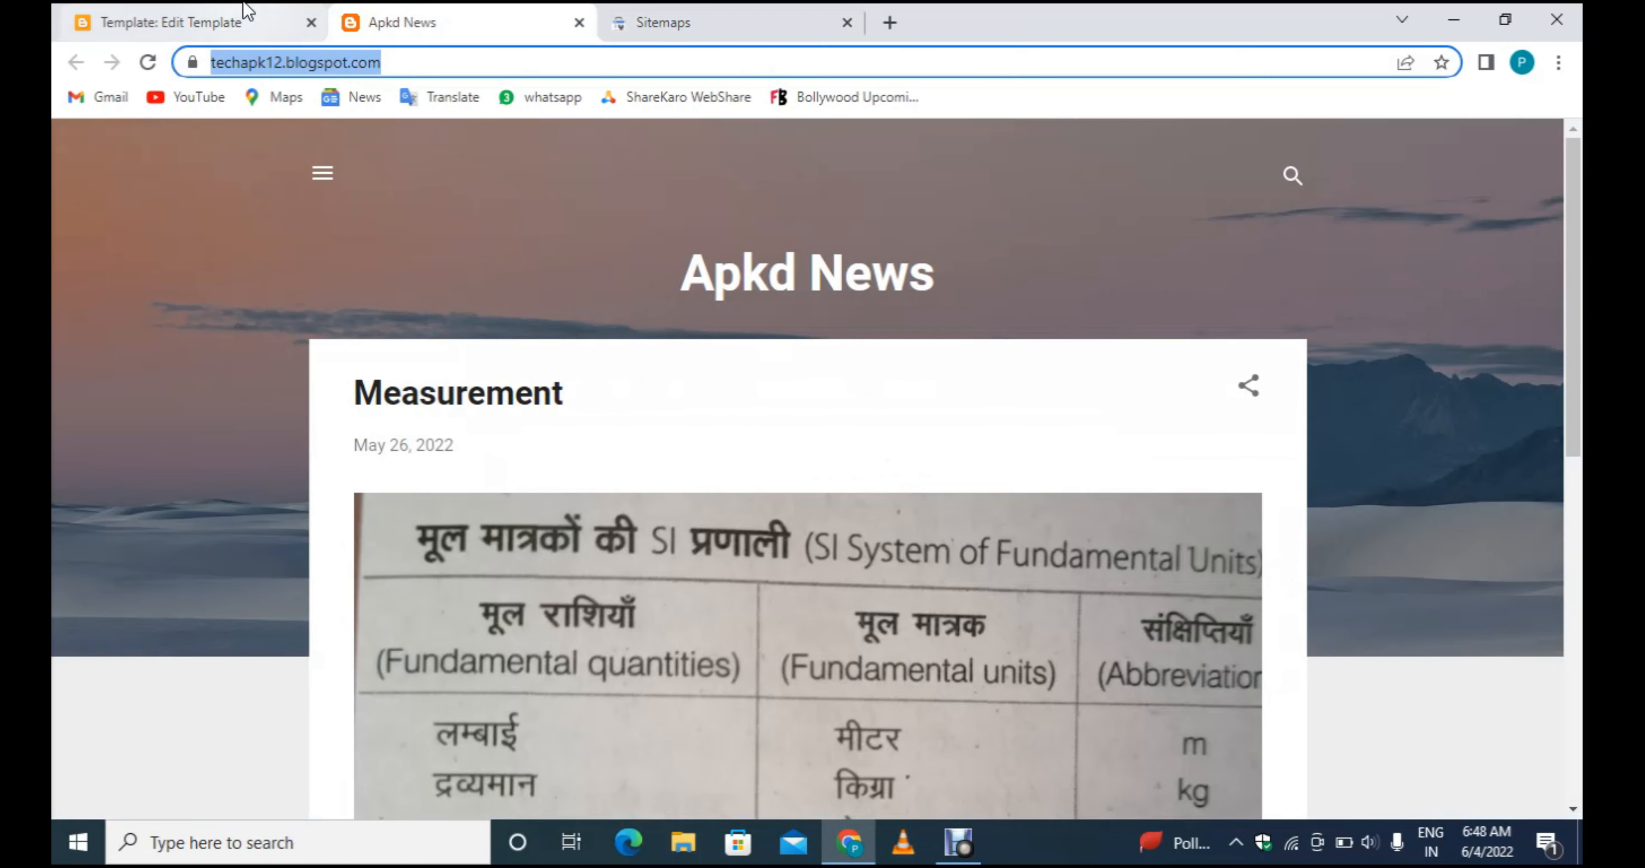
{"action": "left_click", "coordinate": [263, 19]}
{"action": "left_click", "coordinate": [91, 156]}
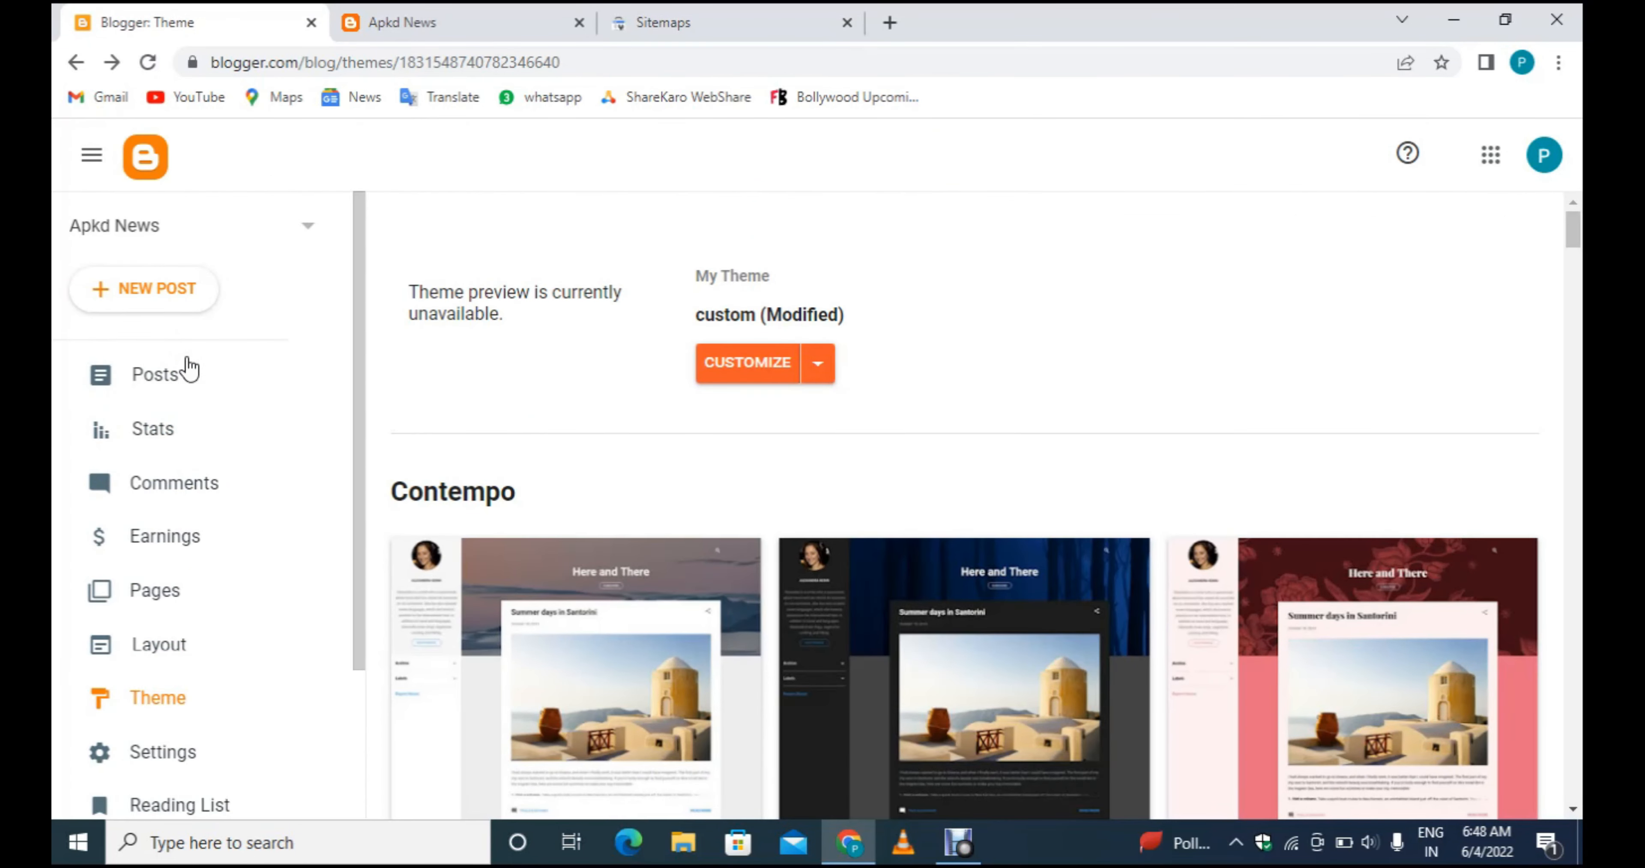
{"action": "left_click", "coordinate": [196, 383]}
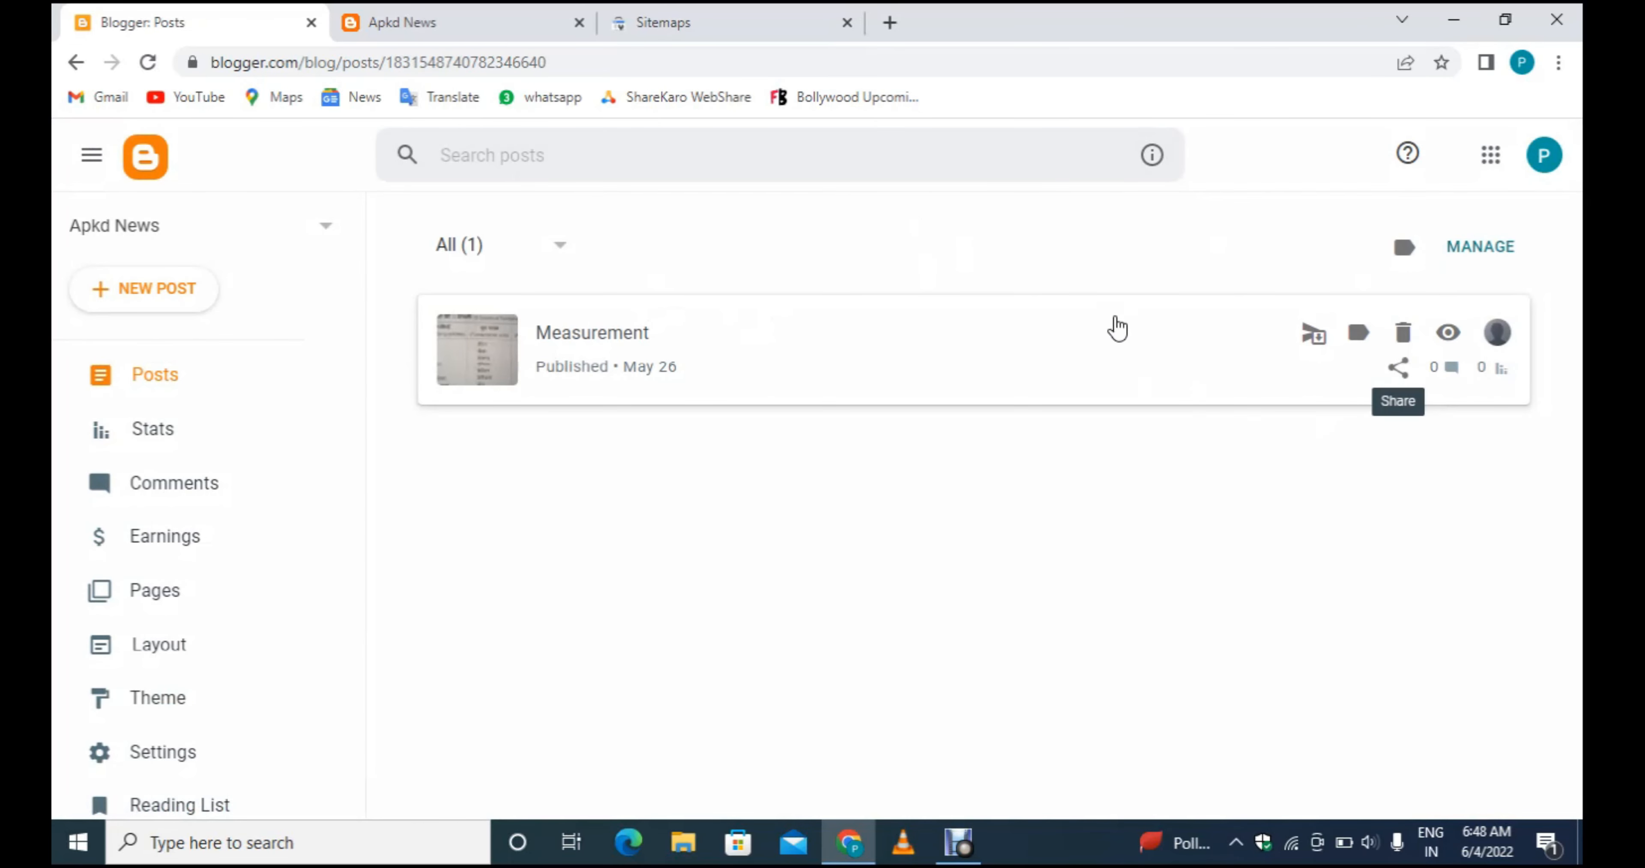
{"action": "left_click", "coordinate": [447, 21]}
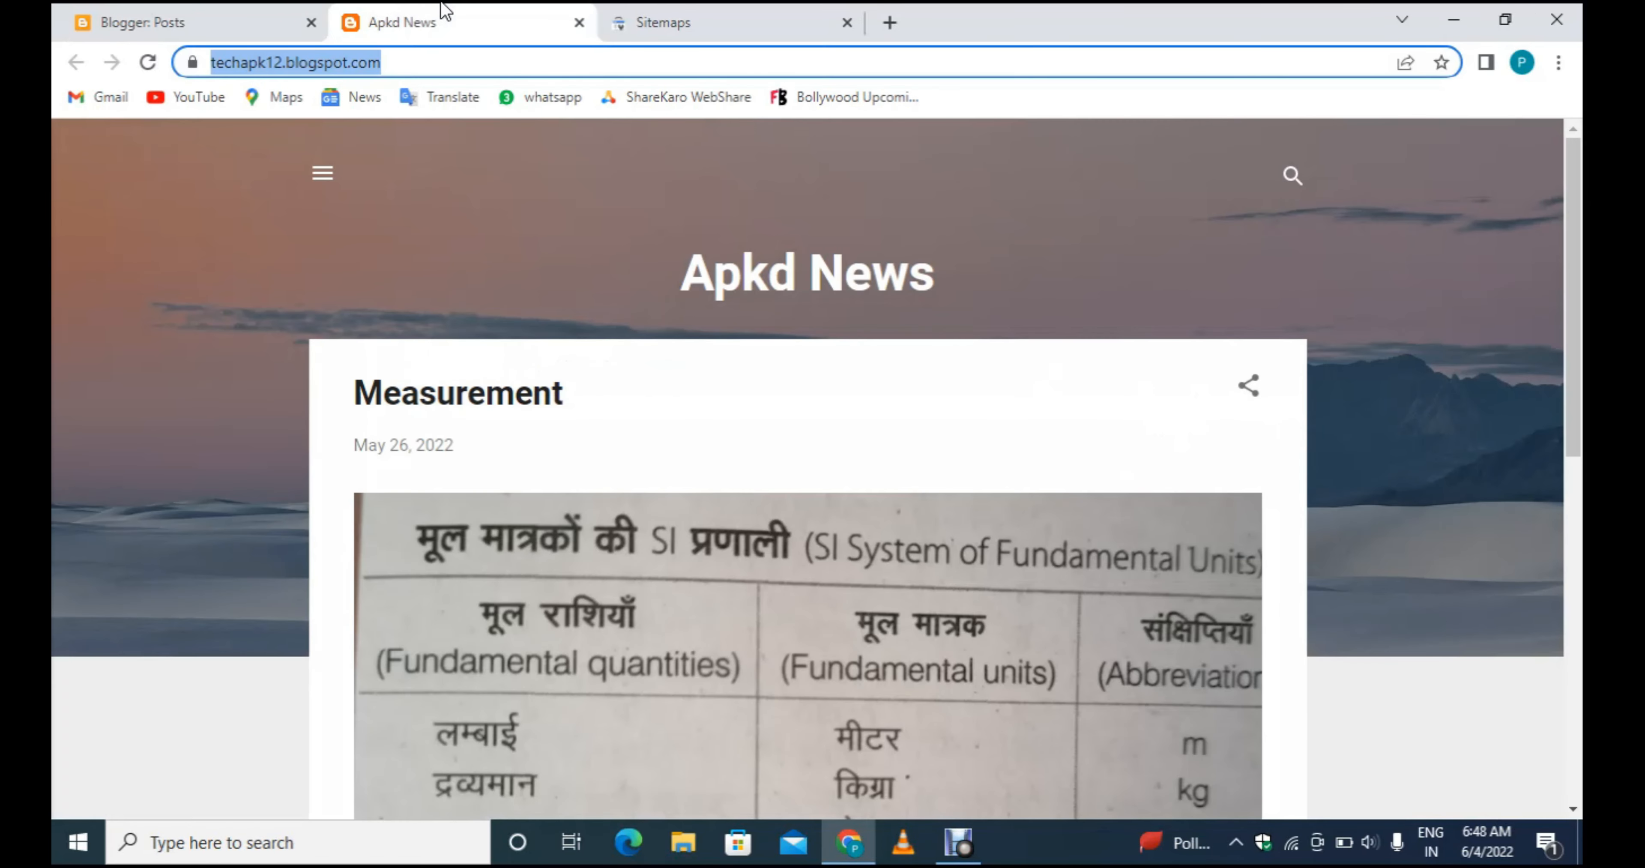
{"action": "left_click", "coordinate": [795, 9]}
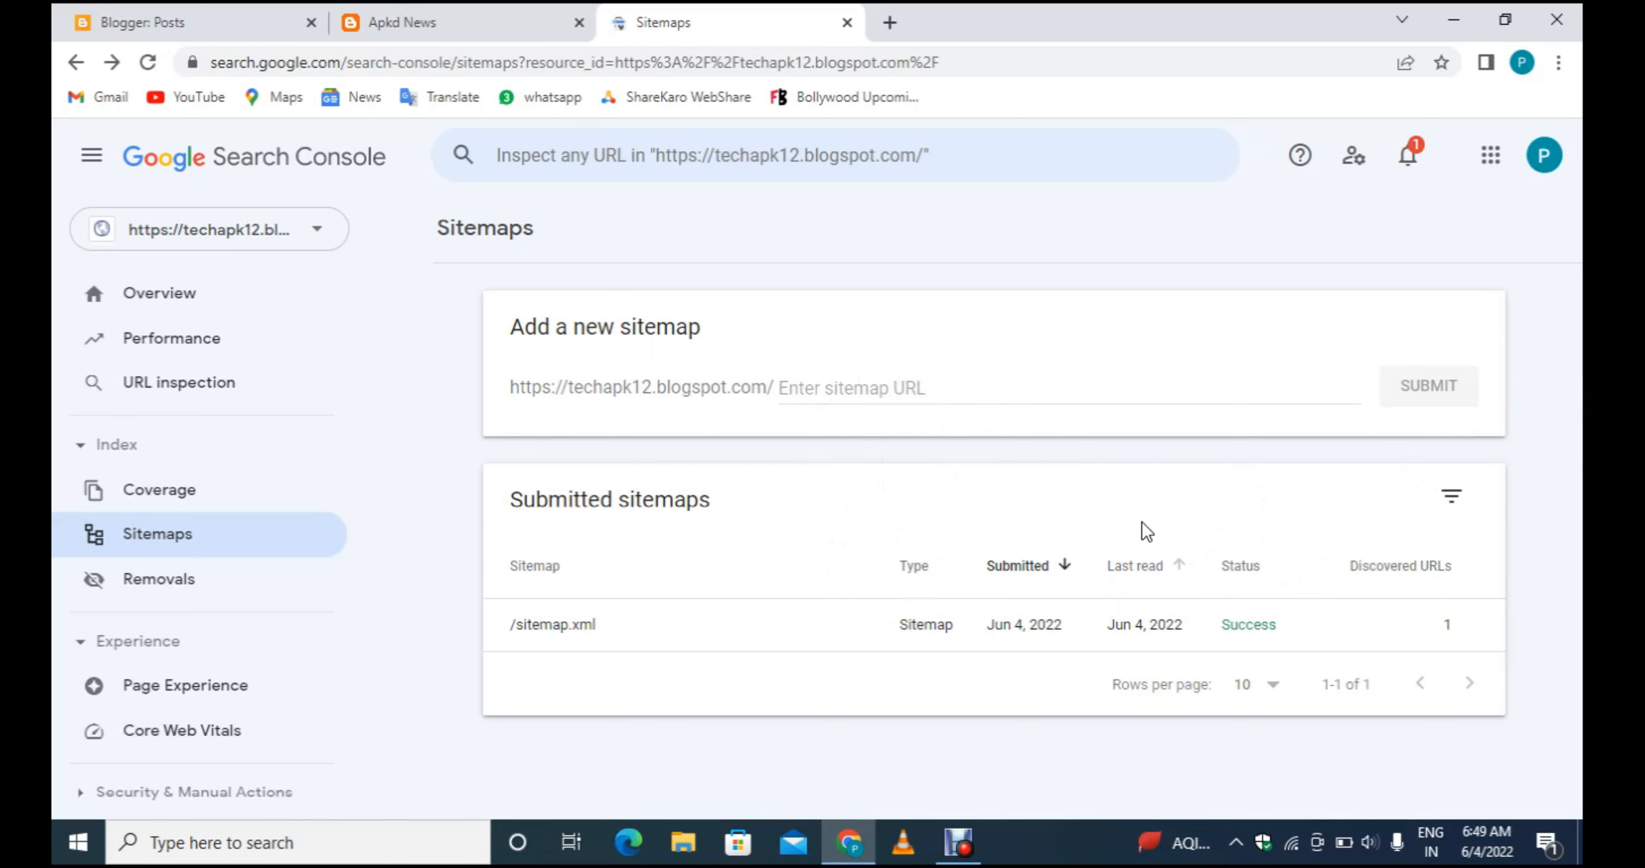
{"action": "left_click", "coordinate": [255, 16]}
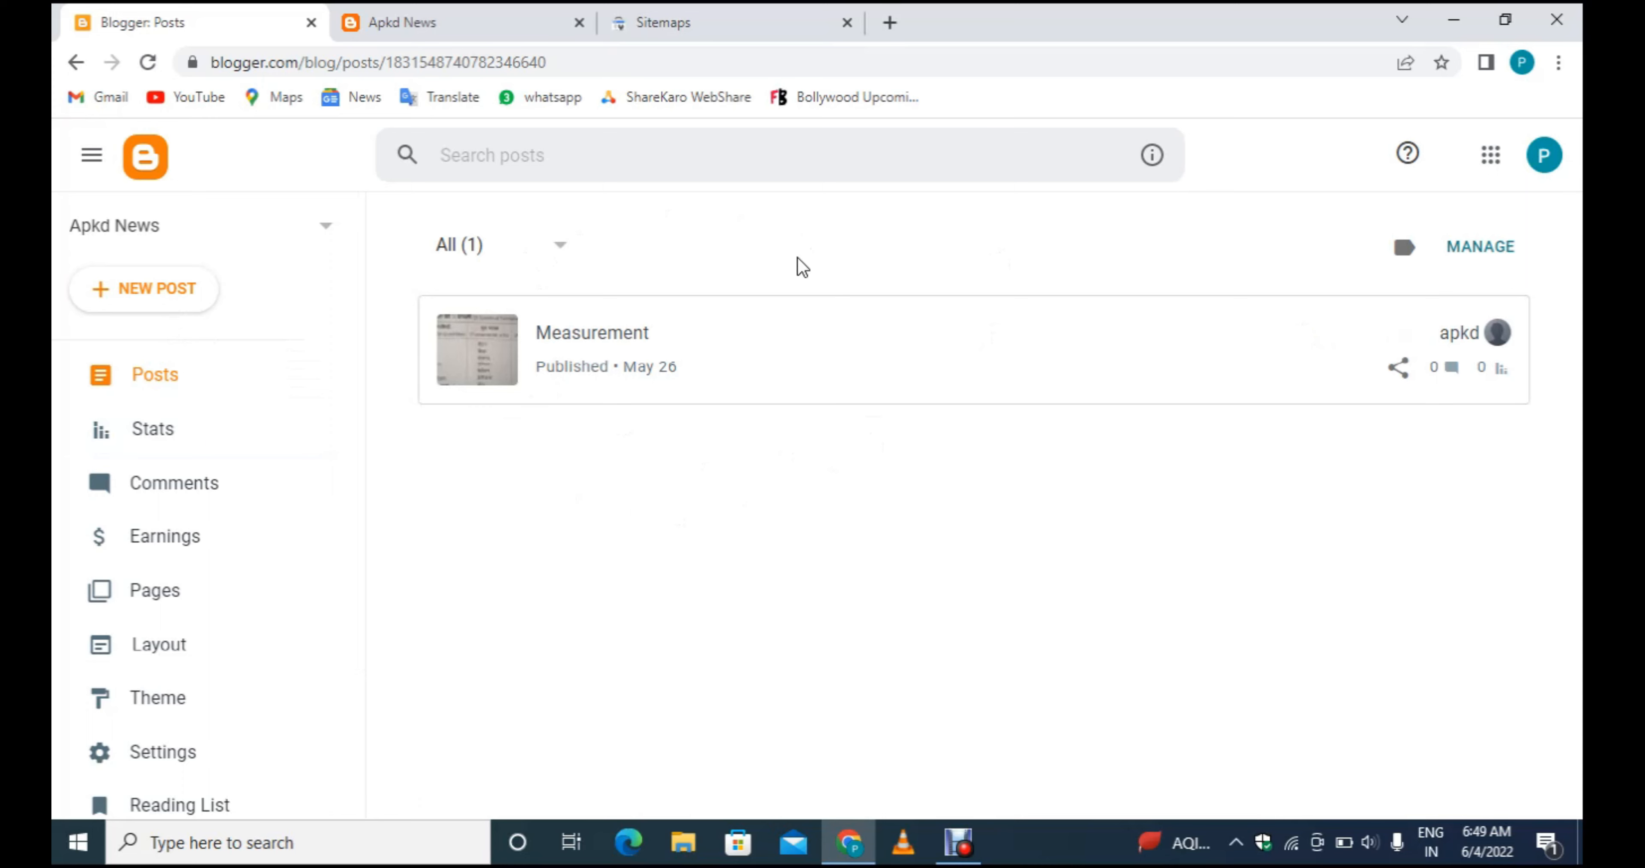
{"action": "left_click", "coordinate": [679, 15]}
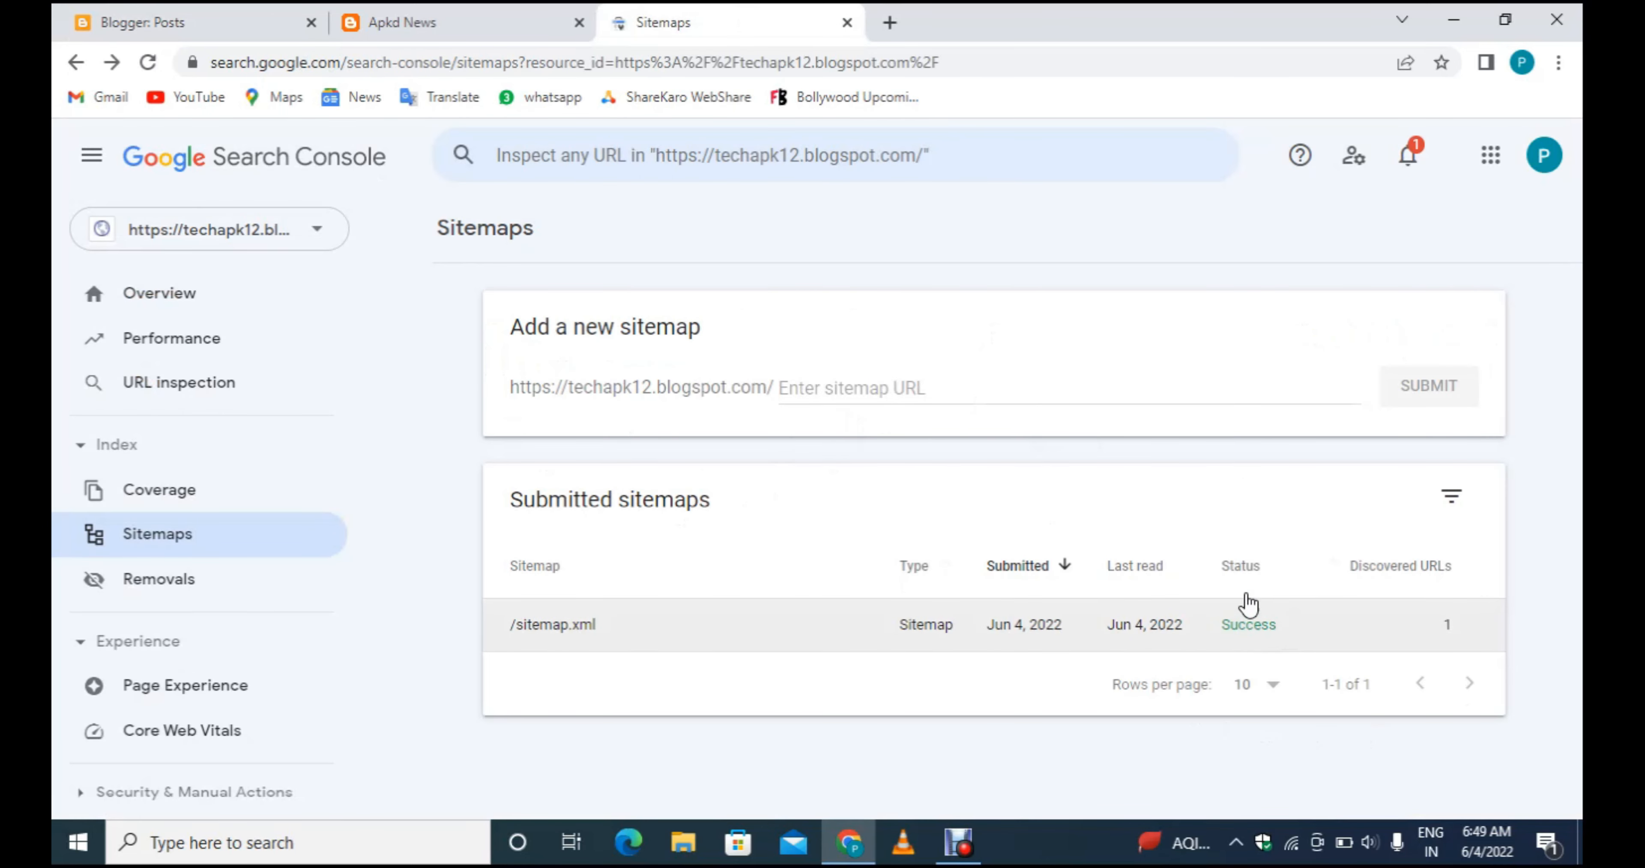
Check the submitted sitemap's status in Search Console and open the details of /sitemap.xml.
{"action": "left_click", "coordinate": [312, 8]}
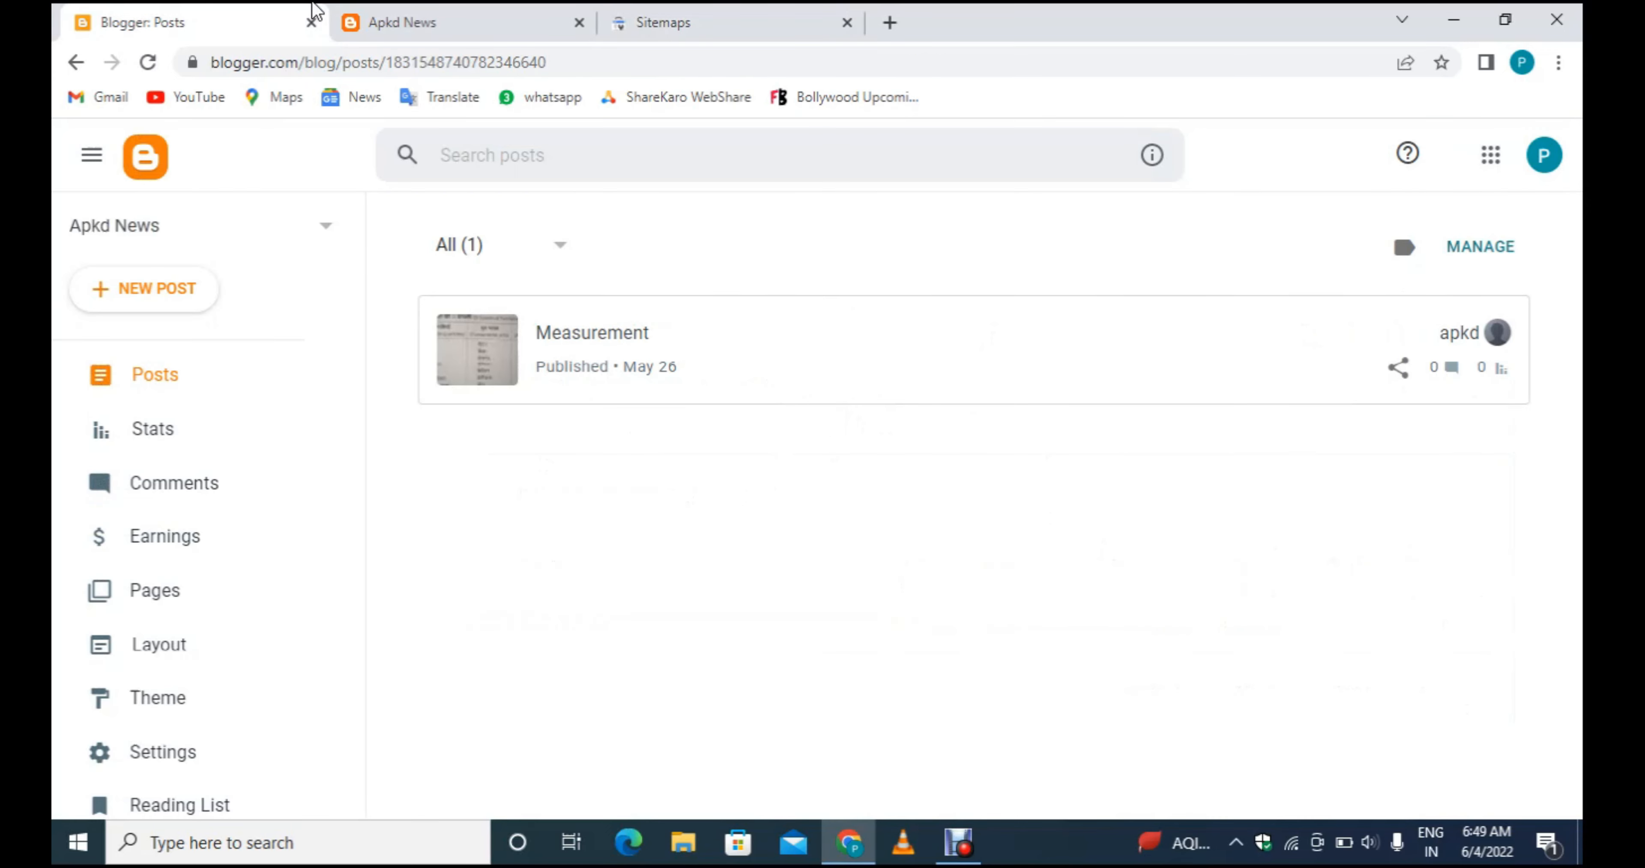
{"action": "left_click", "coordinate": [769, 10]}
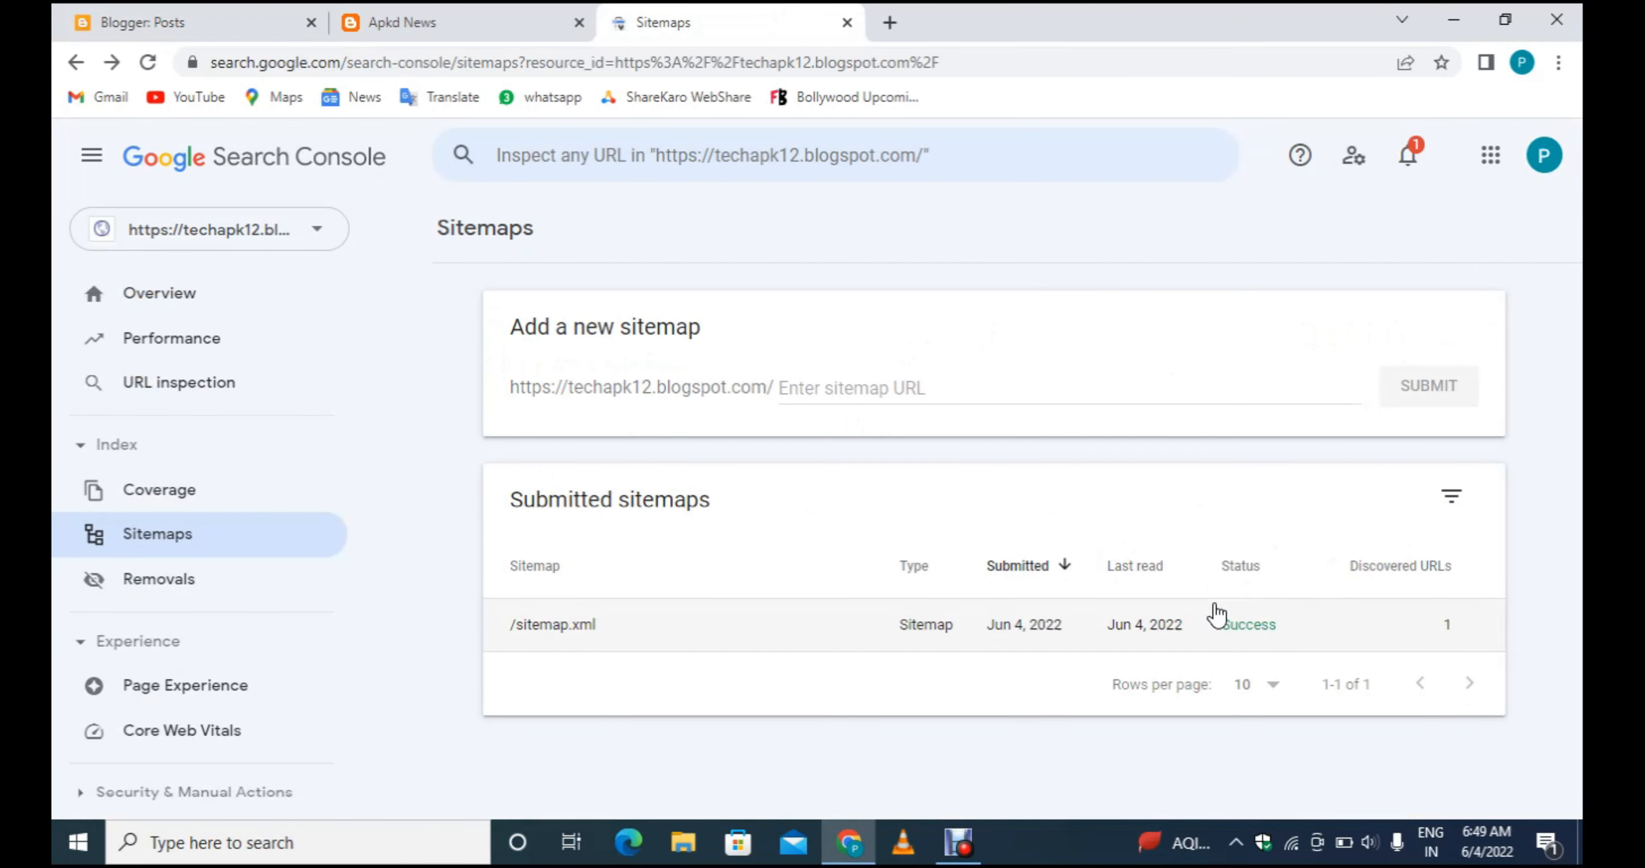
{"action": "double_click", "coordinate": [1234, 635]}
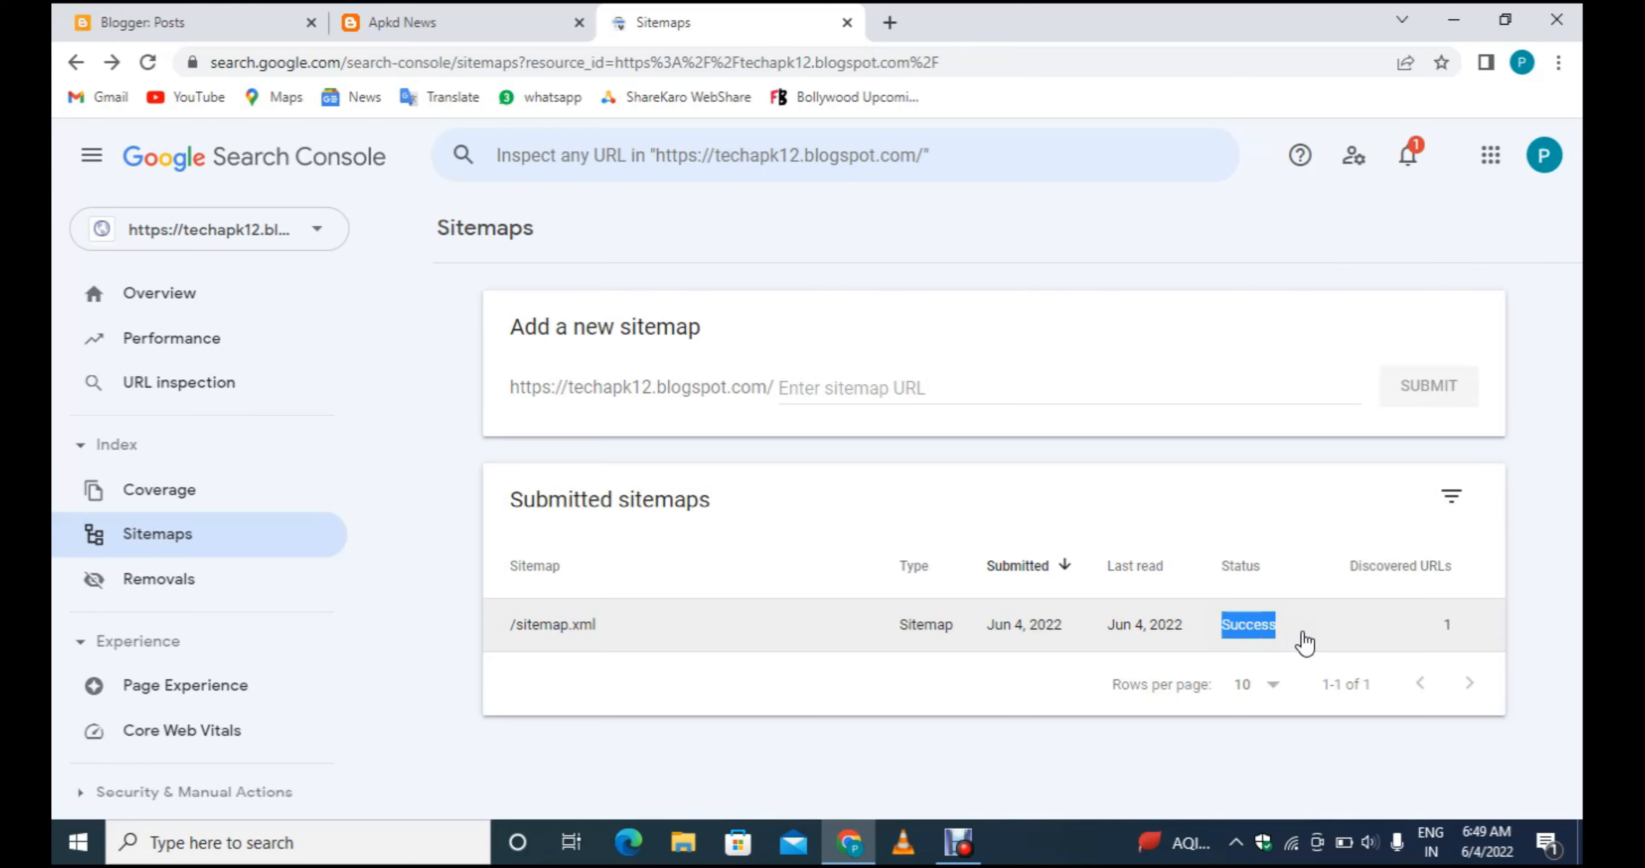
{"action": "left_click", "coordinate": [1303, 638]}
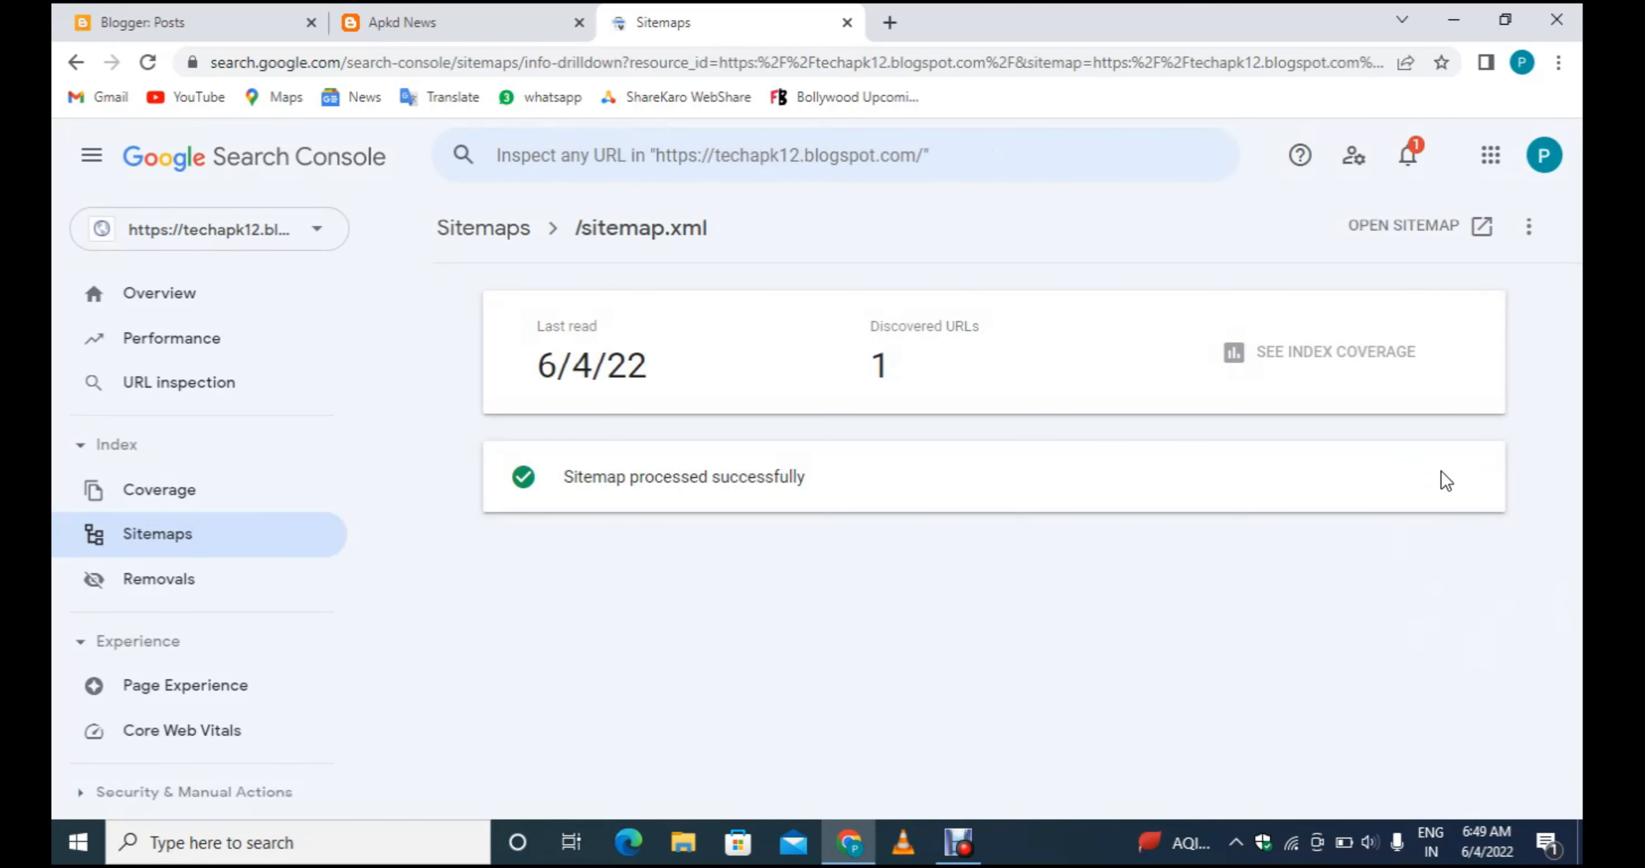
Load the live blog's sitemap file at techapk12.blogspot.com/sitemap.xml in the blog's existing page.
{"action": "left_click", "coordinate": [890, 22]}
{"action": "left_click", "coordinate": [504, 10]}
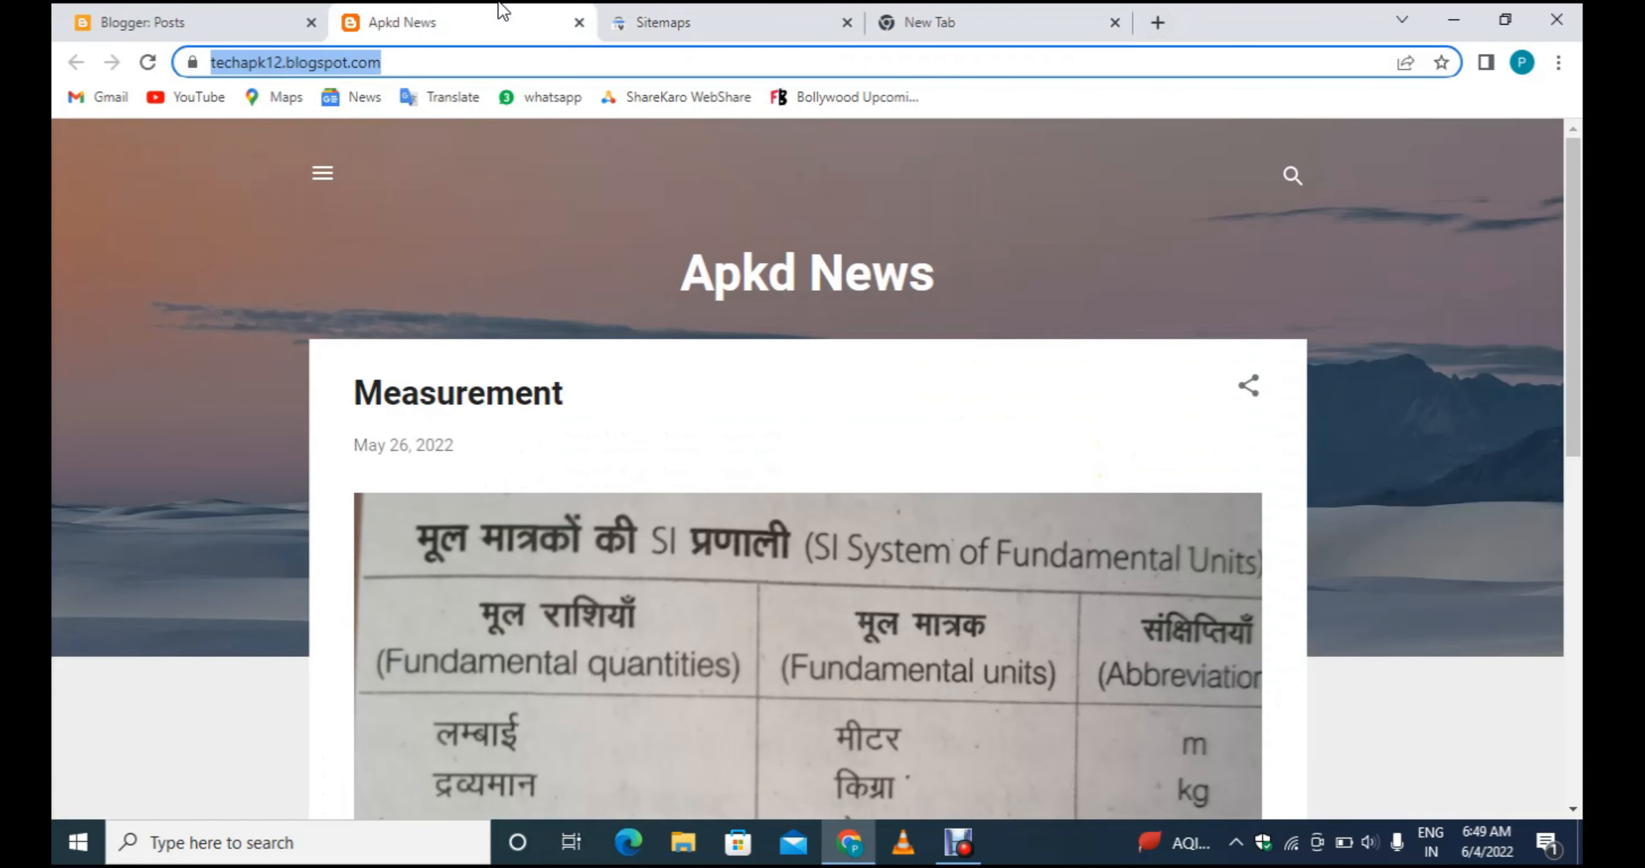
{"action": "left_click", "coordinate": [549, 63]}
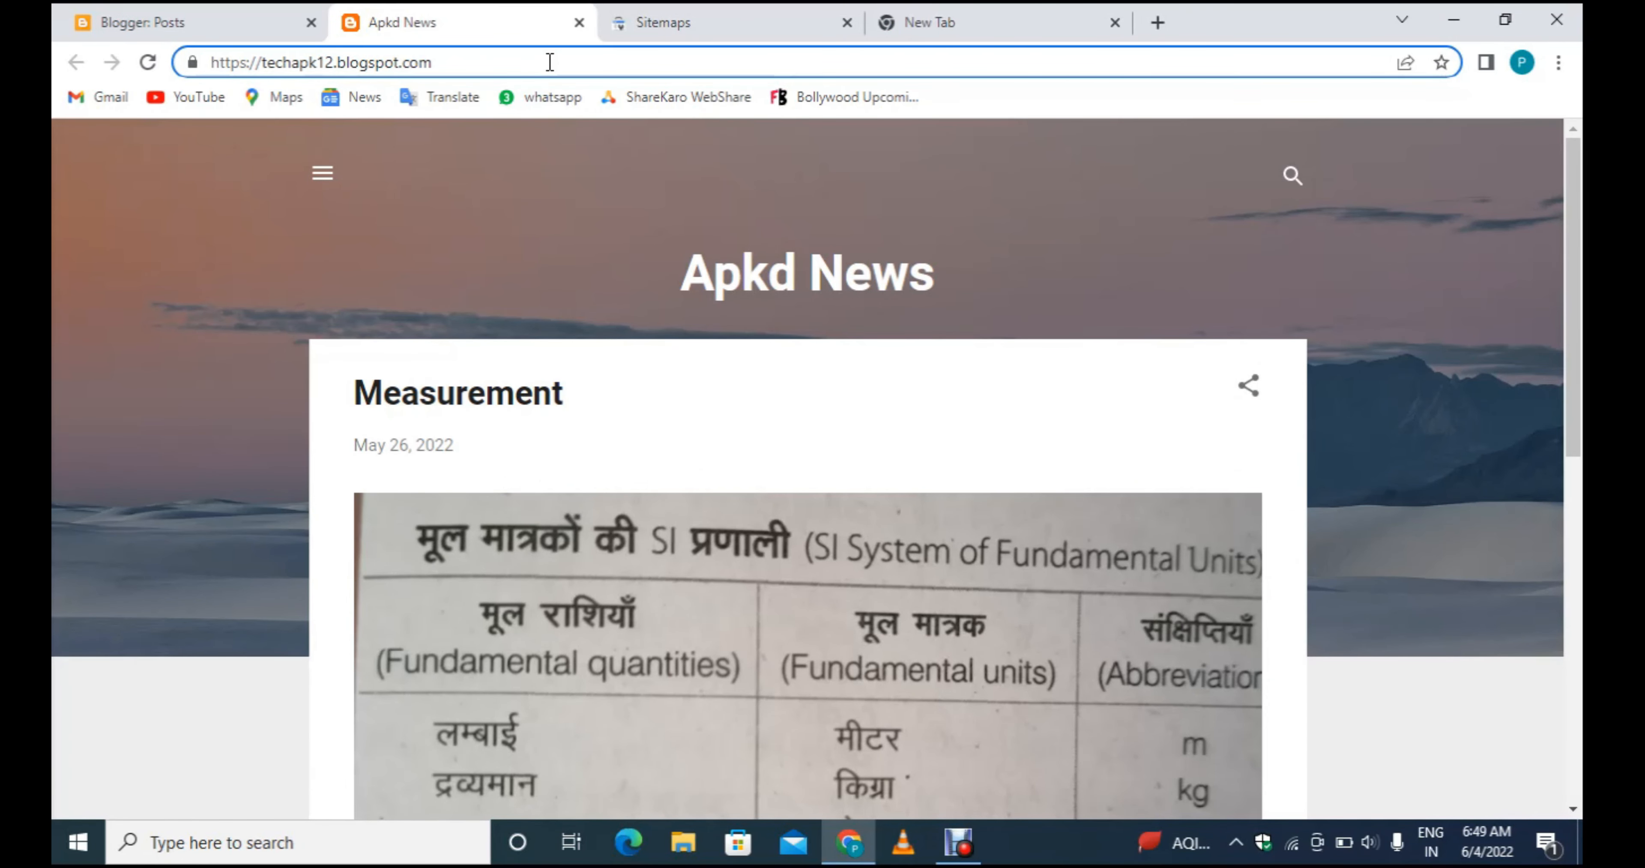
{"action": "type", "text": "\\"}
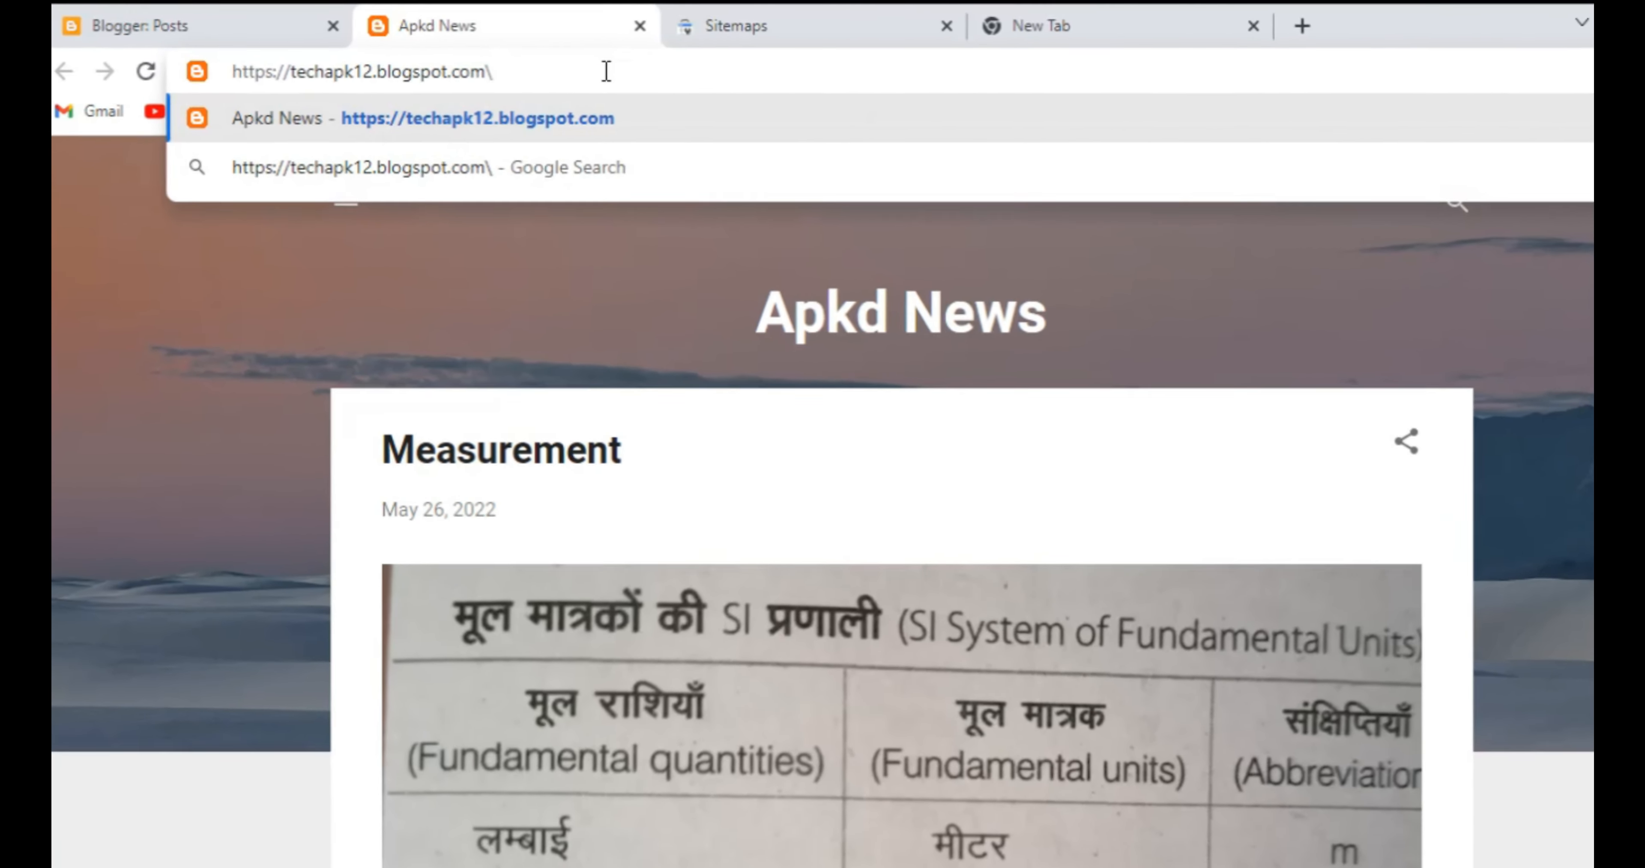
{"action": "type", "text": "site"}
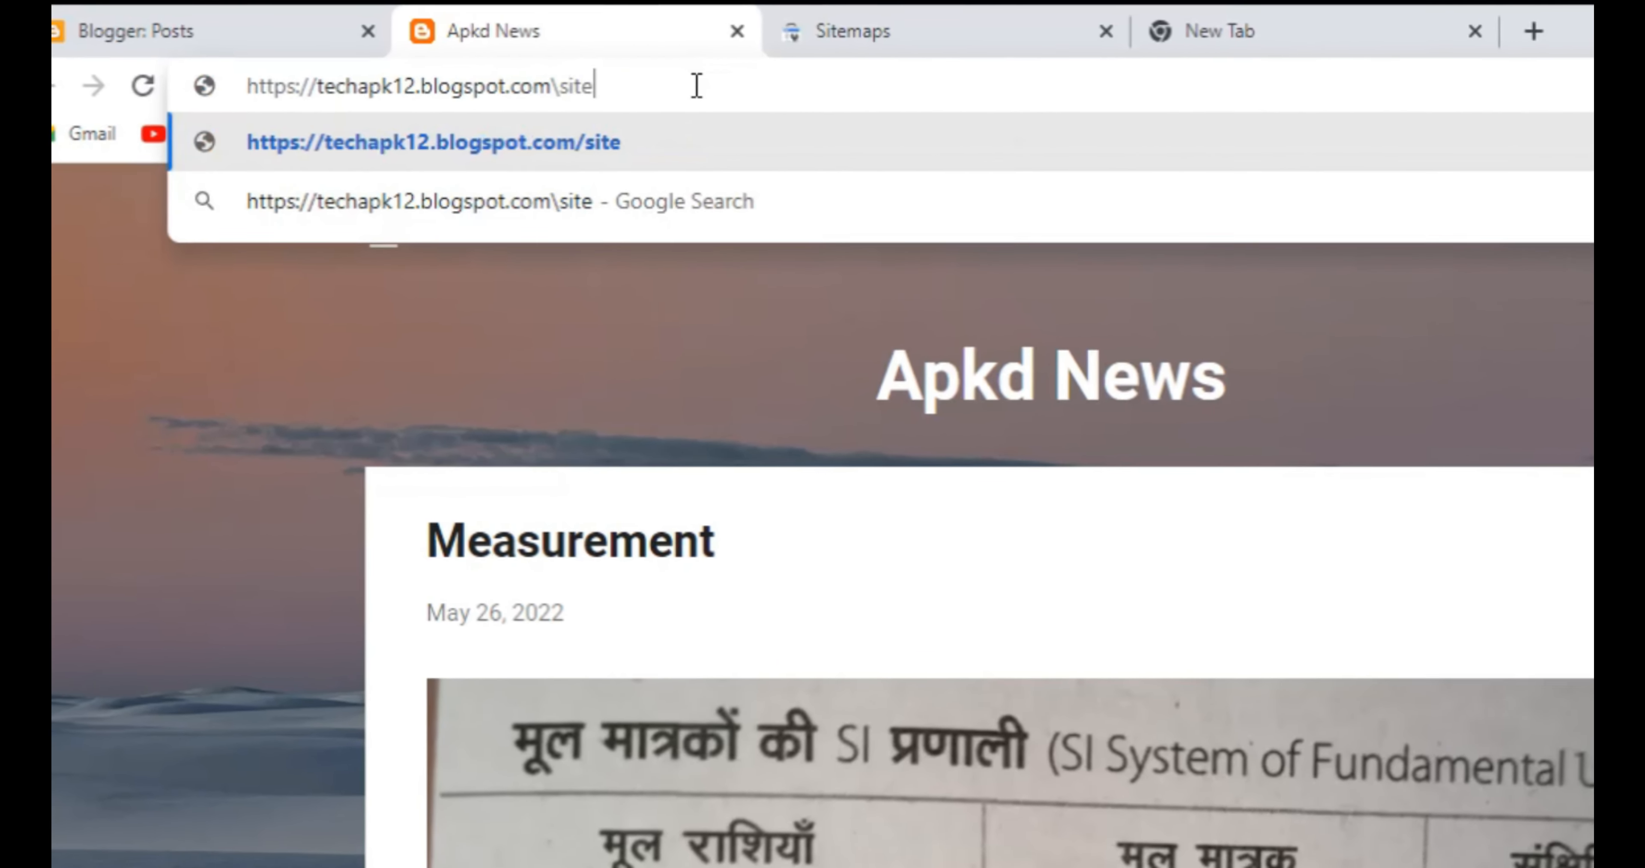
{"action": "type", "text": "map.xml"}
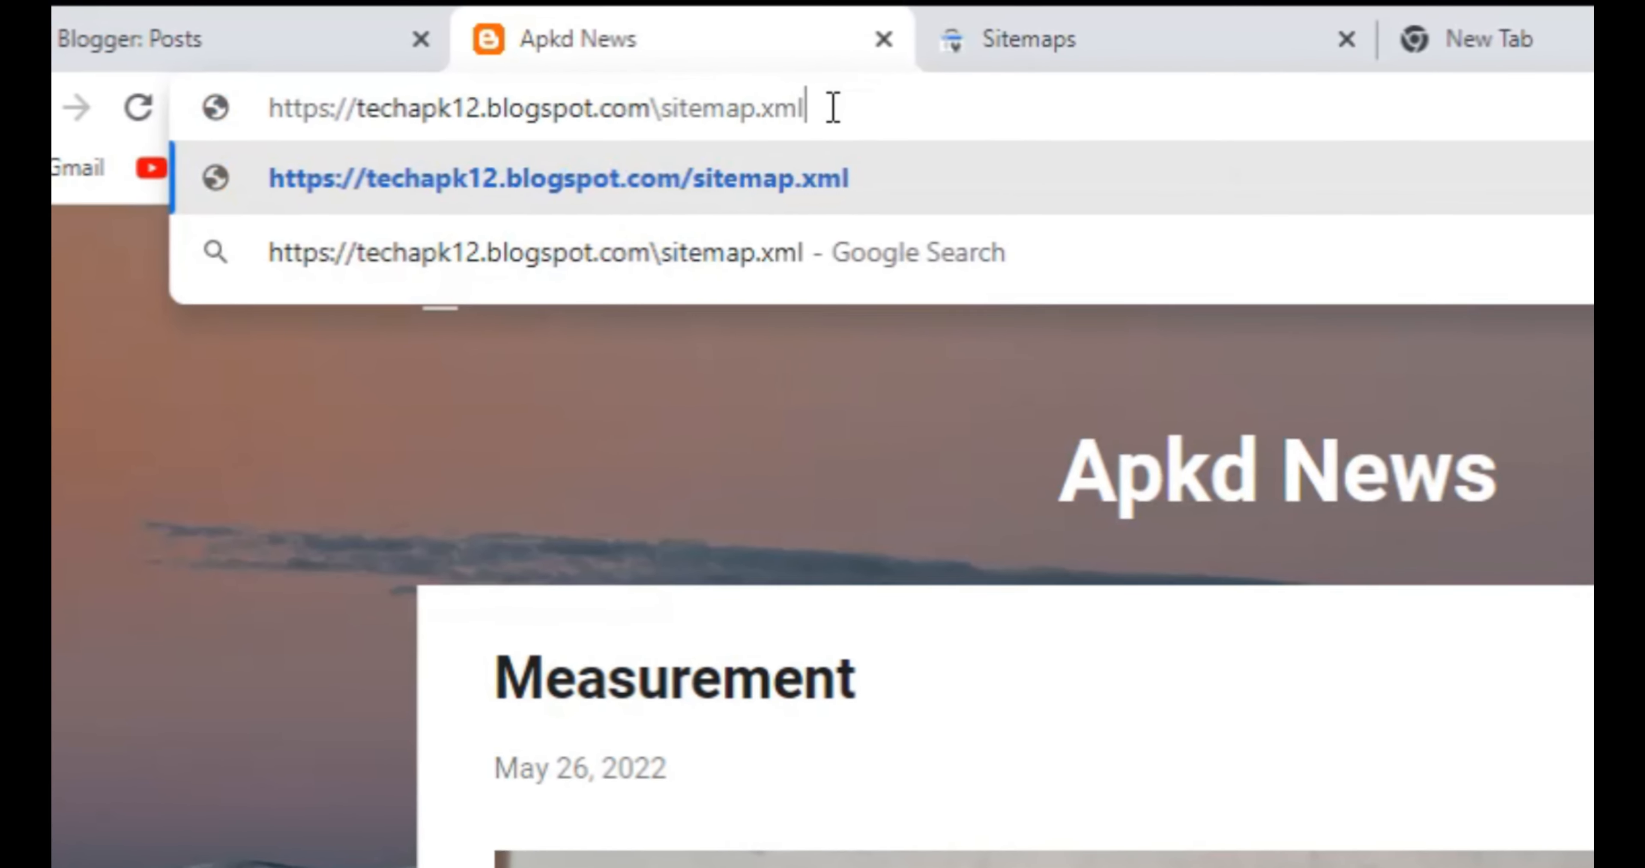
{"action": "key", "text": "Return"}
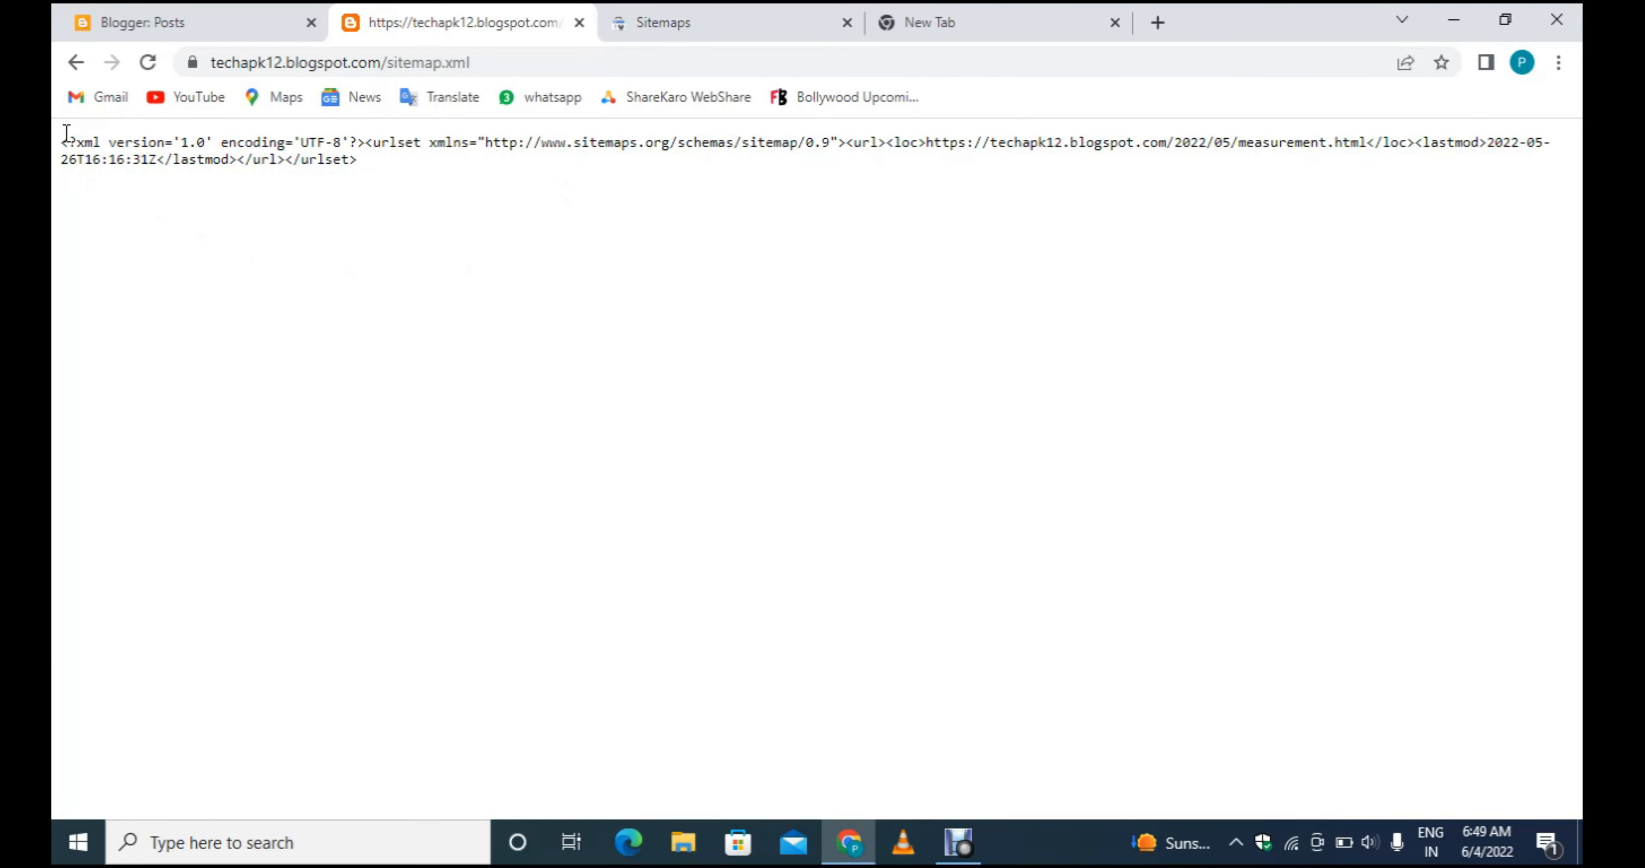
Examine the post URL listed in the sitemap XML and compare it with the posts in Blogger.
{"action": "left_click_drag", "start_coordinate": [182, 136], "coordinate": [394, 165]}
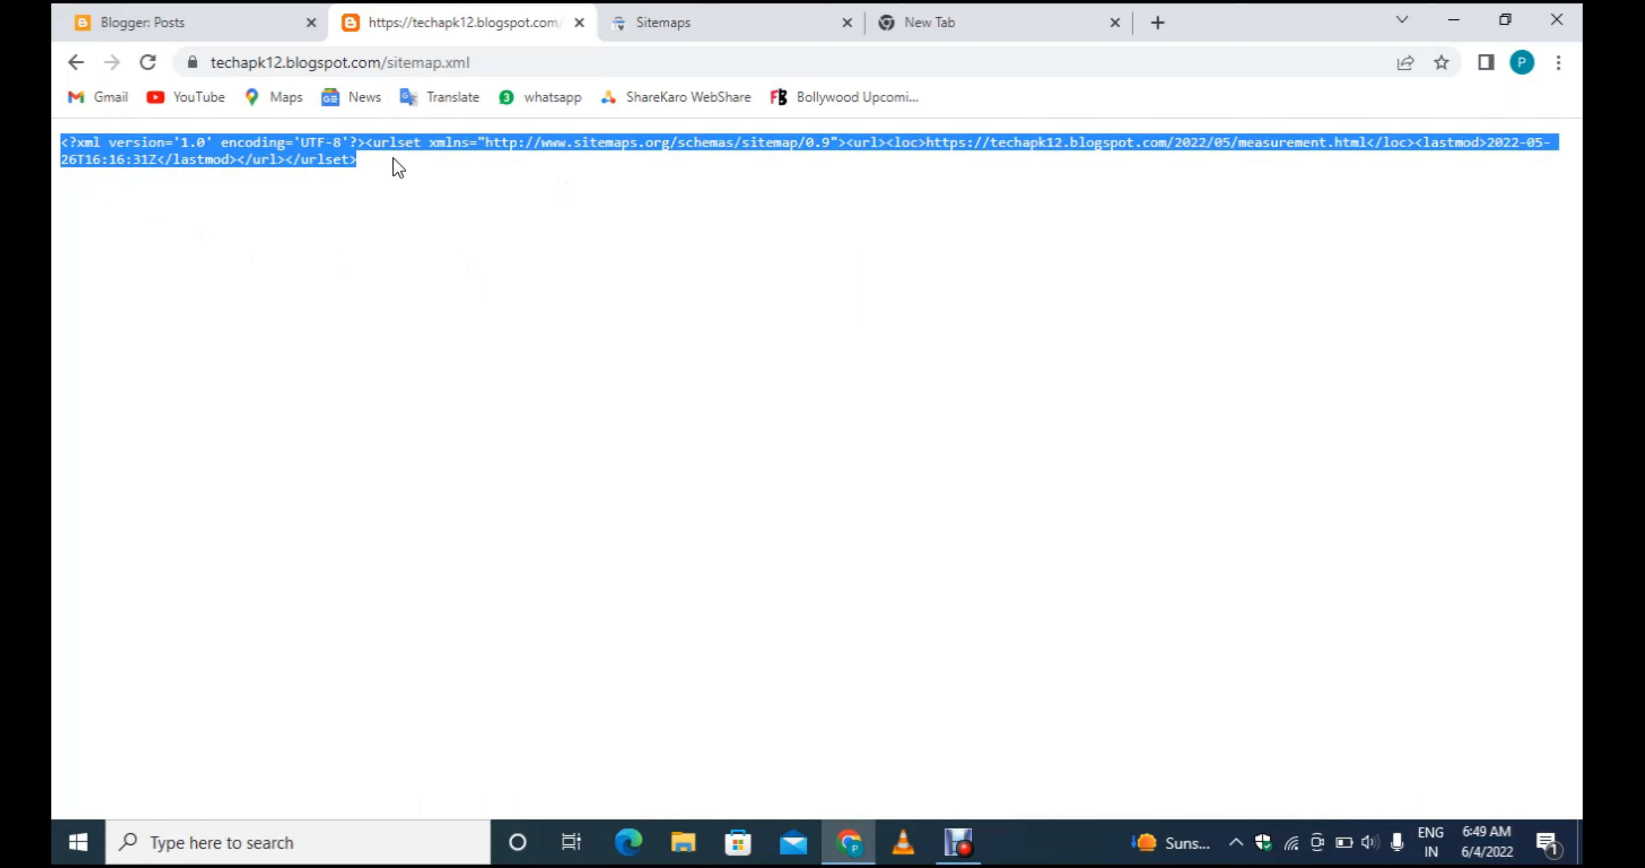
{"action": "left_click", "coordinate": [1028, 191]}
{"action": "left_click_drag", "start_coordinate": [1253, 139], "coordinate": [1498, 159]}
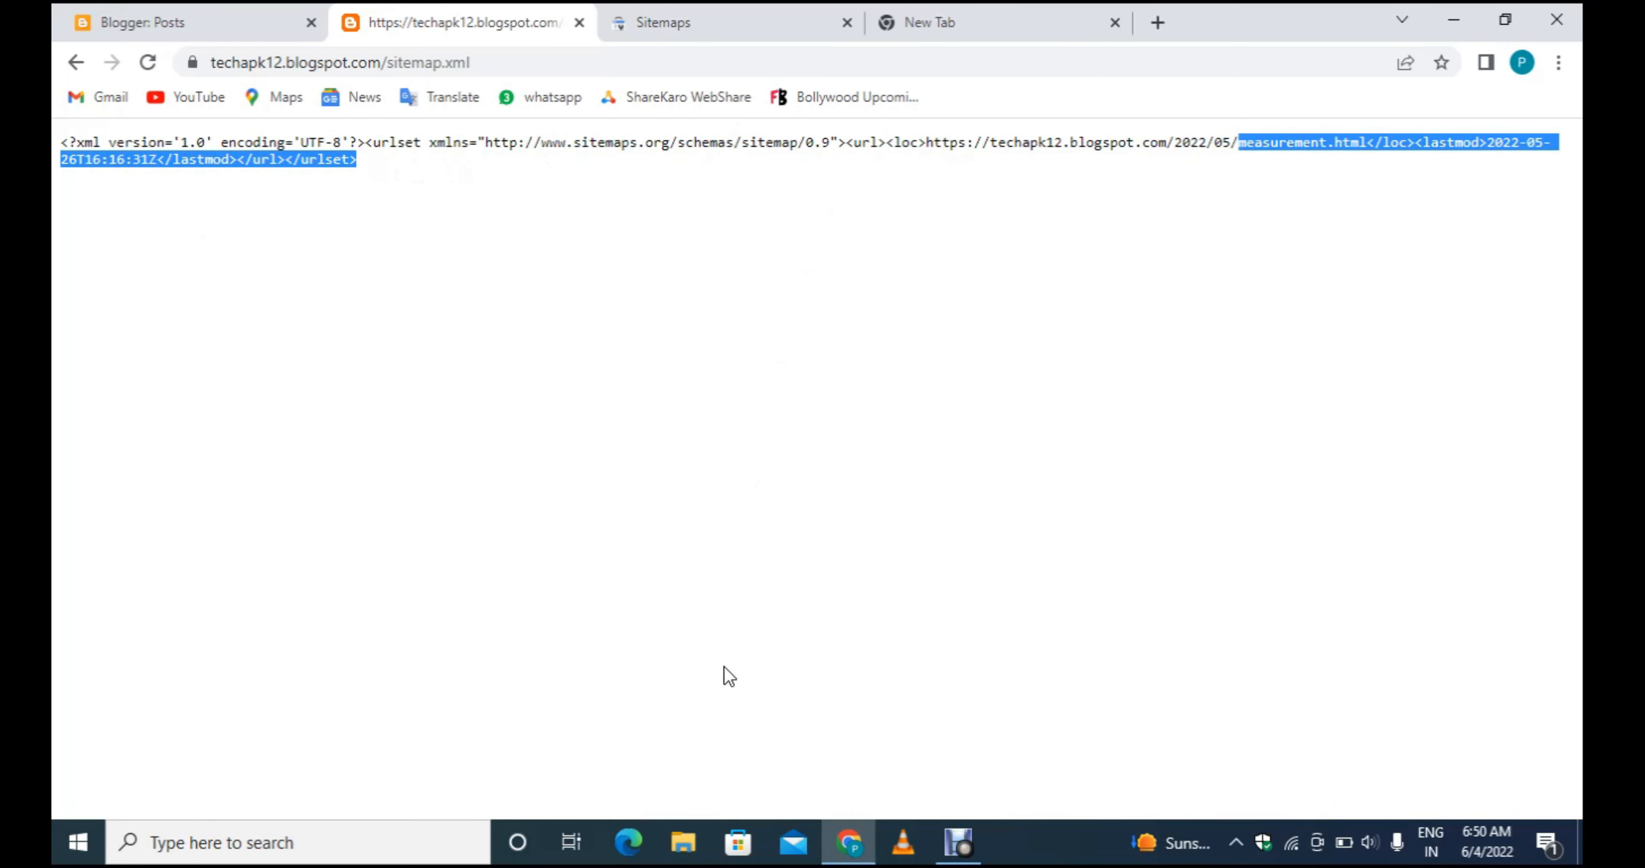
{"action": "left_click", "coordinate": [203, 27]}
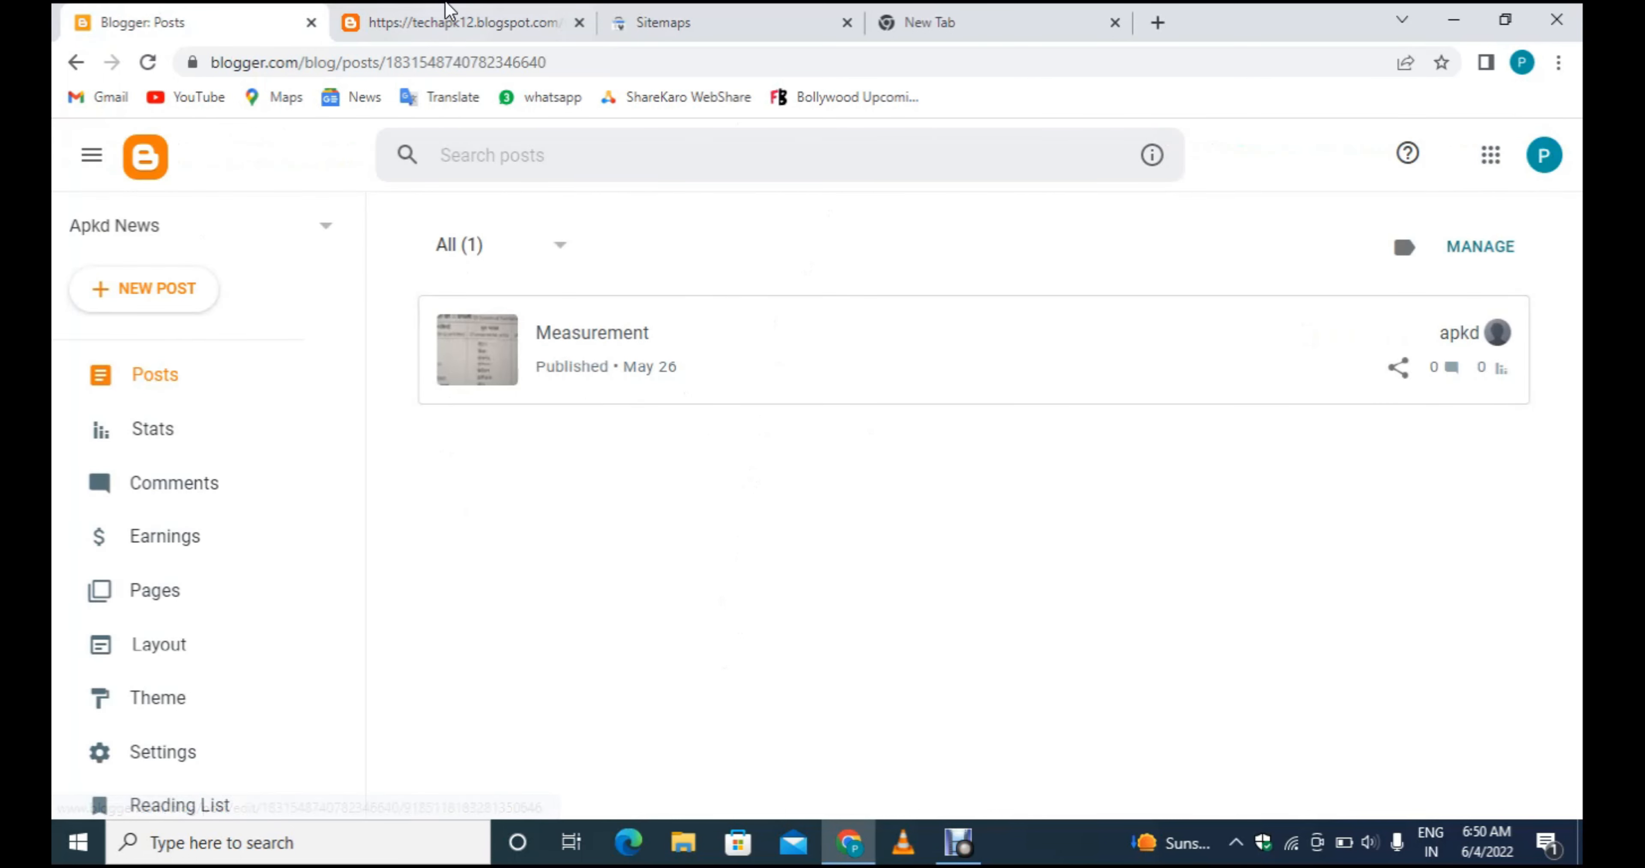
{"action": "left_click", "coordinate": [445, 19]}
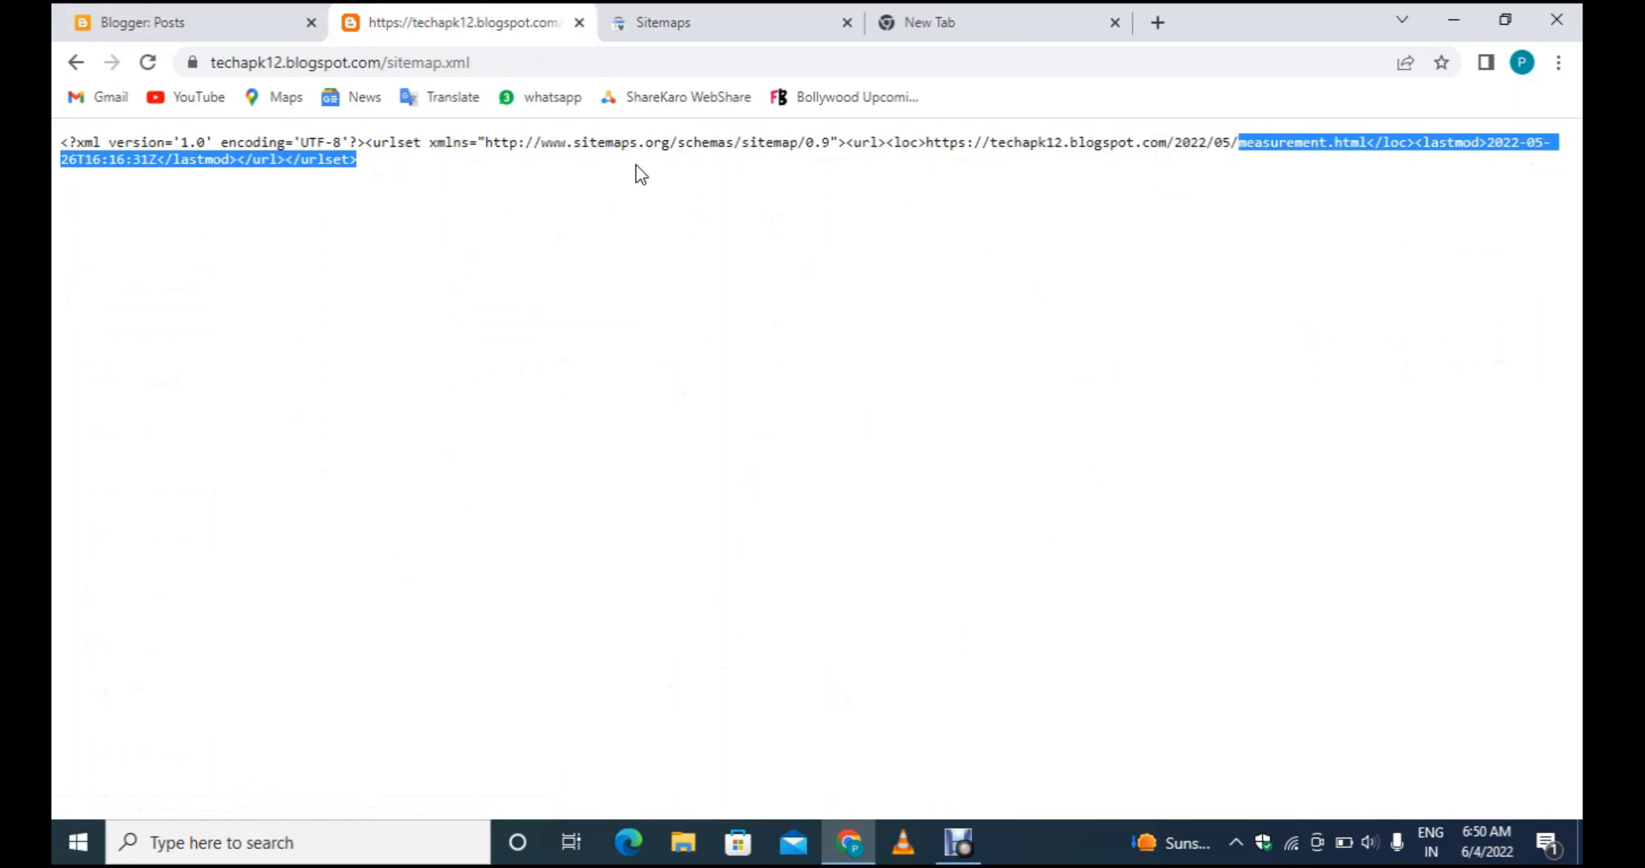
Open the submitted sitemap from its Search Console details and compare it with the sitemap loaded from the blog address.
{"action": "left_click", "coordinate": [674, 19]}
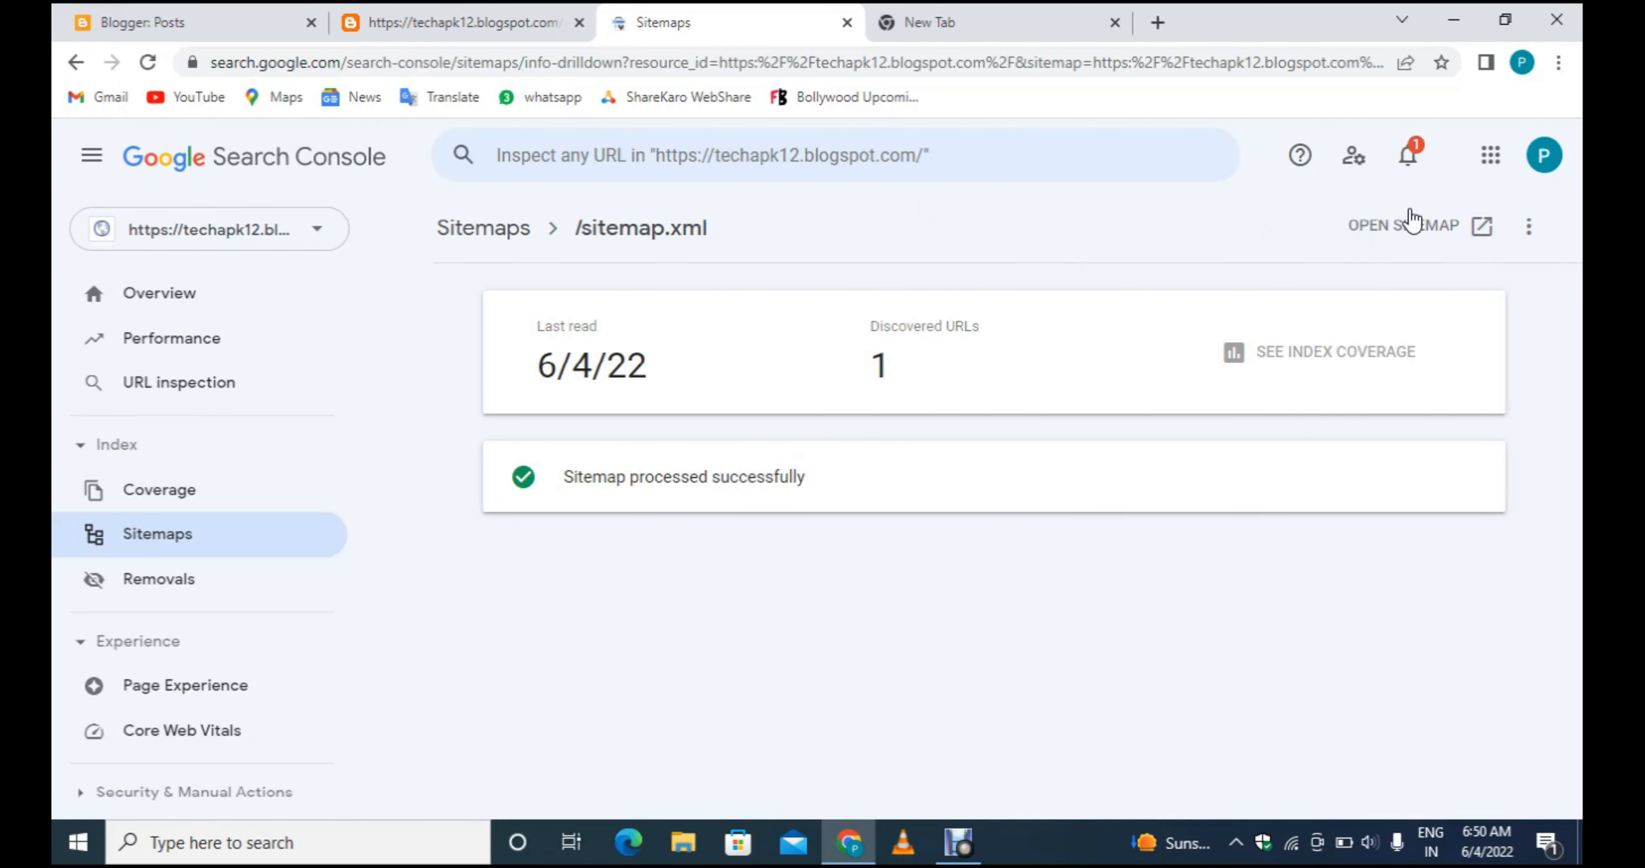
{"action": "left_click", "coordinate": [1417, 240]}
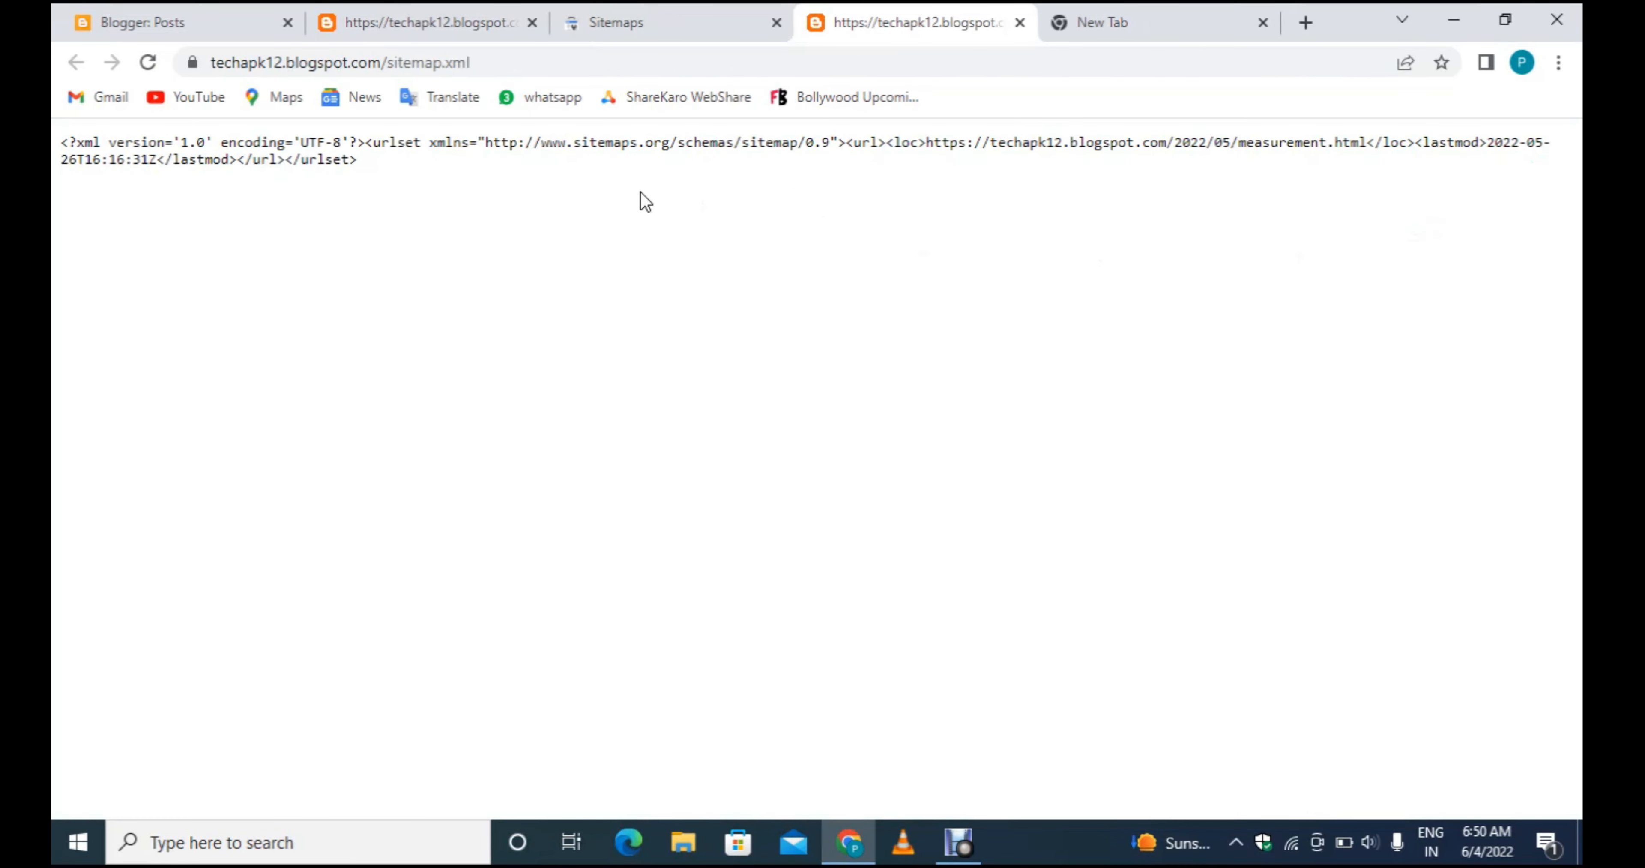
{"action": "left_click", "coordinate": [447, 21]}
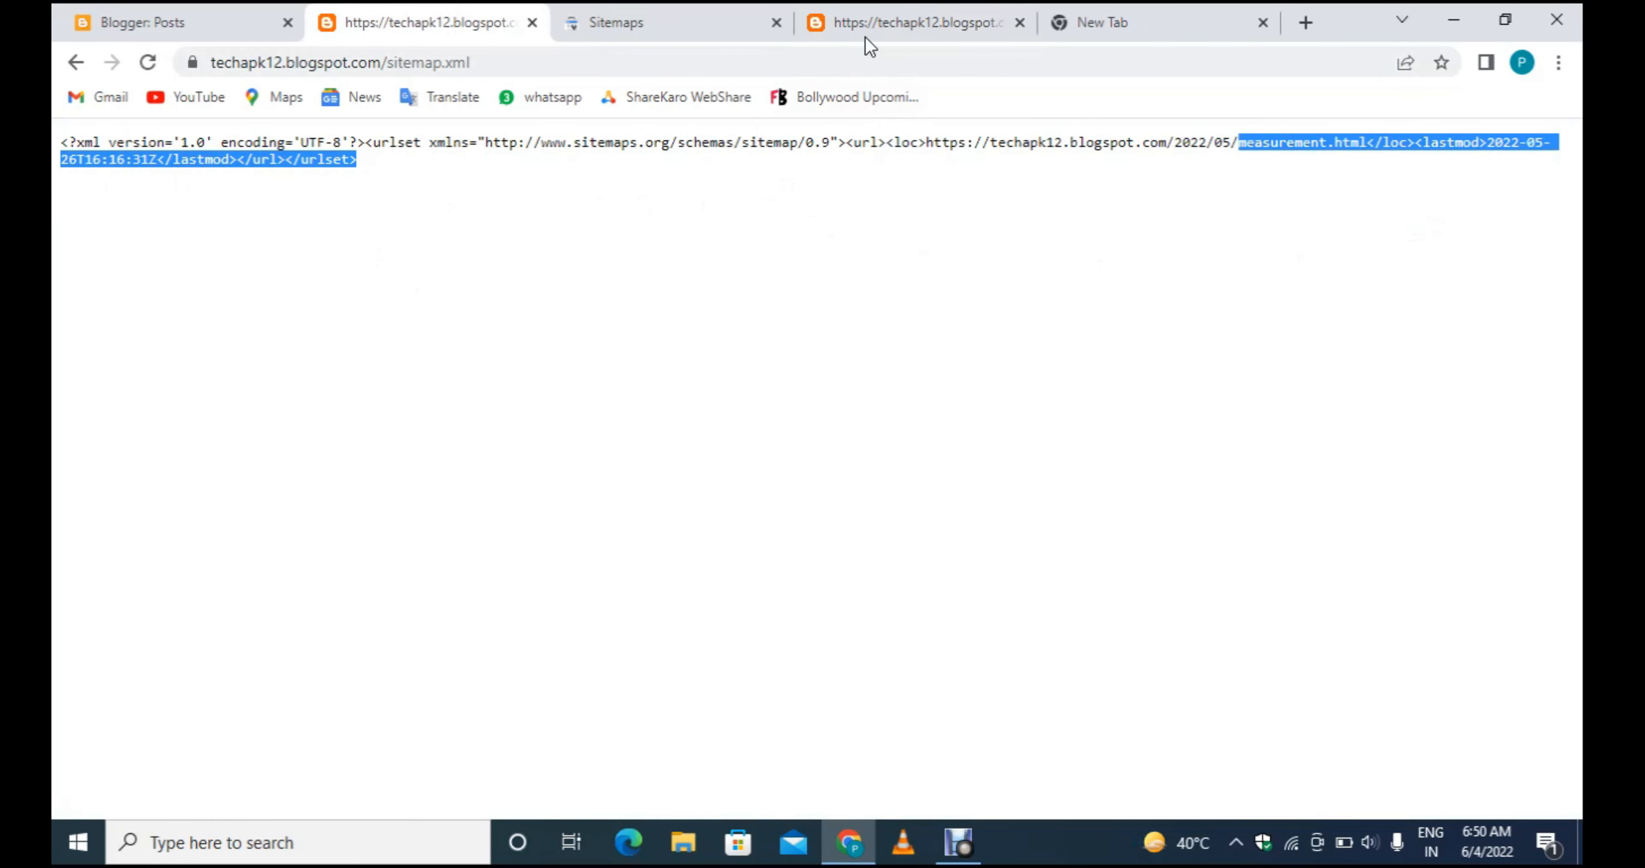
{"action": "left_click", "coordinate": [677, 22]}
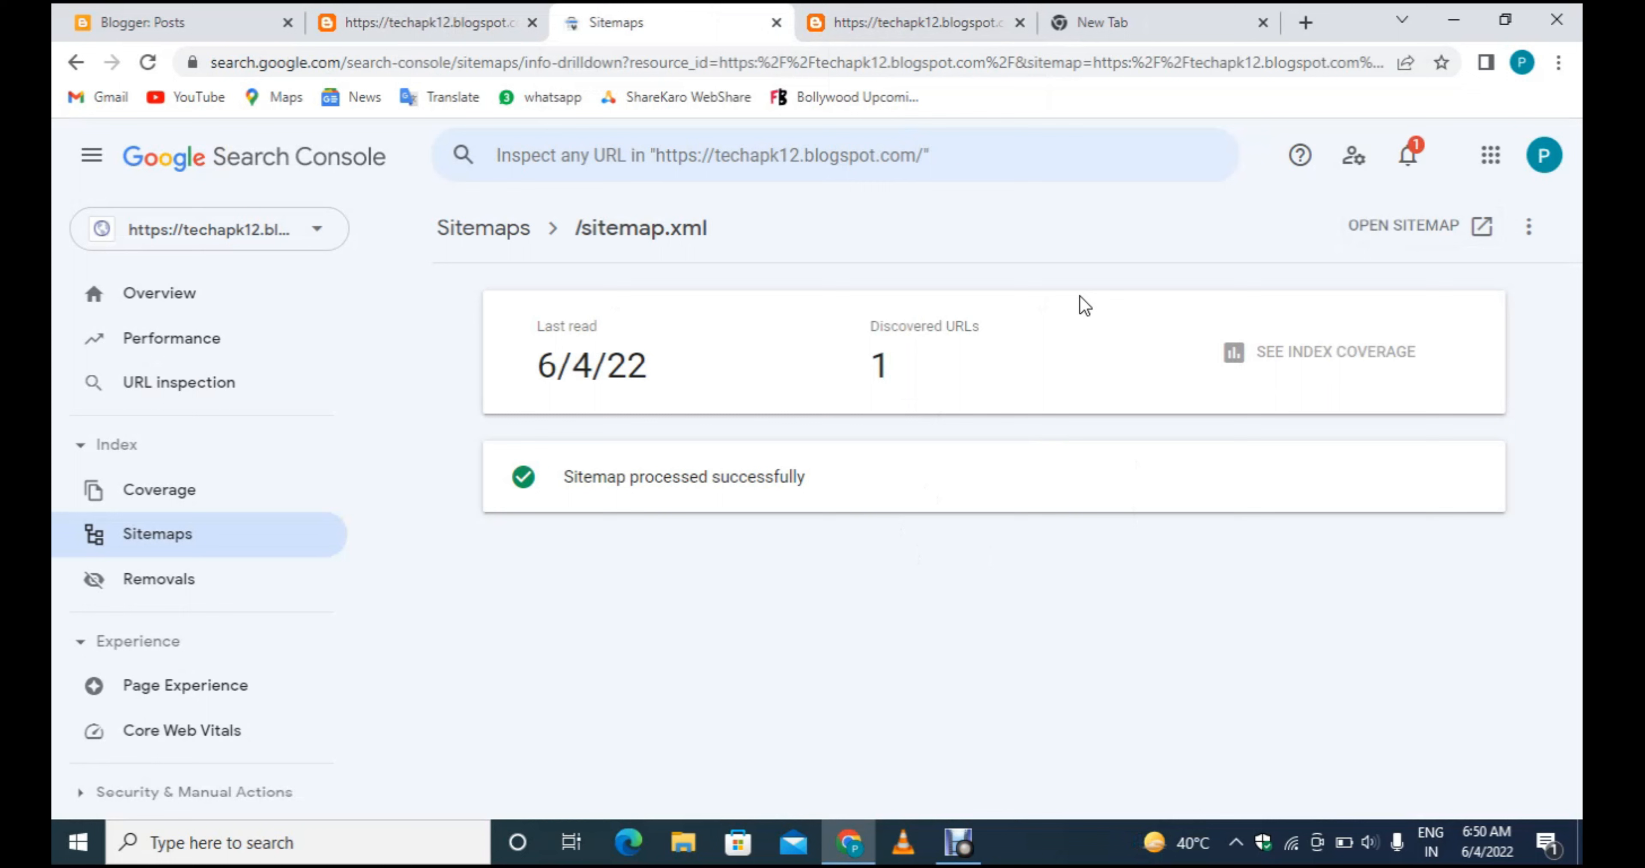
Review the site's Overview and Sitemaps reports in Search Console, and return the live blog from its sitemap to the homepage.
{"action": "left_click", "coordinate": [210, 315]}
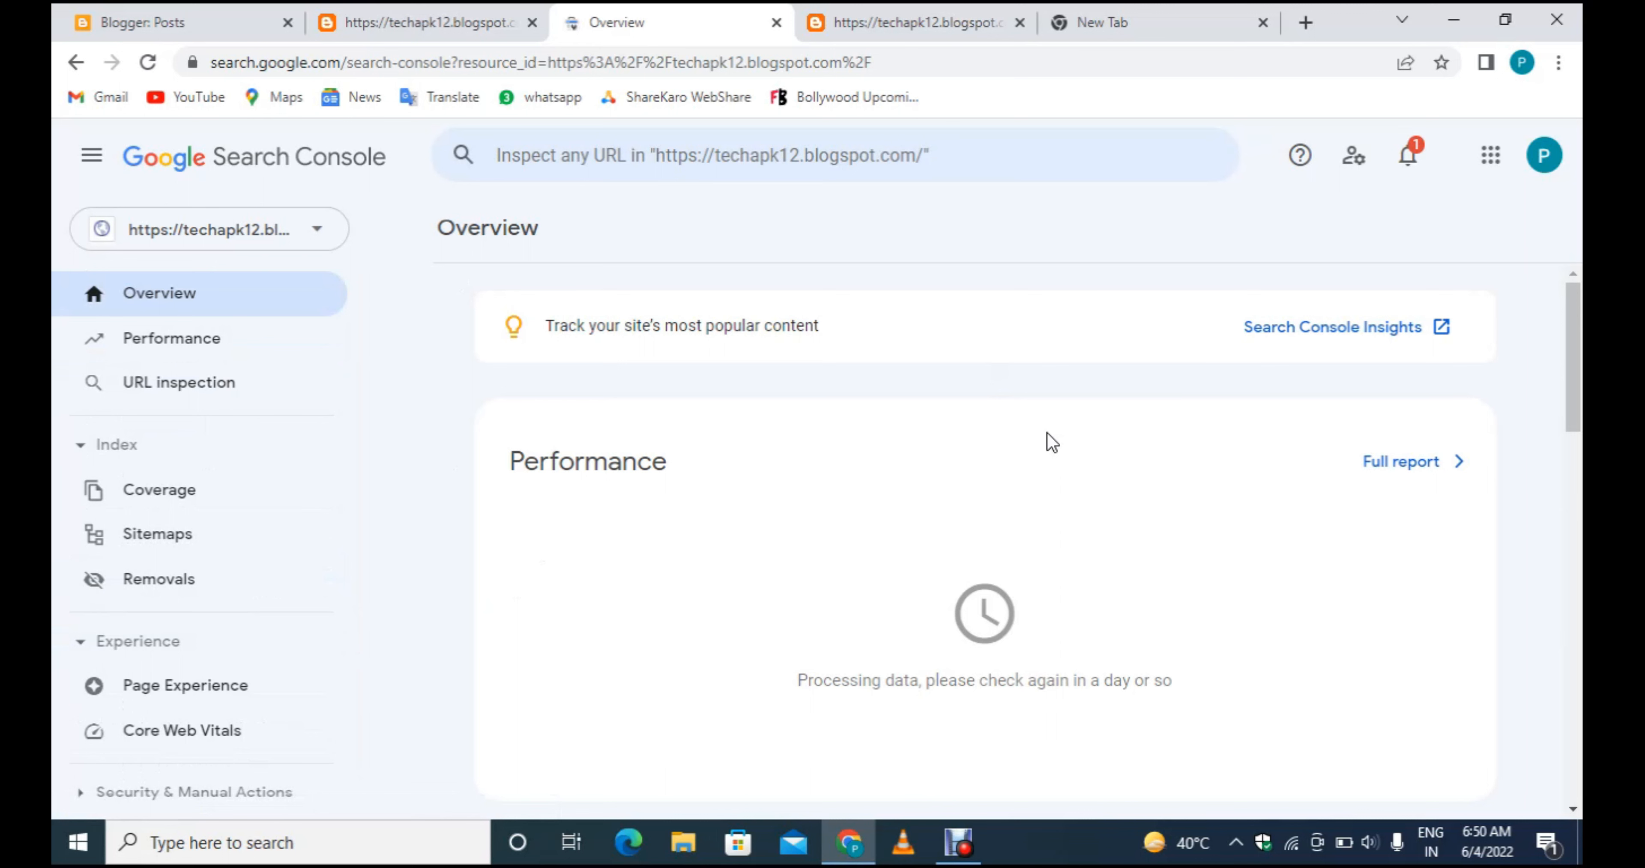
{"action": "left_click", "coordinate": [238, 543]}
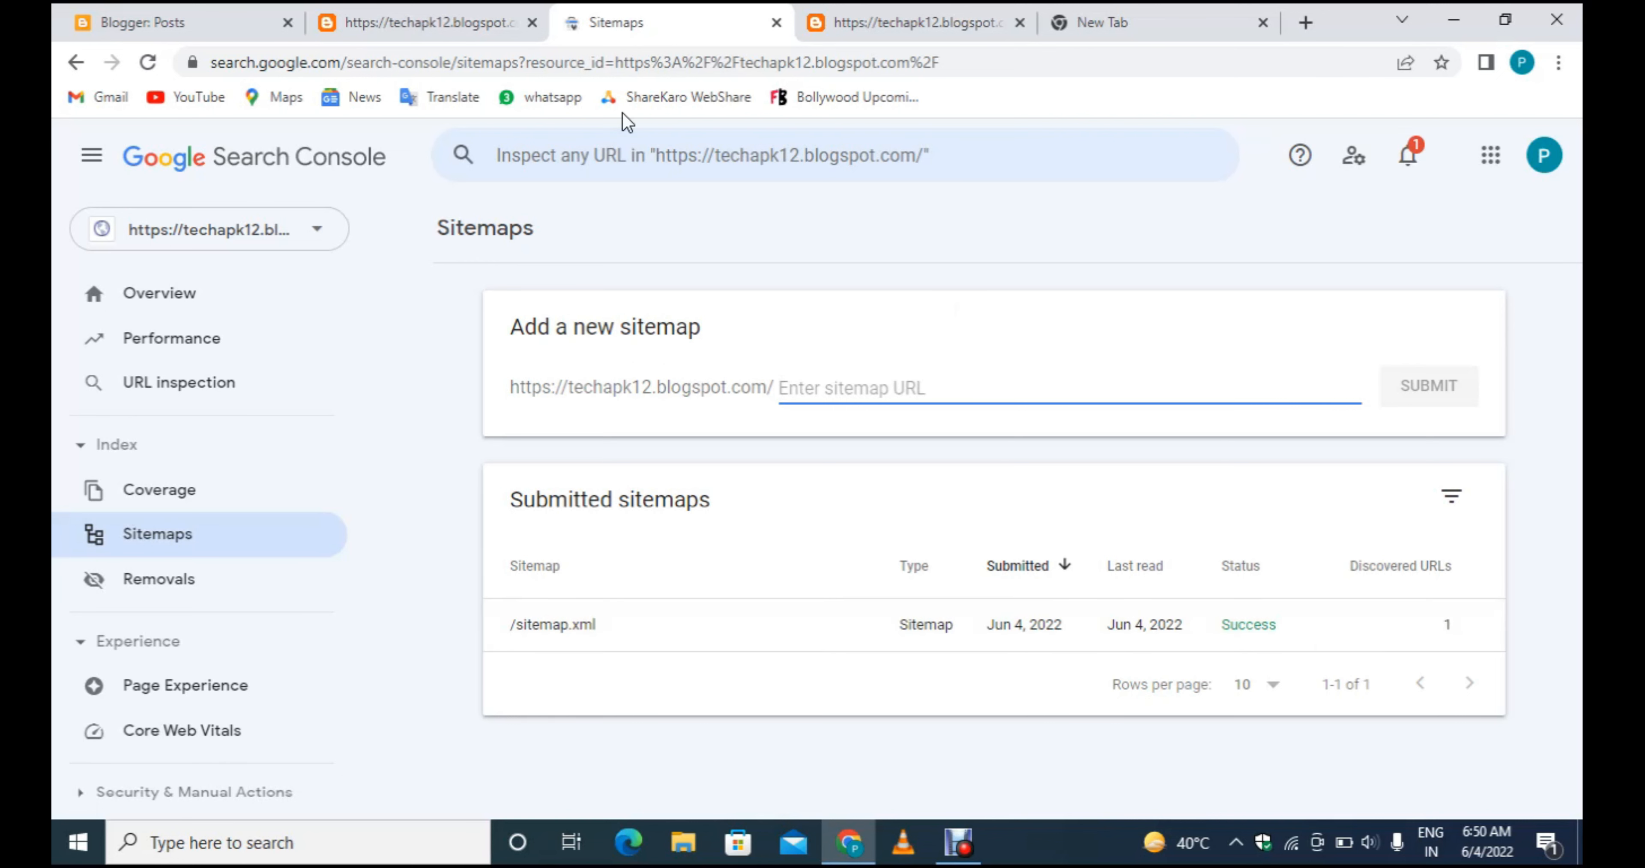
{"action": "left_click", "coordinate": [172, 20]}
{"action": "left_click", "coordinate": [431, 9]}
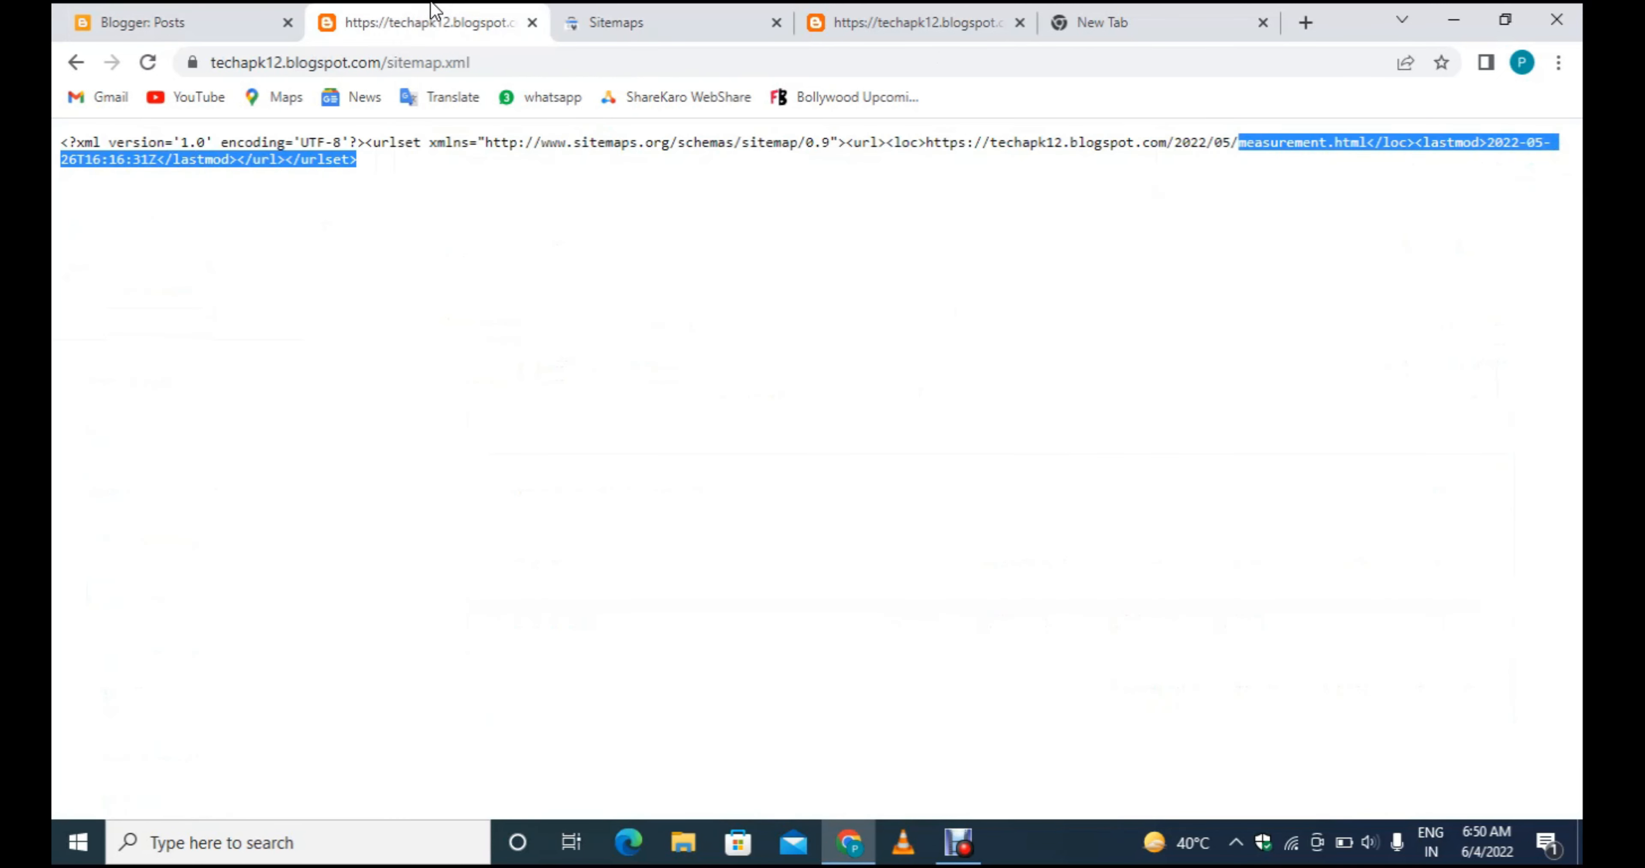
{"action": "left_click", "coordinate": [77, 61]}
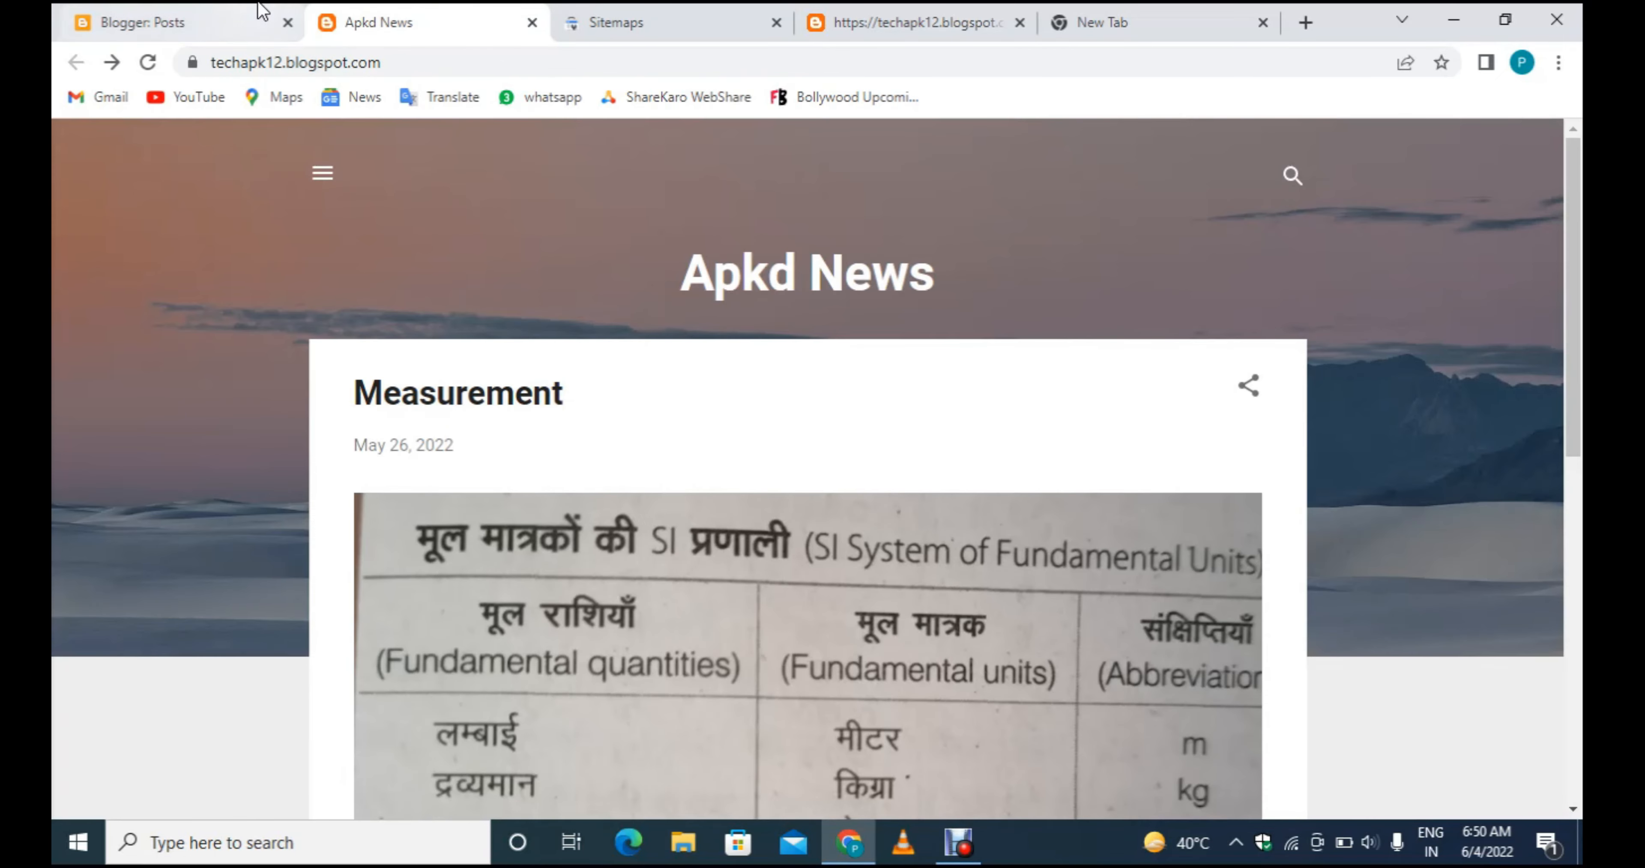
Copy the link address of the published Measurement post from the Blogger posts list.
{"action": "key", "text": "ctrl+1"}
{"action": "mouse_move", "coordinate": [1460, 337]}
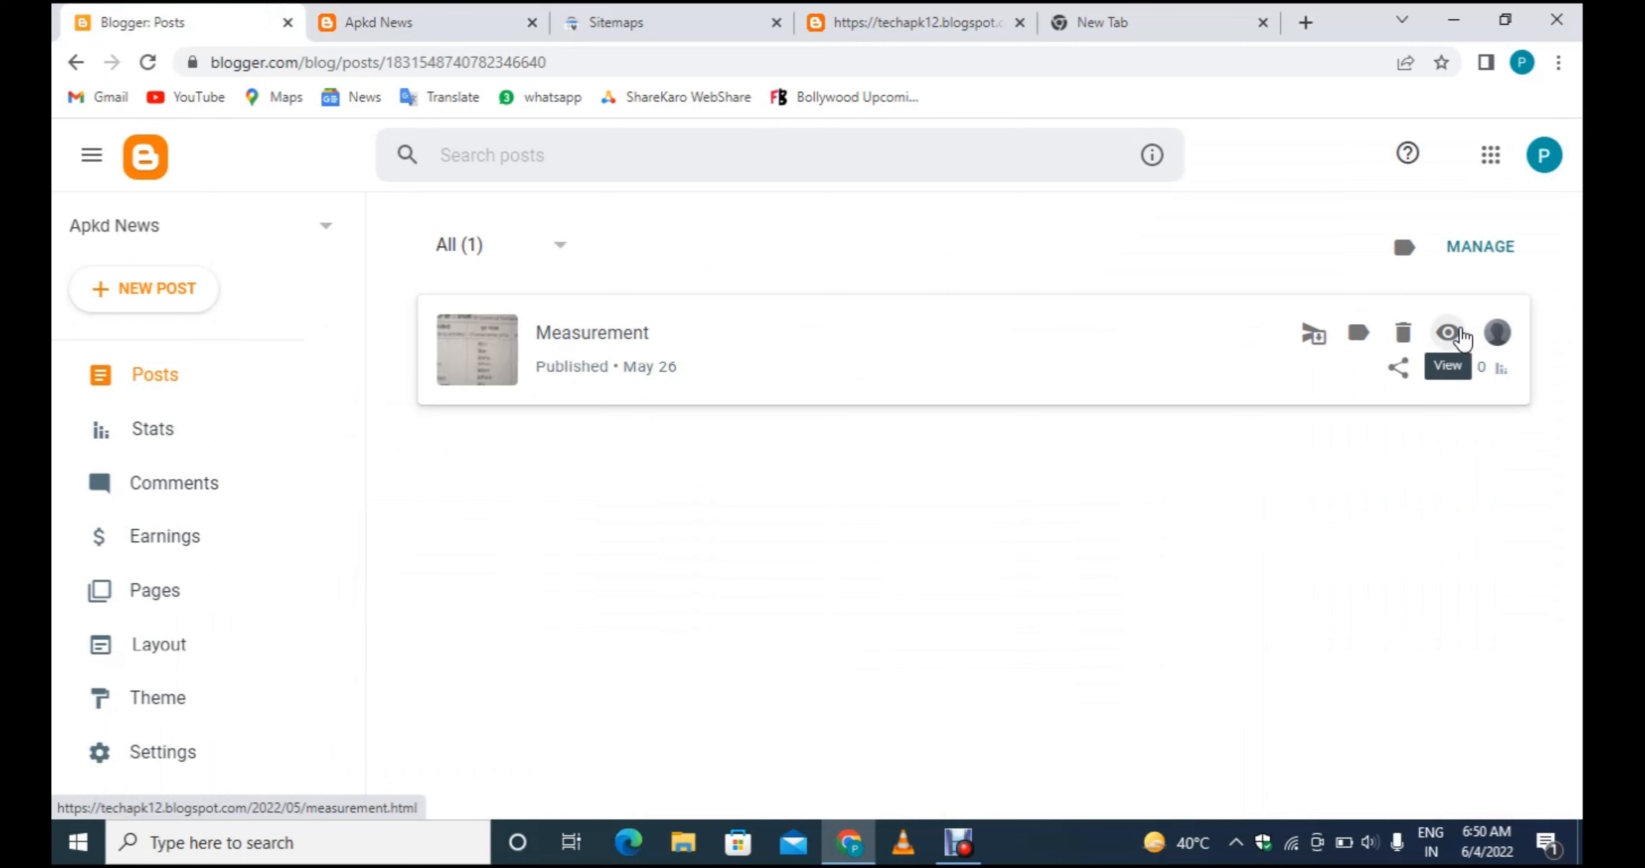
{"action": "right_click", "coordinate": [1460, 338]}
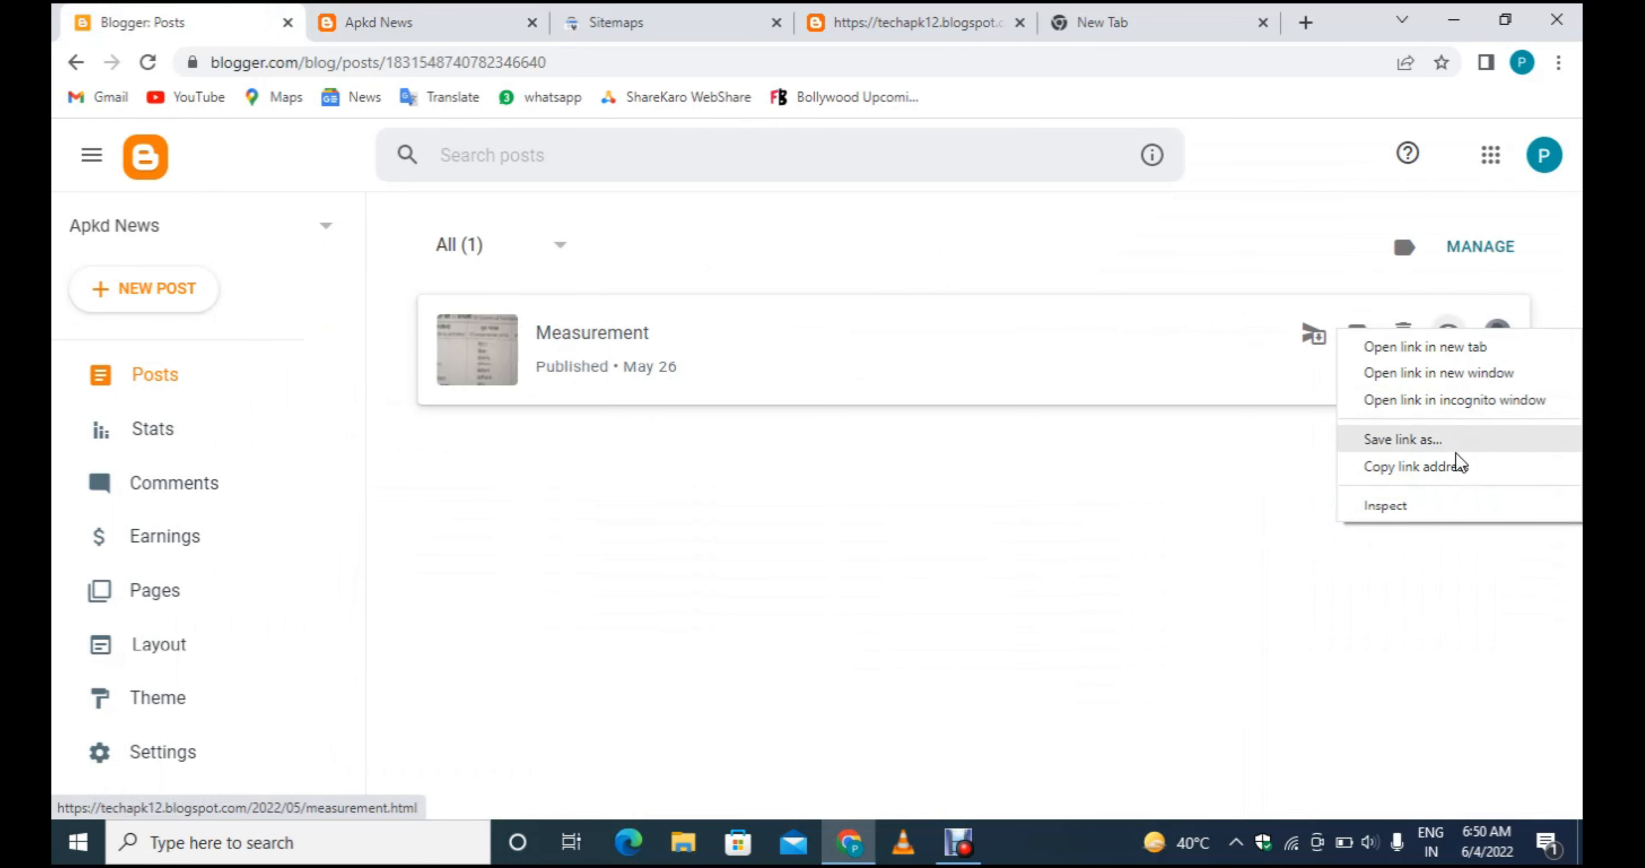
{"action": "left_click", "coordinate": [1458, 468]}
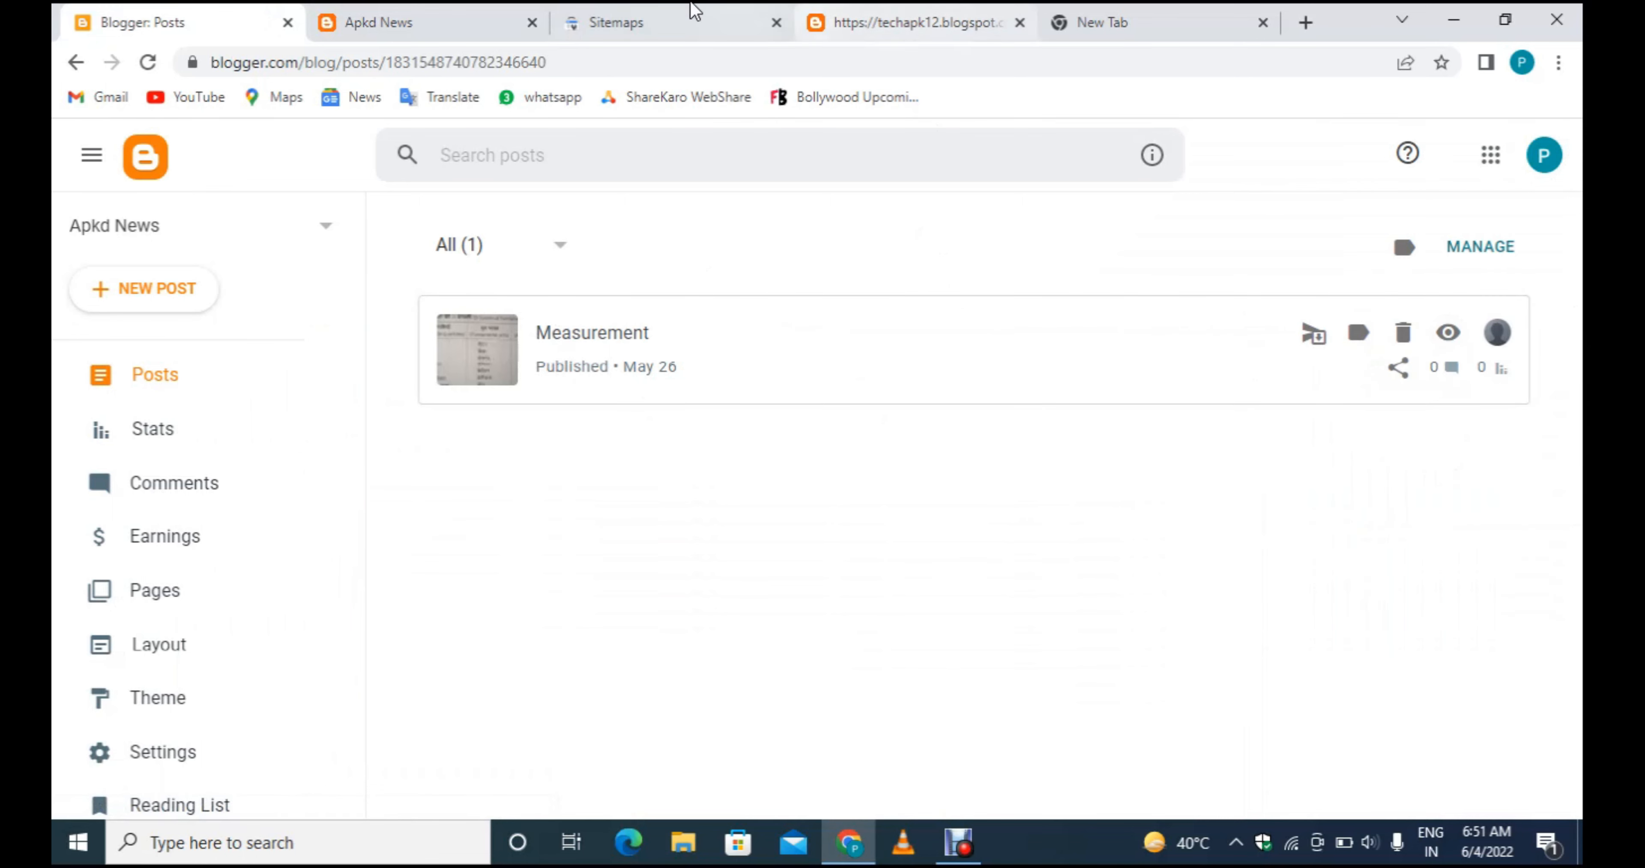
{"action": "left_click", "coordinate": [693, 14]}
{"action": "left_click", "coordinate": [716, 156]}
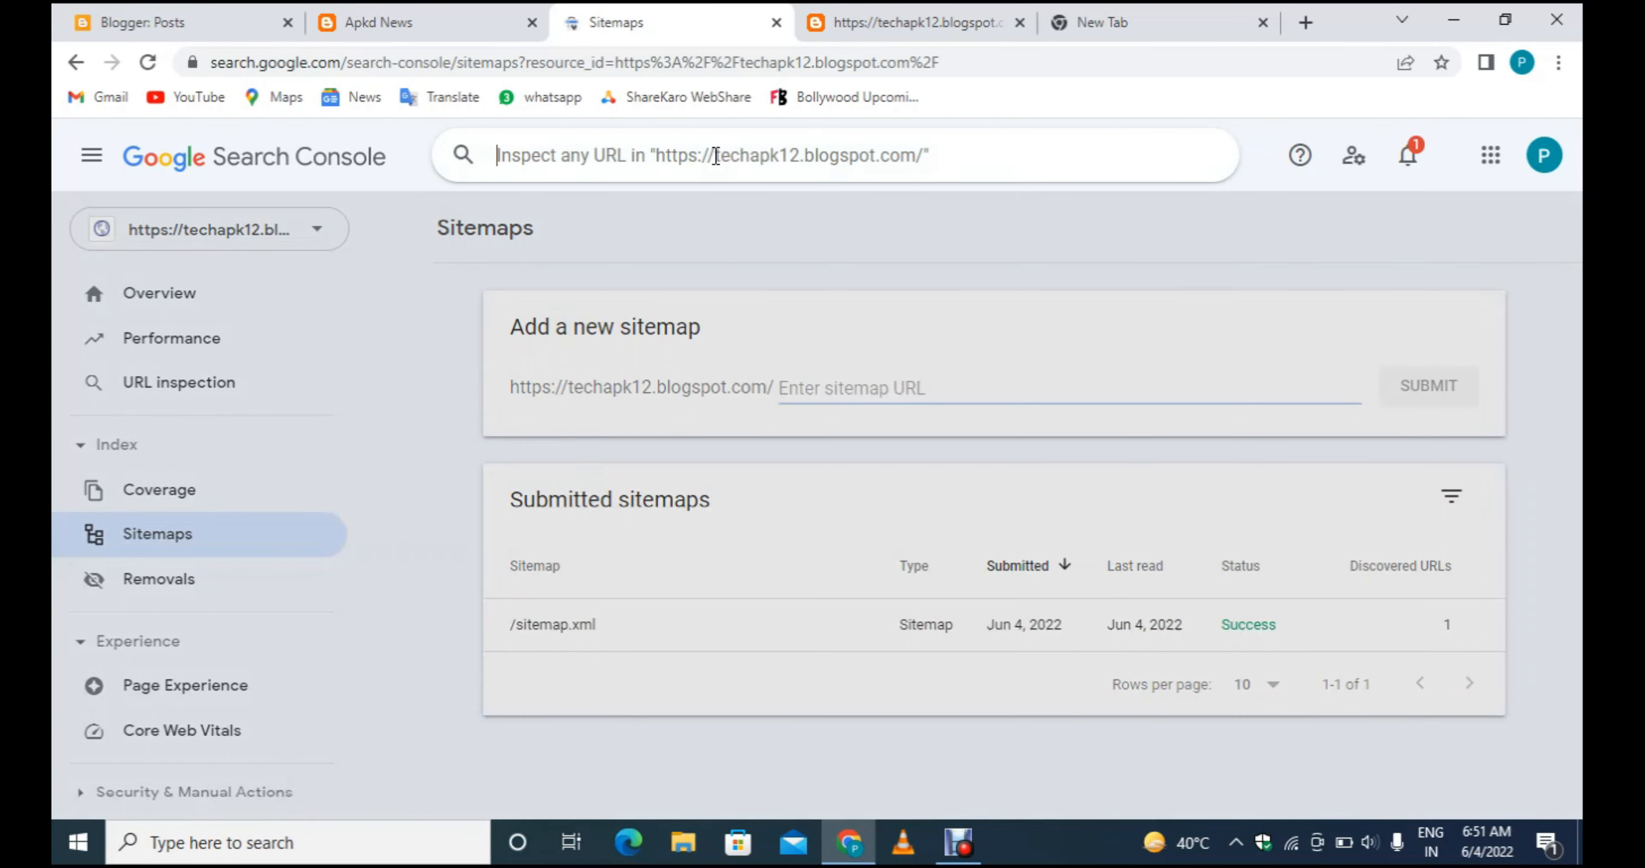
{"action": "key", "text": "ctrl+v"}
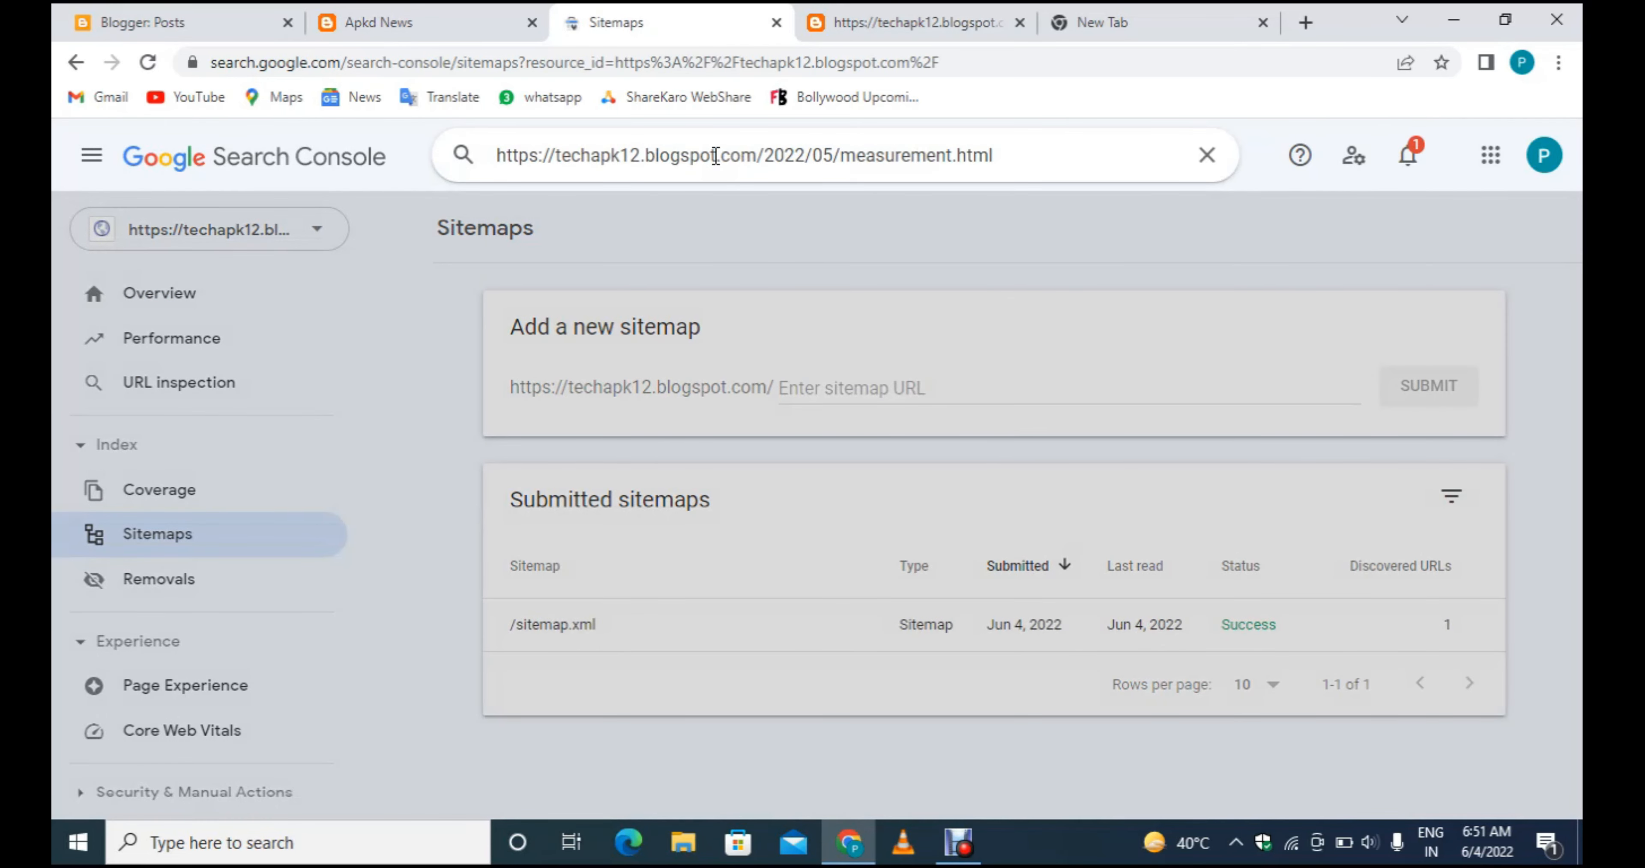
{"action": "key", "text": "Return"}
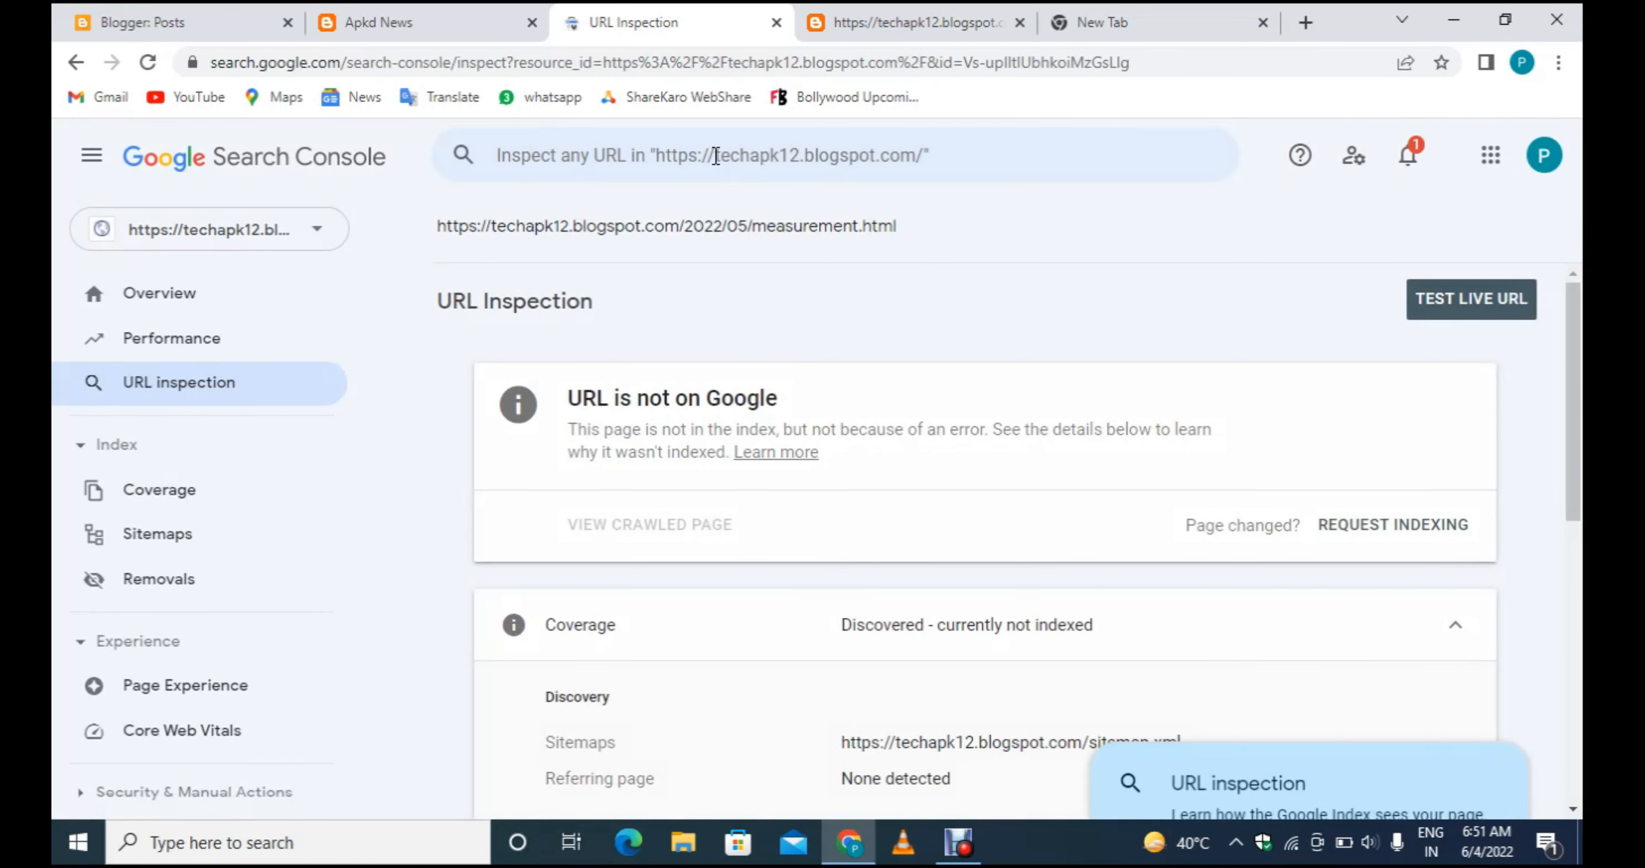
{"action": "left_click", "coordinate": [1473, 748]}
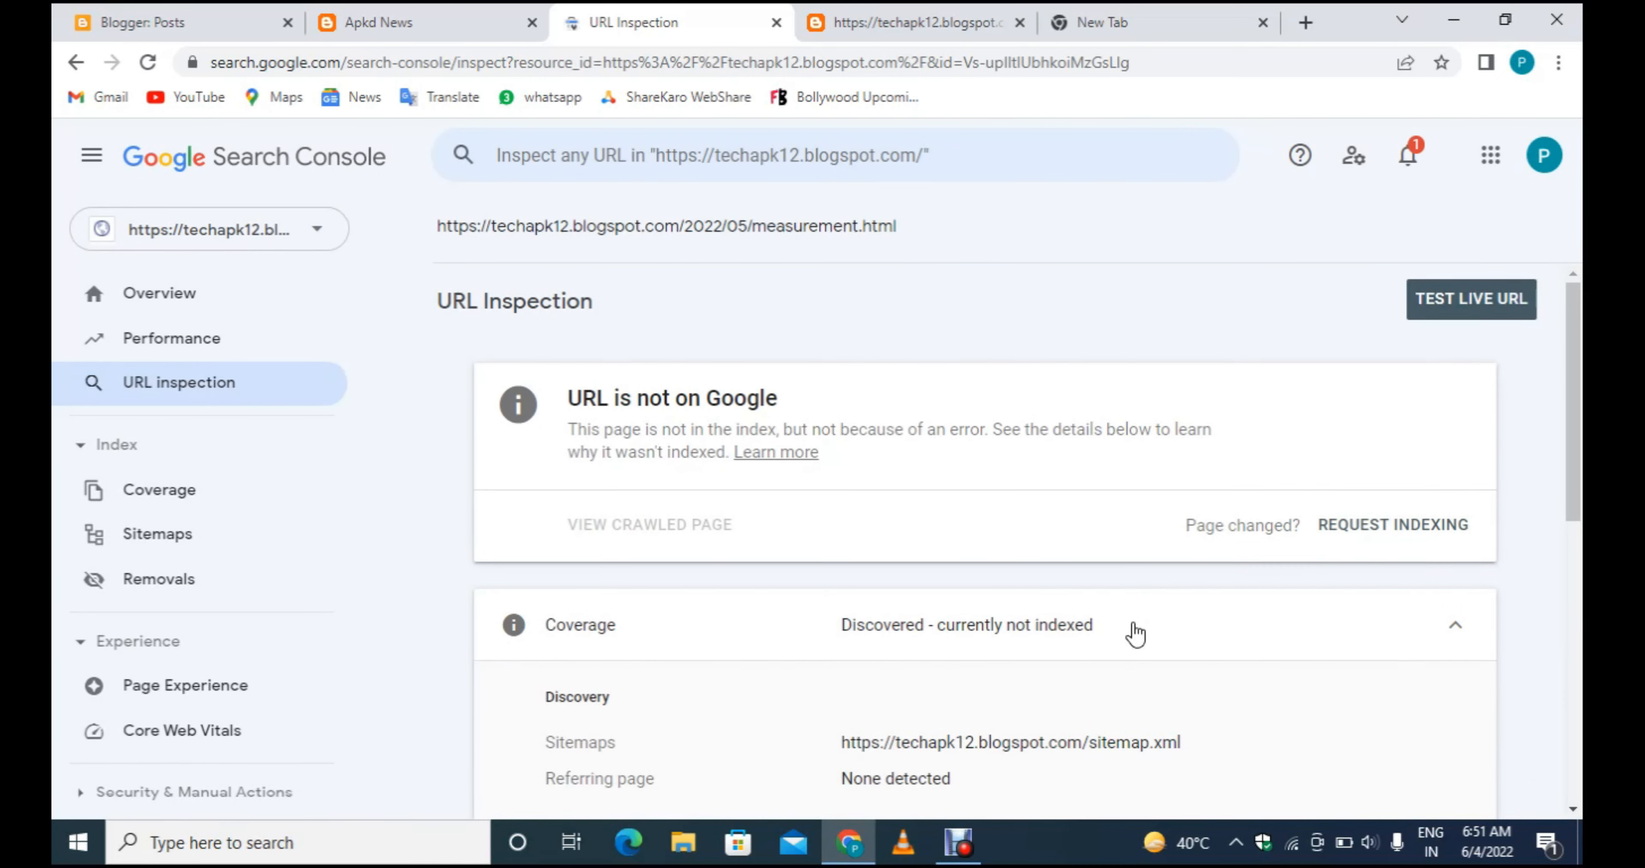
Examine the inspected URL's Coverage details and compare the sitemap listed under Discovery with the measurement.html entry in sitemap.xml.
{"action": "scroll", "coordinate": [1238, 608], "scroll_direction": "down", "scroll_amount": 3}
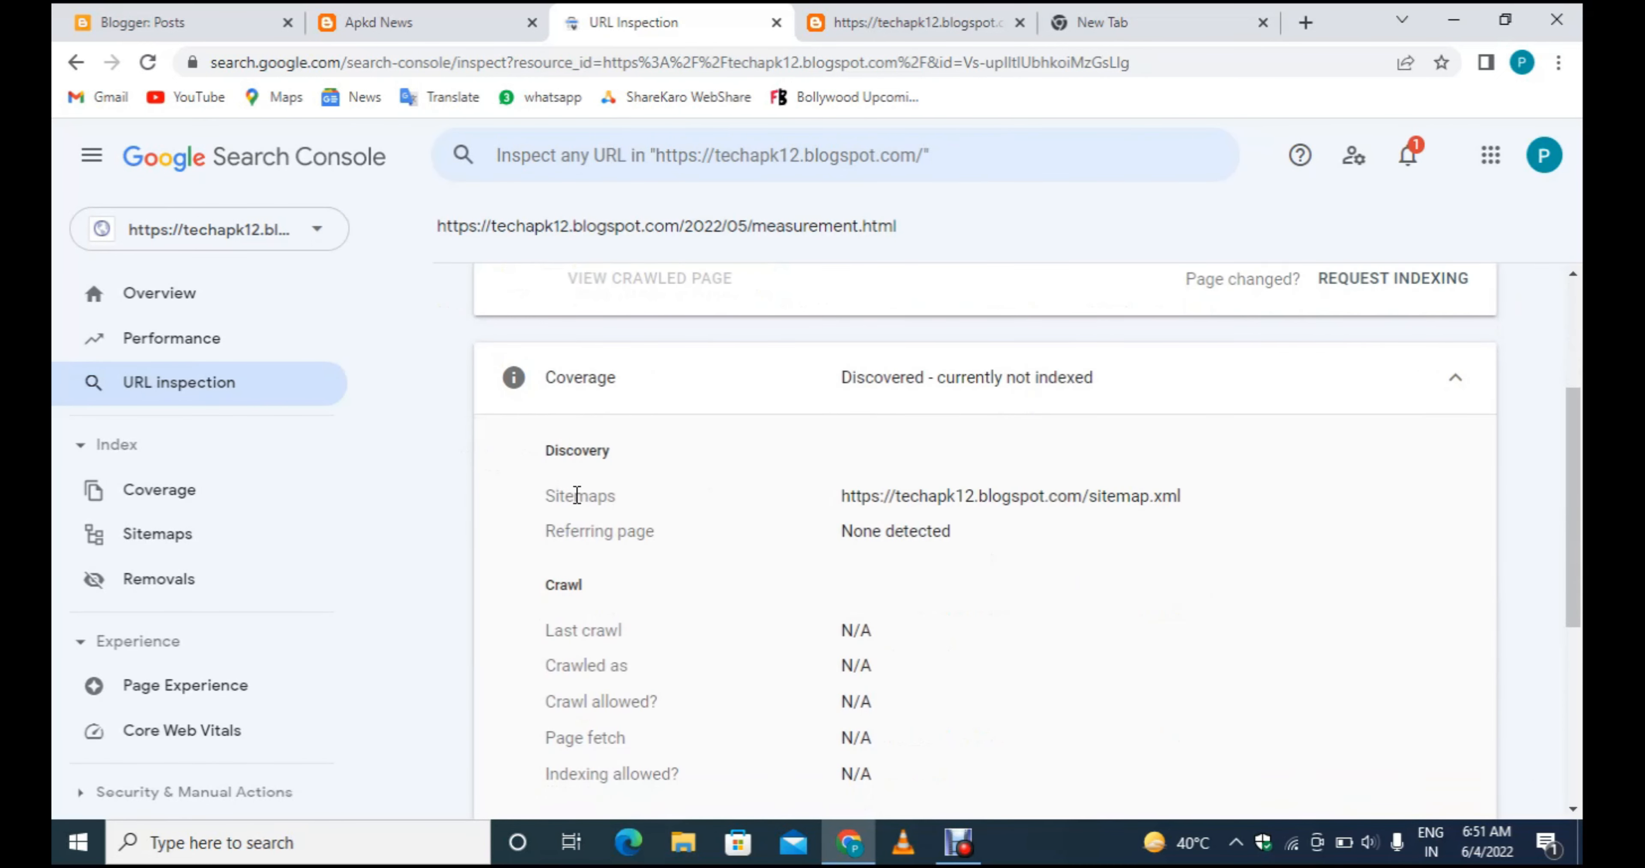
{"action": "double_click", "coordinate": [596, 496]}
{"action": "left_click_drag", "start_coordinate": [843, 496], "coordinate": [1198, 492]}
{"action": "left_click", "coordinate": [1198, 501]}
{"action": "left_click", "coordinate": [982, 13]}
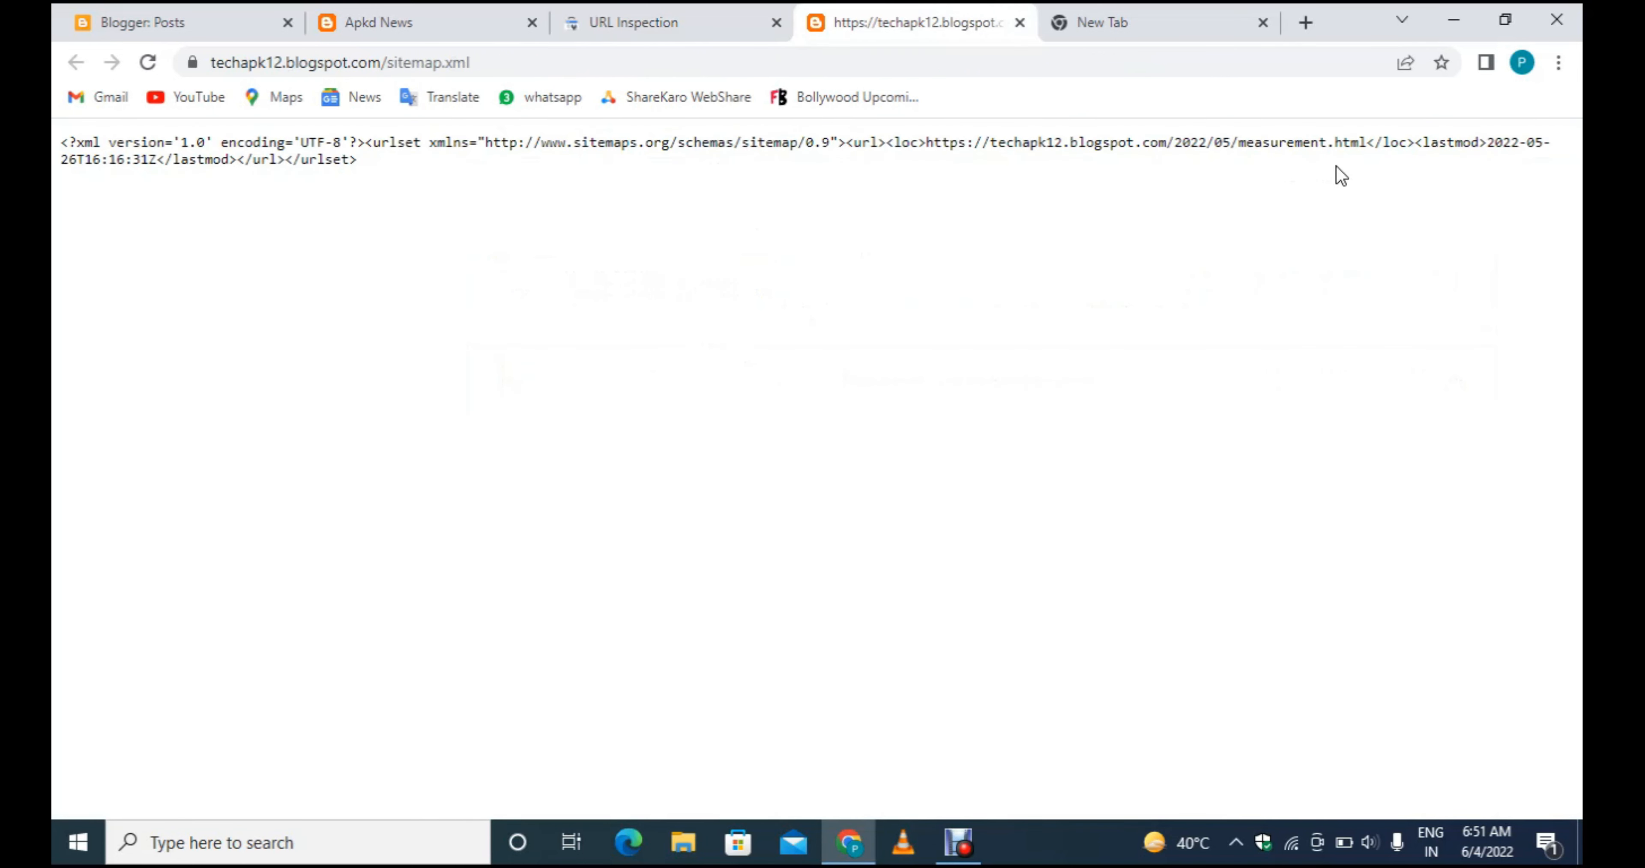
{"action": "left_click_drag", "start_coordinate": [1244, 140], "coordinate": [1357, 142]}
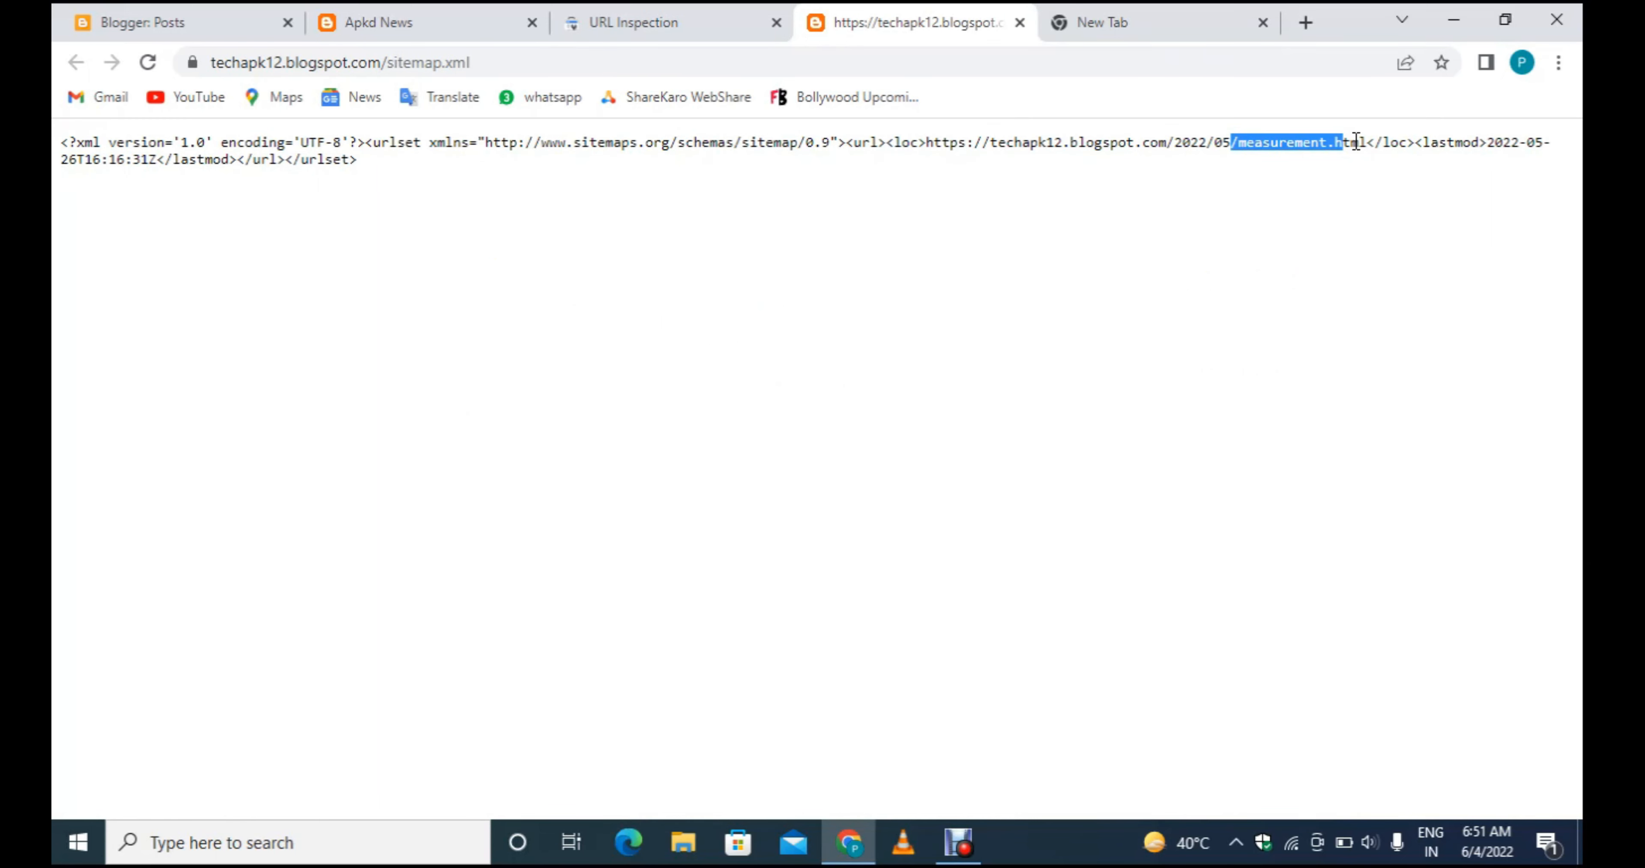
{"action": "left_click", "coordinate": [578, 19]}
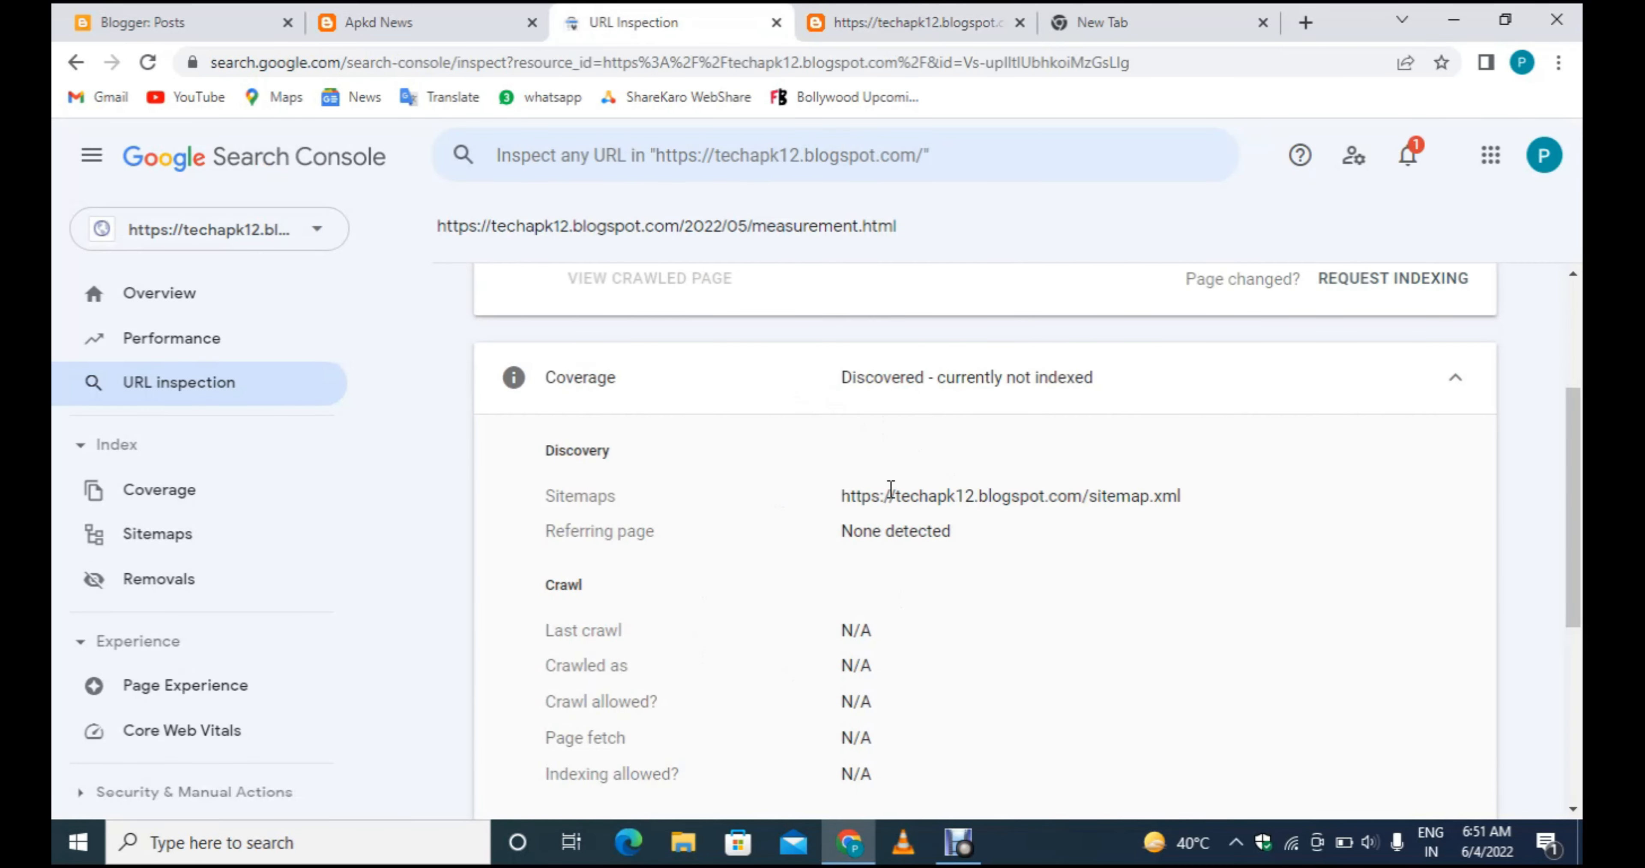
{"action": "left_click_drag", "start_coordinate": [1162, 496], "coordinate": [1067, 496]}
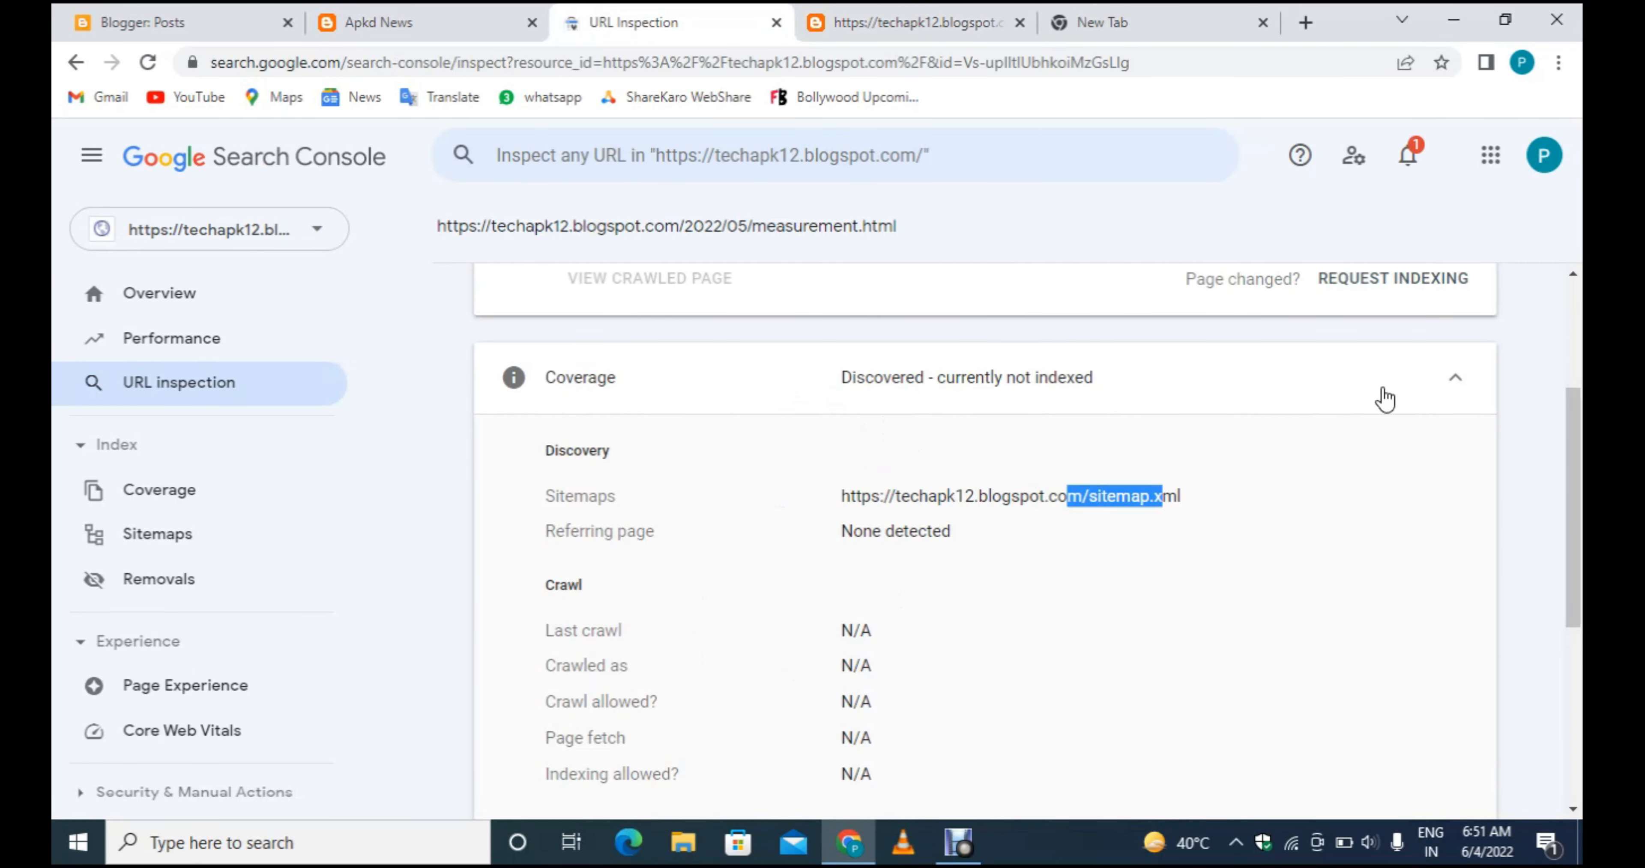
{"action": "scroll", "coordinate": [1450, 378], "scroll_direction": "up", "scroll_amount": 3}
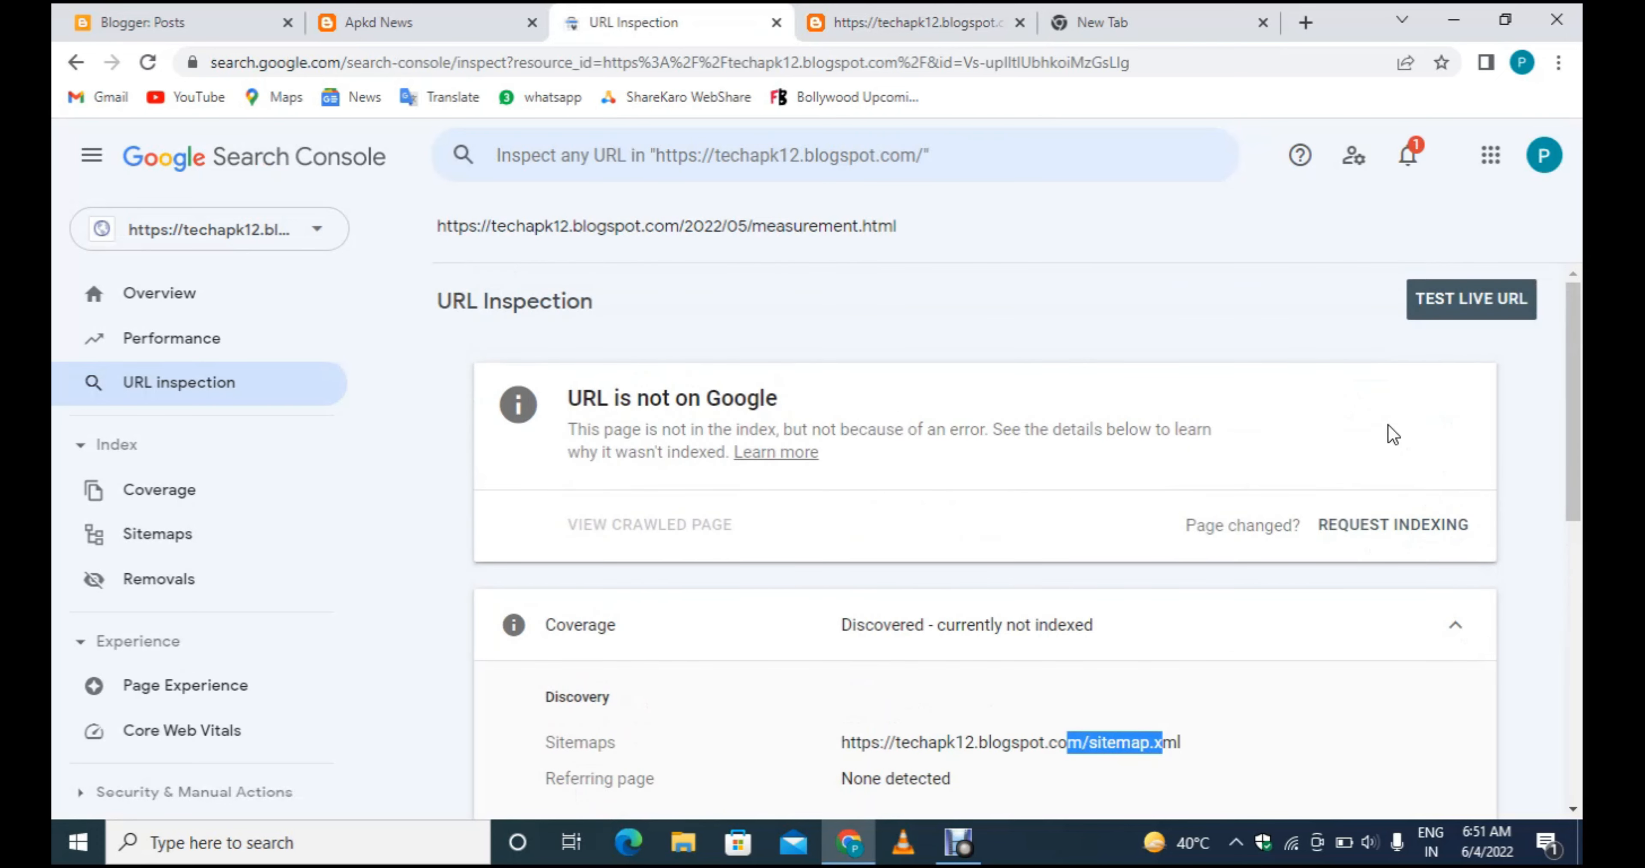
Request indexing for the inspected measurement.html URL and dismiss the request confirmation.
{"action": "left_click", "coordinate": [1427, 536]}
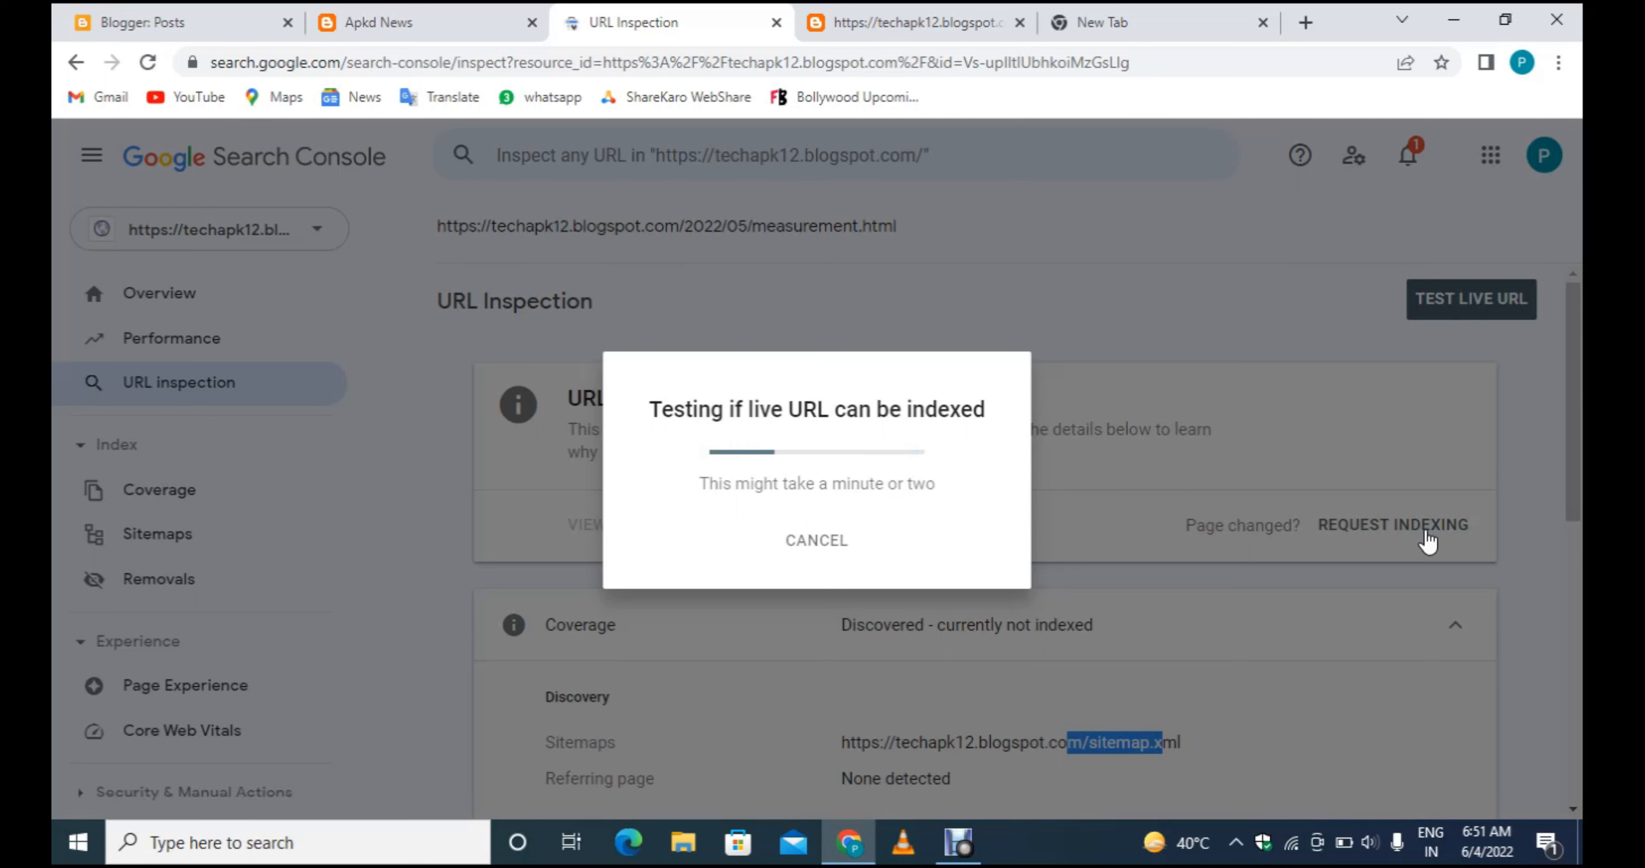
{"action": "left_click_drag", "start_coordinate": [526, 393], "coordinate": [878, 502]}
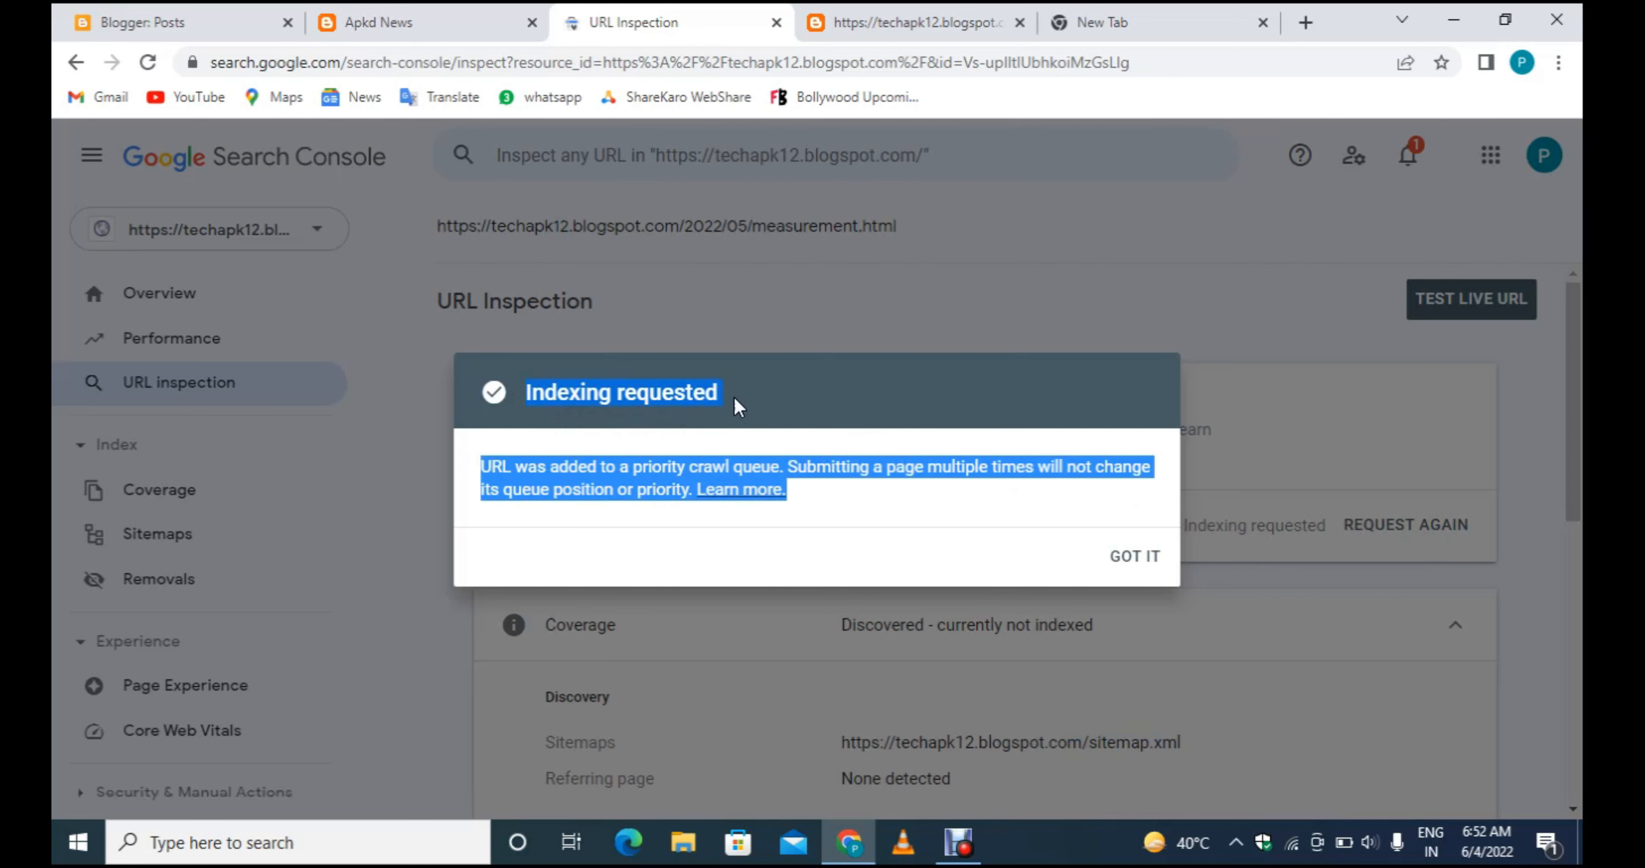
{"action": "left_click", "coordinate": [1059, 503]}
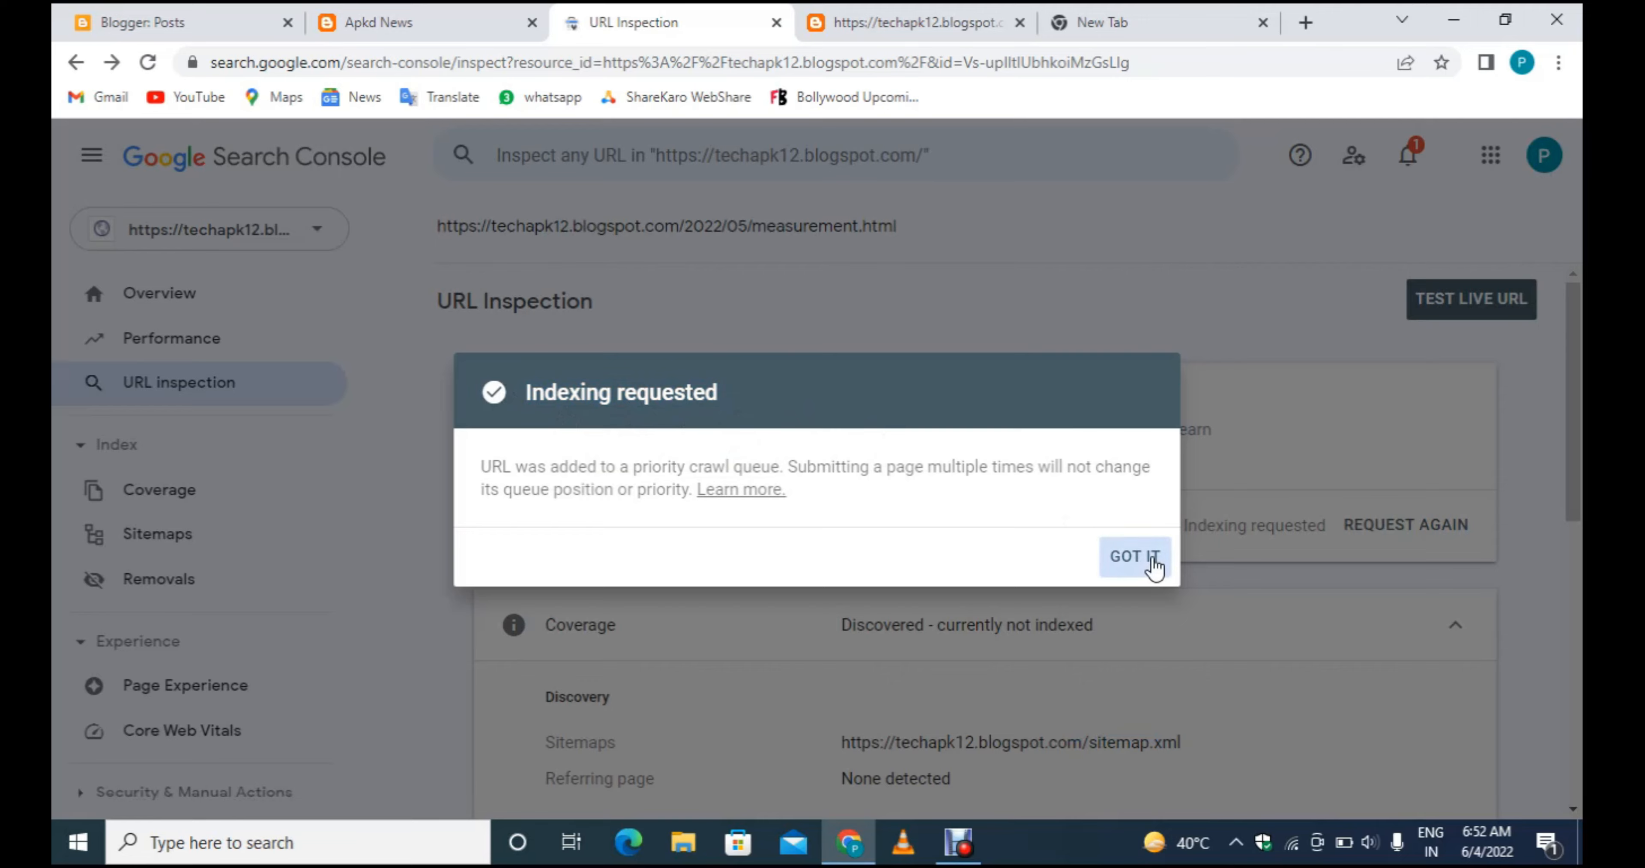
{"action": "left_click", "coordinate": [1153, 564]}
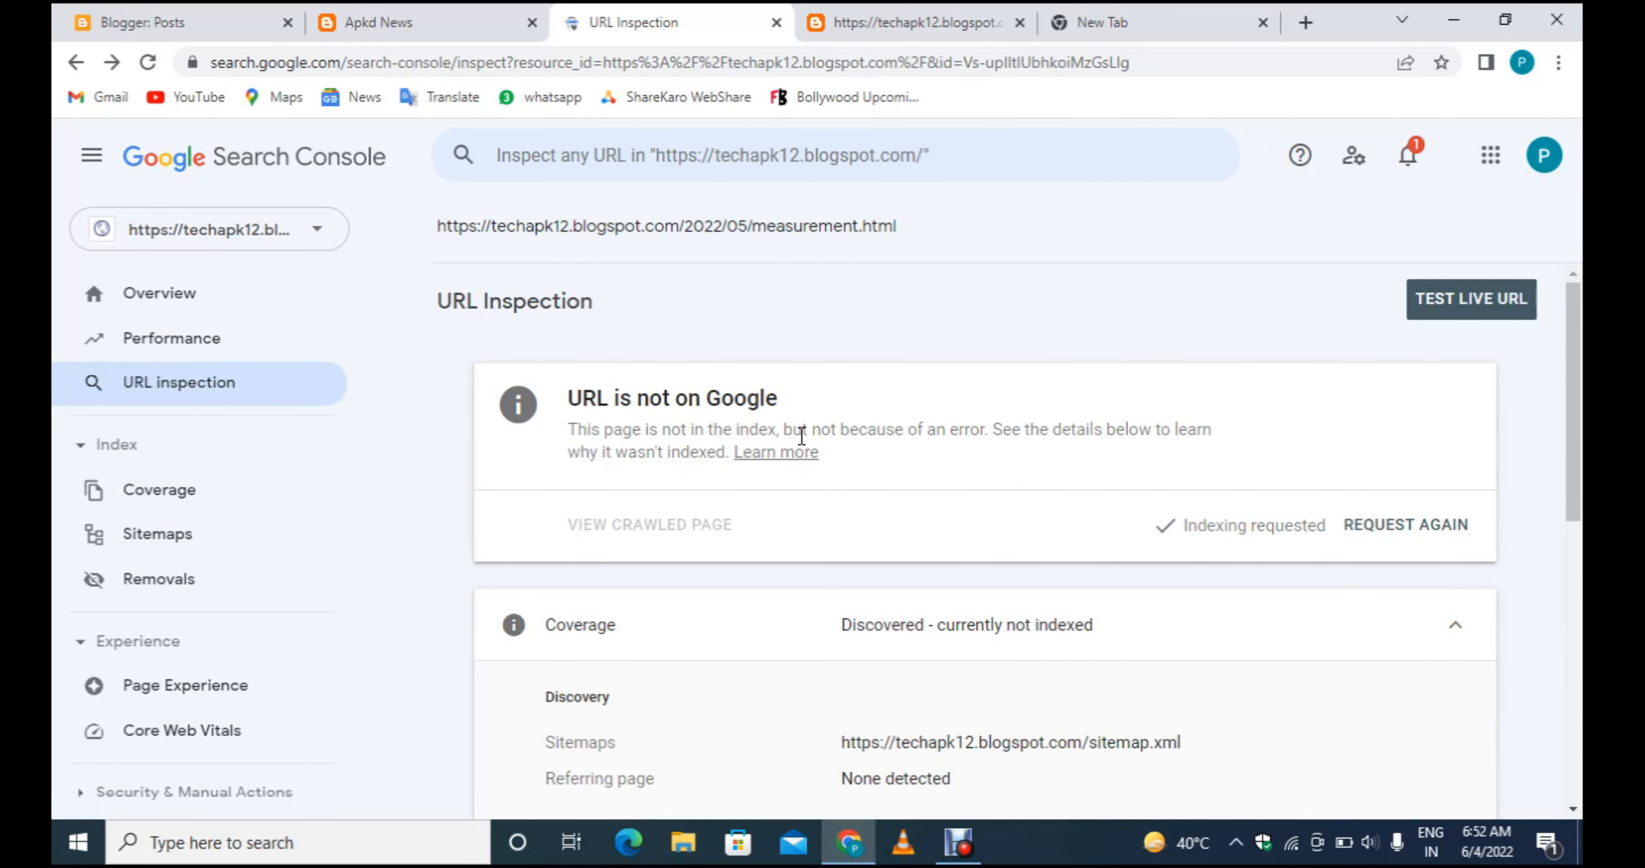
Run a live test on the inspected measurement.html URL and view the result, checking the Blogger posts list while it runs.
{"action": "left_click", "coordinate": [1468, 305]}
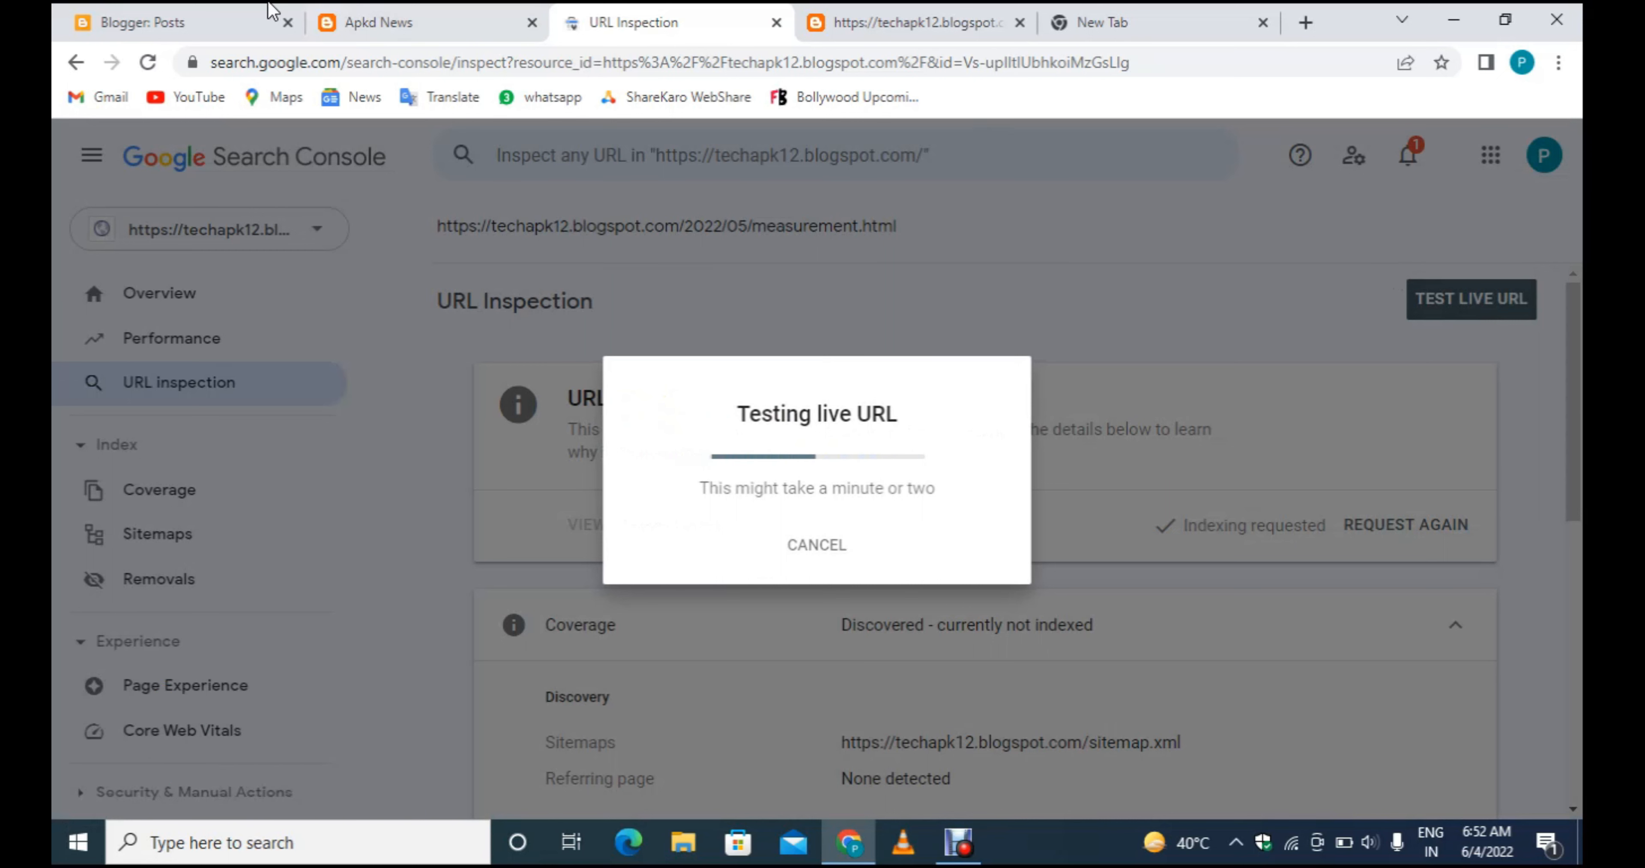
{"action": "left_click", "coordinate": [246, 13]}
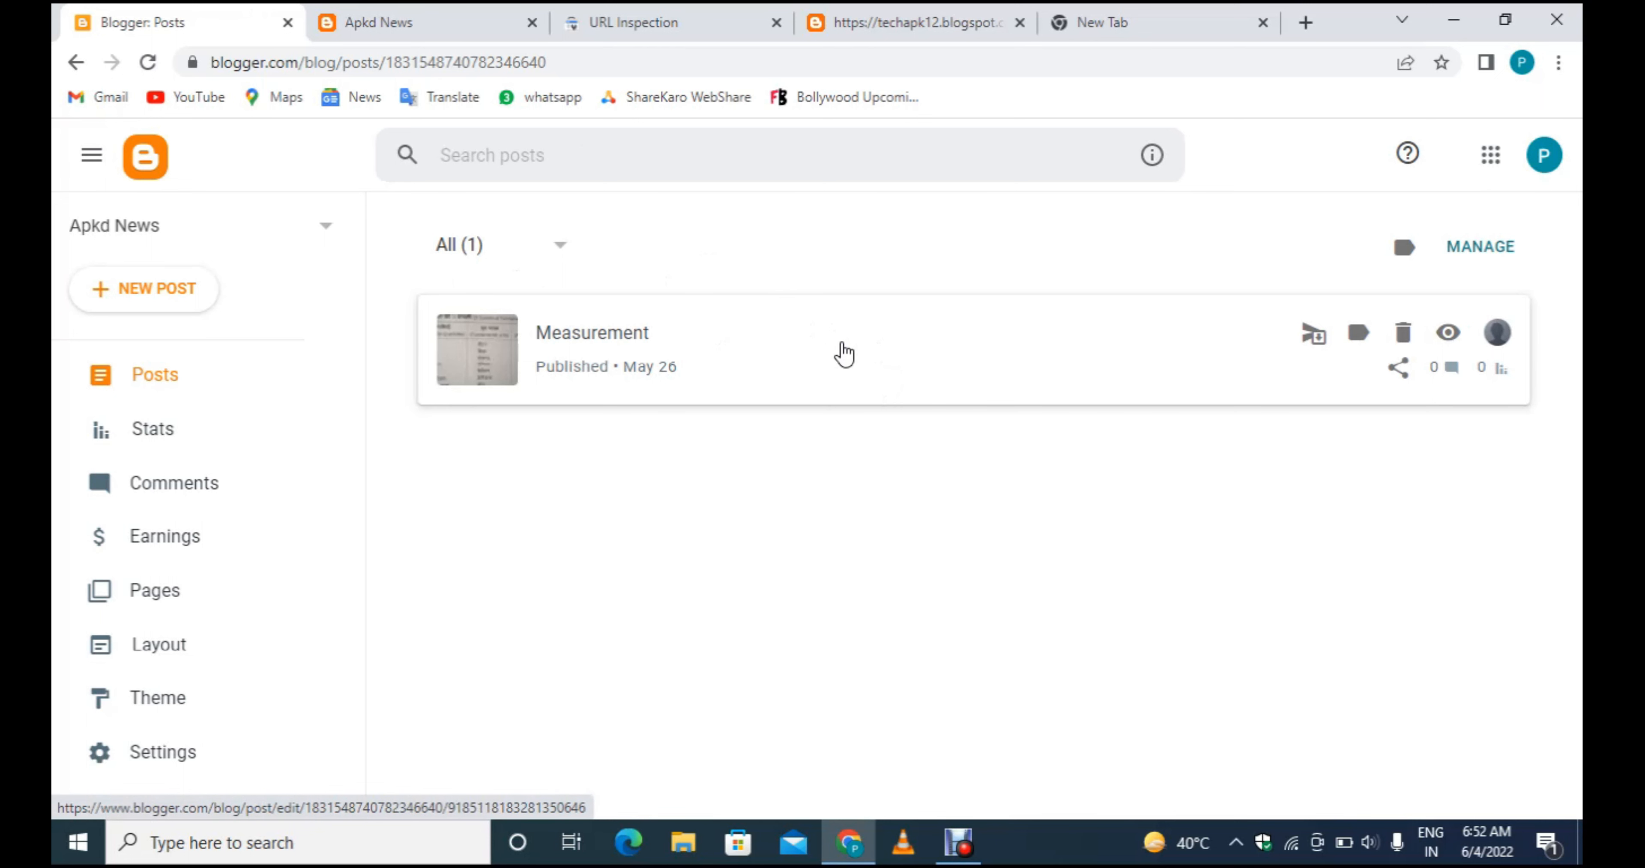
{"action": "left_click", "coordinate": [638, 21]}
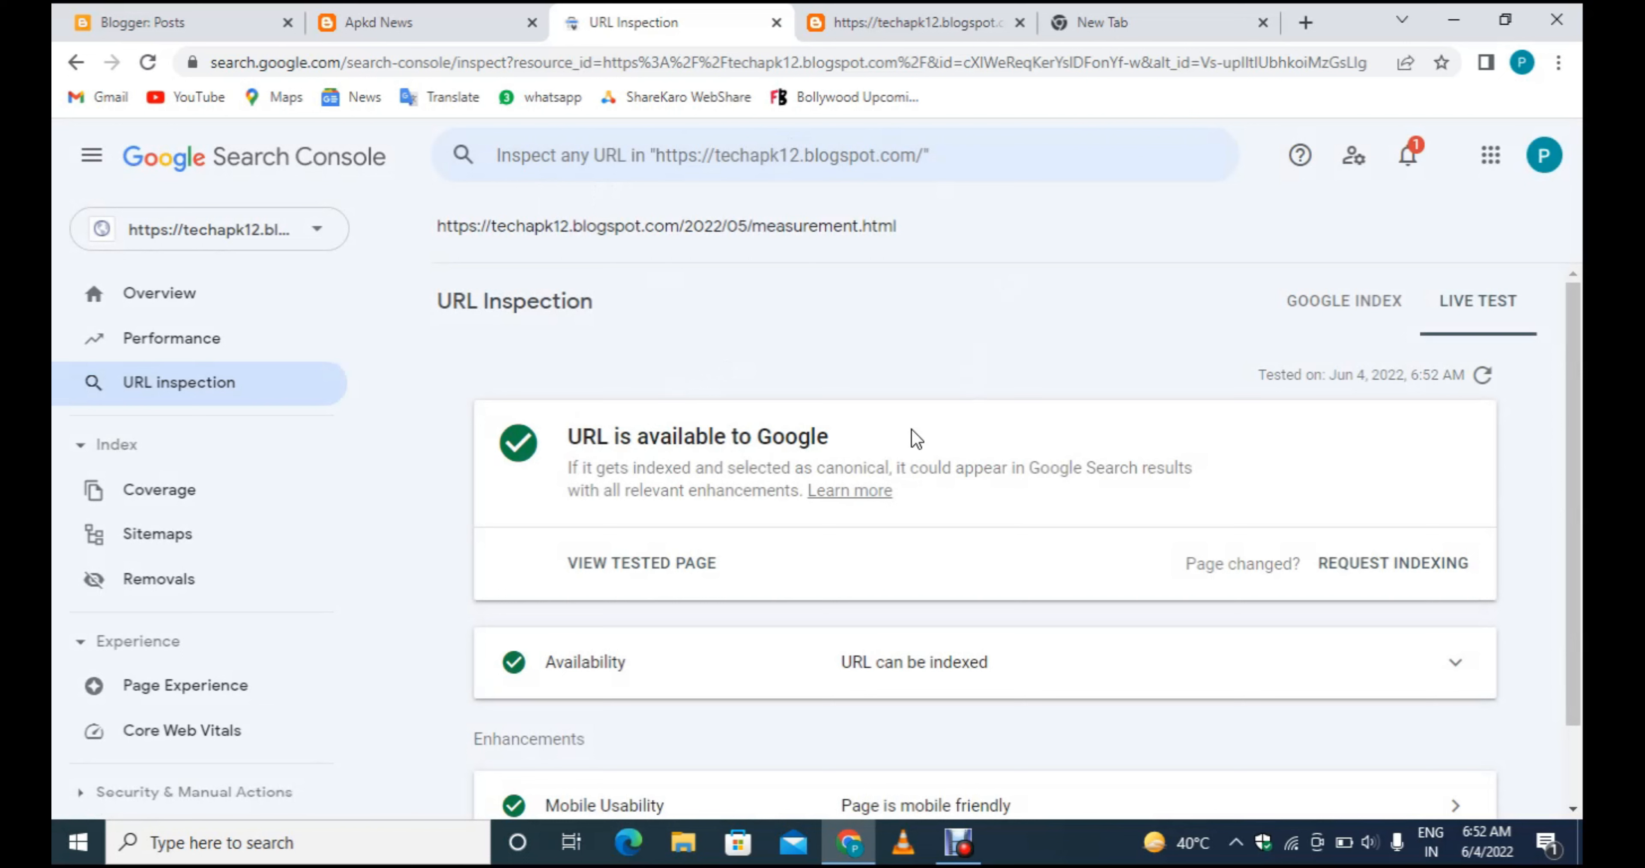
Run a Google search for "ga" from the empty browser tab.
{"action": "left_click", "coordinate": [1100, 22]}
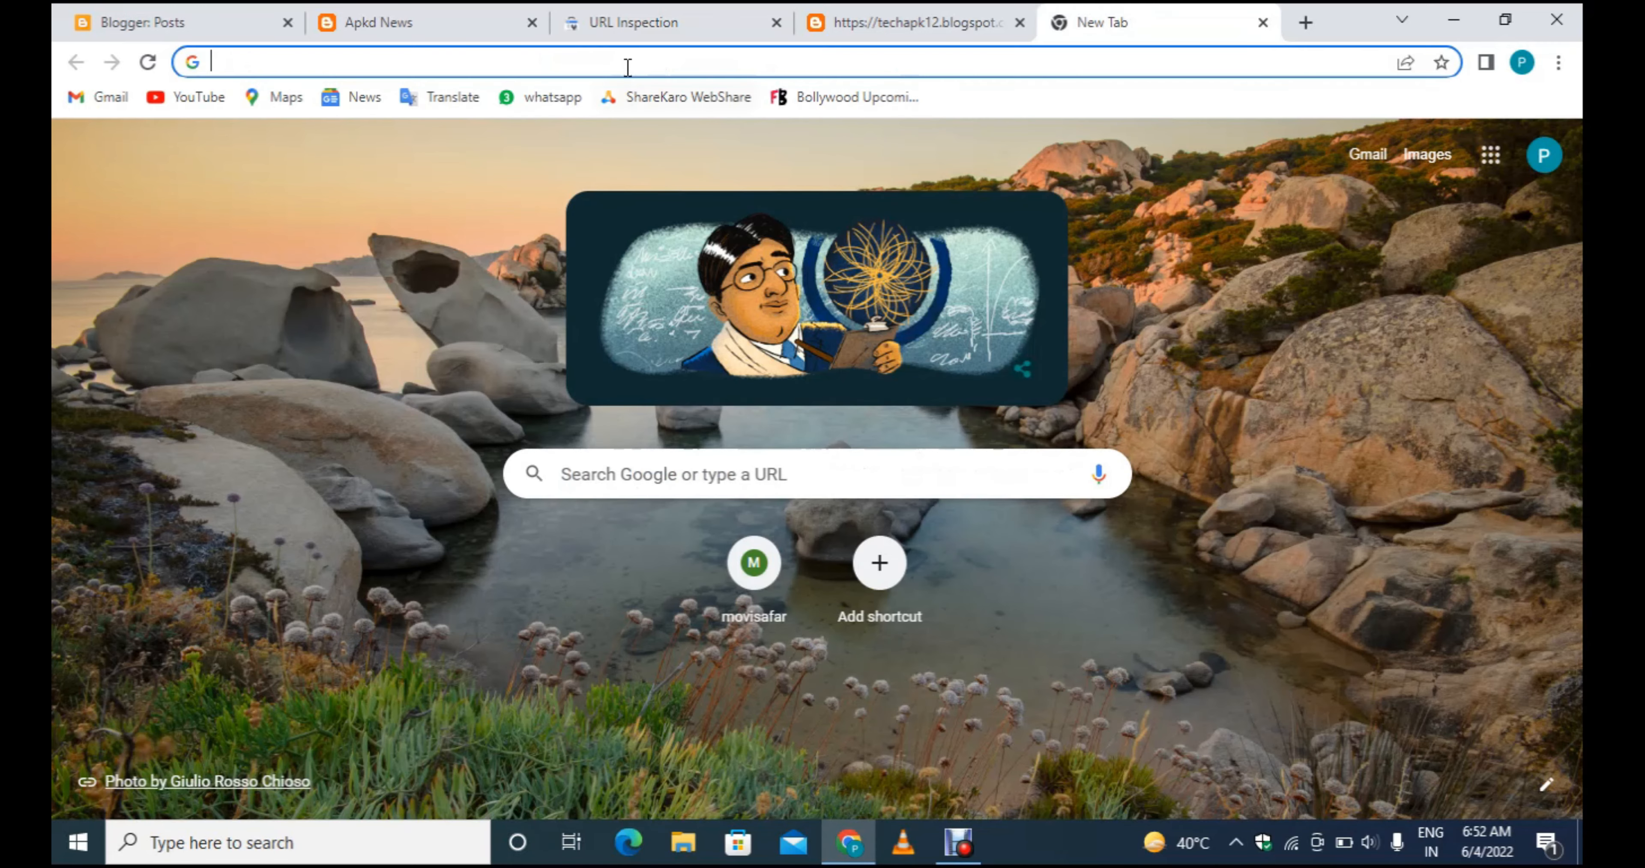
{"action": "left_click", "coordinate": [740, 481]}
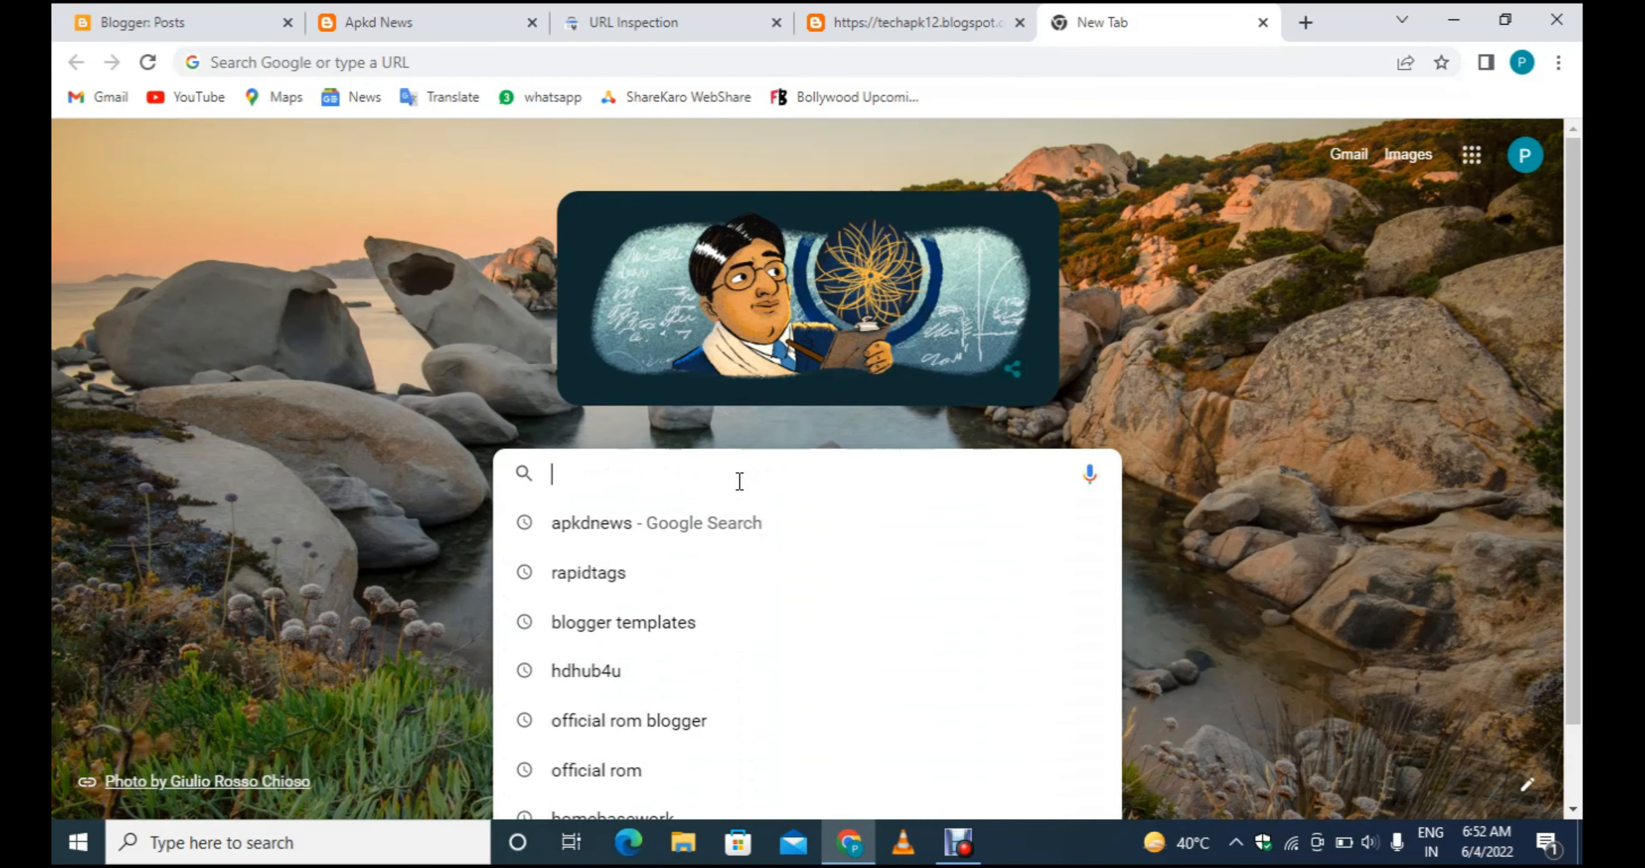
{"action": "left_click", "coordinate": [531, 53]}
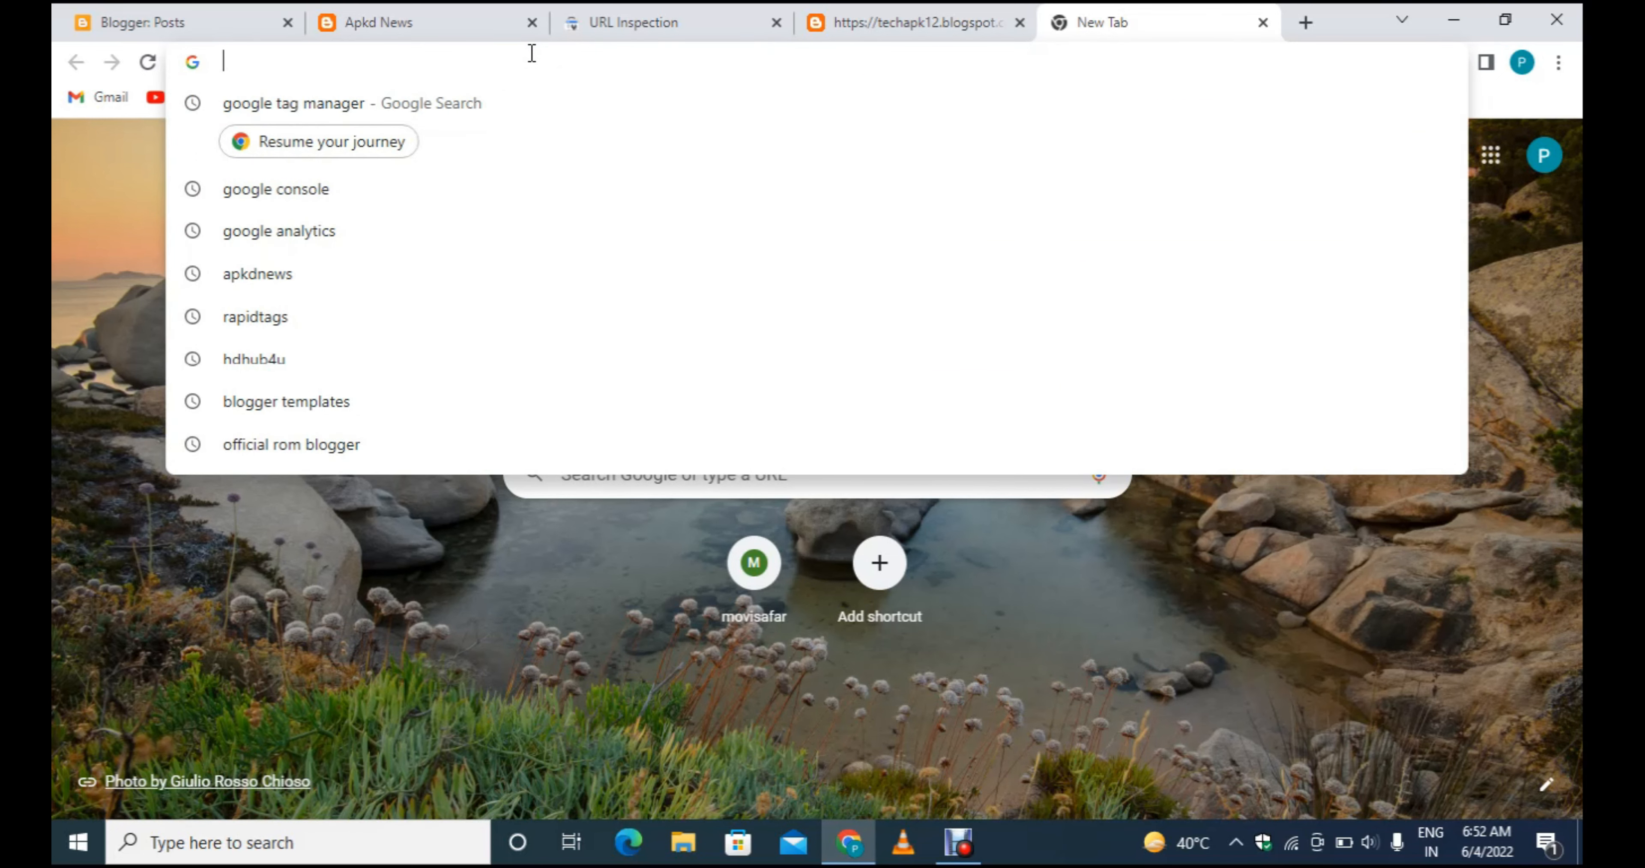
{"action": "type", "text": "gam"}
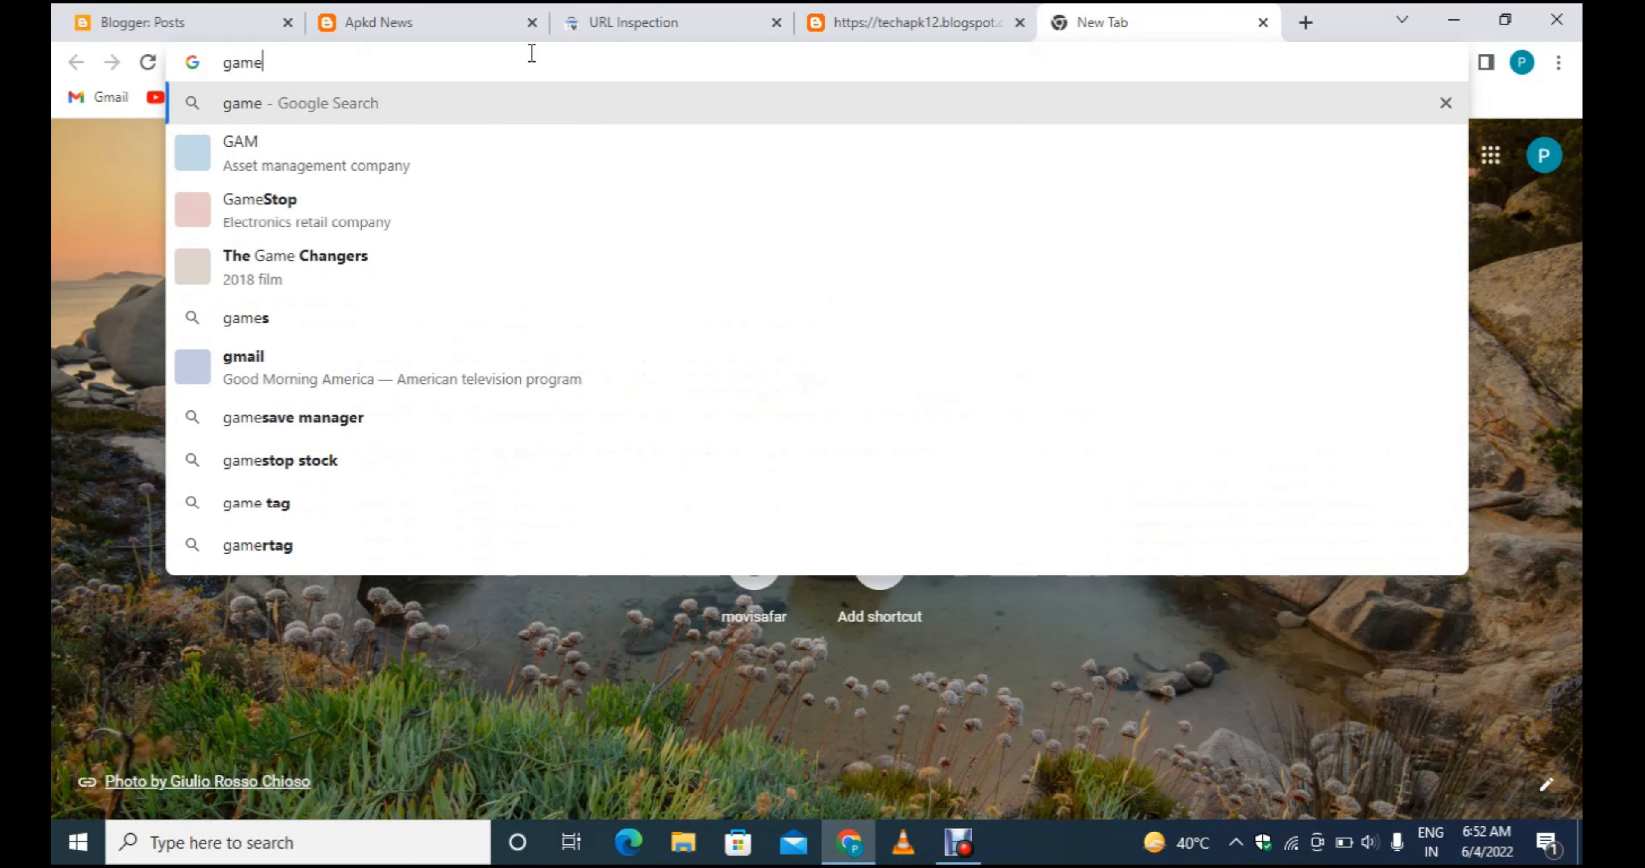
{"action": "key", "text": "BackSpace"}
{"action": "key", "text": "Return"}
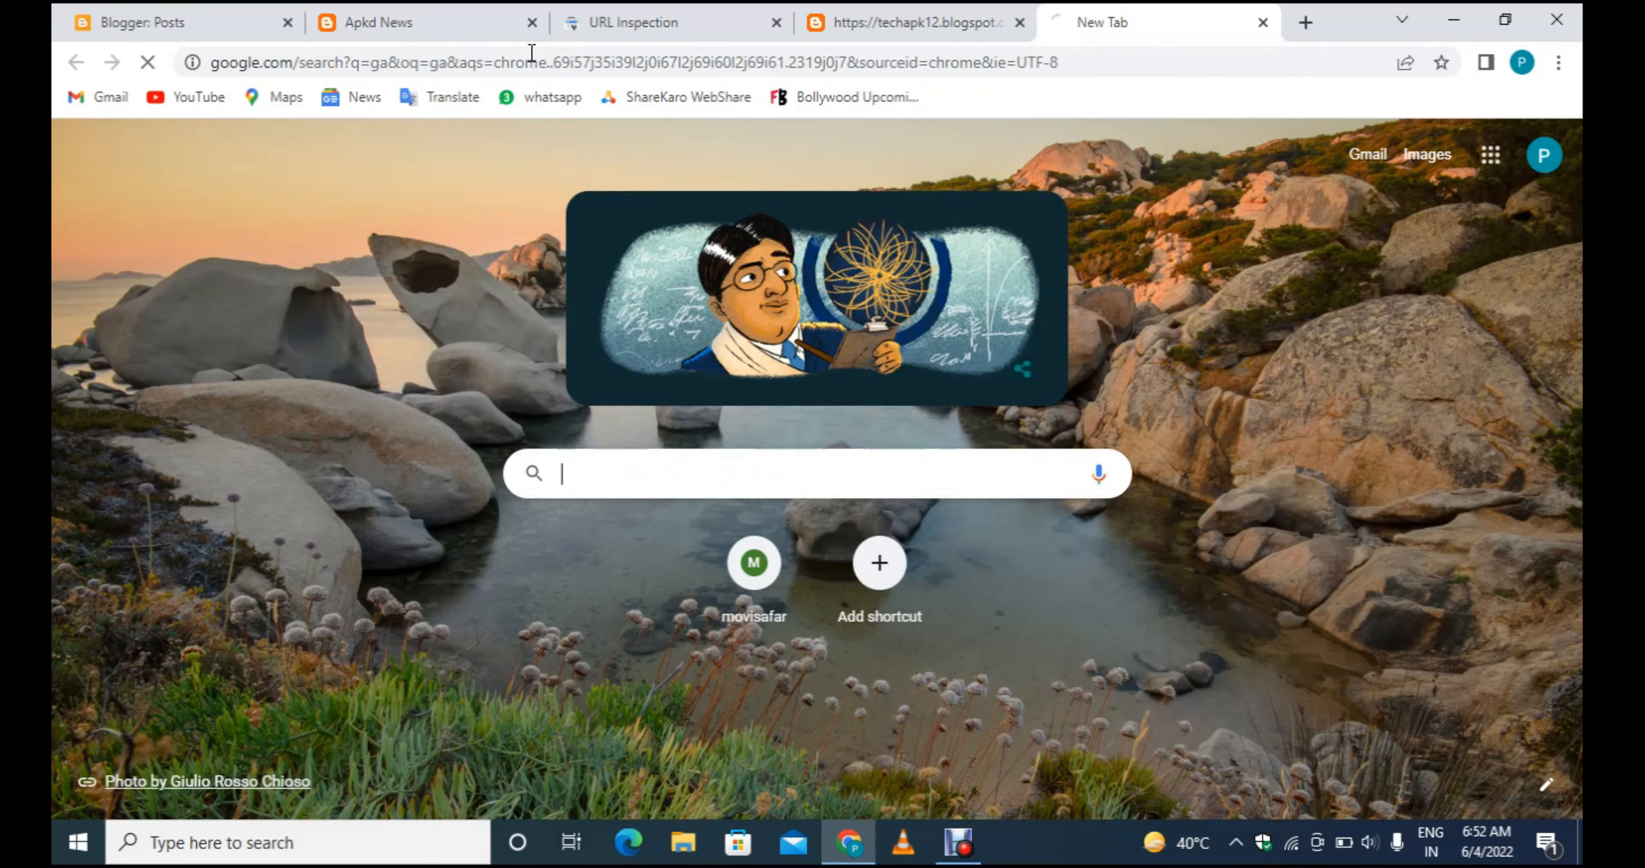
{"action": "double_click", "coordinate": [521, 193]}
{"action": "key", "text": "BackSpace"}
{"action": "key", "text": "ctrl+v"}
{"action": "key", "text": "Return"}
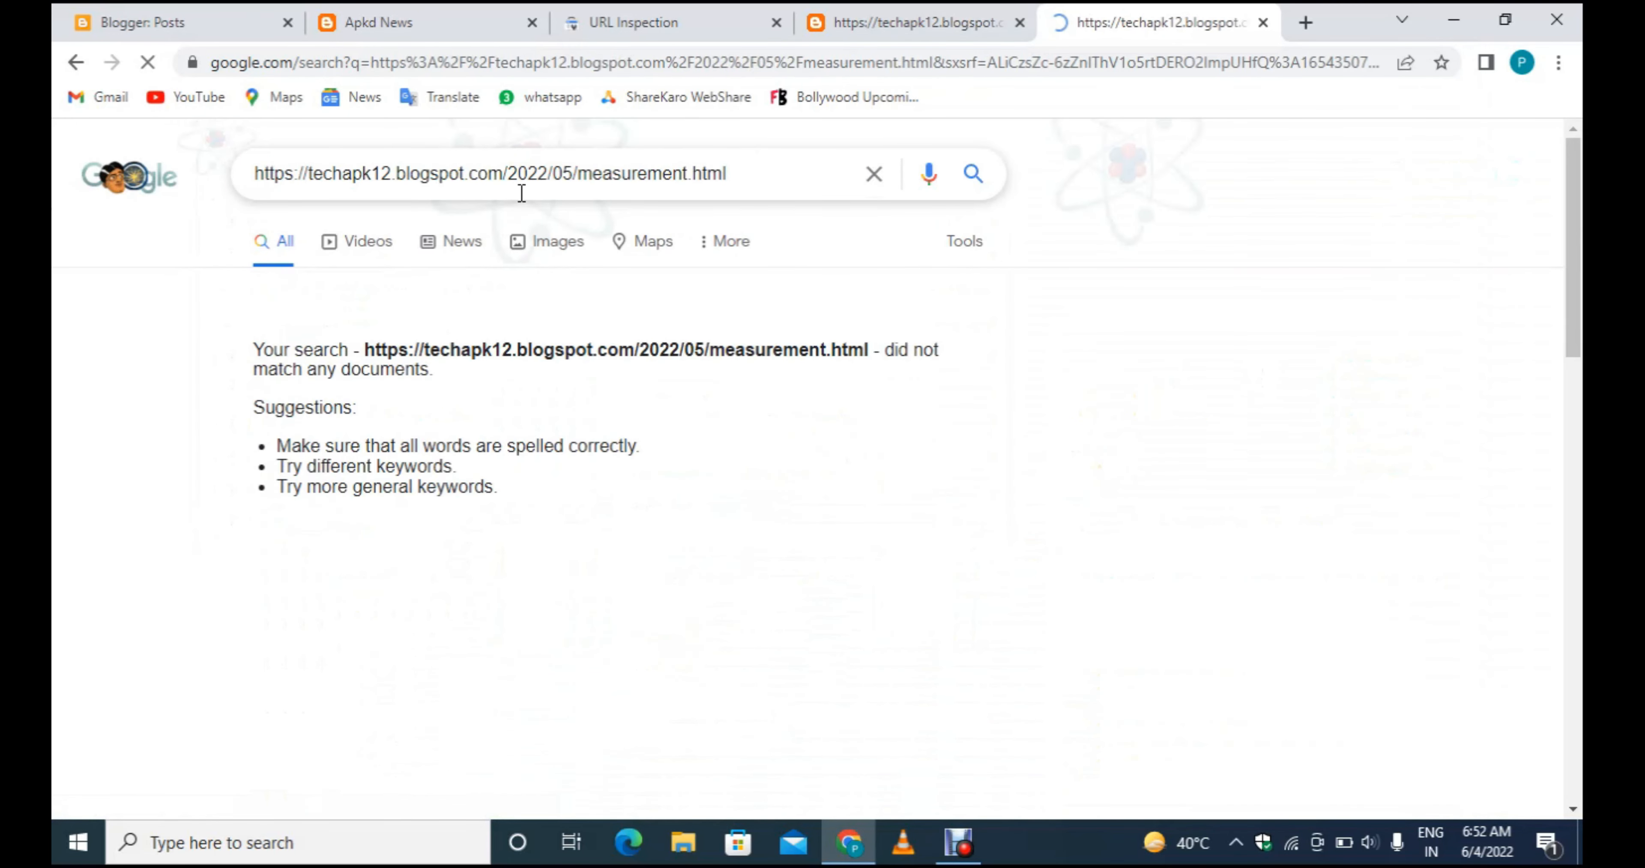
{"action": "scroll", "coordinate": [726, 480], "scroll_direction": "down", "scroll_amount": 3}
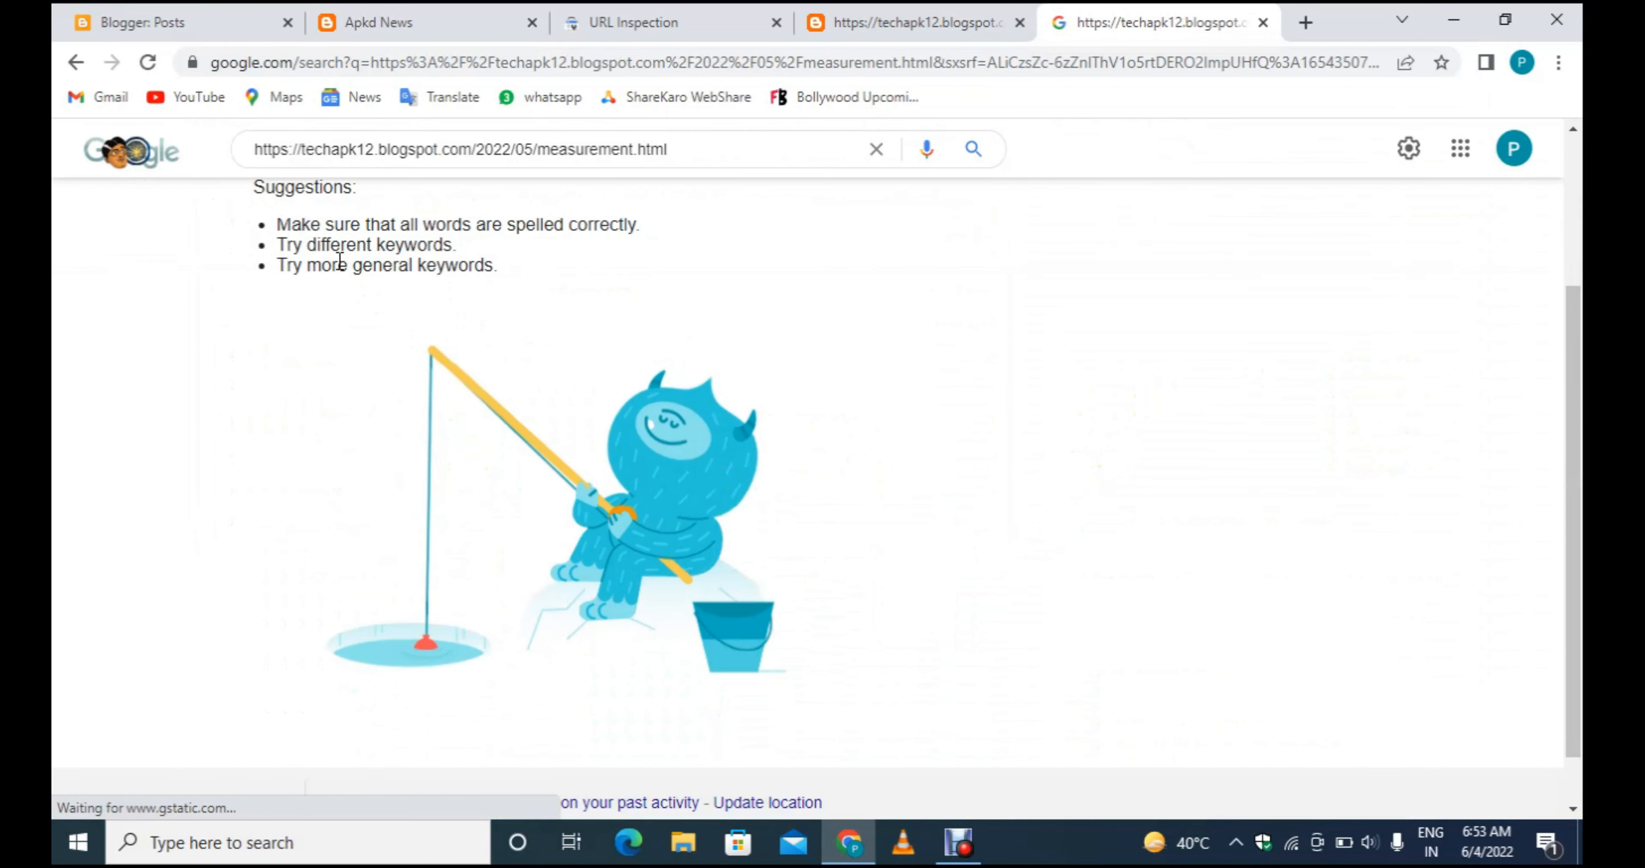
{"action": "left_click_drag", "start_coordinate": [337, 264], "coordinate": [753, 562]}
{"action": "left_click", "coordinate": [1022, 389]}
{"action": "scroll", "coordinate": [1022, 388], "scroll_direction": "up", "scroll_amount": 3}
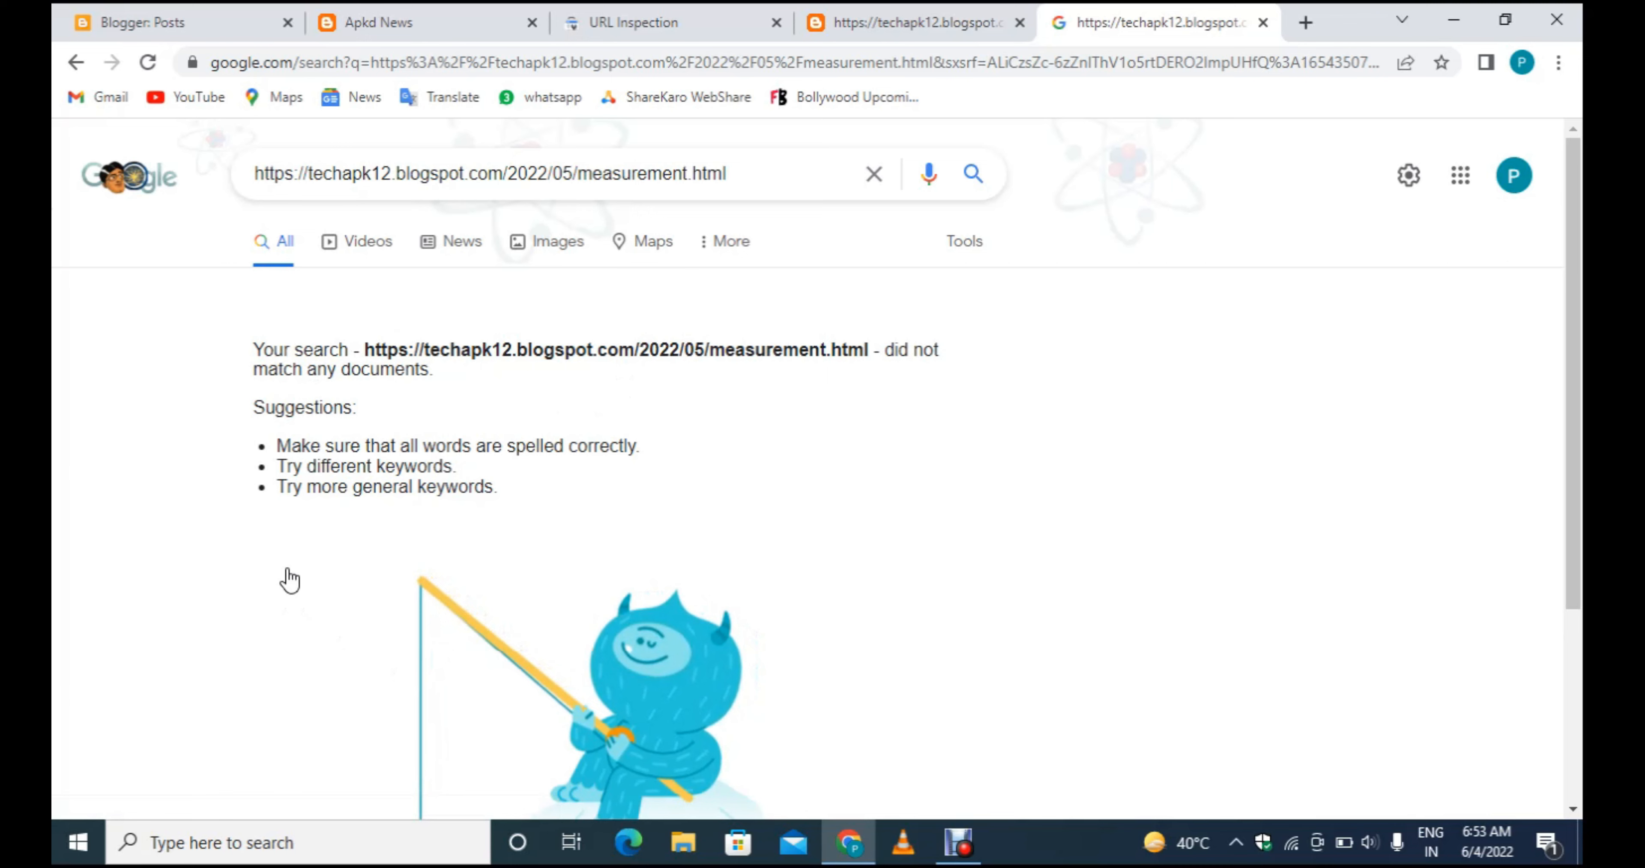
Revisit the sitemap.xml page and the live test result, and check the site's Overview and Sitemaps reports in Search Console.
{"action": "left_click", "coordinate": [911, 21]}
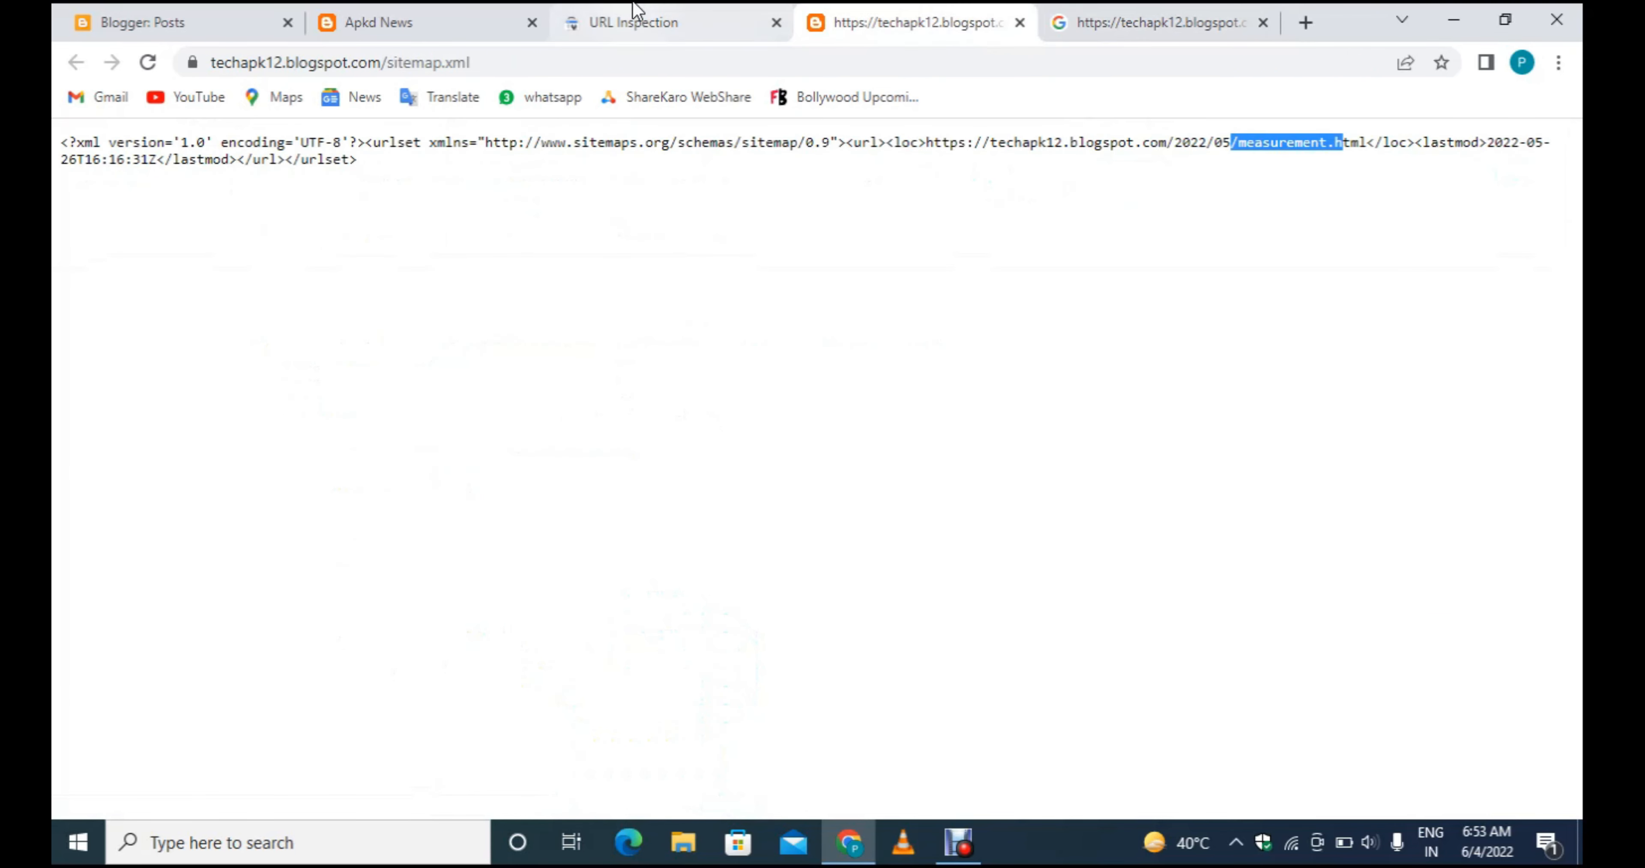
{"action": "left_click", "coordinate": [604, 21]}
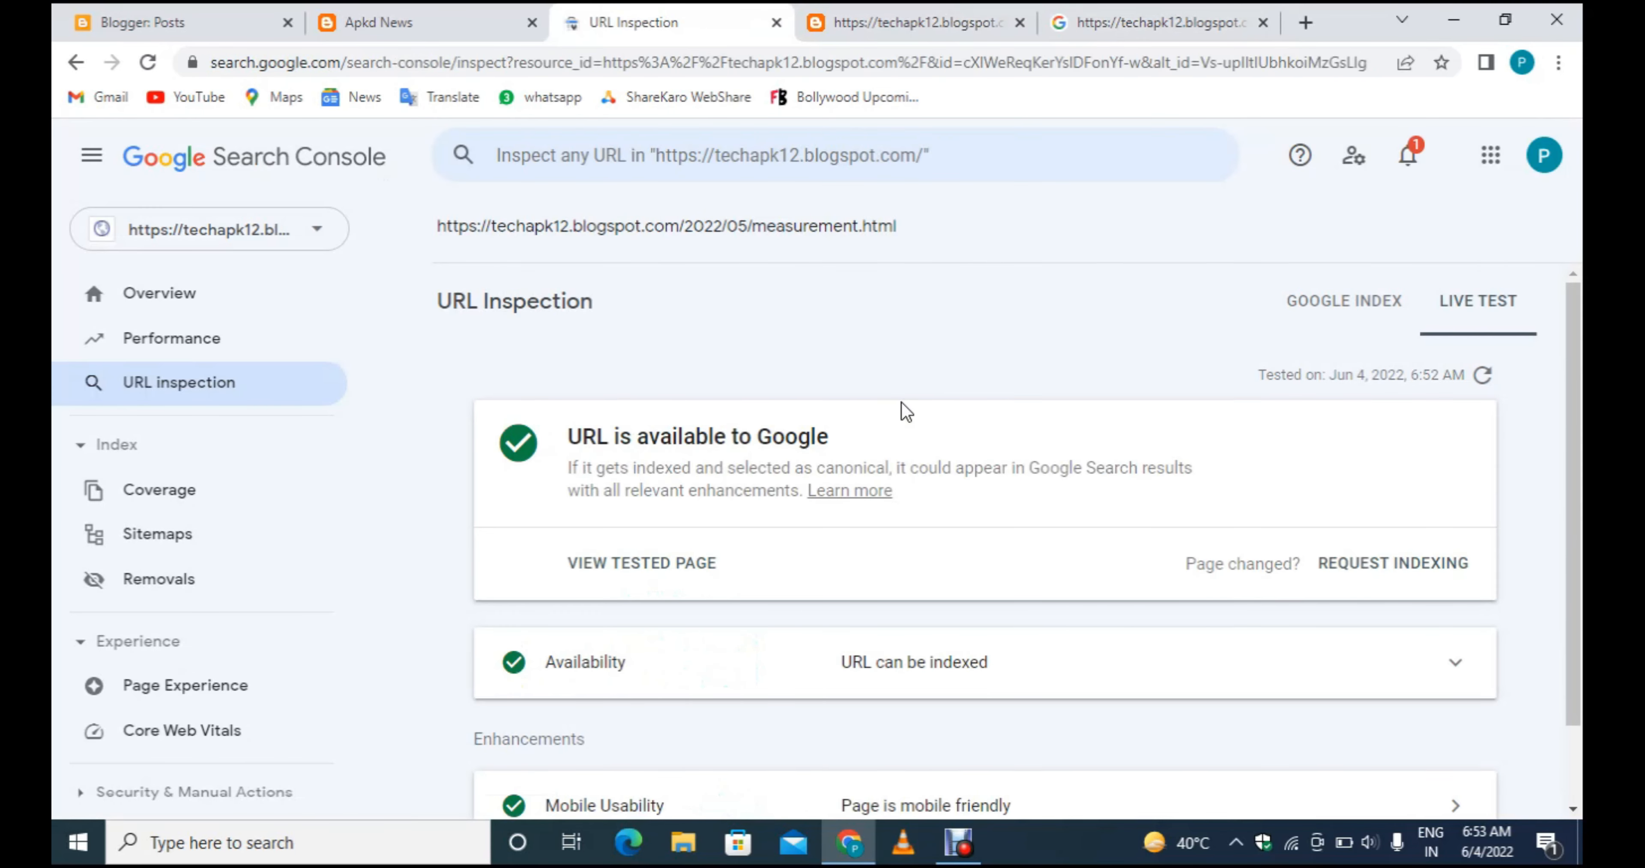
{"action": "left_click", "coordinate": [240, 310]}
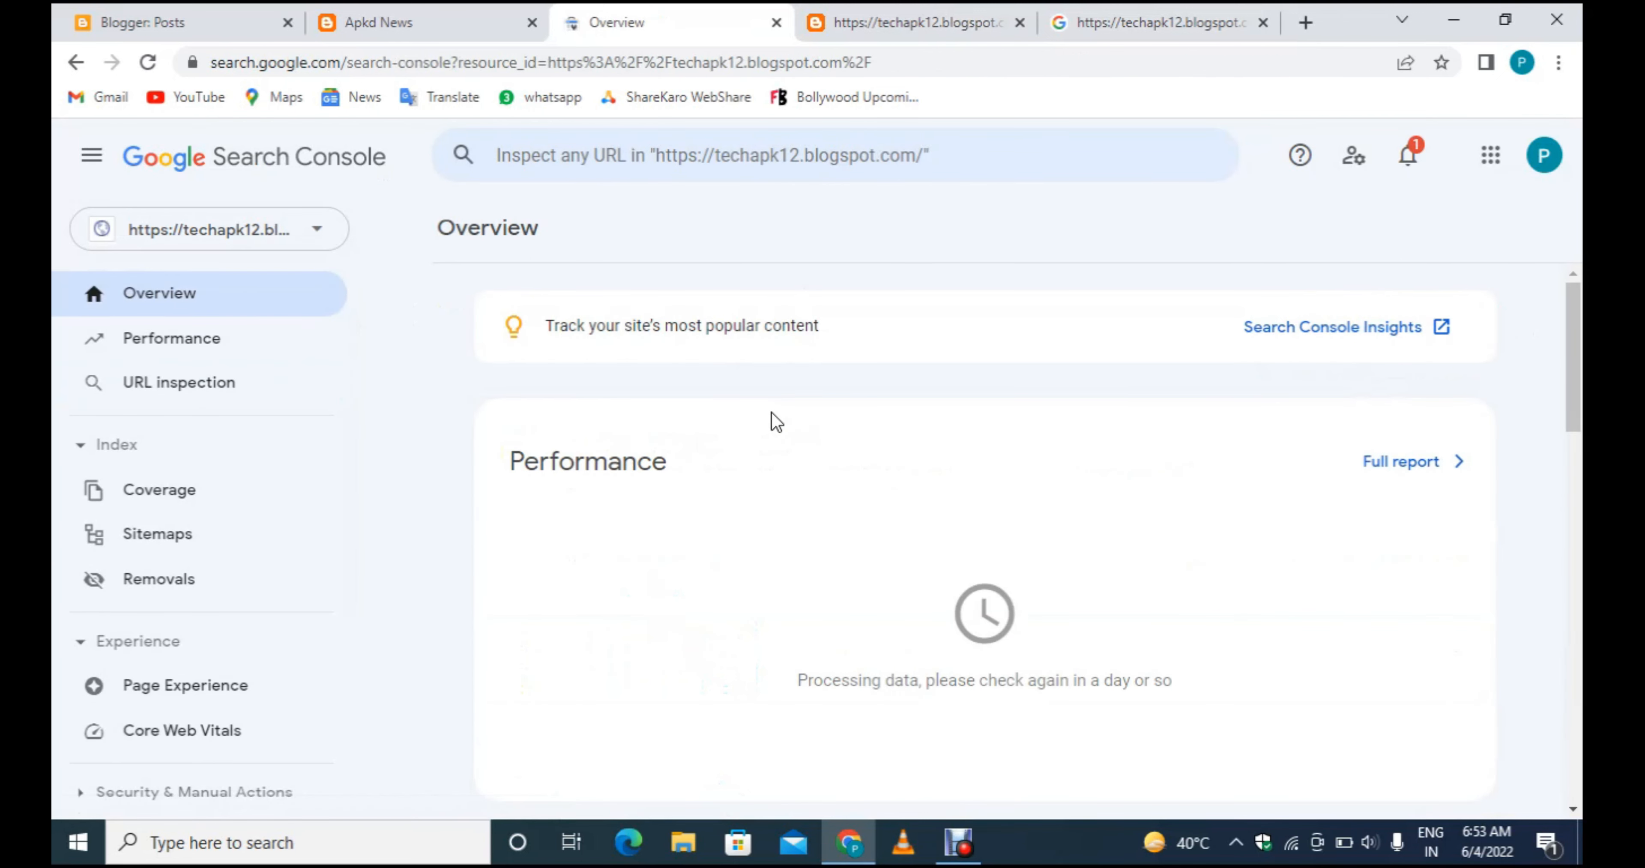
{"action": "left_click", "coordinate": [189, 539]}
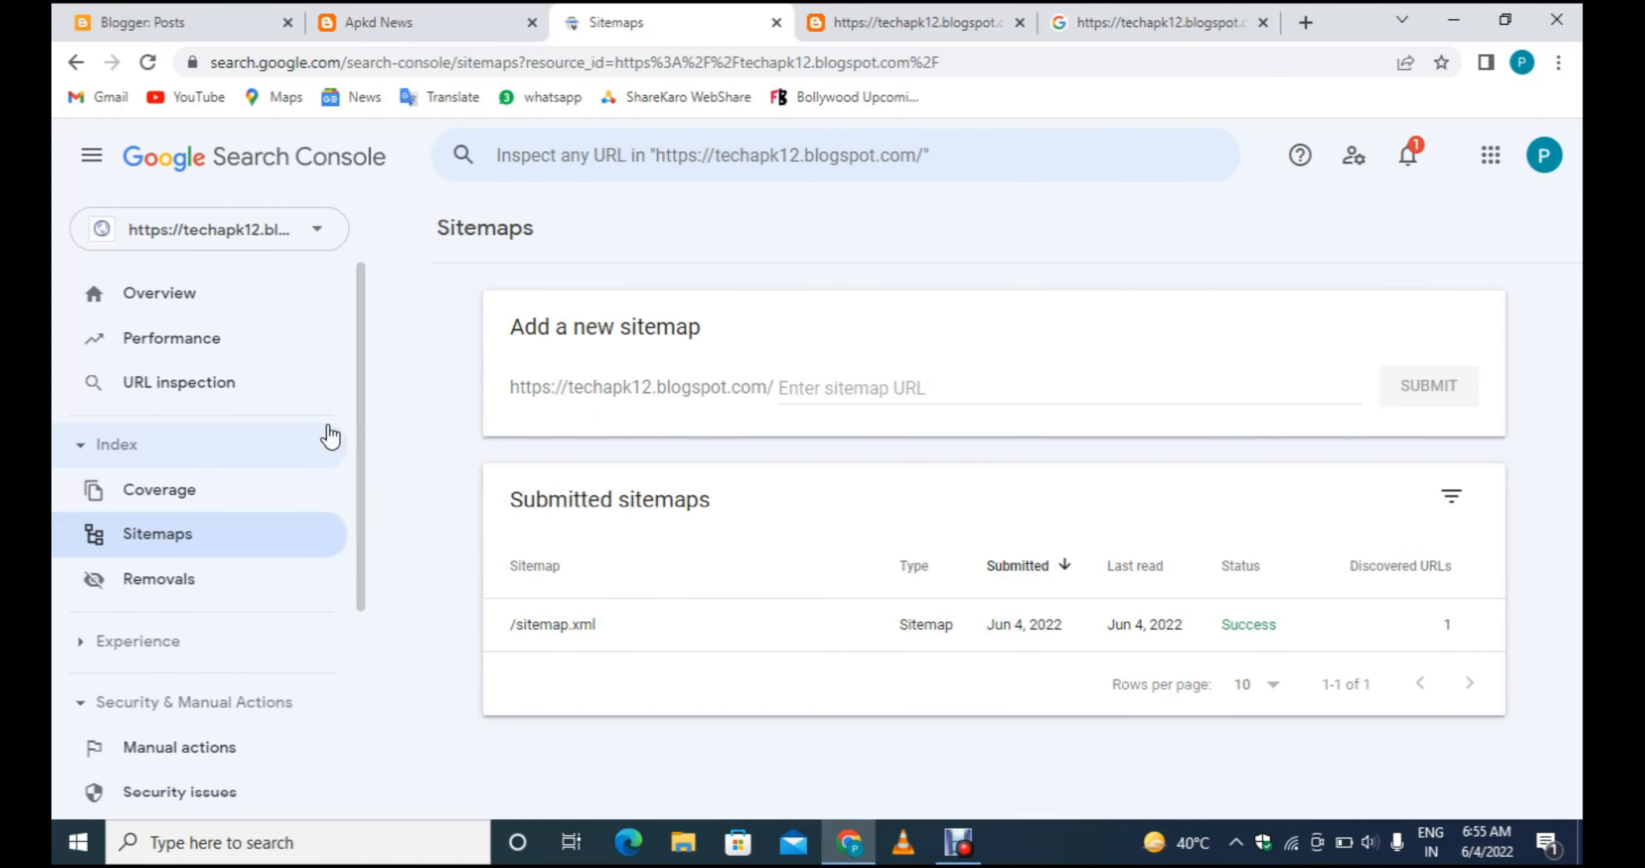
Open the International targeting page from Search Console's legacy tools and reports.
{"action": "scroll", "coordinate": [326, 436], "scroll_direction": "down", "scroll_amount": 3}
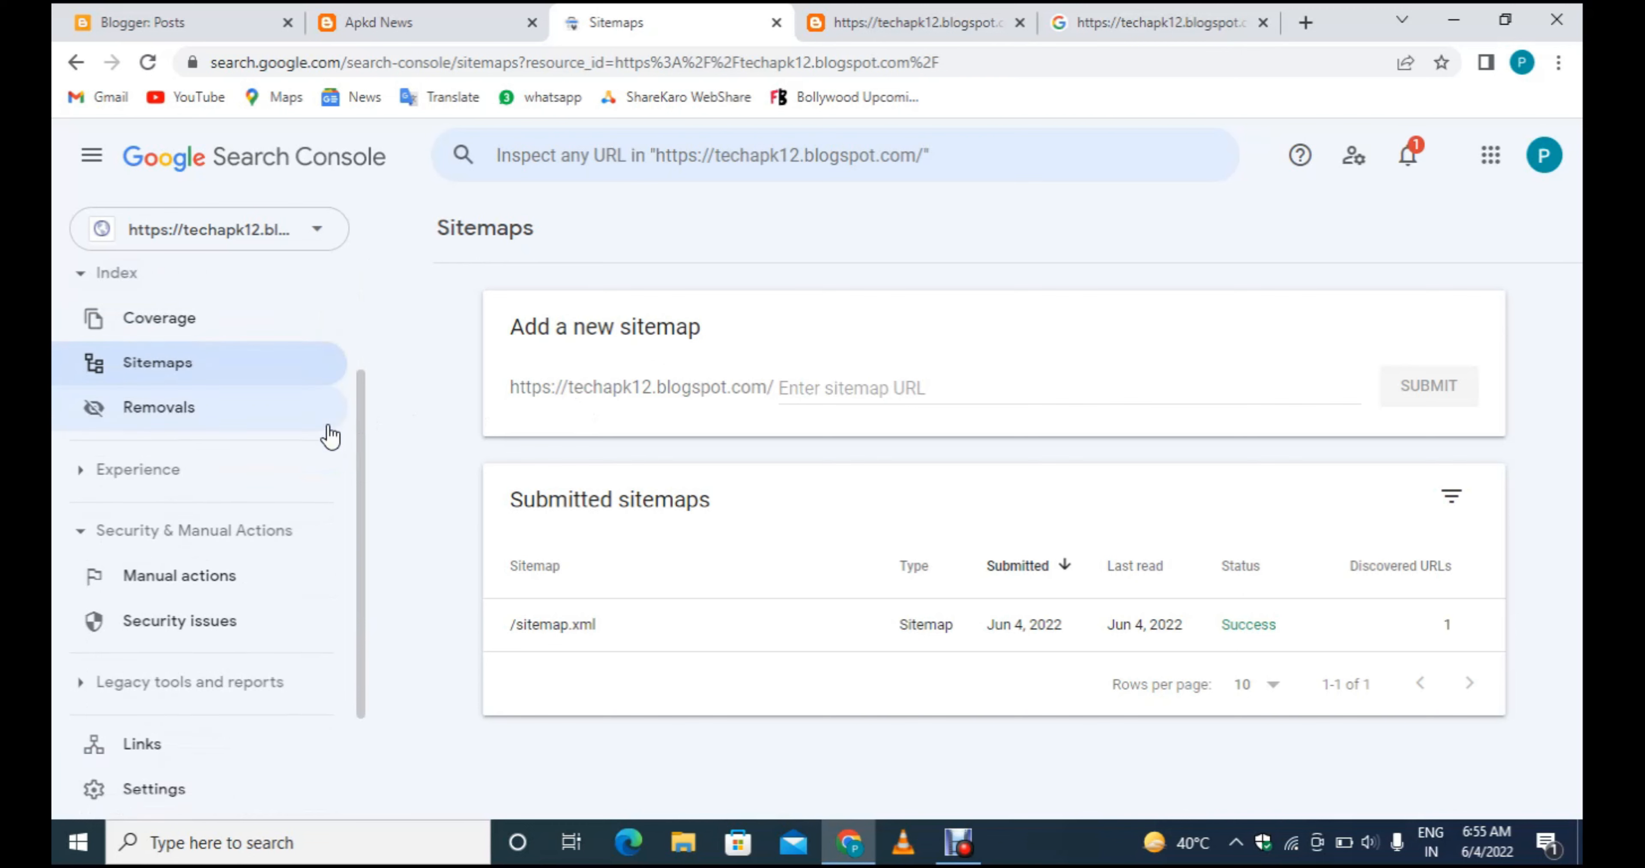
{"action": "scroll", "coordinate": [327, 434], "scroll_direction": "down", "scroll_amount": 3}
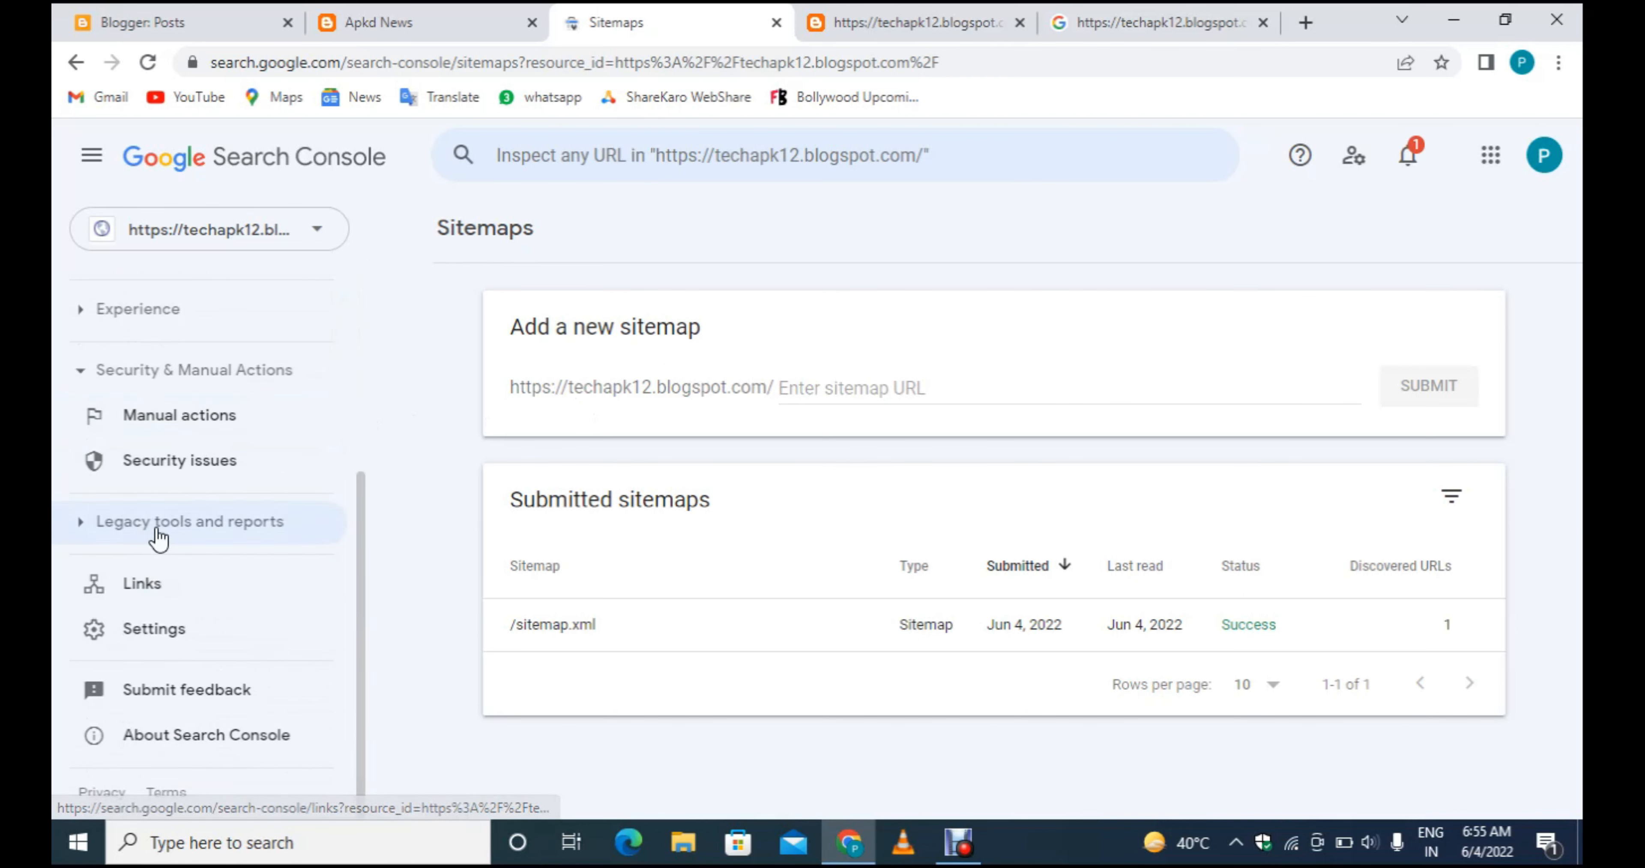
{"action": "left_click", "coordinate": [257, 529]}
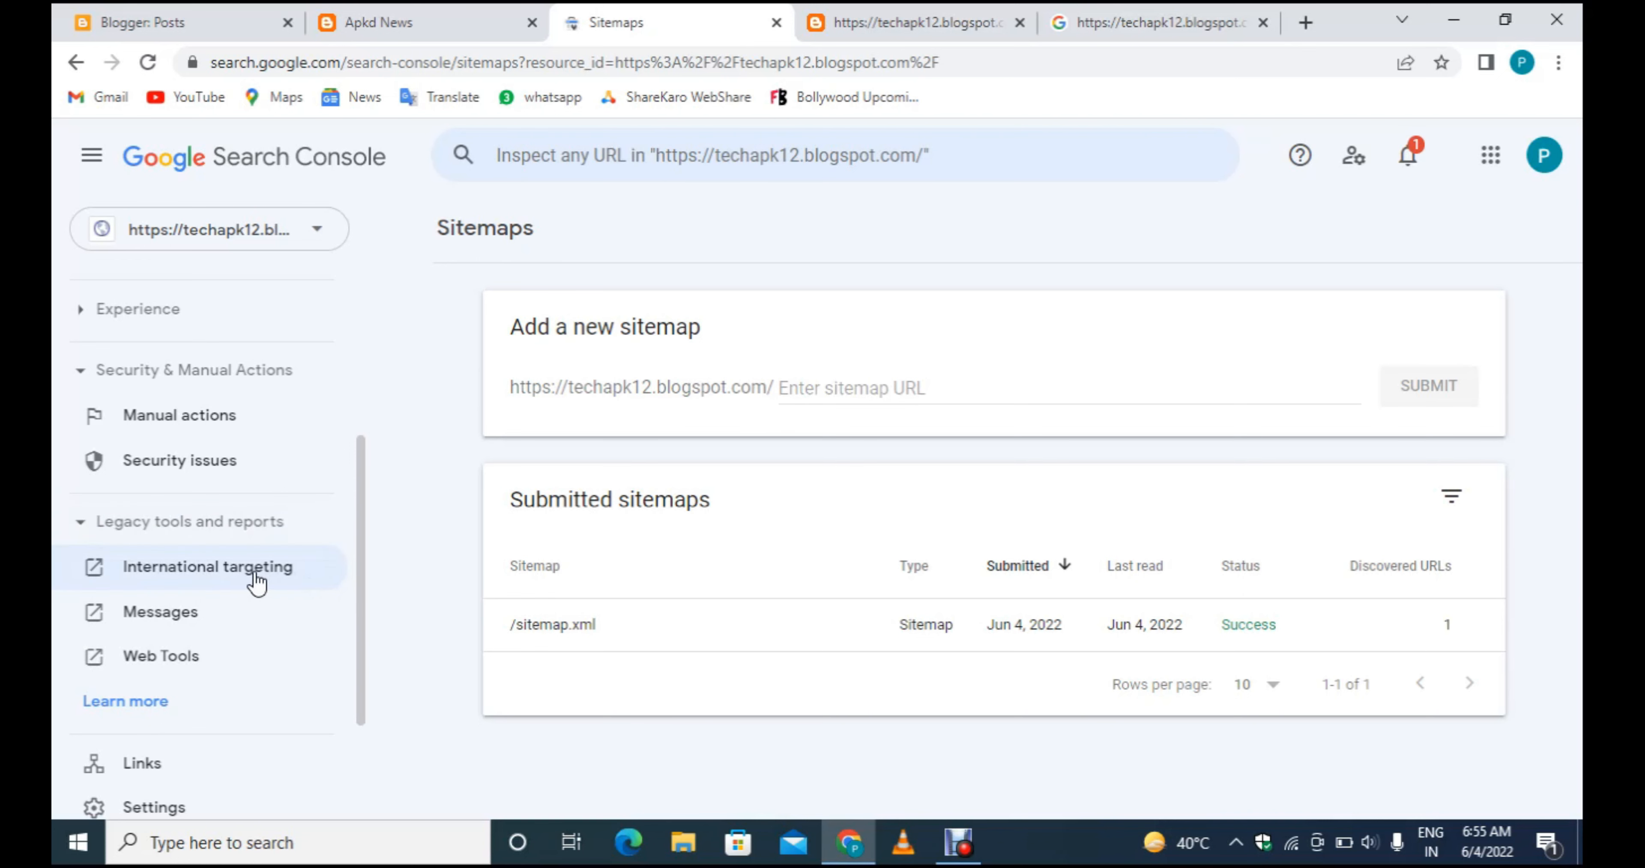
{"action": "left_click", "coordinate": [276, 577]}
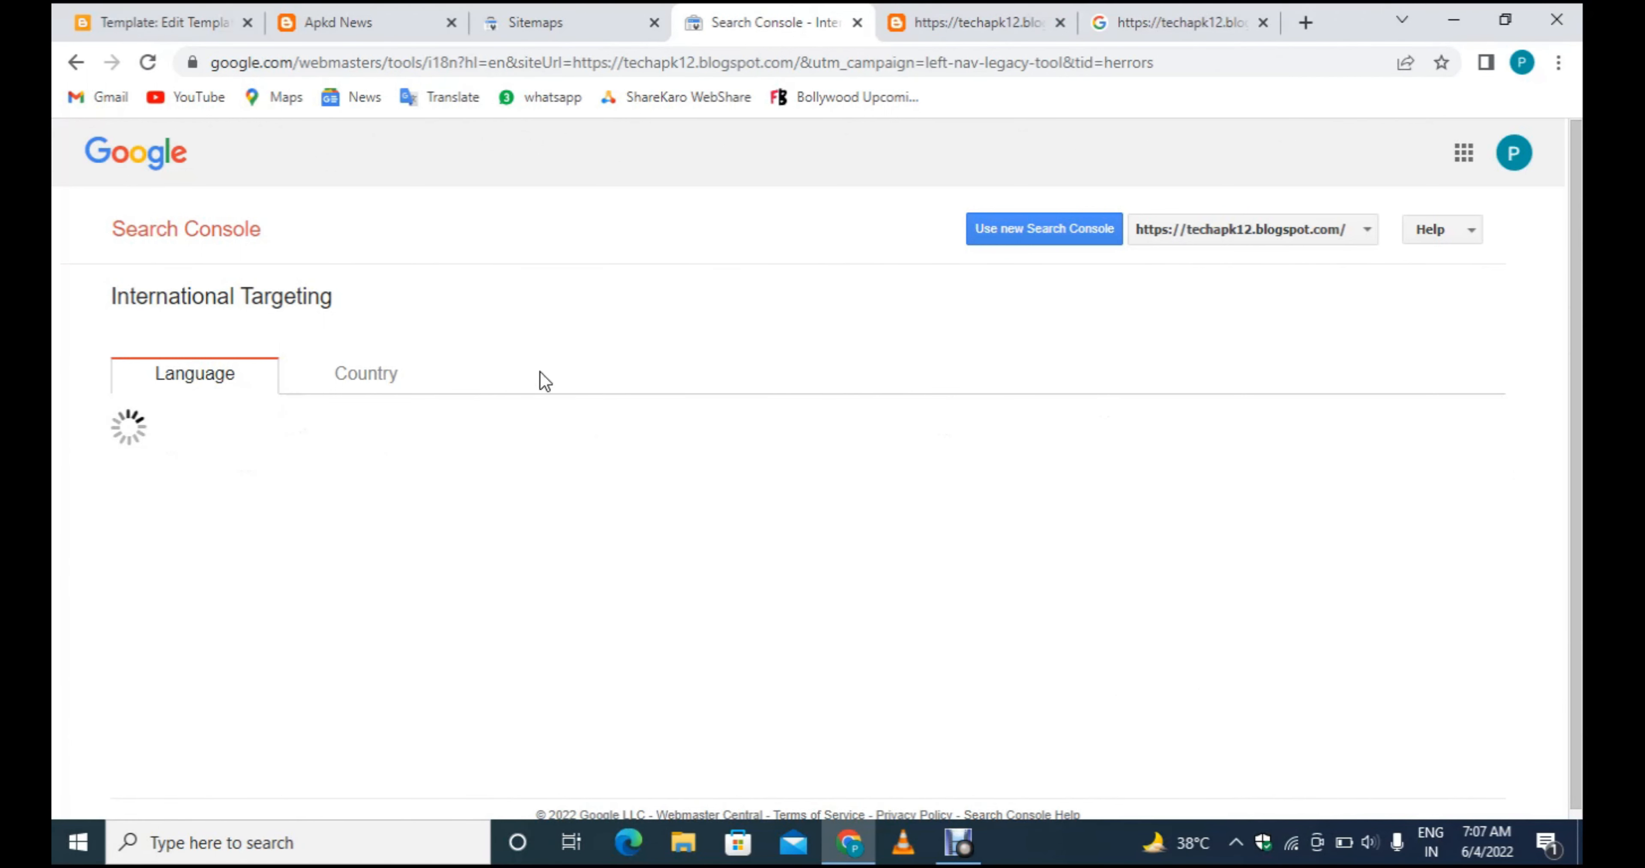
{"action": "left_click", "coordinate": [639, 11]}
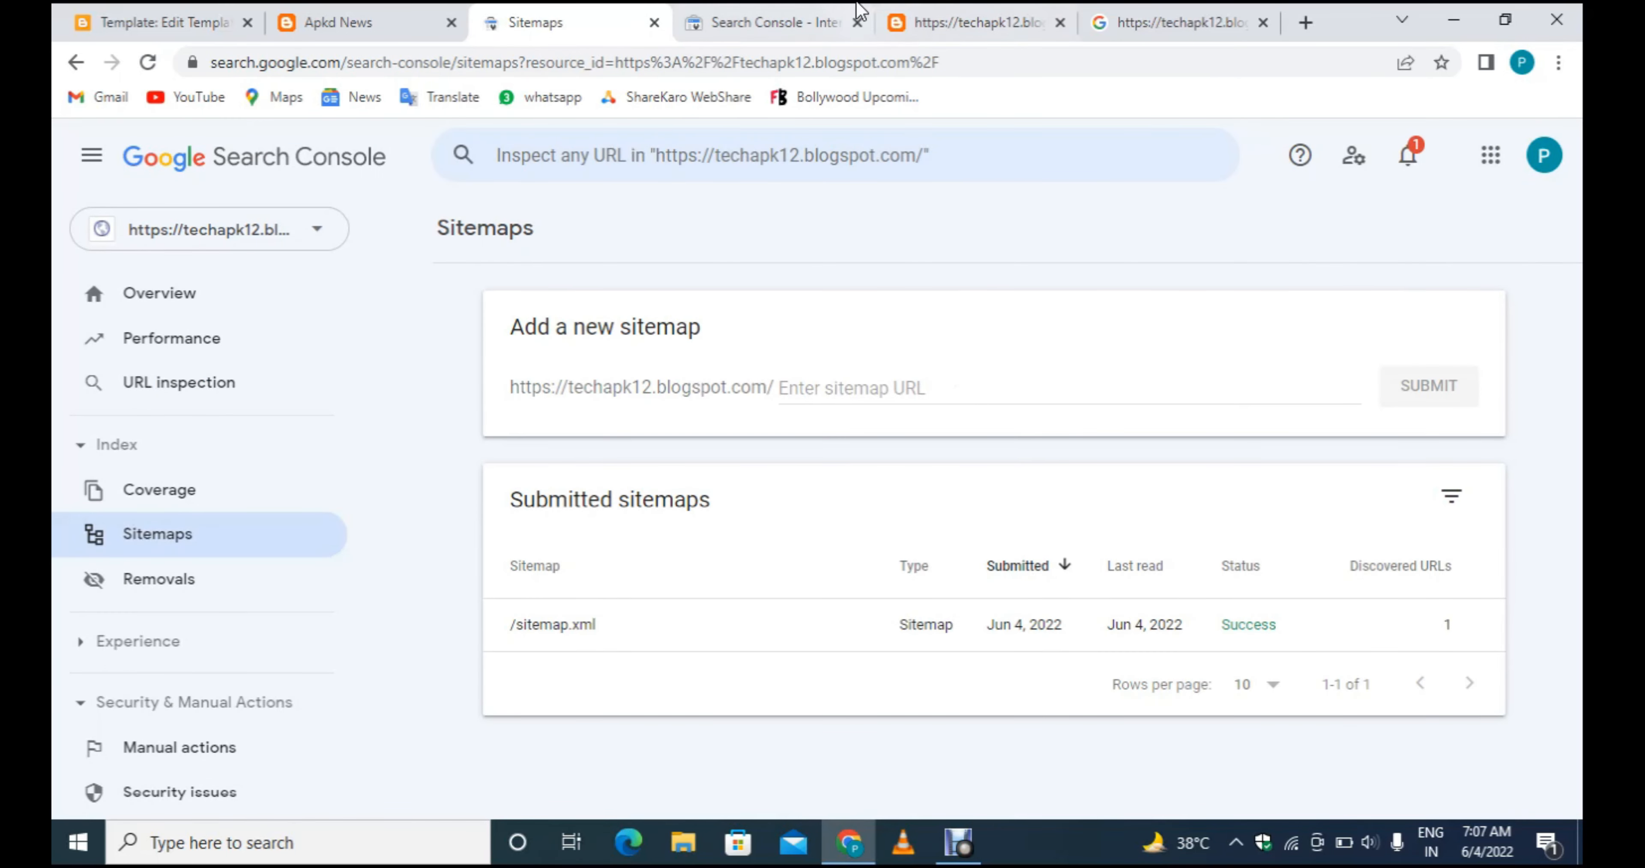
{"action": "left_click", "coordinate": [767, 22]}
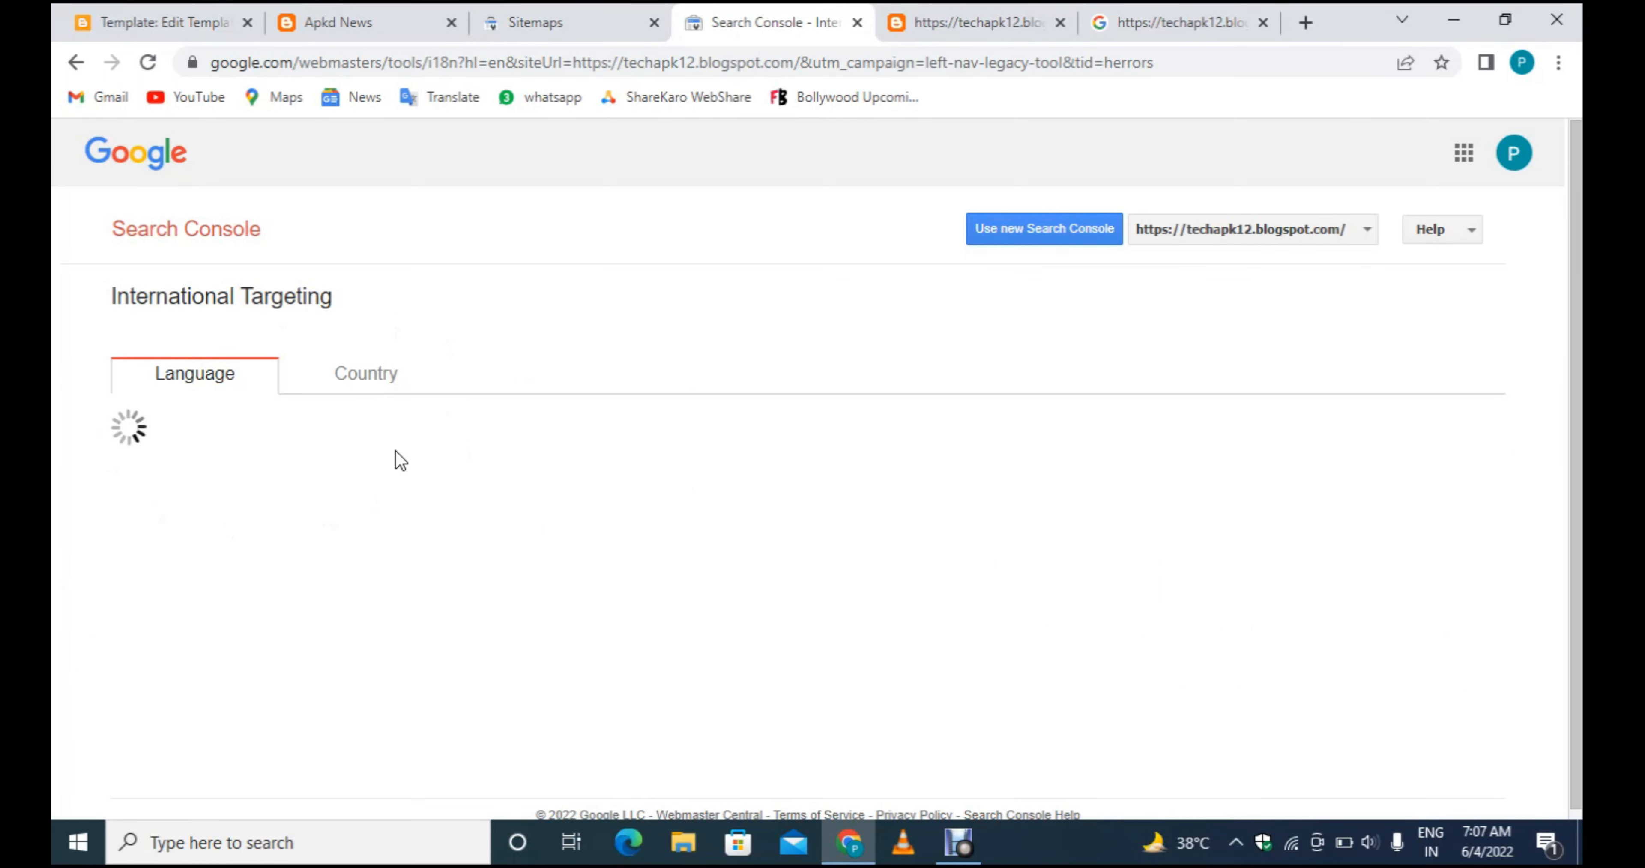
Enable country targeting for users in India, save the setting, and return to the language targeting view.
{"action": "left_click", "coordinate": [392, 387]}
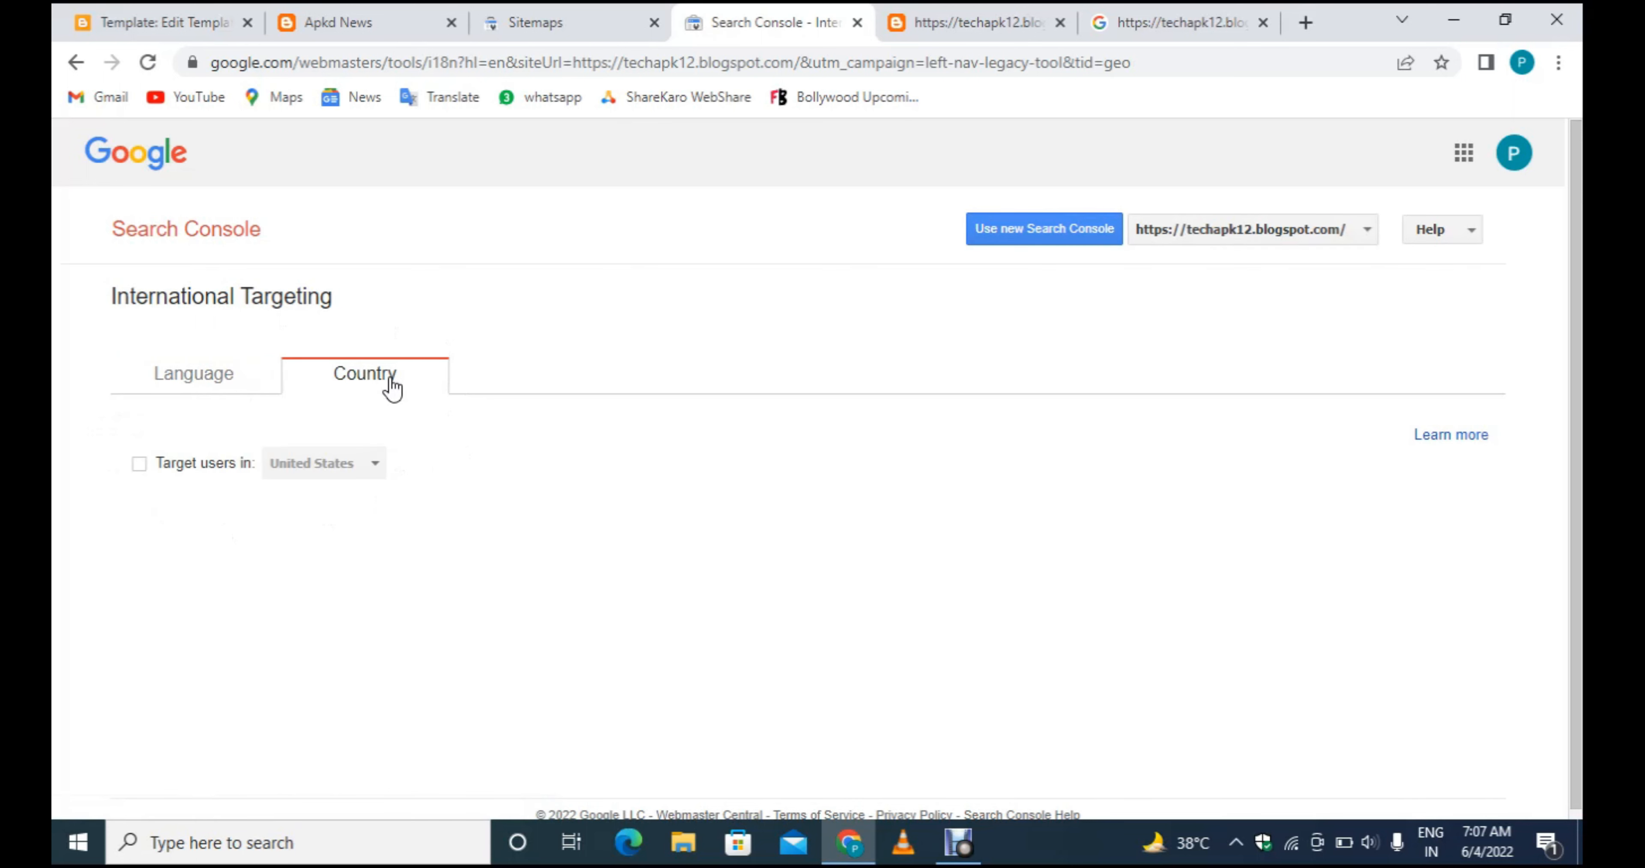
{"action": "left_click", "coordinate": [142, 465]}
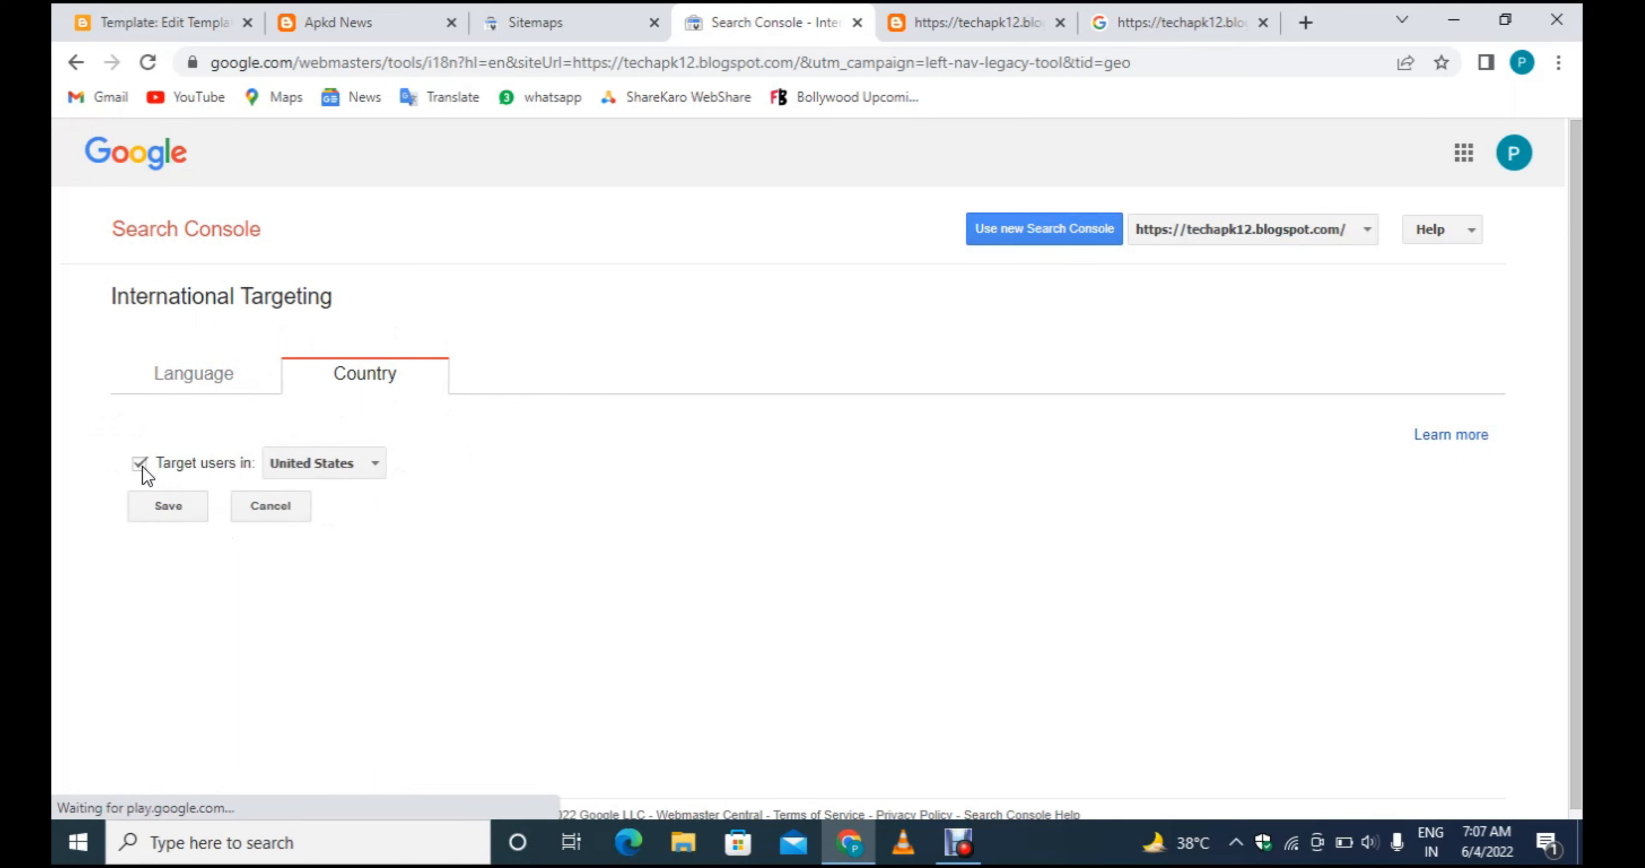
{"action": "left_click", "coordinate": [369, 468]}
{"action": "scroll", "coordinate": [521, 311], "scroll_direction": "up", "scroll_amount": 20}
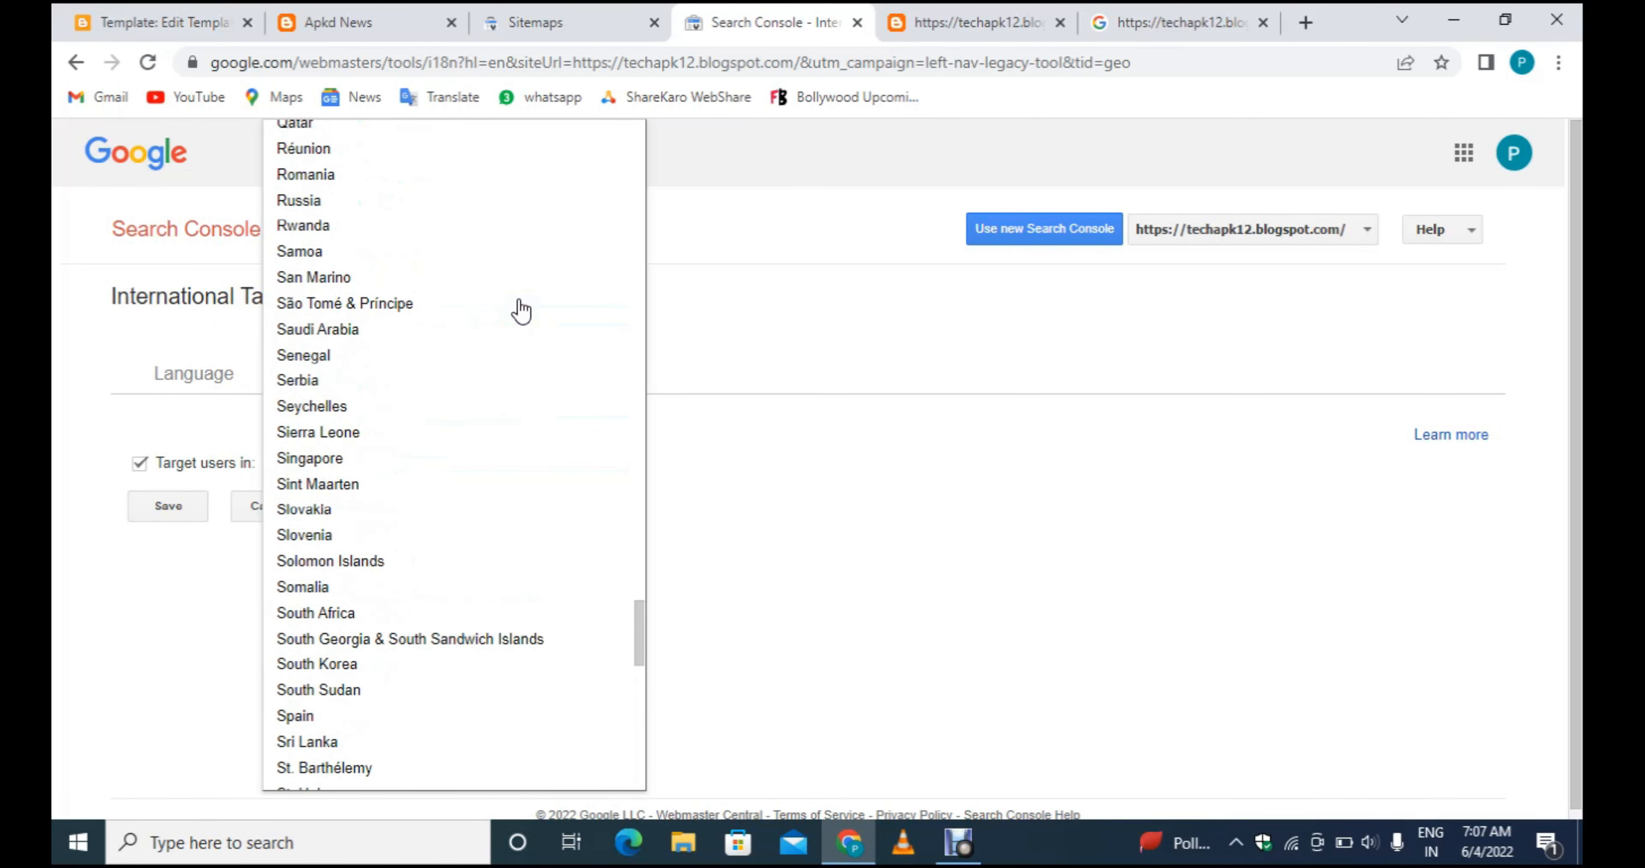
{"action": "scroll", "coordinate": [521, 311], "scroll_direction": "up", "scroll_amount": 1}
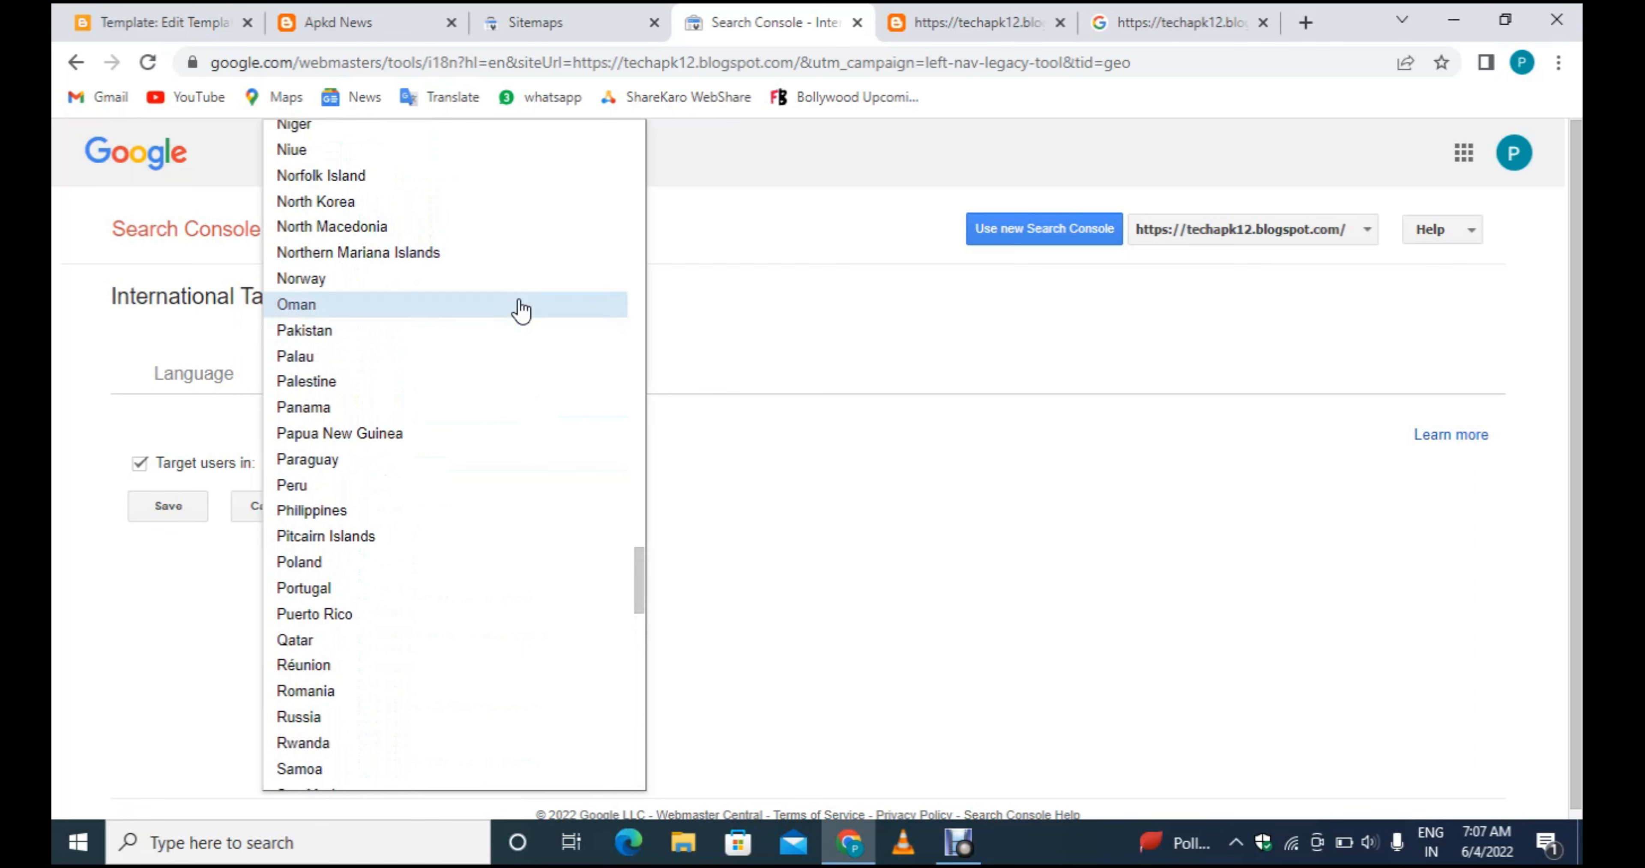
{"action": "scroll", "coordinate": [521, 311], "scroll_direction": "up", "scroll_amount": 15}
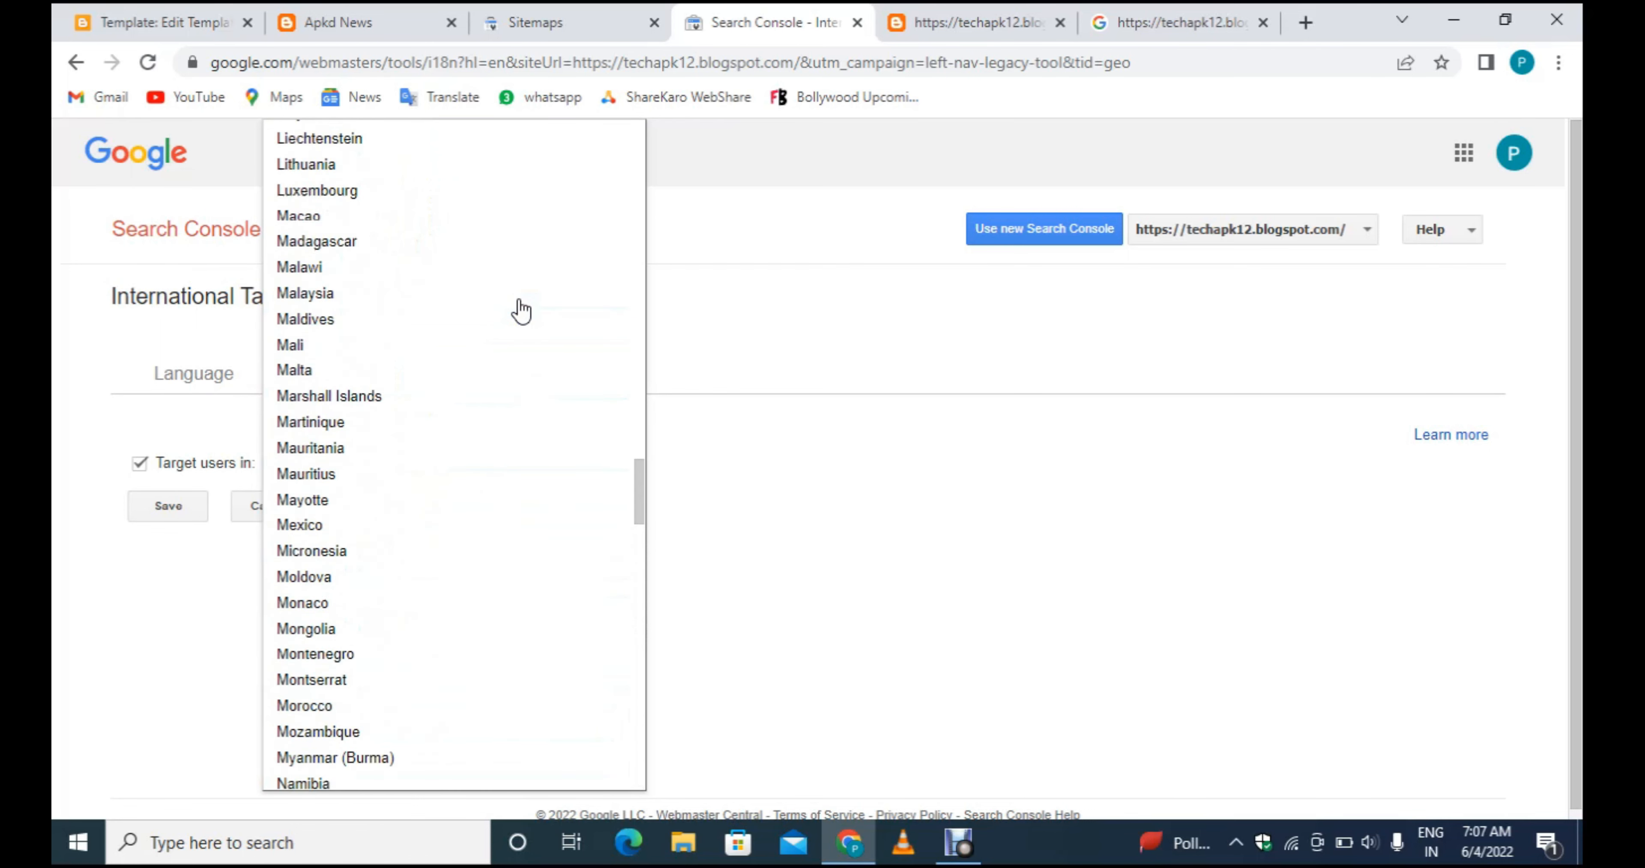
{"action": "scroll", "coordinate": [521, 312], "scroll_direction": "up", "scroll_amount": 10}
{"action": "scroll", "coordinate": [521, 312], "scroll_direction": "down", "scroll_amount": 2}
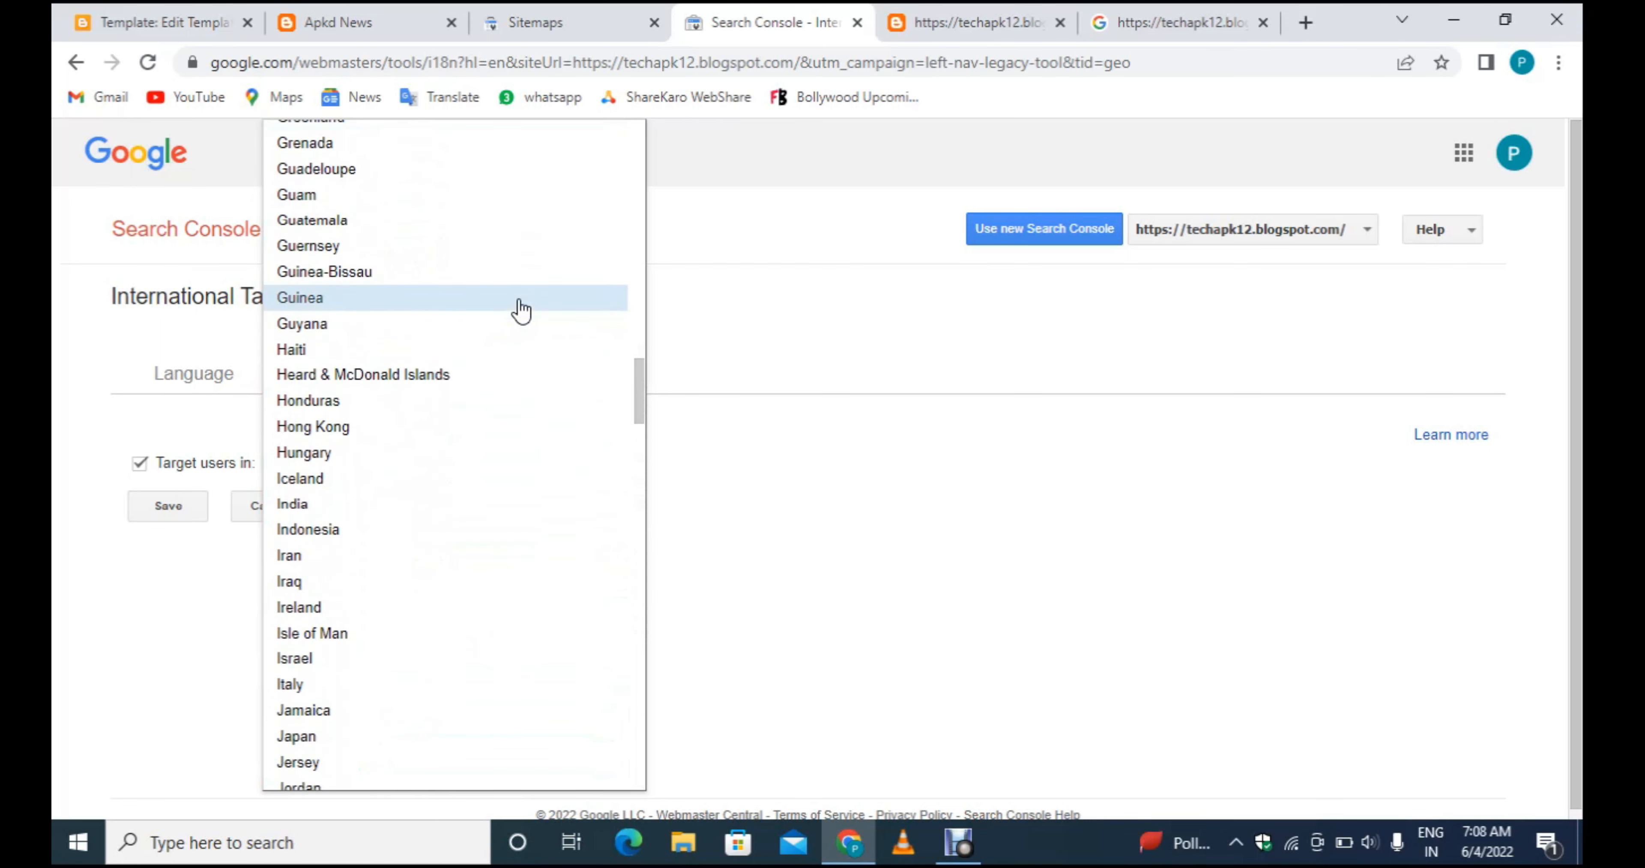
{"action": "left_click", "coordinate": [350, 505]}
{"action": "left_click", "coordinate": [159, 510]}
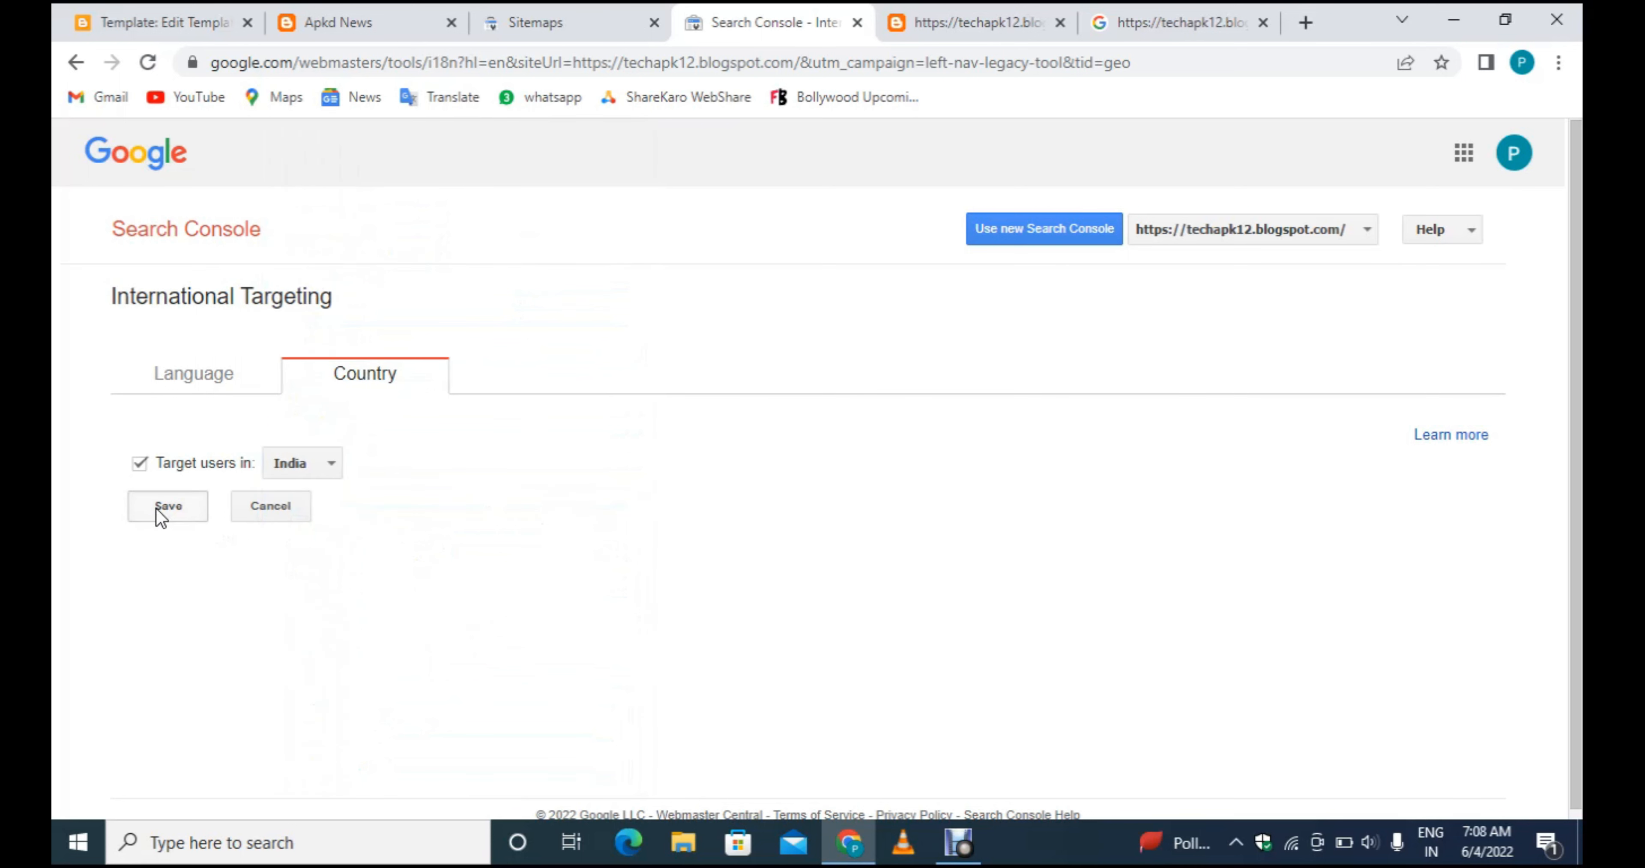
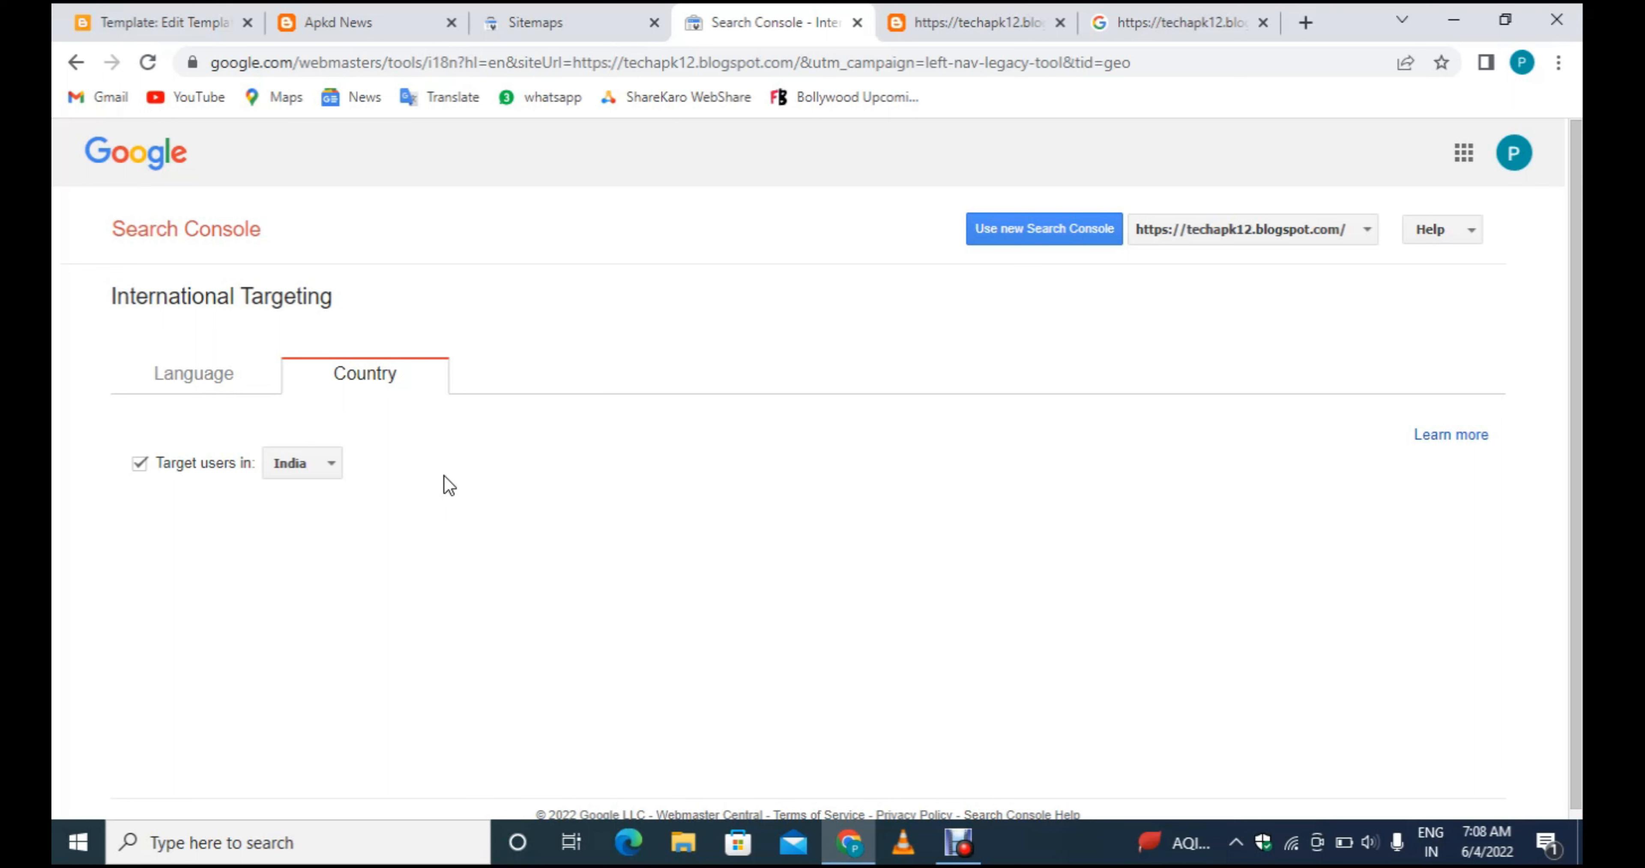
{"action": "left_click", "coordinate": [227, 391]}
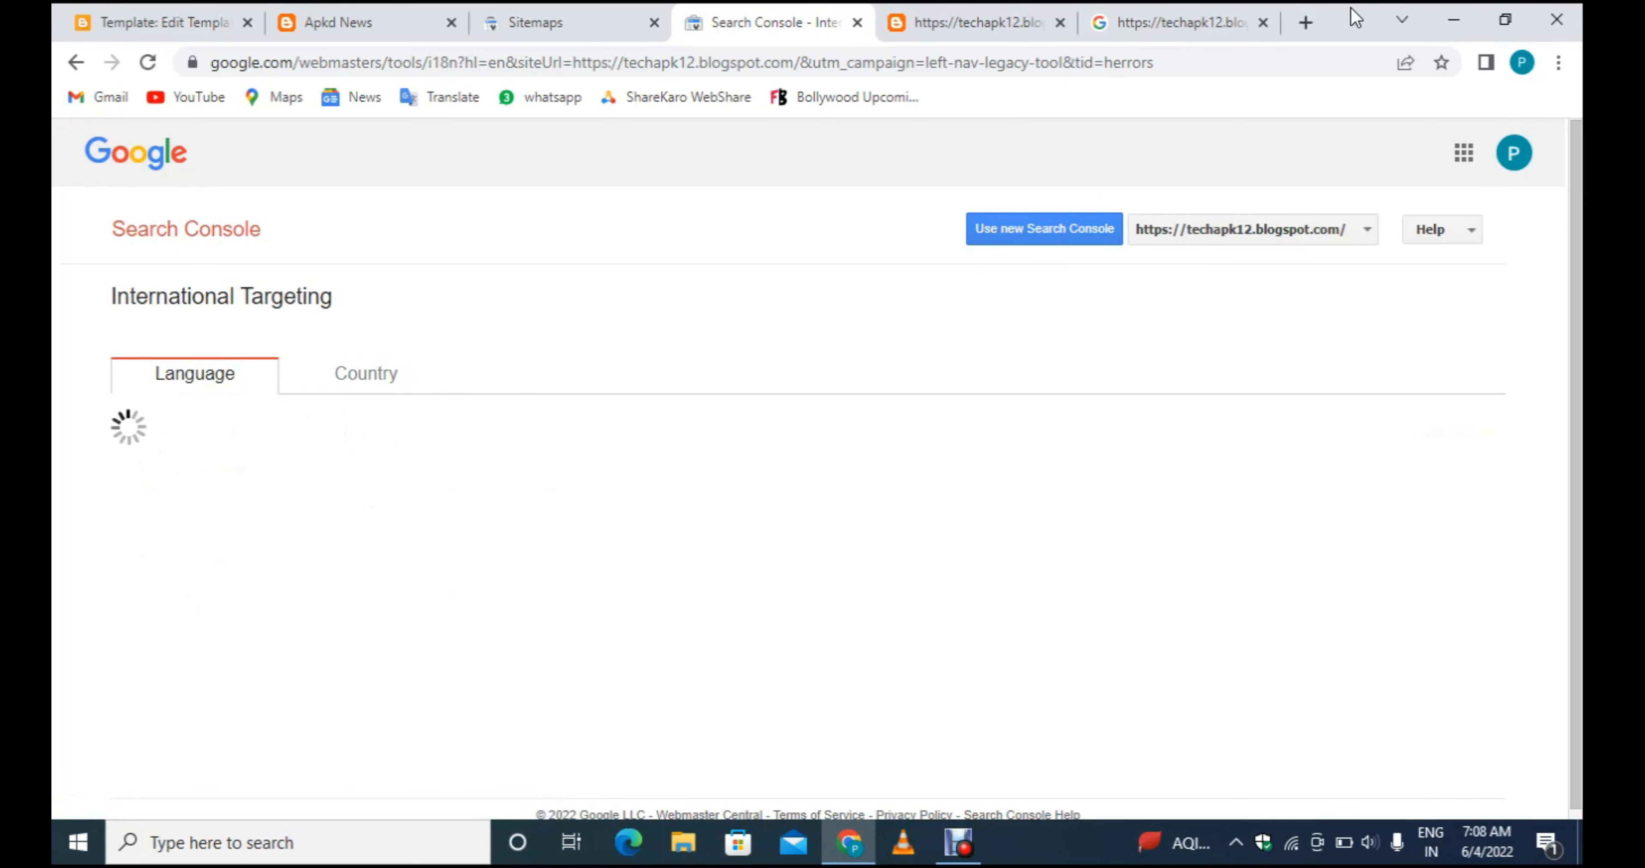
Search Google for "hreflang generator" in a new tab and open Aleyda Solis's hreflang Tags Generator Tool at its URL form.
{"action": "left_click", "coordinate": [1305, 22]}
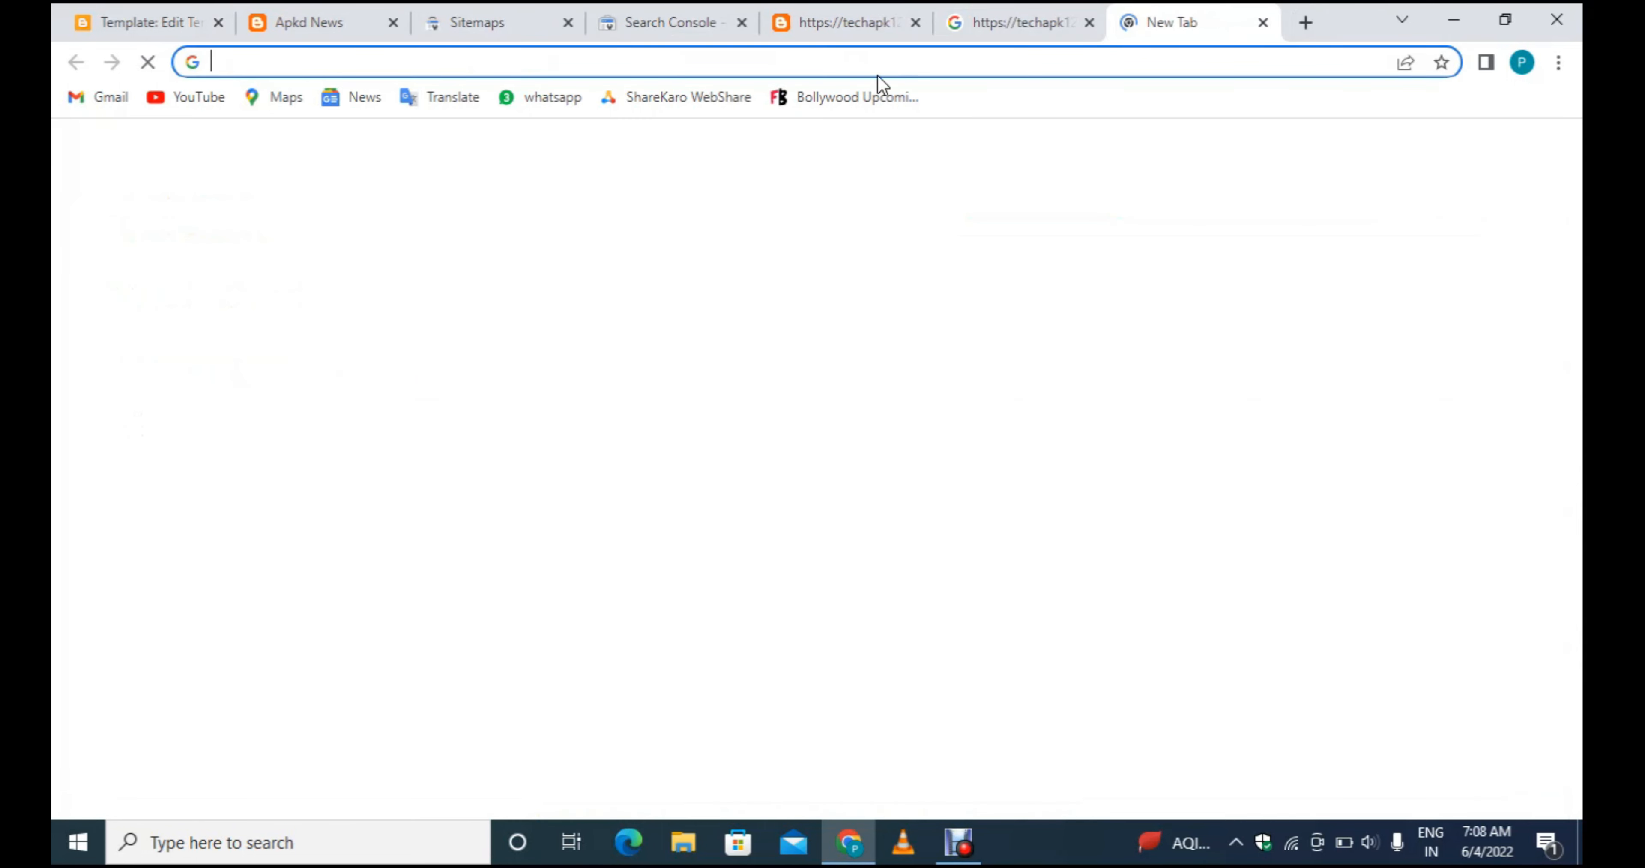
{"action": "type", "text": "hreflang generator"}
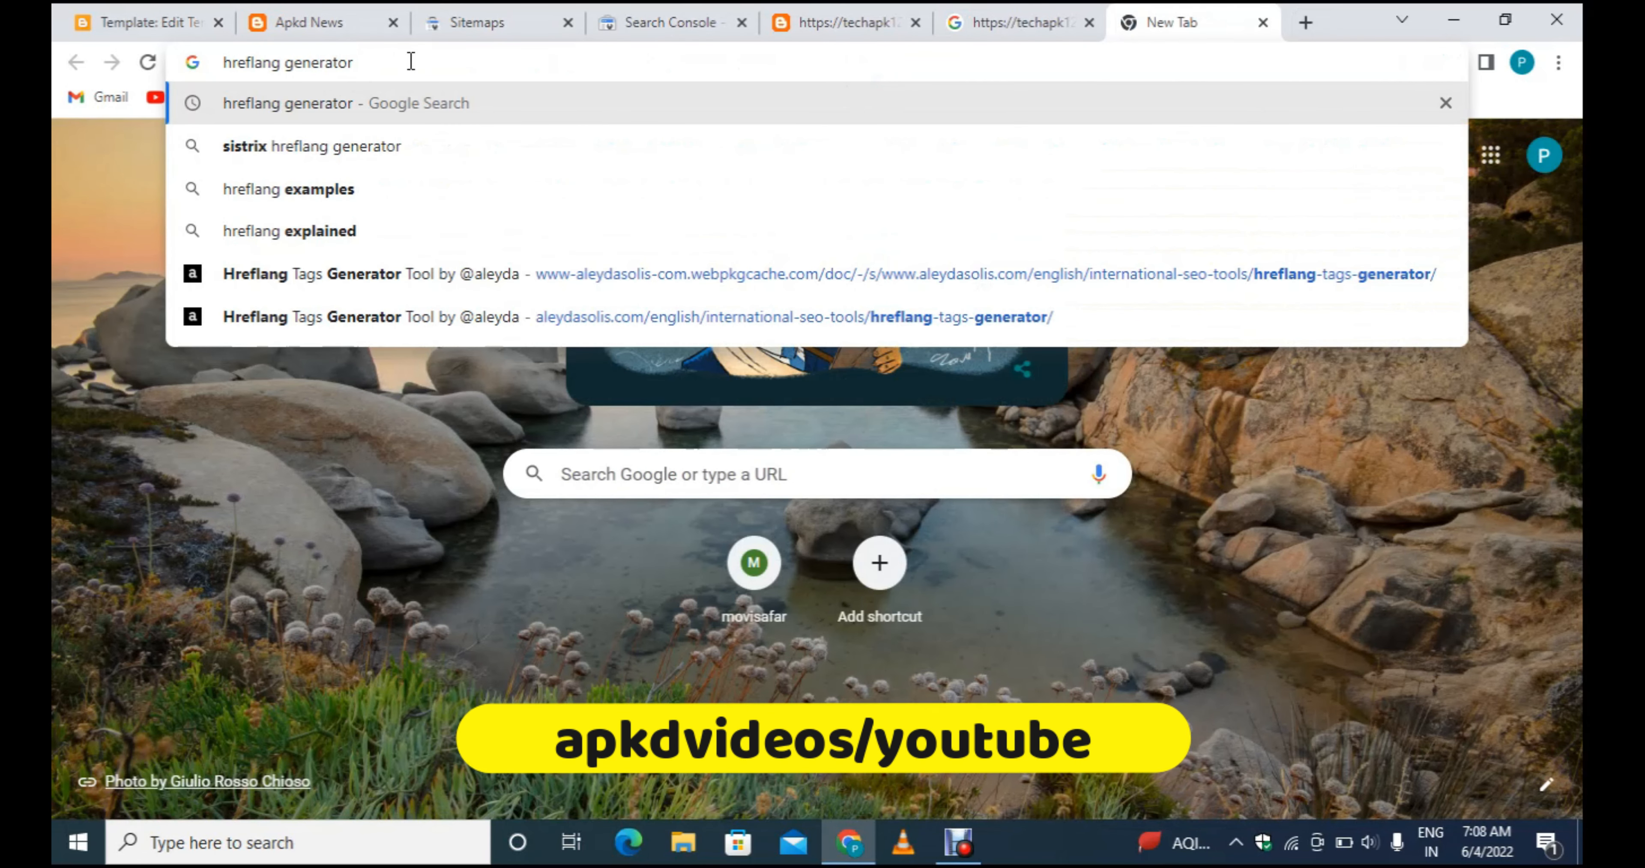
{"action": "key", "text": "Return"}
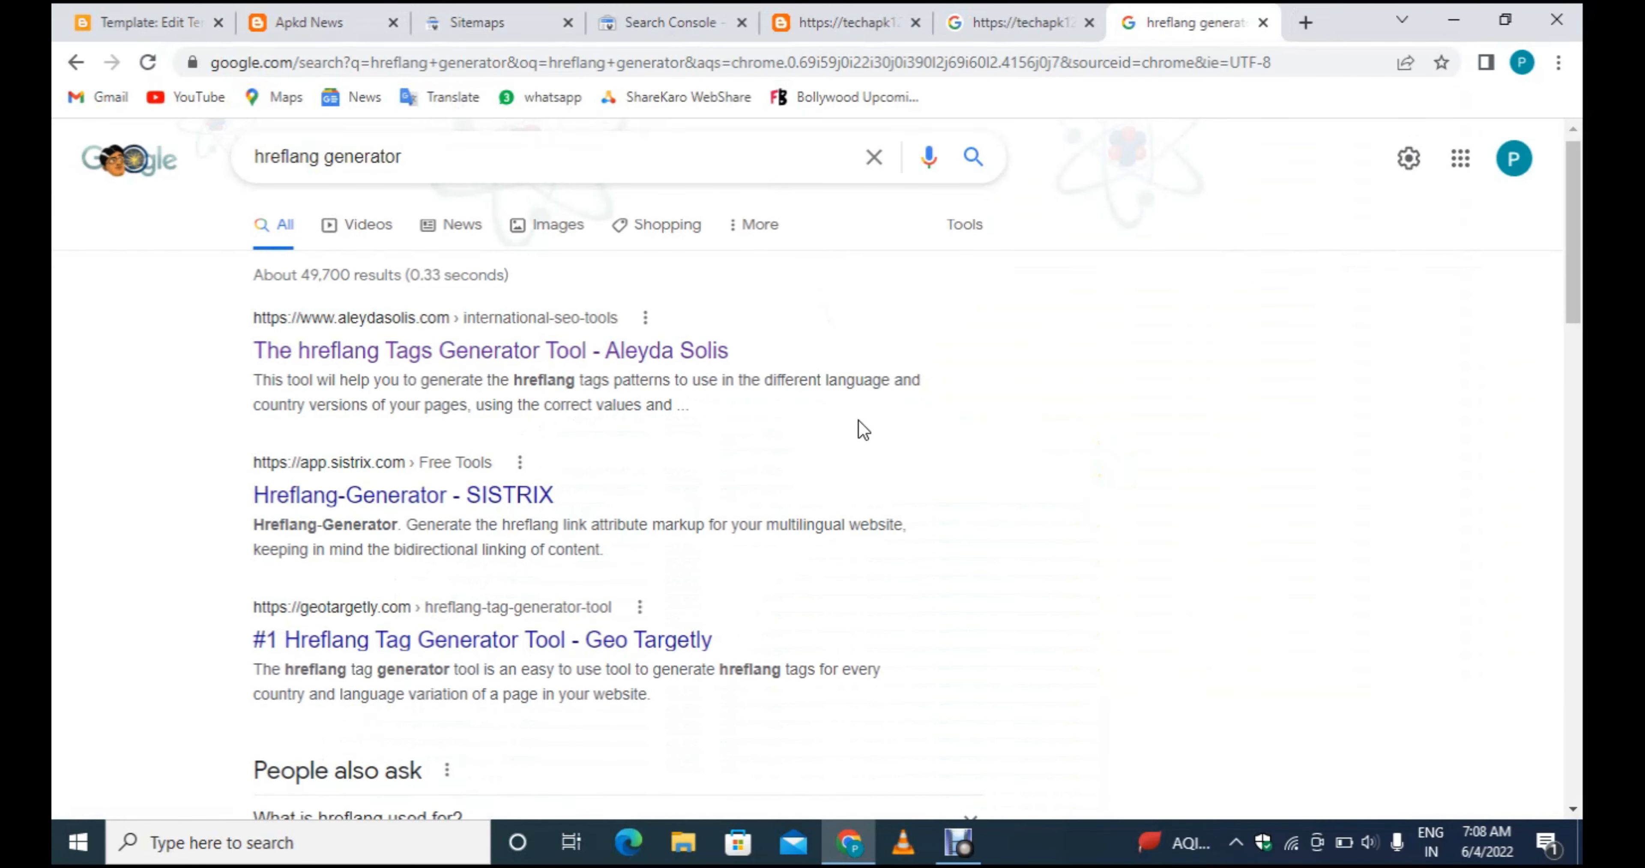
{"action": "scroll", "coordinate": [858, 430], "scroll_direction": "down", "scroll_amount": 1}
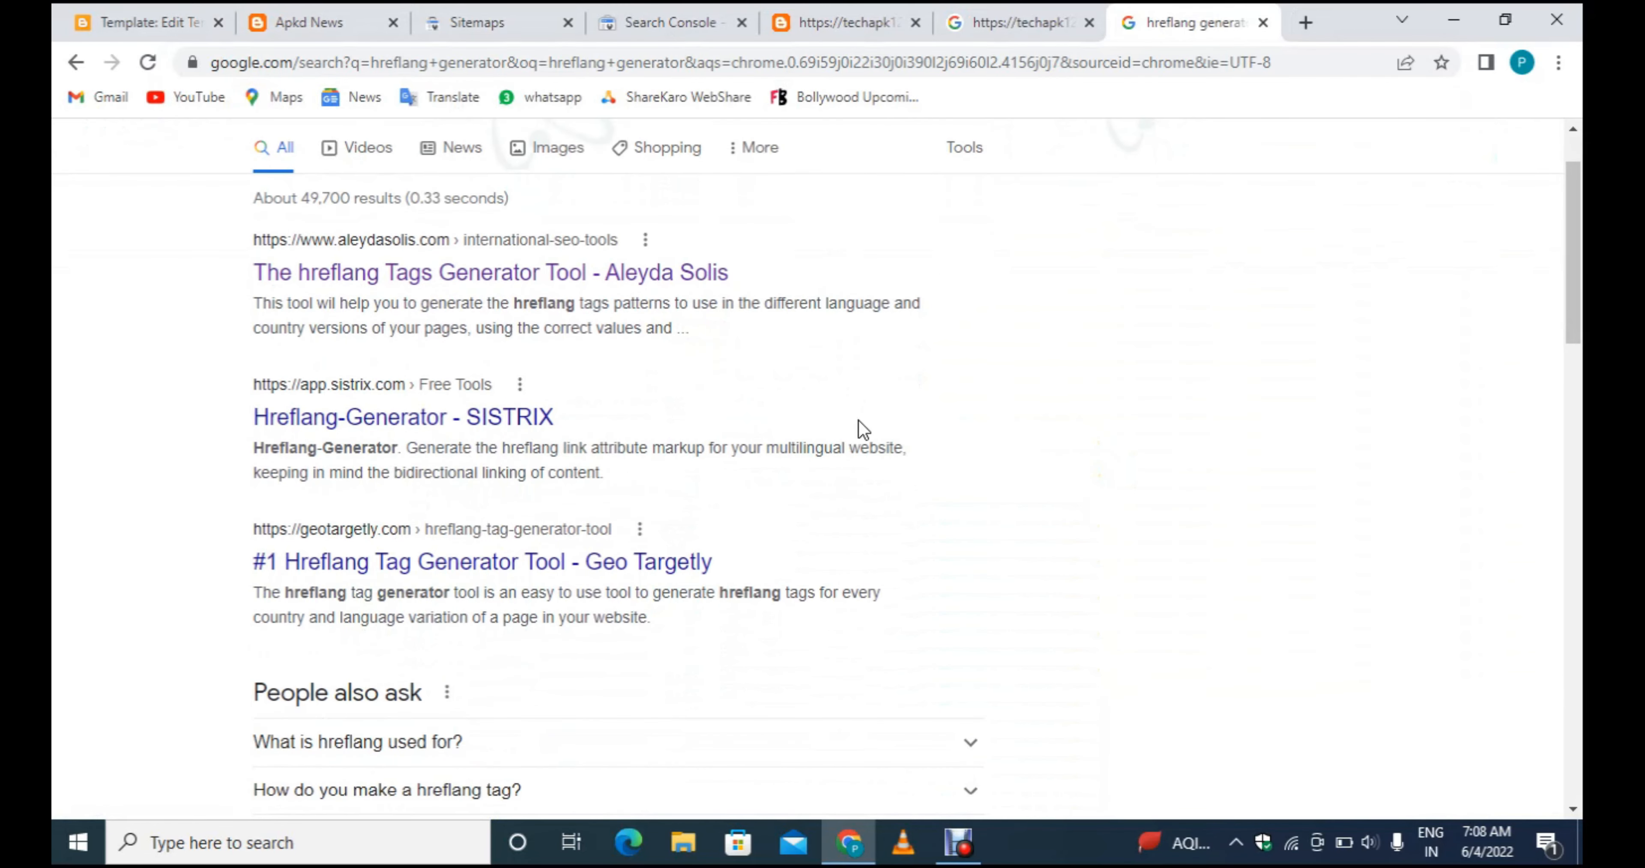
{"action": "left_click", "coordinate": [473, 283]}
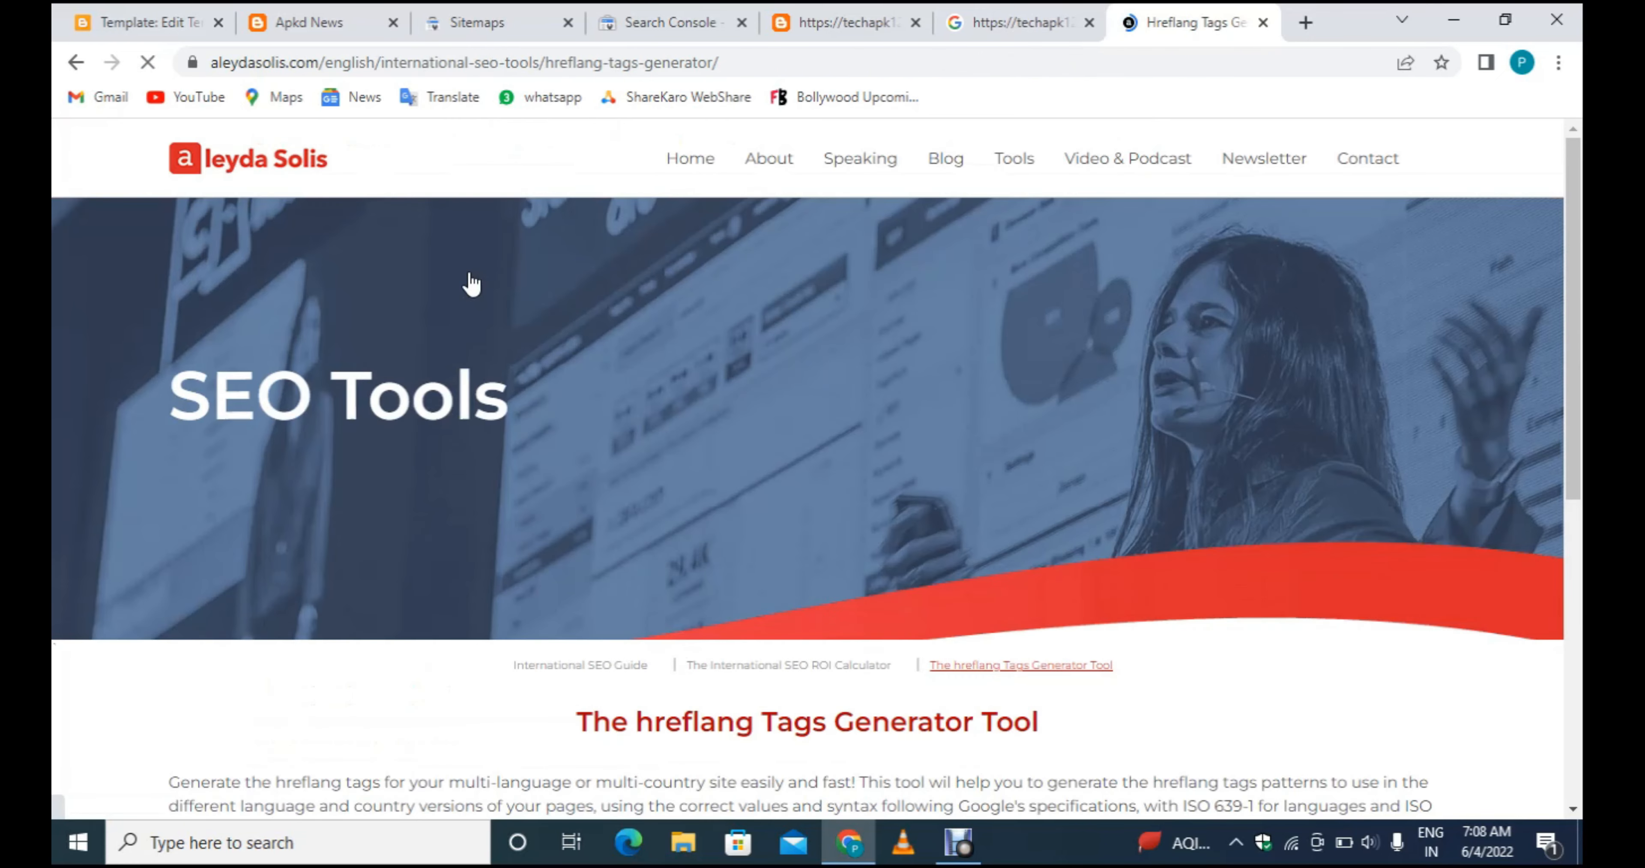
{"action": "scroll", "coordinate": [1060, 327], "scroll_direction": "down", "scroll_amount": 10}
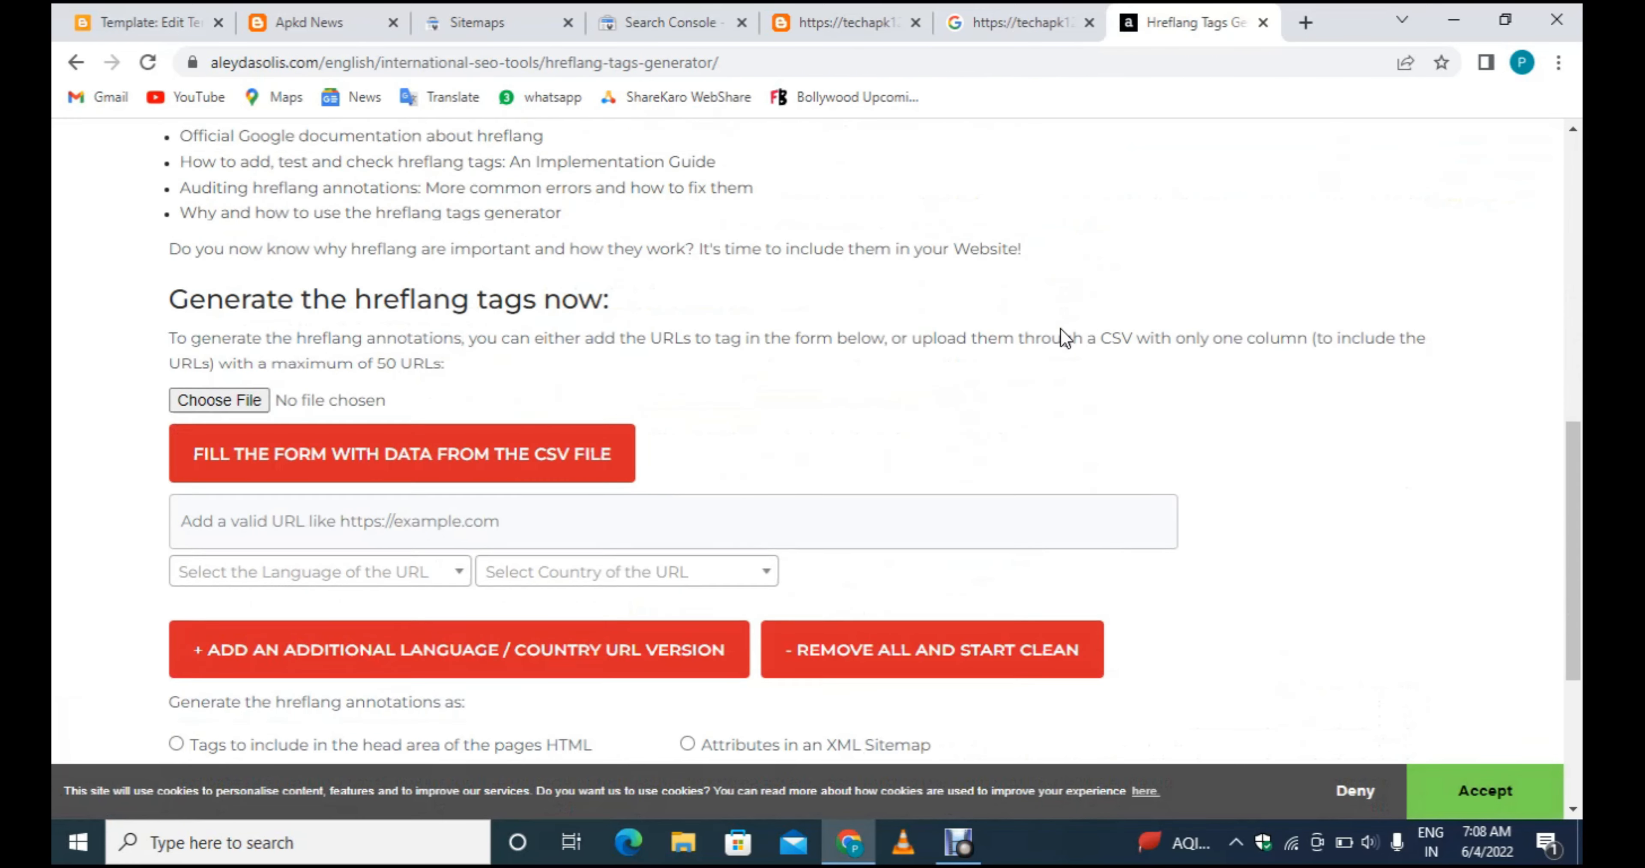
{"action": "scroll", "coordinate": [1062, 332], "scroll_direction": "down", "scroll_amount": 4}
{"action": "scroll", "coordinate": [1061, 332], "scroll_direction": "up", "scroll_amount": 2}
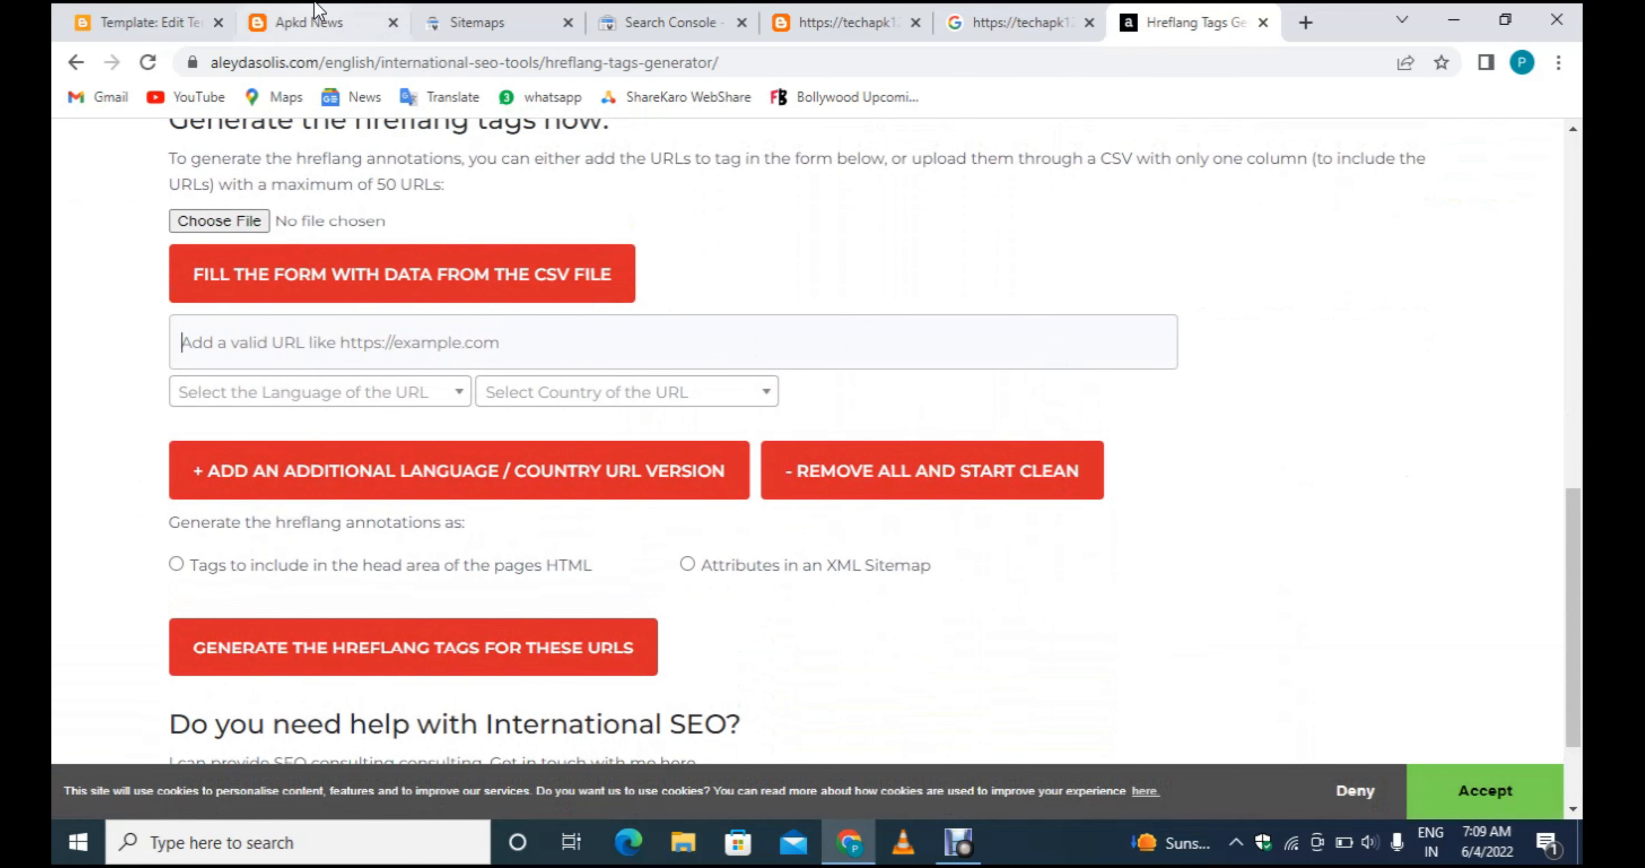
{"action": "left_click", "coordinate": [476, 18]}
{"action": "left_click", "coordinate": [339, 20]}
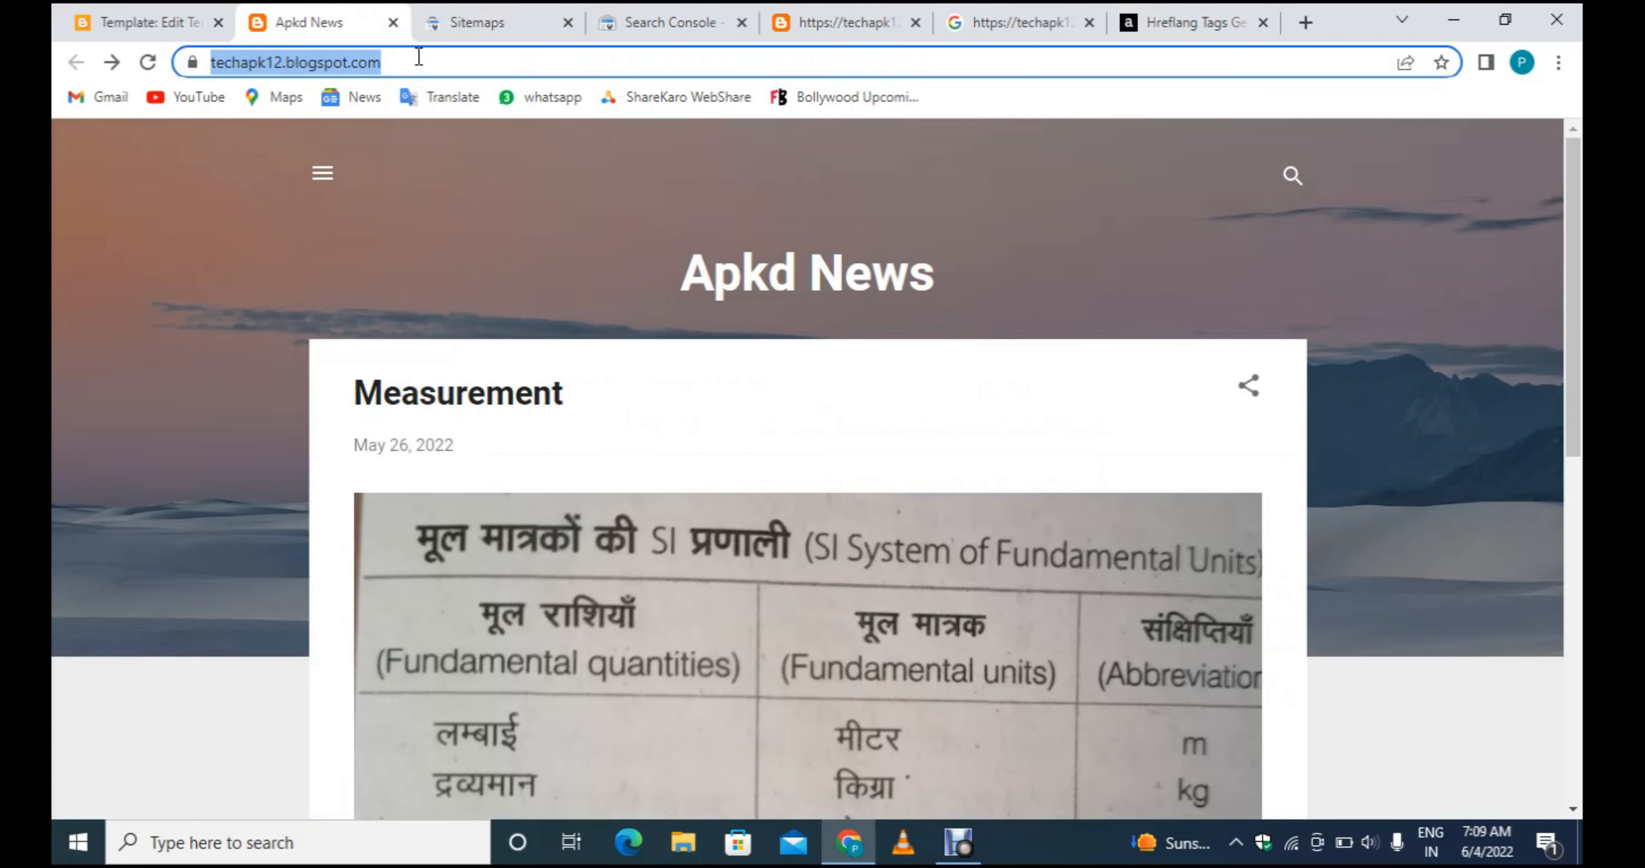
{"action": "left_click", "coordinate": [1168, 21]}
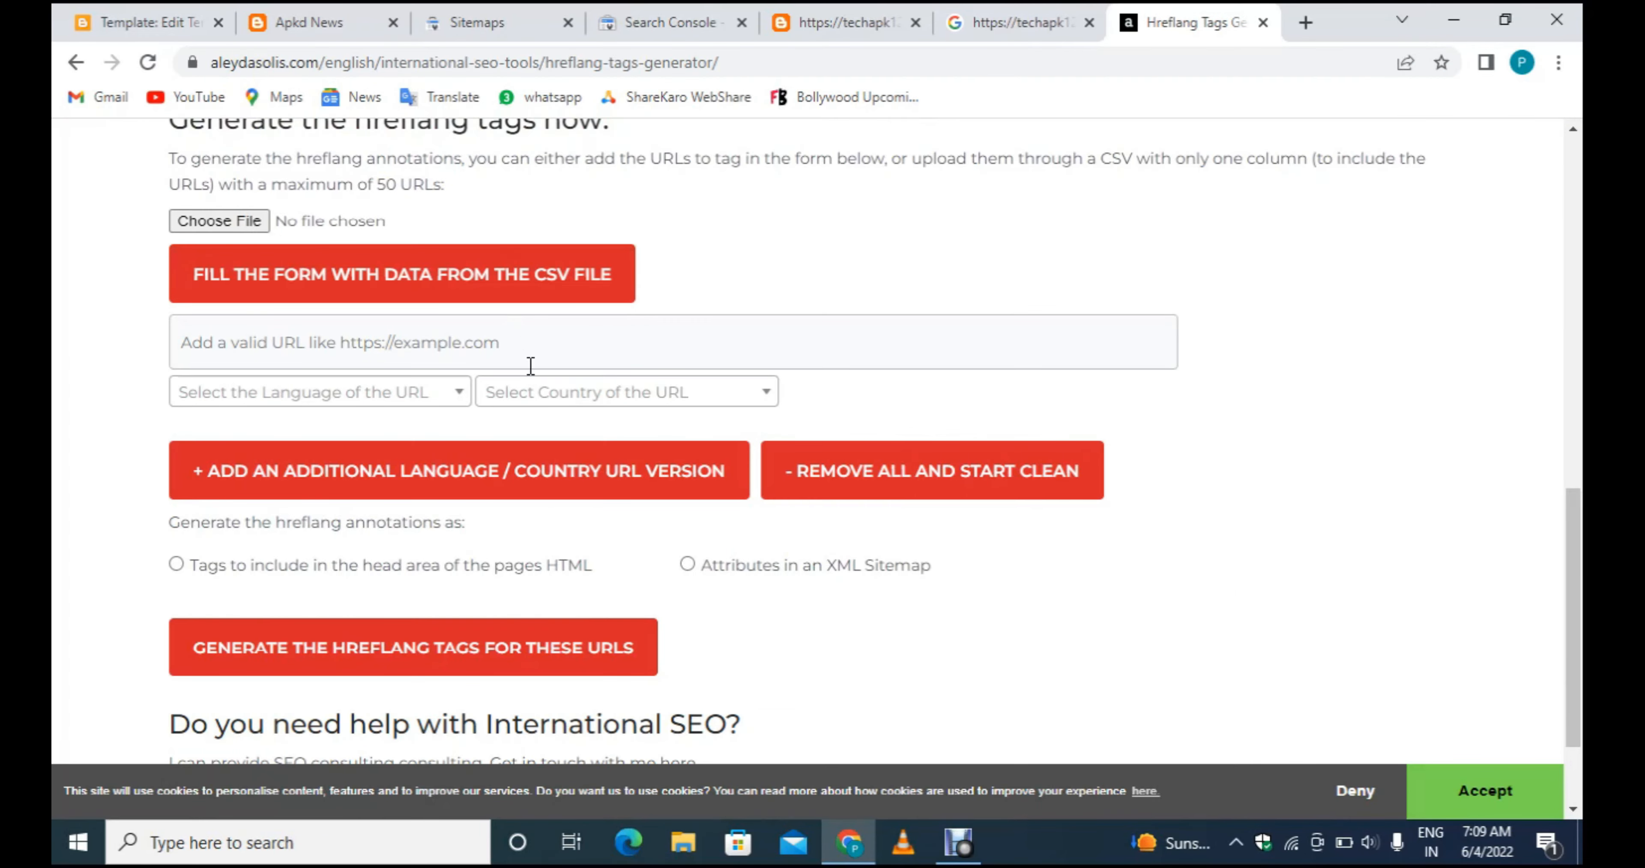
{"action": "left_click", "coordinate": [524, 343]}
{"action": "type", "text": "https://techapk12.blogspot.com/"}
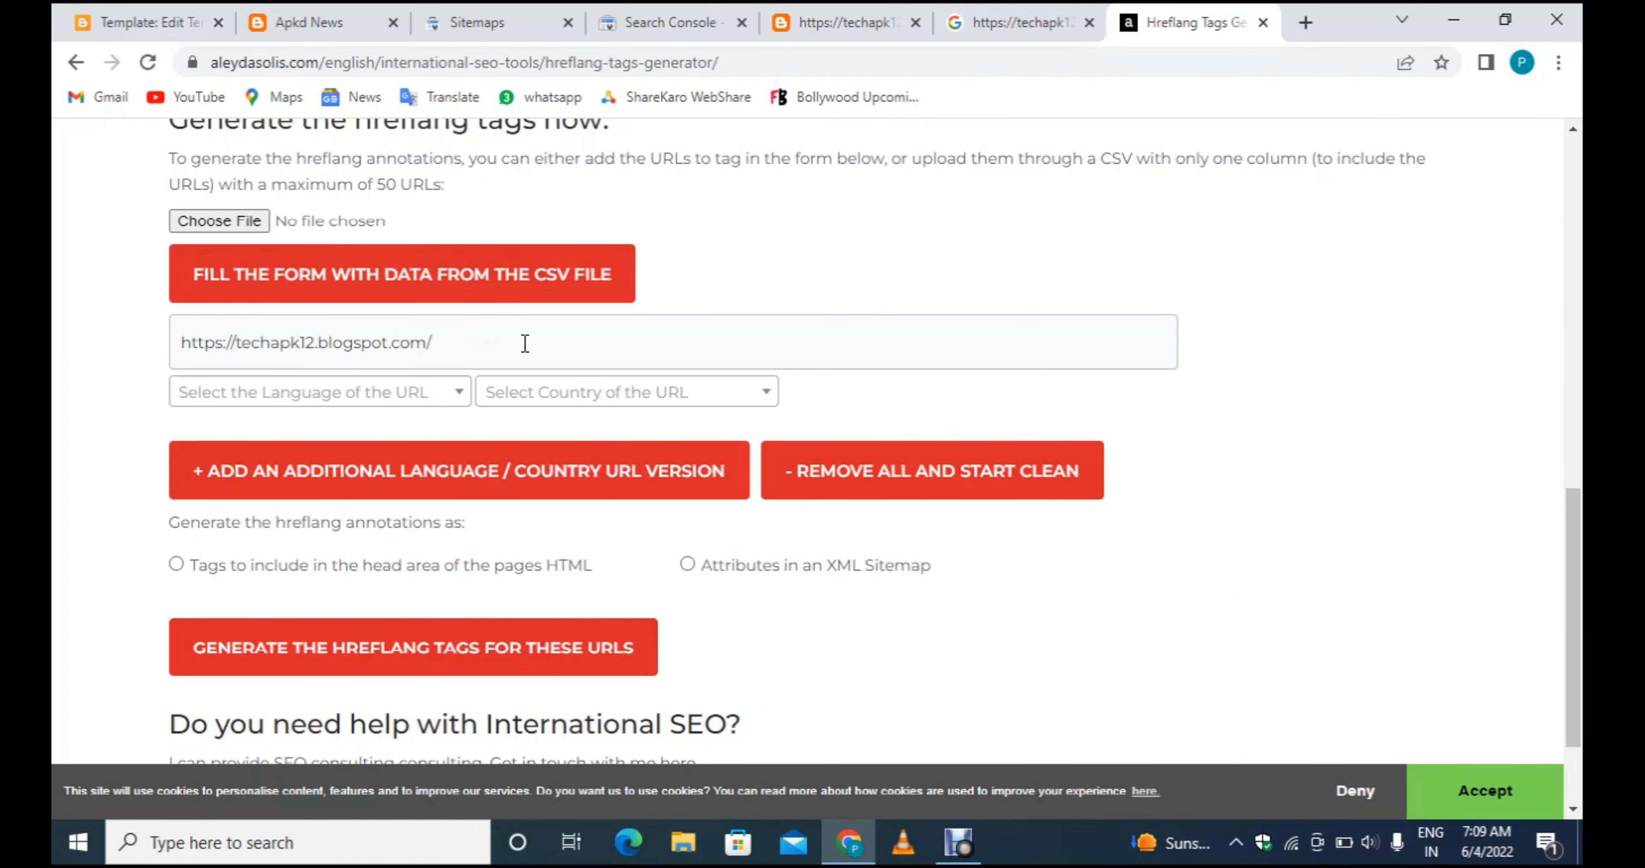
{"action": "left_click", "coordinate": [423, 394]}
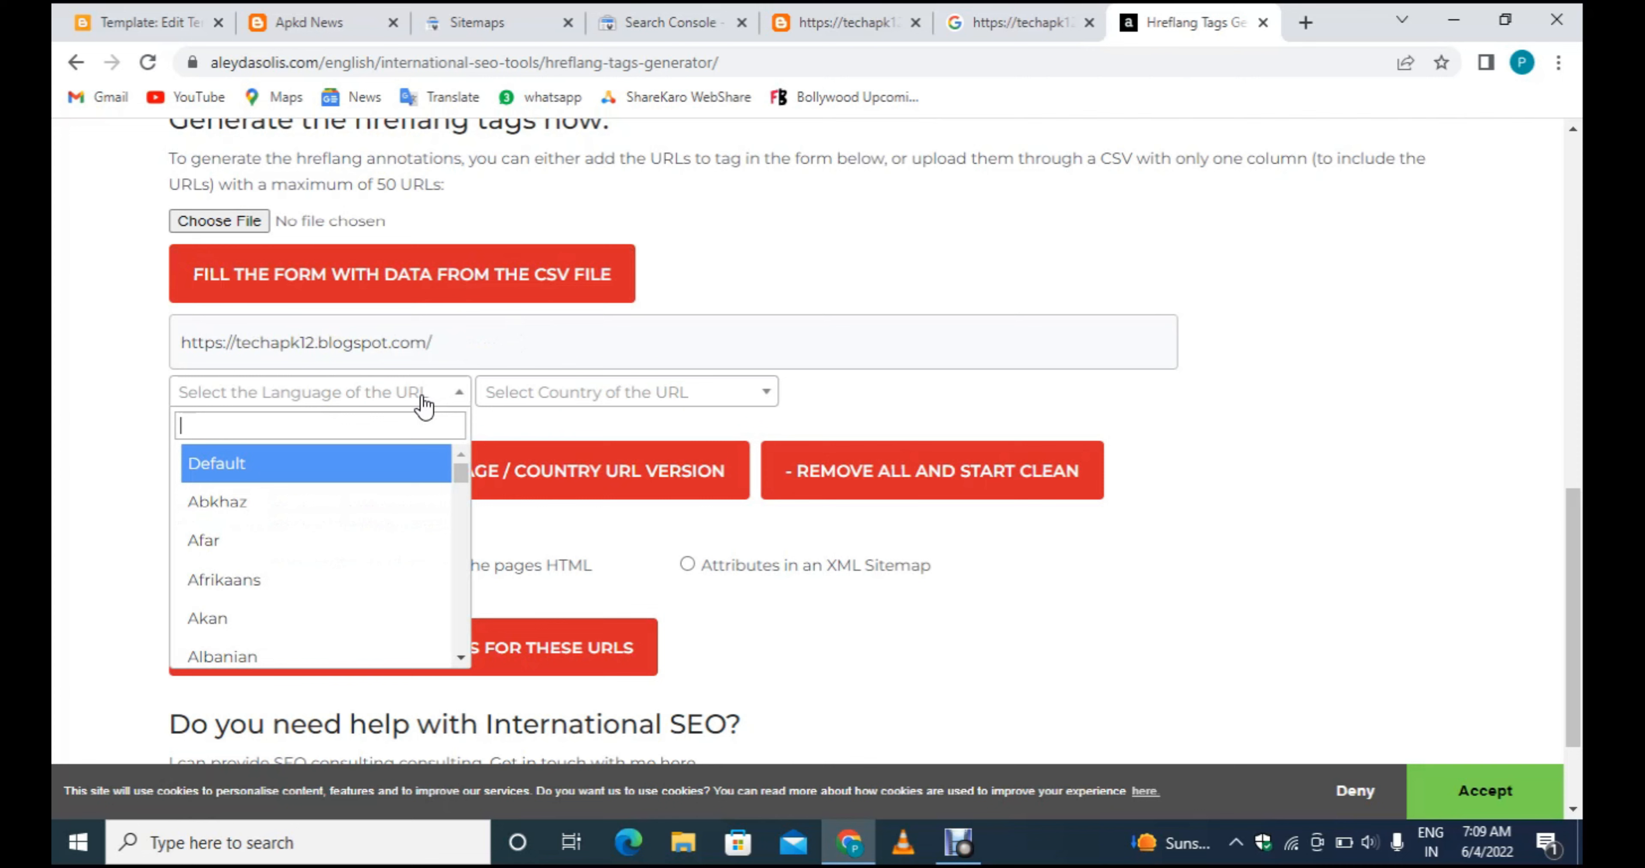
Leave the Blogger theme editor and open the Measurement post for editing to view its content.
{"action": "left_click", "coordinate": [147, 22]}
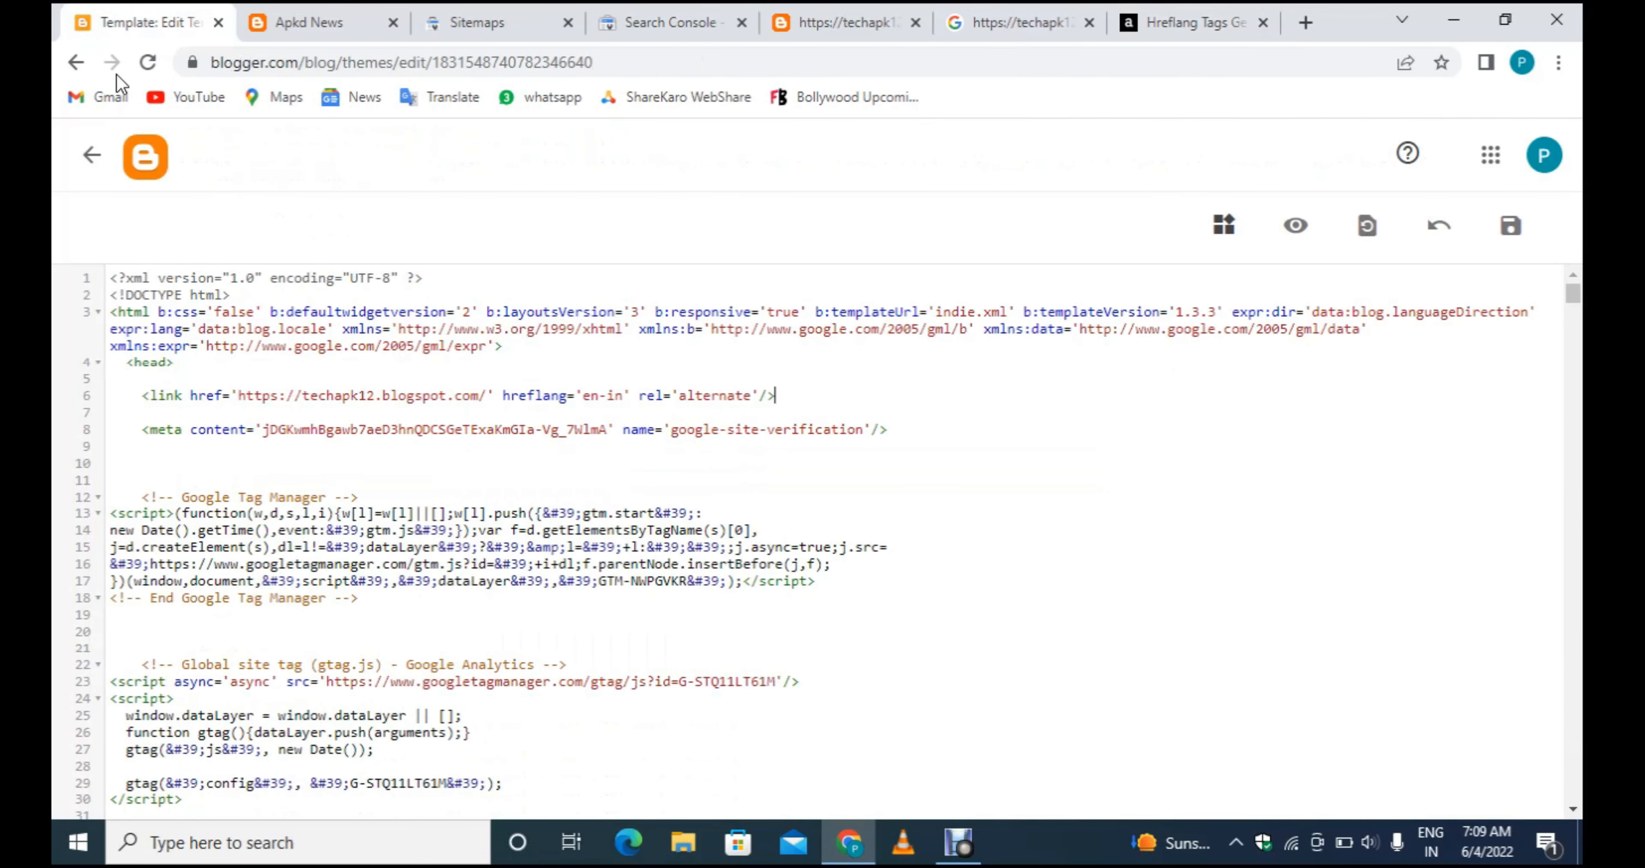
{"action": "left_click", "coordinate": [92, 155]}
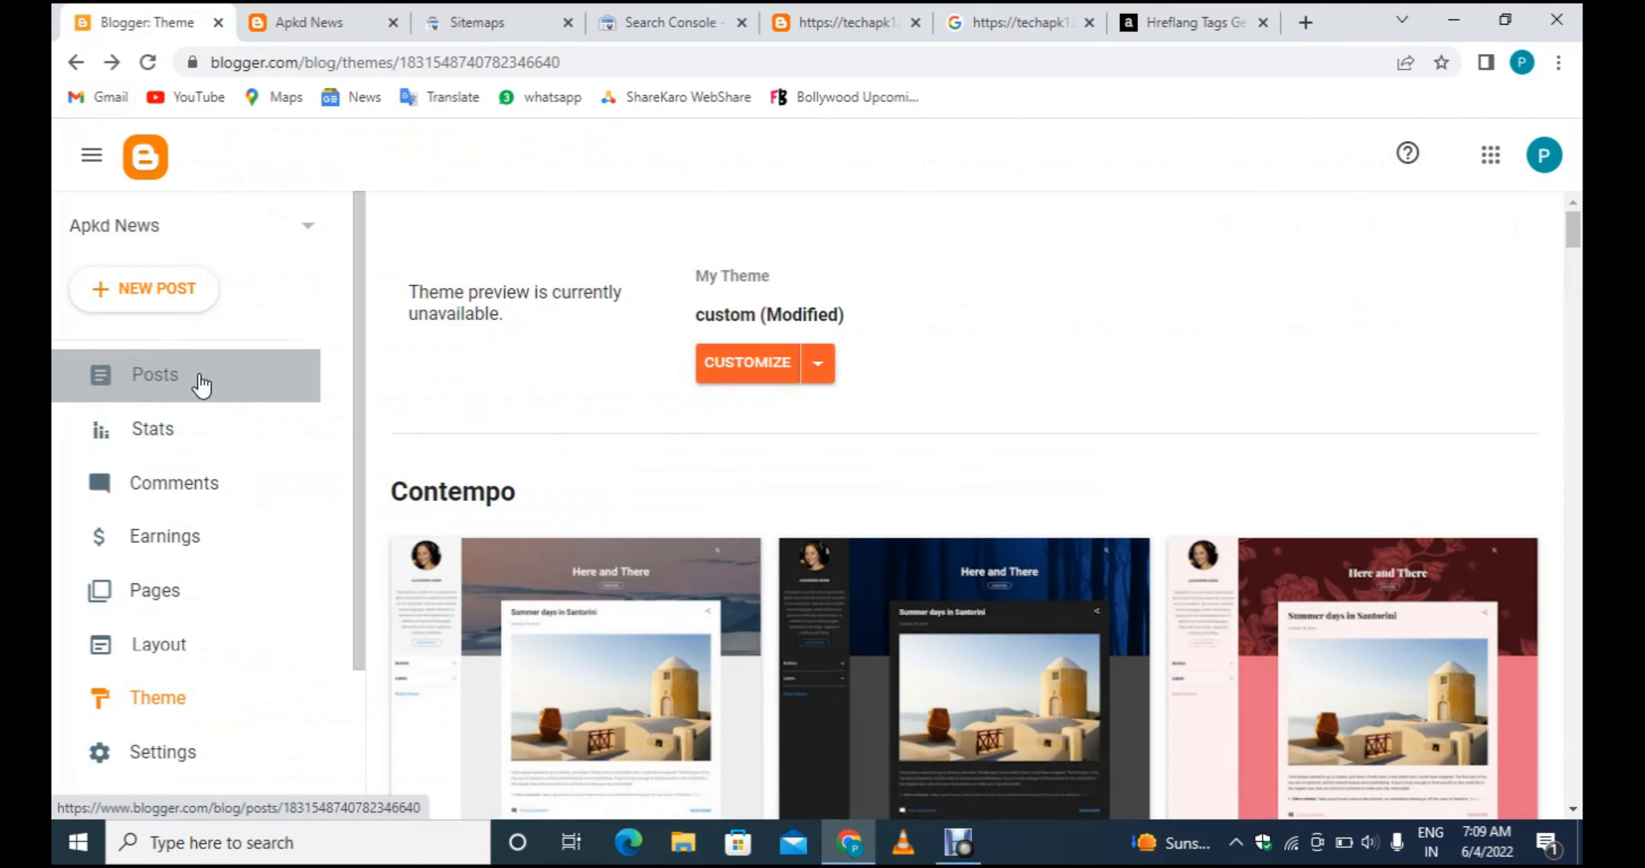
{"action": "left_click", "coordinate": [202, 375]}
{"action": "left_click", "coordinate": [774, 369]}
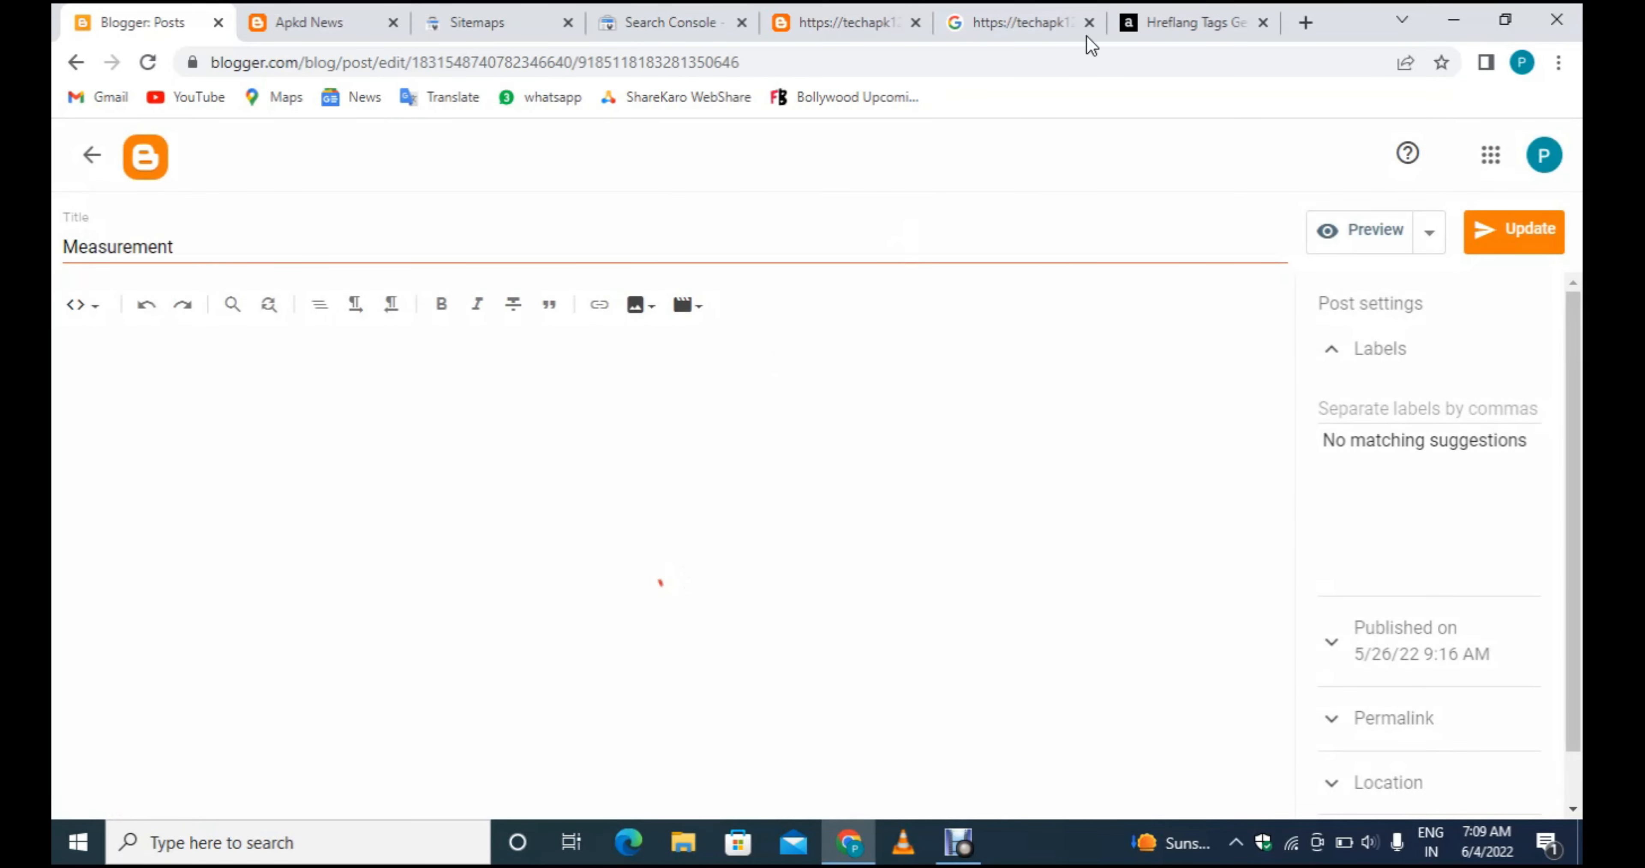
In the hreflang generator, set the URL's language to English and its country to India.
{"action": "left_click", "coordinate": [1200, 11]}
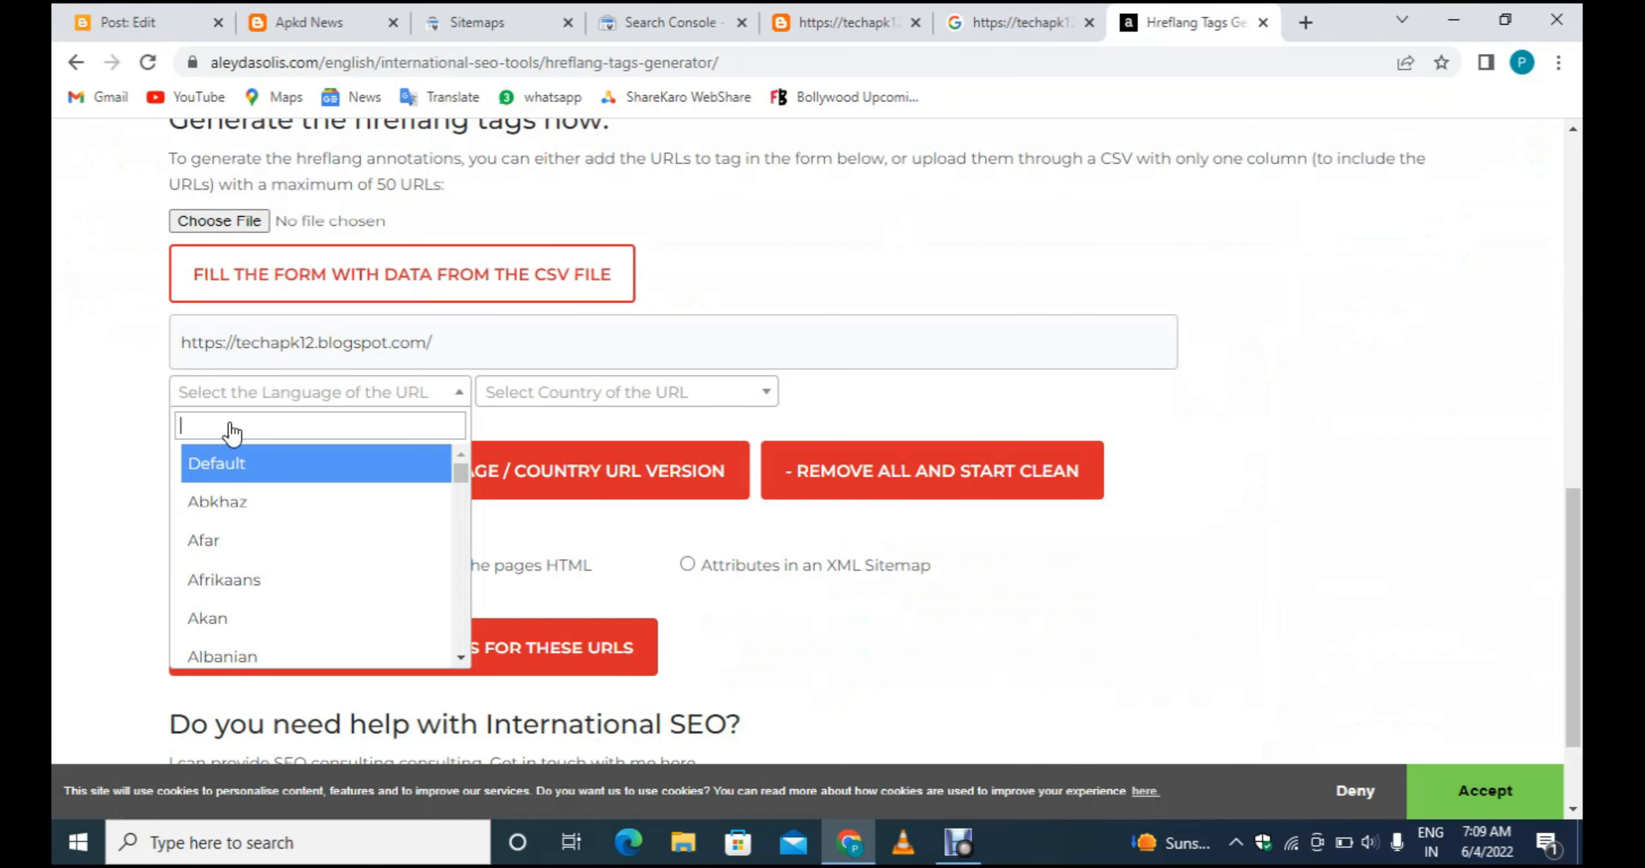
{"action": "scroll", "coordinate": [323, 544], "scroll_direction": "down", "scroll_amount": 5}
{"action": "scroll", "coordinate": [327, 544], "scroll_direction": "down", "scroll_amount": 1}
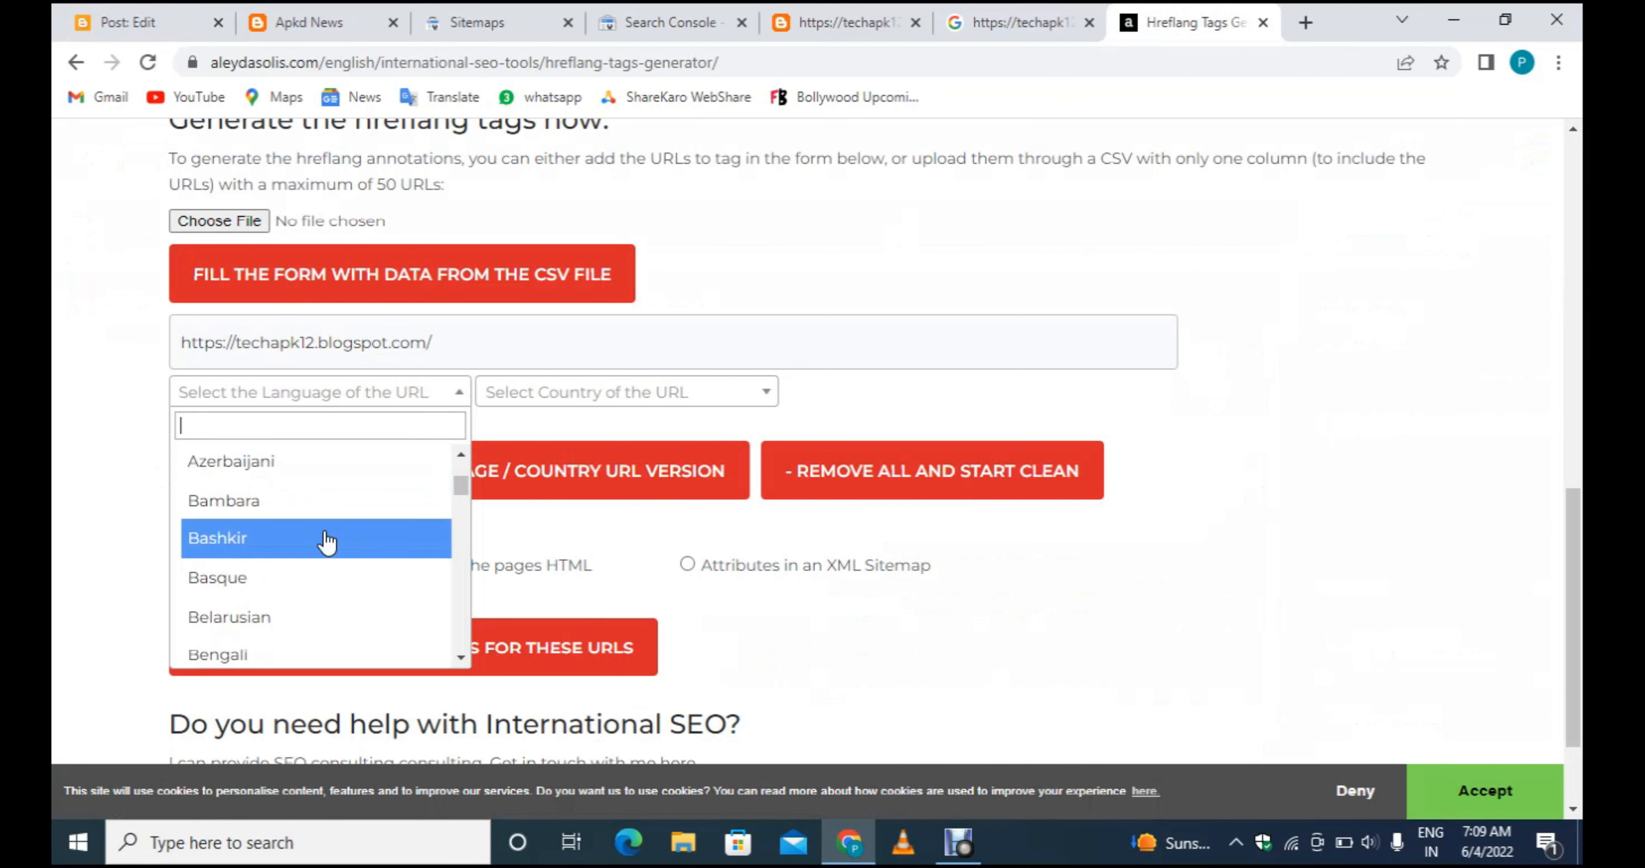
{"action": "scroll", "coordinate": [327, 543], "scroll_direction": "down", "scroll_amount": 12}
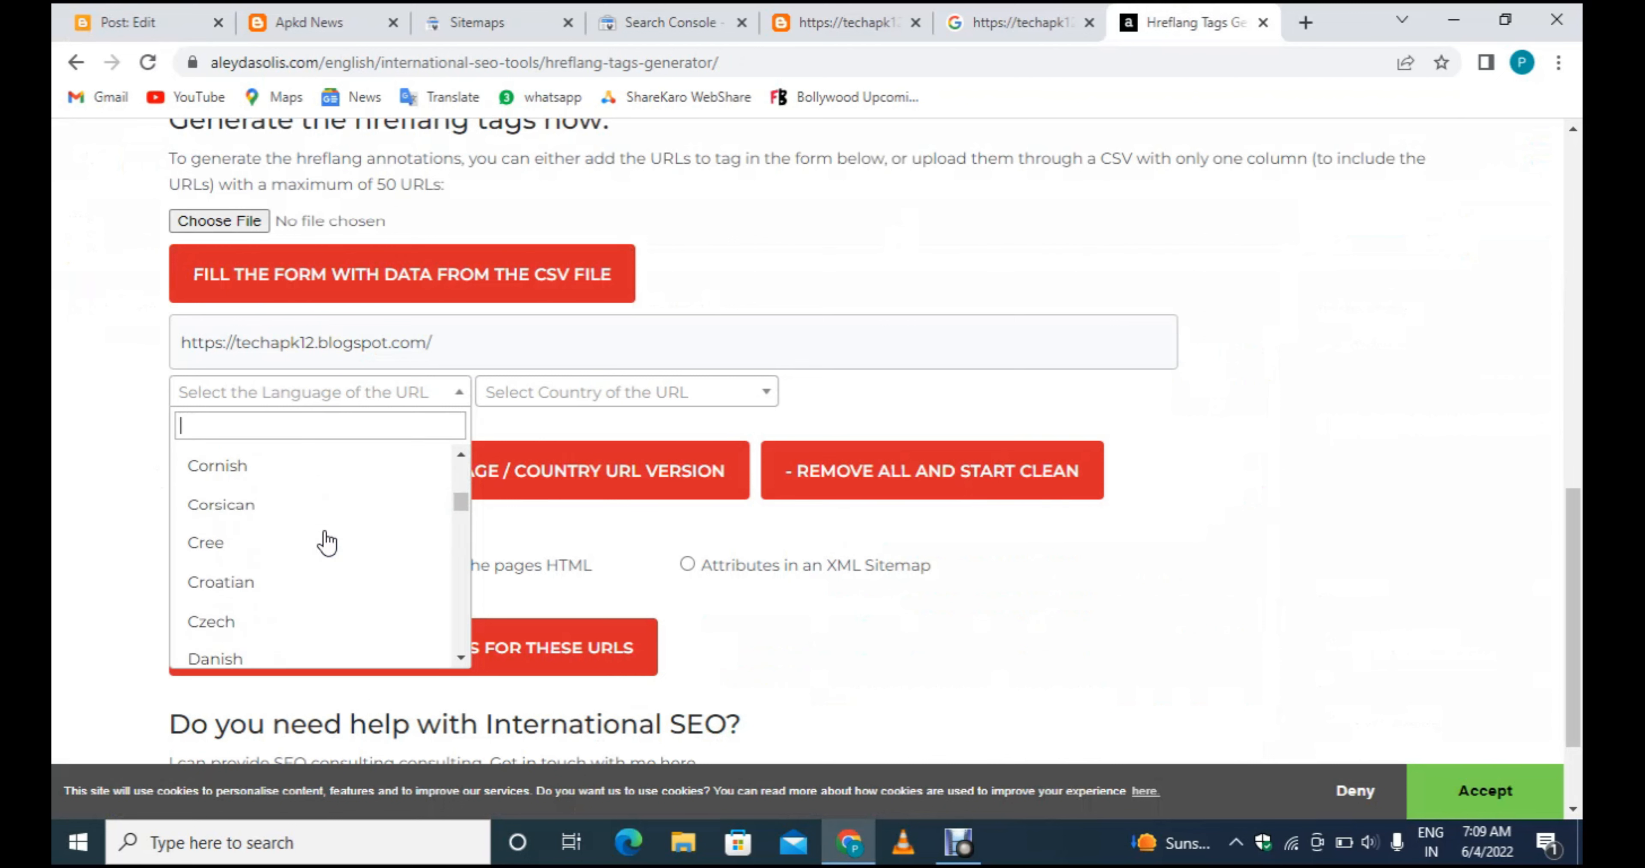
{"action": "scroll", "coordinate": [323, 544], "scroll_direction": "down", "scroll_amount": 8}
{"action": "scroll", "coordinate": [323, 543], "scroll_direction": "up", "scroll_amount": 4}
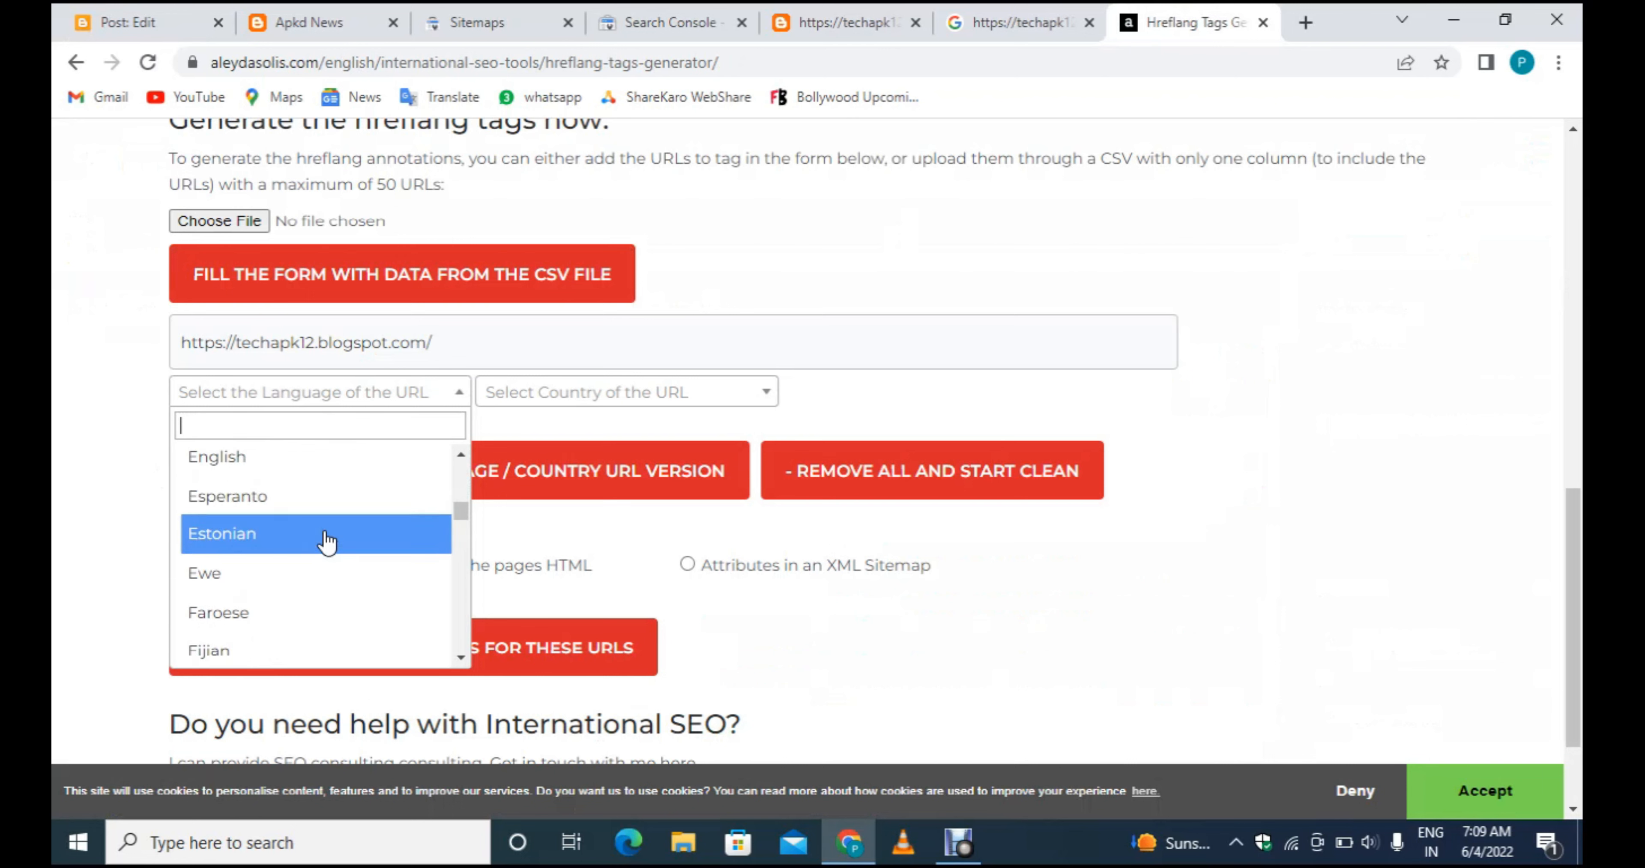
{"action": "left_click", "coordinate": [292, 471]}
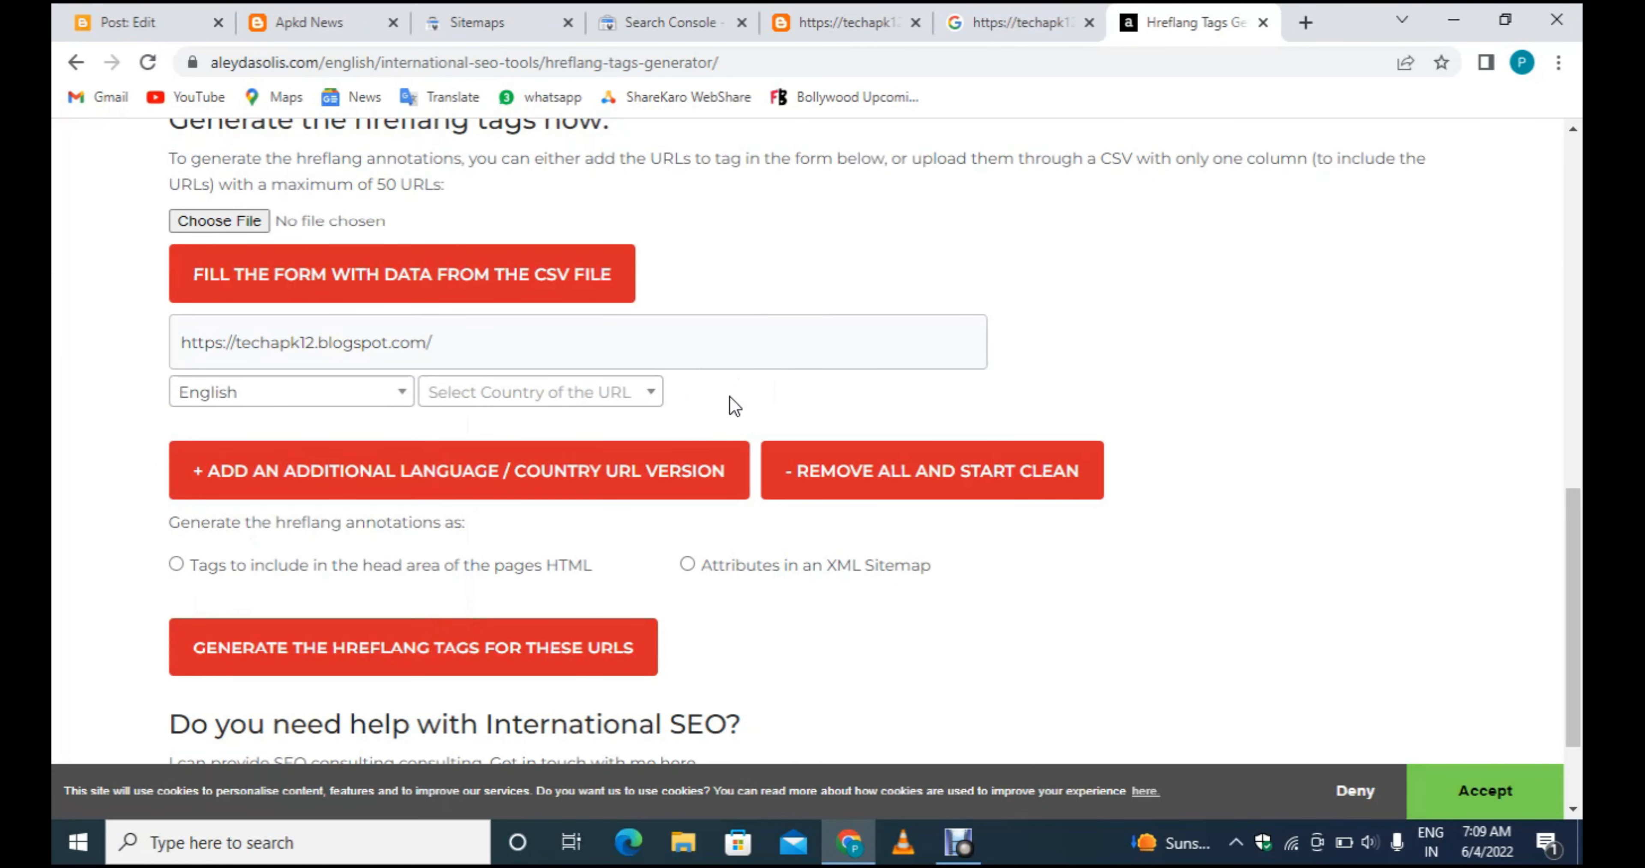
{"action": "left_click", "coordinate": [635, 392]}
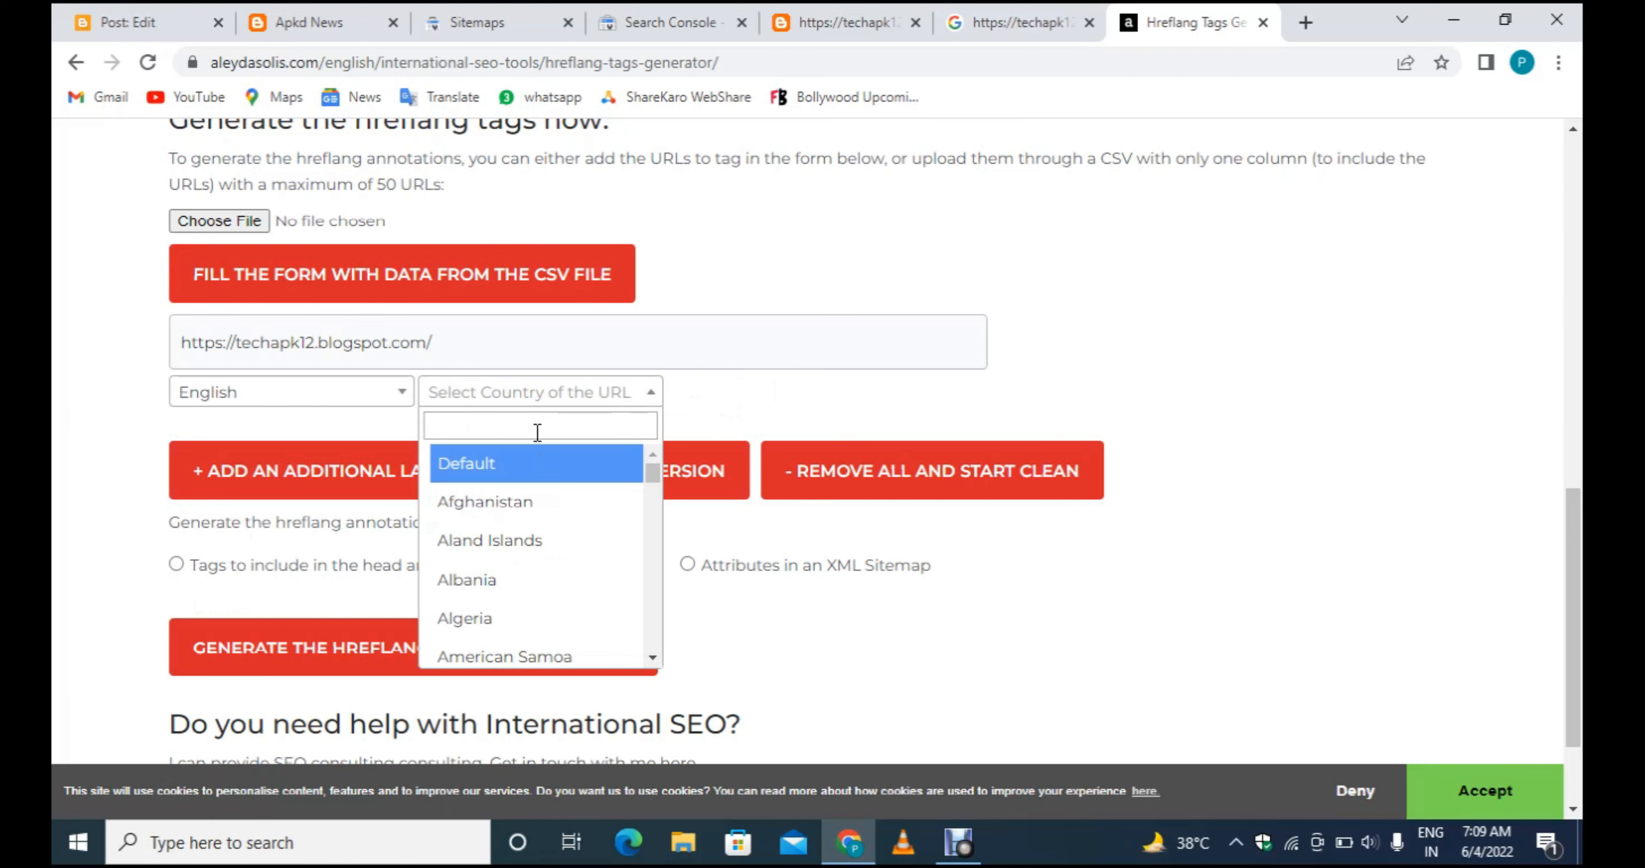
{"action": "type", "text": "in"}
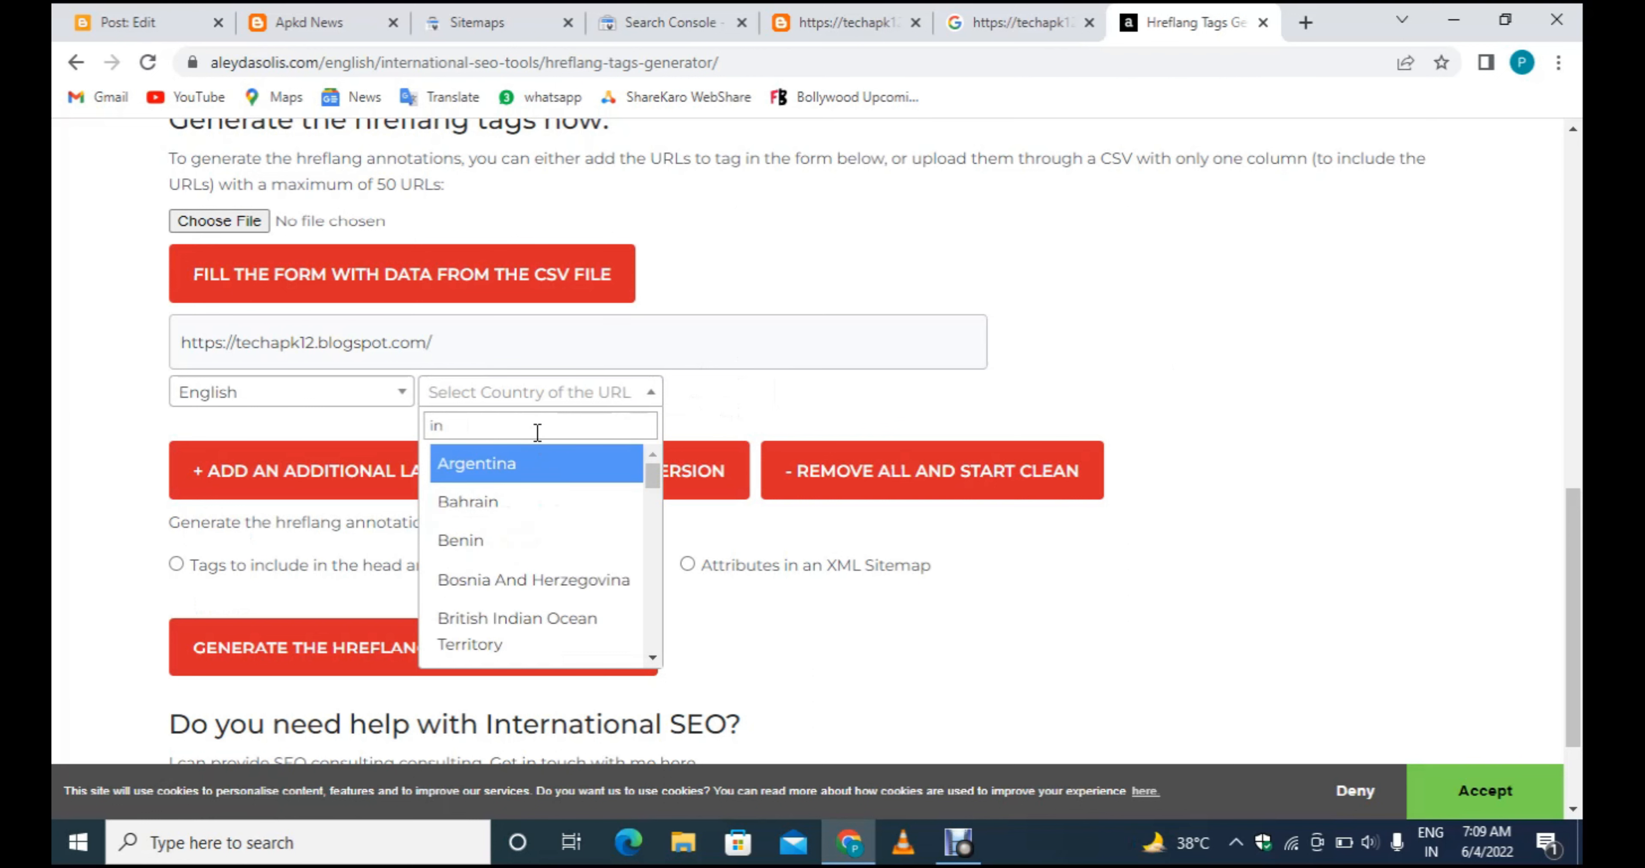
{"action": "type", "text": "di"}
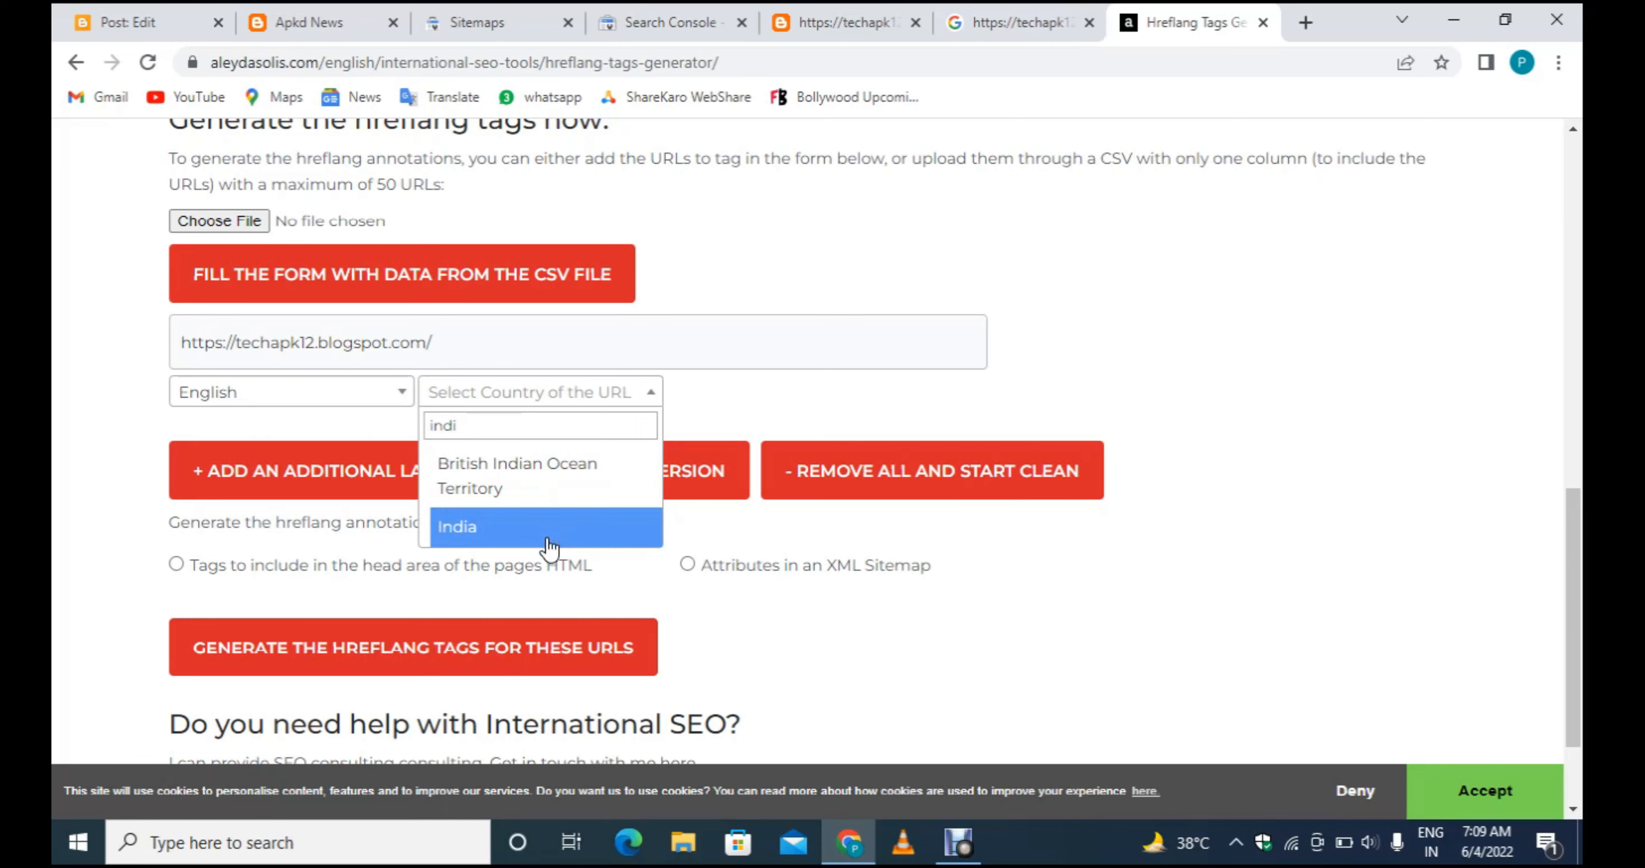
{"action": "left_click", "coordinate": [549, 547]}
Generate the hreflang annotation as tags for the head area of the pages' HTML and copy the resulting link tag.
{"action": "scroll", "coordinate": [793, 361], "scroll_direction": "down", "scroll_amount": 1}
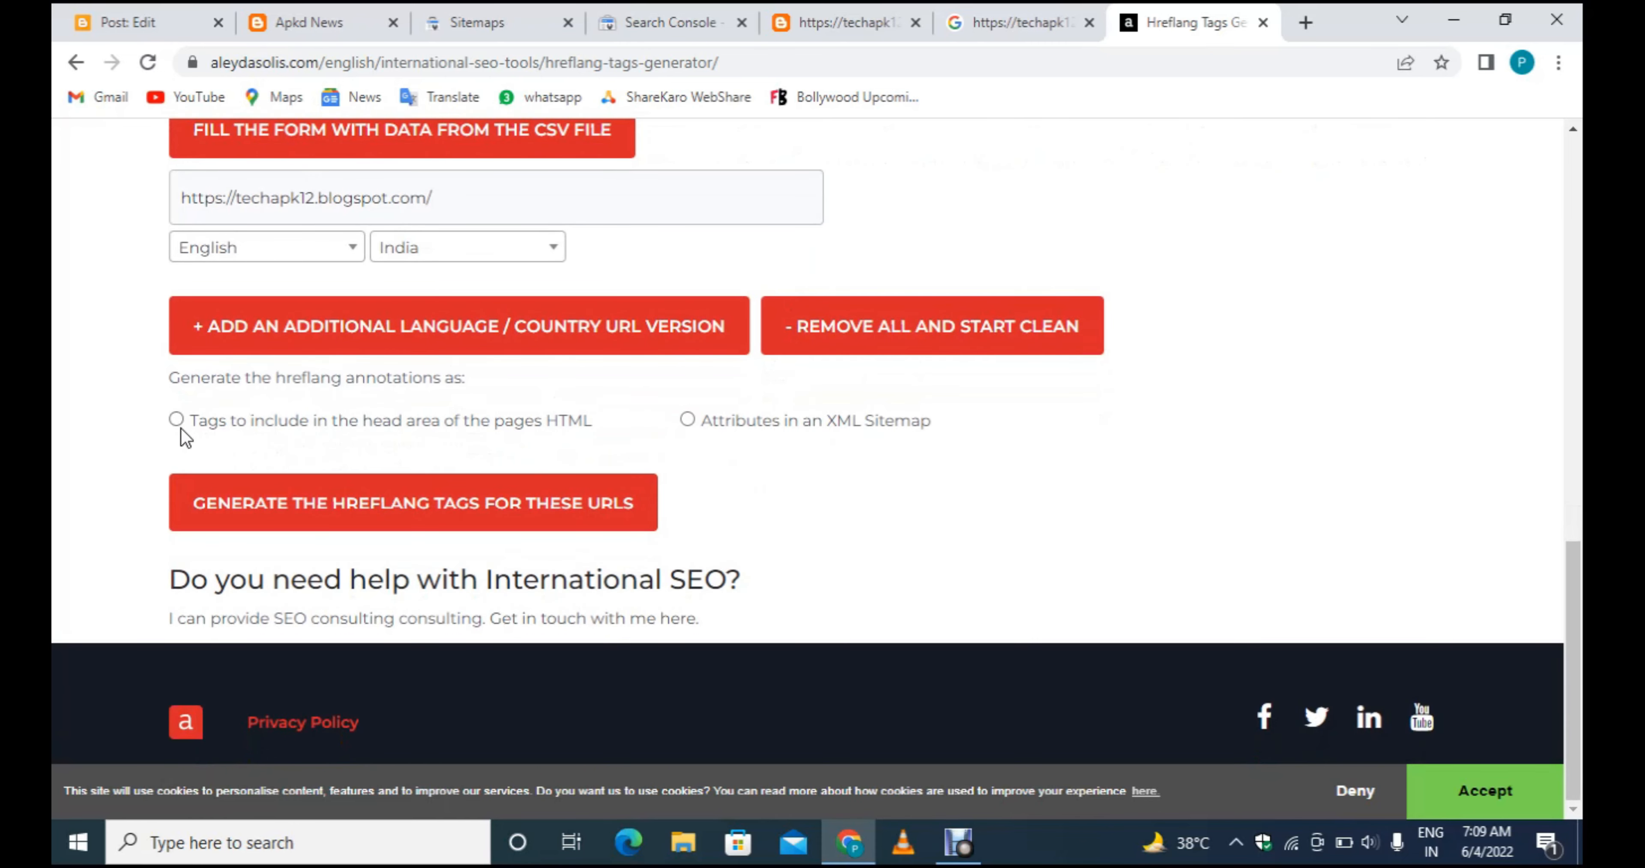
{"action": "left_click", "coordinate": [180, 421]}
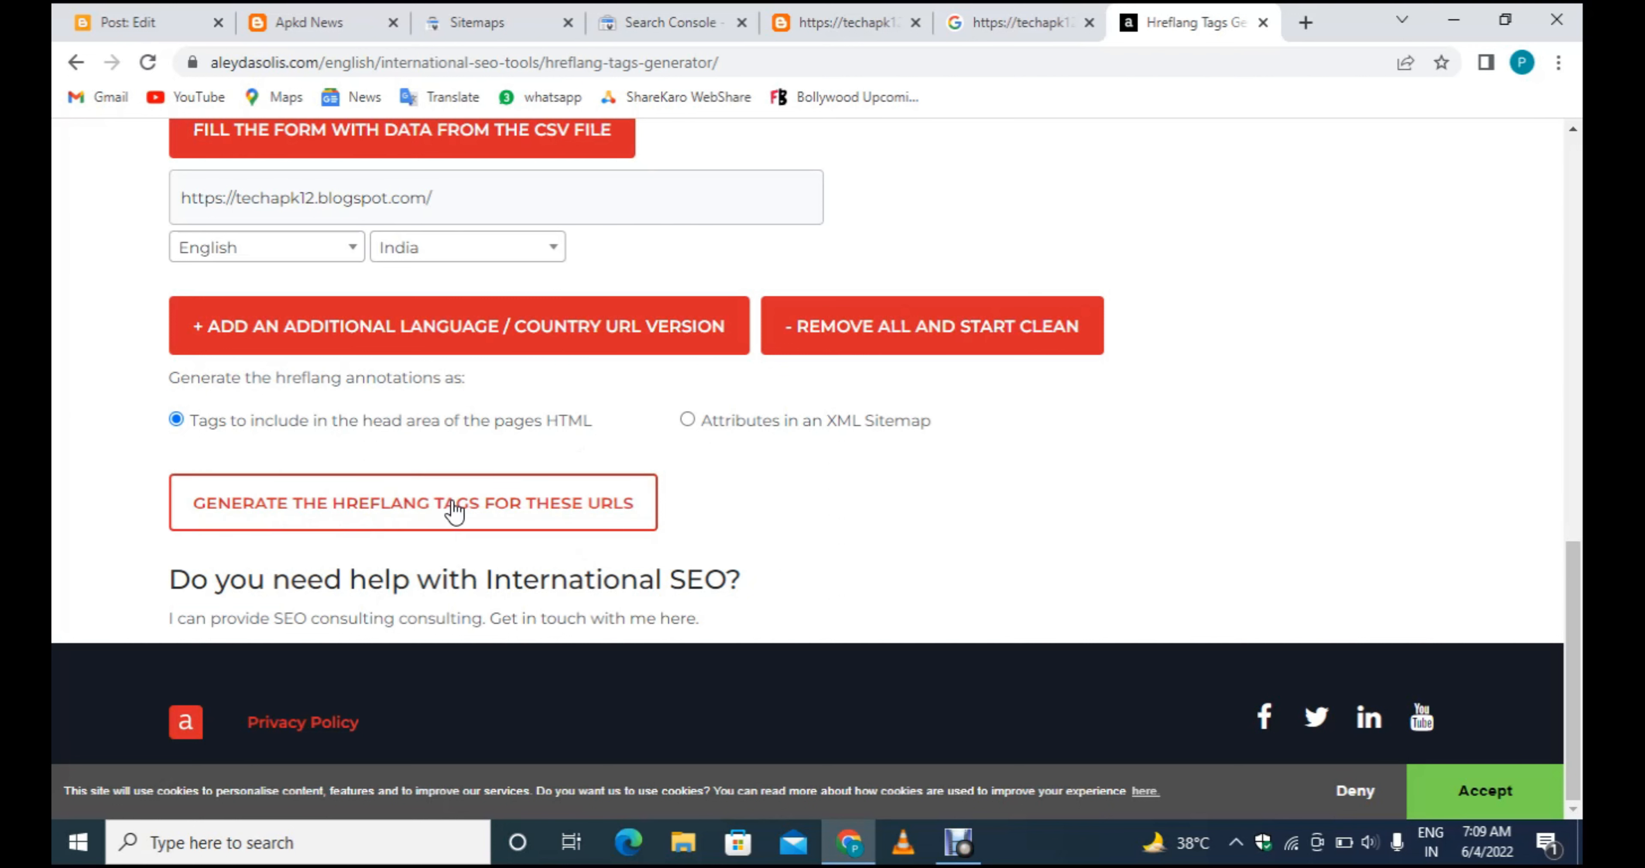
{"action": "left_click", "coordinate": [507, 502]}
{"action": "scroll", "coordinate": [873, 587], "scroll_direction": "down", "scroll_amount": 3}
{"action": "left_click_drag", "start_coordinate": [709, 368], "coordinate": [172, 362]}
{"action": "key", "text": "ctrl+c"}
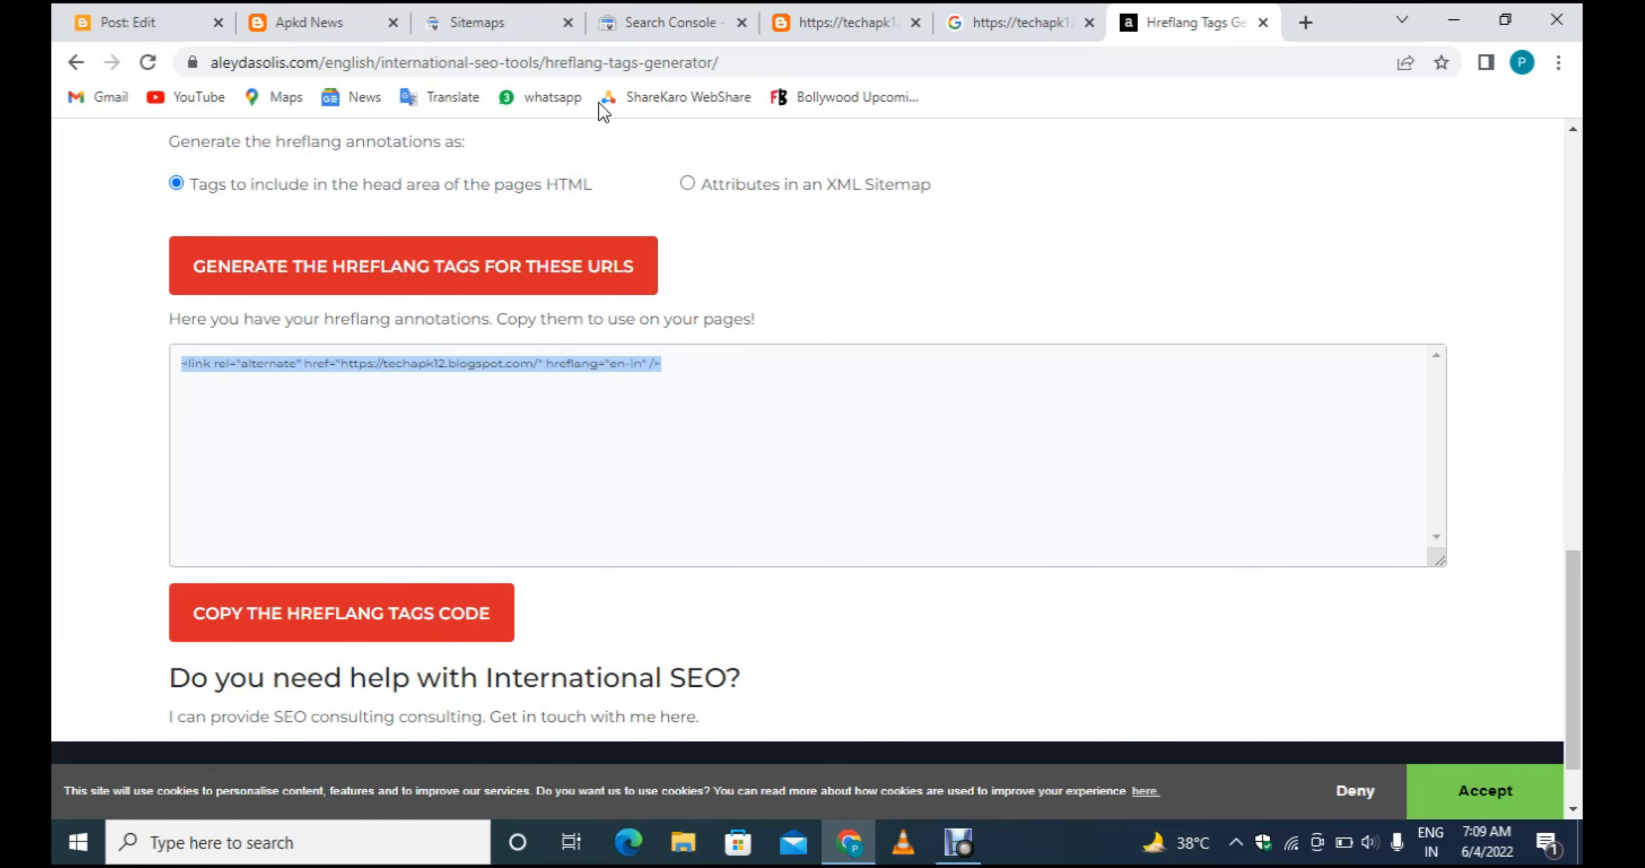
Open the Blogger theme's HTML, paste the copied hreflang link tag in the head above the google-site-verification meta tag, and save the theme.
{"action": "left_click", "coordinate": [154, 12]}
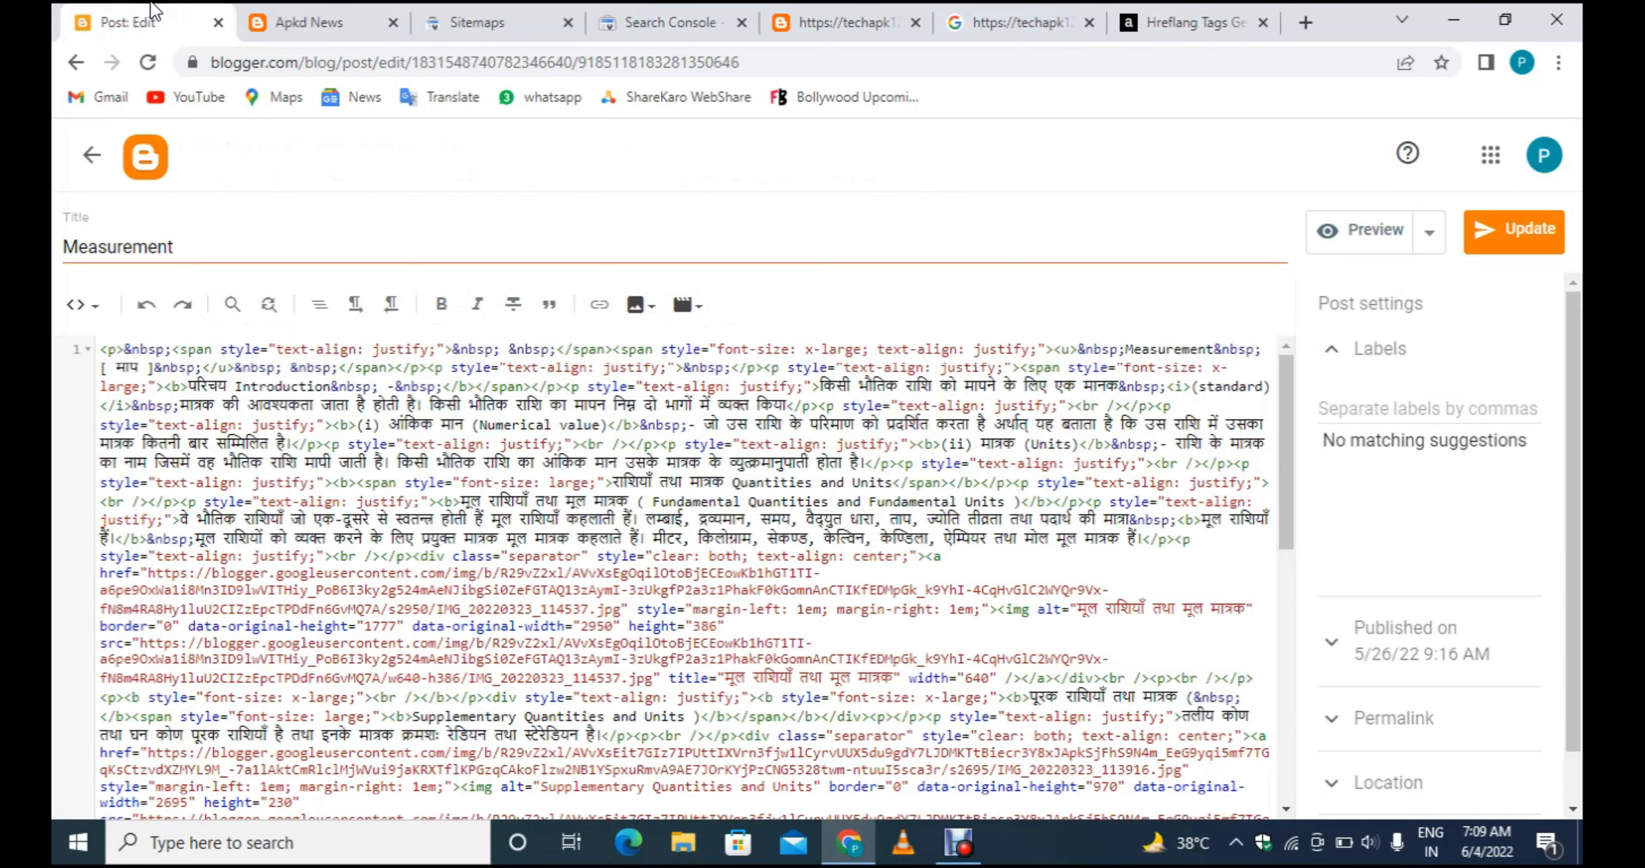
{"action": "left_click", "coordinate": [92, 149]}
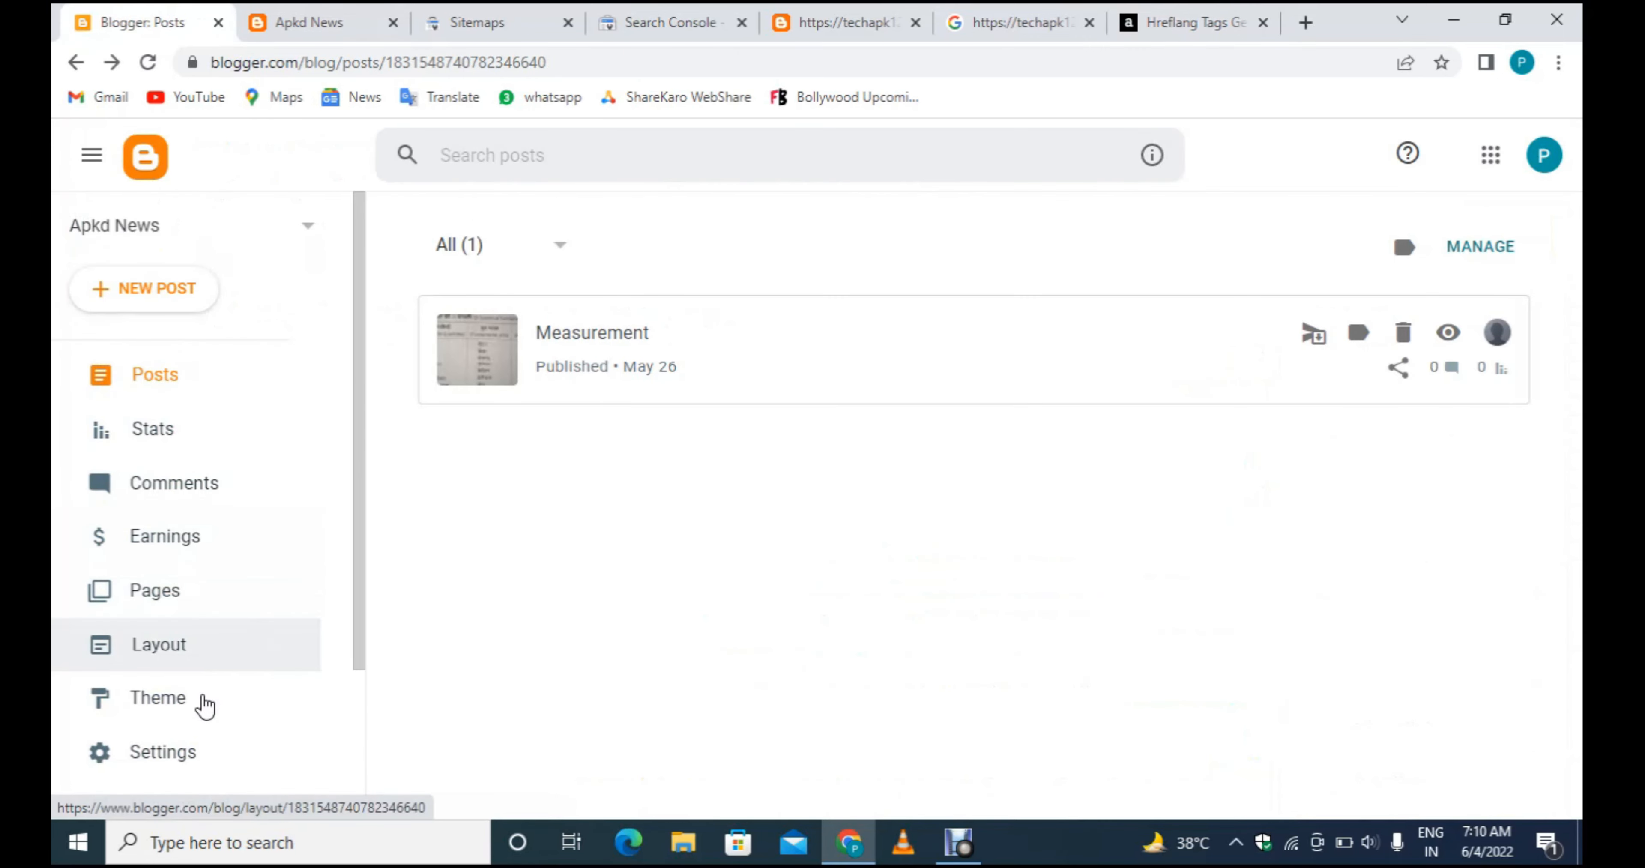
{"action": "left_click", "coordinate": [206, 710]}
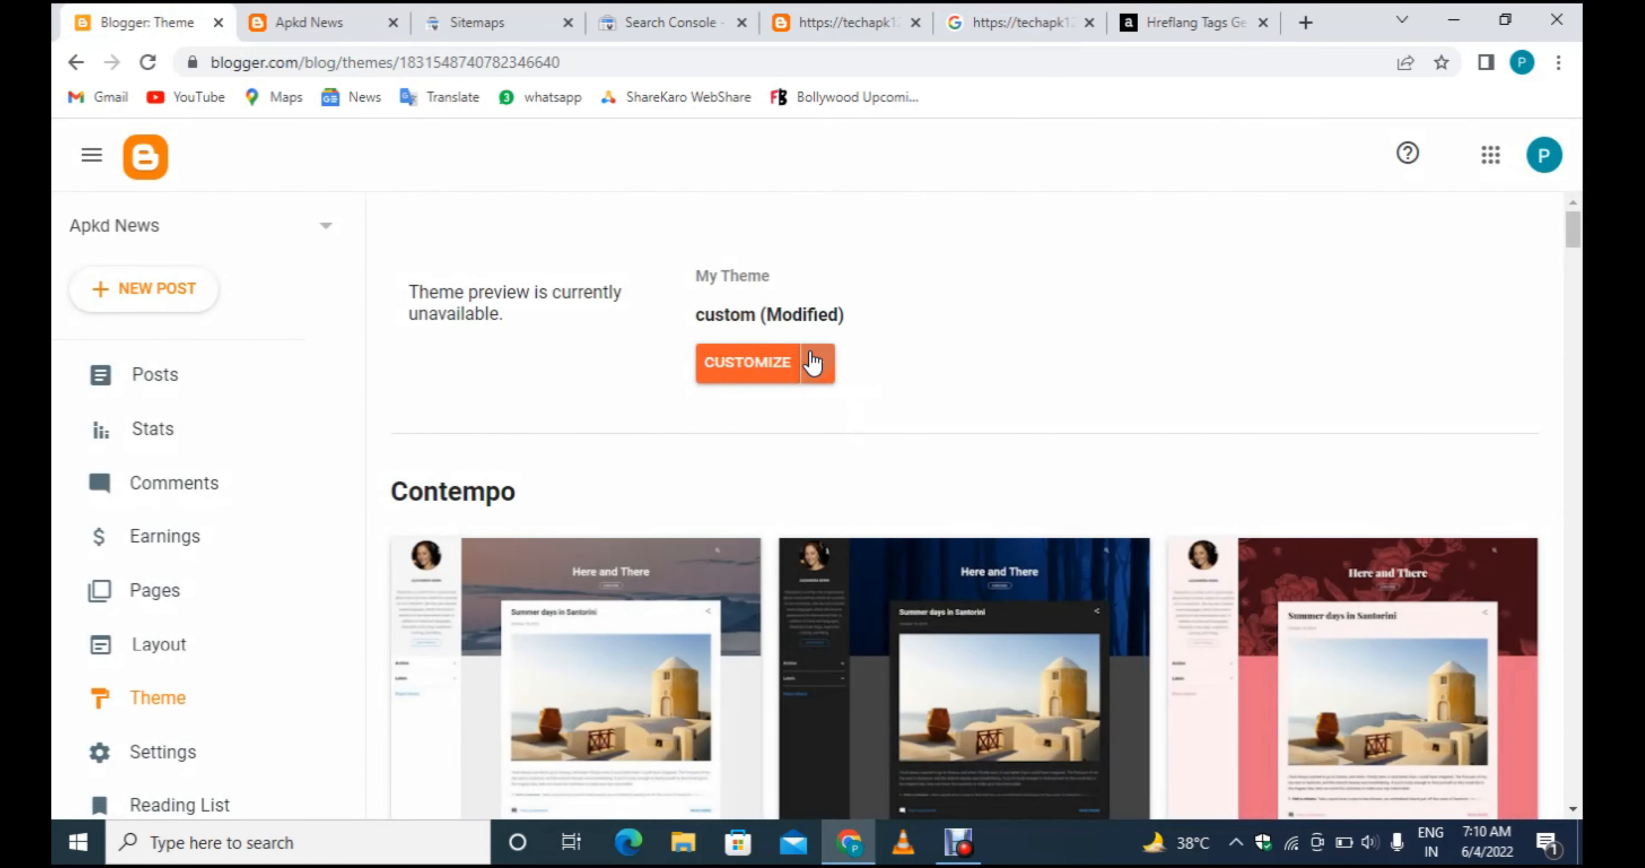
{"action": "left_click", "coordinate": [816, 362]}
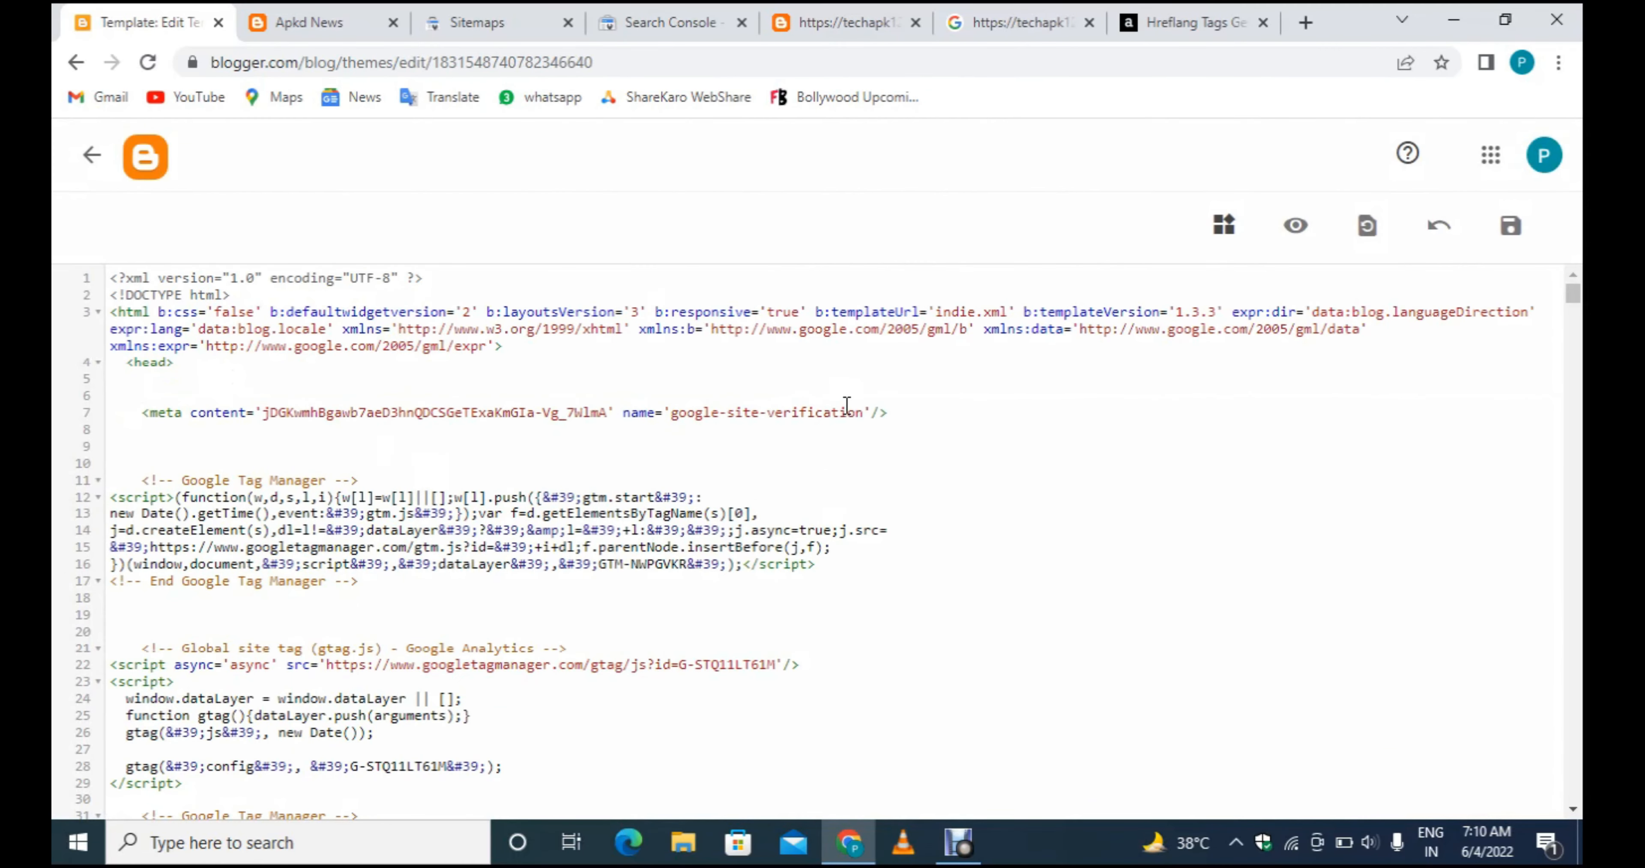
{"action": "key", "text": "Return"}
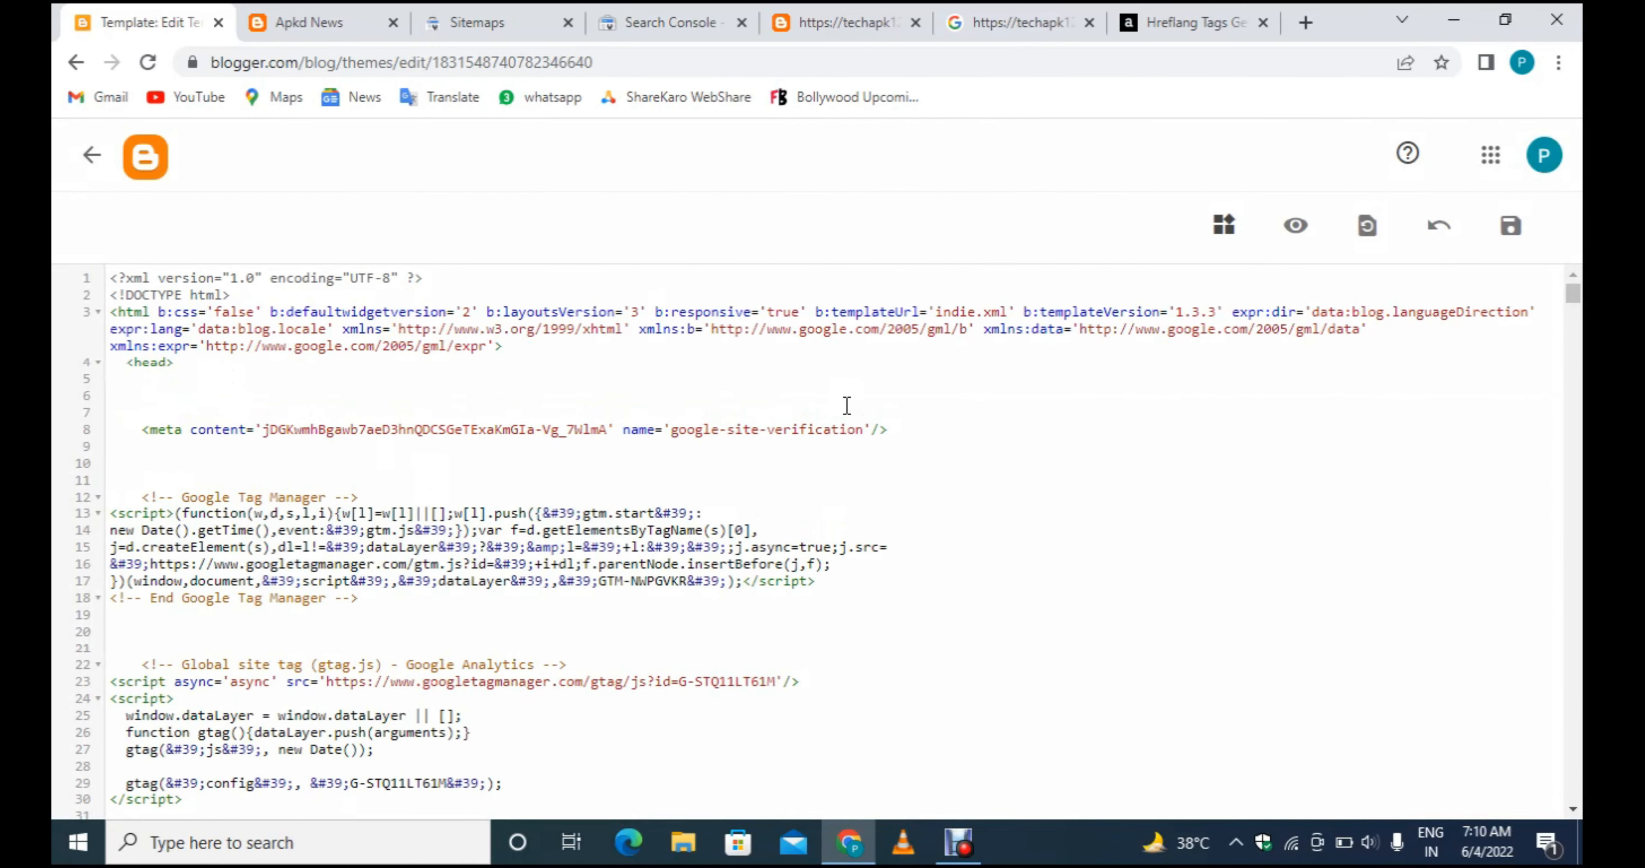
{"action": "key", "text": "ctrl+v"}
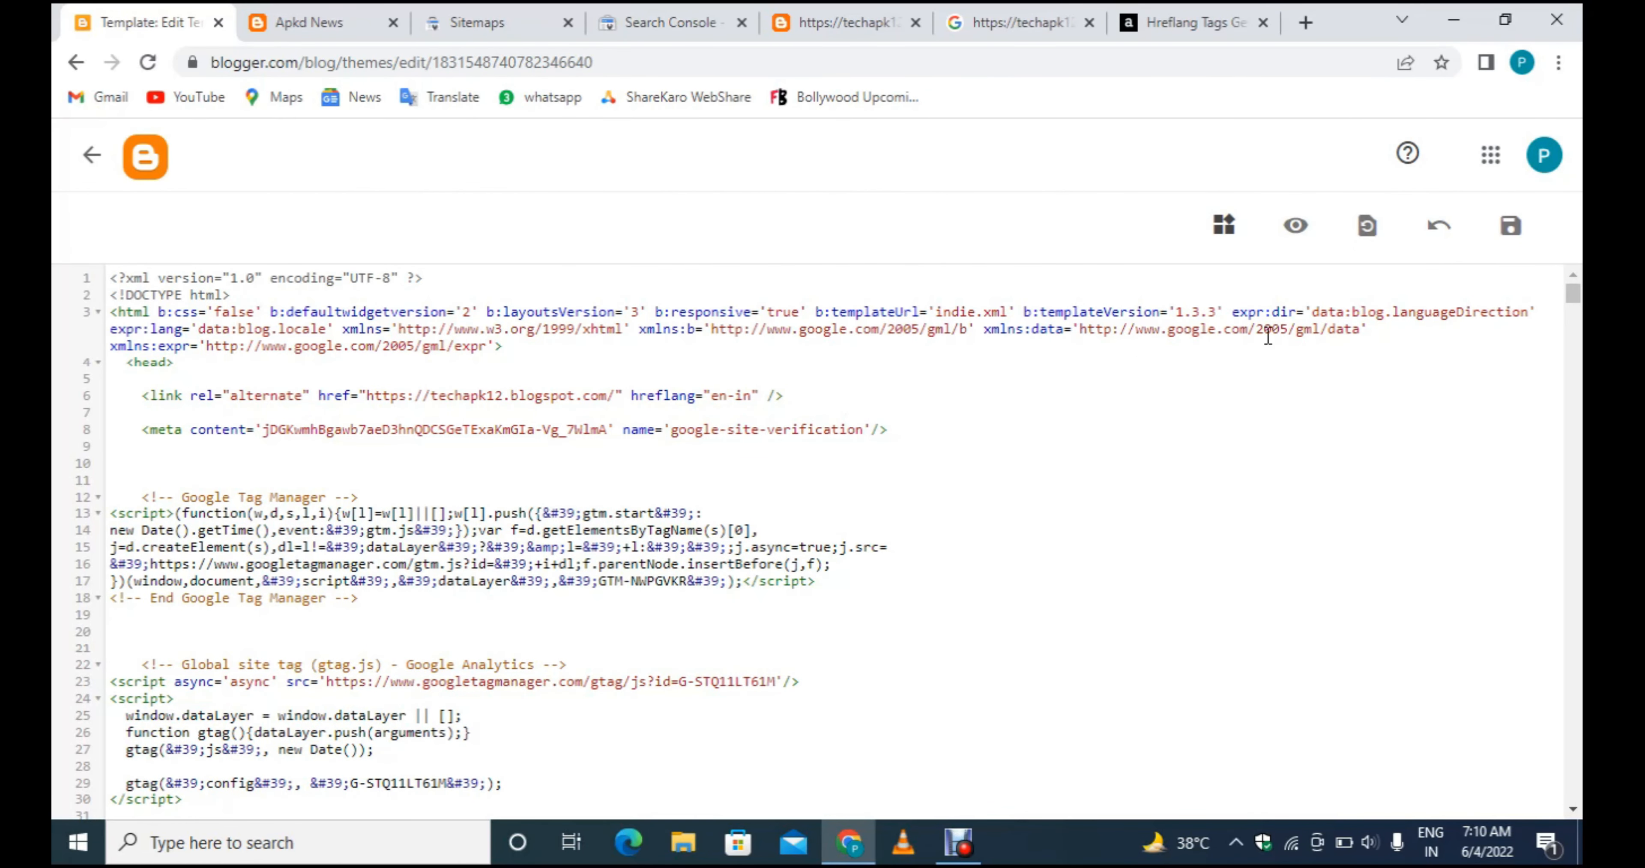
{"action": "left_click", "coordinate": [1510, 249]}
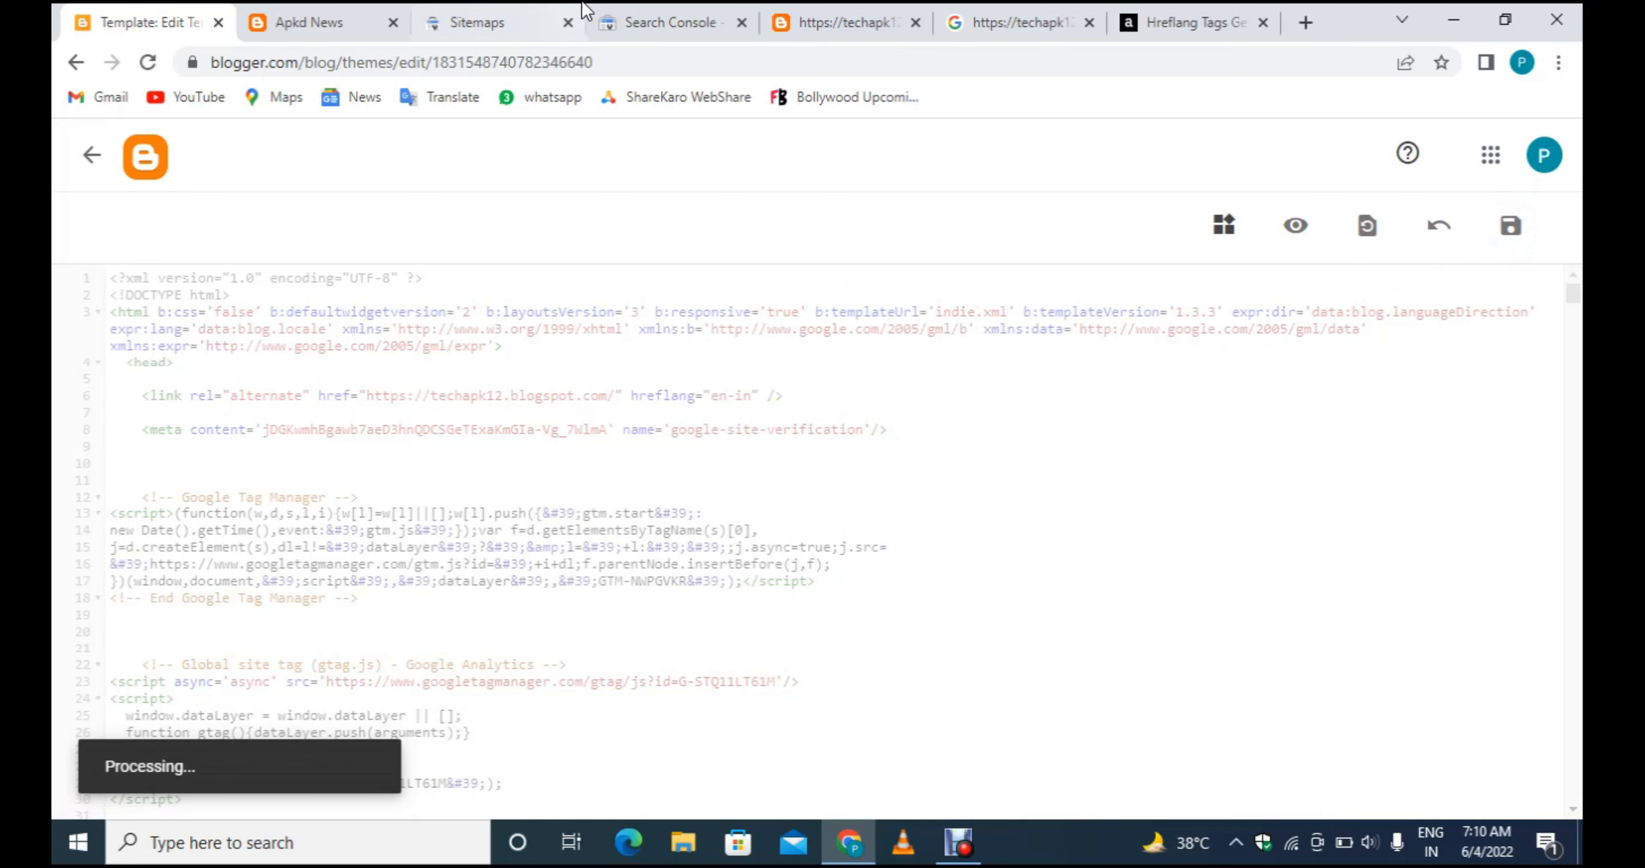
Check the International Targeting language report, the saved theme code and the Sitemaps report, and minimize the browser.
{"action": "left_click", "coordinate": [698, 26]}
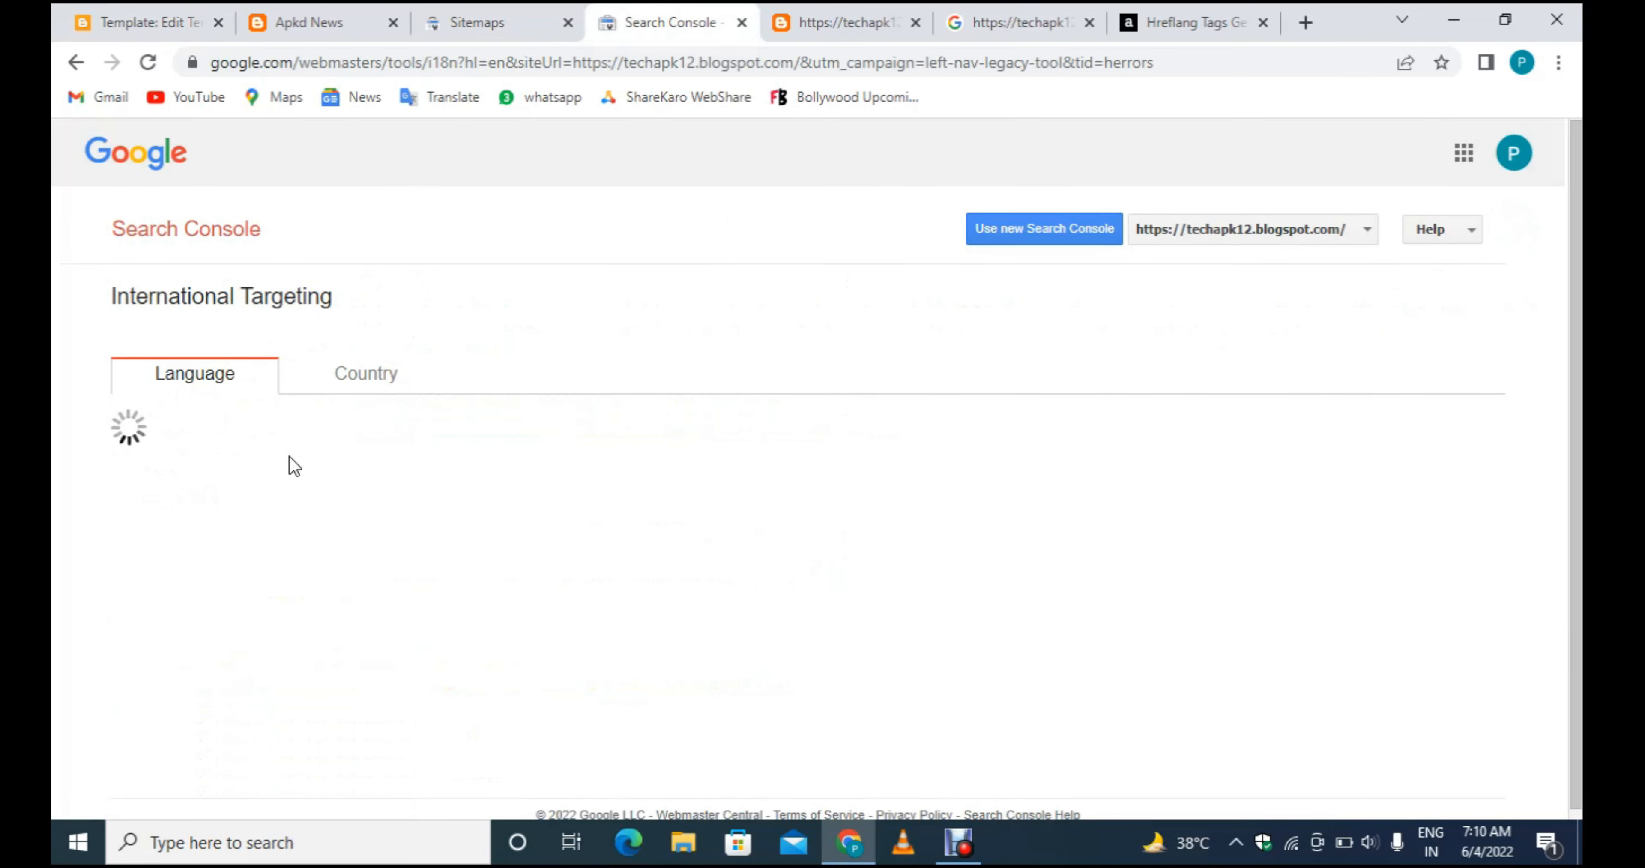
{"action": "left_click", "coordinate": [59, 10]}
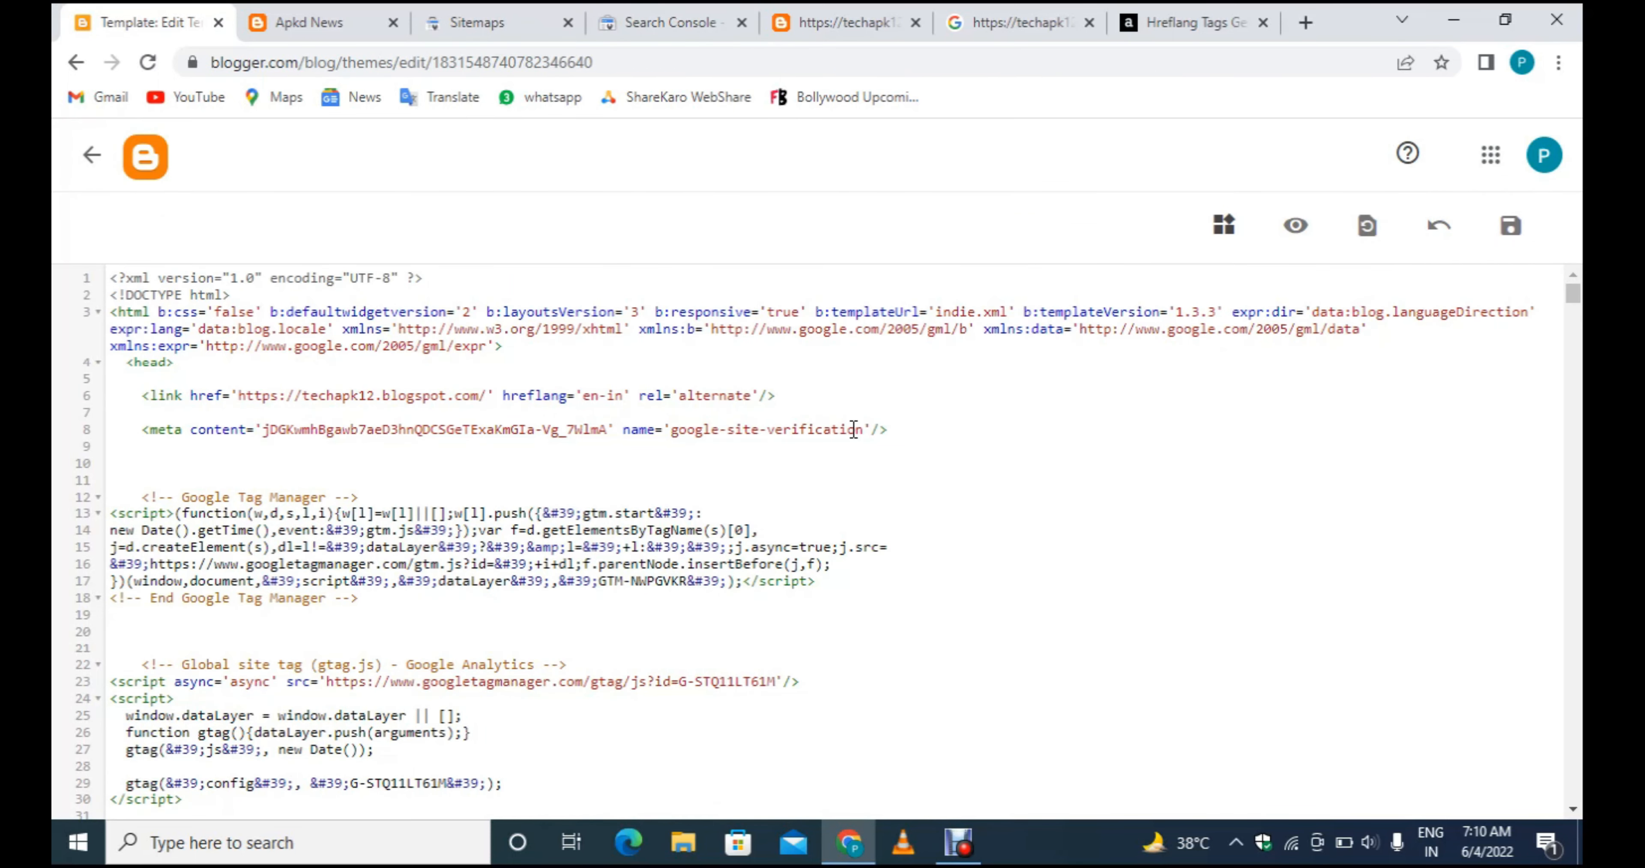
{"action": "left_click", "coordinate": [683, 21]}
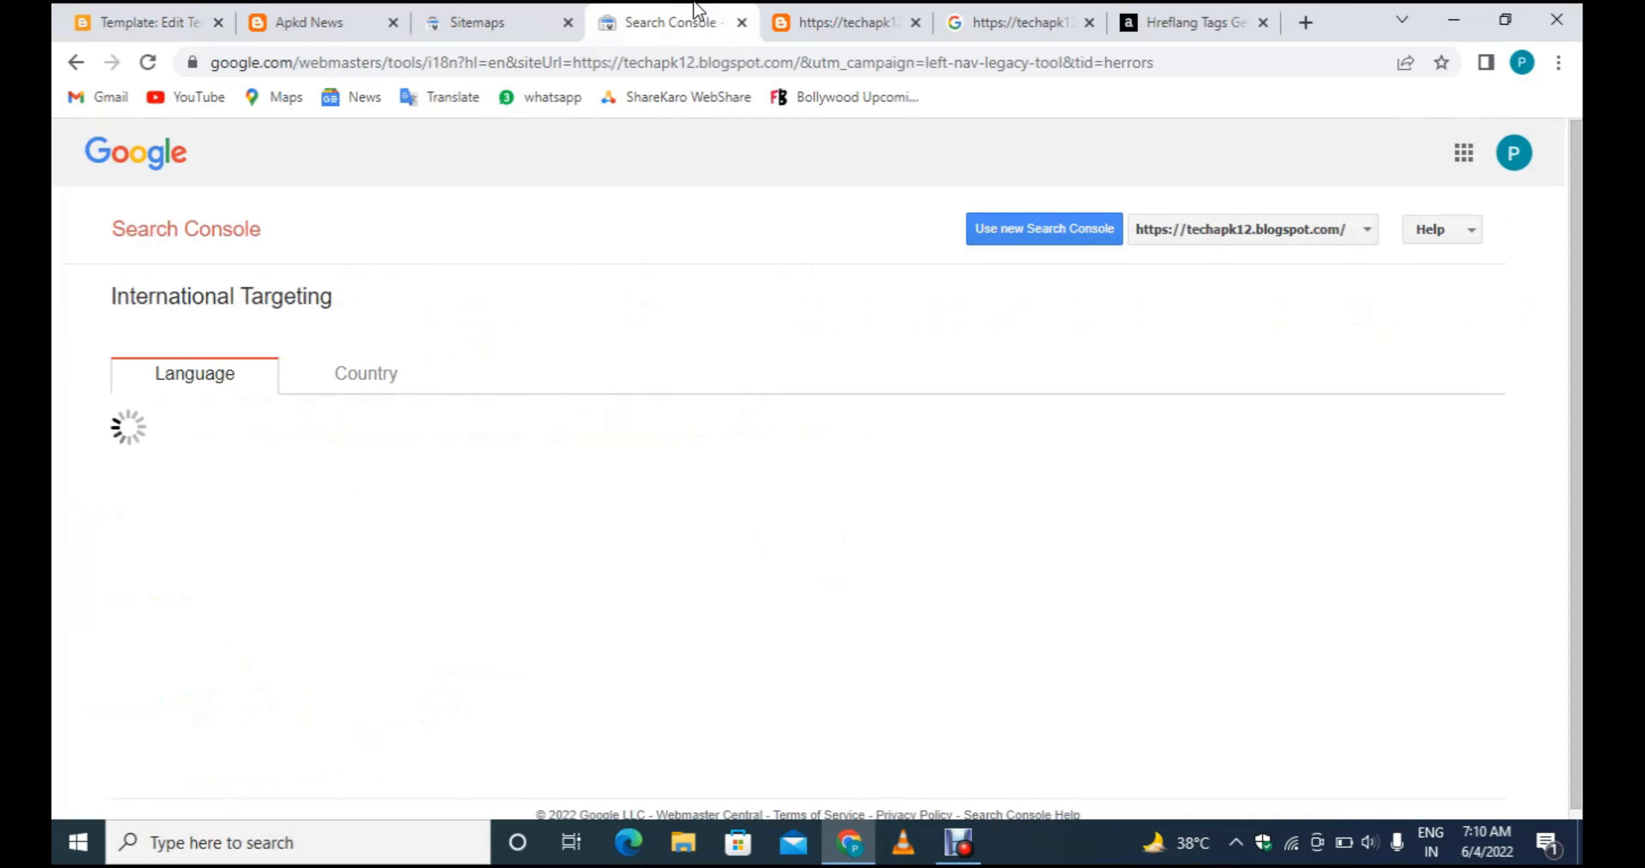
{"action": "left_click", "coordinate": [530, 21]}
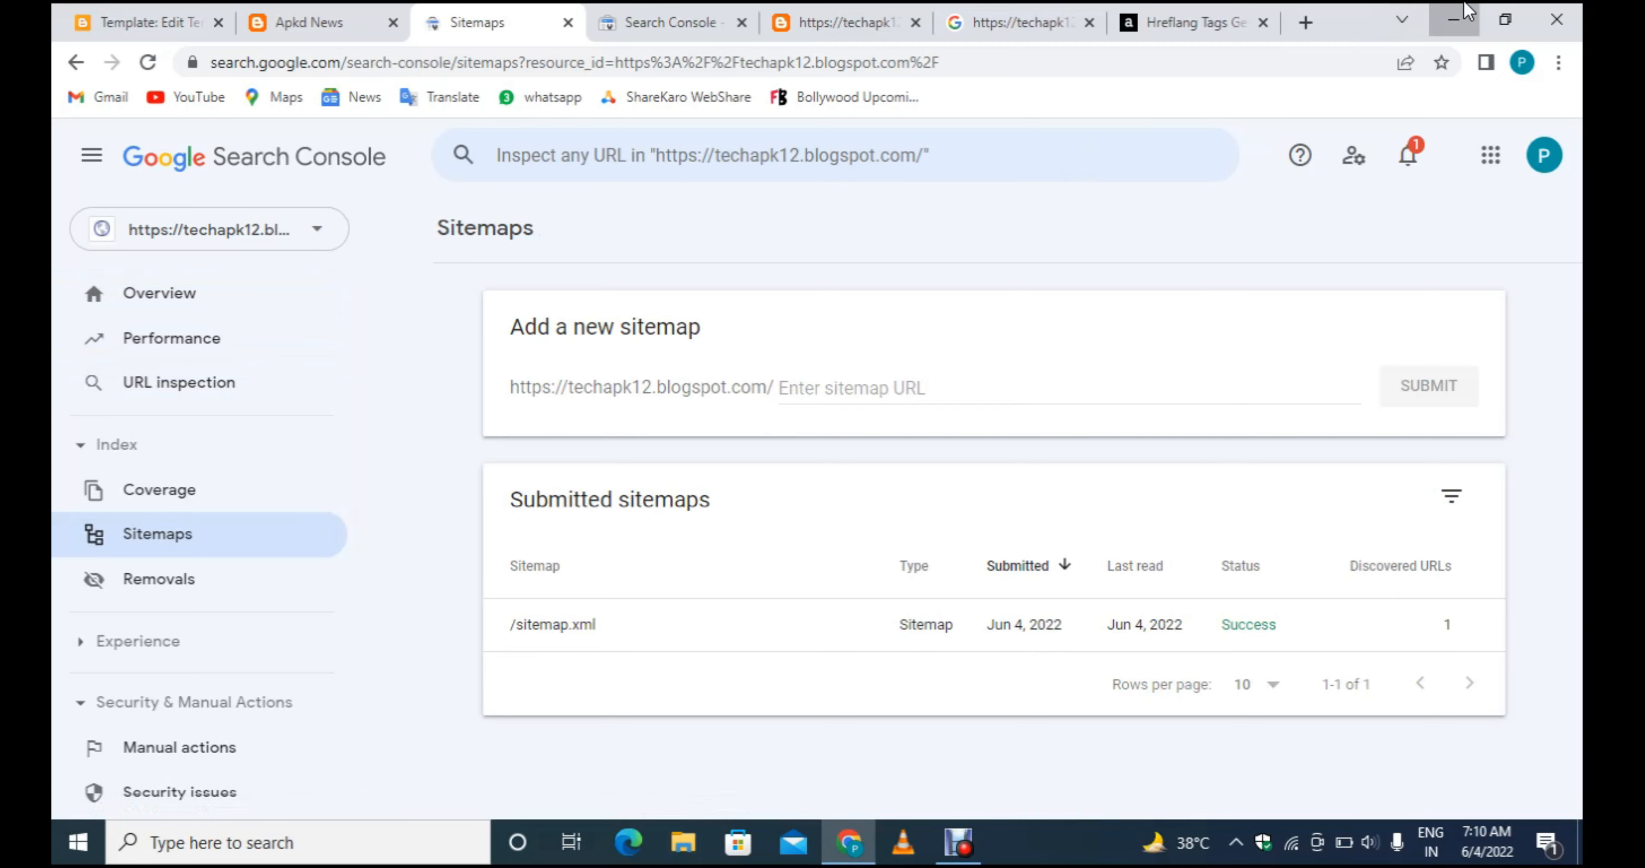
{"action": "left_click", "coordinate": [1454, 21]}
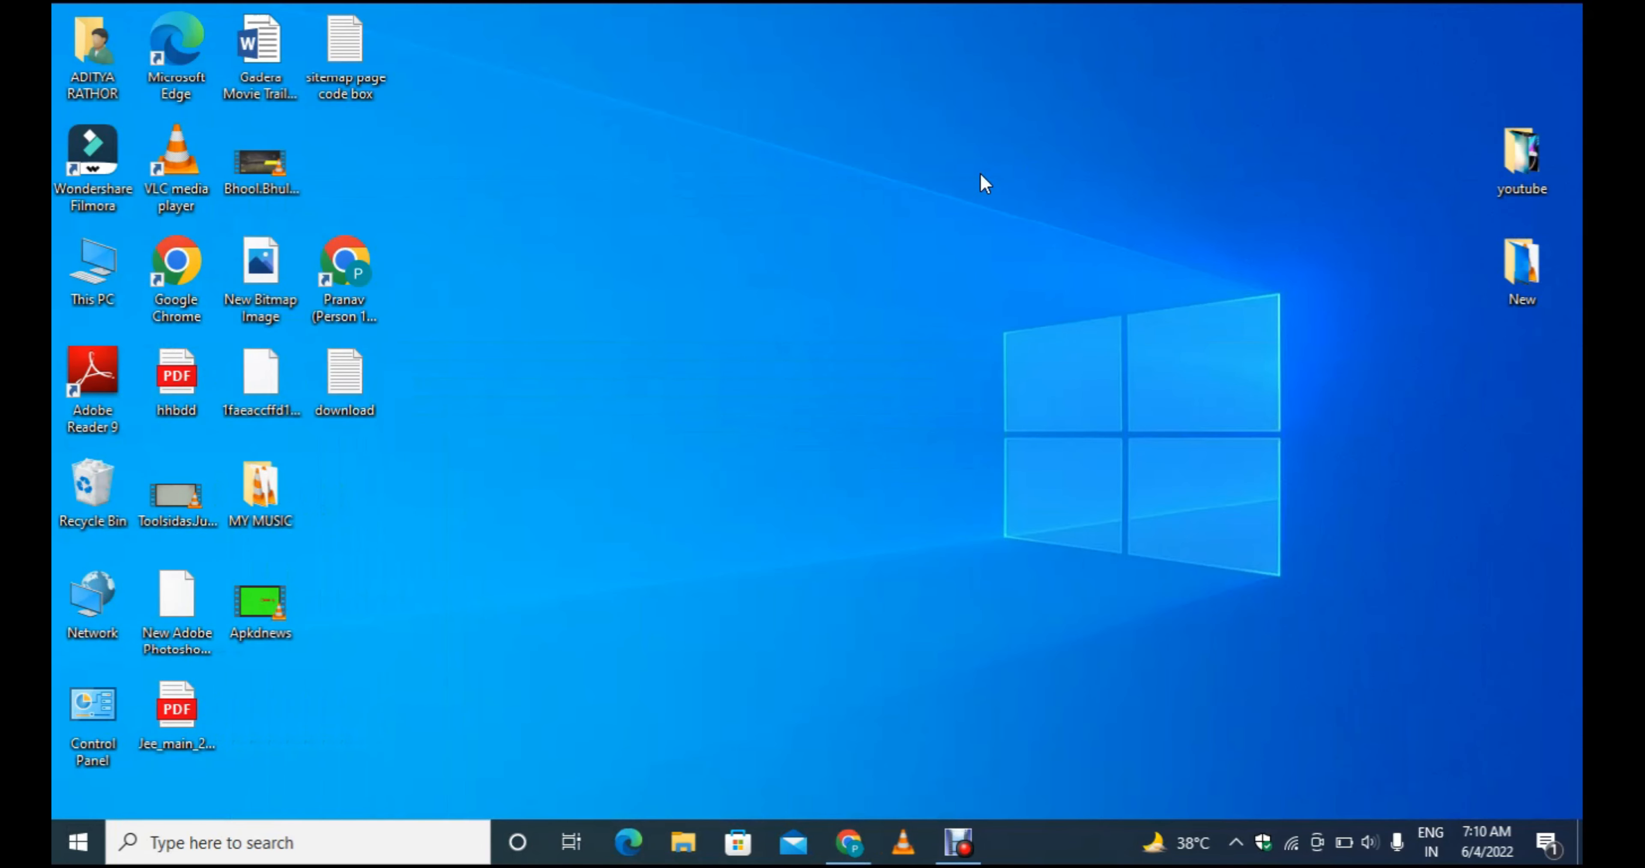
{"action": "right_click", "coordinate": [980, 173]}
{"action": "left_click", "coordinate": [1085, 239]}
{"action": "right_click", "coordinate": [955, 158]}
{"action": "left_click", "coordinate": [1054, 223]}
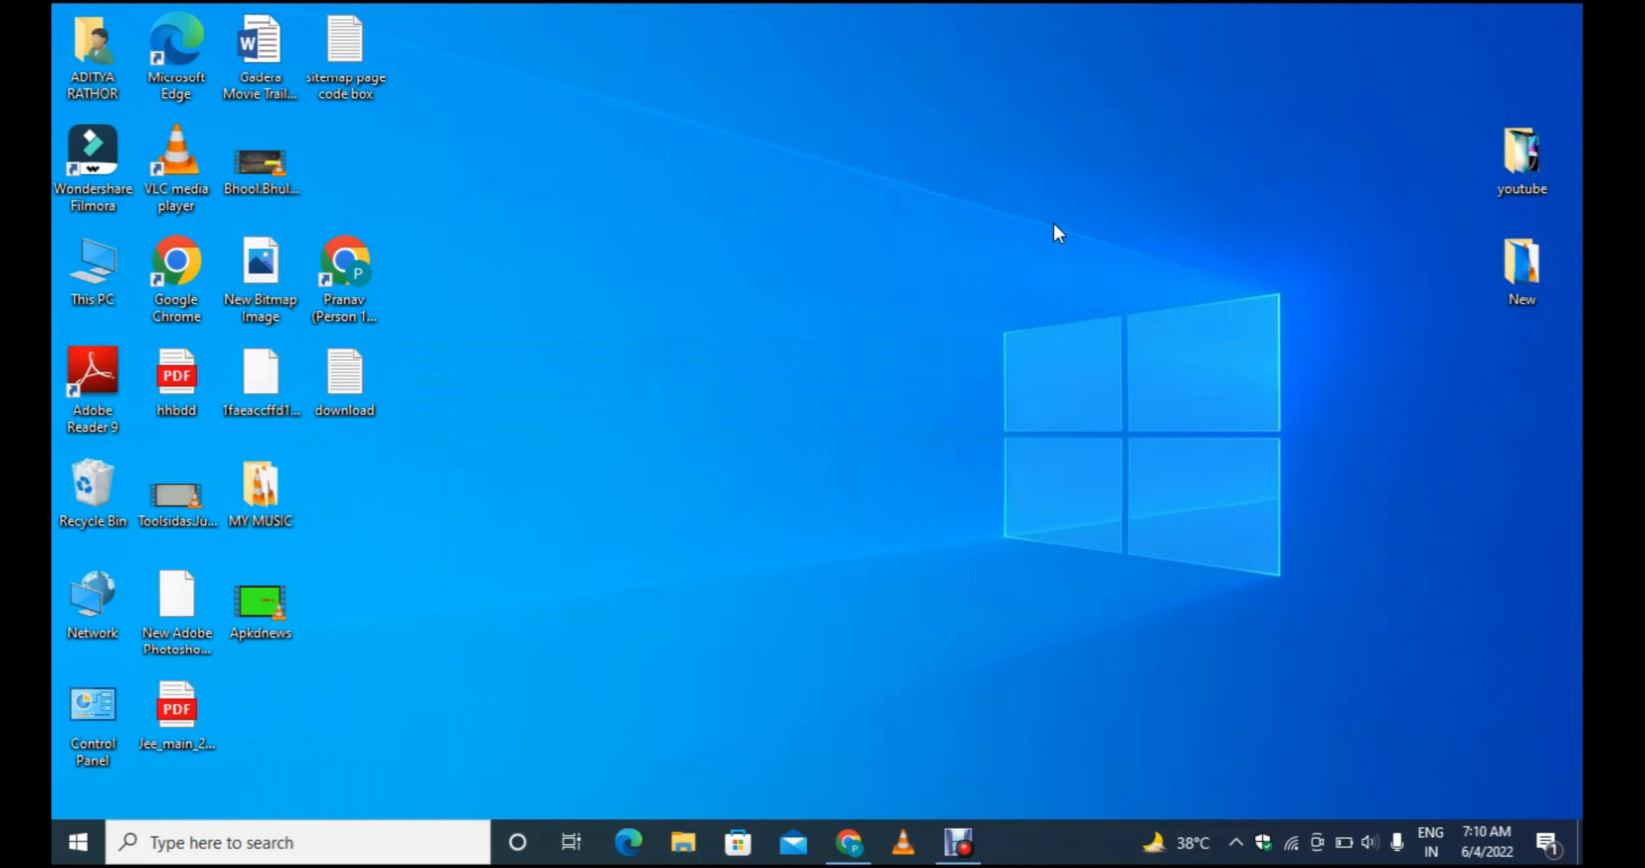